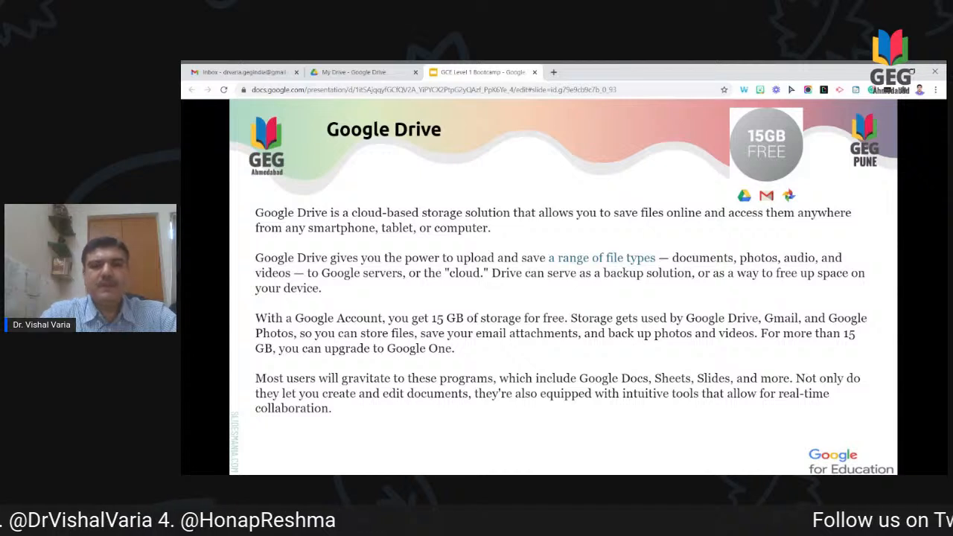
Step: Advance to the Drive apps and functions slide and open a new browser tab
{"action": "key", "text": "Right"}
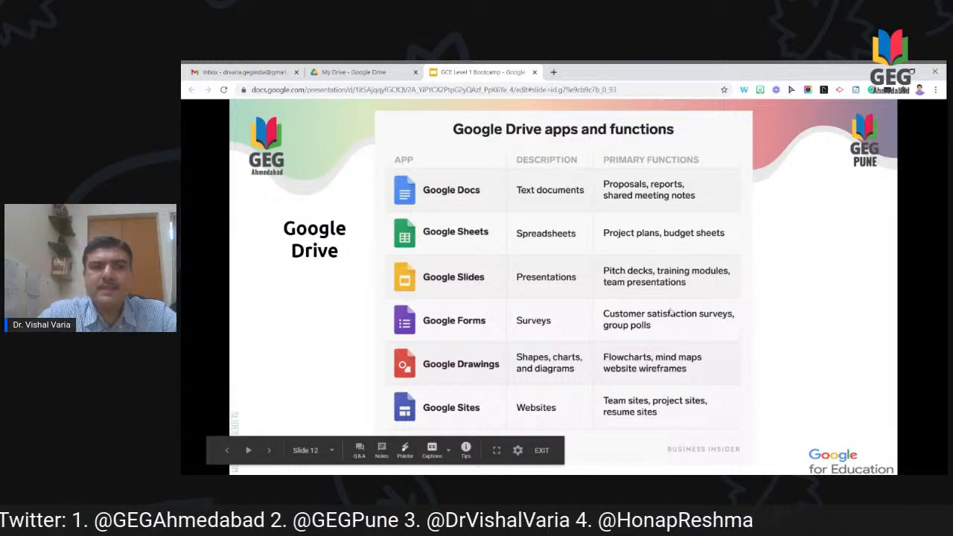
{"action": "left_click", "coordinate": [554, 73]}
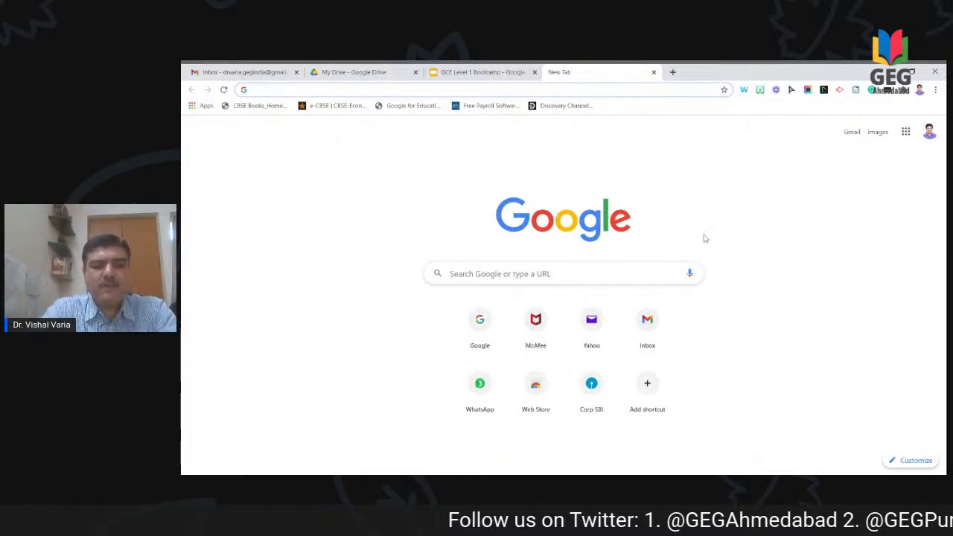
Step: Load My Drive, open the other signed-in account's Drive in its own tab, then return to the first one
{"action": "type", "text": "drive.google.com/drive/u/1/my-drive"}
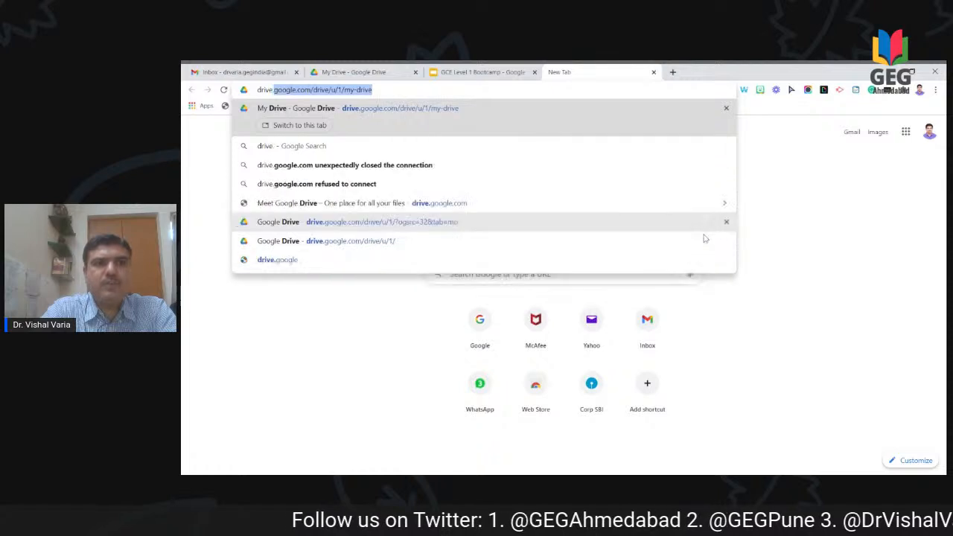
{"action": "key", "text": "Return"}
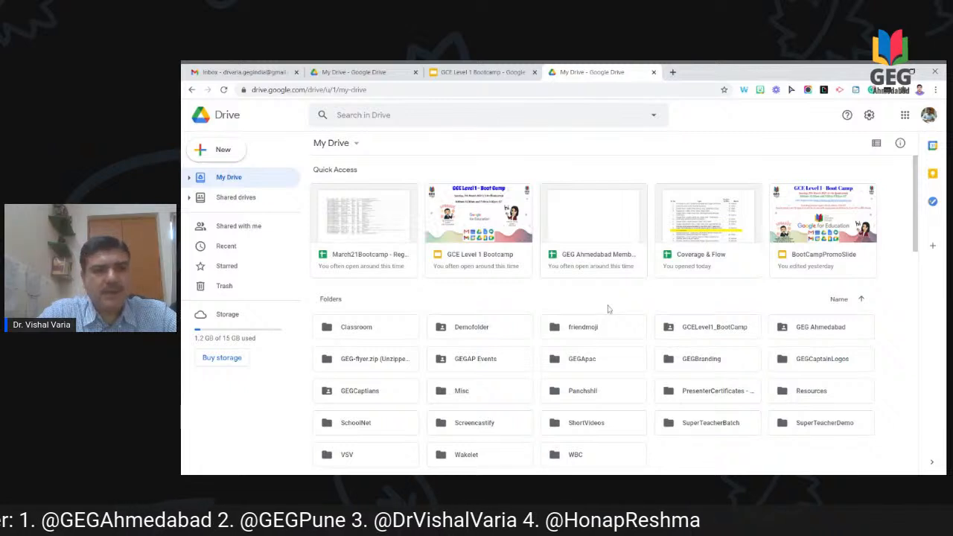
{"action": "left_click", "coordinate": [927, 117]}
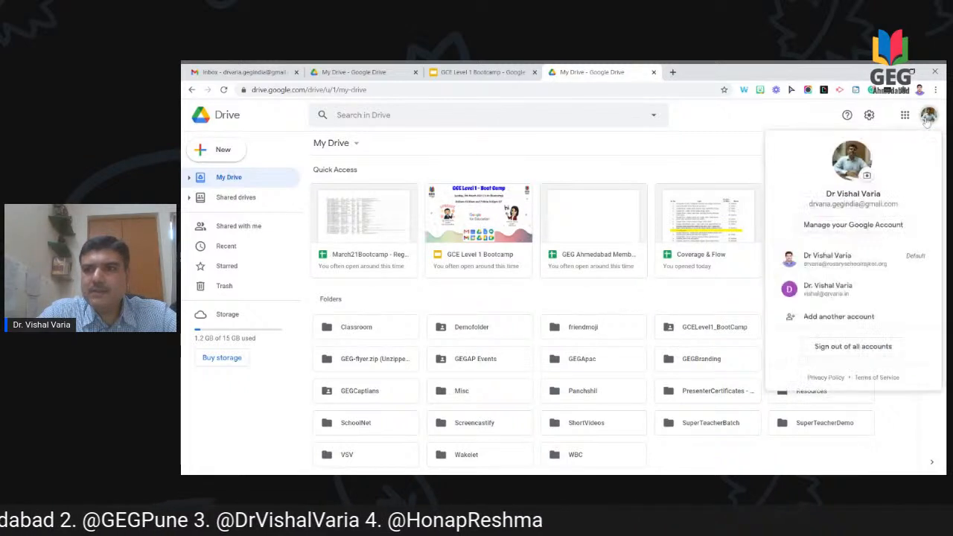
{"action": "left_click", "coordinate": [928, 117]}
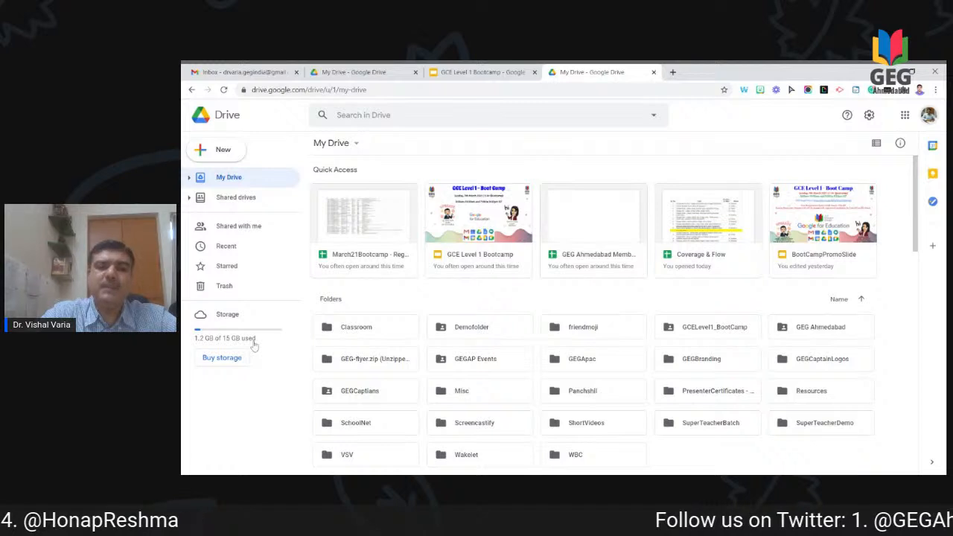
{"action": "left_click", "coordinate": [928, 119]}
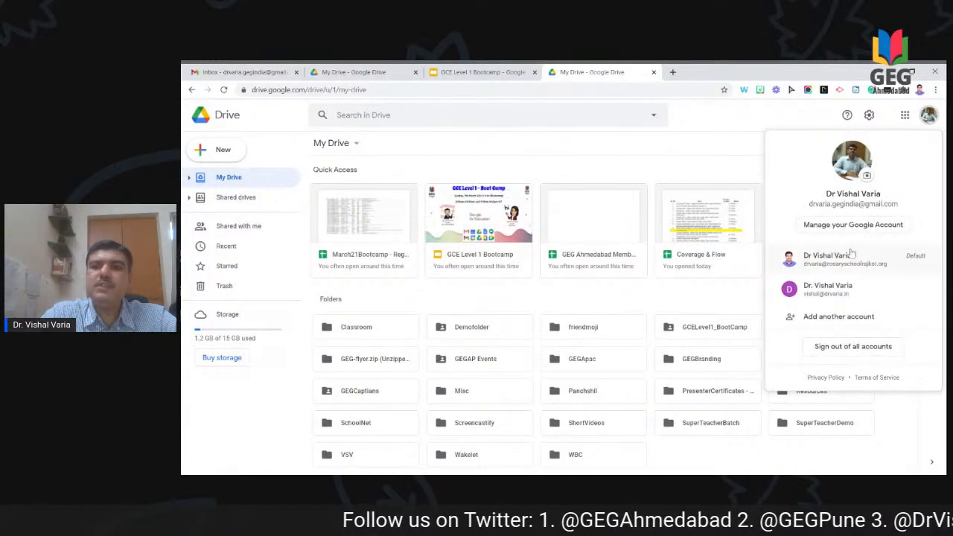
{"action": "left_click", "coordinate": [850, 261]}
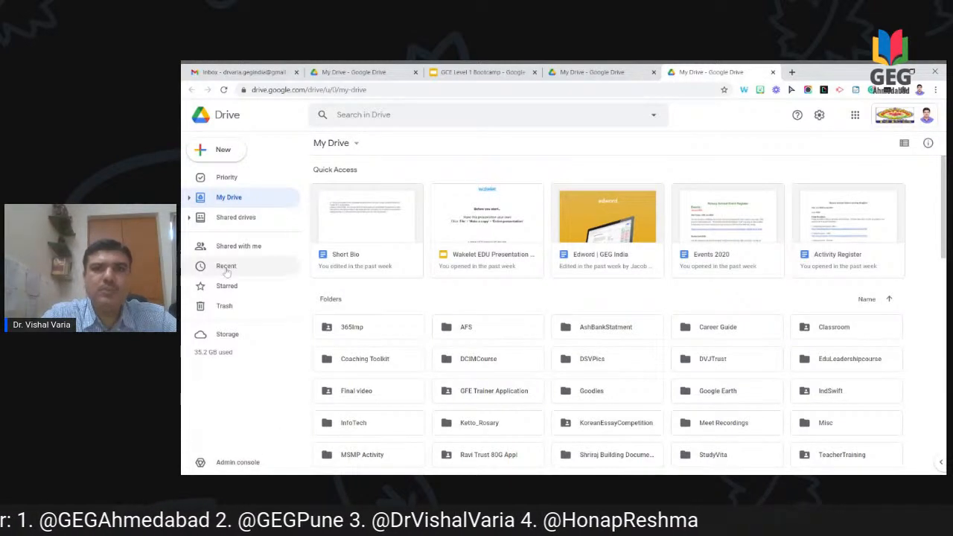
{"action": "left_click", "coordinate": [587, 72]}
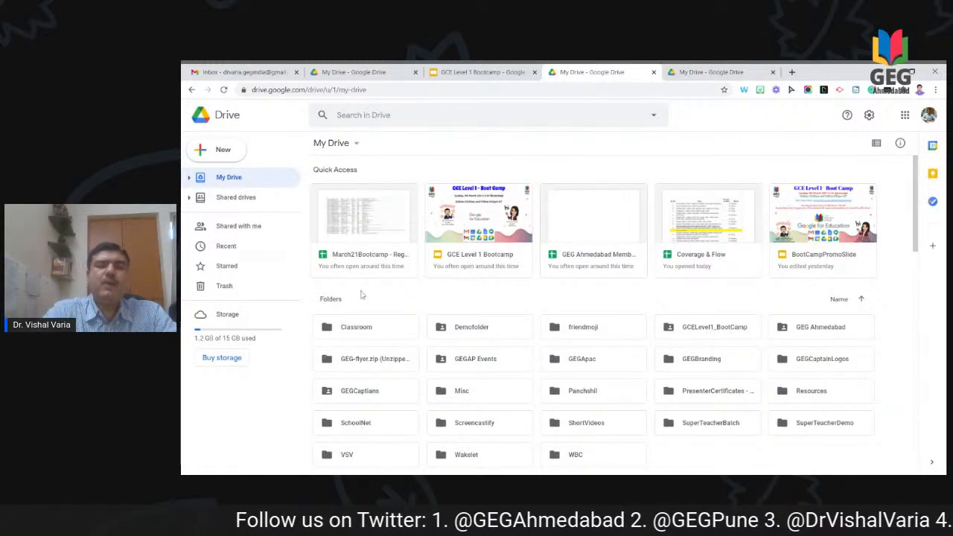
{"action": "scroll", "coordinate": [362, 308], "scroll_direction": "down", "scroll_amount": 3}
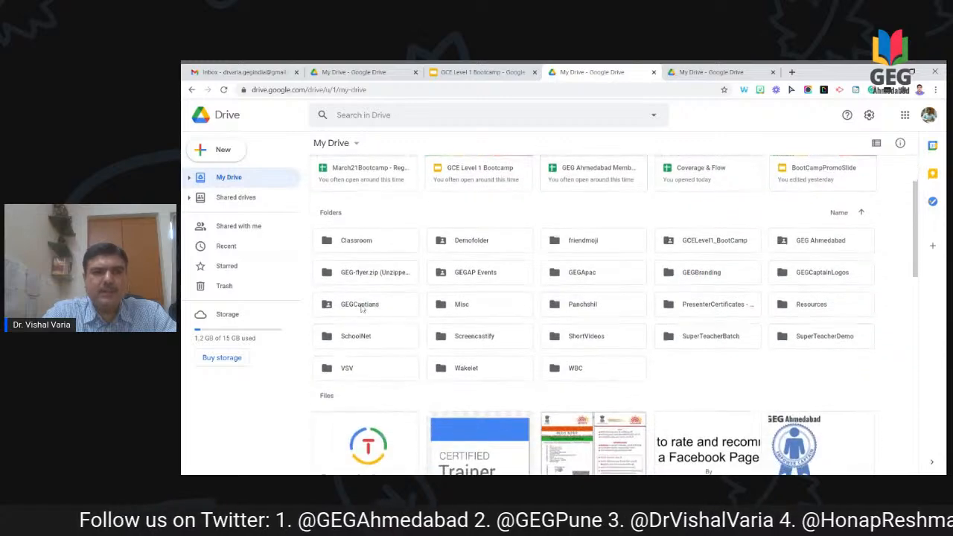
{"action": "scroll", "coordinate": [353, 361], "scroll_direction": "up", "scroll_amount": 3}
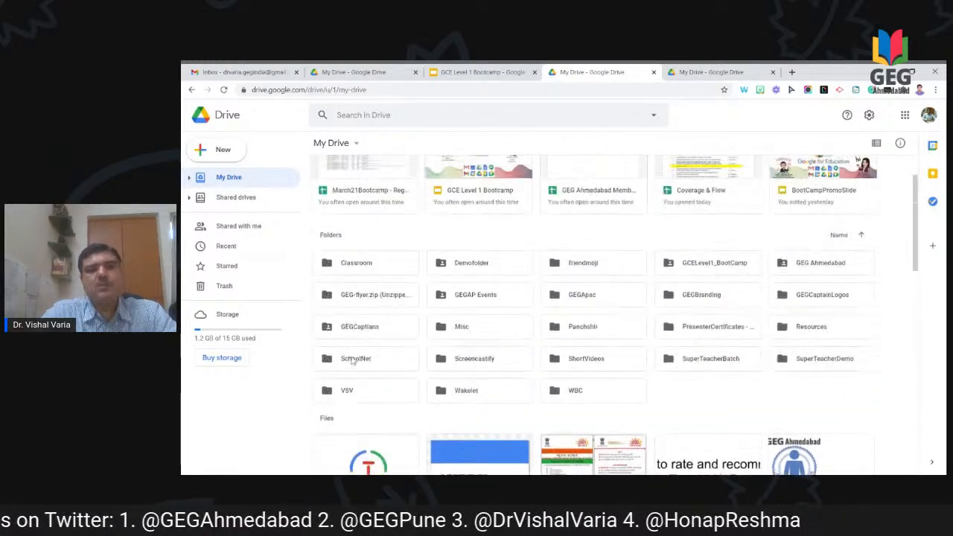
{"action": "left_click", "coordinate": [357, 143]}
{"action": "left_click", "coordinate": [357, 146]}
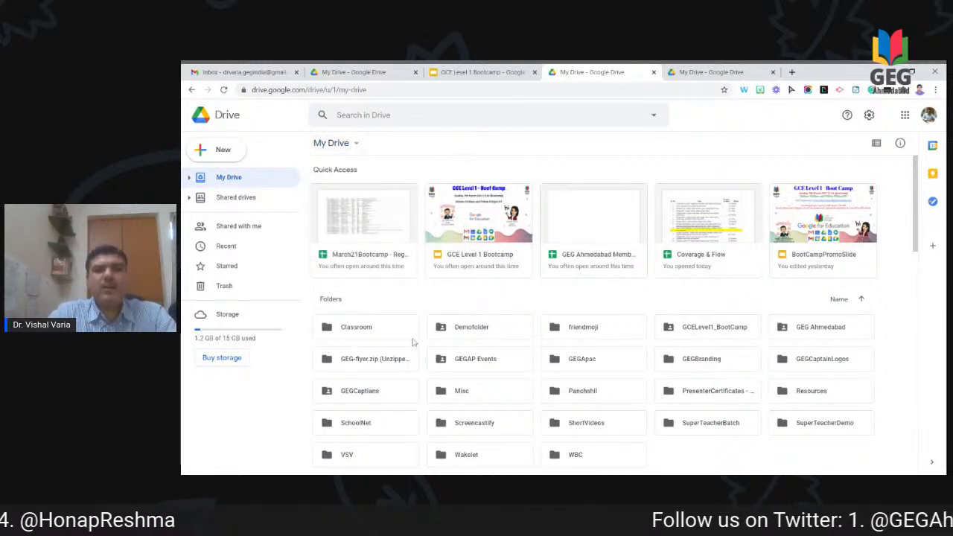
{"action": "double_click", "coordinate": [384, 334]}
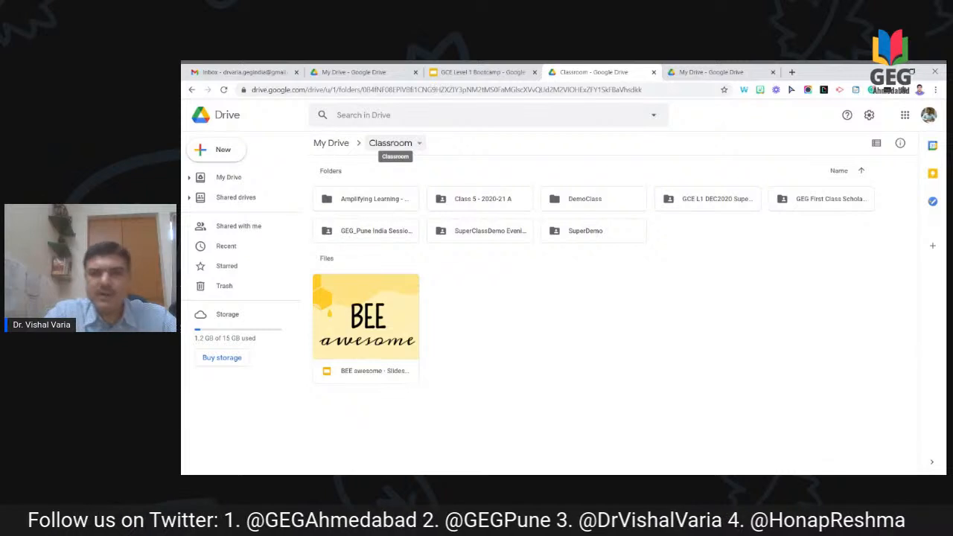
{"action": "left_click", "coordinate": [333, 144]}
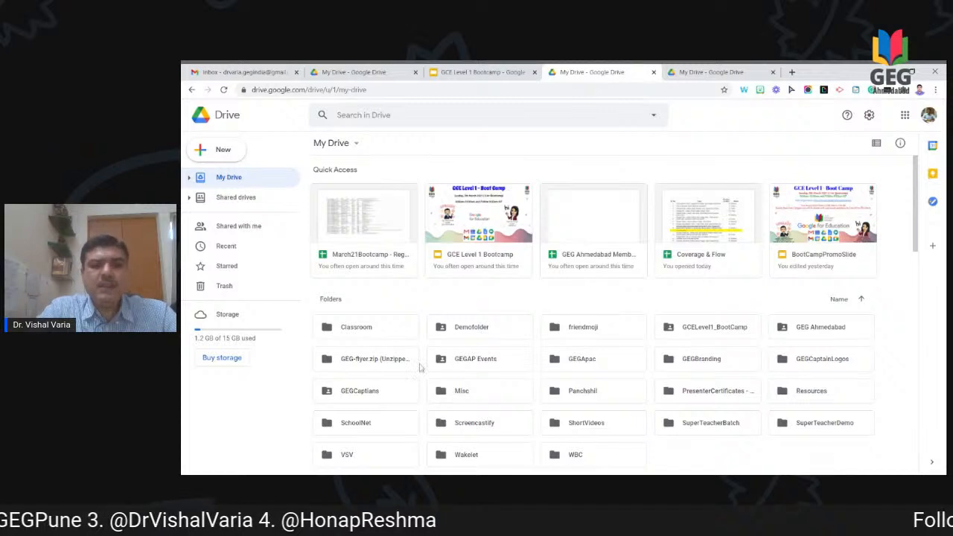
{"action": "scroll", "coordinate": [479, 345], "scroll_direction": "down", "scroll_amount": 1}
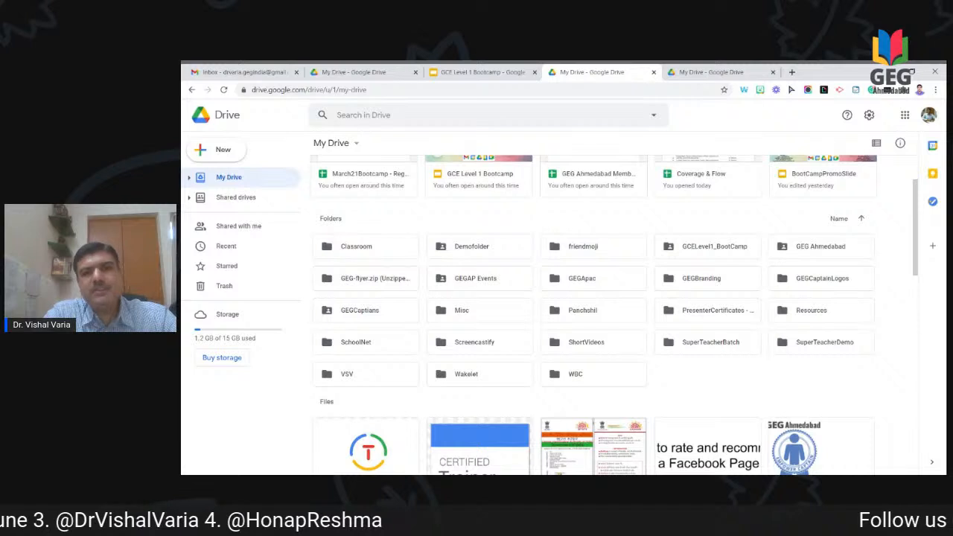
{"action": "double_click", "coordinate": [461, 252]}
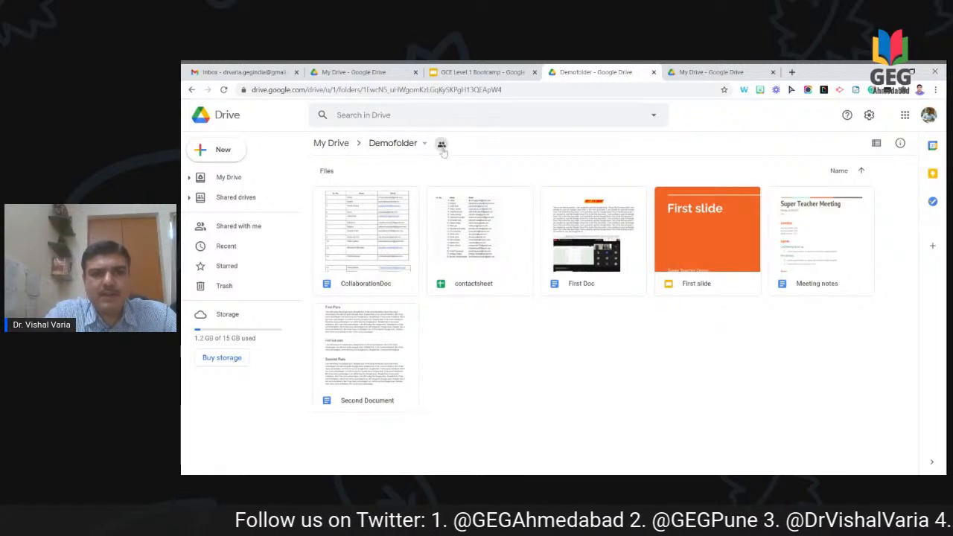
{"action": "left_click", "coordinate": [335, 144]}
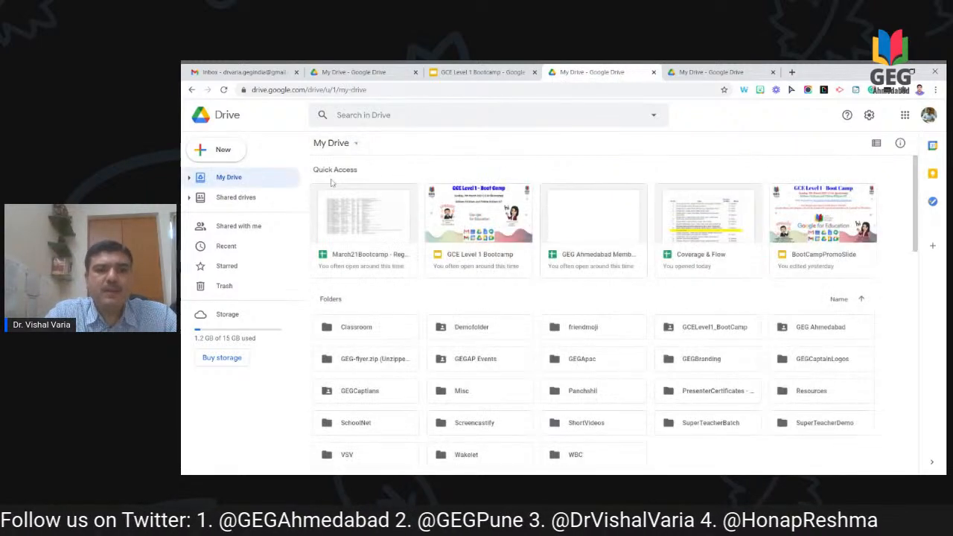
{"action": "double_click", "coordinate": [376, 330]}
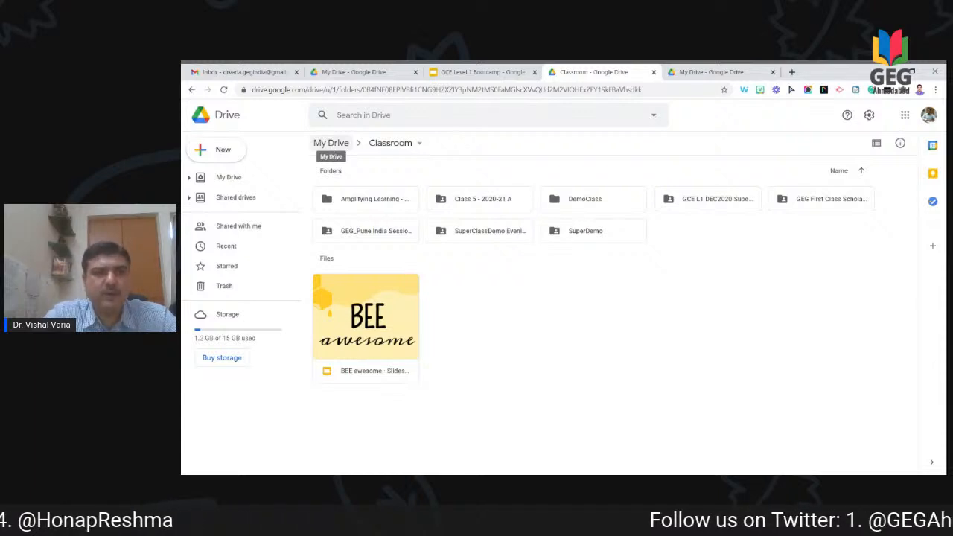
{"action": "left_click", "coordinate": [331, 144]}
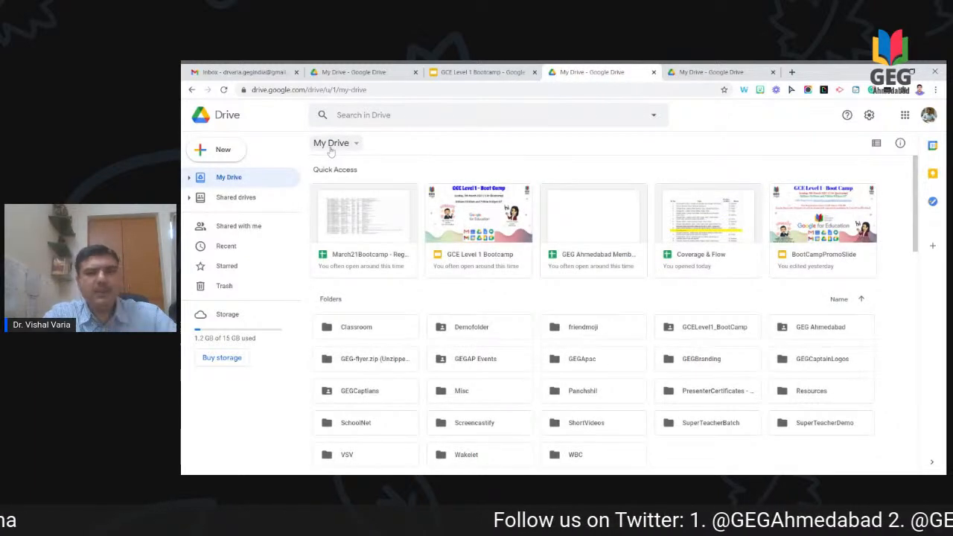
{"action": "double_click", "coordinate": [461, 336]}
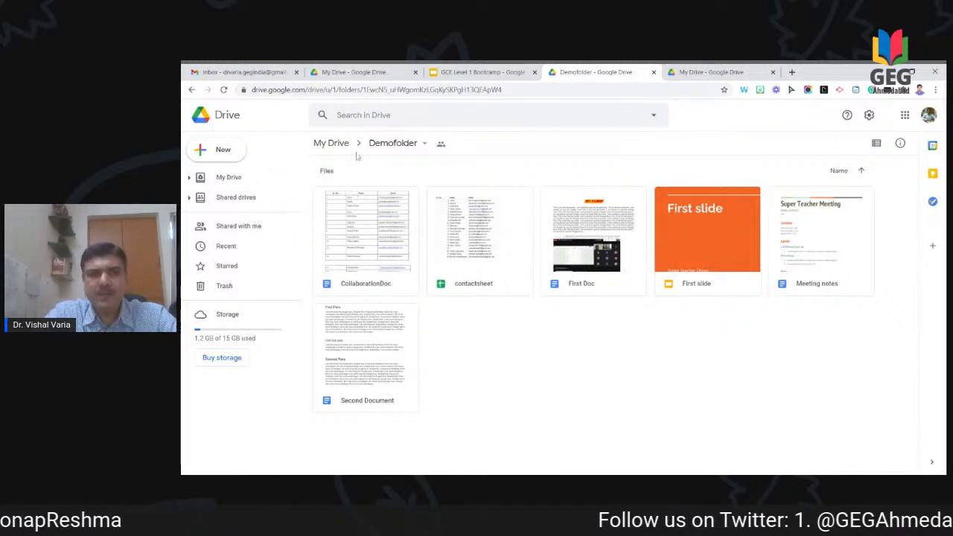
{"action": "left_click", "coordinate": [330, 143]}
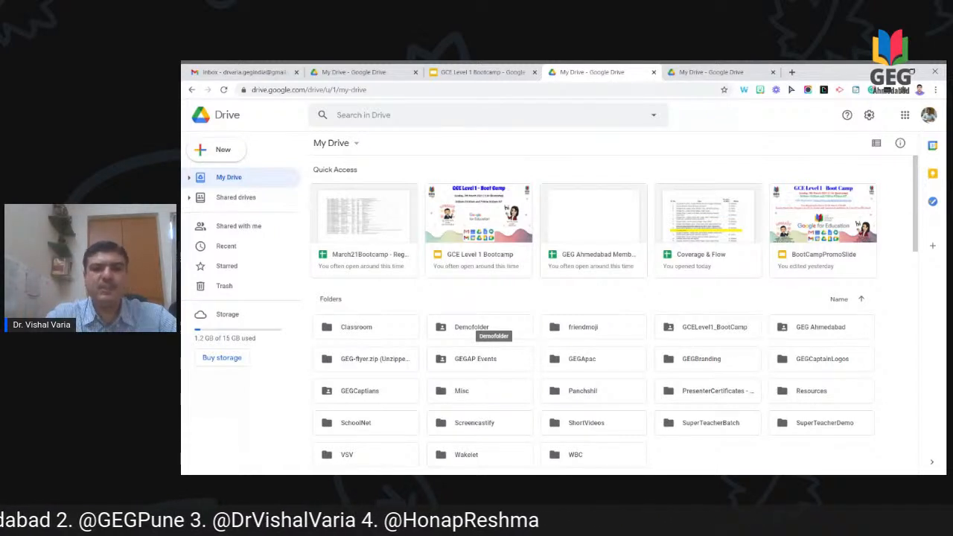
Step: Create a folder named Bootcampdemofolder in My Drive and open it
{"action": "left_click", "coordinate": [224, 152]}
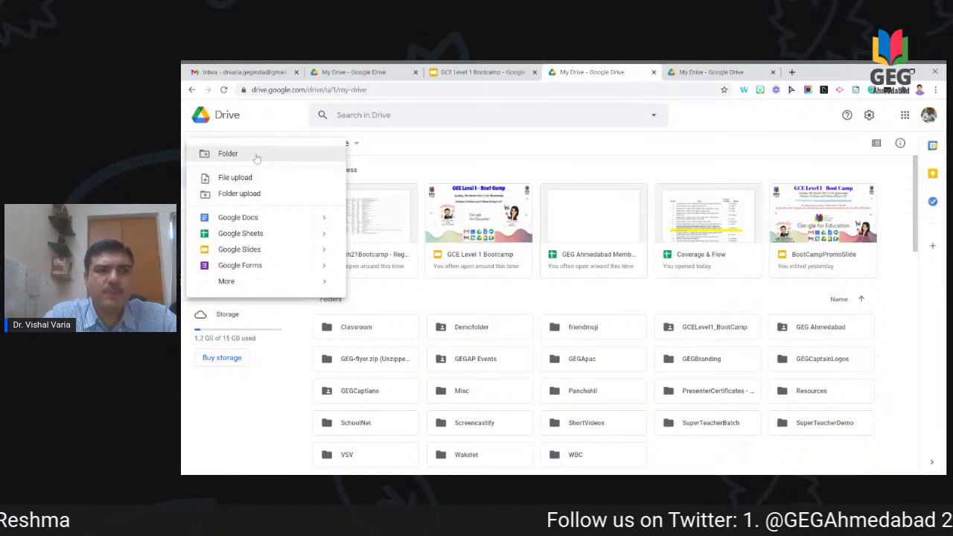
{"action": "left_click", "coordinate": [257, 155]}
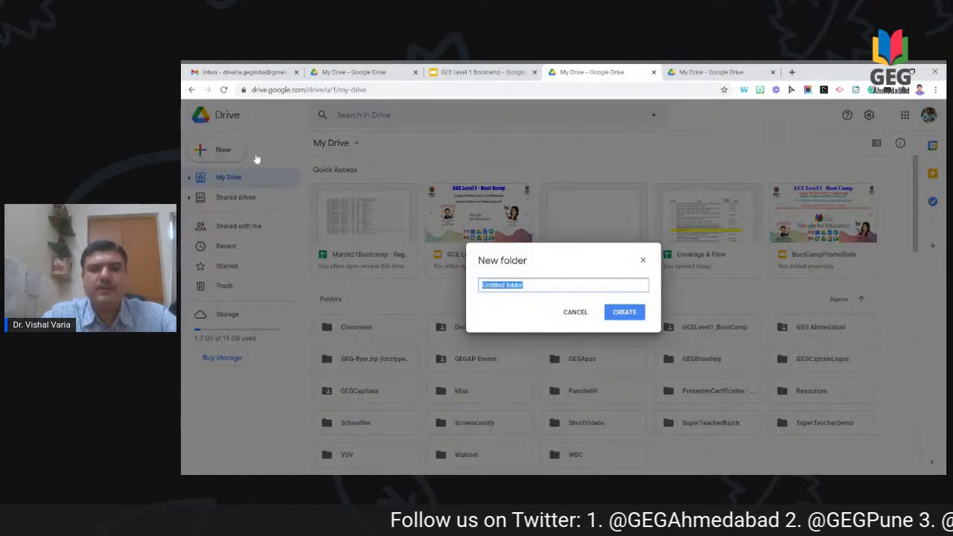
{"action": "type", "text": "Bootcamp"}
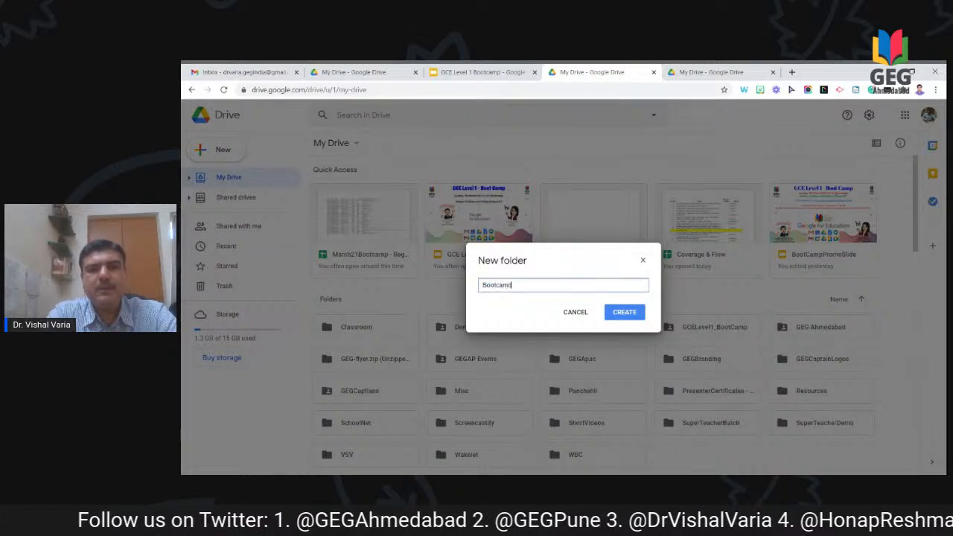
{"action": "key", "text": "BackSpace"}
{"action": "key", "text": "BackSpace"}
{"action": "key", "text": "BackSpace"}
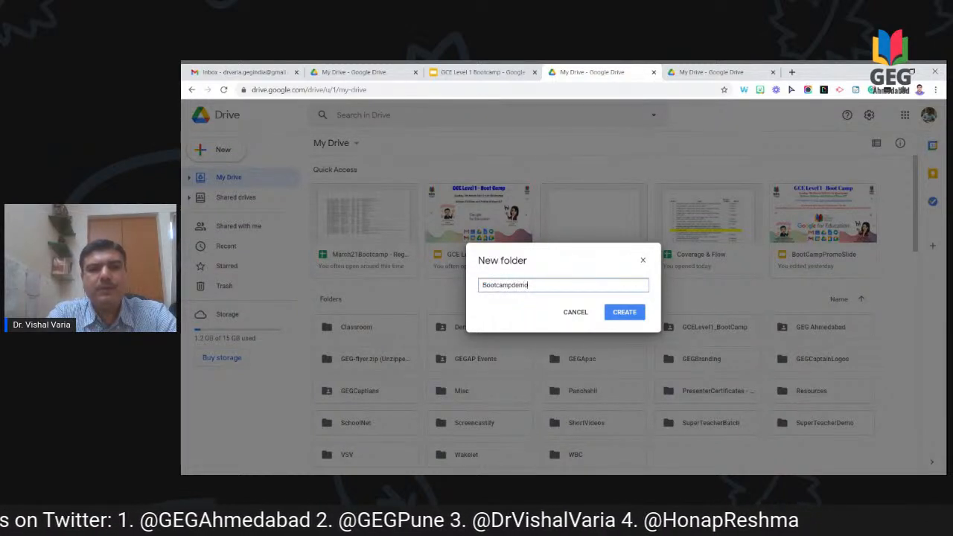
{"action": "type", "text": "demoforlder"}
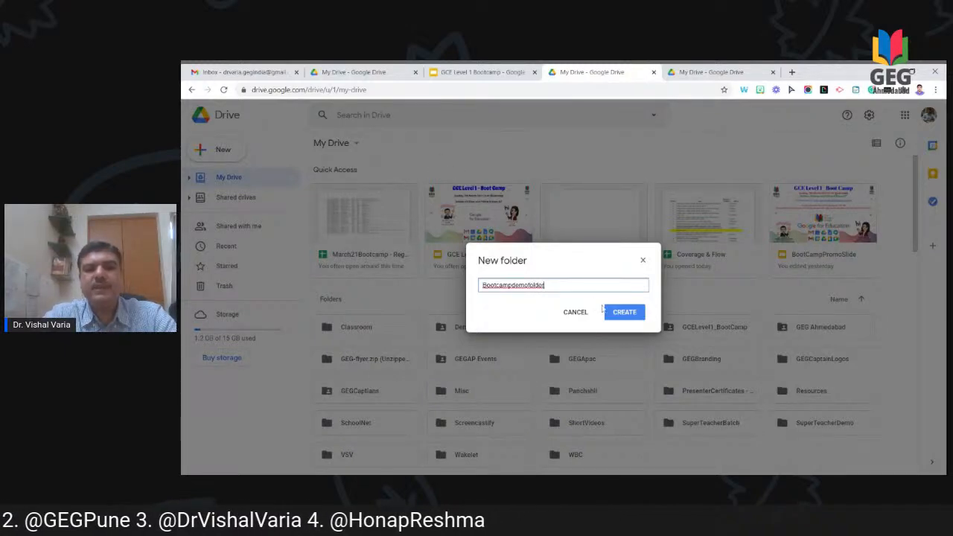
{"action": "left_click", "coordinate": [611, 315]}
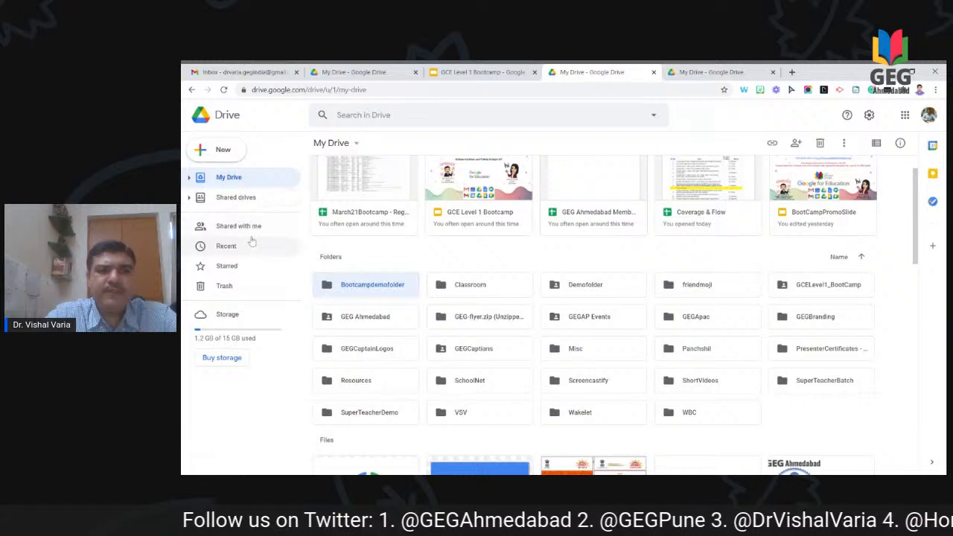
{"action": "double_click", "coordinate": [367, 293]}
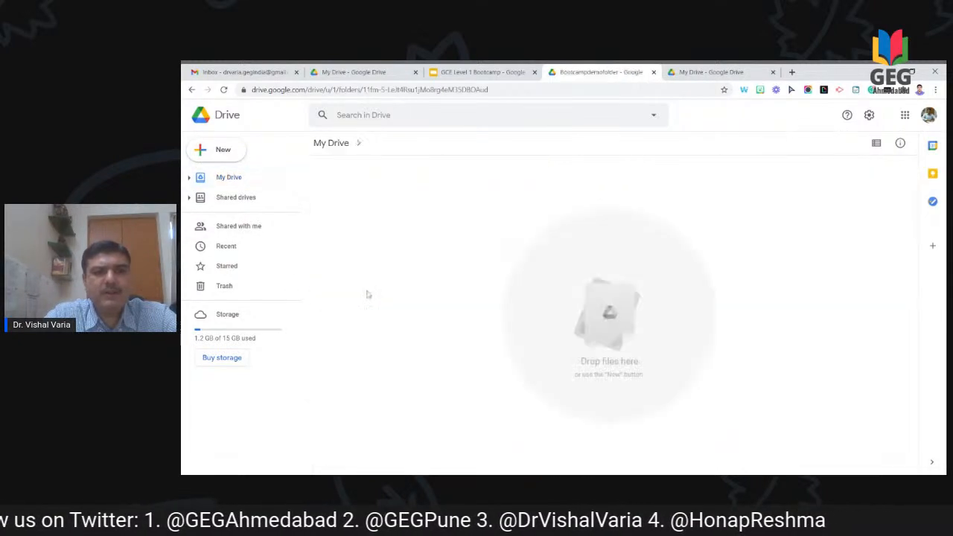
Step: Create a blank Google Docs document from the folder's New menu
{"action": "left_click", "coordinate": [233, 160]}
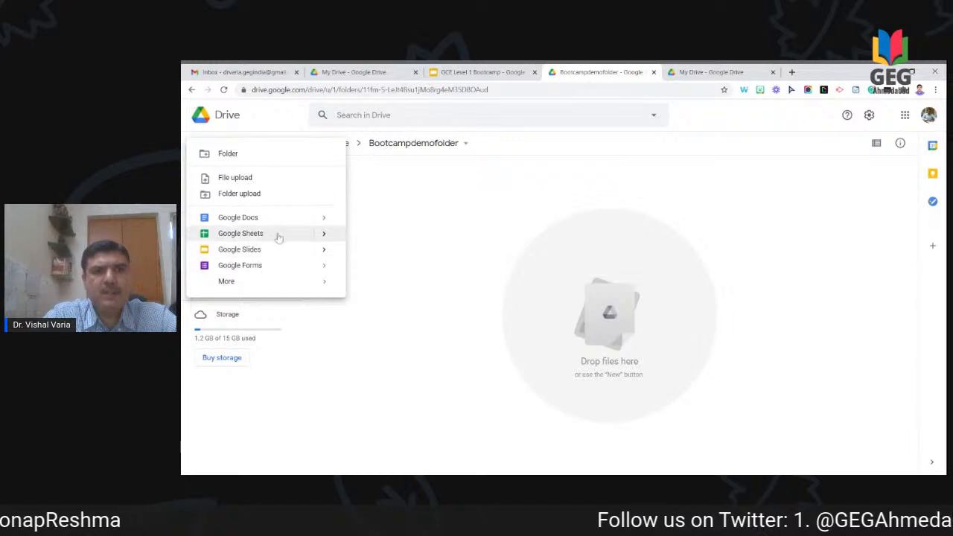
{"action": "mouse_move", "coordinate": [321, 218]}
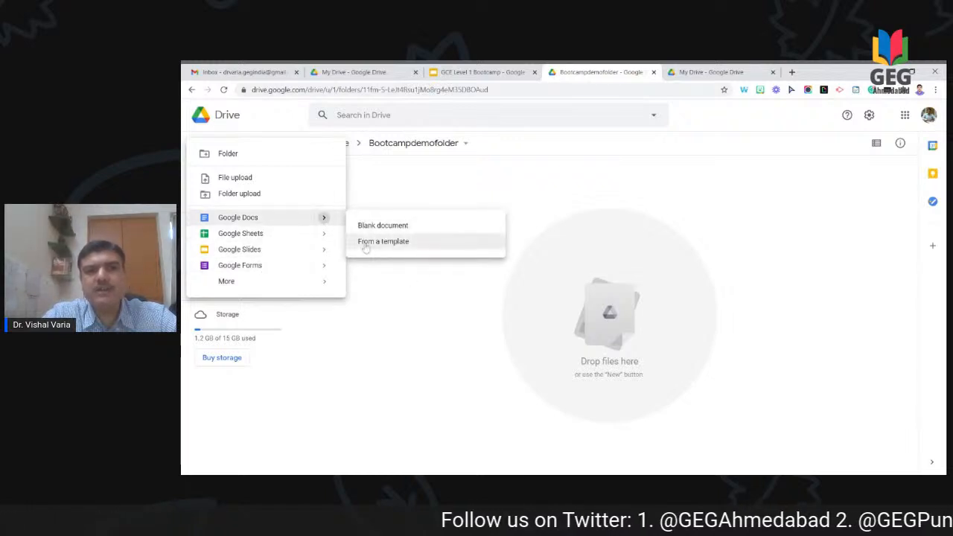
{"action": "left_click", "coordinate": [381, 227]}
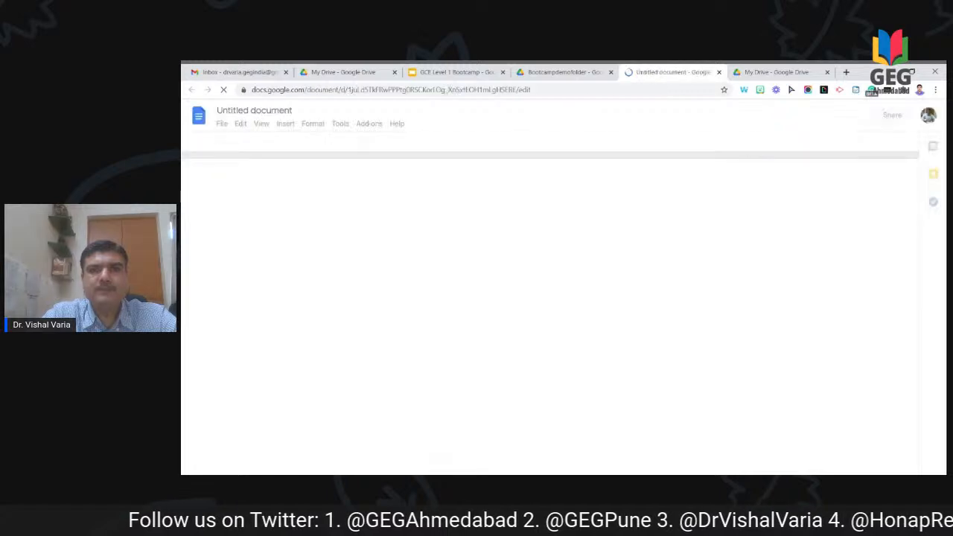
Step: Back in the empty Bootcampdemofolder, show and dismiss the right-click new-item menu twice
{"action": "left_click", "coordinate": [566, 72]}
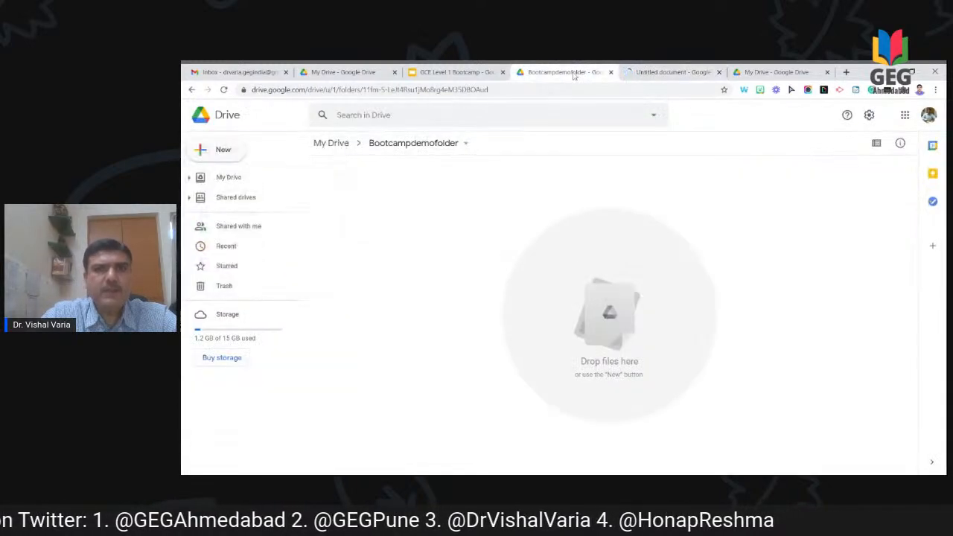
{"action": "right_click", "coordinate": [444, 216]}
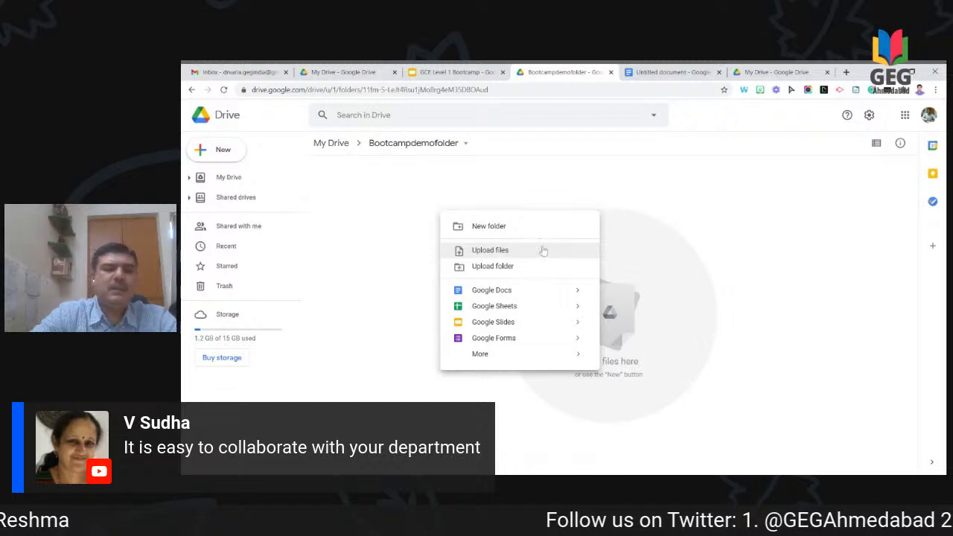
{"action": "left_click", "coordinate": [395, 205]}
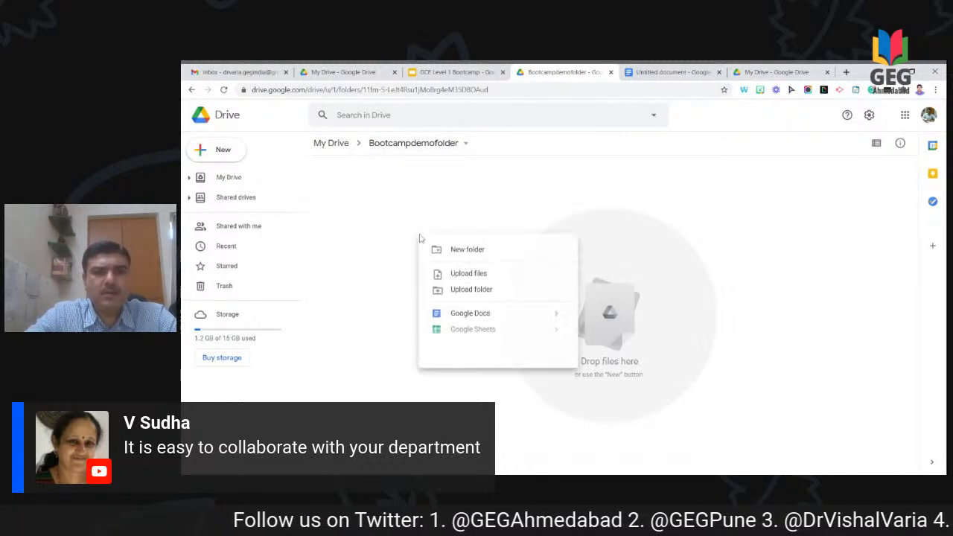
{"action": "right_click", "coordinate": [421, 239]}
{"action": "left_click", "coordinate": [375, 256]}
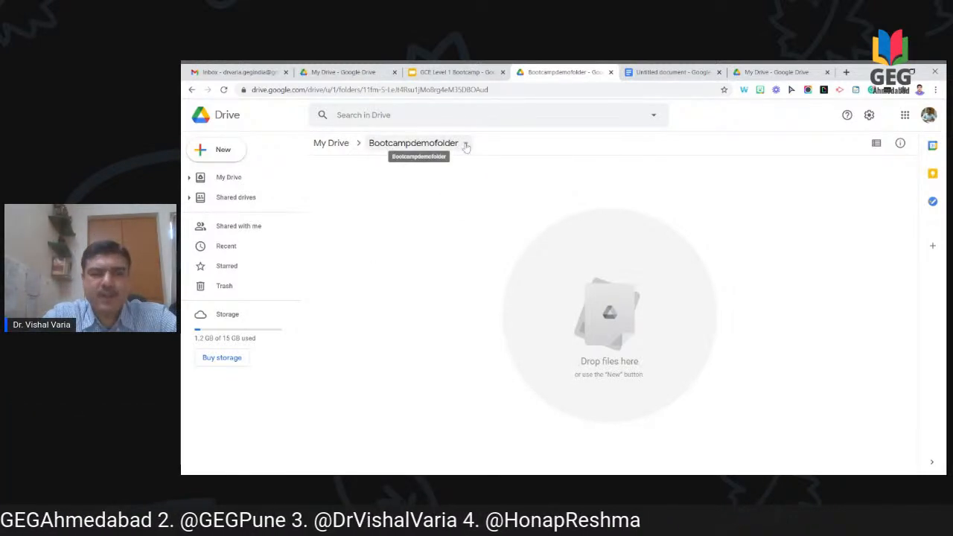
Step: From My Drive, open Bootcampdemofolder's sharing settings and add the collaborator by name
{"action": "left_click", "coordinate": [335, 144]}
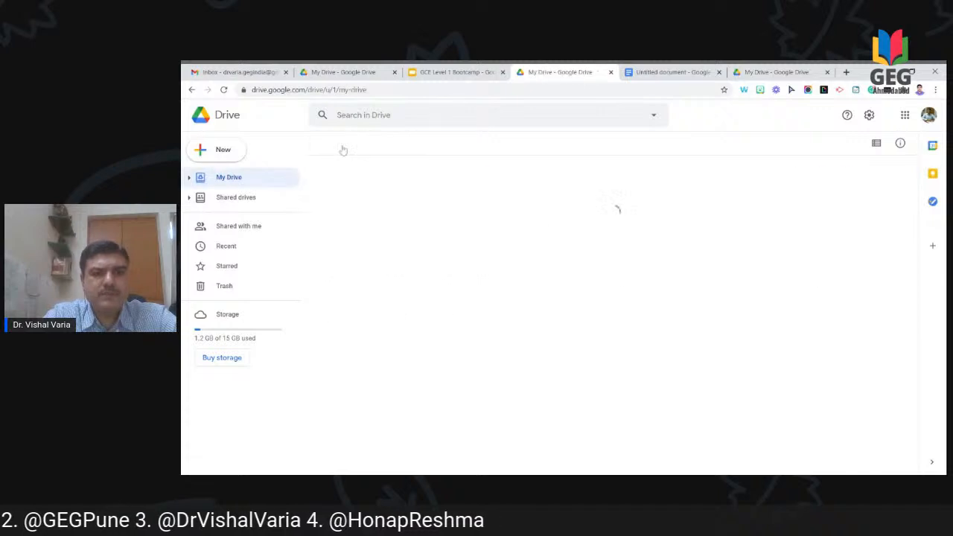
{"action": "right_click", "coordinate": [373, 331]}
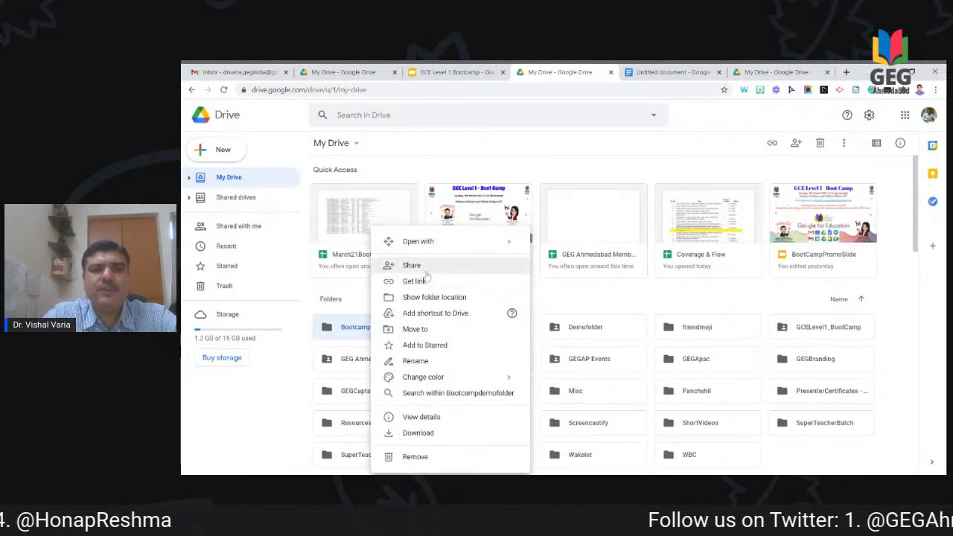
{"action": "left_click", "coordinate": [417, 266]}
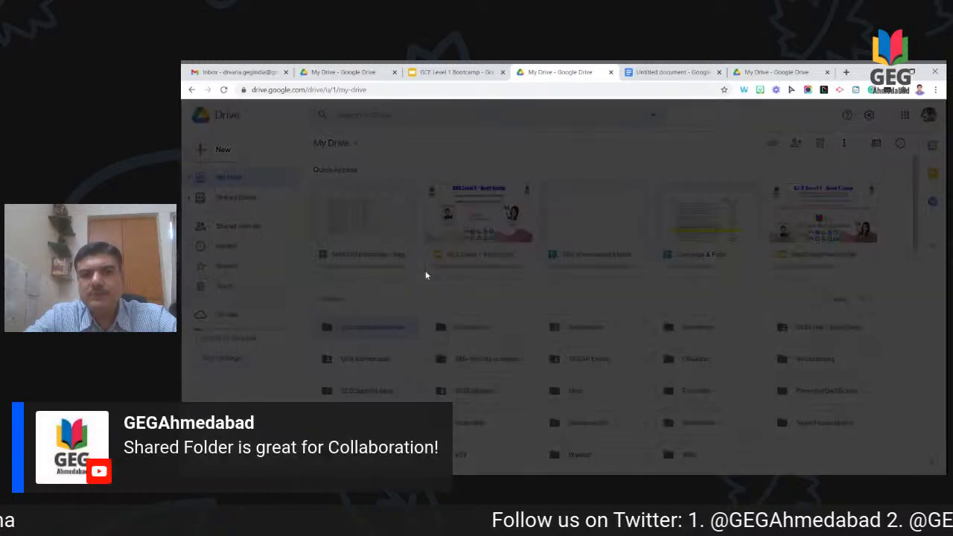
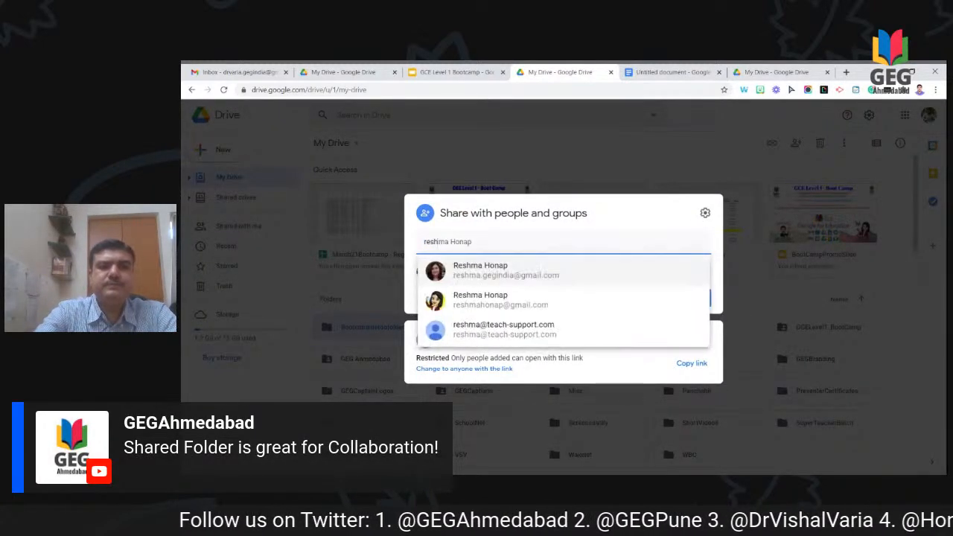
{"action": "left_click", "coordinate": [517, 277]}
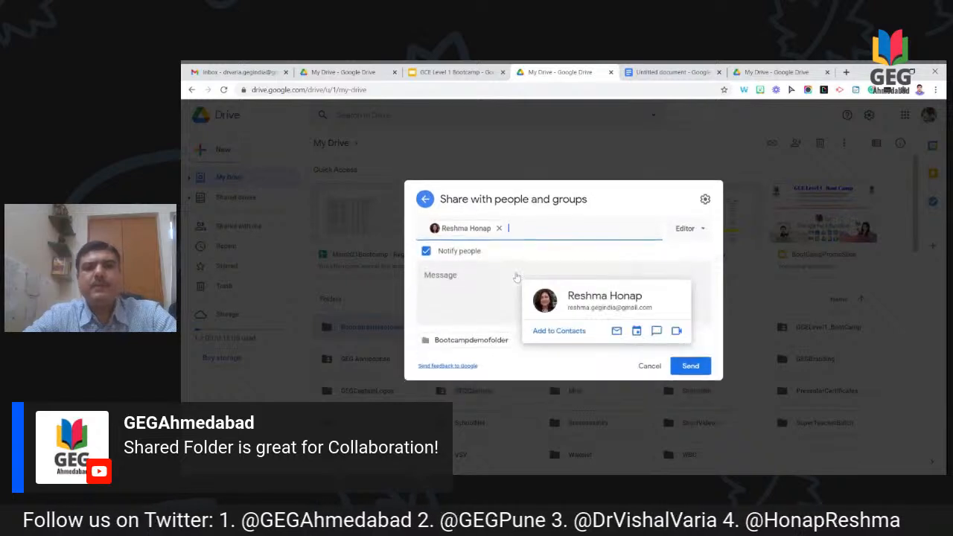
Step: Add the note 'Pls use this folder to sharingco content with participants', keep Editor, and send
{"action": "left_click", "coordinate": [517, 277]}
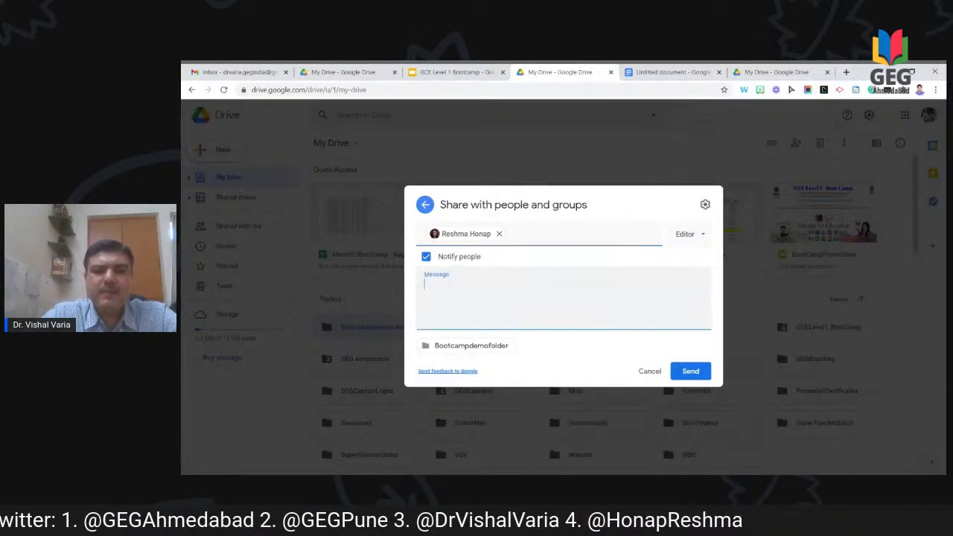
{"action": "type", "text": "Pls"}
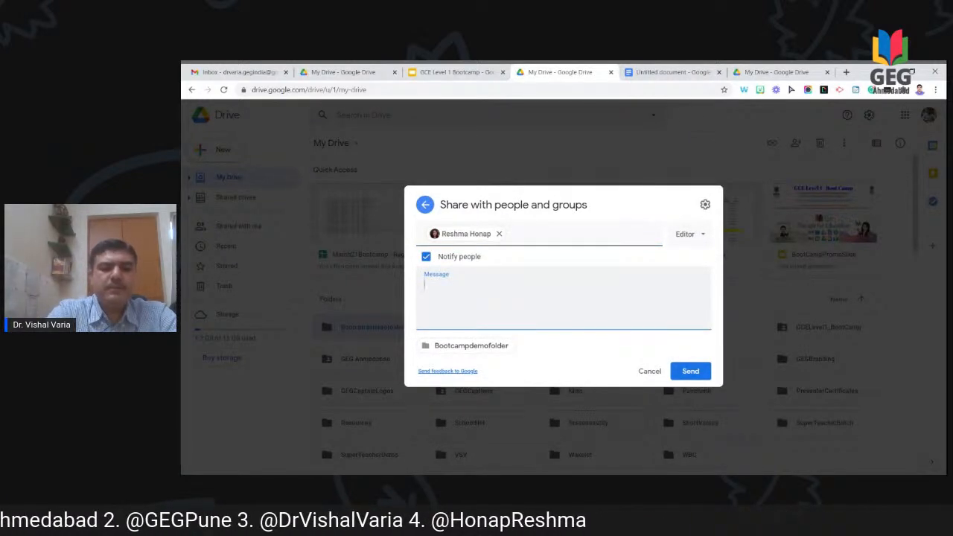
{"action": "type", "text": " use this fold"}
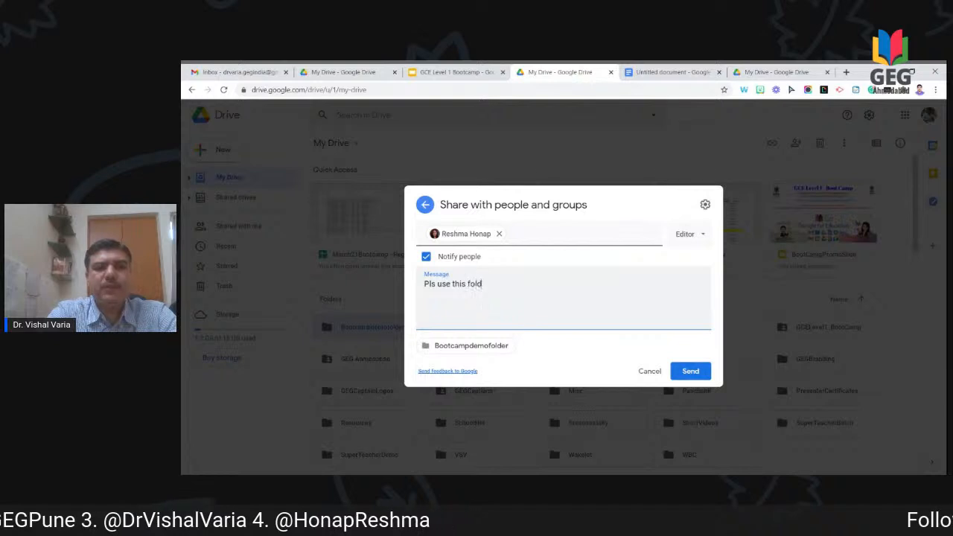
{"action": "type", "text": "er to sharingco"}
{"action": "type", "text": " cont"}
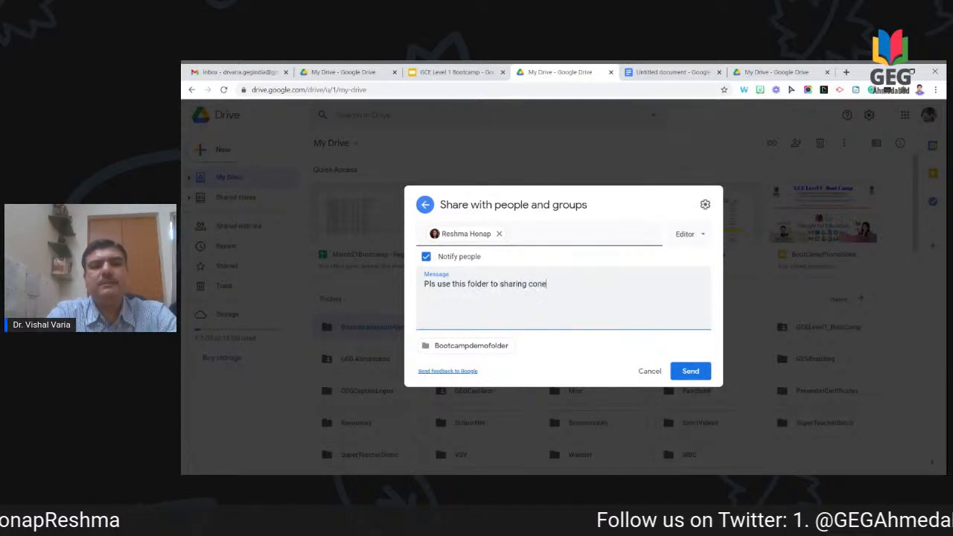
{"action": "type", "text": "ent"}
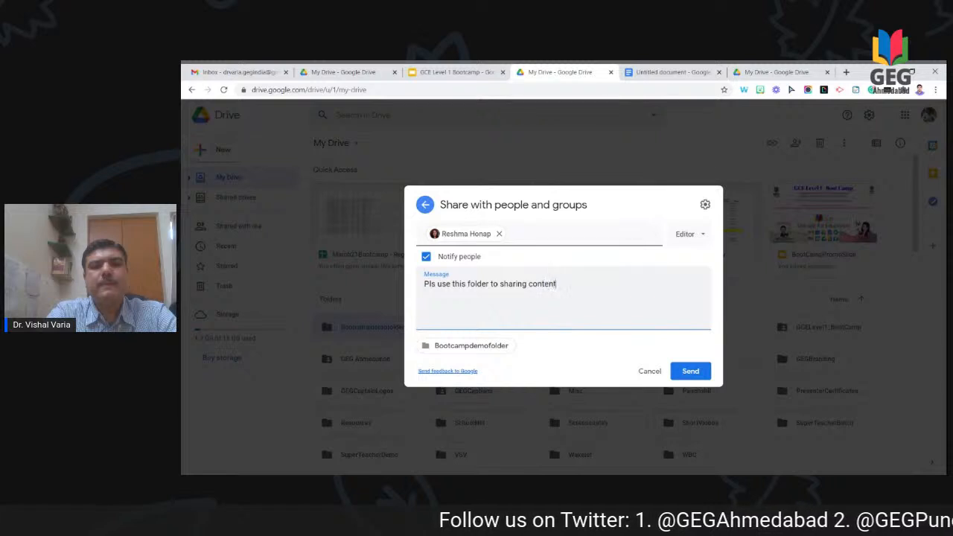
{"action": "type", "text": " with participants"}
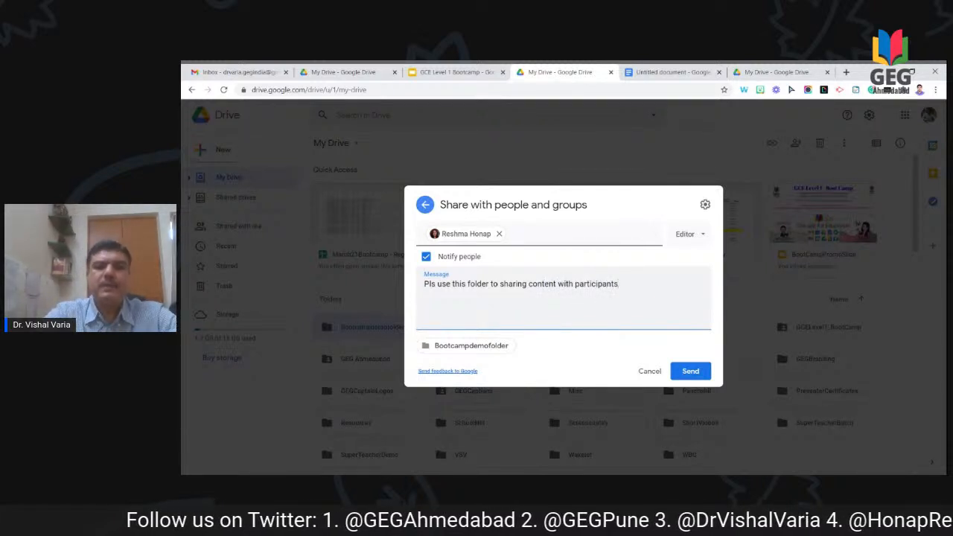
{"action": "left_click", "coordinate": [705, 236]}
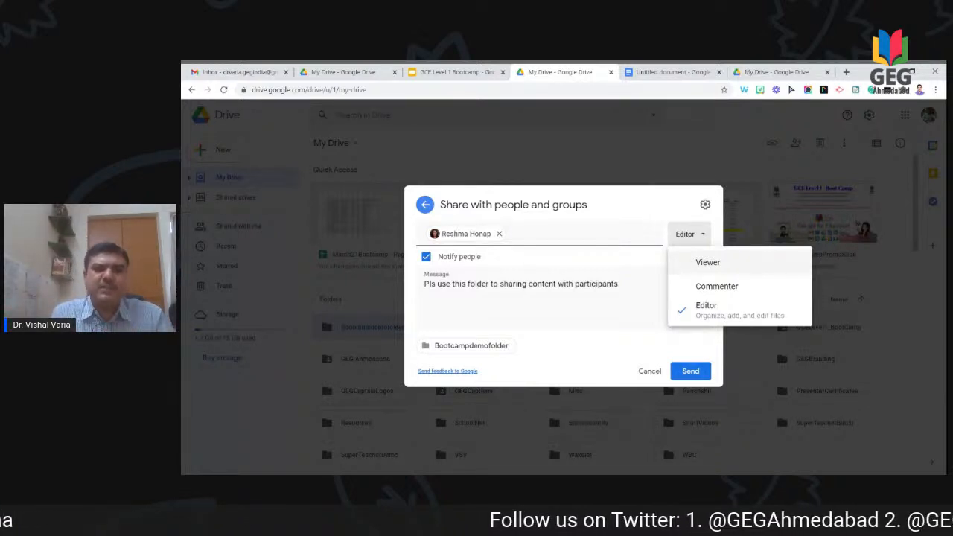
{"action": "left_click", "coordinate": [707, 309]}
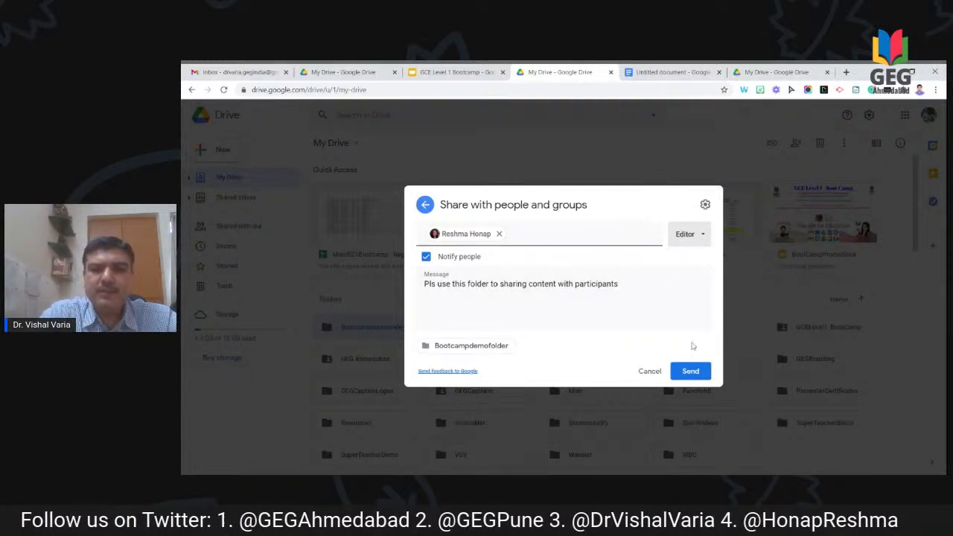
{"action": "left_click", "coordinate": [693, 371]}
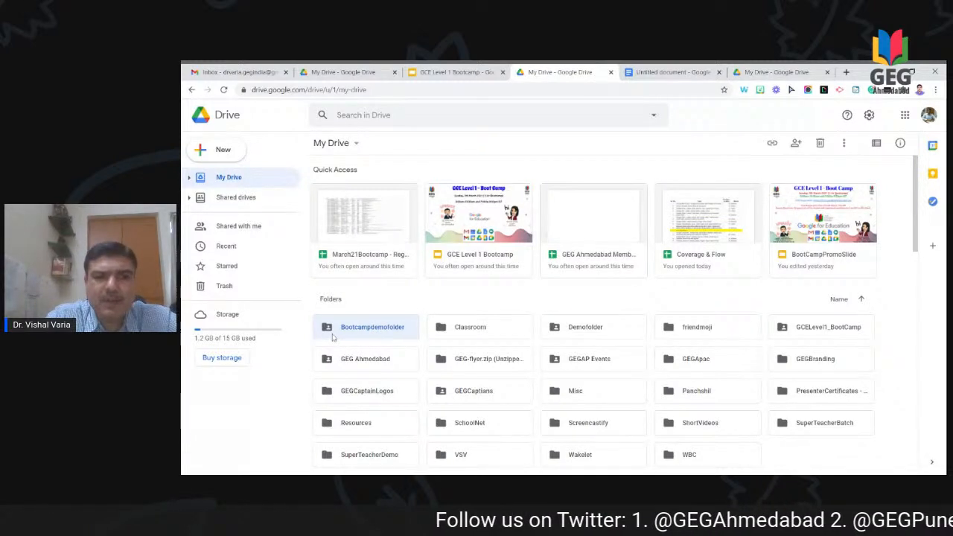
Step: Give anyone with the link Editor access to Bootcampdemofolder and copy the link
{"action": "right_click", "coordinate": [383, 328]}
{"action": "left_click", "coordinate": [447, 275]}
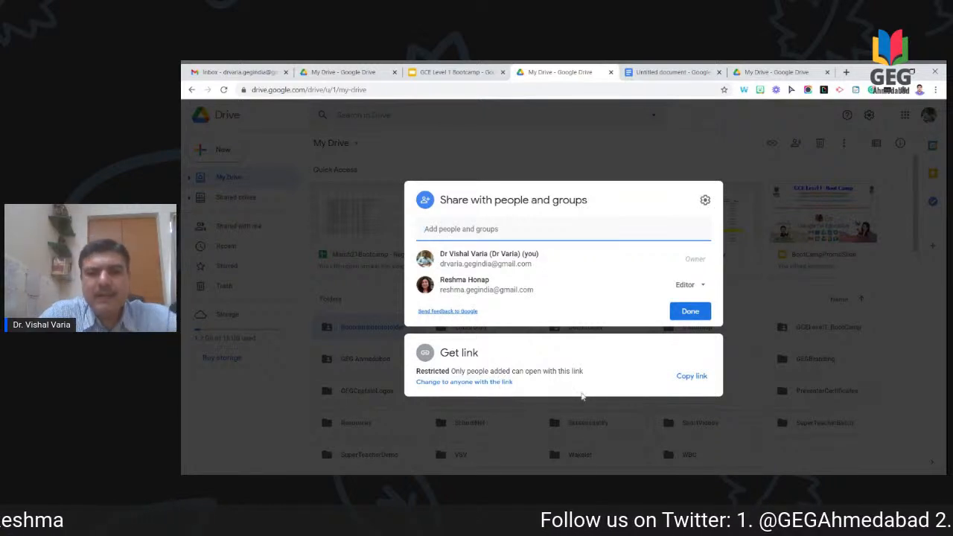
{"action": "left_click", "coordinate": [500, 382]}
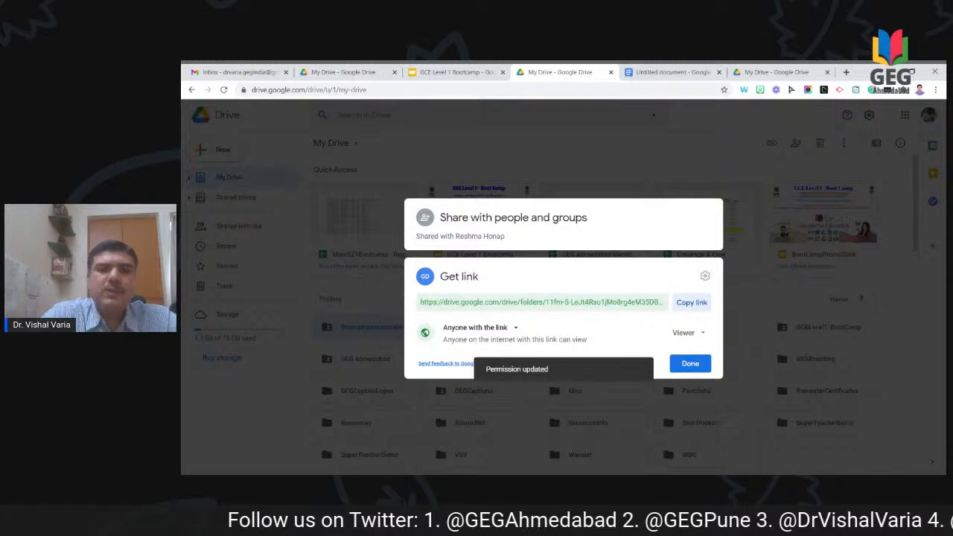
{"action": "left_click", "coordinate": [687, 334]}
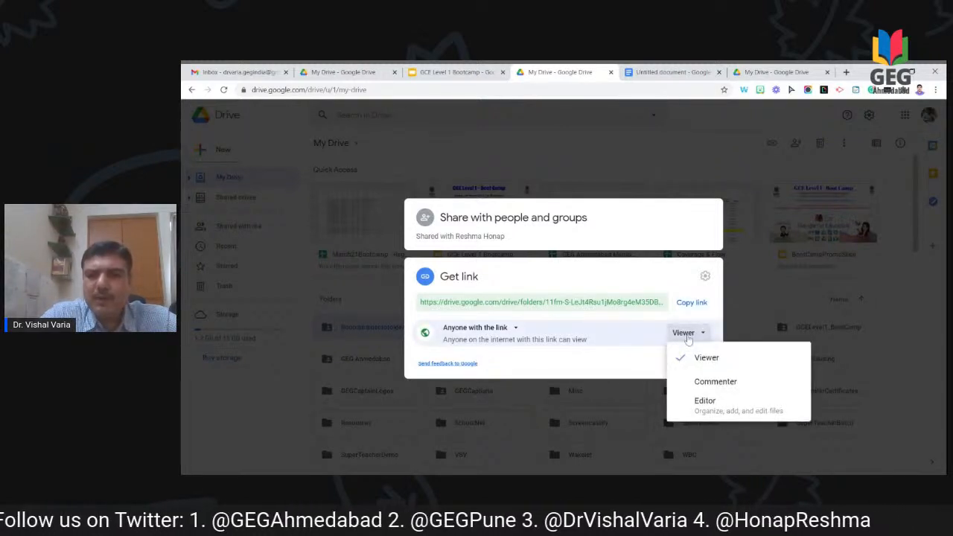
{"action": "left_click", "coordinate": [701, 406]}
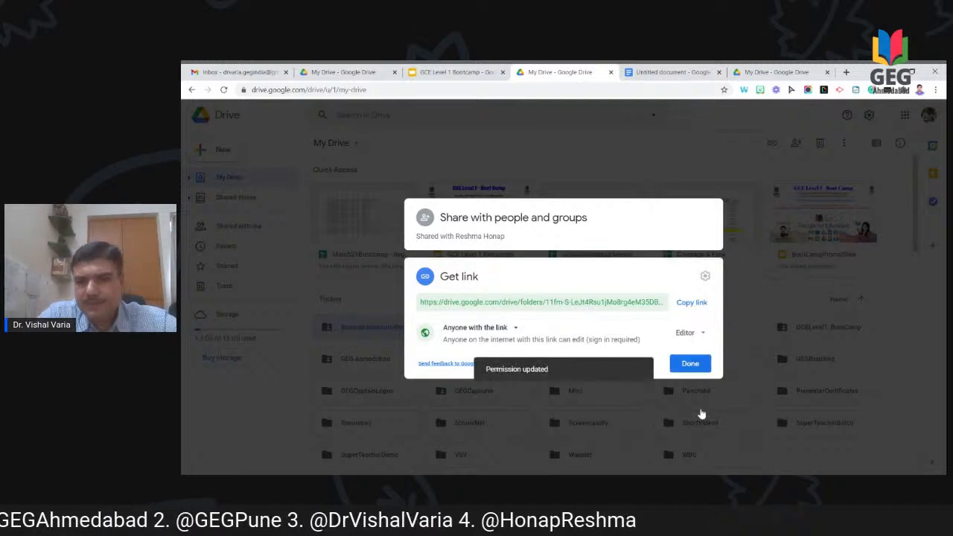
{"action": "left_click", "coordinate": [694, 305]}
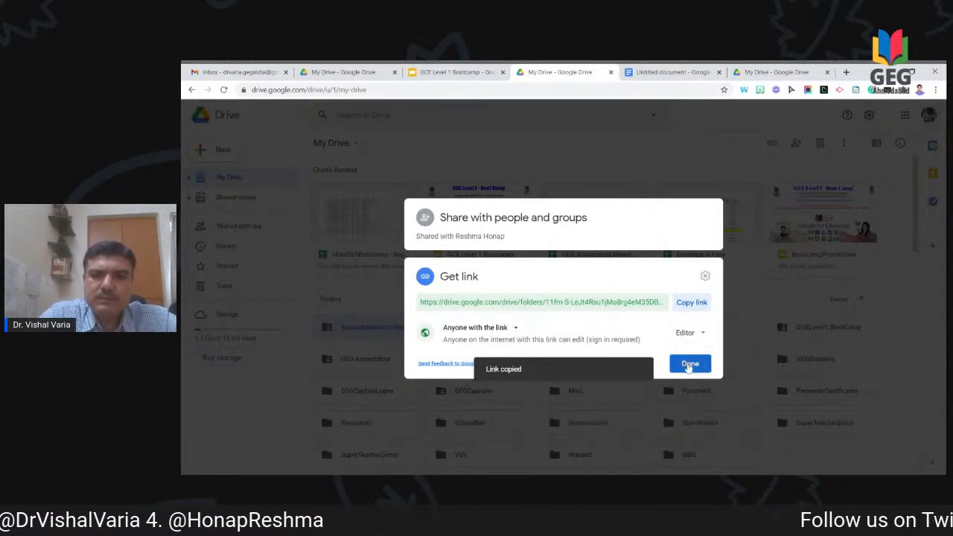
{"action": "left_click", "coordinate": [689, 364]}
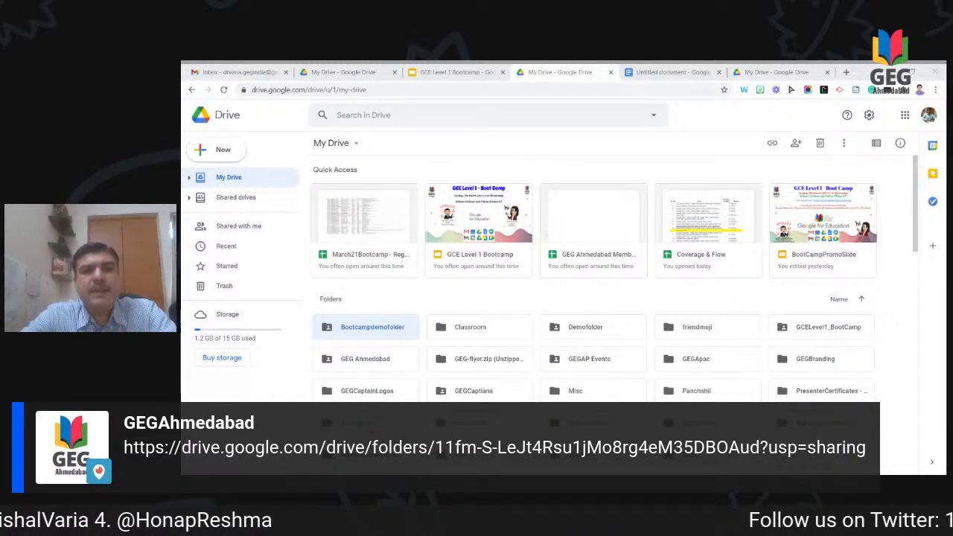
{"action": "key", "text": "alt+Tab"}
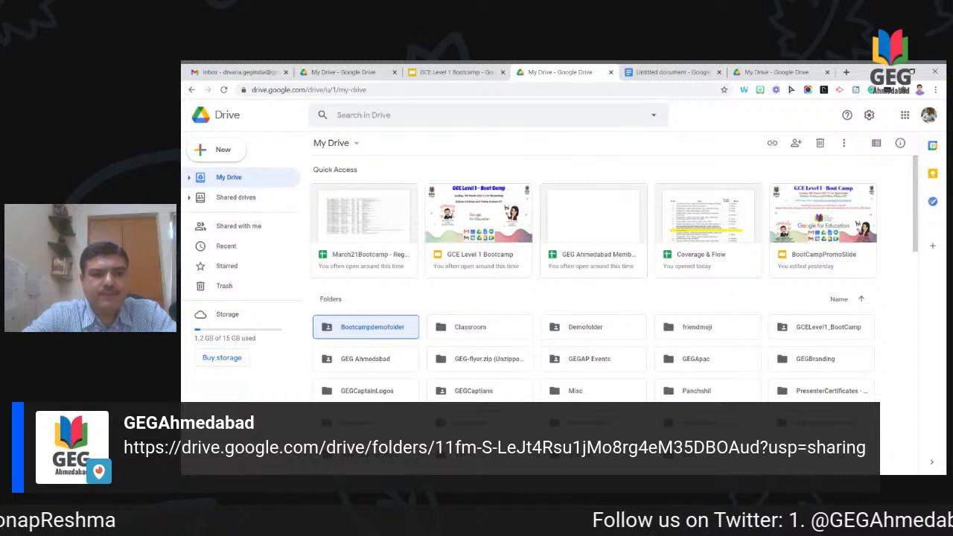
Step: Open Bootcampdemofolder to see its demo1, welcome and participant subfolders
{"action": "double_click", "coordinate": [365, 335]}
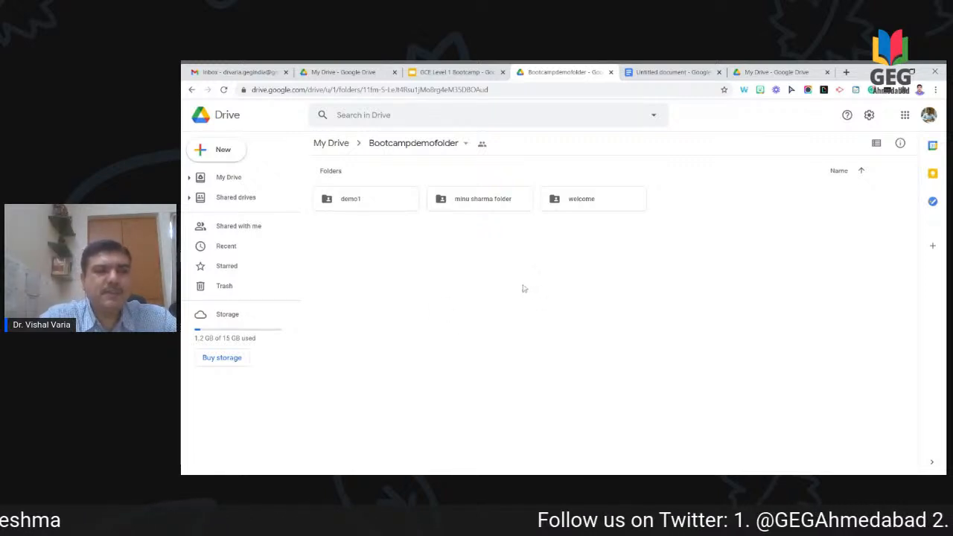
Step: Create a blank Google Docs document in Bootcampdemofolder, shared like the folder
{"action": "right_click", "coordinate": [481, 296]}
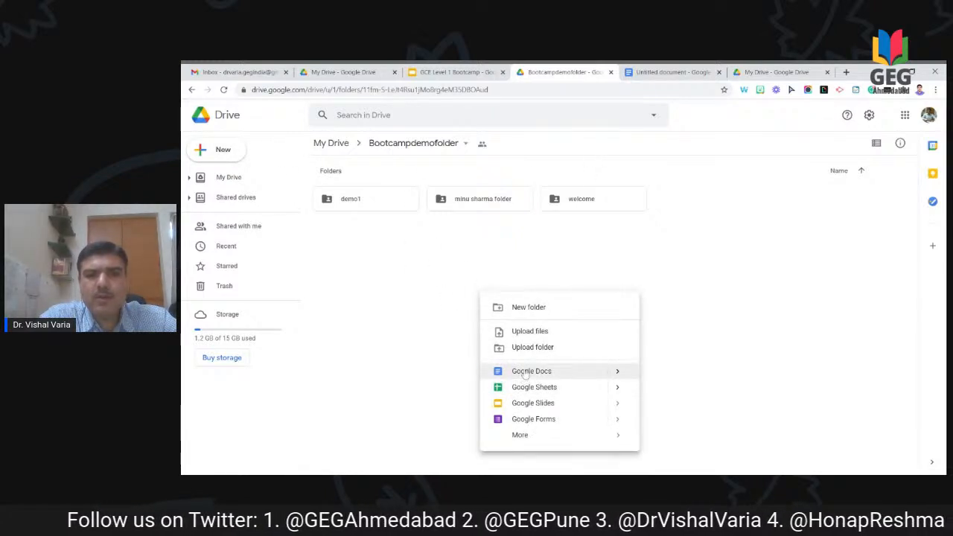
{"action": "mouse_move", "coordinate": [618, 372]}
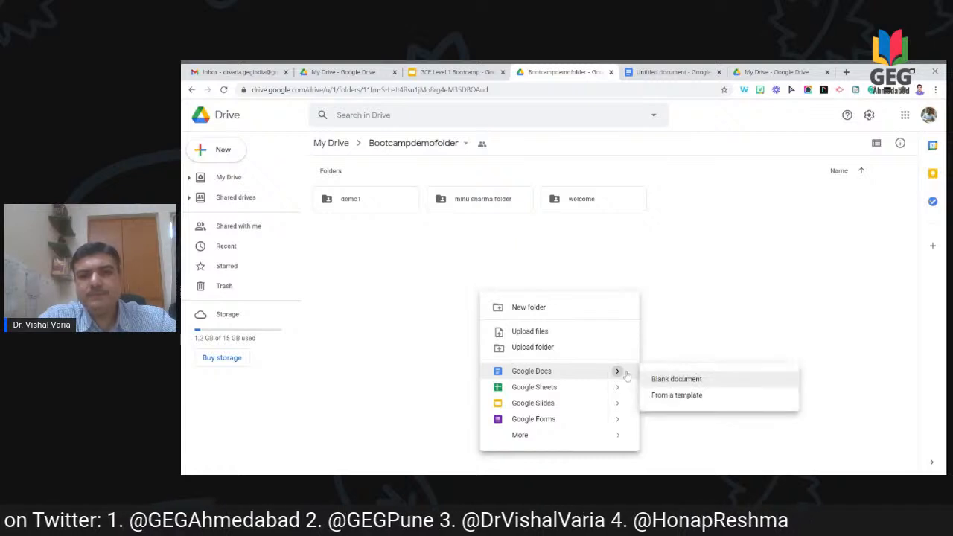
{"action": "left_click", "coordinate": [657, 380]}
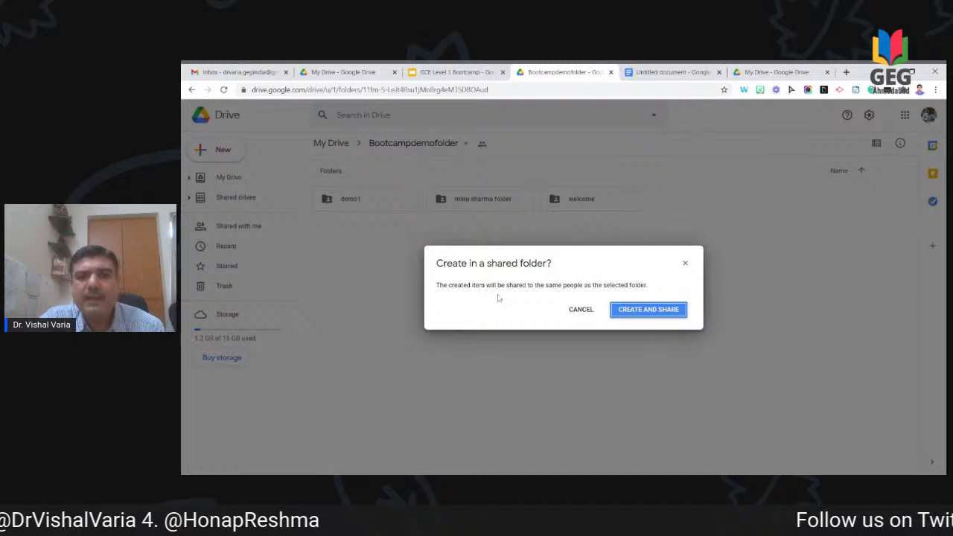
{"action": "left_click", "coordinate": [645, 309]}
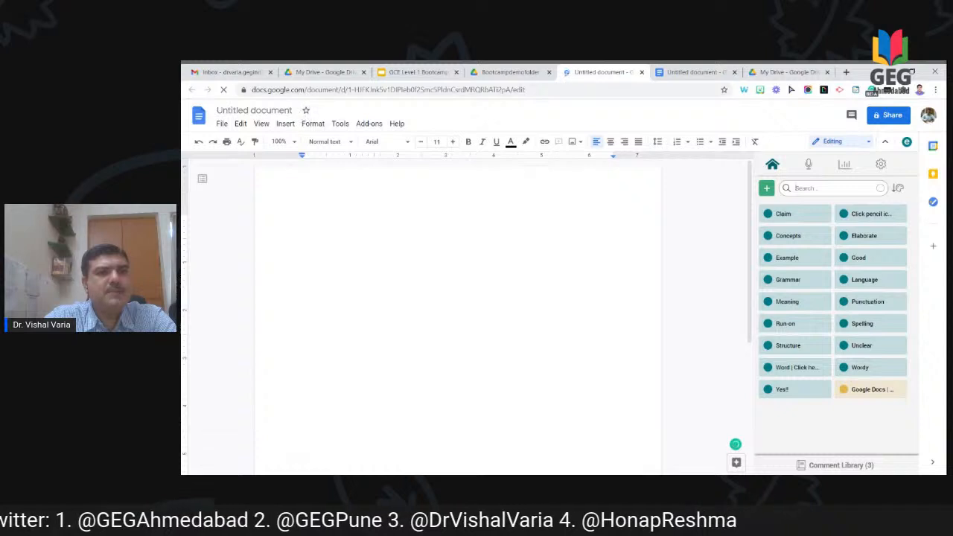
Step: Rename the document to demodoc, type 'This is a demo file.', and close its tab
{"action": "left_click", "coordinate": [294, 110]}
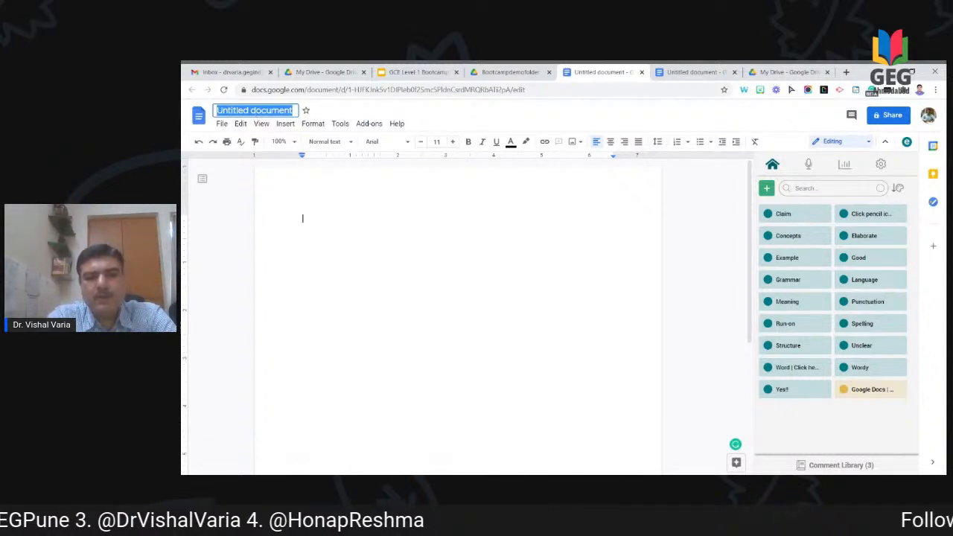
{"action": "type", "text": "demodoc"}
{"action": "key", "text": "Return"}
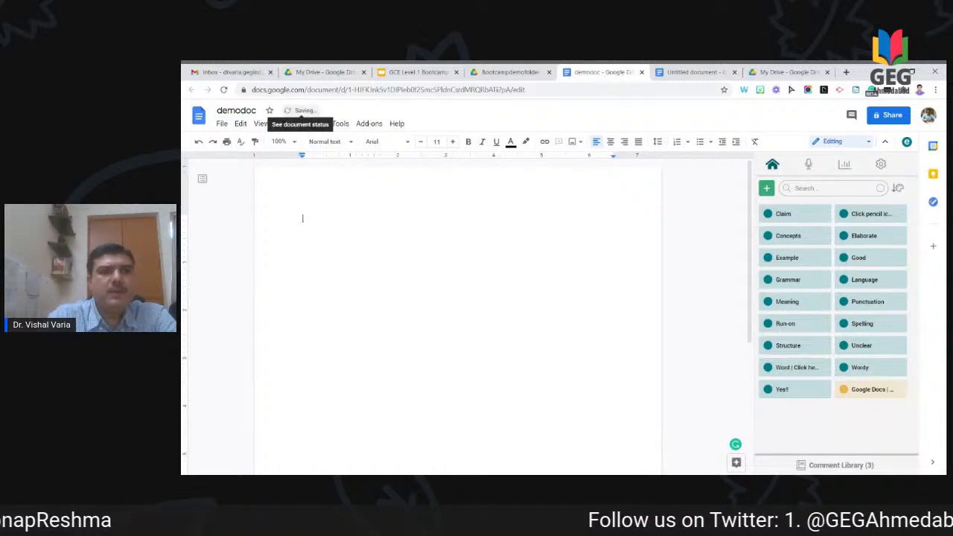
{"action": "type", "text": "This is a demo file."}
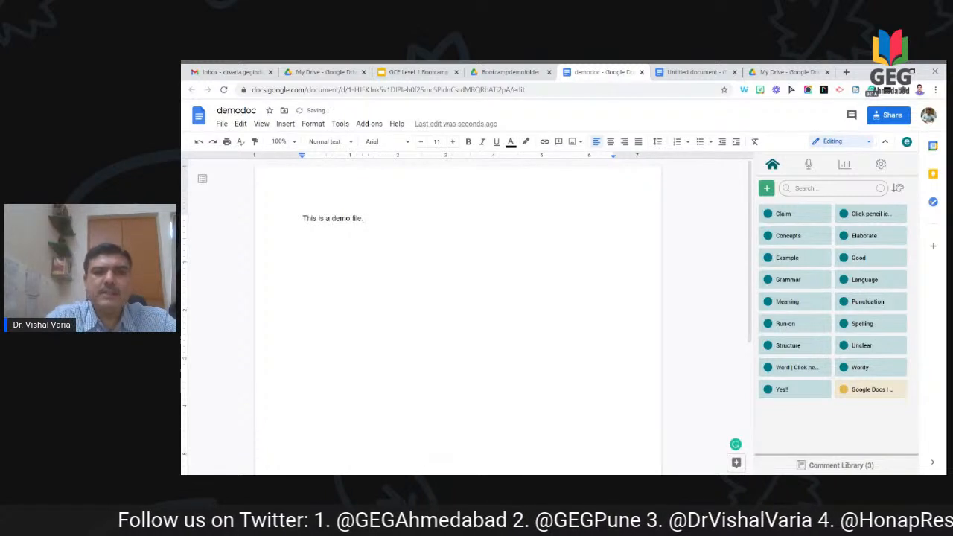
{"action": "left_click", "coordinate": [642, 73]}
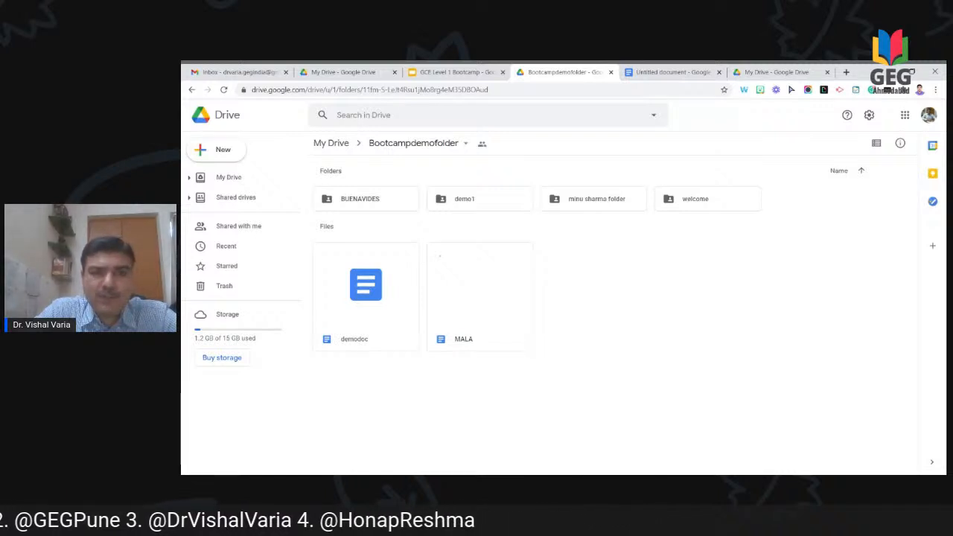
Step: Change Bootcampdemofolder's anyone-with-the-link access from Editor to Viewer
{"action": "left_click", "coordinate": [482, 145]}
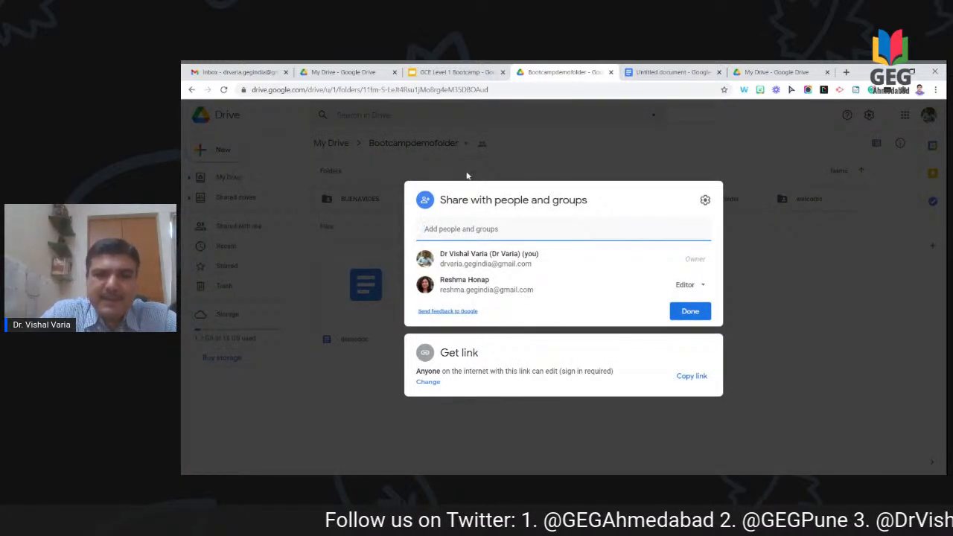
{"action": "left_click", "coordinate": [429, 383]}
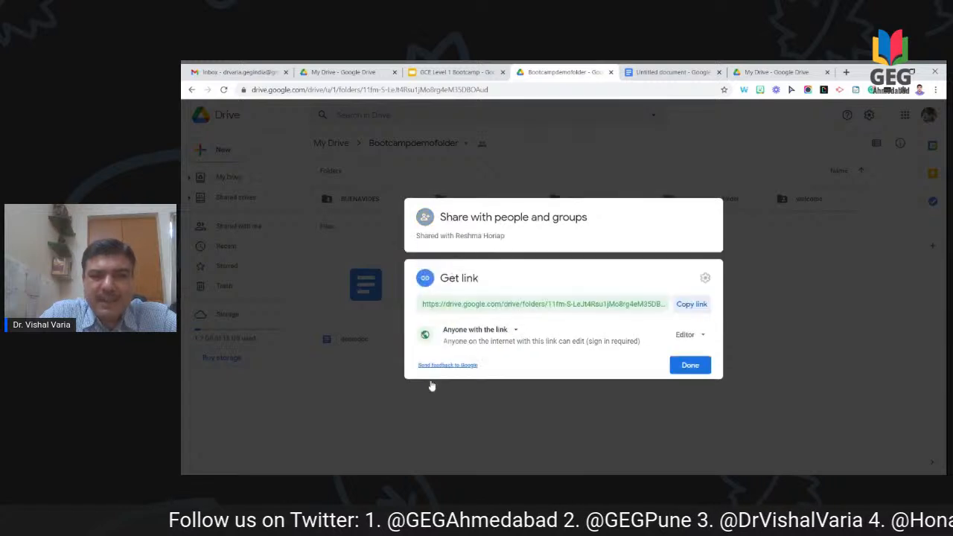
{"action": "left_click", "coordinate": [684, 334]}
{"action": "left_click", "coordinate": [700, 365]}
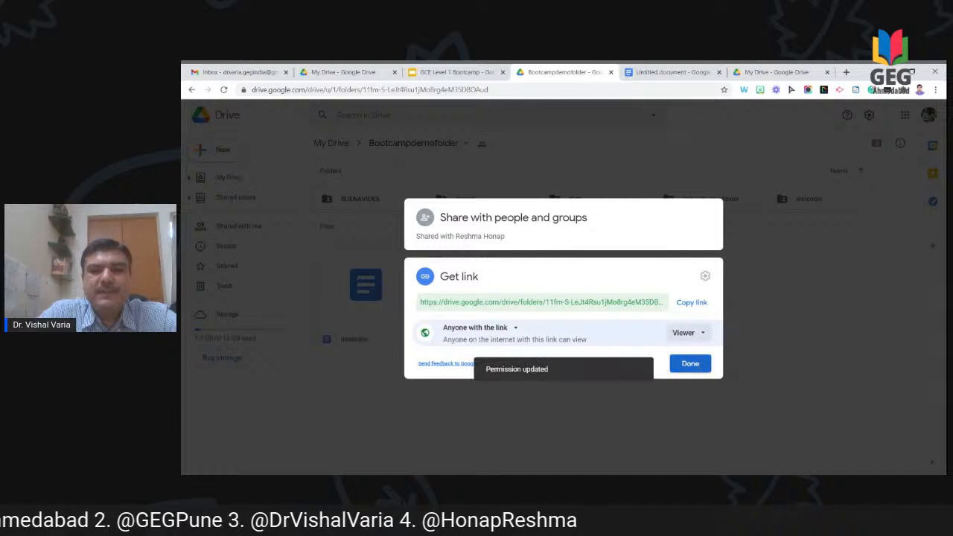
{"action": "left_click", "coordinate": [700, 365]}
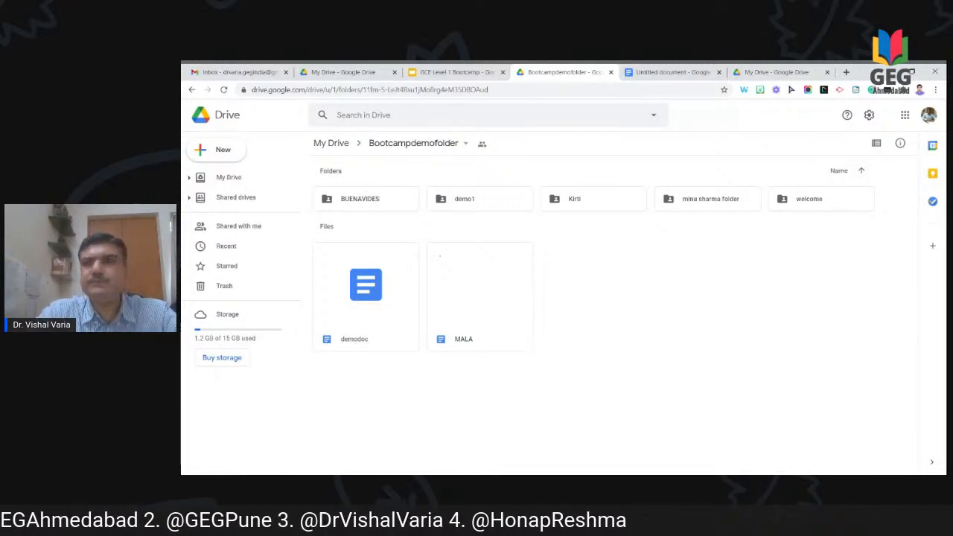
{"action": "left_click", "coordinate": [929, 116]}
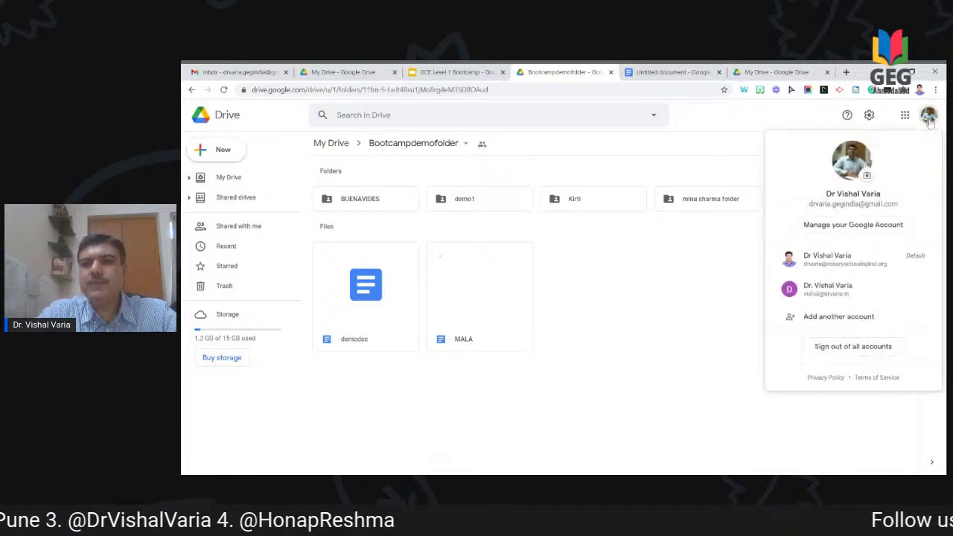
Step: Switch to the other account and browse its Shared with me list, including Bootcampdemofolder
{"action": "left_click", "coordinate": [807, 268]}
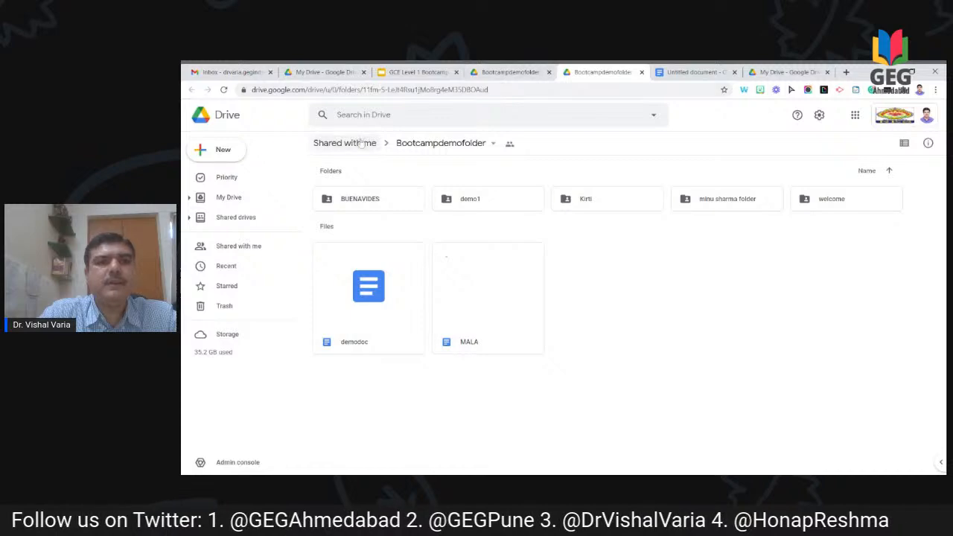
{"action": "left_click", "coordinate": [355, 148]}
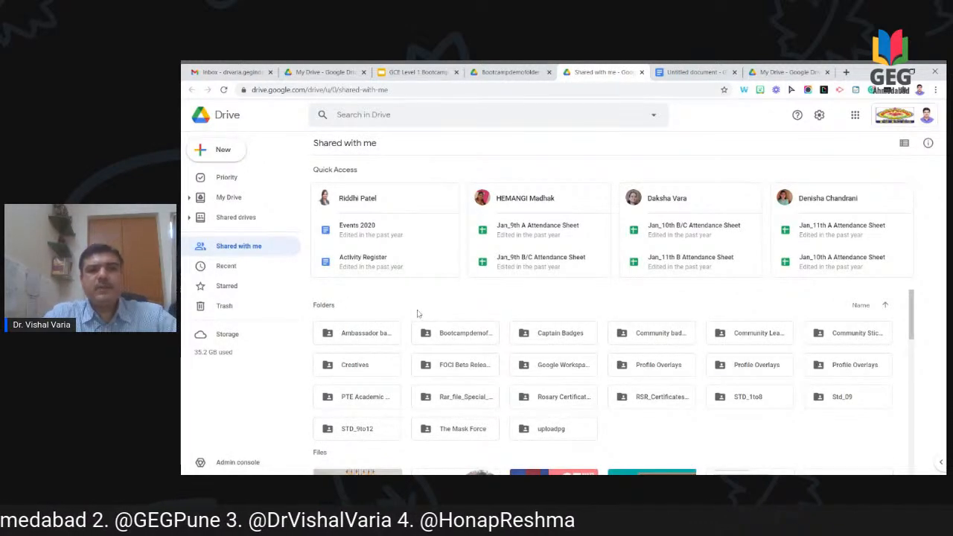
{"action": "scroll", "coordinate": [574, 382], "scroll_direction": "down", "scroll_amount": 3}
{"action": "scroll", "coordinate": [573, 376], "scroll_direction": "up", "scroll_amount": 1}
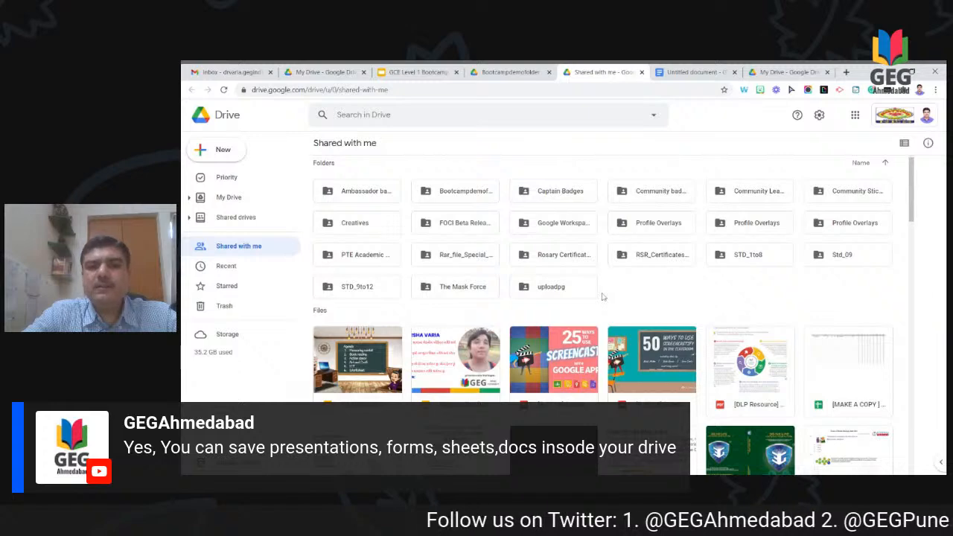
{"action": "scroll", "coordinate": [676, 283], "scroll_direction": "down", "scroll_amount": 1}
{"action": "scroll", "coordinate": [676, 278], "scroll_direction": "up", "scroll_amount": 3}
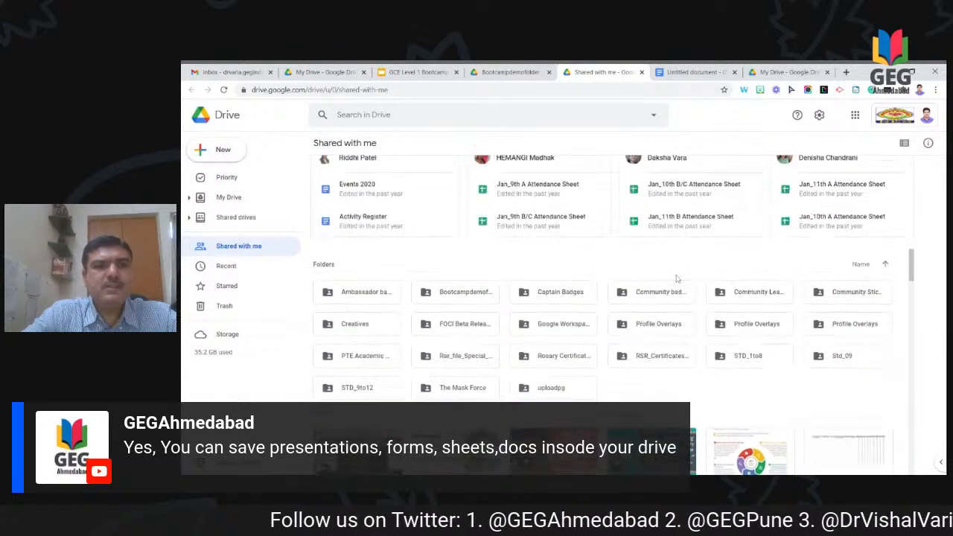
{"action": "scroll", "coordinate": [677, 279], "scroll_direction": "down", "scroll_amount": 2}
{"action": "scroll", "coordinate": [677, 278], "scroll_direction": "up", "scroll_amount": 2}
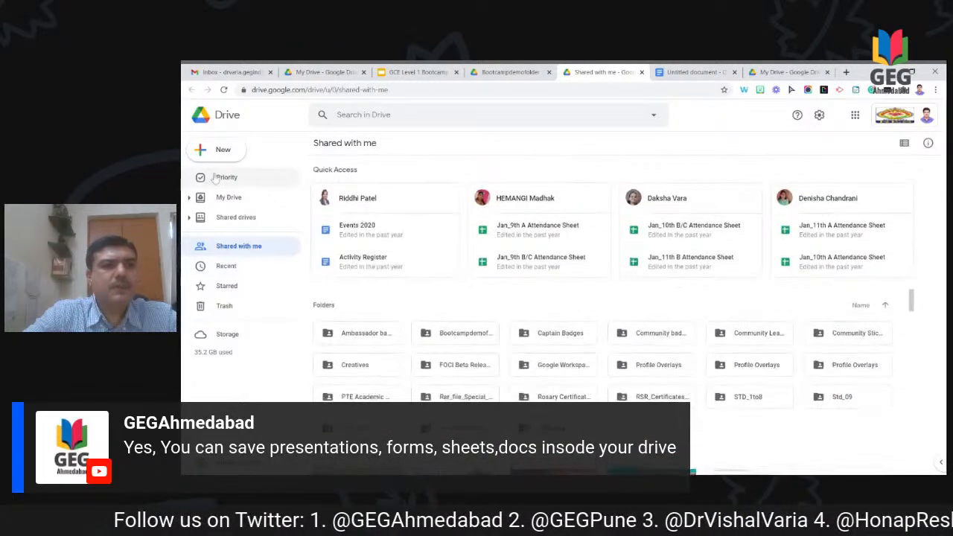
Step: Go to My Drive and drill into KoreanEssayCompetition > RosaryPrimarySchool > Essay submissions
{"action": "left_click", "coordinate": [240, 207]}
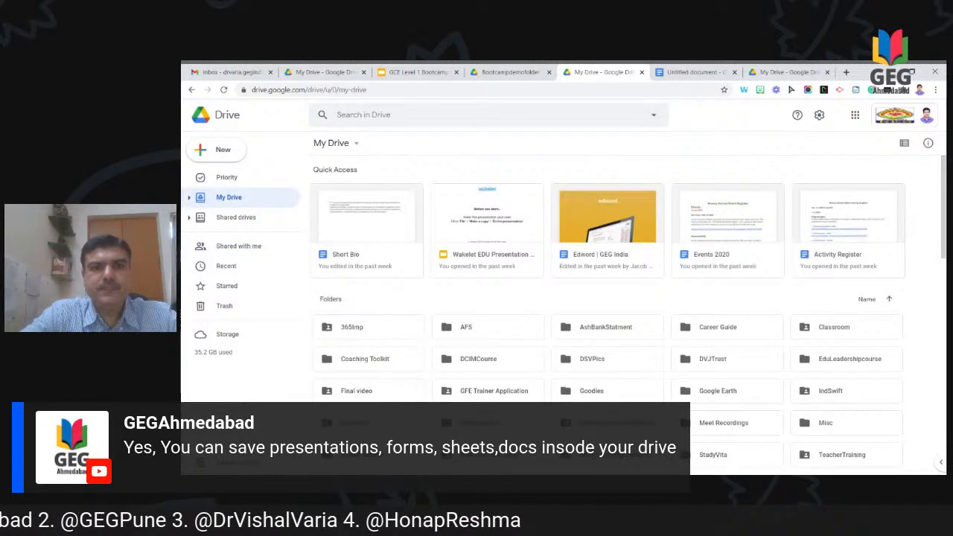
{"action": "scroll", "coordinate": [501, 326], "scroll_direction": "down", "scroll_amount": 2}
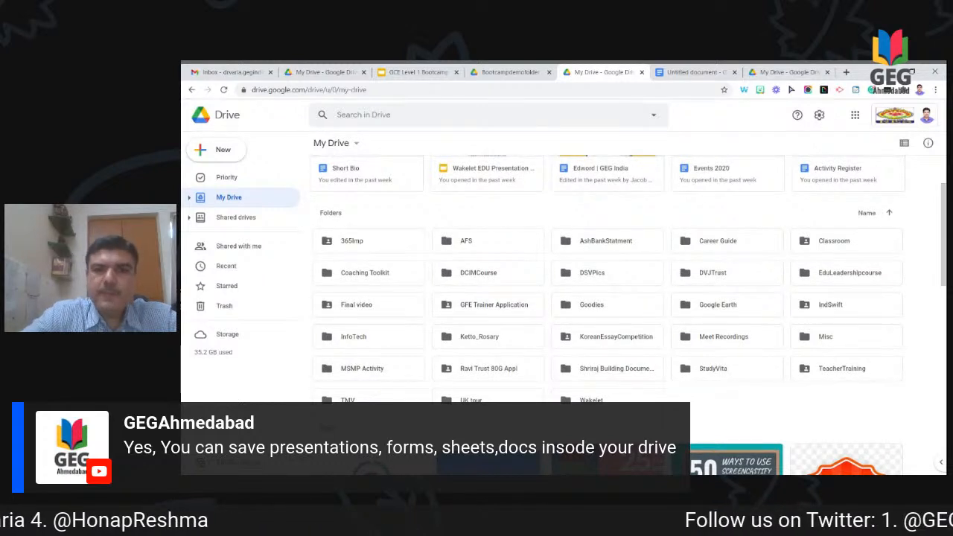
{"action": "scroll", "coordinate": [613, 306], "scroll_direction": "down", "scroll_amount": 1}
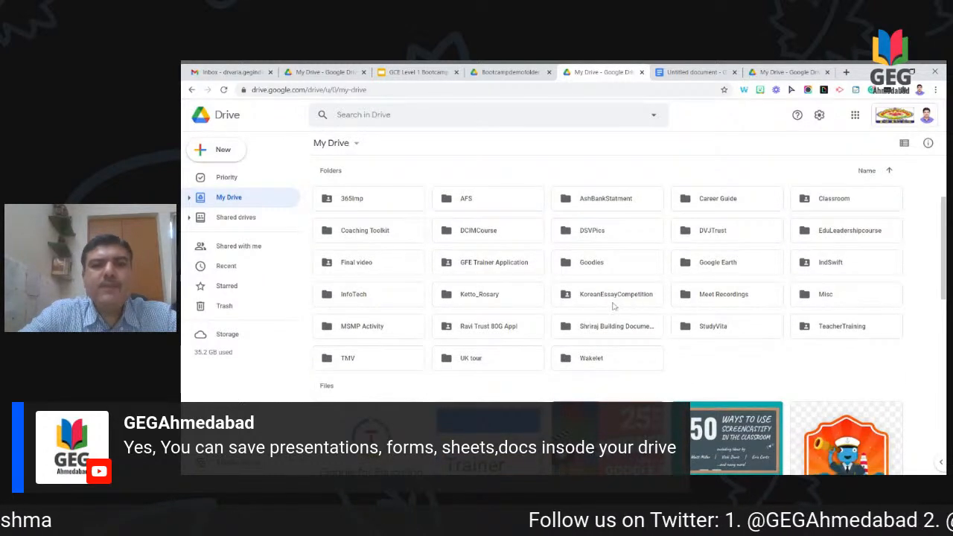
{"action": "scroll", "coordinate": [631, 351], "scroll_direction": "down", "scroll_amount": 1}
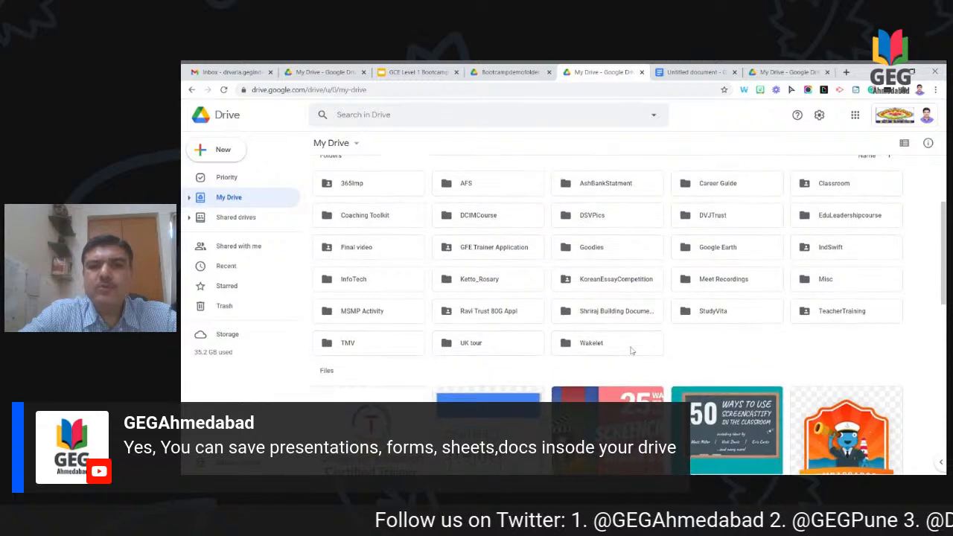
{"action": "left_click", "coordinate": [637, 291]}
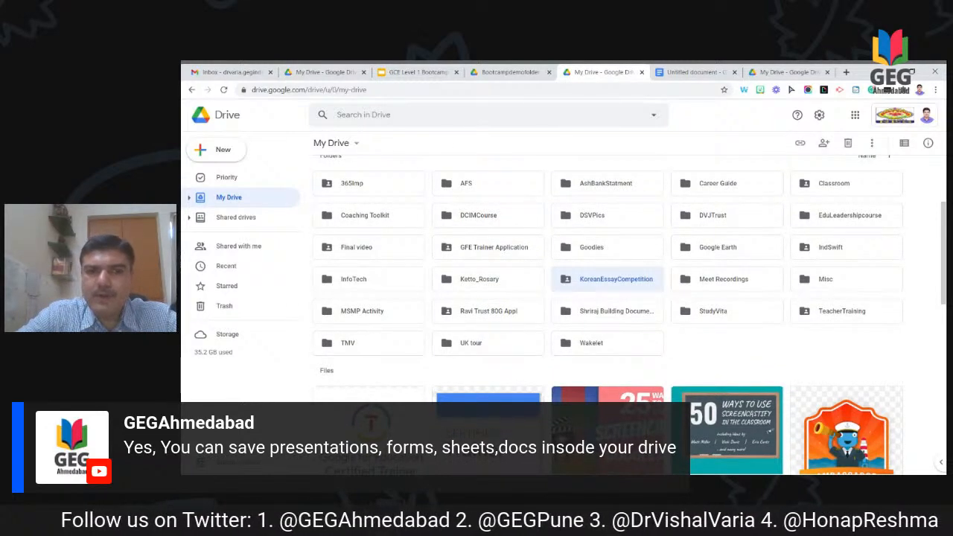
{"action": "double_click", "coordinate": [637, 291]}
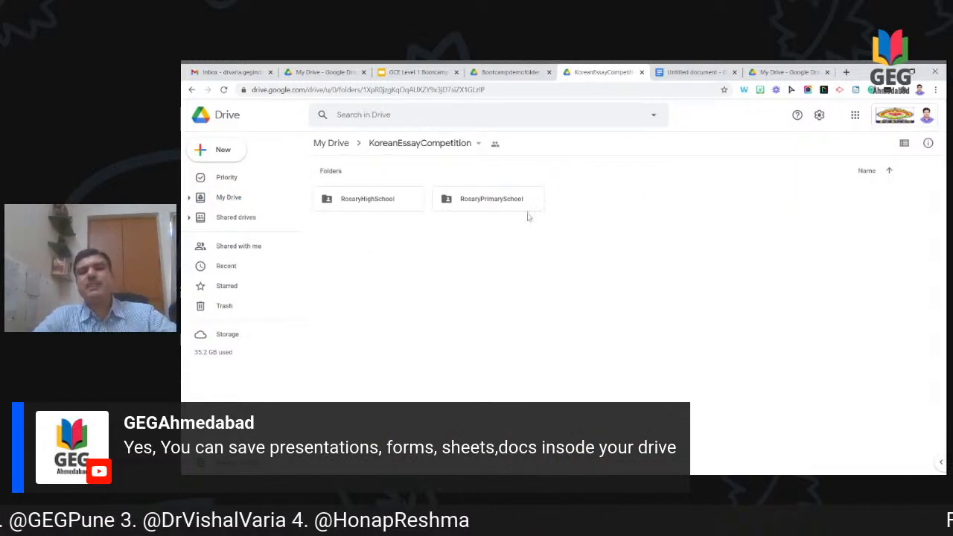
{"action": "double_click", "coordinate": [492, 200]}
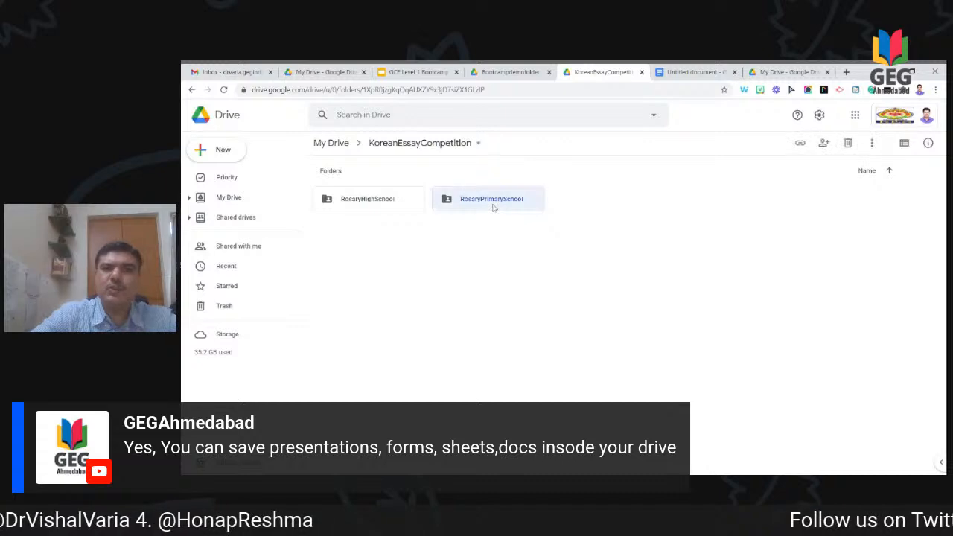
{"action": "double_click", "coordinate": [492, 207]}
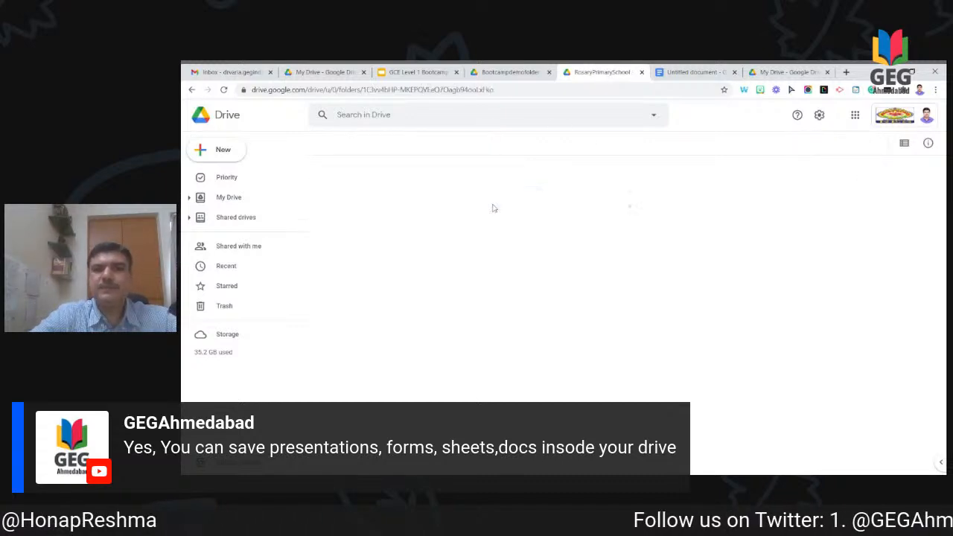
{"action": "scroll", "coordinate": [492, 207], "scroll_direction": "down", "scroll_amount": 1}
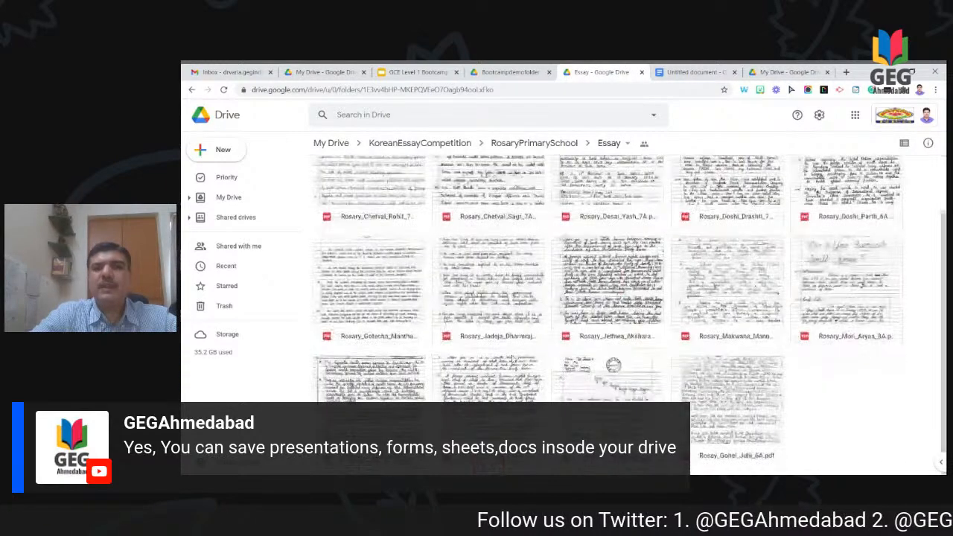
{"action": "scroll", "coordinate": [630, 313], "scroll_direction": "up", "scroll_amount": 1}
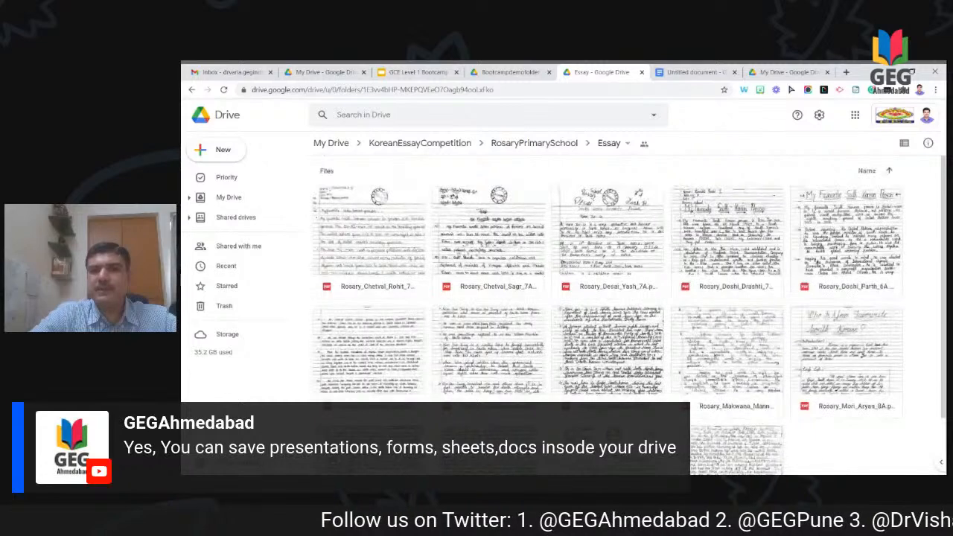
Step: Climb back up the breadcrumbs to My Drive and right-click the KoreanEssayCompetition folder
{"action": "left_click", "coordinate": [534, 152]}
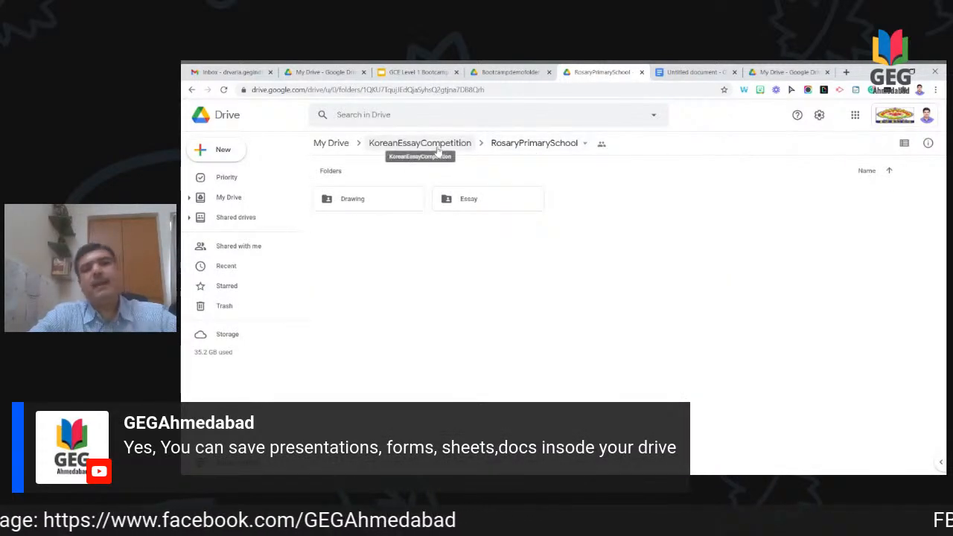
{"action": "left_click", "coordinate": [438, 146]}
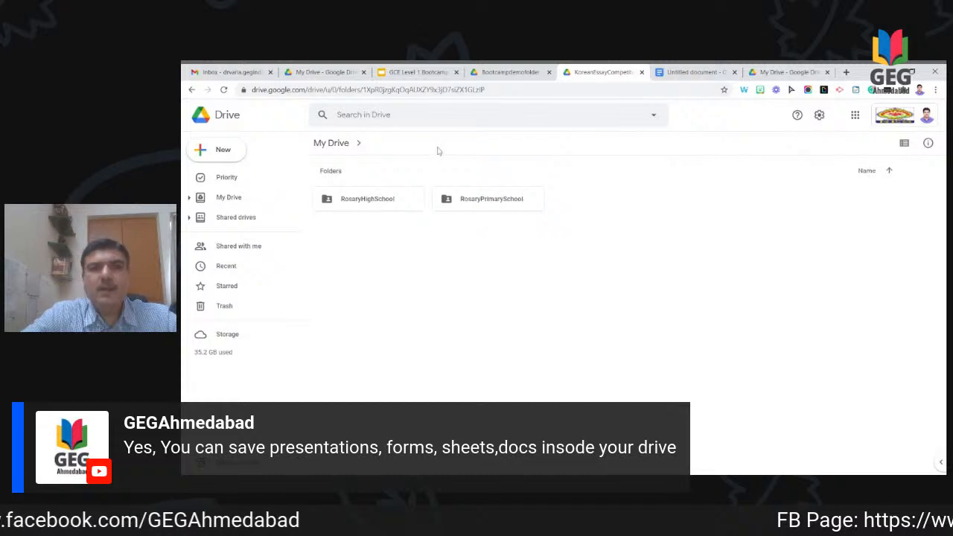
{"action": "left_click", "coordinate": [332, 143]}
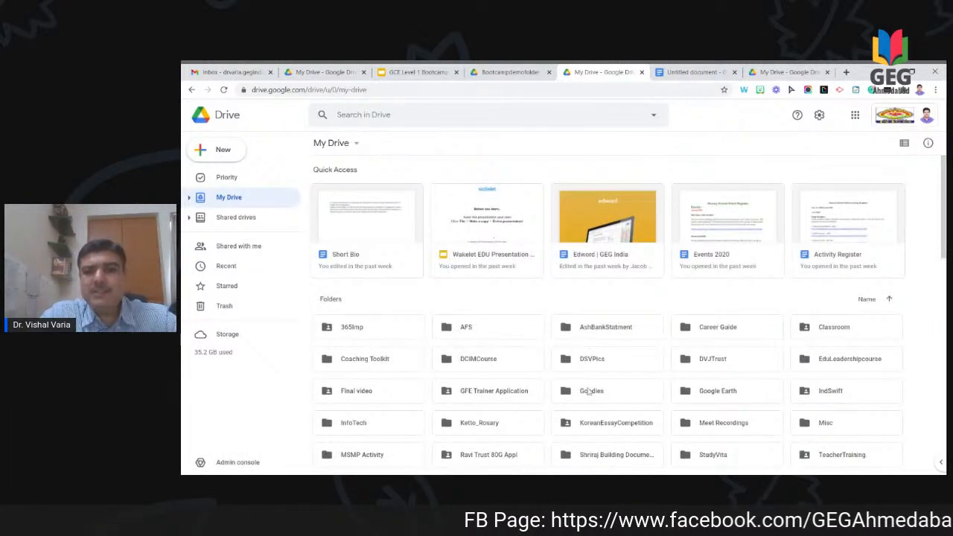
{"action": "scroll", "coordinate": [592, 432], "scroll_direction": "down", "scroll_amount": 1}
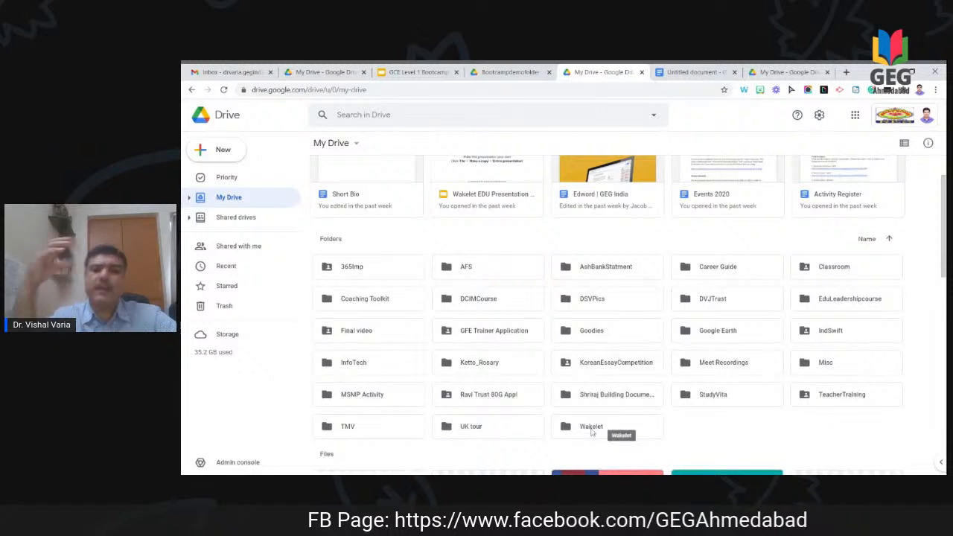
{"action": "right_click", "coordinate": [628, 372]}
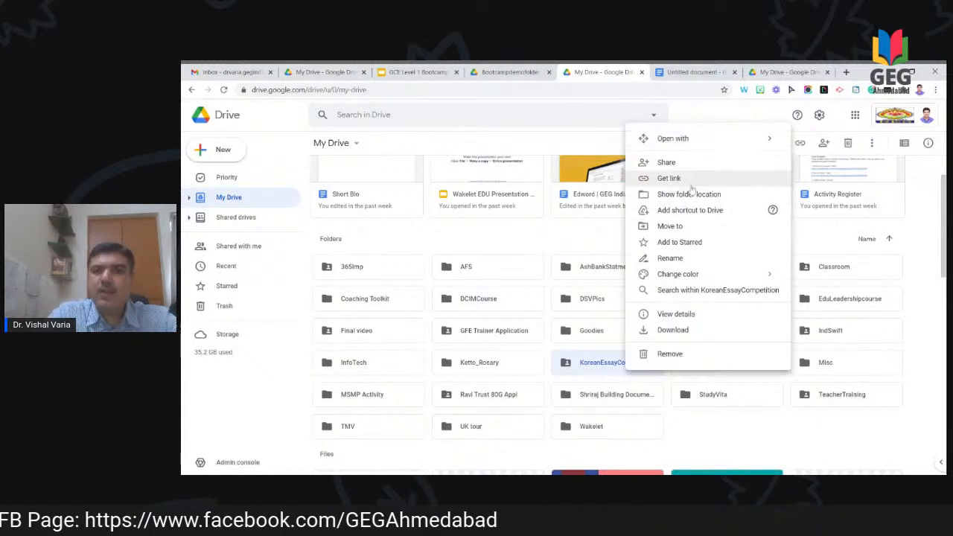
Step: Review KoreanEssayCompetition's restricted link, then return to the GCE Level 1 Bootcamp Slides tab
{"action": "left_click", "coordinate": [689, 182]}
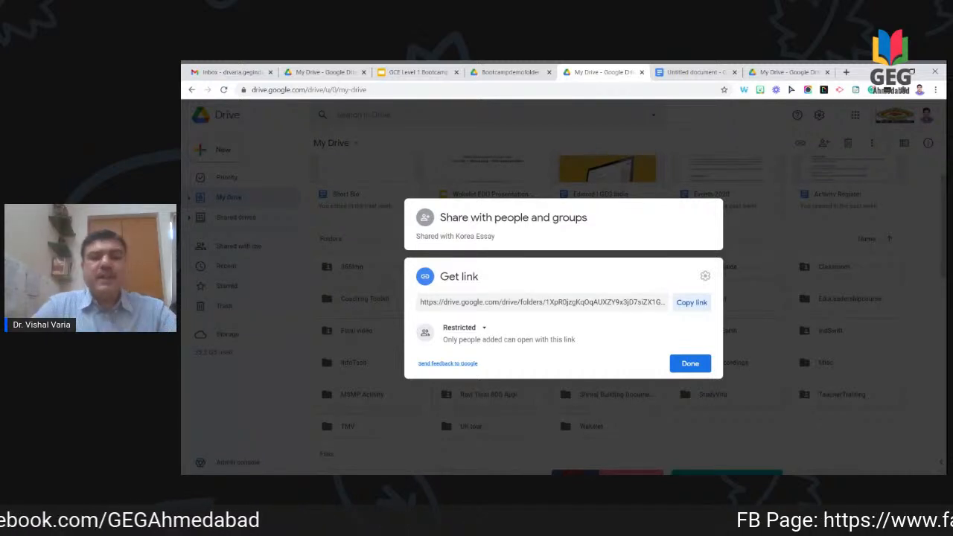
{"action": "left_click", "coordinate": [691, 363]}
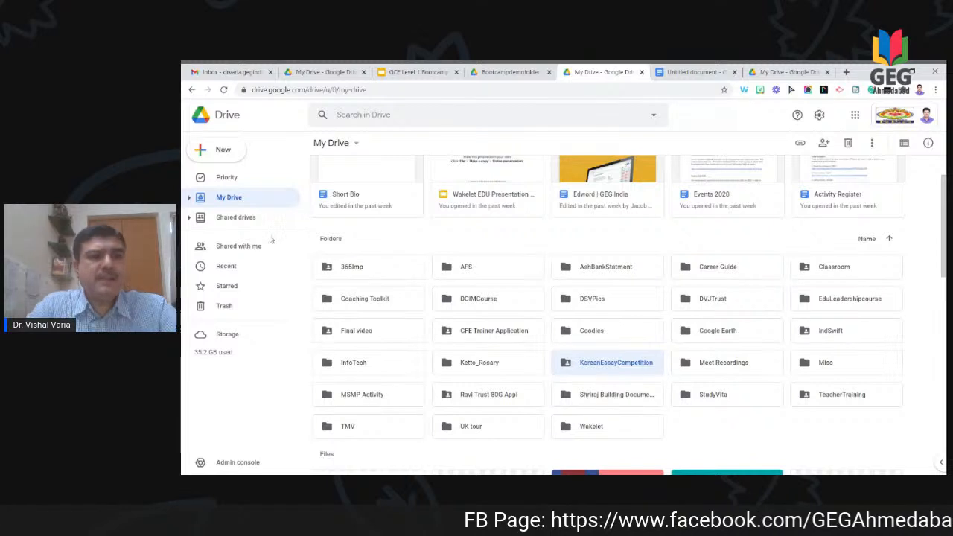
{"action": "left_click", "coordinate": [437, 75]}
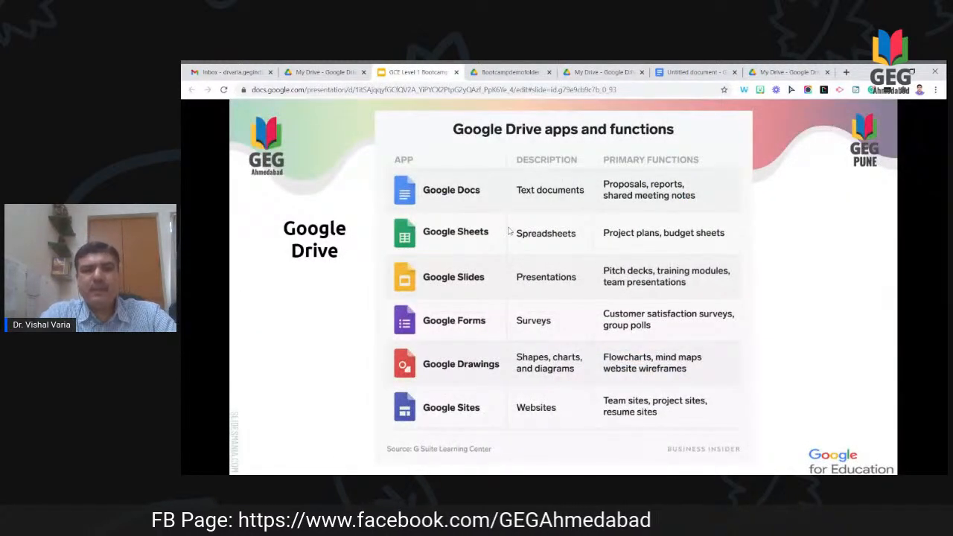
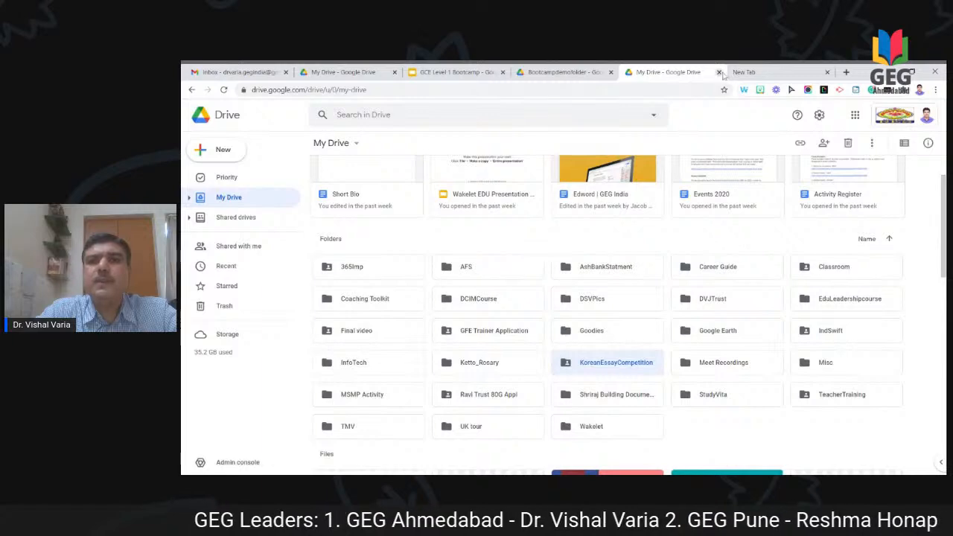
Step: Close the duplicate My Drive tab
{"action": "left_click", "coordinate": [719, 72]}
Step: Return to the other My Drive tab and open Bootcampdemofolder
{"action": "left_click", "coordinate": [342, 73]}
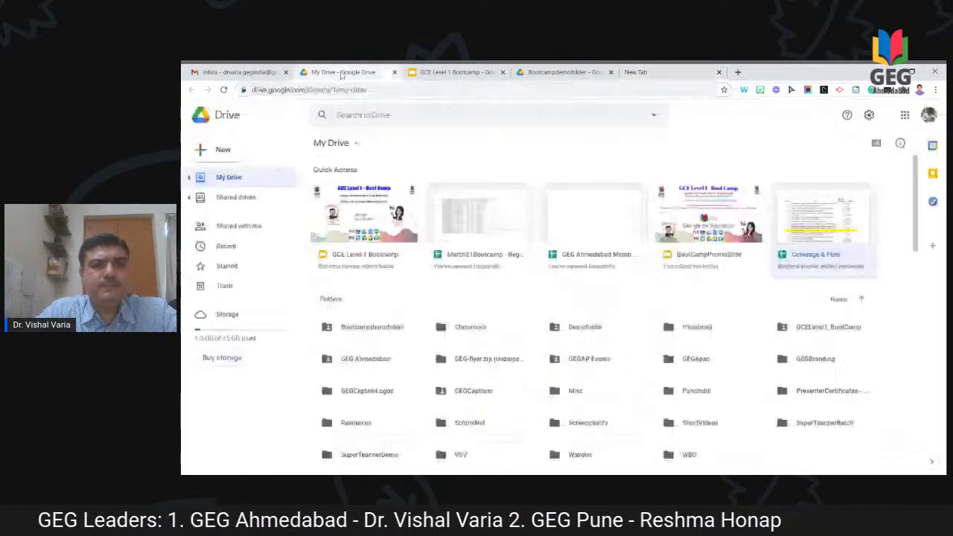
{"action": "left_click", "coordinate": [365, 333]}
{"action": "double_click", "coordinate": [365, 333]}
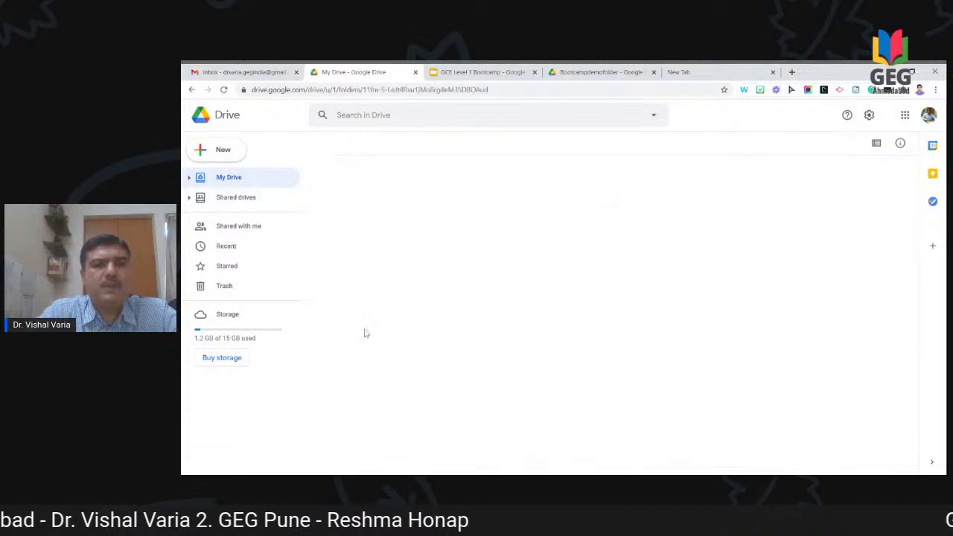
Step: Check the new-item options inside Bootcampdemofolder, then switch to the empty new browser tab
{"action": "right_click", "coordinate": [576, 305]}
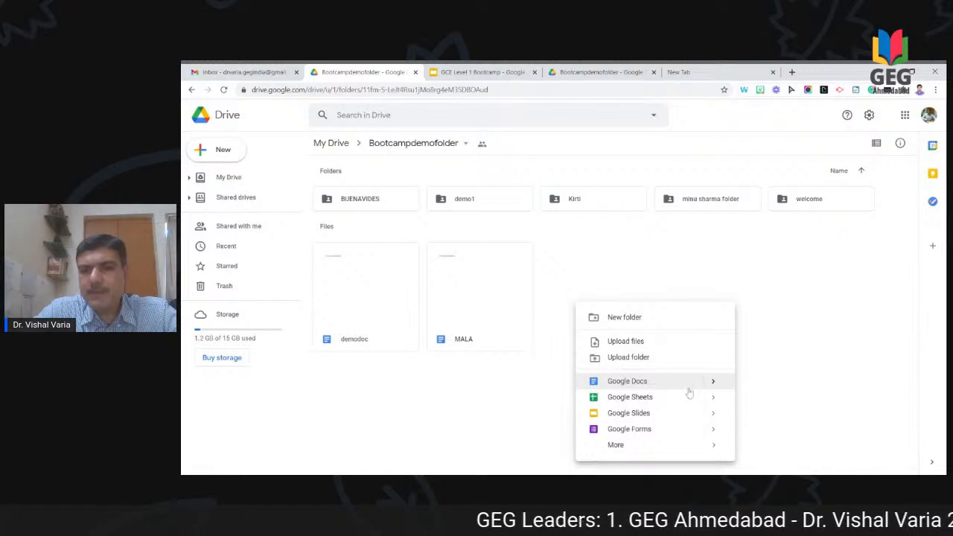
{"action": "mouse_move", "coordinate": [713, 380]}
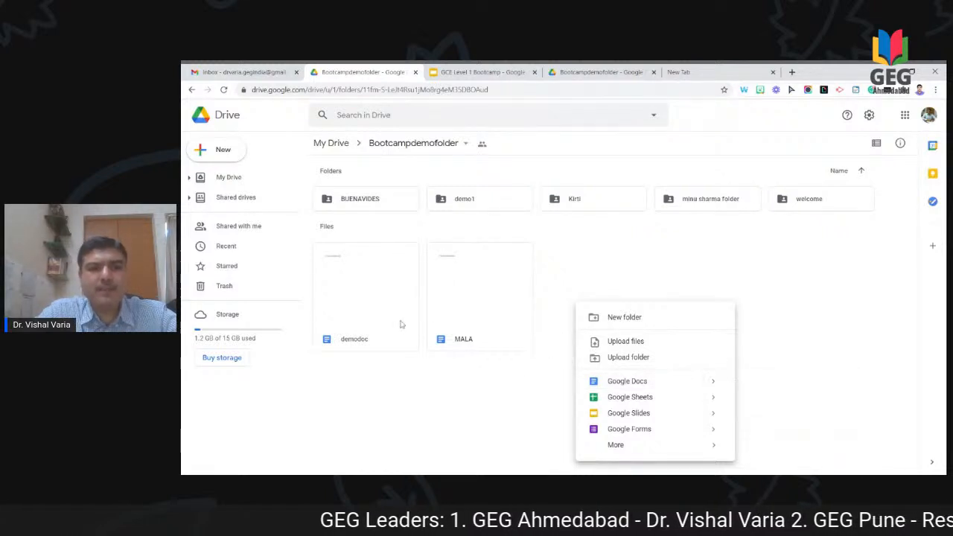
{"action": "left_click", "coordinate": [774, 271]}
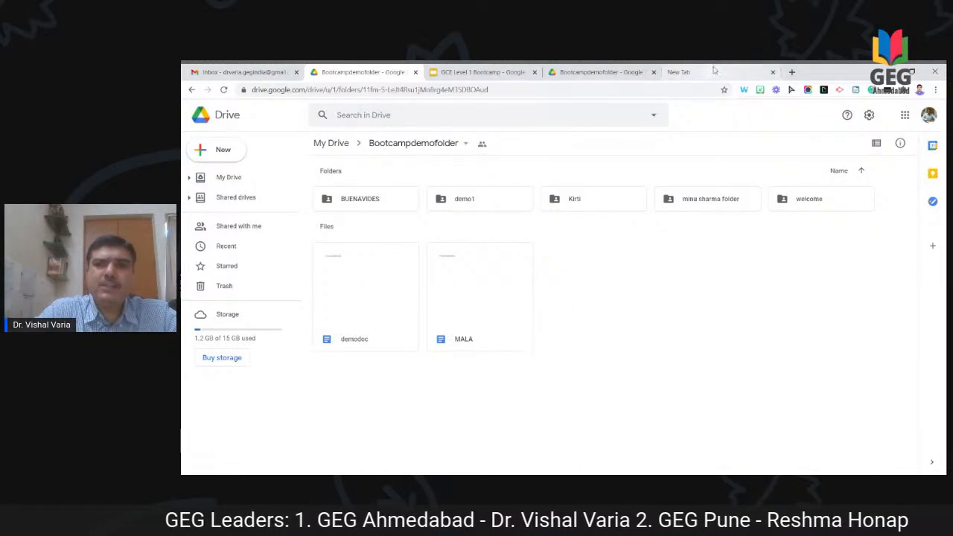
{"action": "left_click", "coordinate": [715, 73]}
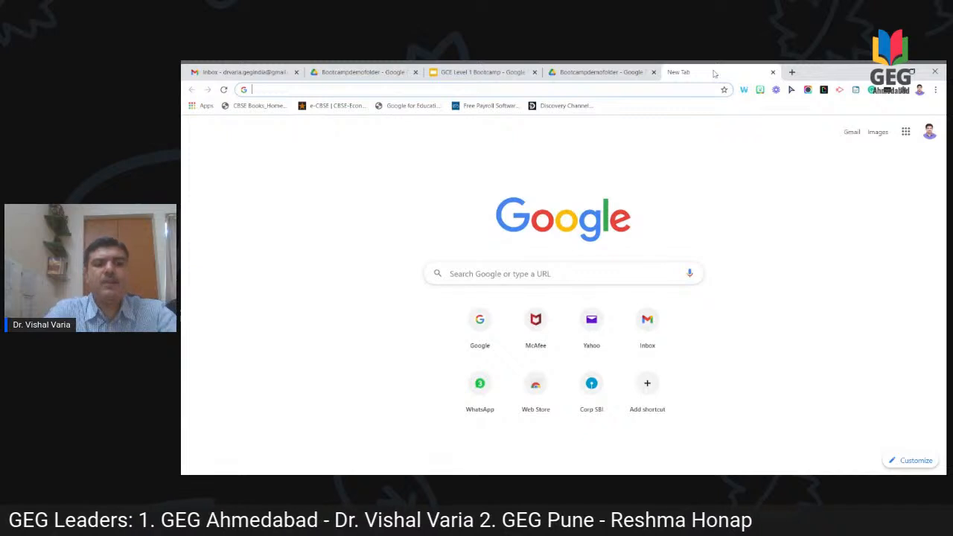
Step: Open docs.google.com under the other signed-in account and create a blank document
{"action": "type", "text": "doc"}
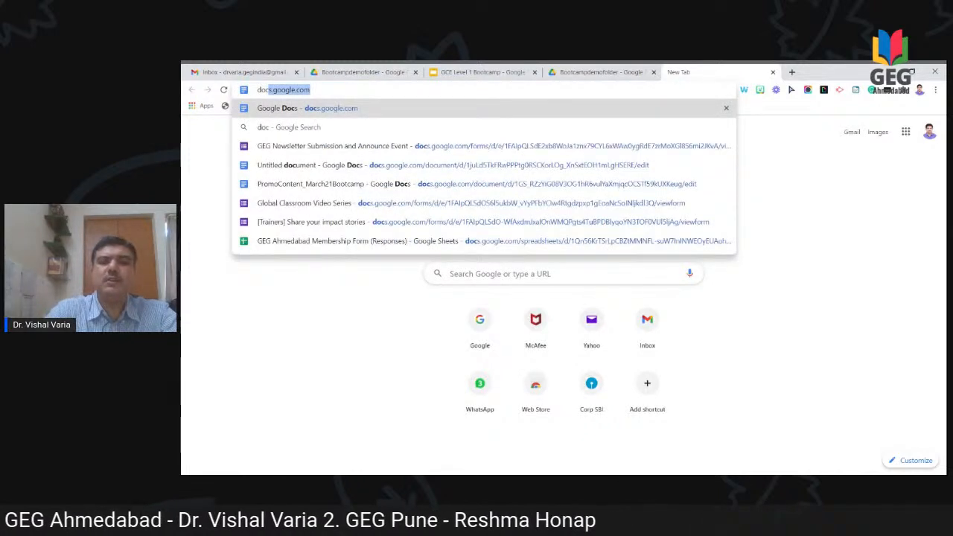
{"action": "key", "text": "Return"}
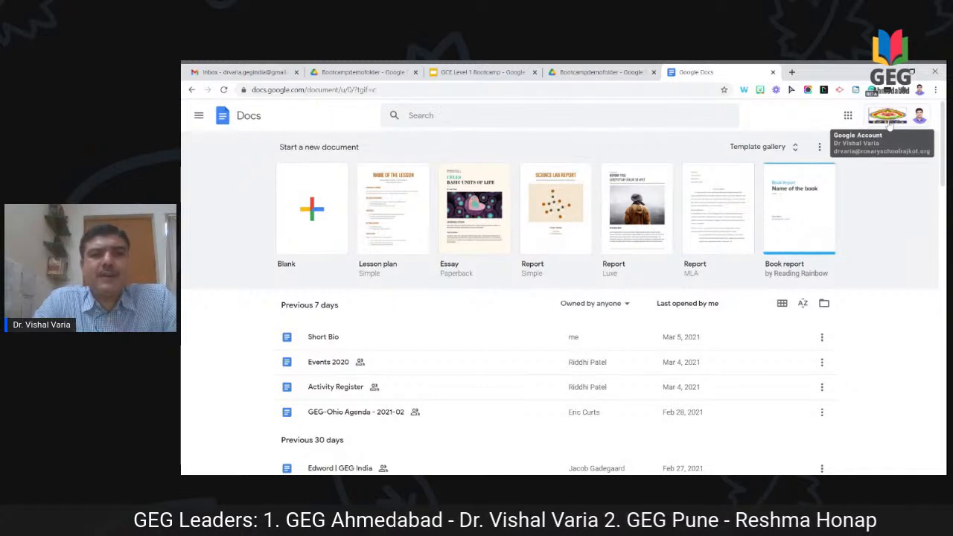
{"action": "left_click", "coordinate": [912, 124]}
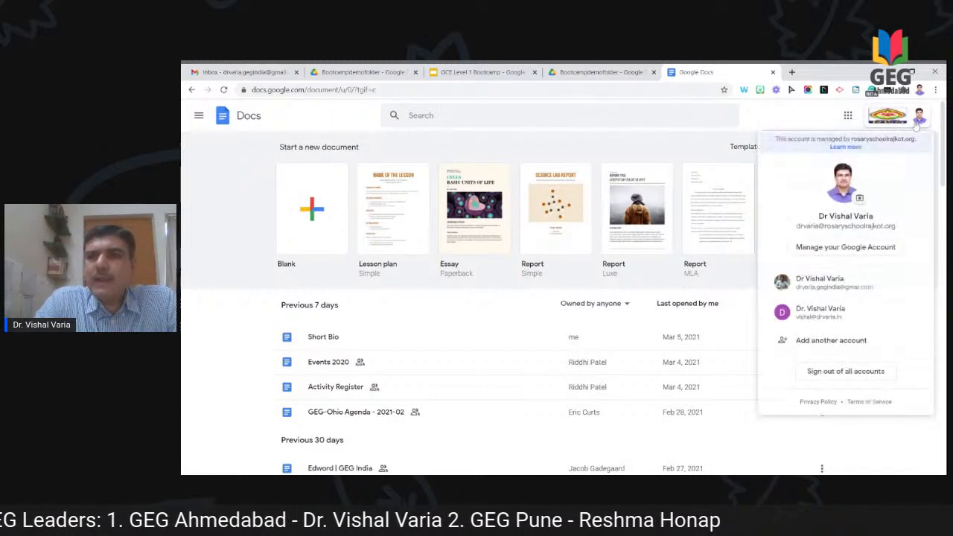
{"action": "left_click", "coordinate": [831, 283]}
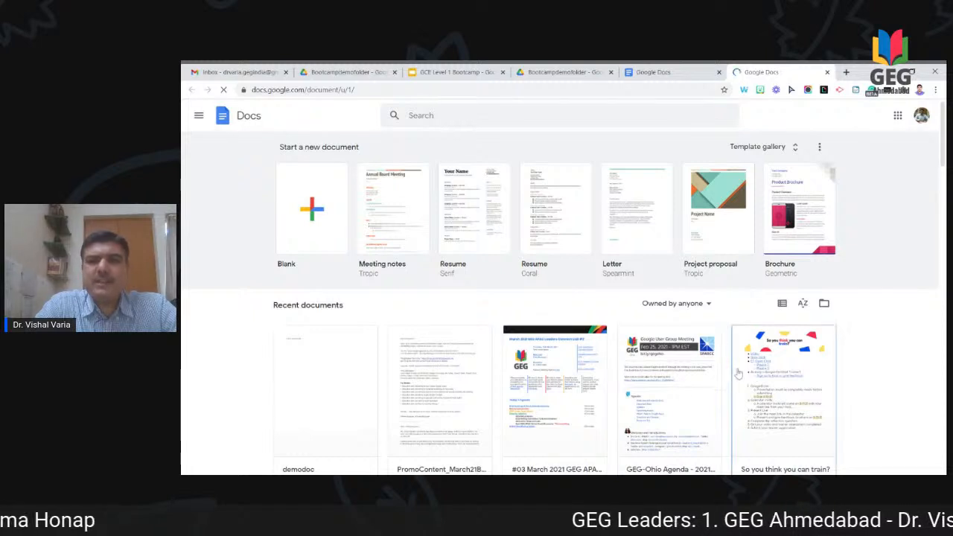
{"action": "scroll", "coordinate": [737, 373], "scroll_direction": "down", "scroll_amount": 1}
{"action": "scroll", "coordinate": [738, 373], "scroll_direction": "up", "scroll_amount": 1}
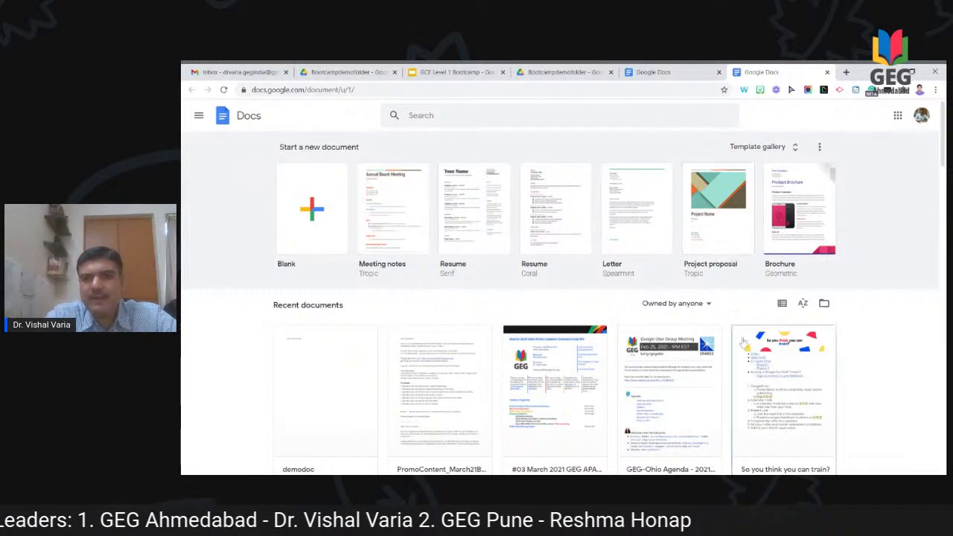
{"action": "left_click", "coordinate": [313, 219]}
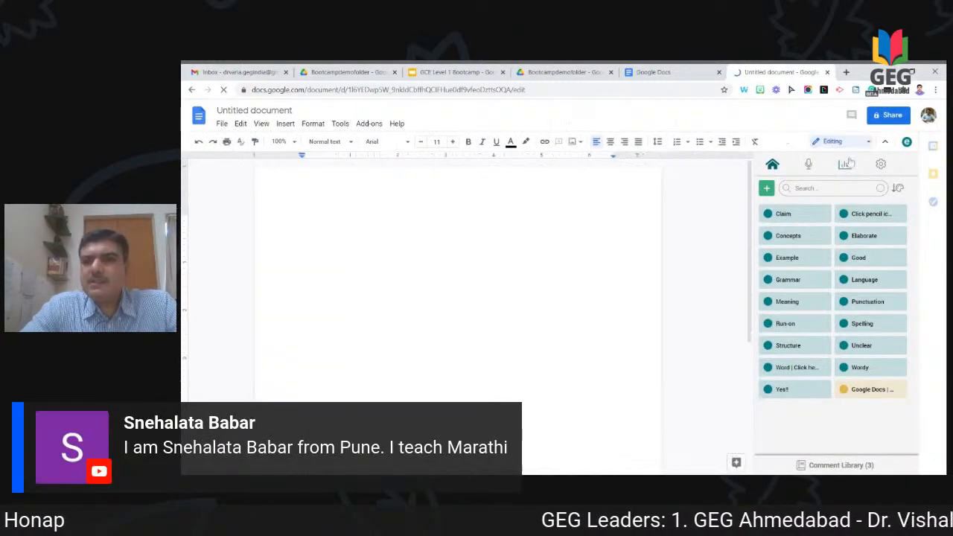
Step: Close the comment library and type 'Demo1' above the line 'This is a demo file.'
{"action": "left_click", "coordinate": [907, 143]}
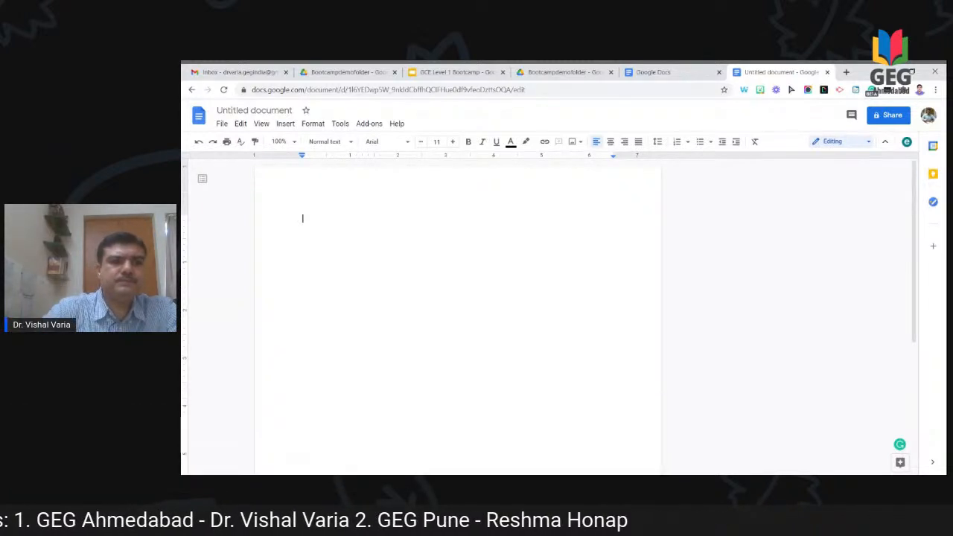
{"action": "type", "text": "Th"}
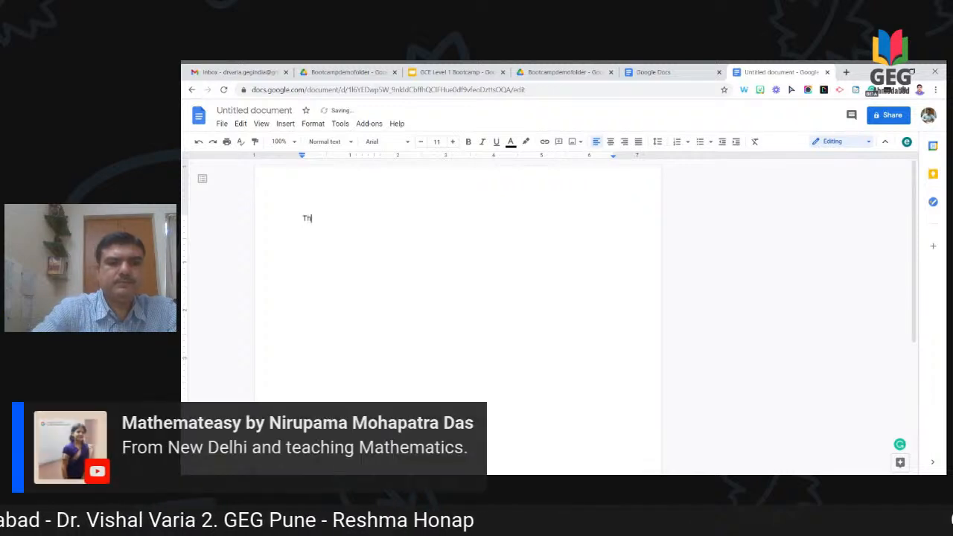
{"action": "type", "text": "is is a d"}
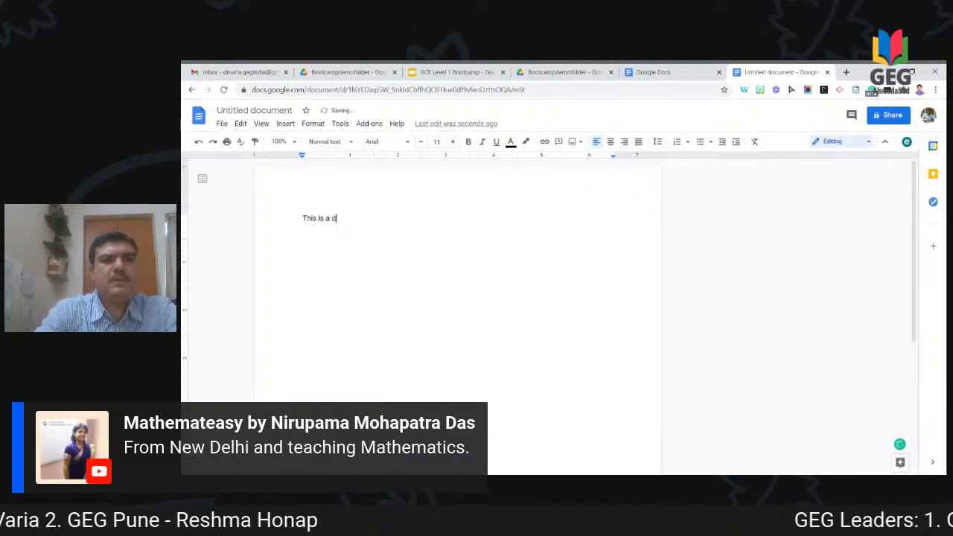
{"action": "type", "text": "emo file."}
{"action": "key", "text": "Return"}
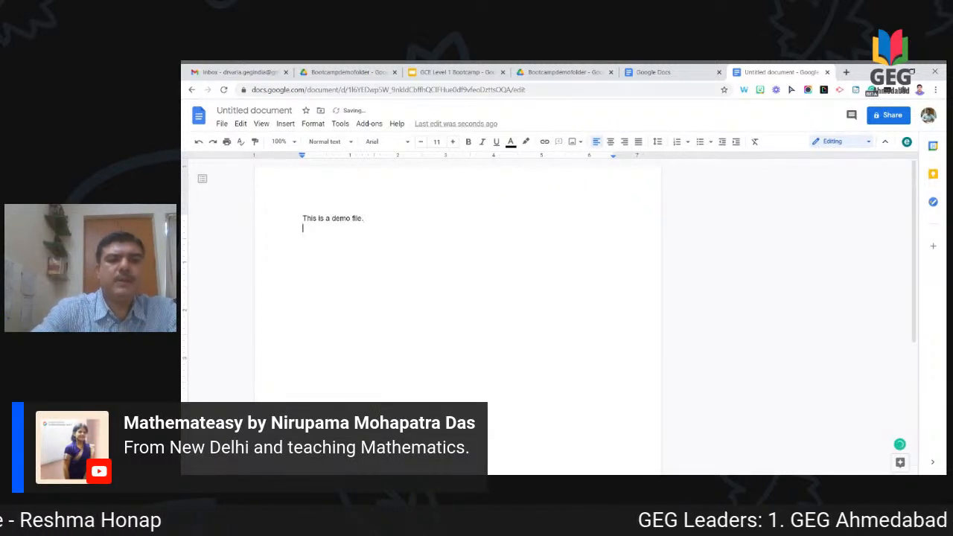
{"action": "key", "text": "Up"}
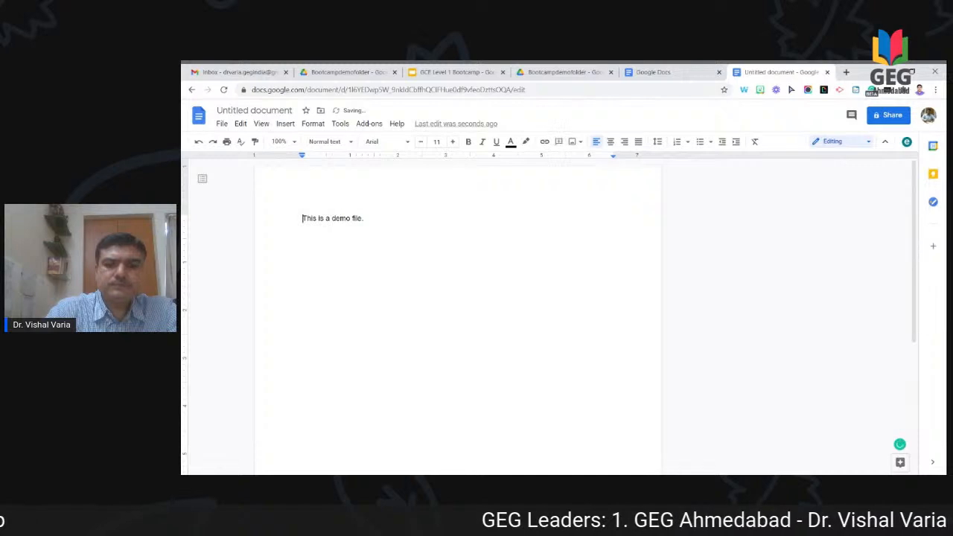
{"action": "key", "text": "Return"}
{"action": "key", "text": "Return"}
{"action": "key", "text": "Up"}
{"action": "key", "text": "Up"}
{"action": "type", "text": "Demo"}
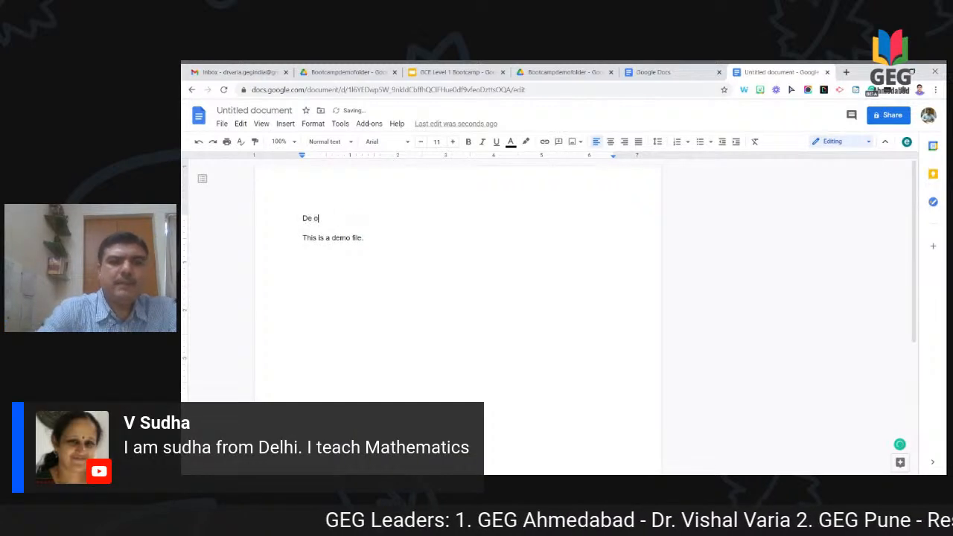
{"action": "type", "text": "1"}
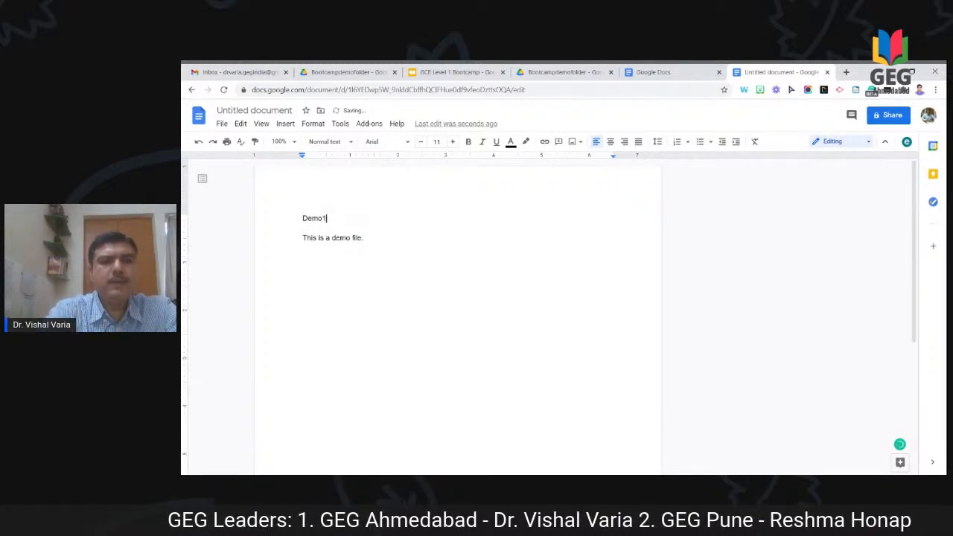
{"action": "key", "text": "Down"}
{"action": "key", "text": "Down"}
{"action": "key", "text": "Down"}
{"action": "key", "text": "Down"}
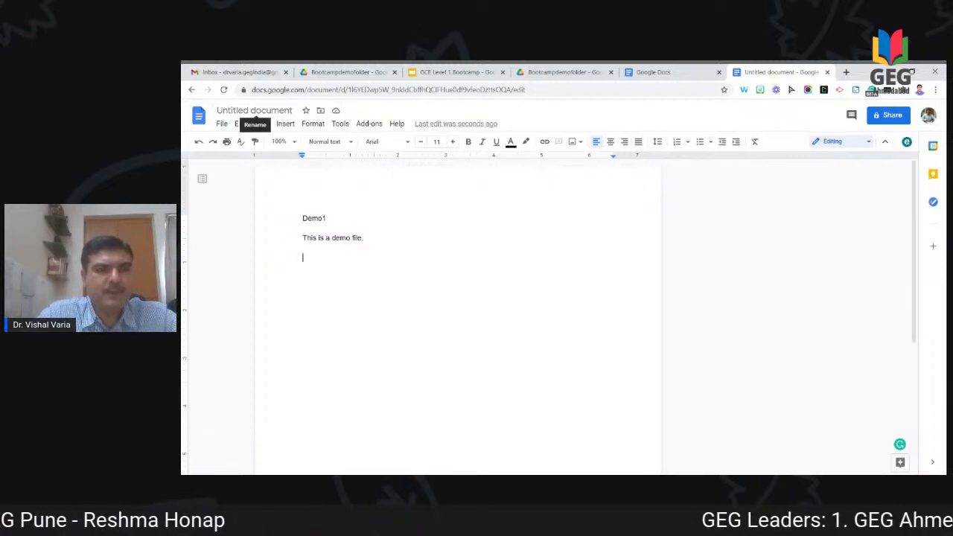
Step: Rename the untitled document to Demo1
{"action": "left_click", "coordinate": [254, 110]}
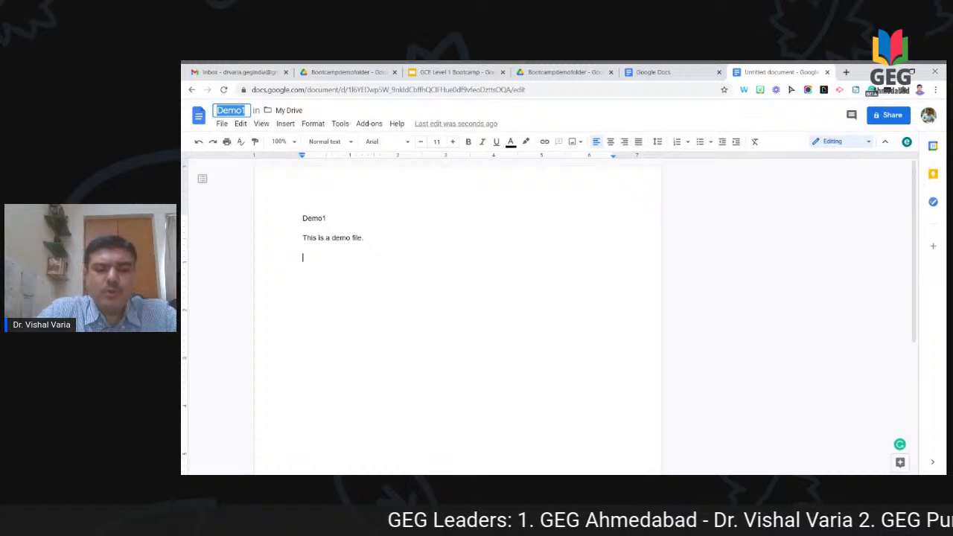
{"action": "left_click", "coordinate": [244, 111]}
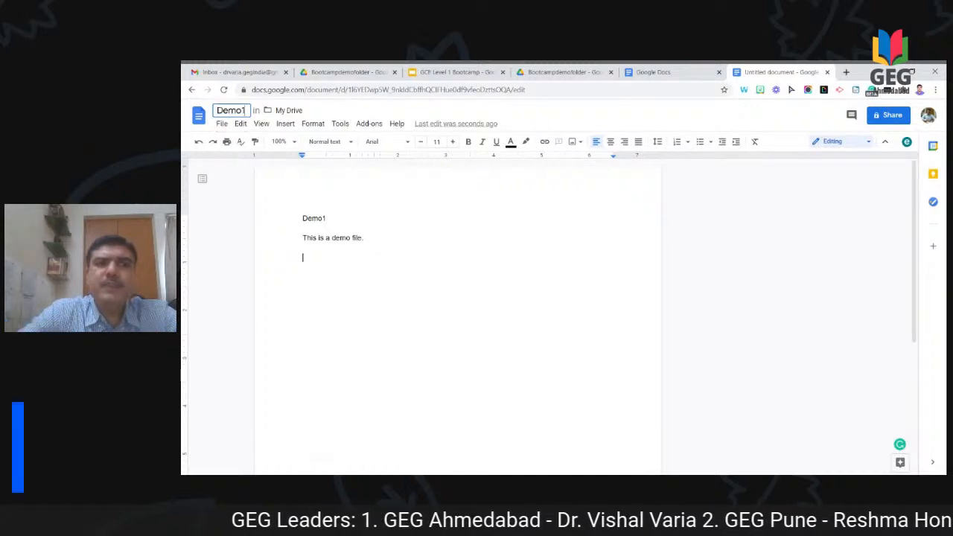
{"action": "key", "text": "Return"}
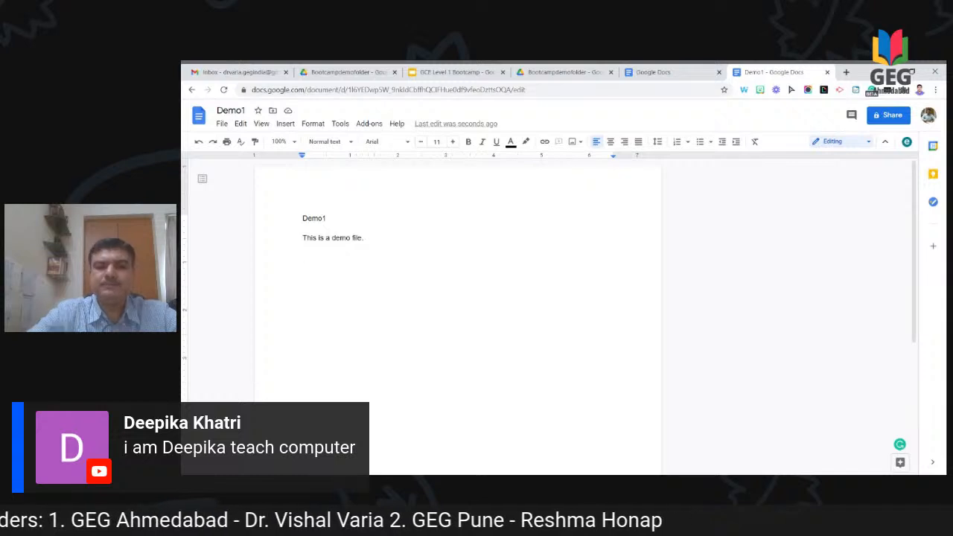
Step: Add a third line 'This is a demo file', accepting the 'a demo' spelling correction
{"action": "type", "text": "This is ademo"}
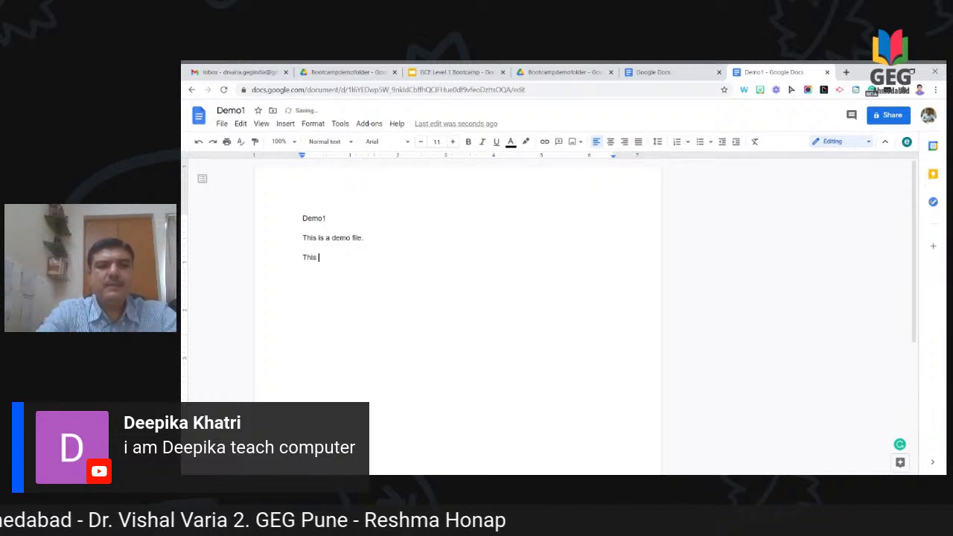
{"action": "key", "text": "BackSpace"}
{"action": "key", "text": "BackSpace"}
{"action": "key", "text": "BackSpace"}
{"action": "key", "text": "BackSpace"}
{"action": "key", "text": "BackSpace"}
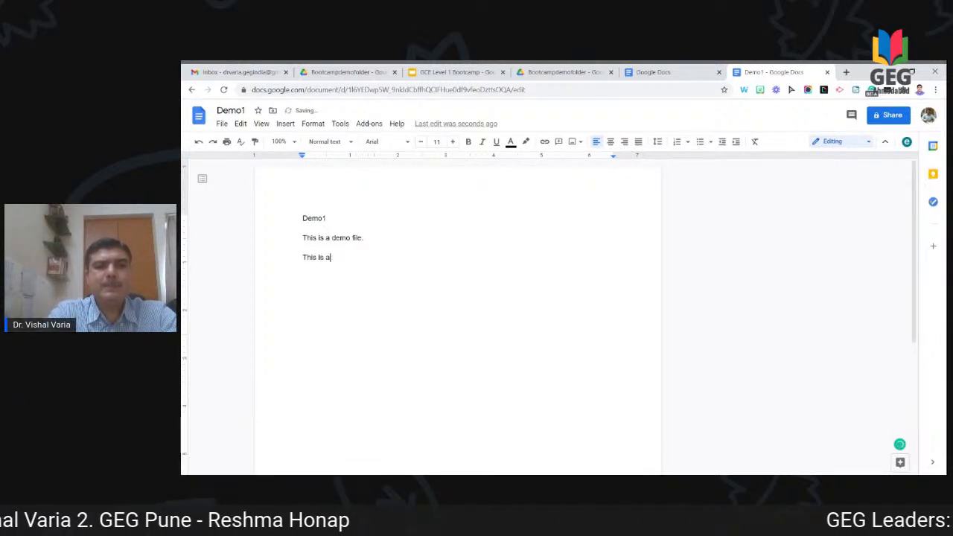
{"action": "type", "text": "deo"}
{"action": "key", "text": "BackSpace"}
{"action": "key", "text": "BackSpace"}
{"action": "key", "text": "BackSpace"}
{"action": "type", "text": "demo file"}
{"action": "key", "text": "Return"}
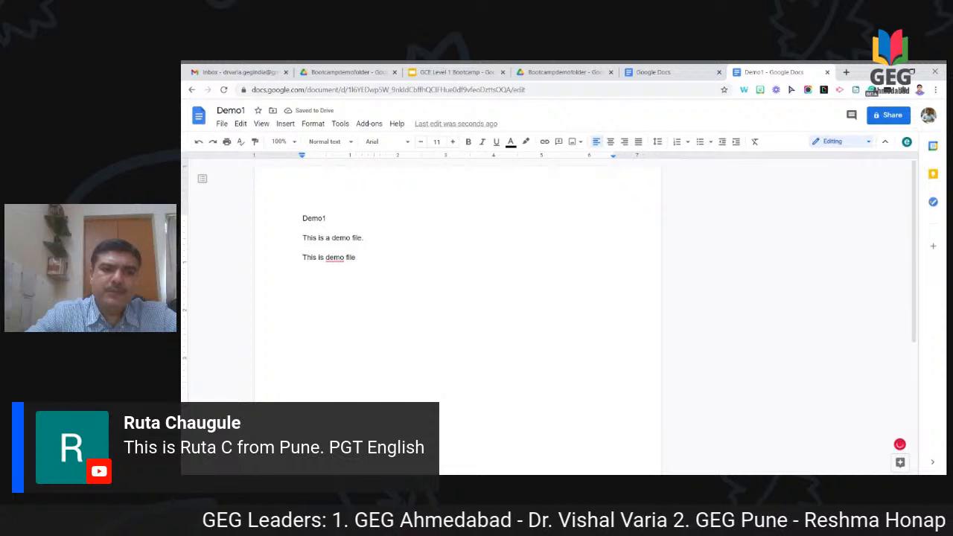
{"action": "left_click", "coordinate": [334, 257]}
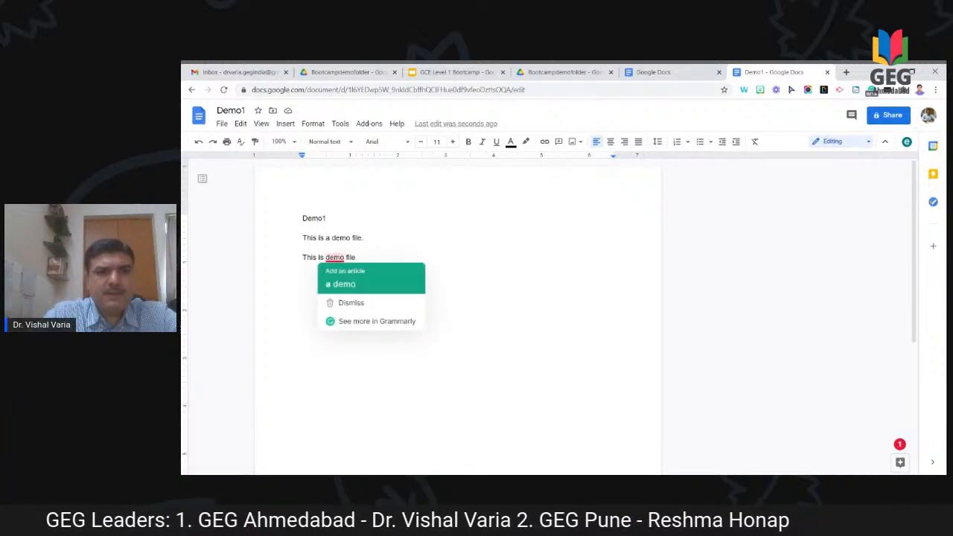
{"action": "left_click", "coordinate": [343, 279]}
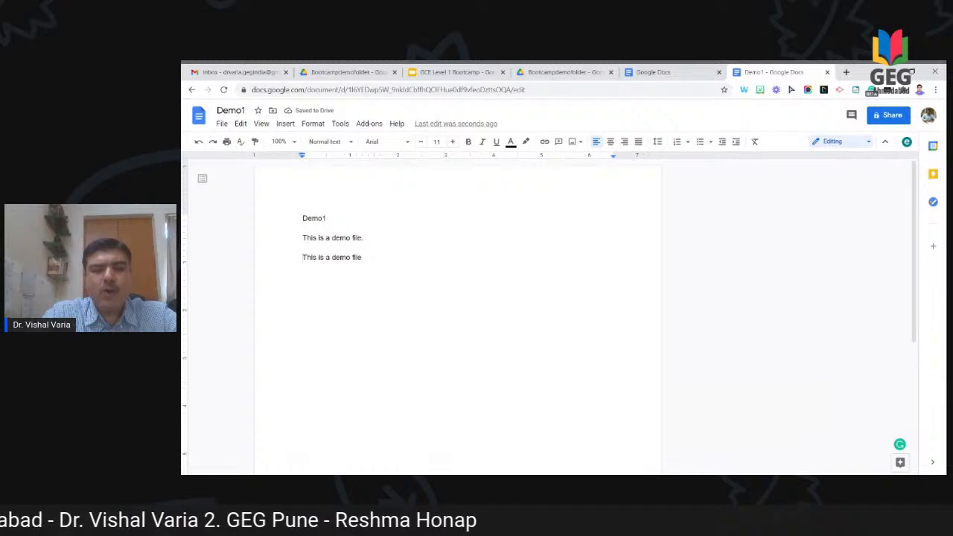
Step: Duplicate the last 'This is a demo file' line below itself
{"action": "key", "text": "shift+Down"}
{"action": "key", "text": "ctrl+c"}
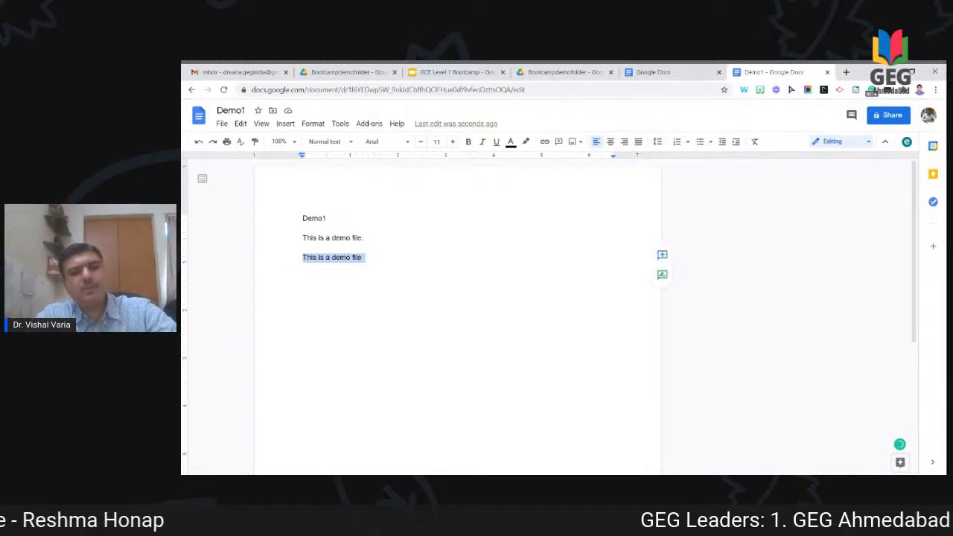
{"action": "key", "text": "Right"}
{"action": "key", "text": "ctrl+v"}
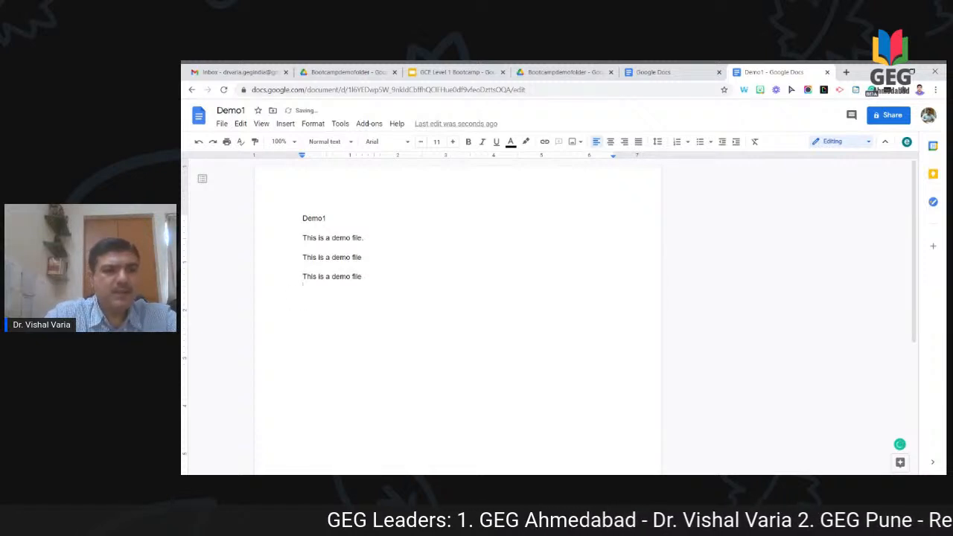
Step: Set the first demo line to the Bangers font at size 20
{"action": "key", "text": "Up"}
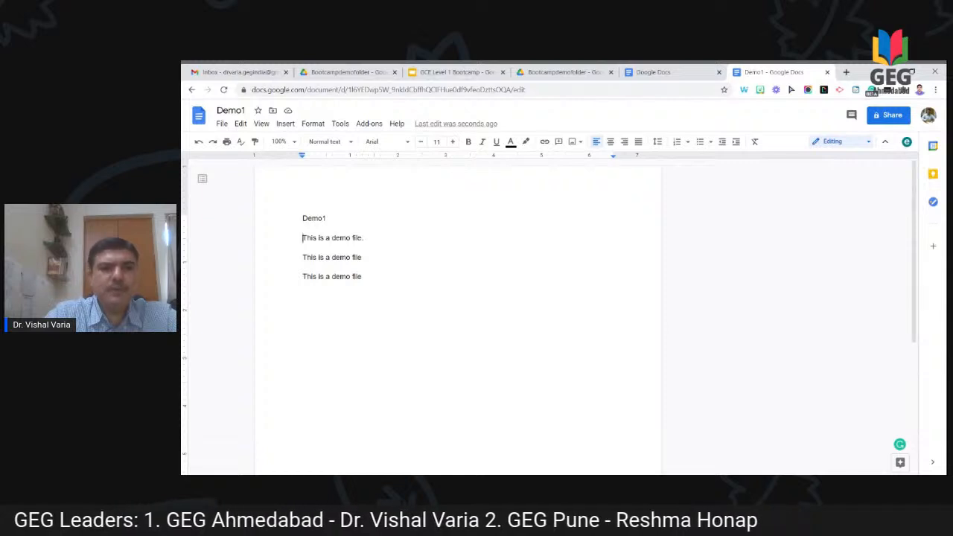
{"action": "key", "text": "Up"}
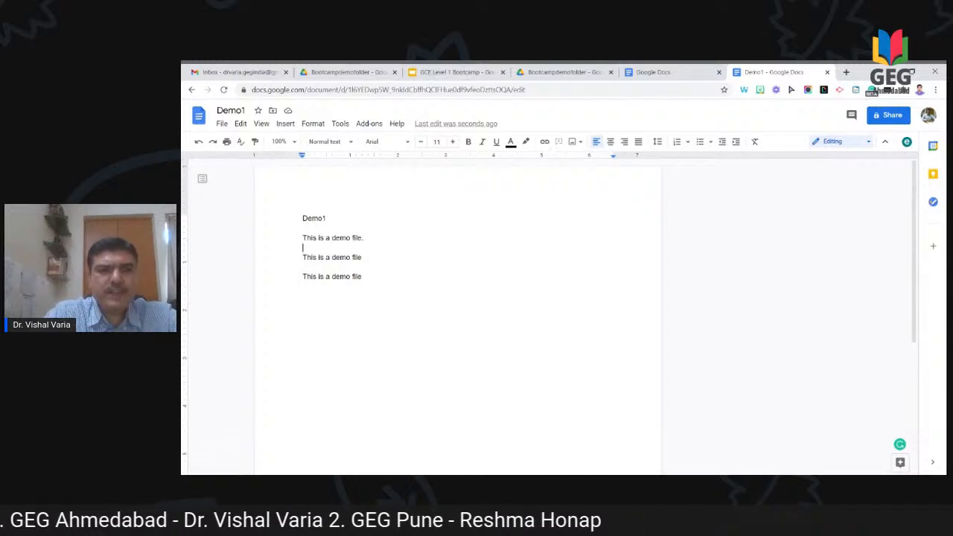
{"action": "key", "text": "Up"}
{"action": "key", "text": "shift+End"}
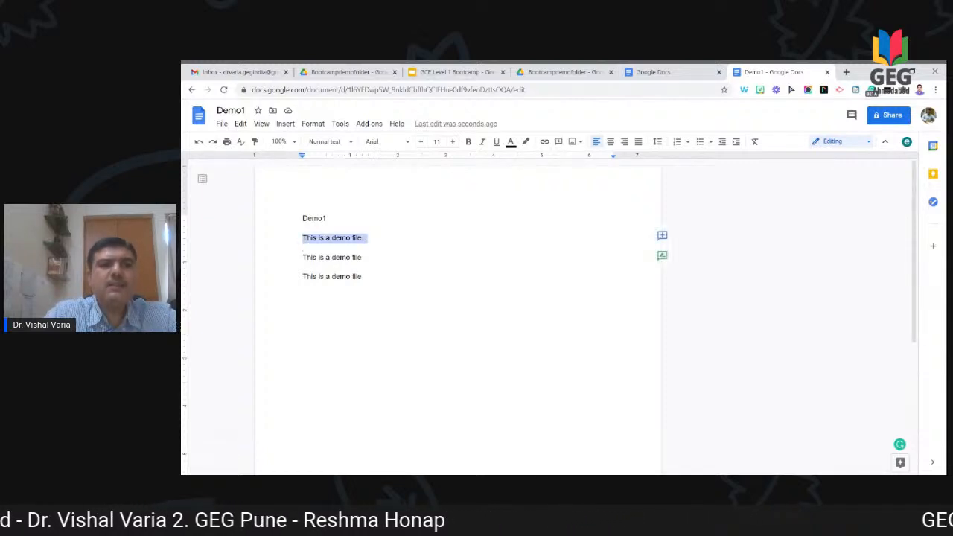
{"action": "left_click", "coordinate": [378, 146]}
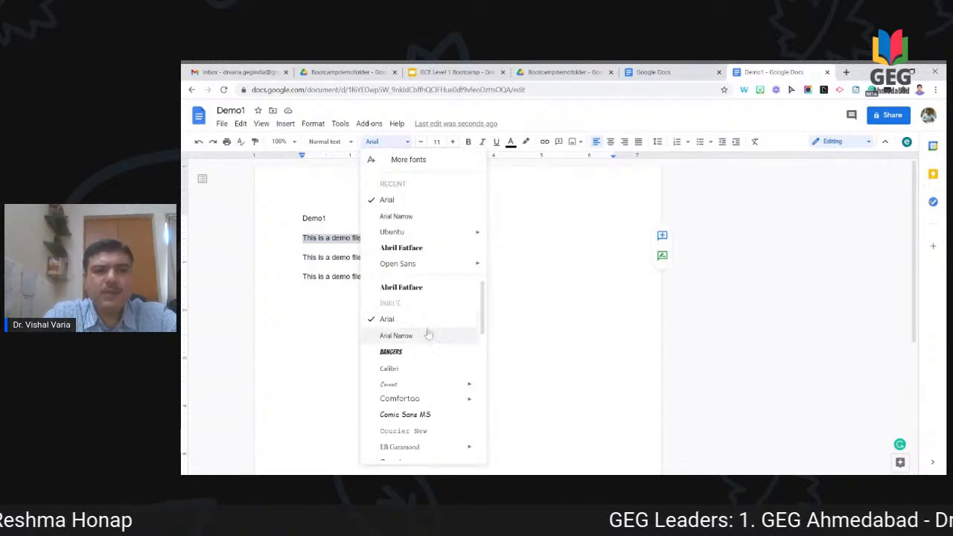
{"action": "left_click", "coordinate": [418, 353]}
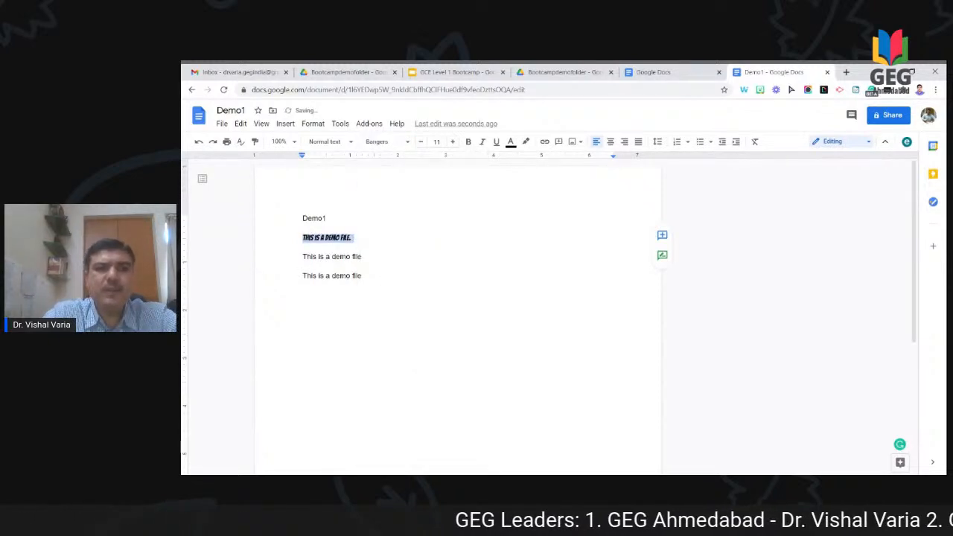
{"action": "left_click", "coordinate": [436, 142]}
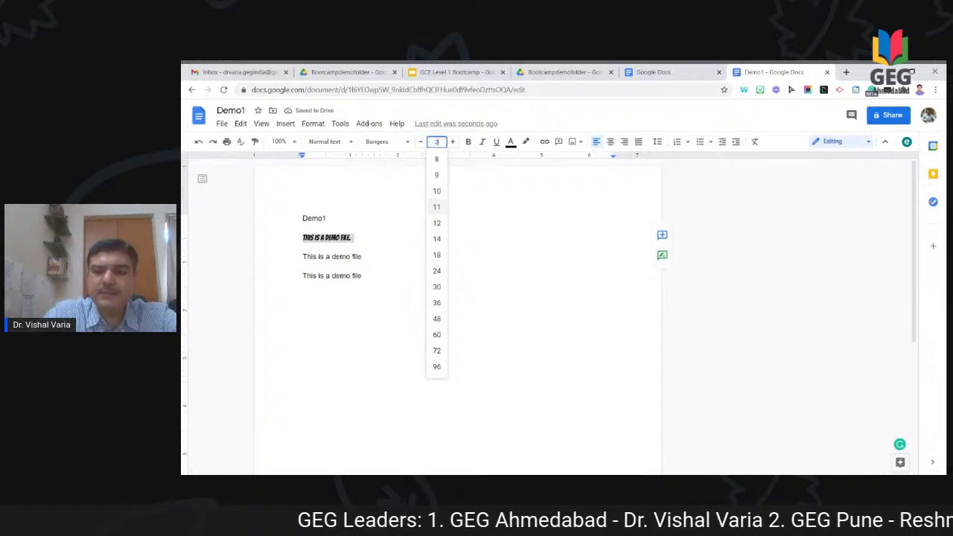
{"action": "key", "text": "Return"}
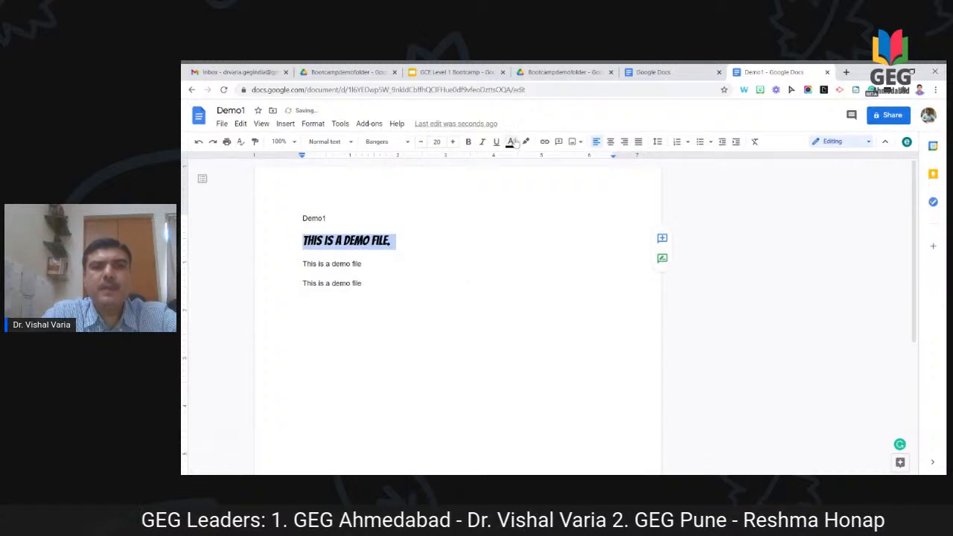
Step: Make the heading line bold, italic, underlined and centred
{"action": "left_click", "coordinate": [469, 144]}
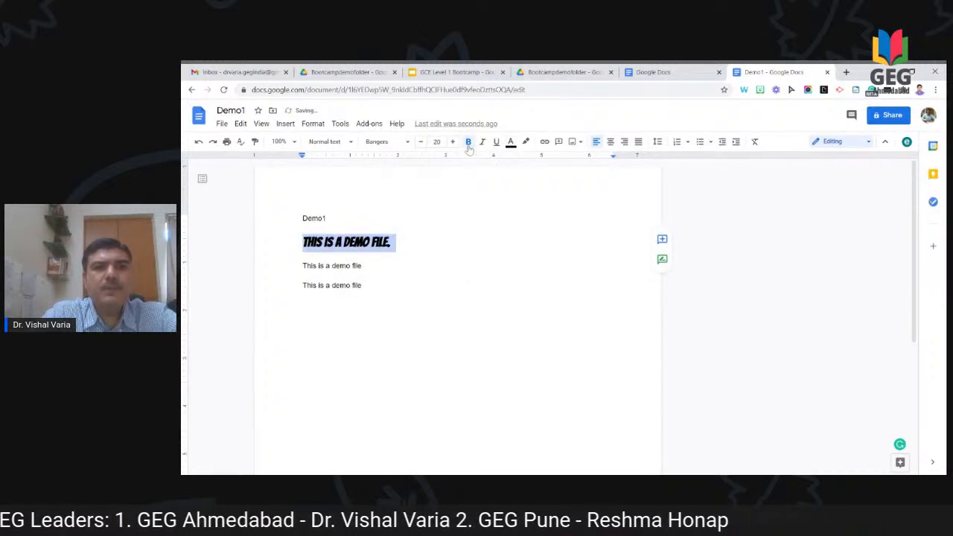
{"action": "left_click", "coordinate": [482, 143]}
{"action": "left_click", "coordinate": [496, 145]}
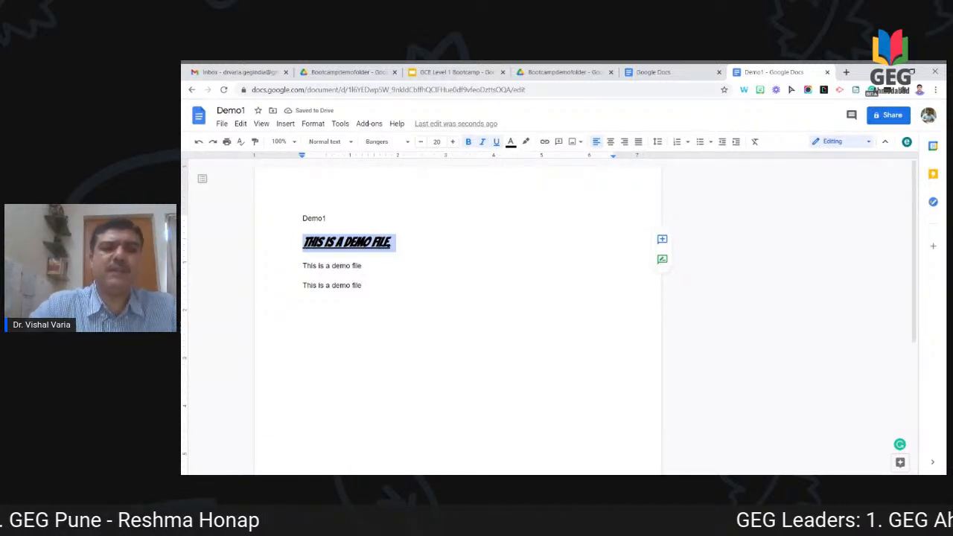
{"action": "left_click", "coordinate": [613, 147]}
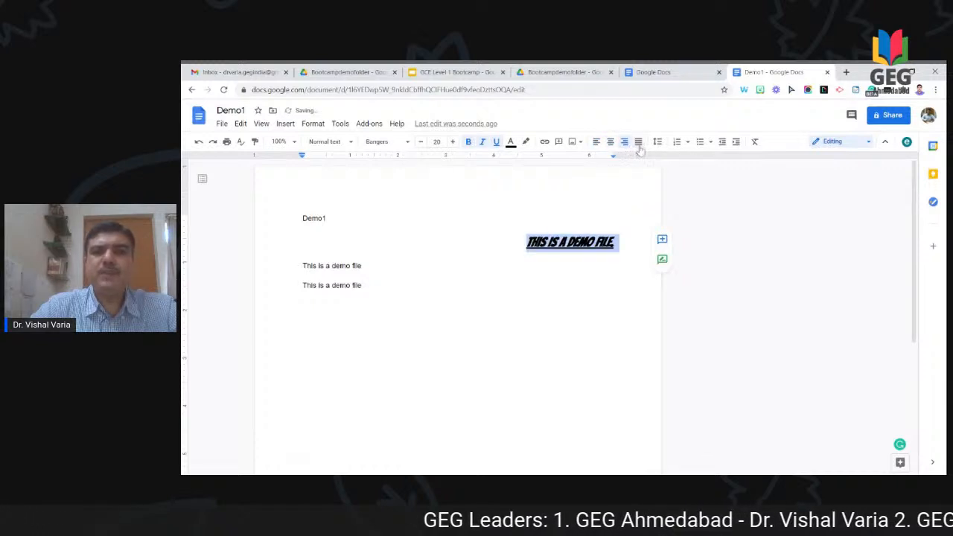
{"action": "left_click", "coordinate": [638, 142]}
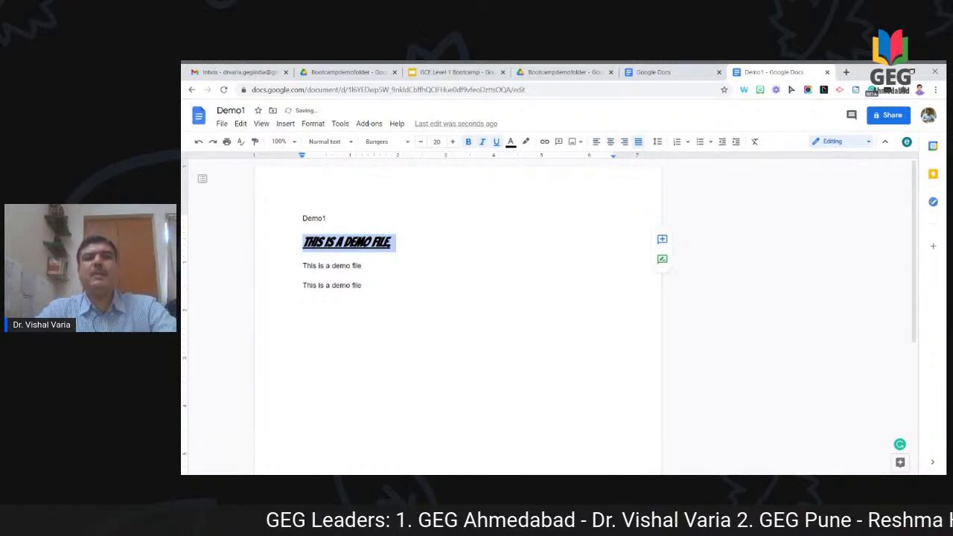
{"action": "left_click", "coordinate": [610, 141]}
{"action": "left_click", "coordinate": [304, 304]}
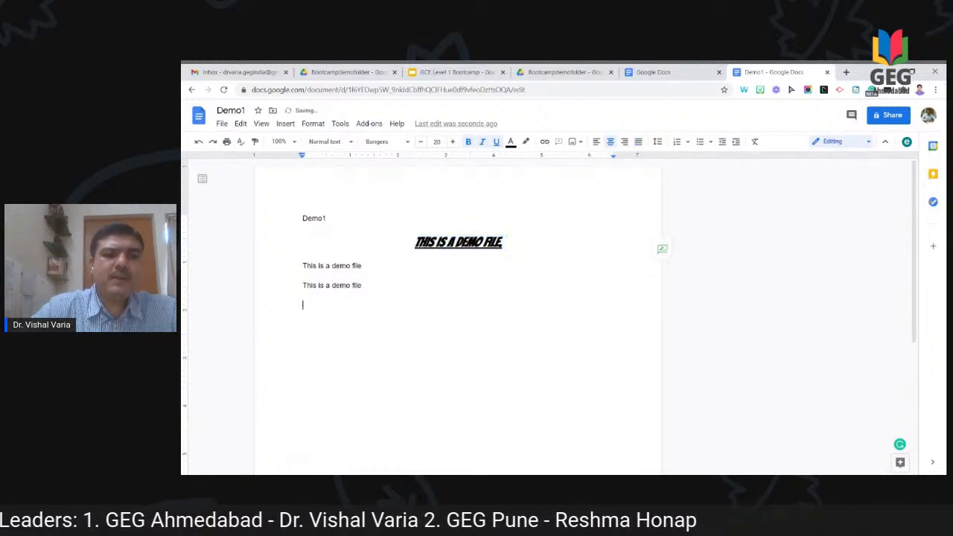
{"action": "left_click", "coordinate": [303, 286]}
{"action": "left_click", "coordinate": [304, 266]}
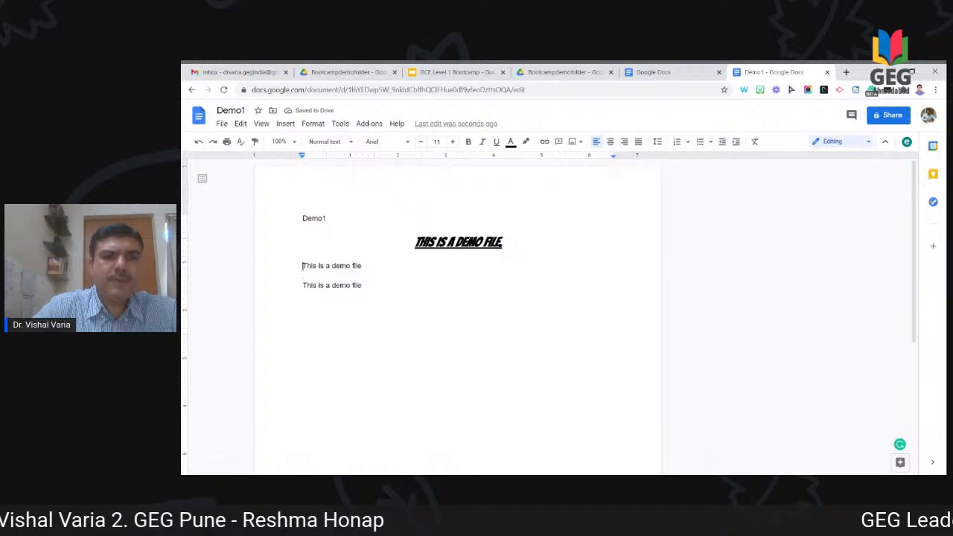
{"action": "left_click", "coordinate": [302, 275]}
{"action": "key", "text": "Delete"}
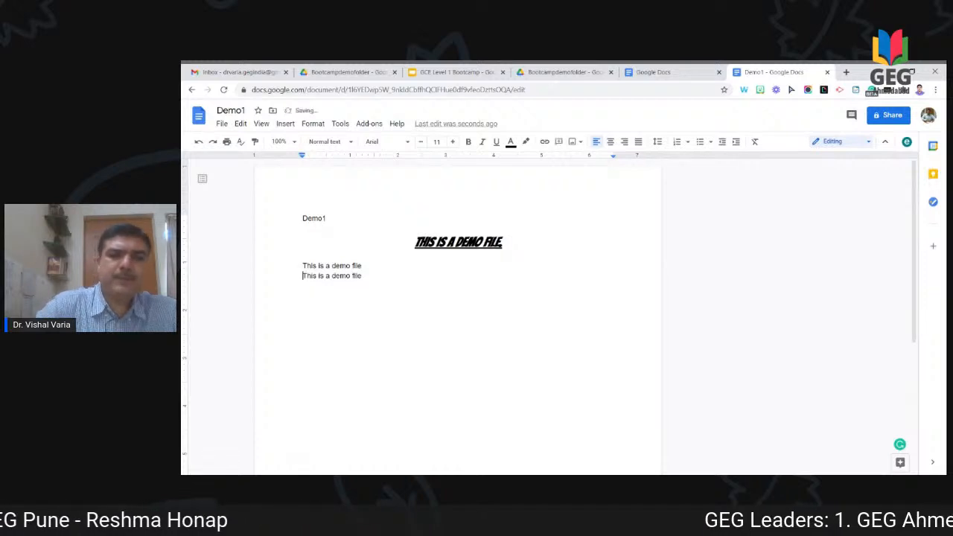
{"action": "key", "text": "Right"}
{"action": "key", "text": "Right"}
{"action": "key", "text": "Right"}
{"action": "key", "text": "Right"}
{"action": "key", "text": "Right"}
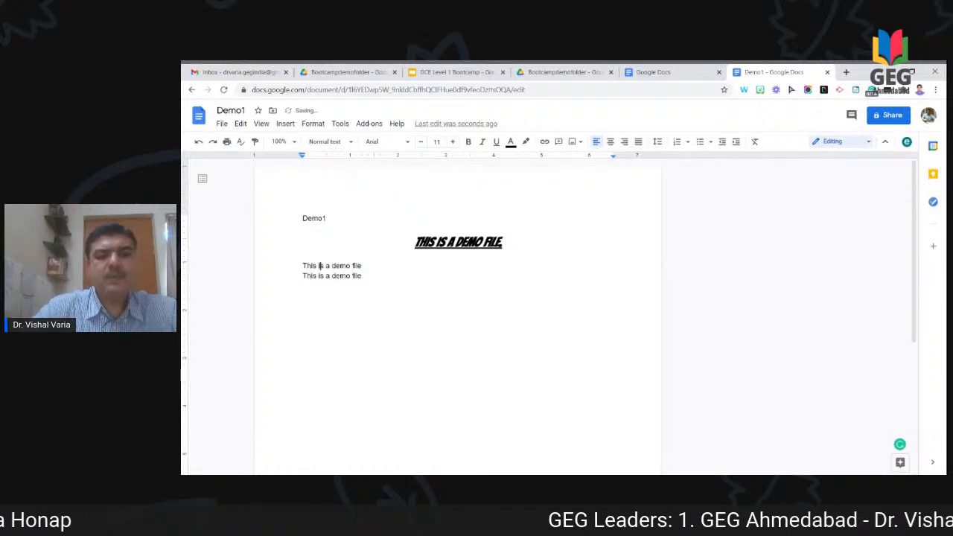
{"action": "key", "text": "Right"}
{"action": "key", "text": "Right"}
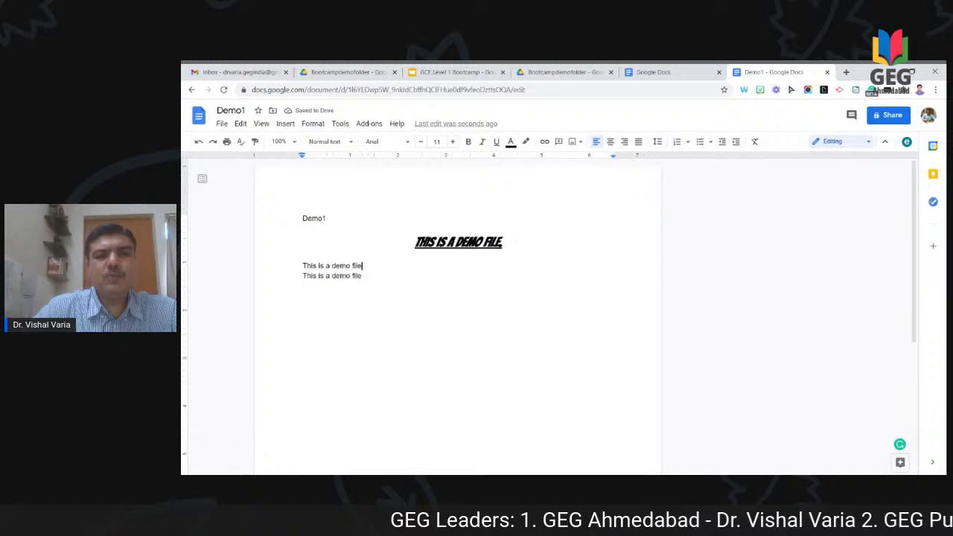
{"action": "key", "text": "Return"}
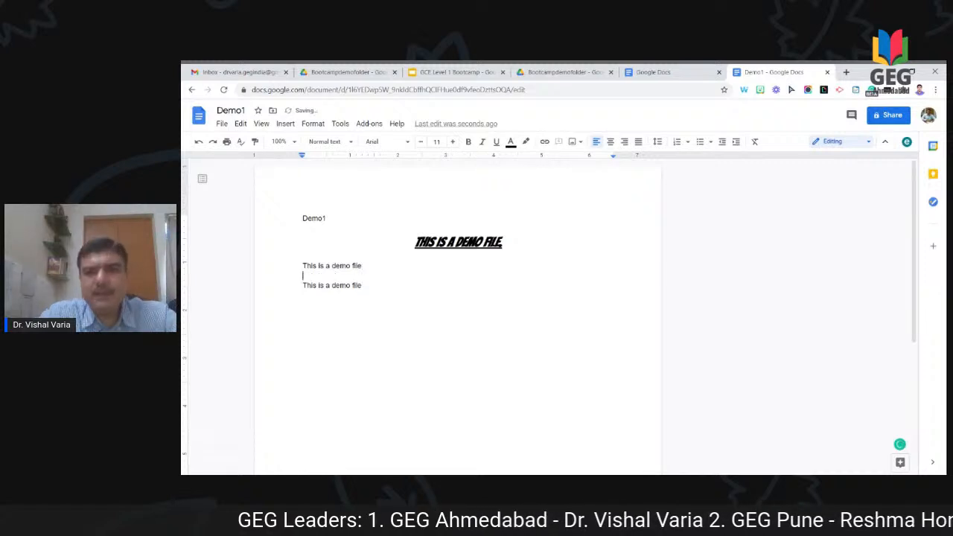
{"action": "left_click", "coordinate": [659, 143]}
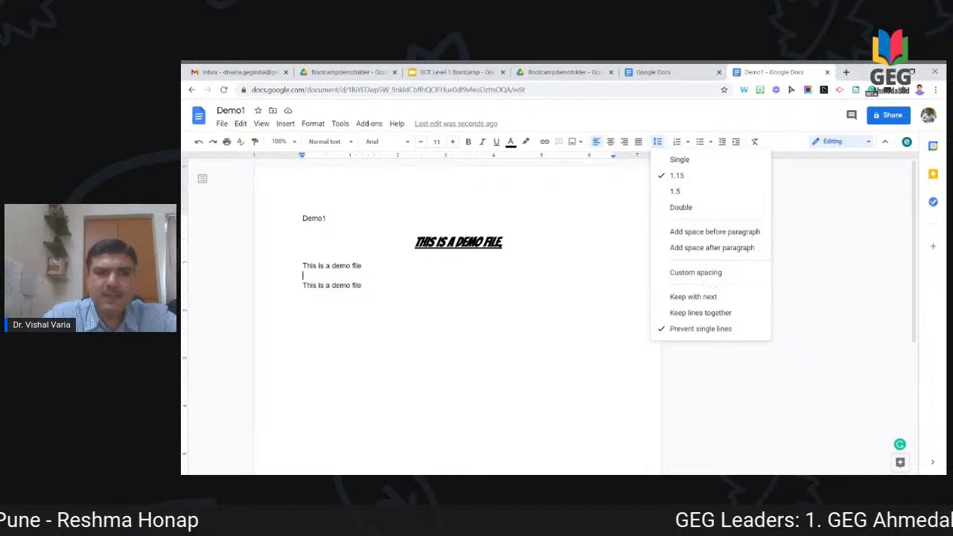
{"action": "left_click", "coordinate": [303, 306]}
Step: Type 'Gooogle doc is a wonderful tool for keeping your documents live and easily accessible.'
{"action": "type", "text": "Thi"}
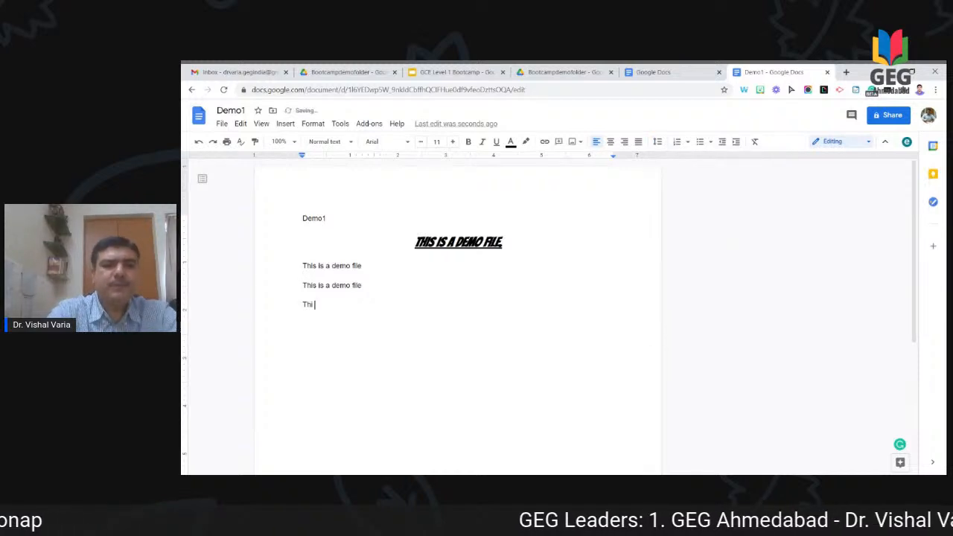
{"action": "key", "text": "BackSpace"}
{"action": "key", "text": "BackSpace"}
{"action": "key", "text": "BackSpace"}
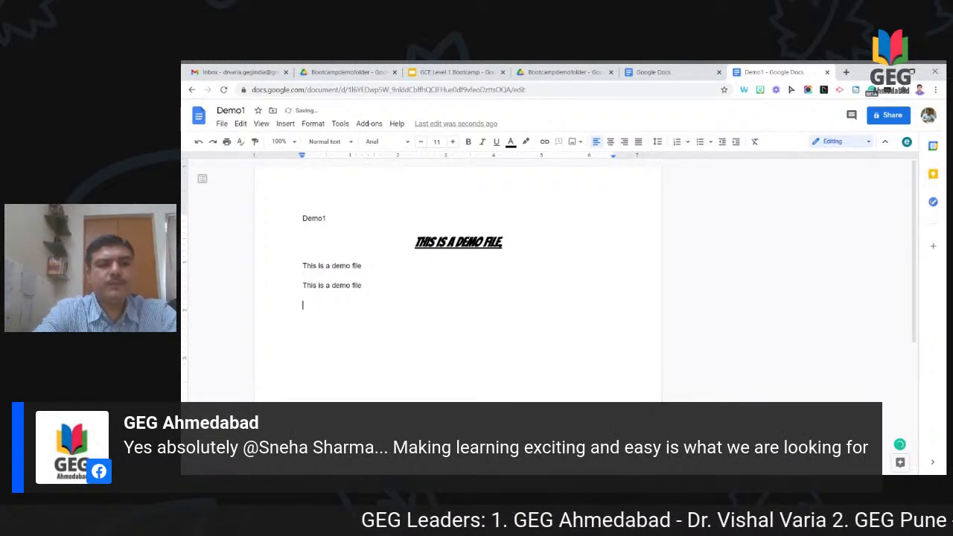
{"action": "type", "text": "Gooog"}
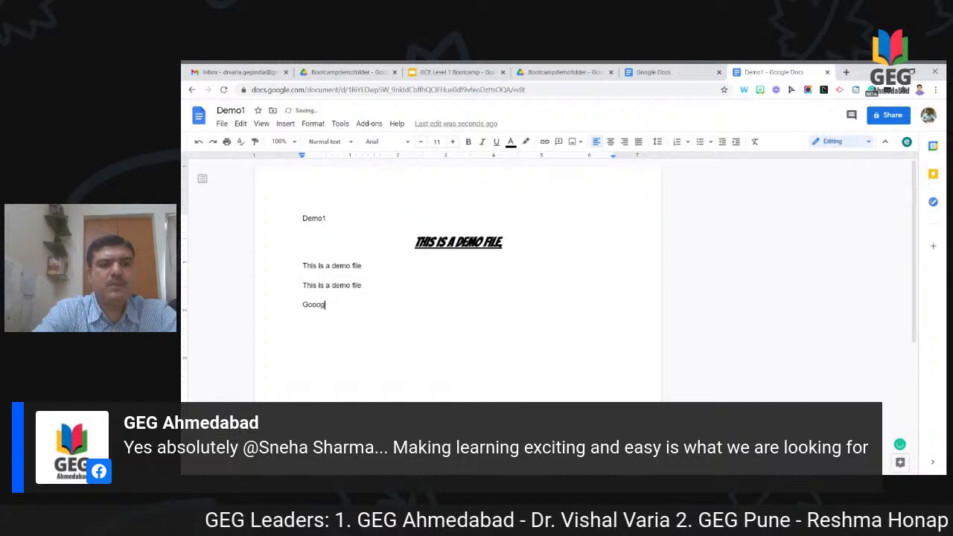
{"action": "type", "text": "le doc is a wo"}
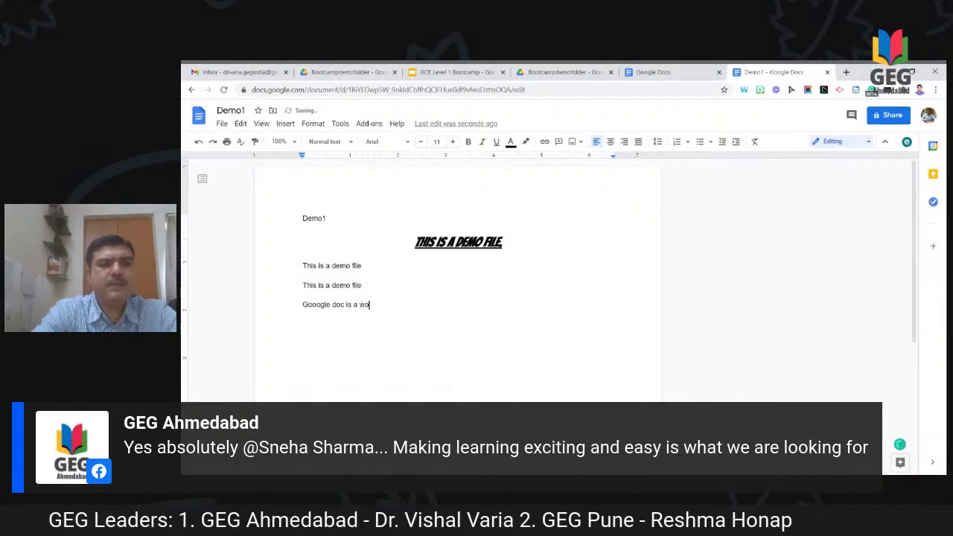
{"action": "type", "text": "nderfu"}
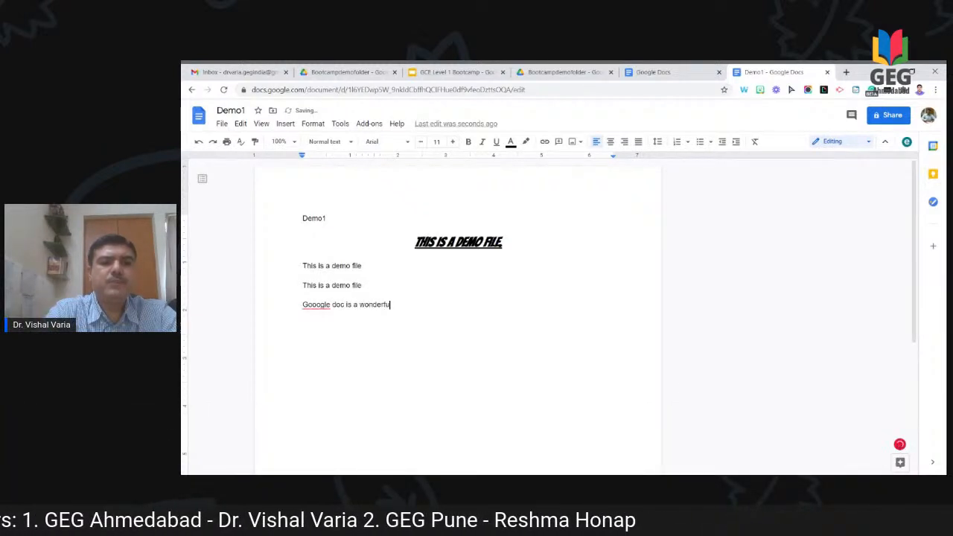
{"action": "type", "text": "l tool for "}
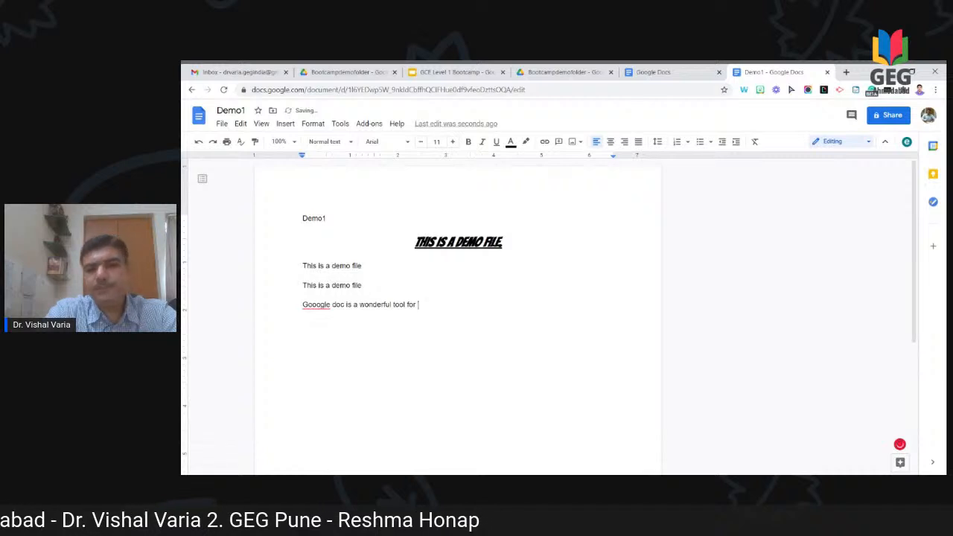
{"action": "type", "text": "keep"}
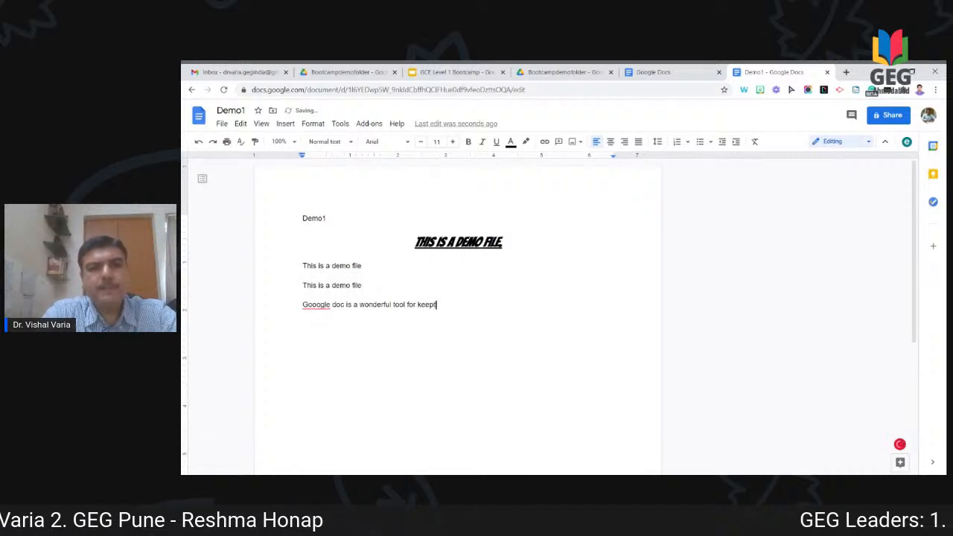
{"action": "type", "text": "ing your doucm"}
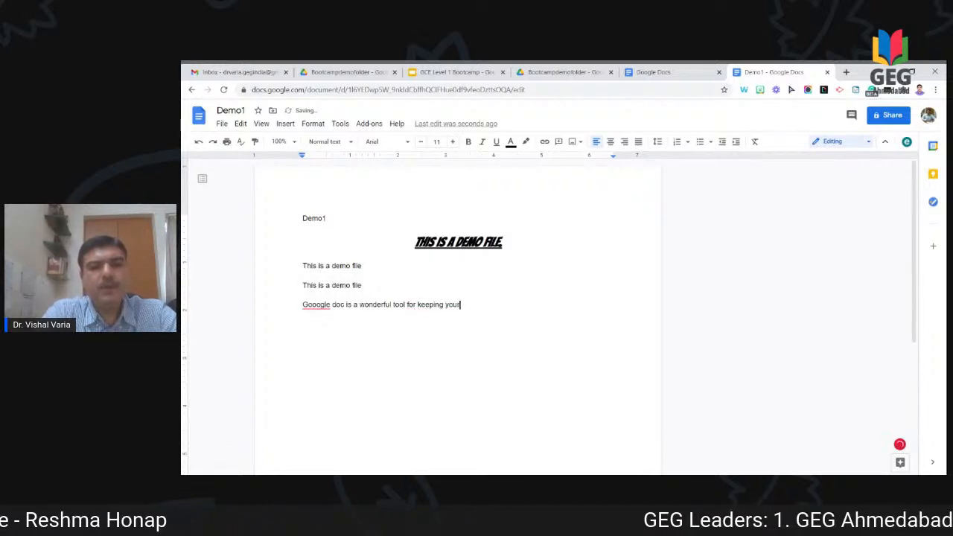
{"action": "key", "text": "BackSpace"}
{"action": "key", "text": "BackSpace"}
{"action": "type", "text": "uments live"}
{"action": "type", "text": " and ea"}
{"action": "type", "text": "silbe"}
{"action": "key", "text": "BackSpace"}
{"action": "key", "text": "BackSpace"}
{"action": "type", "text": "y acce"}
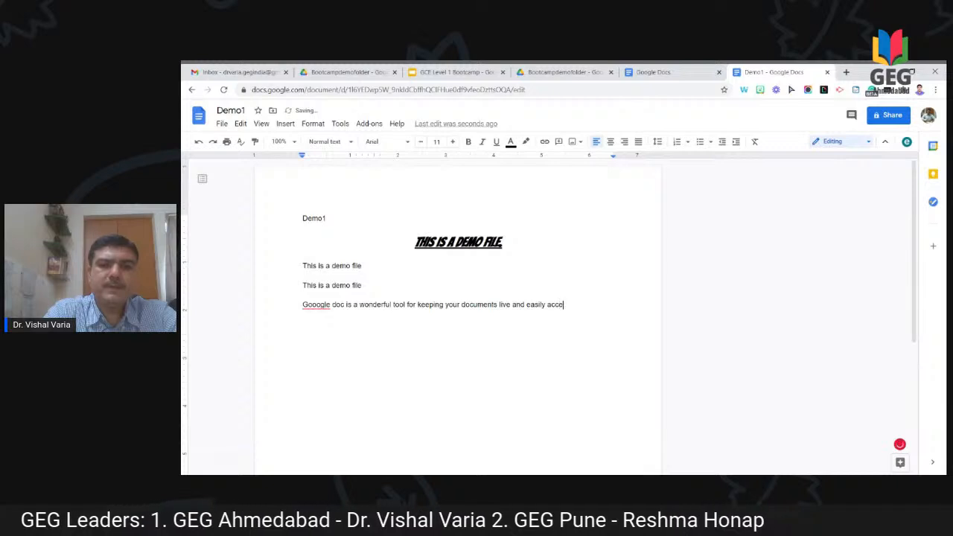
{"action": "key", "text": "BackSpace"}
{"action": "key", "text": "BackSpace"}
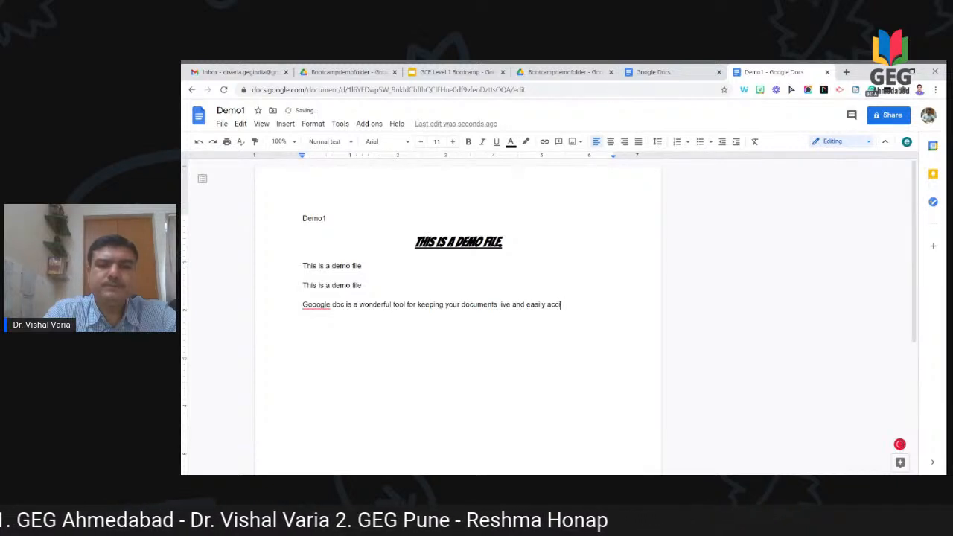
{"action": "type", "text": "essible"}
{"action": "key", "text": "BackSpace"}
{"action": "type", "text": "."}
{"action": "key", "text": "shift+Left"}
{"action": "key", "text": "shift+Left"}
{"action": "key", "text": "ctrl+shift+Left"}
{"action": "key", "text": "ctrl+shift+Left"}
{"action": "key", "text": "ctrl+shift+Left"}
{"action": "key", "text": "ctrl+shift+Left"}
{"action": "key", "text": "ctrl+shift+Left"}
{"action": "key", "text": "ctrl+shift+Left"}
{"action": "key", "text": "ctrl+shift+Left"}
{"action": "key", "text": "ctrl+shift+Left"}
{"action": "key", "text": "ctrl+shift+Left"}
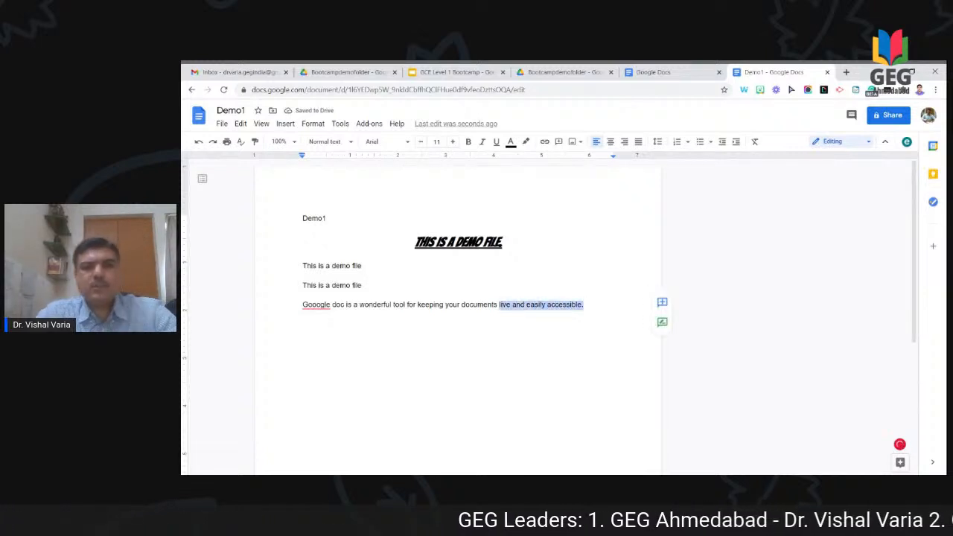
Step: Copy the sentence and paste it repeatedly after the original
{"action": "key", "text": "ctrl+shift+Left"}
{"action": "key", "text": "ctrl+shift+Left"}
{"action": "key", "text": "ctrl+shift+Left"}
{"action": "key", "text": "ctrl+shift+Left"}
{"action": "key", "text": "shift+Left"}
{"action": "key", "text": "shift+Left"}
{"action": "key", "text": "shift+Left"}
{"action": "key", "text": "shift+Left"}
{"action": "key", "text": "shift+Left"}
{"action": "key", "text": "shift+Left"}
{"action": "key", "text": "shift+Left"}
{"action": "key", "text": "shift+Left"}
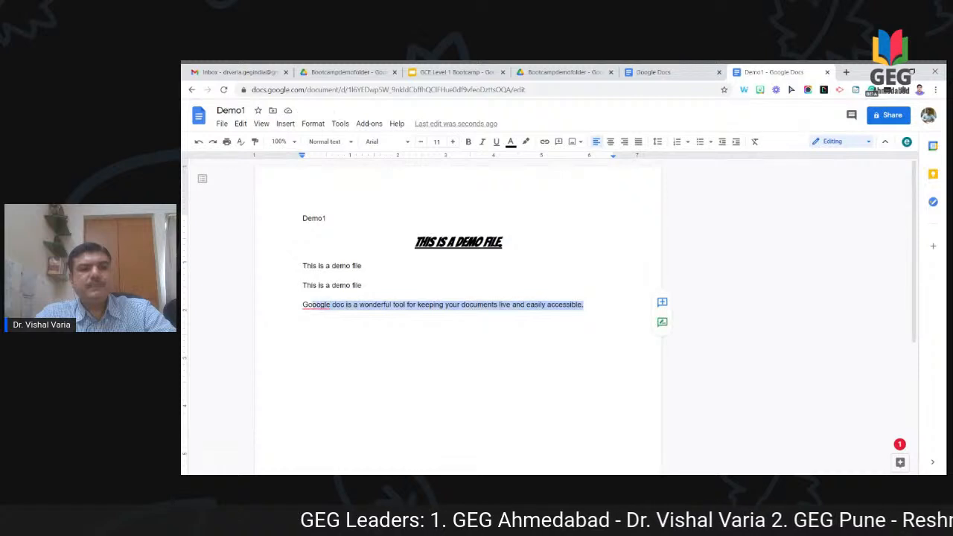
{"action": "key", "text": "Right"}
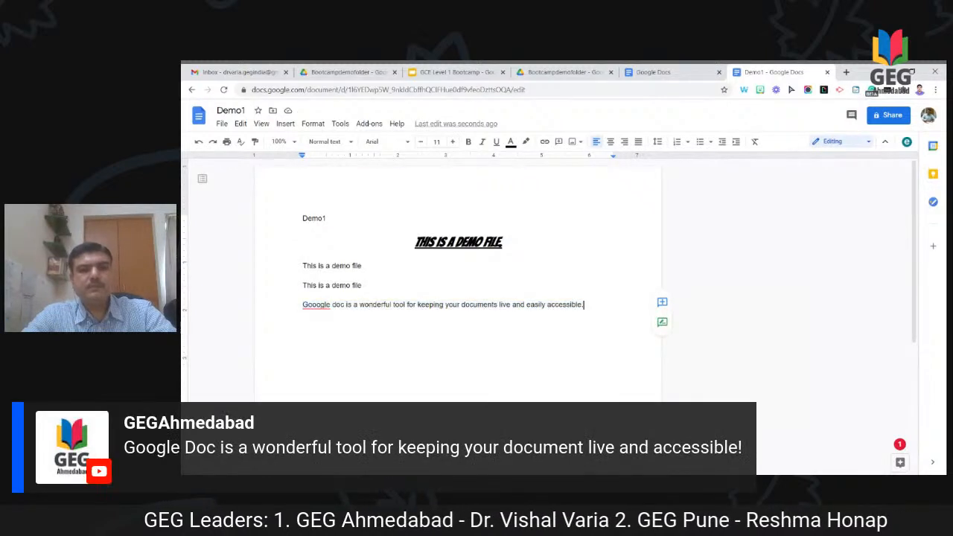
{"action": "type", "text": "Gooogle doc is a wonderful tool for keeping your documents live and easily accessible."}
{"action": "type", "text": "Gooogle doc is a wonderful tool for keeping your documents live and easily accessible."}
{"action": "type", "text": "Gooogle doc is a wonderful tool for keeping your documents live and easily accessible."}
{"action": "key", "text": "ctrl+v"}
{"action": "key", "text": "ctrl+v"}
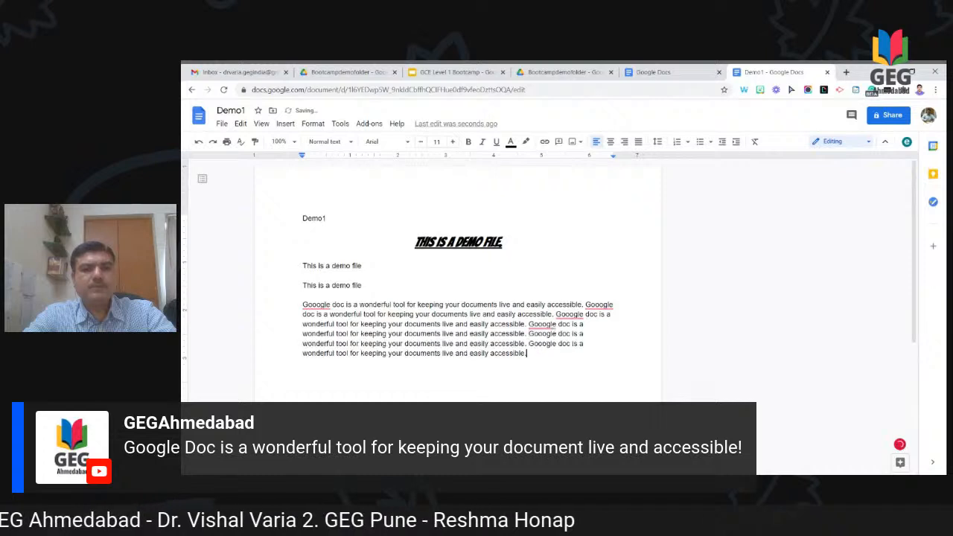
{"action": "type", "text": "Gooogle doc is a wonderful tool for keeping your documents live and easily accessible."}
{"action": "key", "text": "space"}
{"action": "type", "text": "Gooogle doc is a wonderful tool for keeping your documents live and easily accessible."}
{"action": "type", "text": "Gooogle doc is a wonderful tool for keeping your documents live and easily accessible."}
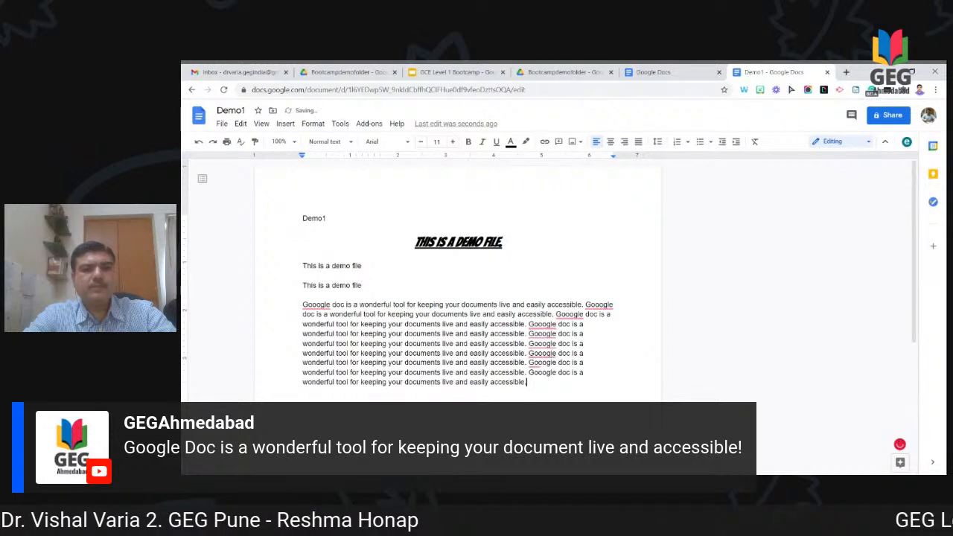
{"action": "key", "text": "ctrl+v"}
{"action": "key", "text": "ctrl+v"}
{"action": "key", "text": "ctrl+v"}
{"action": "key", "text": "ctrl+v"}
{"action": "key", "text": "ctrl+v"}
{"action": "key", "text": "ctrl+v"}
{"action": "key", "text": "ctrl+v"}
{"action": "key", "text": "ctrl+v"}
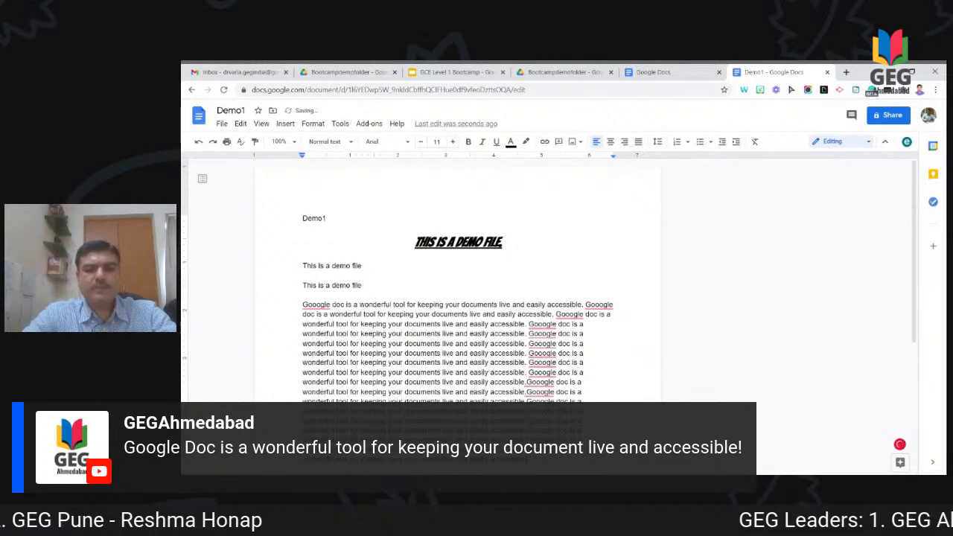
Step: Insert the missing spaces between the pasted copies of the sentence
{"action": "key", "text": "Up"}
{"action": "key", "text": "Up"}
{"action": "key", "text": "Up"}
{"action": "key", "text": "Up"}
{"action": "key", "text": "Up"}
{"action": "key", "text": "Up"}
{"action": "key", "text": "Up"}
{"action": "key", "text": "Up"}
{"action": "key", "text": "Up"}
{"action": "key", "text": "Up"}
{"action": "key", "text": "Up"}
{"action": "key", "text": "Up"}
{"action": "key", "text": "Up"}
{"action": "key", "text": "Up"}
{"action": "key", "text": "Up"}
{"action": "key", "text": "Up"}
{"action": "key", "text": "Up"}
{"action": "key", "text": "Up"}
{"action": "key", "text": "Down"}
{"action": "key", "text": "Down"}
{"action": "key", "text": "Down"}
{"action": "key", "text": "Down"}
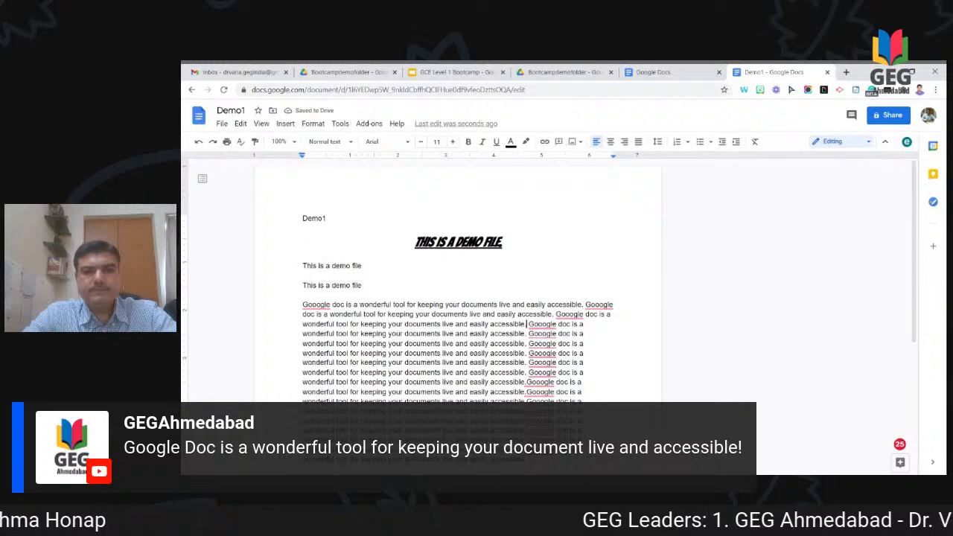
{"action": "key", "text": "Down"}
{"action": "key", "text": "Down"}
{"action": "key", "text": "Down"}
{"action": "key", "text": "Down"}
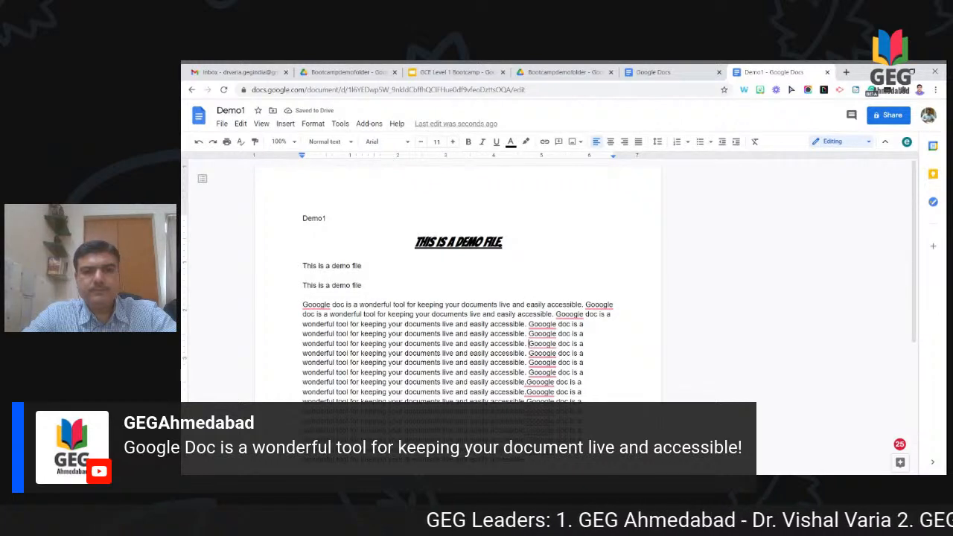
{"action": "key", "text": "Down"}
{"action": "key", "text": "Down"}
{"action": "key", "text": "Down"}
{"action": "key", "text": "Down"}
{"action": "key", "text": "Down"}
{"action": "key", "text": "Down"}
{"action": "key", "text": "Down"}
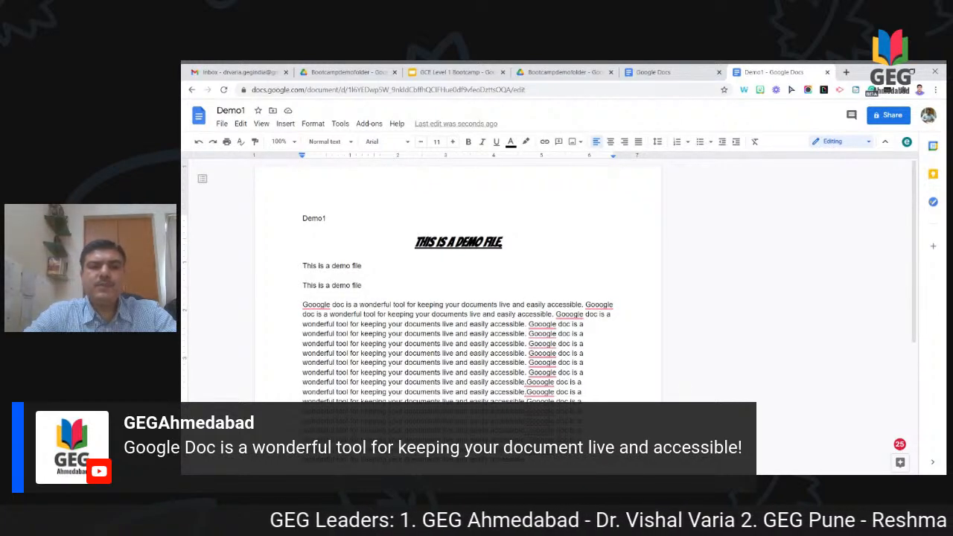
{"action": "key", "text": "Up"}
{"action": "key", "text": "Up"}
{"action": "key", "text": "Up"}
{"action": "key", "text": "Up"}
{"action": "key", "text": "Up"}
{"action": "key", "text": "Down"}
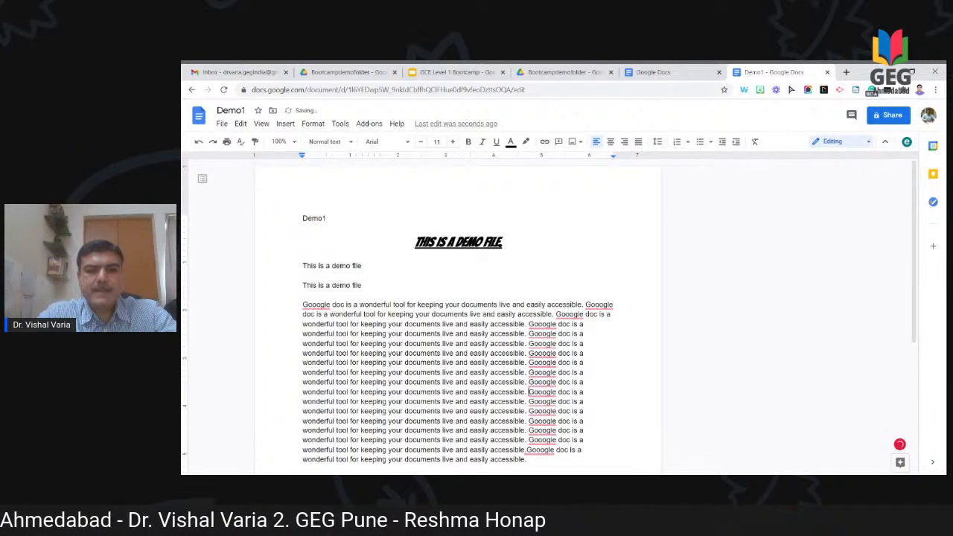
{"action": "key", "text": "Down"}
{"action": "key", "text": "Down"}
{"action": "key", "text": "Down"}
{"action": "key", "text": "Down"}
{"action": "key", "text": "Down"}
{"action": "key", "text": "Down"}
{"action": "key", "text": "Down"}
{"action": "key", "text": "Up"}
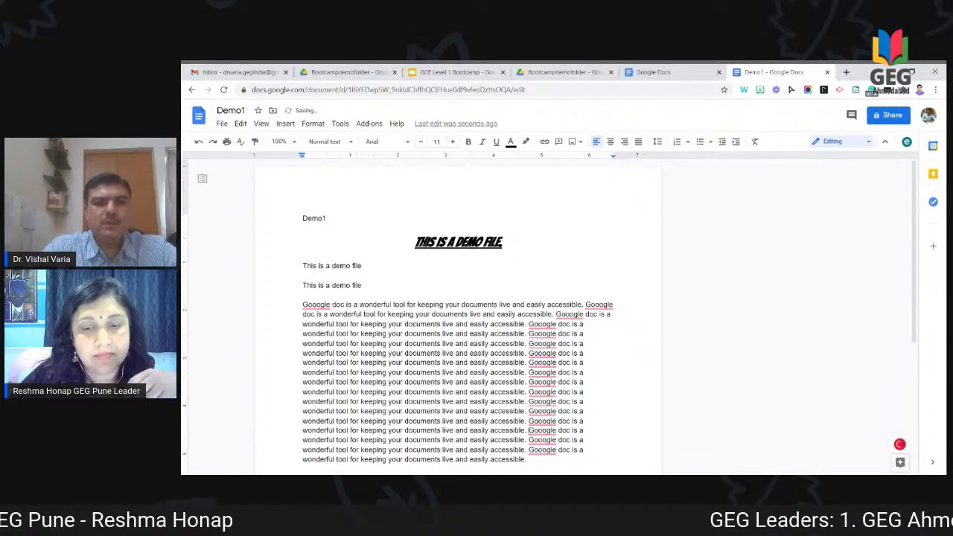
{"action": "left_click", "coordinate": [304, 304]}
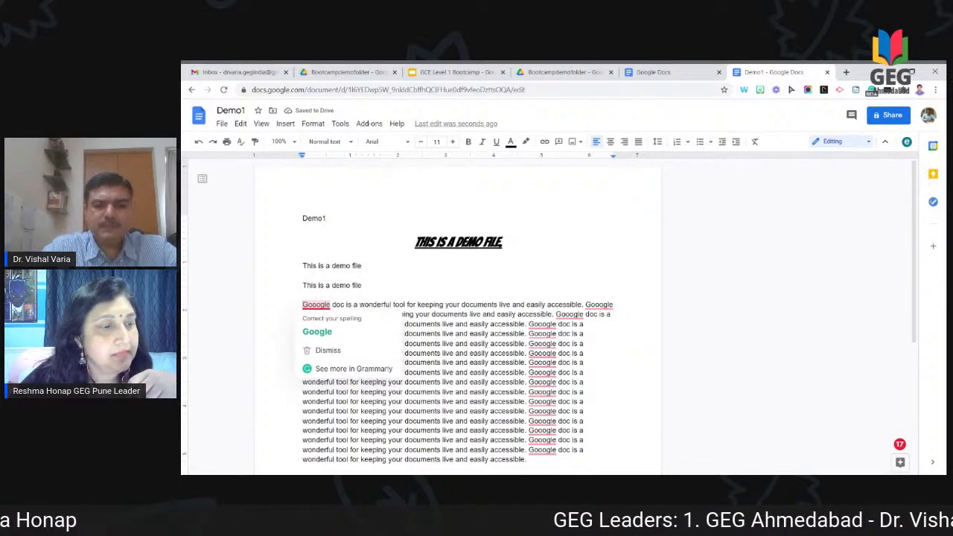
Step: Select the long paragraph and justify it
{"action": "key", "text": "shift+Down"}
{"action": "key", "text": "shift+Down"}
{"action": "key", "text": "shift+Down"}
{"action": "key", "text": "shift+Down"}
{"action": "key", "text": "shift+Down"}
{"action": "key", "text": "shift+Down"}
{"action": "key", "text": "shift+Down"}
{"action": "key", "text": "shift+Down"}
{"action": "key", "text": "shift+Down"}
{"action": "key", "text": "shift+Down"}
{"action": "key", "text": "shift+Down"}
{"action": "key", "text": "shift+Down"}
{"action": "key", "text": "shift+Down"}
{"action": "key", "text": "shift+Down"}
{"action": "key", "text": "shift+Down"}
{"action": "key", "text": "shift+Down"}
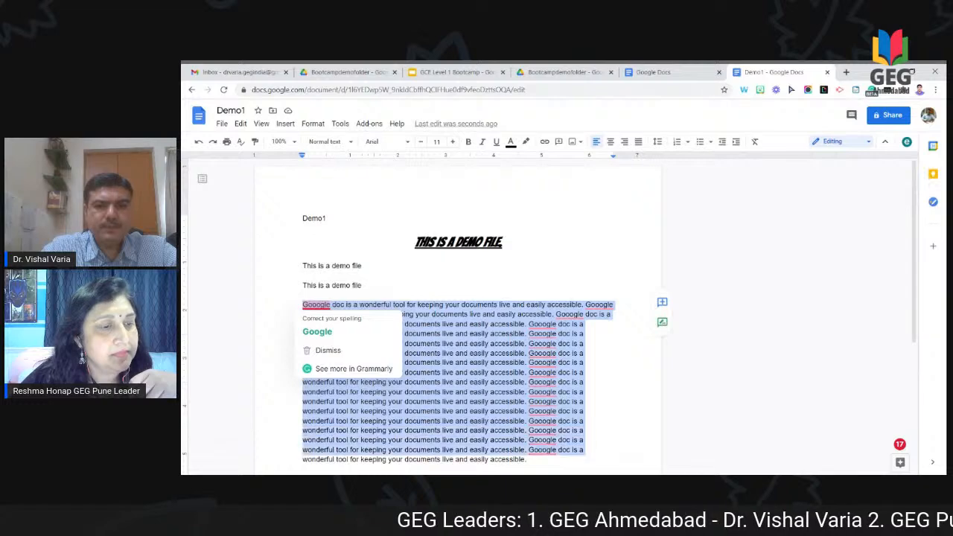
{"action": "key", "text": "shift+Down"}
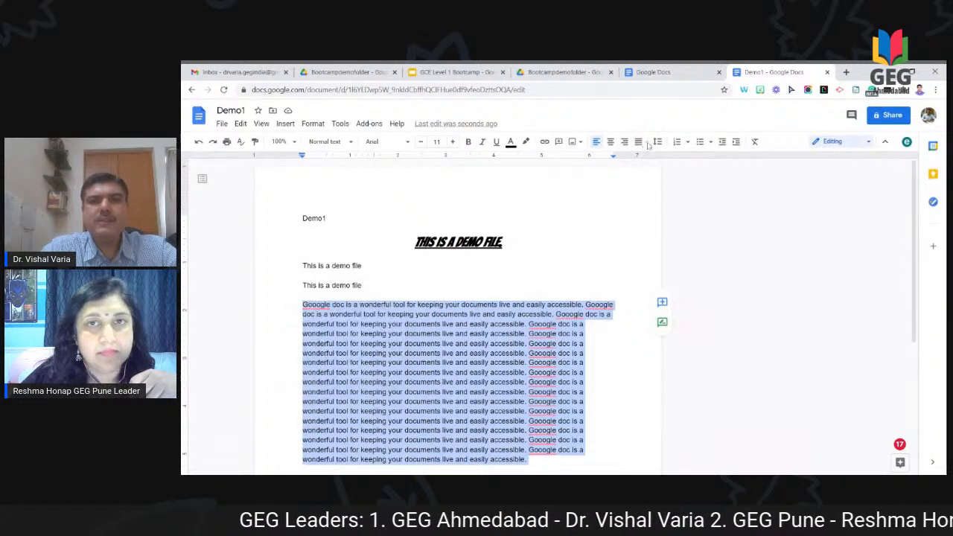
{"action": "left_click", "coordinate": [640, 145]}
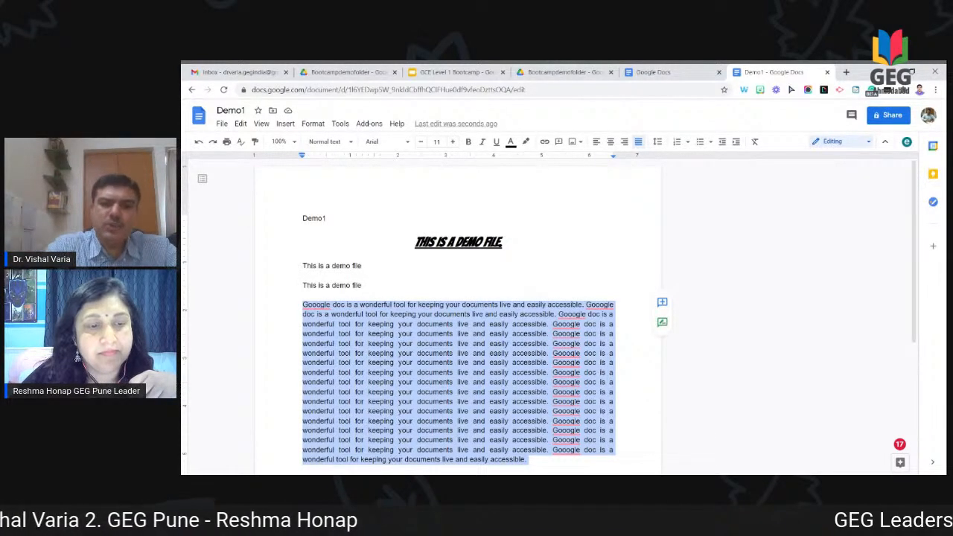
Step: Correct the paragraph's first 'Gooogle' to 'Google' using the spelling suggestion
{"action": "scroll", "coordinate": [458, 313], "scroll_direction": "down", "scroll_amount": 2}
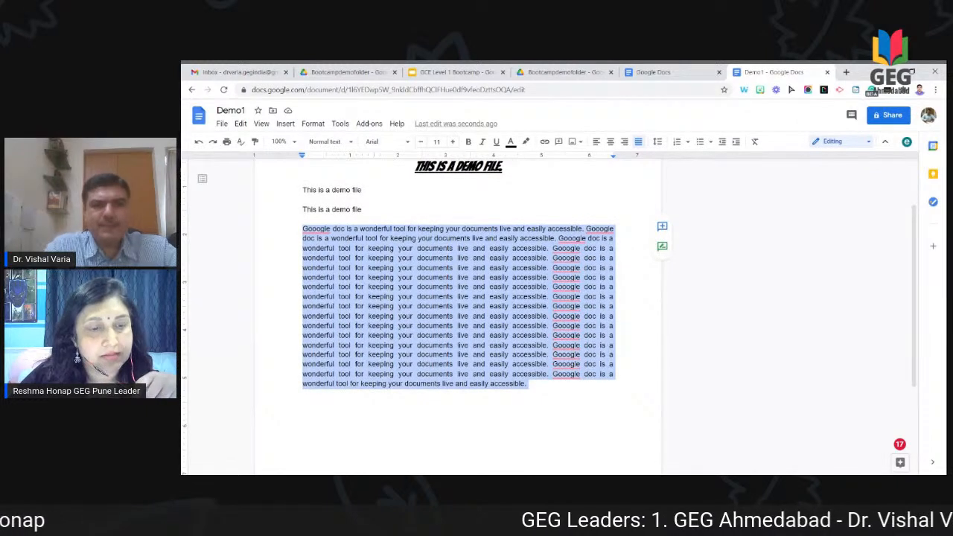
{"action": "mouse_move", "coordinate": [316, 230]}
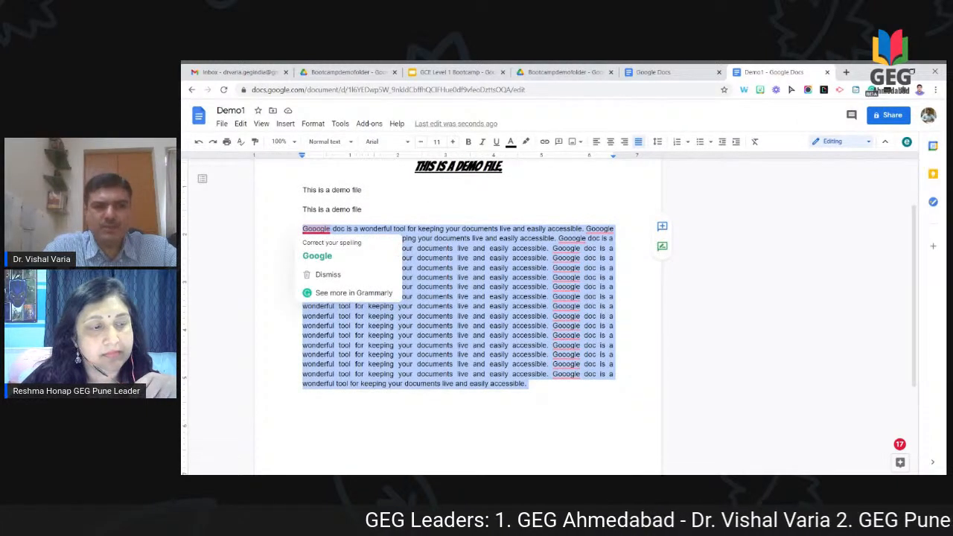
{"action": "left_click", "coordinate": [333, 257]}
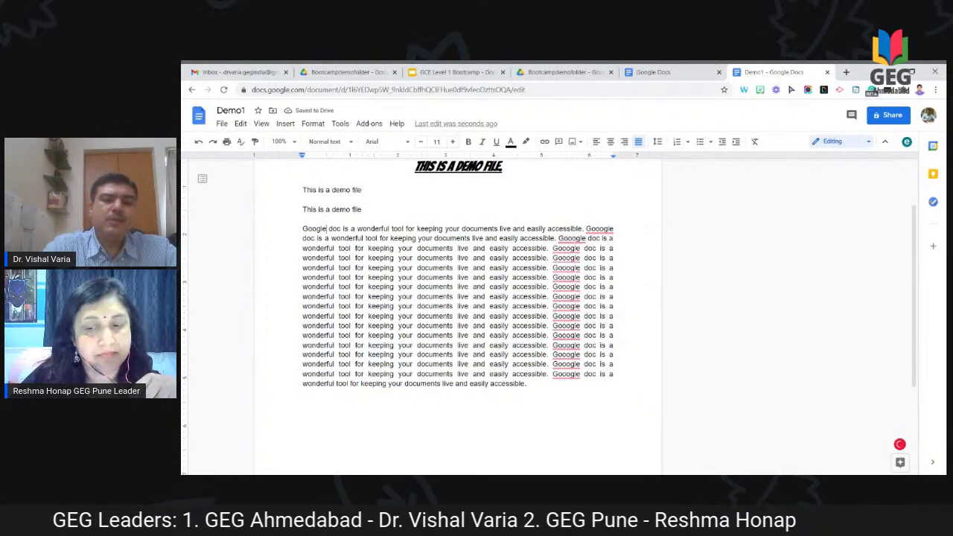
Step: Start a new line below the justified paragraph with the word 'This'
{"action": "left_click", "coordinate": [529, 384]}
{"action": "key", "text": "Return"}
{"action": "key", "text": "Return"}
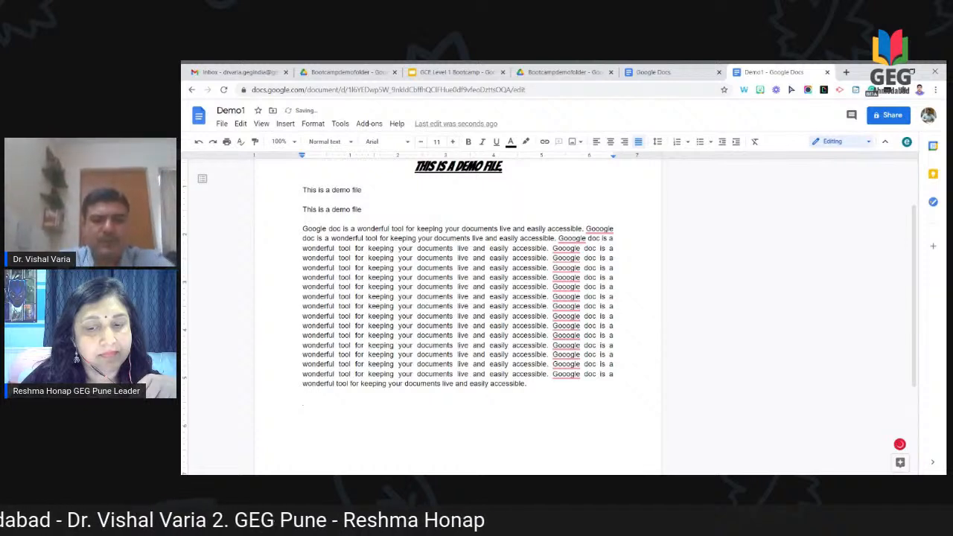
{"action": "type", "text": "This"}
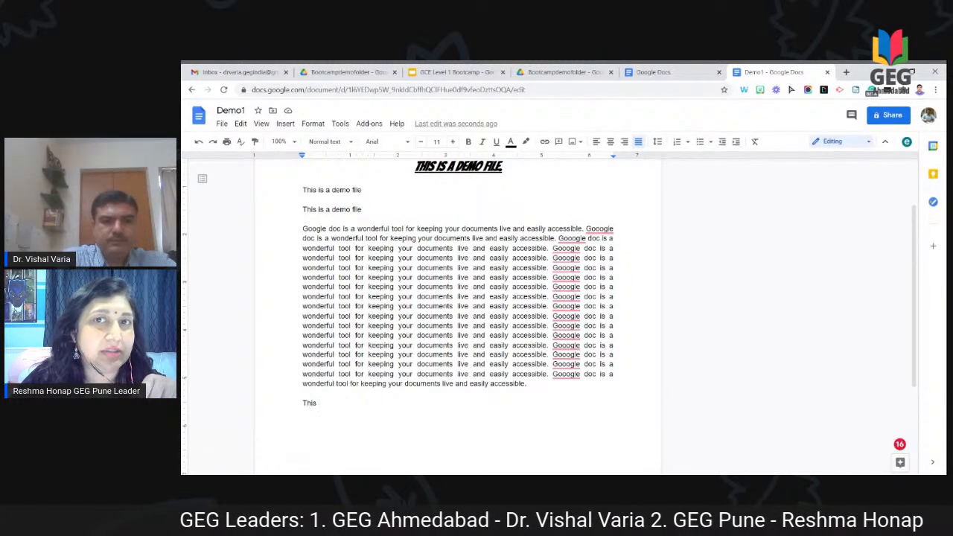
{"action": "scroll", "coordinate": [538, 406], "scroll_direction": "up", "scroll_amount": 4}
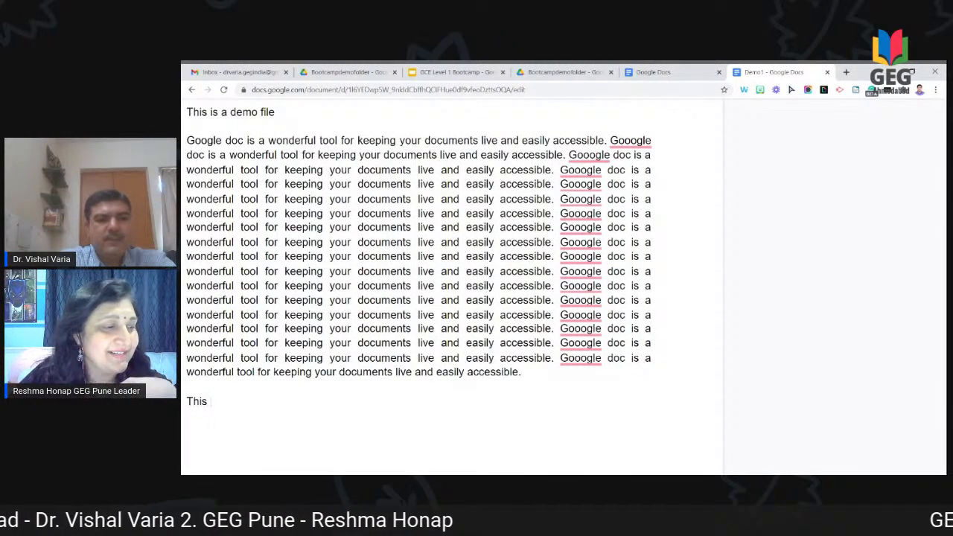
Step: Finish the last line as 'This is a demo spell check accessible', correcting the 'chak' typo
{"action": "type", "text": "is "}
{"action": "type", "text": "a d"}
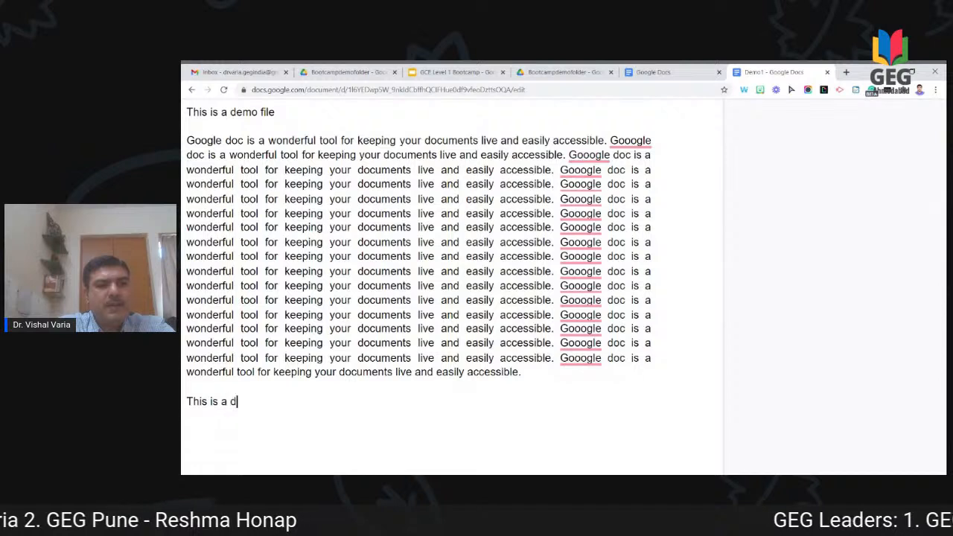
{"action": "type", "text": "emo sp"}
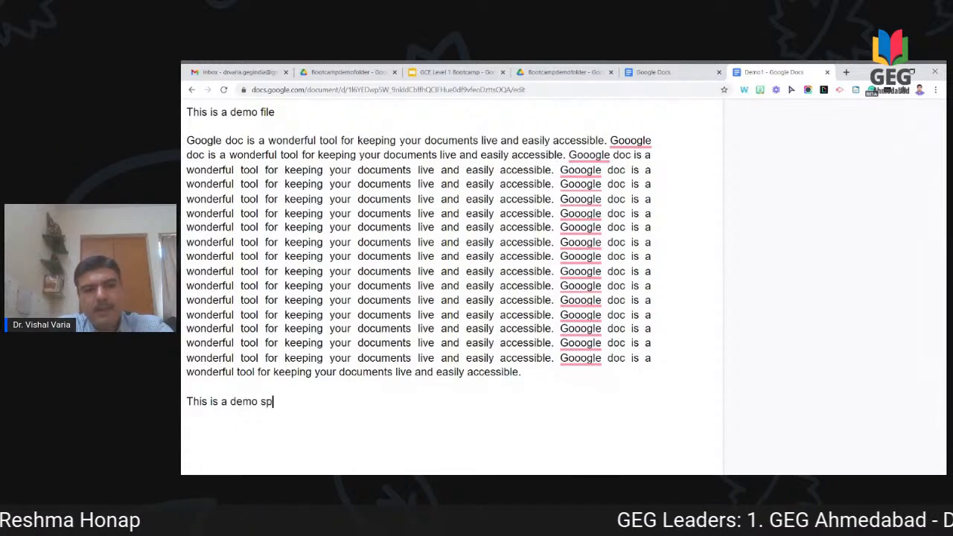
{"action": "type", "text": "ell ch"}
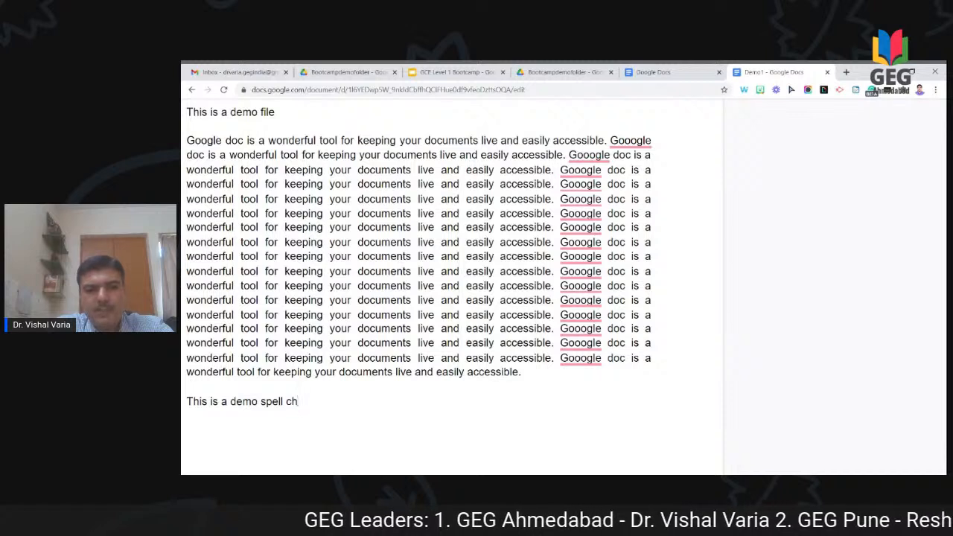
{"action": "type", "text": "ak"}
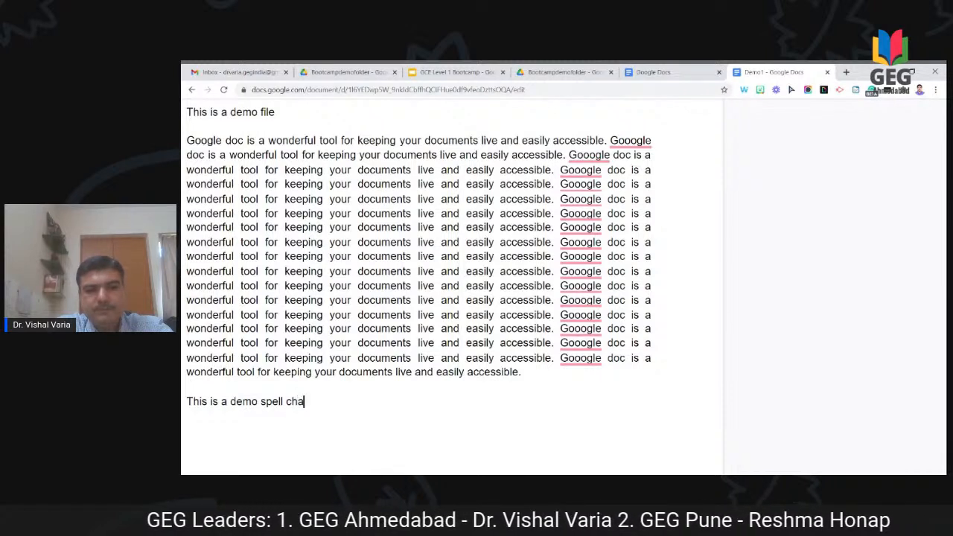
{"action": "key", "text": "BackSpace"}
{"action": "key", "text": "BackSpace"}
{"action": "type", "text": "ek"}
{"action": "type", "text": "c"}
{"action": "key", "text": "BackSpace"}
{"action": "key", "text": "BackSpace"}
{"action": "type", "text": "ck "}
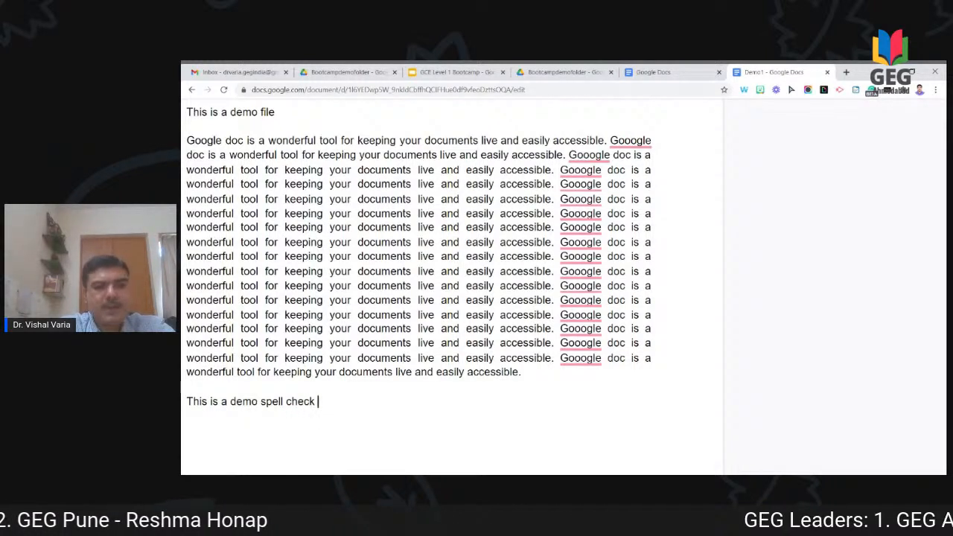
{"action": "type", "text": "accessi"}
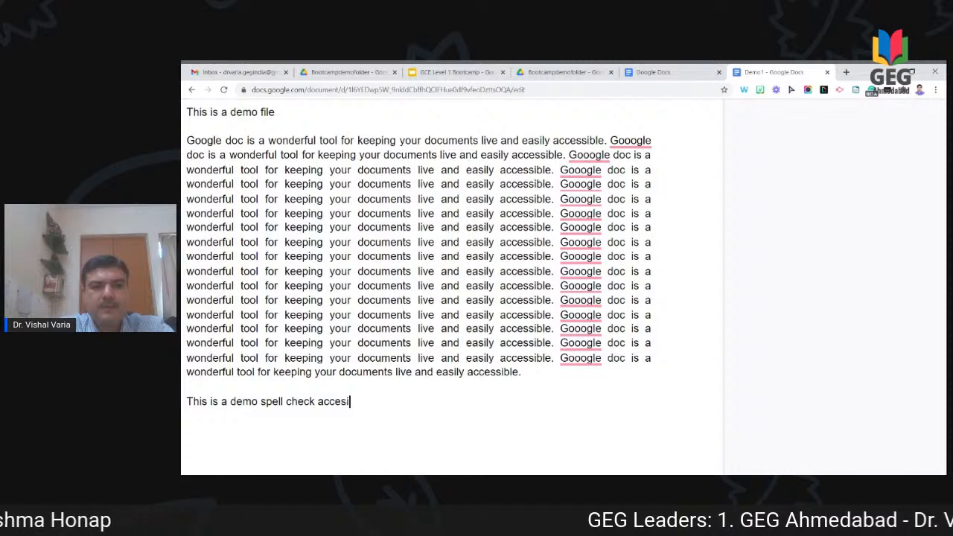
{"action": "type", "text": "ble"}
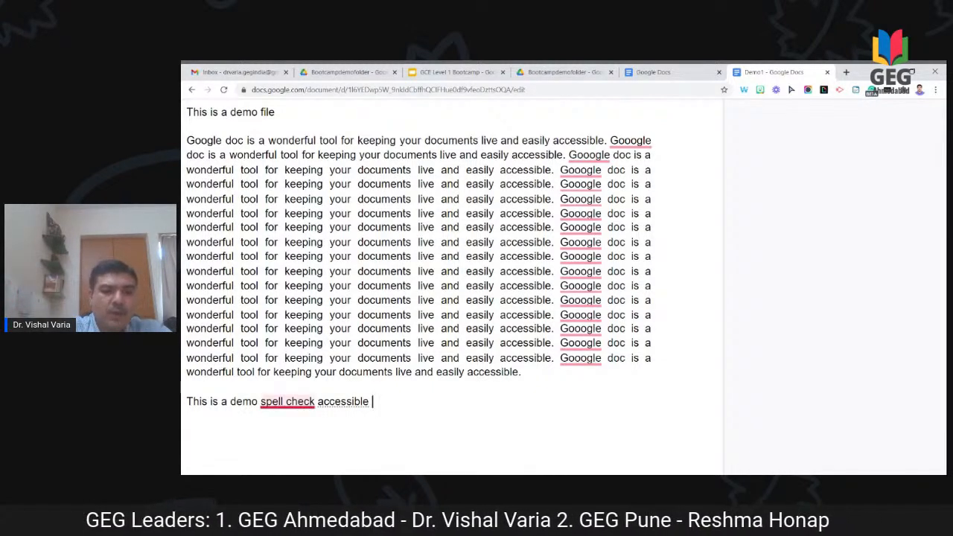
{"action": "mouse_move", "coordinate": [287, 402]}
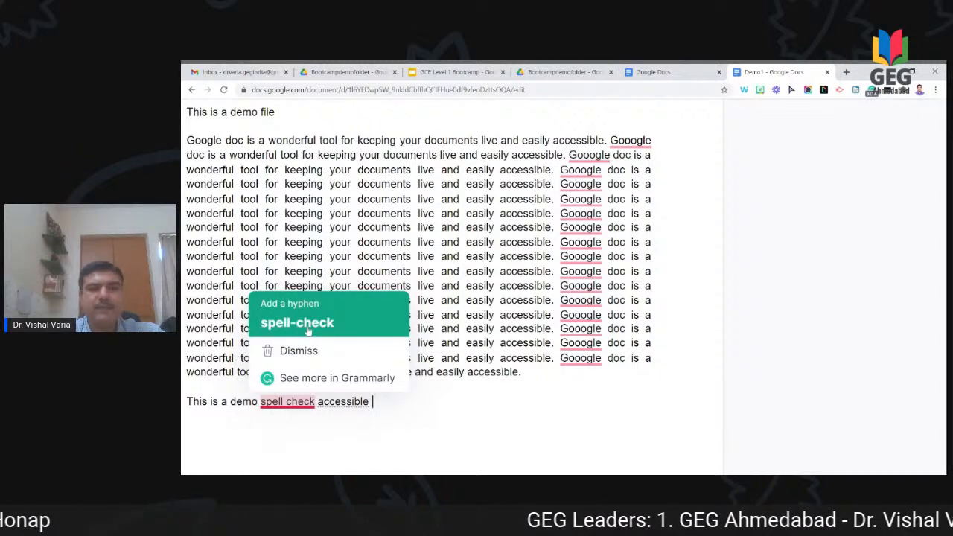
Step: Accept Grammarly's 'spell-check' and 'accessibly' suggestions, then scroll back to the top
{"action": "left_click", "coordinate": [308, 329]}
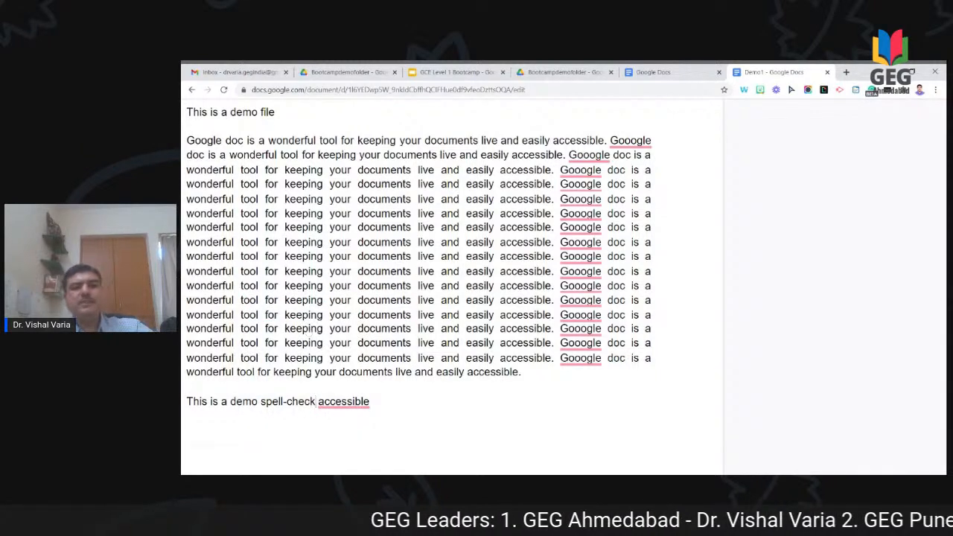
{"action": "mouse_move", "coordinate": [343, 402]}
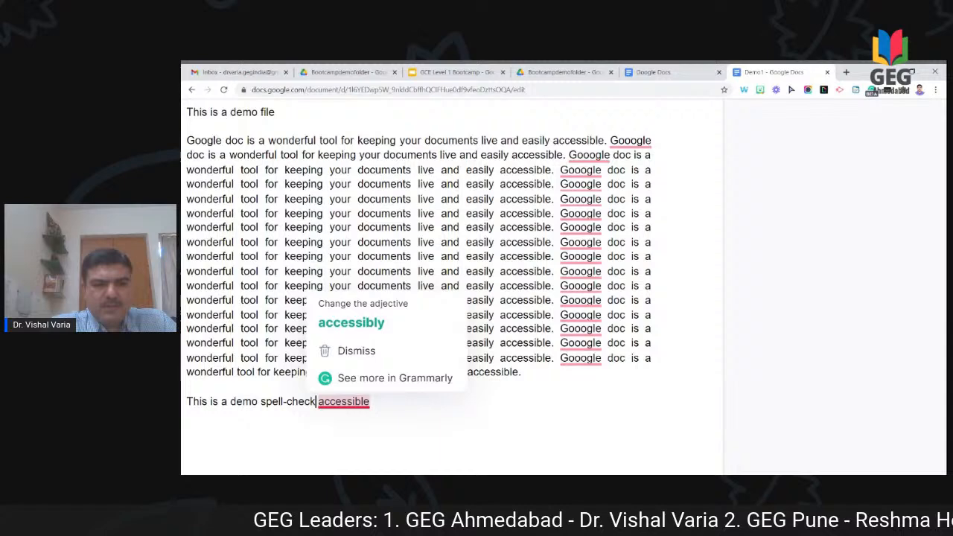
{"action": "left_click", "coordinate": [387, 333]}
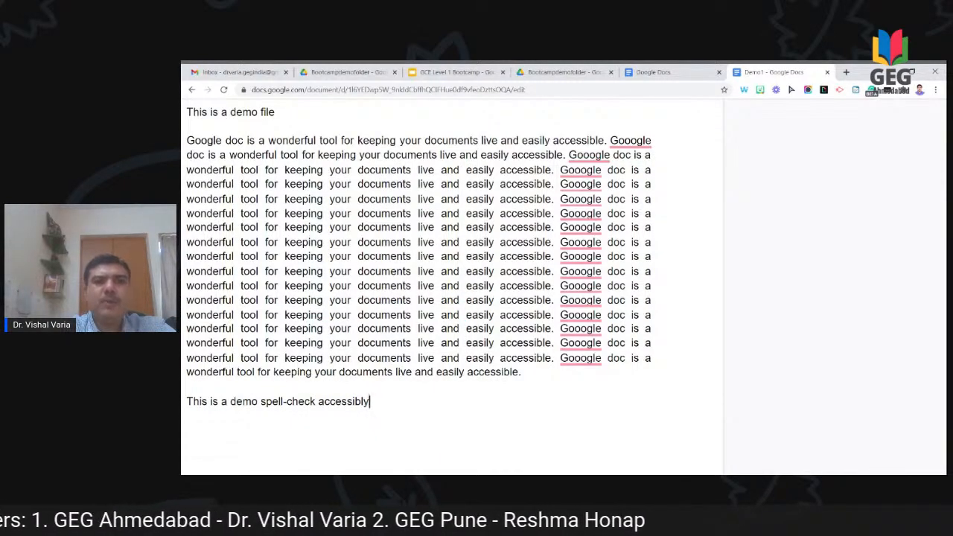
{"action": "scroll", "coordinate": [453, 287], "scroll_direction": "up", "scroll_amount": 4}
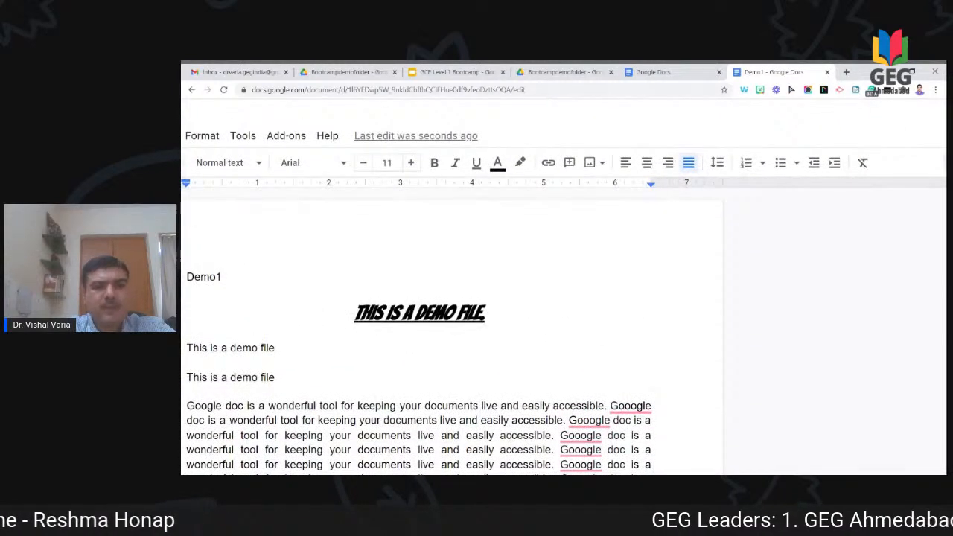
{"action": "scroll", "coordinate": [476, 286], "scroll_direction": "down", "scroll_amount": 5}
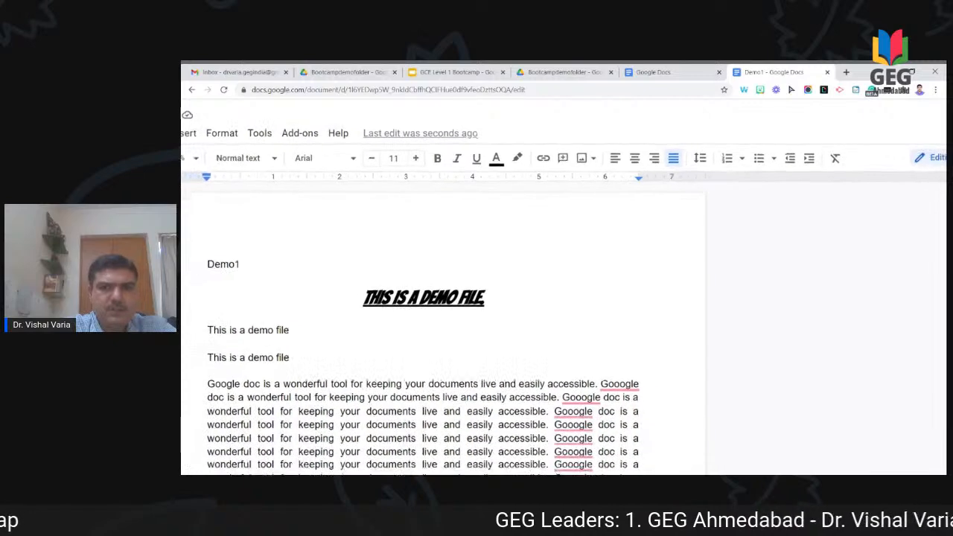
{"action": "scroll", "coordinate": [477, 287], "scroll_direction": "down", "scroll_amount": 3}
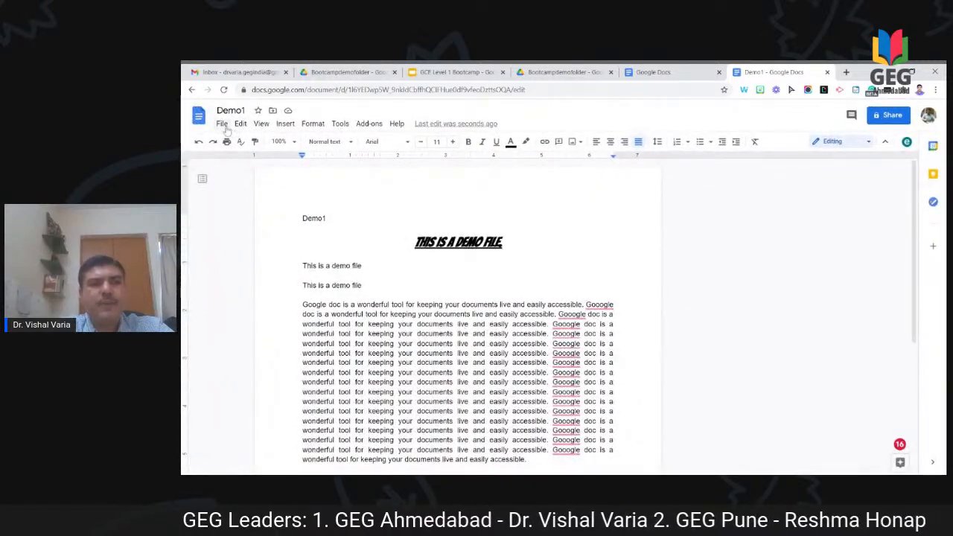
{"action": "left_click", "coordinate": [222, 124]}
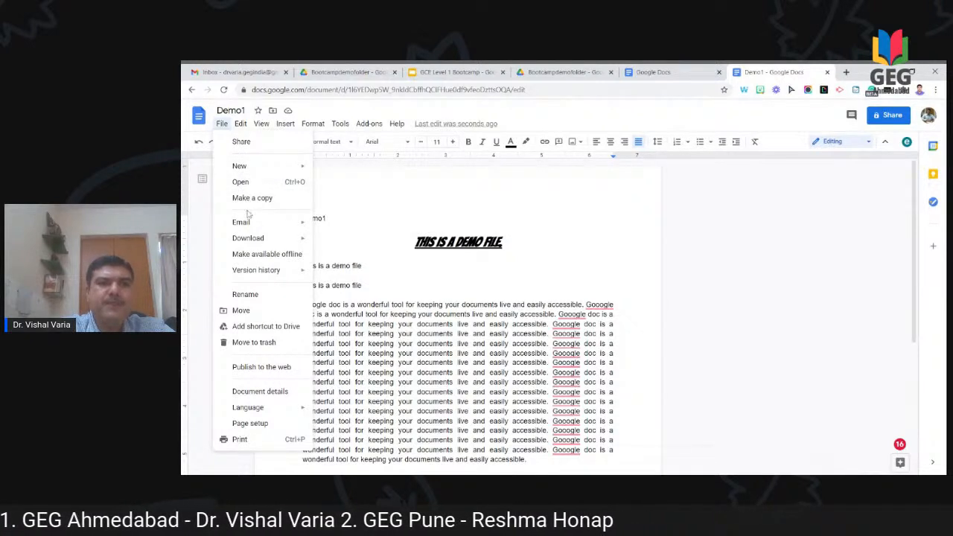
{"action": "mouse_move", "coordinate": [253, 246]}
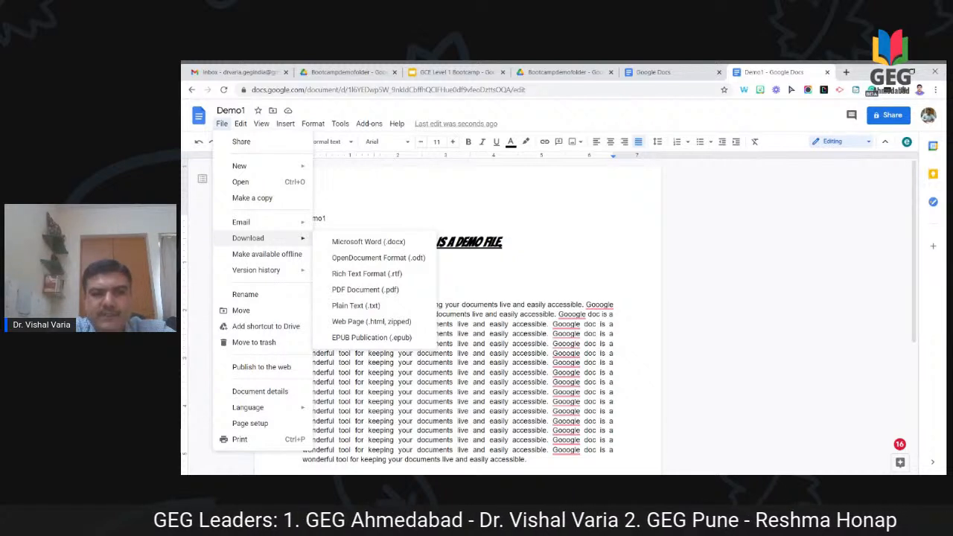
{"action": "mouse_move", "coordinate": [276, 277]}
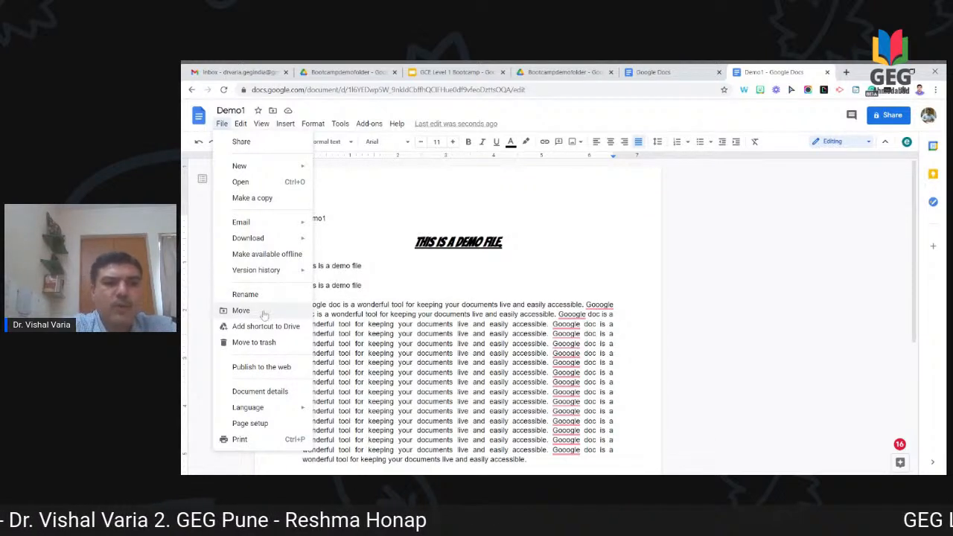
{"action": "left_click", "coordinate": [389, 266]}
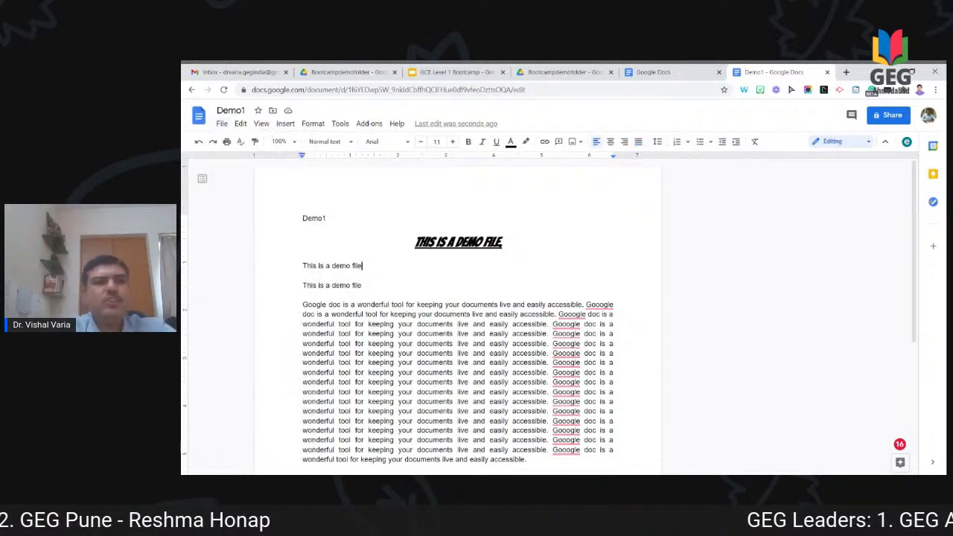
Step: Move Demo1 from My Drive into Bootcampdemofolder and confirm the access change
{"action": "left_click", "coordinate": [273, 111]}
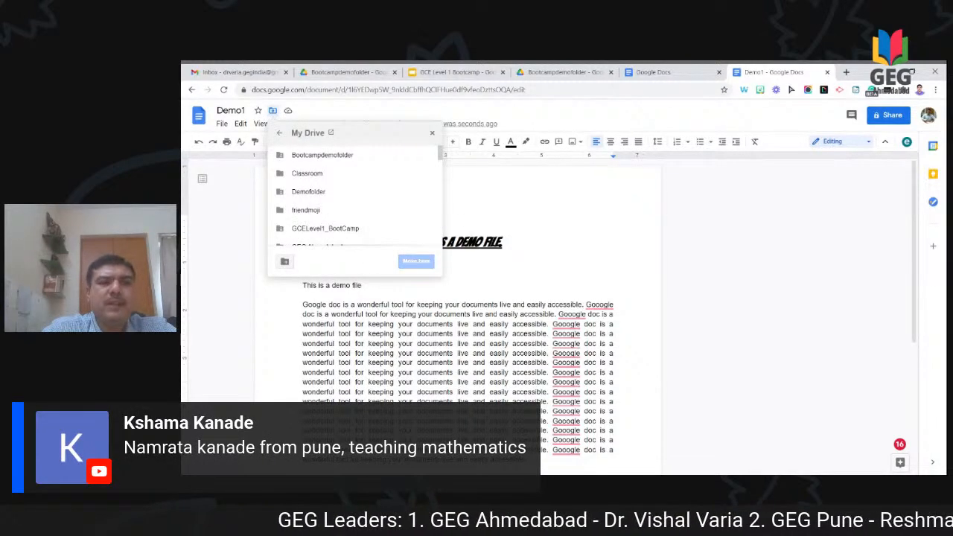
{"action": "left_click", "coordinate": [288, 112]}
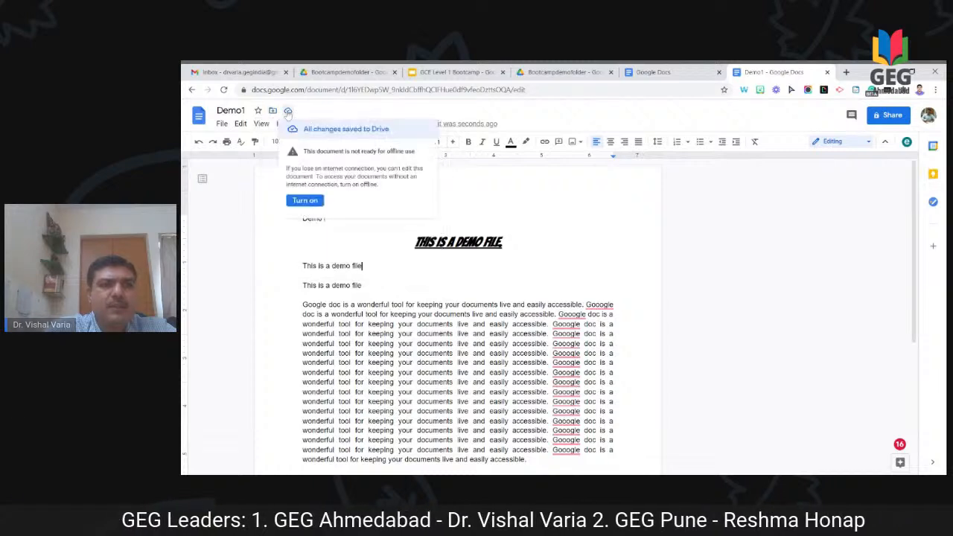
{"action": "left_click", "coordinate": [273, 111]}
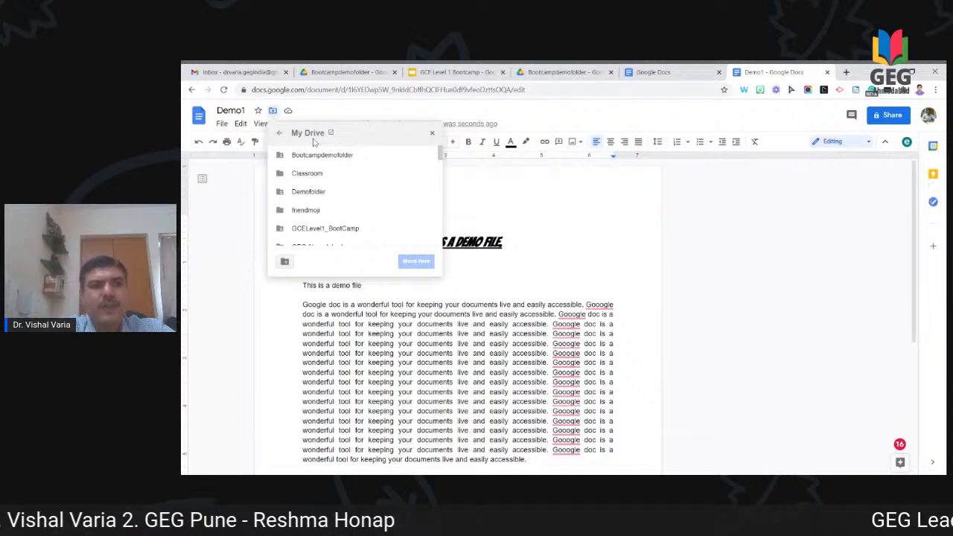
{"action": "double_click", "coordinate": [318, 156]}
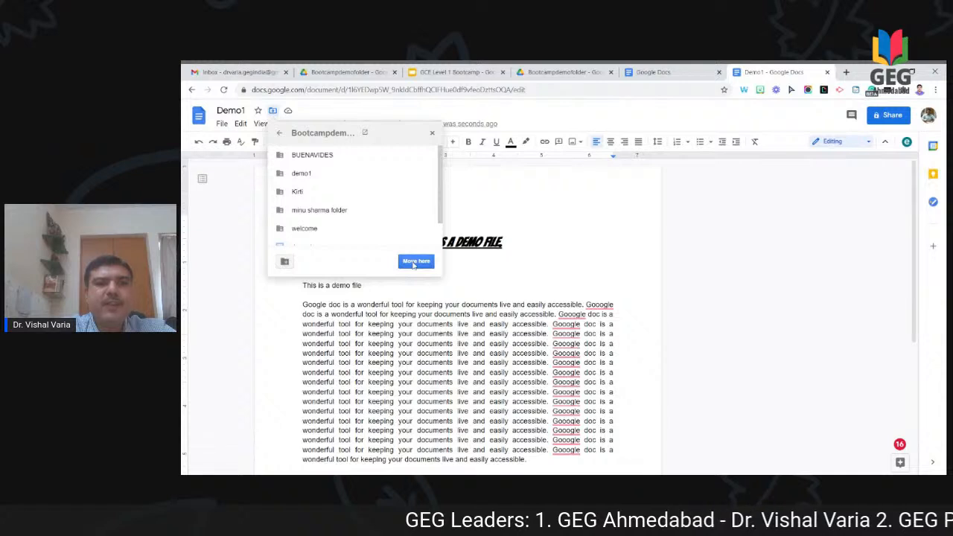
{"action": "left_click", "coordinate": [415, 261]}
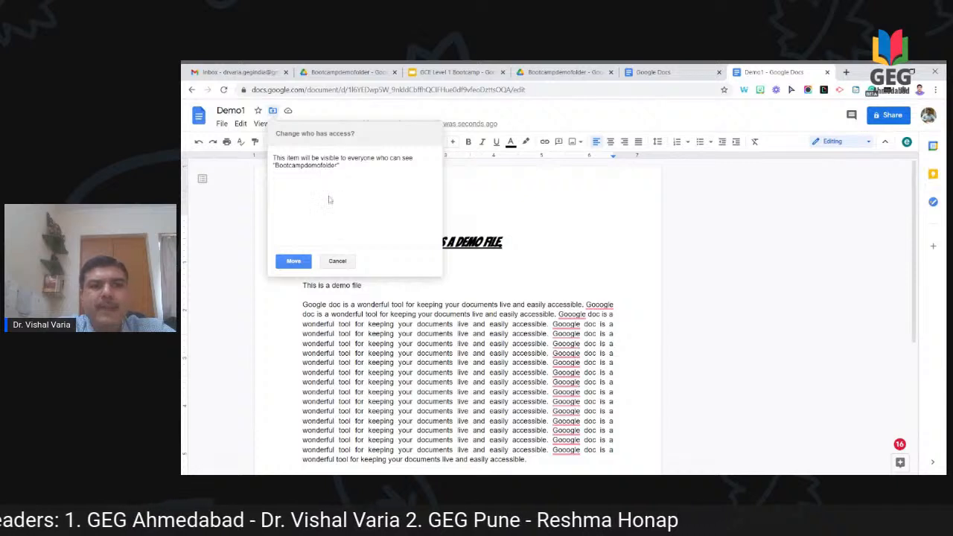
{"action": "left_click", "coordinate": [297, 262]}
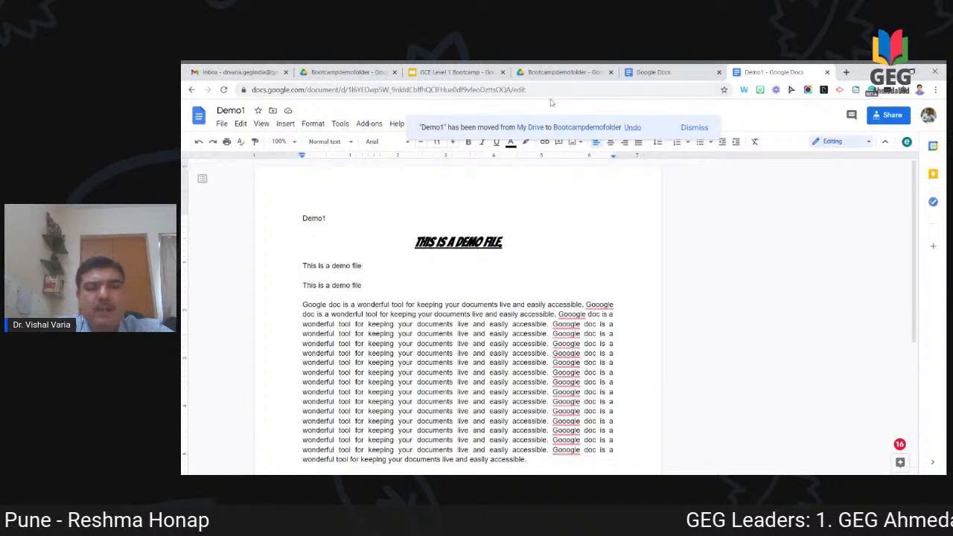
{"action": "mouse_move", "coordinate": [566, 326]}
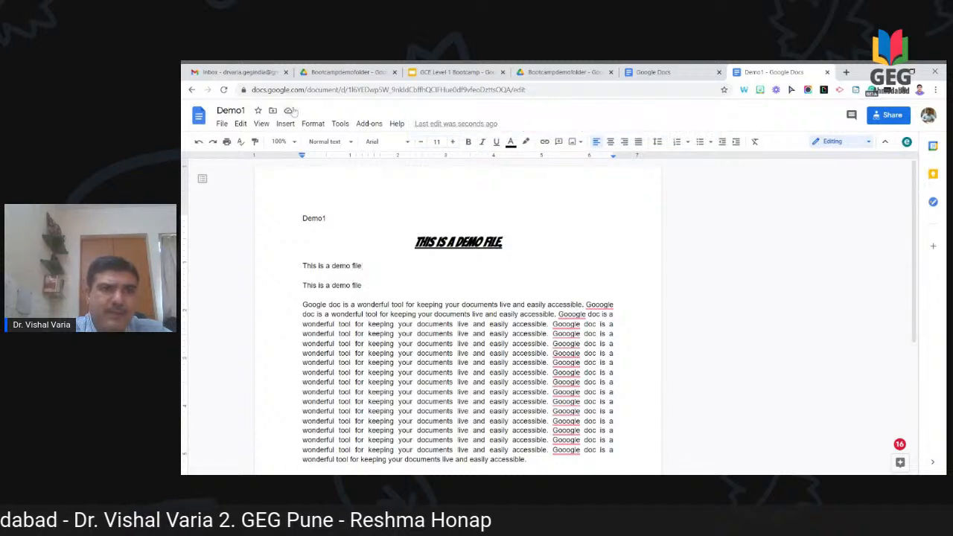
{"action": "left_click", "coordinate": [437, 73]}
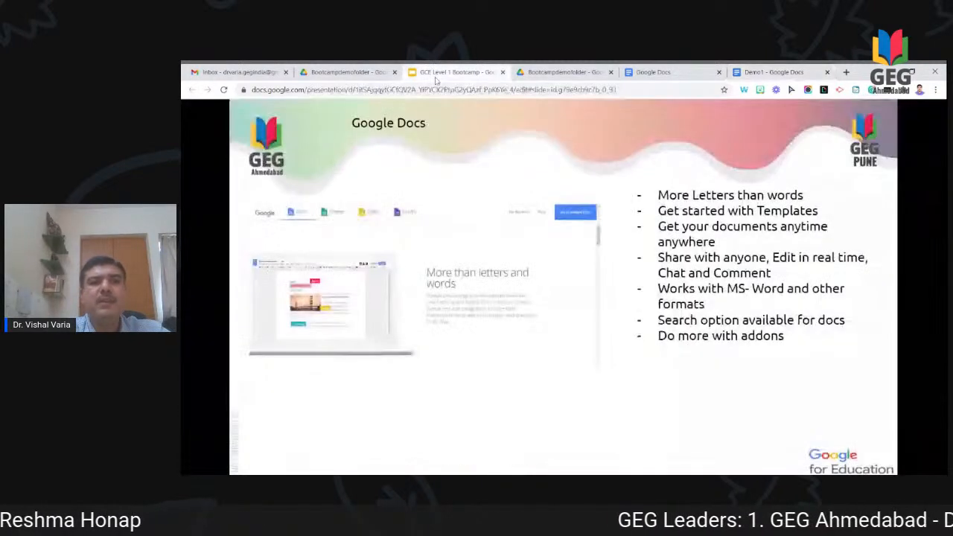
{"action": "left_click", "coordinate": [560, 72]}
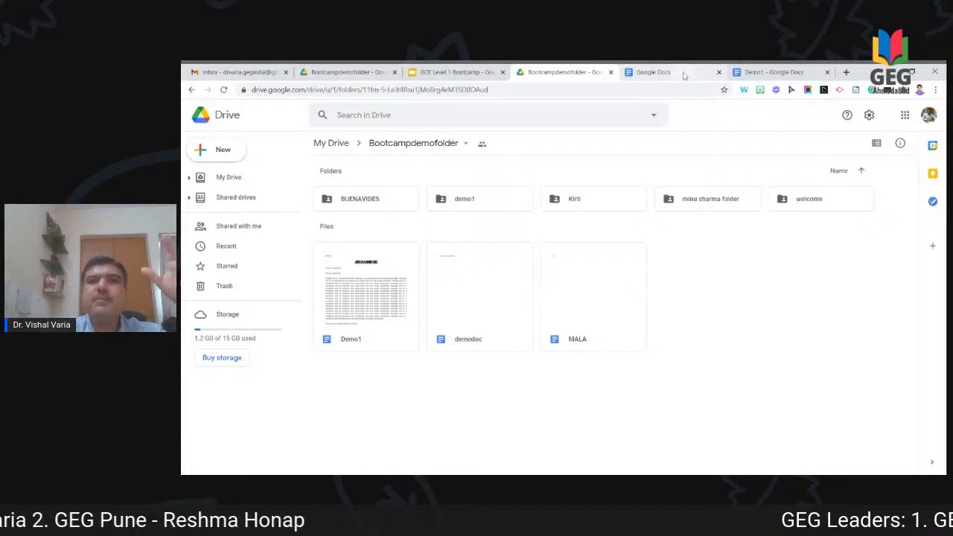
{"action": "left_click", "coordinate": [773, 72]}
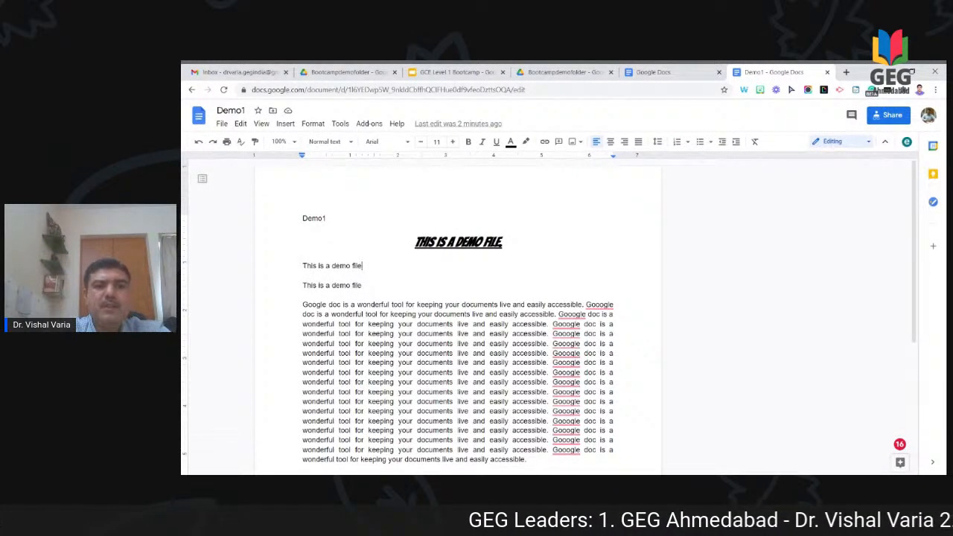
Step: Add an empty line after 'This is a demo spell-check accessibly', inserting no image
{"action": "key", "text": "ctrl+End"}
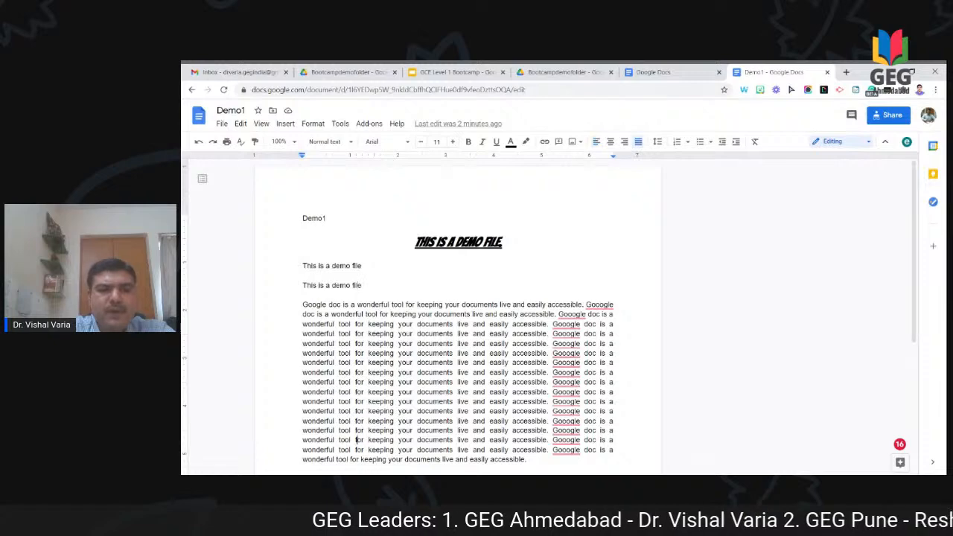
{"action": "key", "text": "Return"}
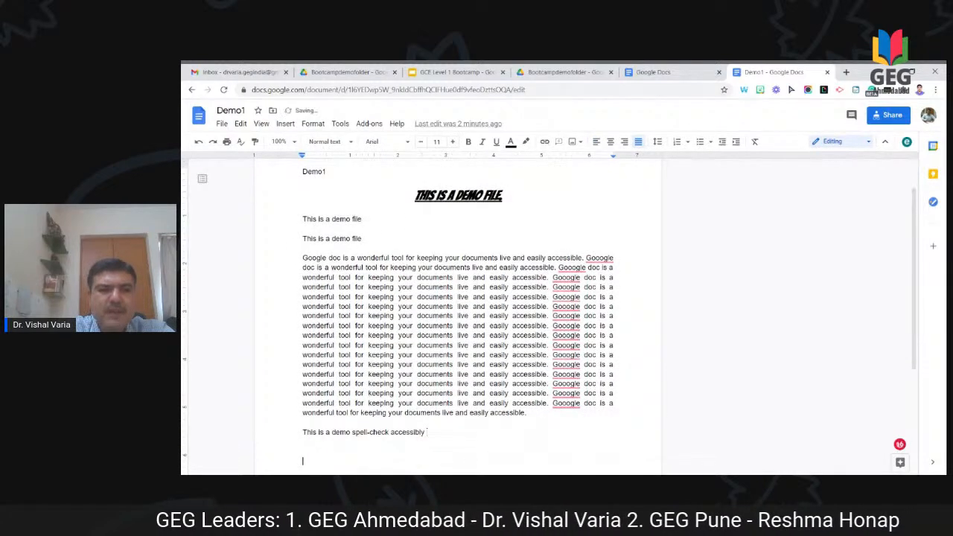
{"action": "left_click", "coordinate": [285, 124]}
{"action": "mouse_move", "coordinate": [300, 141]}
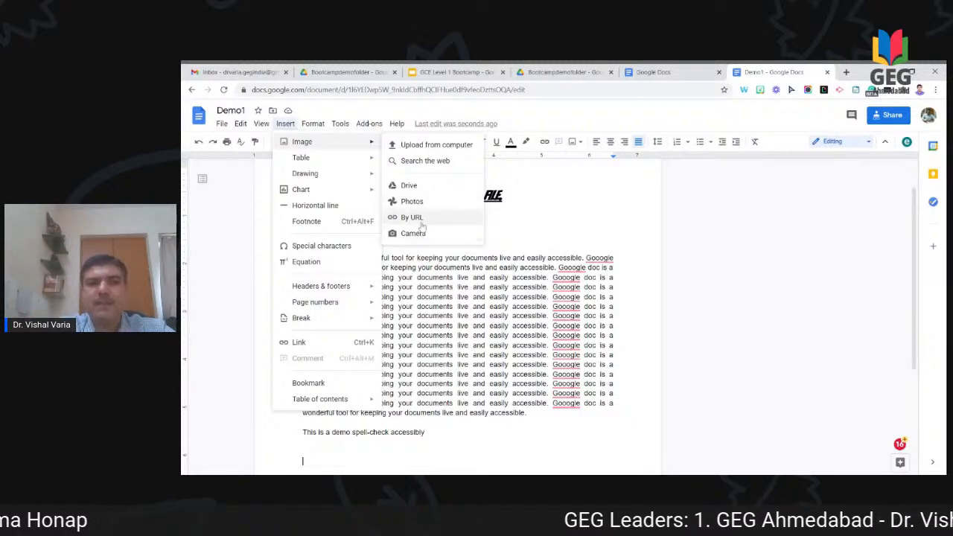
{"action": "left_click", "coordinate": [439, 145]}
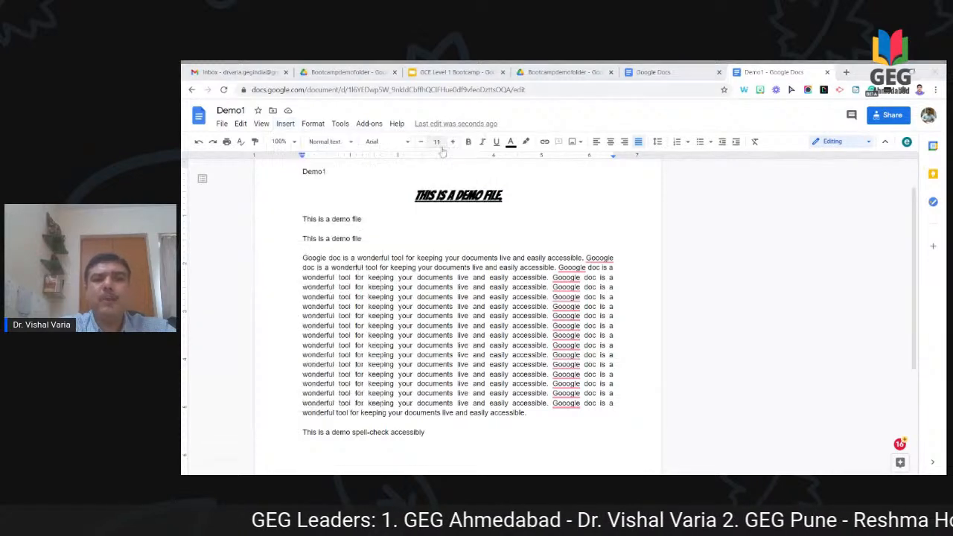
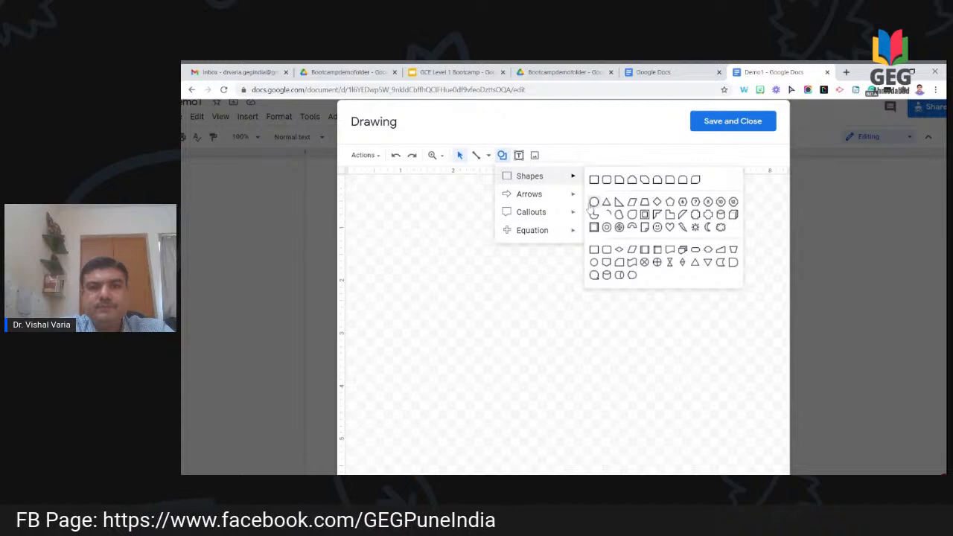
Step: Draw a light blue circle labelled 'Welcome to Bootcamp' and save it into Demo1
{"action": "mouse_move", "coordinate": [450, 235]}
{"action": "left_mouse_down"}
{"action": "mouse_move", "coordinate": [534, 301]}
{"action": "mouse_move", "coordinate": [624, 394]}
{"action": "mouse_move", "coordinate": [648, 438]}
{"action": "left_mouse_up"}
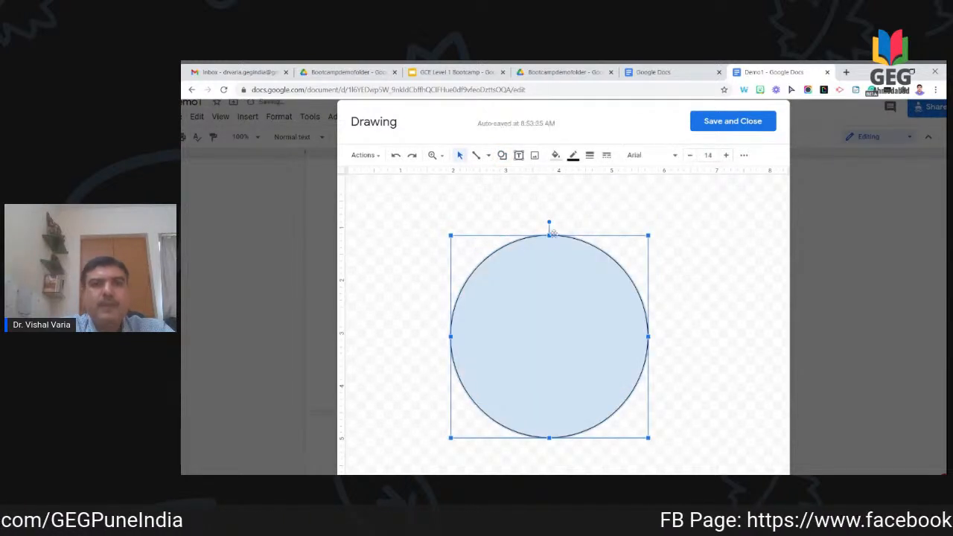
{"action": "left_click", "coordinate": [521, 157]}
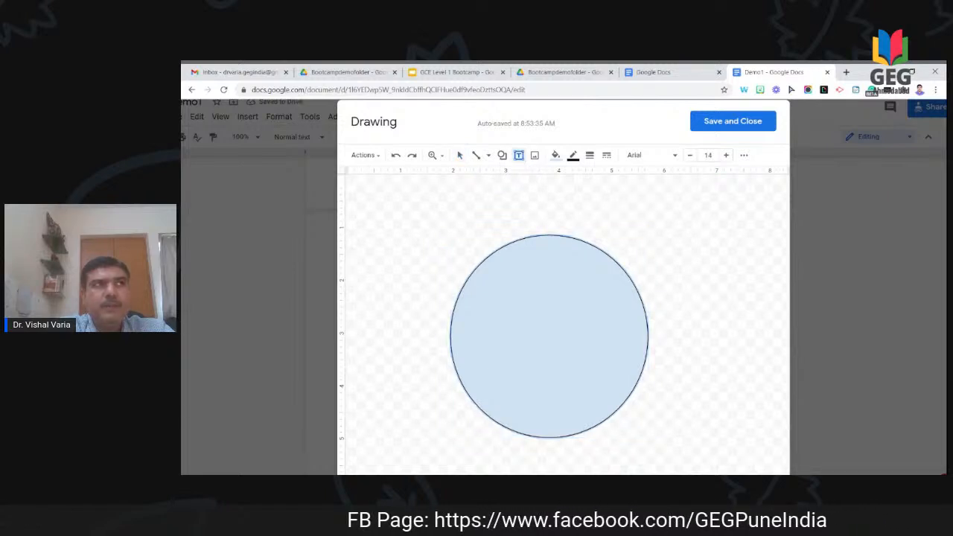
{"action": "left_click", "coordinate": [483, 297]}
{"action": "type", "text": "We"}
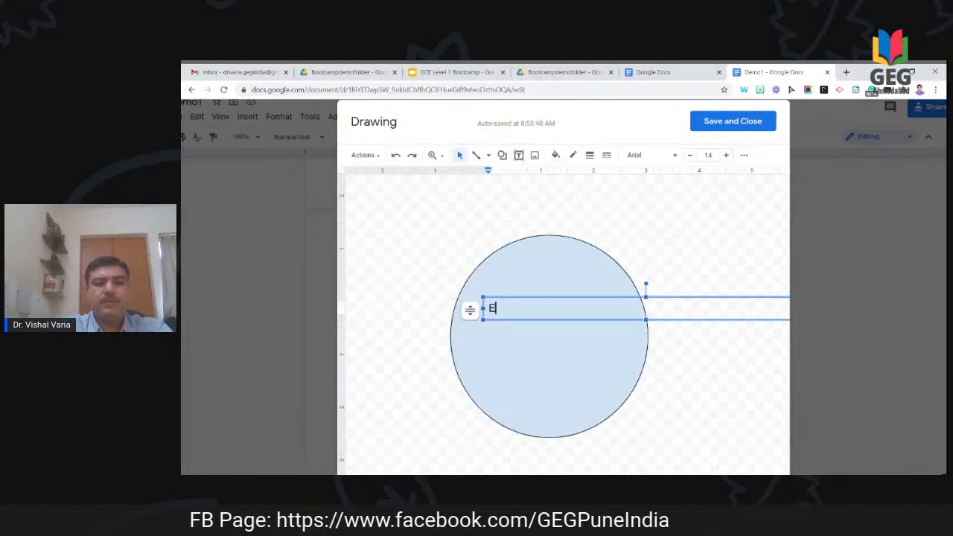
{"action": "type", "text": "lcom"}
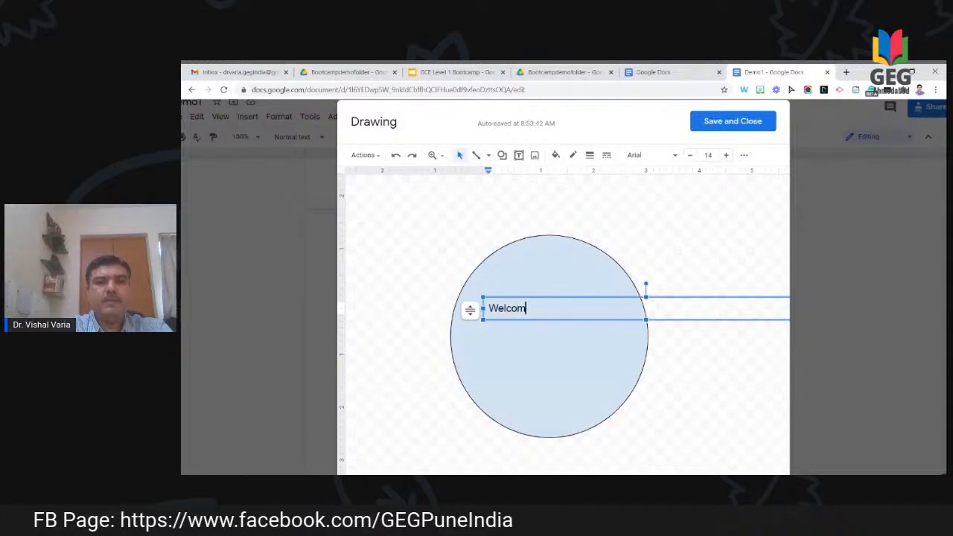
{"action": "type", "text": "e to Bootcamp"}
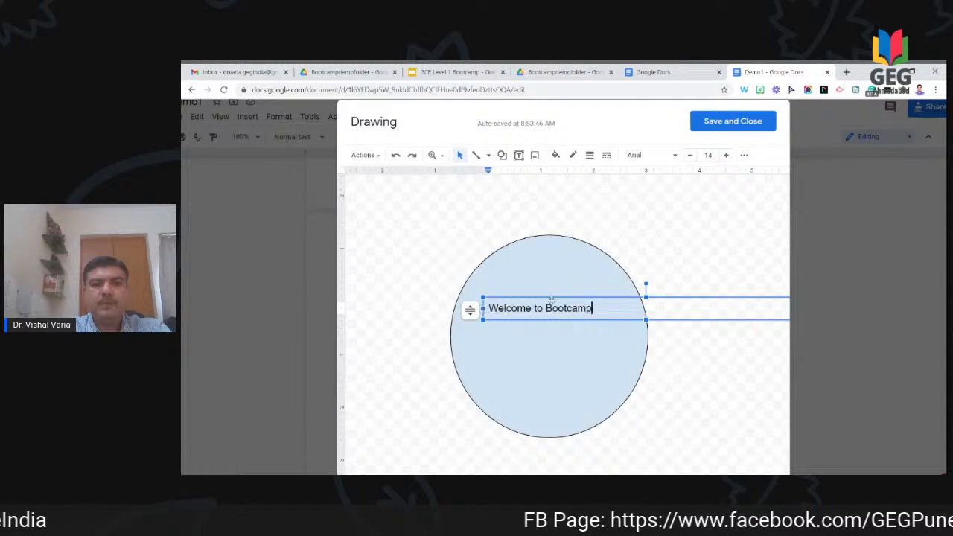
{"action": "left_click", "coordinate": [680, 251]}
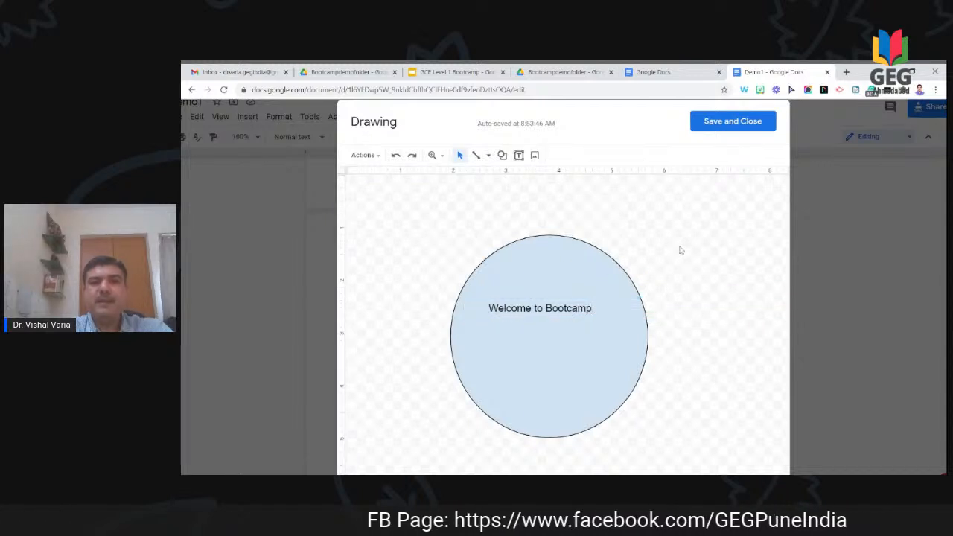
{"action": "left_click", "coordinate": [731, 125]}
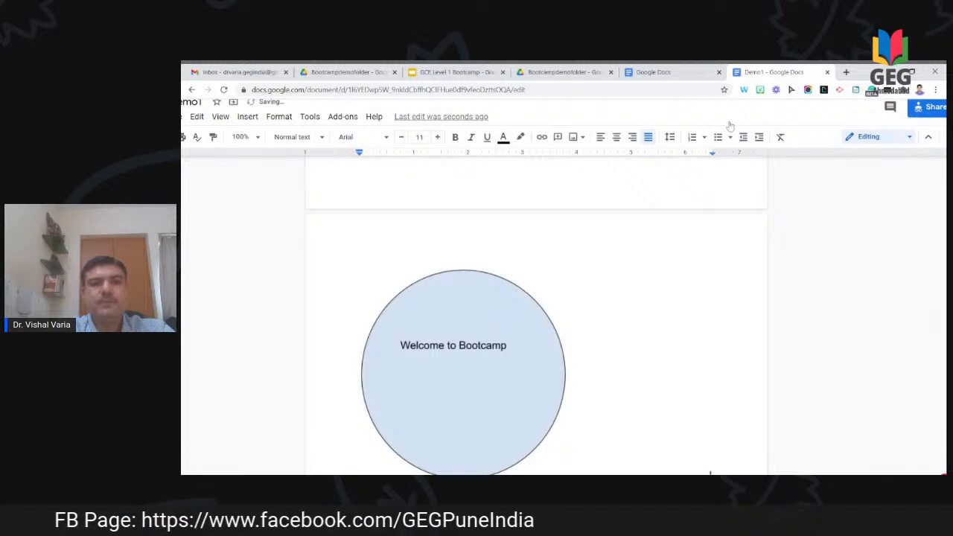
{"action": "scroll", "coordinate": [443, 321], "scroll_direction": "down", "scroll_amount": 3}
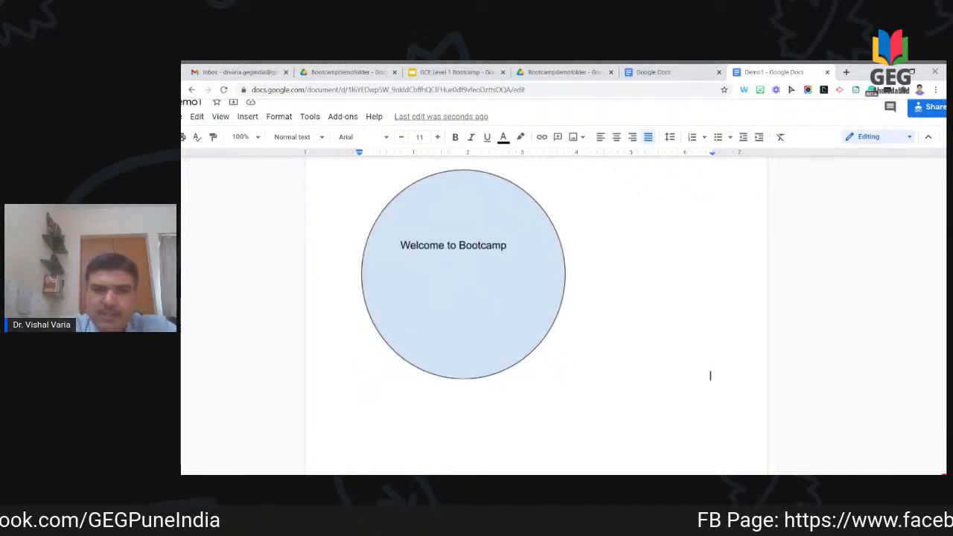
{"action": "scroll", "coordinate": [711, 376], "scroll_direction": "up", "scroll_amount": 1}
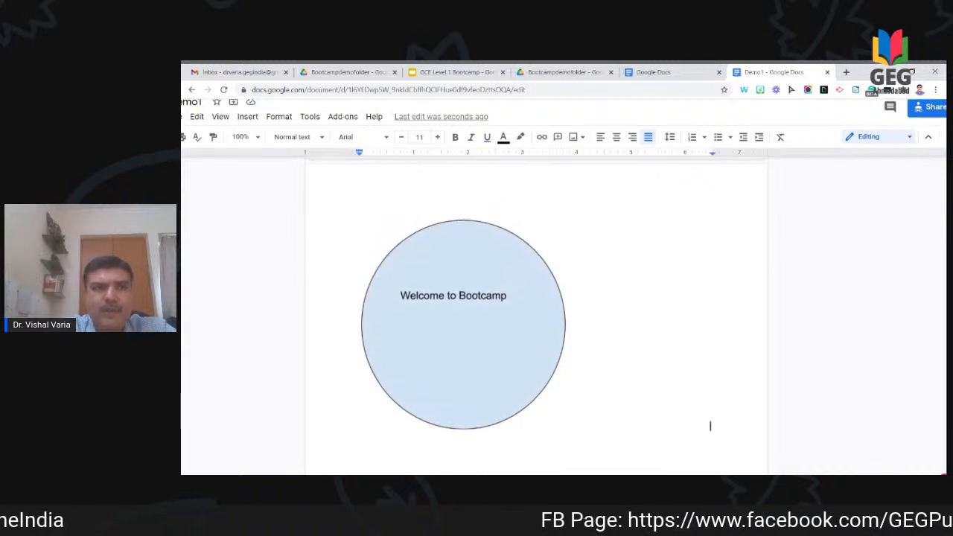
{"action": "left_click", "coordinate": [248, 117]}
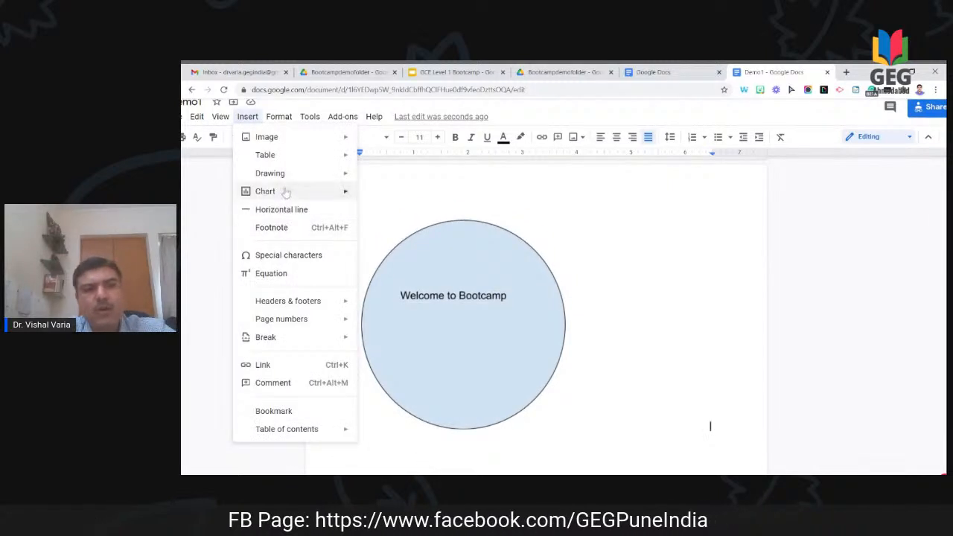
{"action": "mouse_move", "coordinate": [285, 192]}
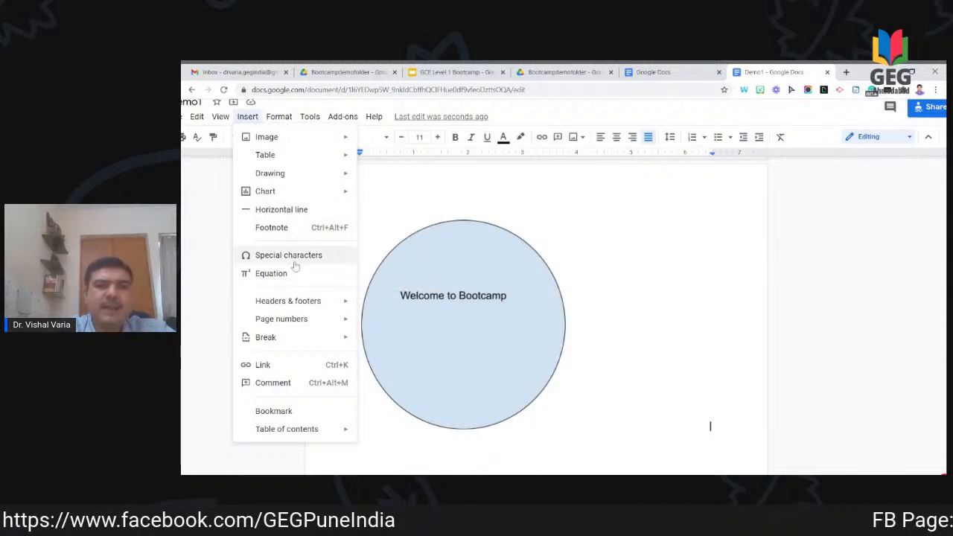
{"action": "mouse_move", "coordinate": [299, 309]}
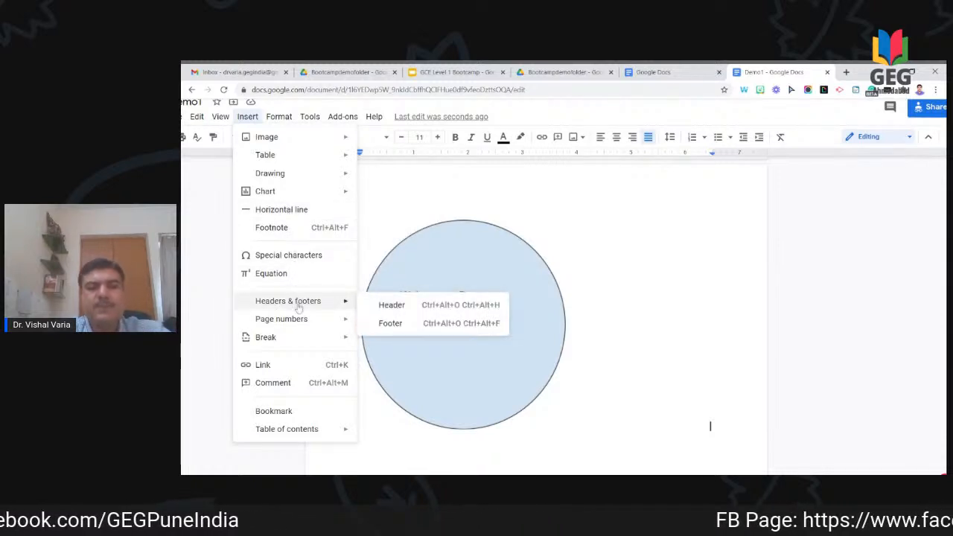
{"action": "mouse_move", "coordinate": [315, 328]}
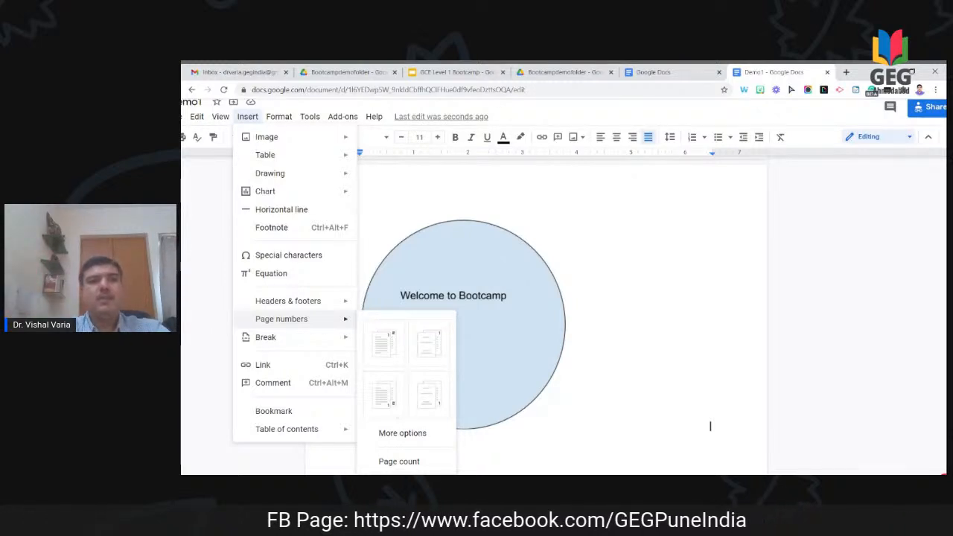
{"action": "left_click", "coordinate": [302, 119]}
{"action": "mouse_move", "coordinate": [281, 120]}
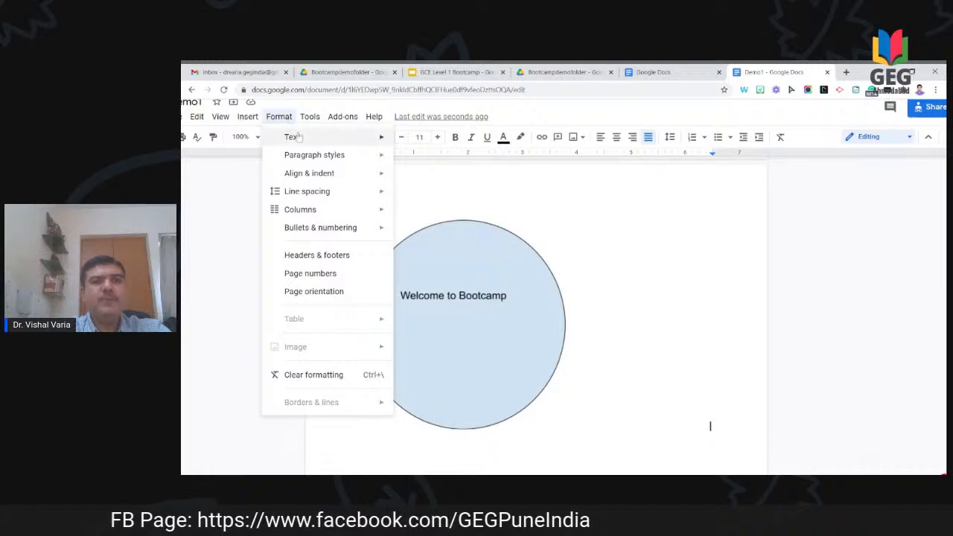
{"action": "mouse_move", "coordinate": [336, 154]}
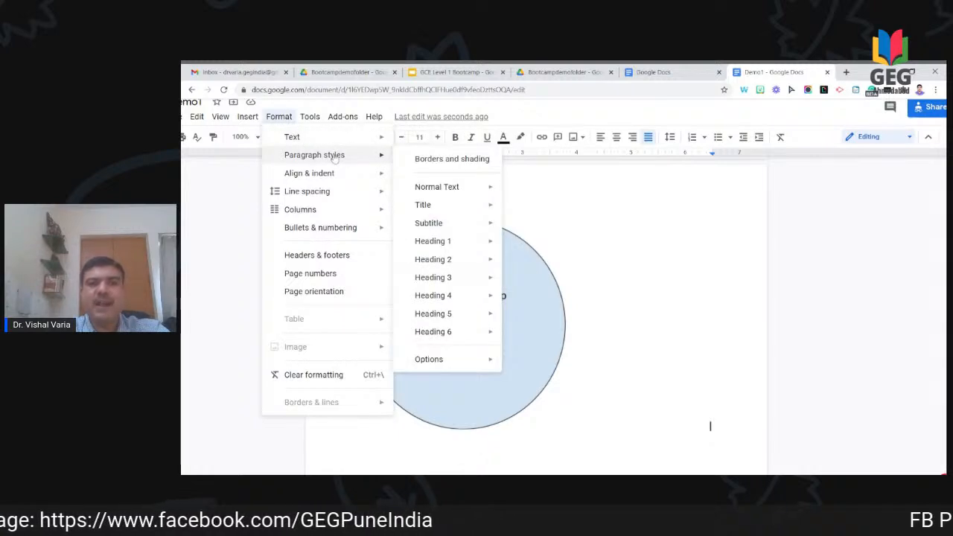
{"action": "mouse_move", "coordinate": [469, 224]}
{"action": "key", "text": "Escape"}
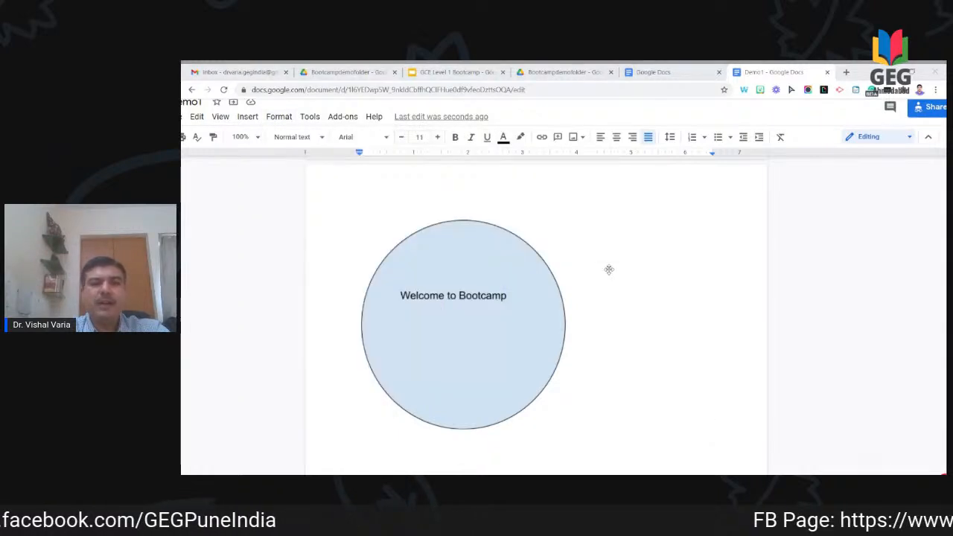
Step: Add a 'Para 1' label on a new line below the circle drawing
{"action": "left_click", "coordinate": [707, 426]}
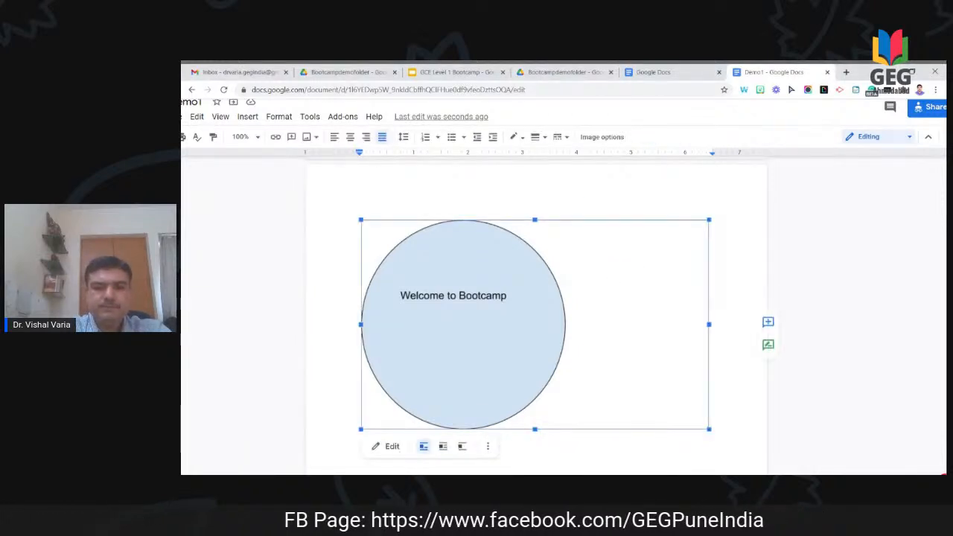
{"action": "left_click", "coordinate": [710, 426]}
{"action": "key", "text": "Return"}
{"action": "key", "text": "Return"}
{"action": "key", "text": "Return"}
{"action": "key", "text": "Return"}
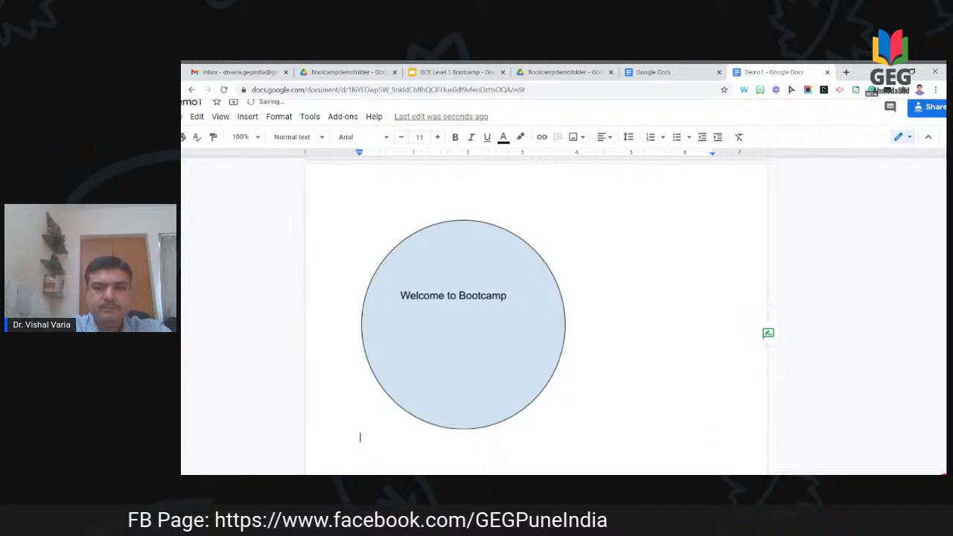
{"action": "scroll", "coordinate": [536, 313], "scroll_direction": "down", "scroll_amount": 2}
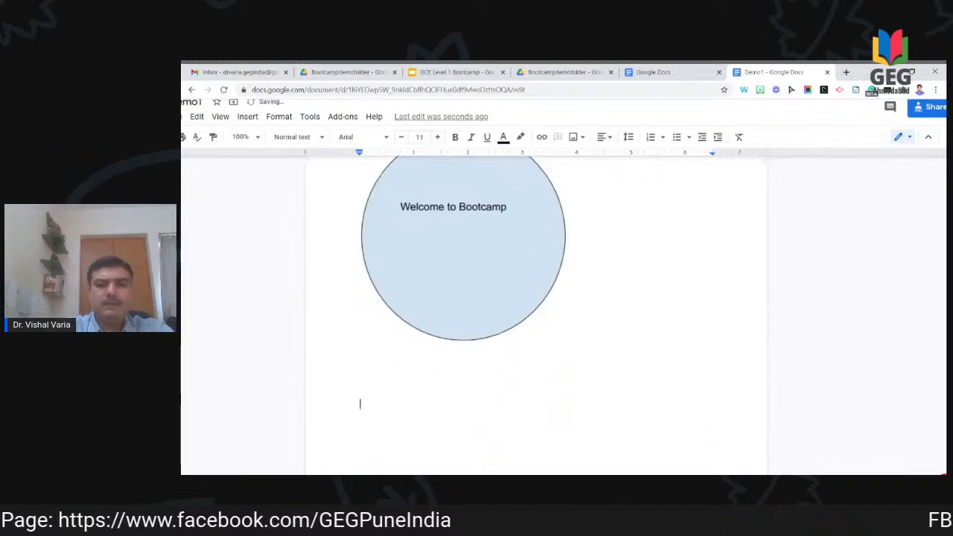
{"action": "type", "text": "Thi i"}
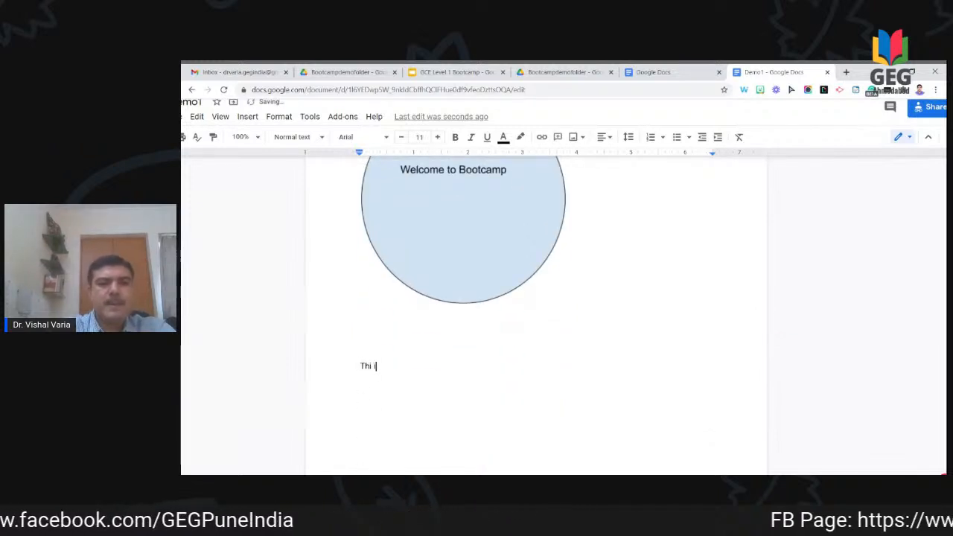
{"action": "key", "text": "BackSpace"}
{"action": "key", "text": "BackSpace"}
{"action": "type", "text": "Para 1"}
{"action": "key", "text": "Return"}
Step: Type 'This is para1. This is para1' and paste copies to fill nine lines
{"action": "type", "text": "This is para"}
{"action": "key", "text": "BackSpace"}
{"action": "type", "text": "1. thi "}
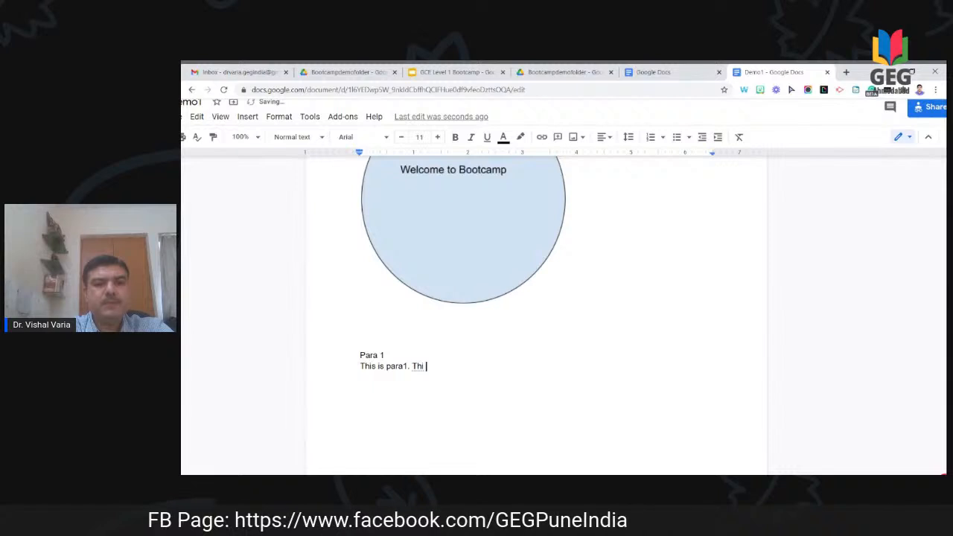
{"action": "type", "text": "s is para"}
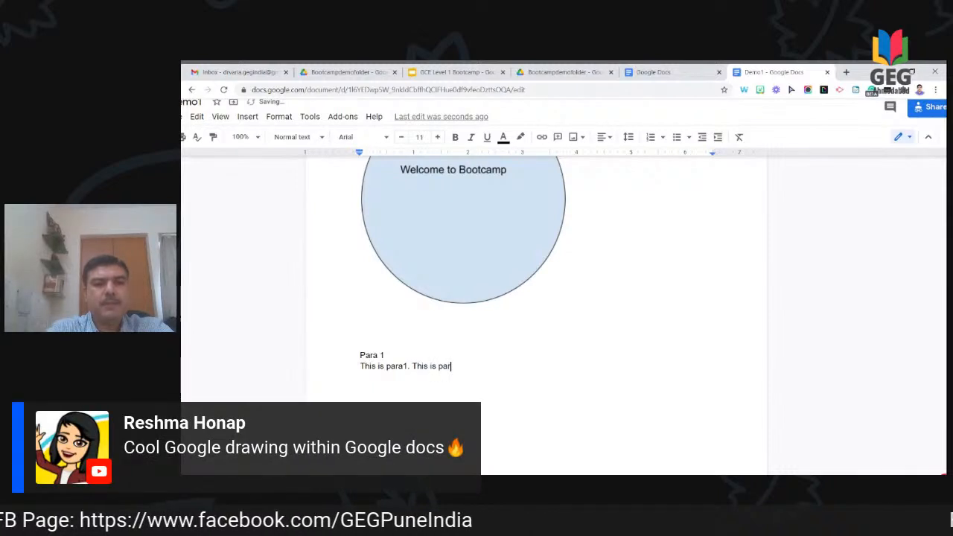
{"action": "key", "text": "shift+Left"}
{"action": "key", "text": "shift+Left"}
{"action": "key", "text": "shift+Left"}
{"action": "key", "text": "shift+Left"}
{"action": "key", "text": "shift+Left"}
{"action": "key", "text": "shift+Left"}
{"action": "key", "text": "shift+Left"}
{"action": "key", "text": "shift+Left"}
{"action": "key", "text": "shift+Left"}
{"action": "key", "text": "shift+Left"}
{"action": "key", "text": "shift+Left"}
{"action": "key", "text": "shift+Left"}
{"action": "key", "text": "shift+Left"}
{"action": "key", "text": "shift+Left"}
{"action": "key", "text": "shift+Left"}
{"action": "key", "text": "shift+Left"}
{"action": "key", "text": "shift+Left"}
{"action": "key", "text": "shift+Left"}
{"action": "key", "text": "shift+Left"}
{"action": "key", "text": "shift+Left"}
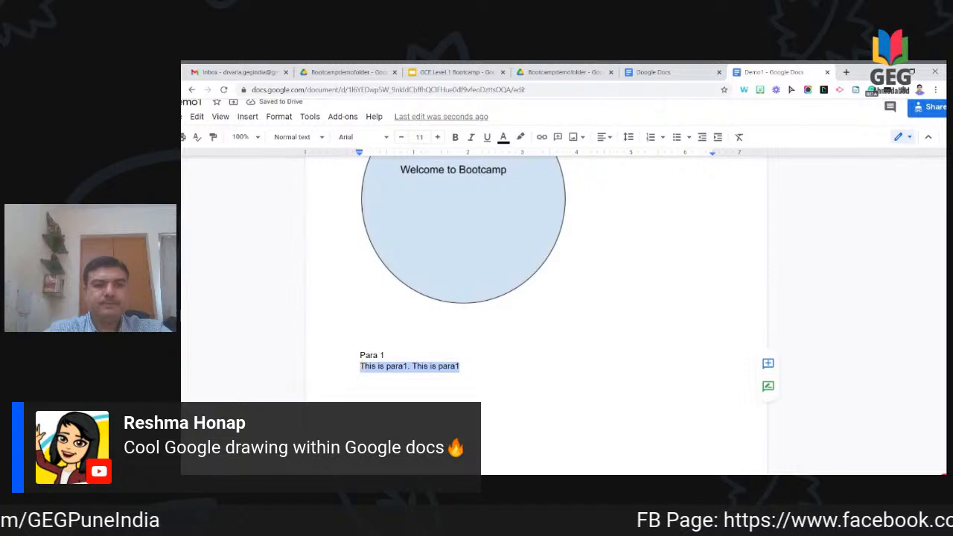
{"action": "key", "text": "Right"}
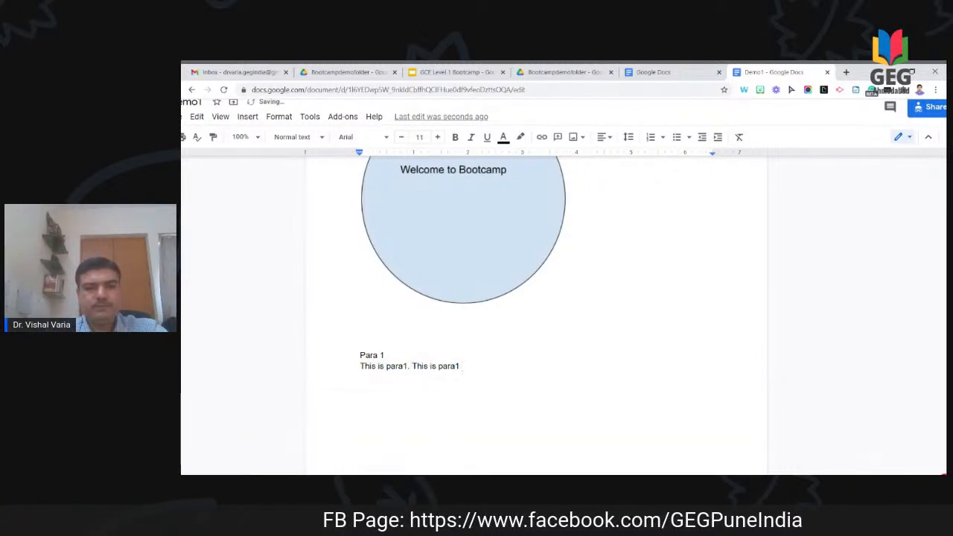
{"action": "key", "text": "ctrl+v"}
{"action": "key", "text": "ctrl+v"}
{"action": "key", "text": "ctrl+v"}
{"action": "key", "text": "ctrl+v"}
{"action": "key", "text": "ctrl+v"}
{"action": "key", "text": "ctrl+v"}
{"action": "key", "text": "ctrl+v"}
{"action": "key", "text": "ctrl+v"}
{"action": "key", "text": "ctrl+v"}
{"action": "key", "text": "ctrl+v"}
{"action": "key", "text": "ctrl+v"}
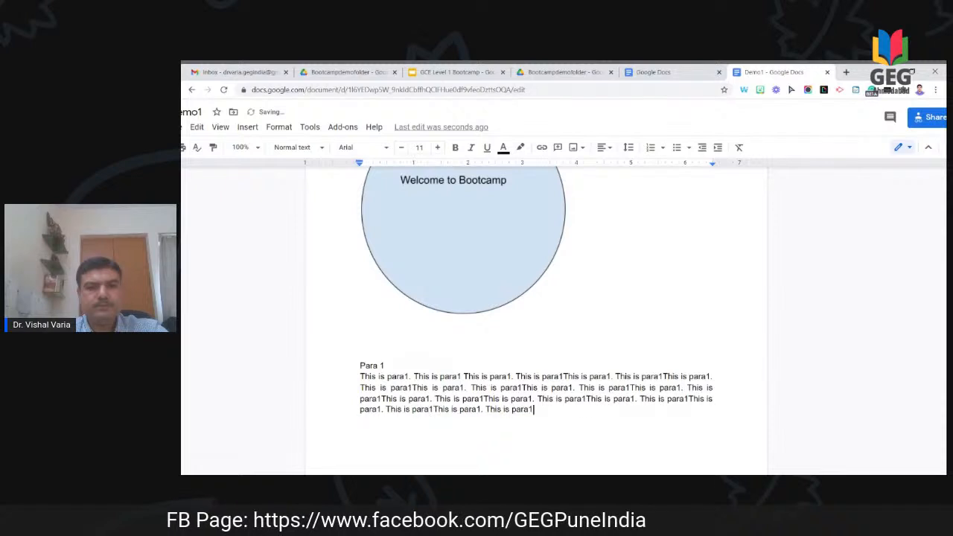
{"action": "key", "text": "ctrl+v"}
{"action": "key", "text": "ctrl+v"}
{"action": "key", "text": "ctrl+v"}
{"action": "key", "text": "ctrl+v"}
{"action": "key", "text": "ctrl+v"}
{"action": "key", "text": "ctrl+v"}
{"action": "key", "text": "ctrl+v"}
{"action": "key", "text": "ctrl+v"}
{"action": "key", "text": "ctrl+v"}
{"action": "key", "text": "ctrl+v"}
{"action": "key", "text": "ctrl+v"}
{"action": "key", "text": "ctrl+v"}
{"action": "key", "text": "ctrl+v"}
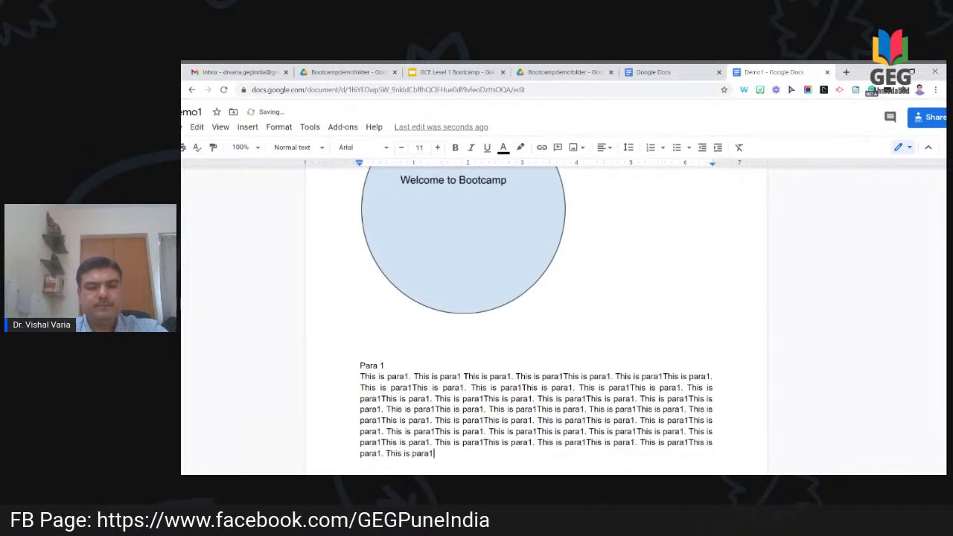
{"action": "key", "text": "ctrl+v"}
{"action": "key", "text": "ctrl+v"}
Step: Add blank lines after the paragraph and begin the next 'Para' label
{"action": "key", "text": "Return"}
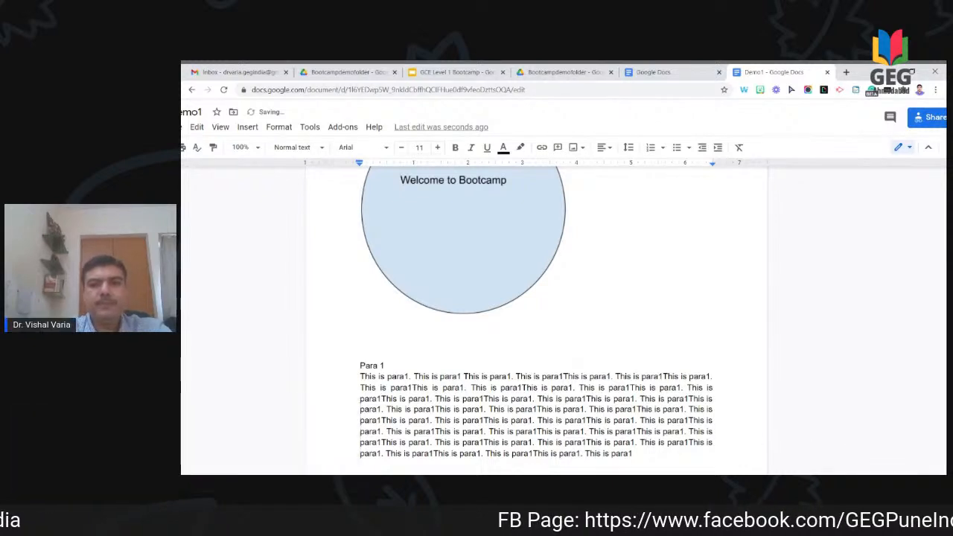
{"action": "key", "text": "Return"}
{"action": "key", "text": "Return"}
{"action": "key", "text": "Return"}
{"action": "key", "text": "Return"}
{"action": "key", "text": "Return"}
{"action": "type", "text": "Para2"}
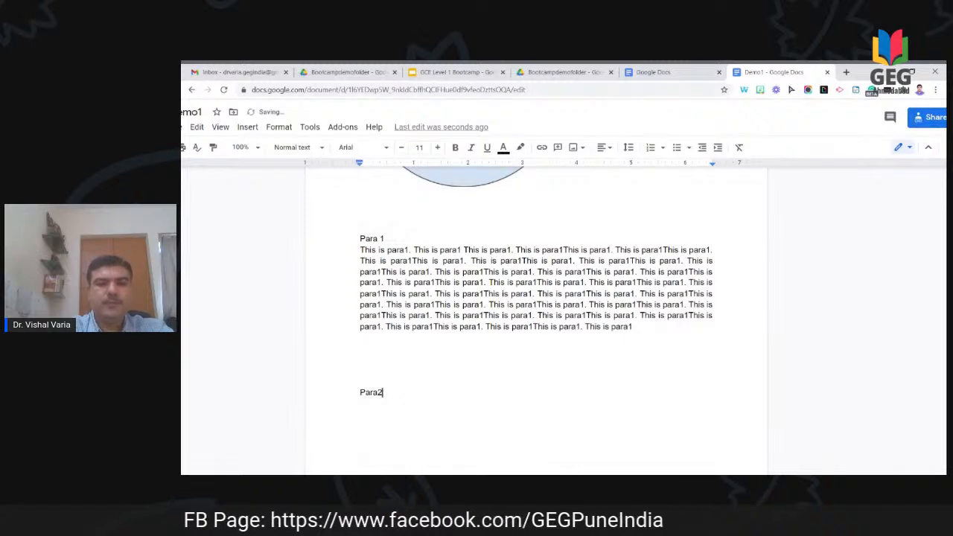
Step: Fix the Para 2 label and build a paragraph of repeated 'This is Para2.' sentences
{"action": "key", "text": "BackSpace"}
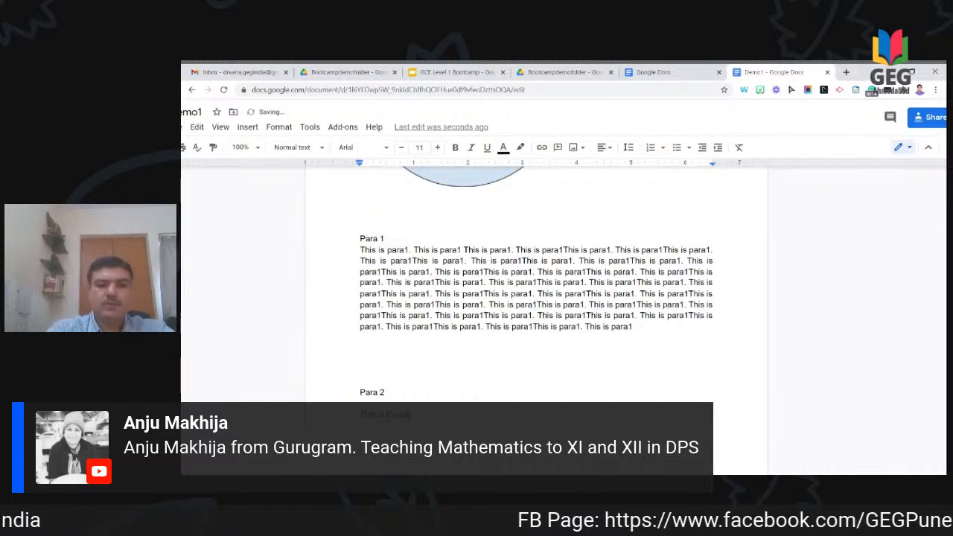
{"action": "key", "text": "shift+Left"}
{"action": "key", "text": "shift+Left"}
{"action": "key", "text": "shift+Left"}
{"action": "key", "text": "shift+Left"}
{"action": "key", "text": "shift+Left"}
{"action": "key", "text": "shift+Left"}
{"action": "key", "text": "shift+Left"}
{"action": "key", "text": "shift+Left"}
{"action": "key", "text": "shift+Left"}
{"action": "key", "text": "shift+Left"}
{"action": "key", "text": "shift+Left"}
{"action": "key", "text": "shift+Left"}
{"action": "key", "text": "shift+Left"}
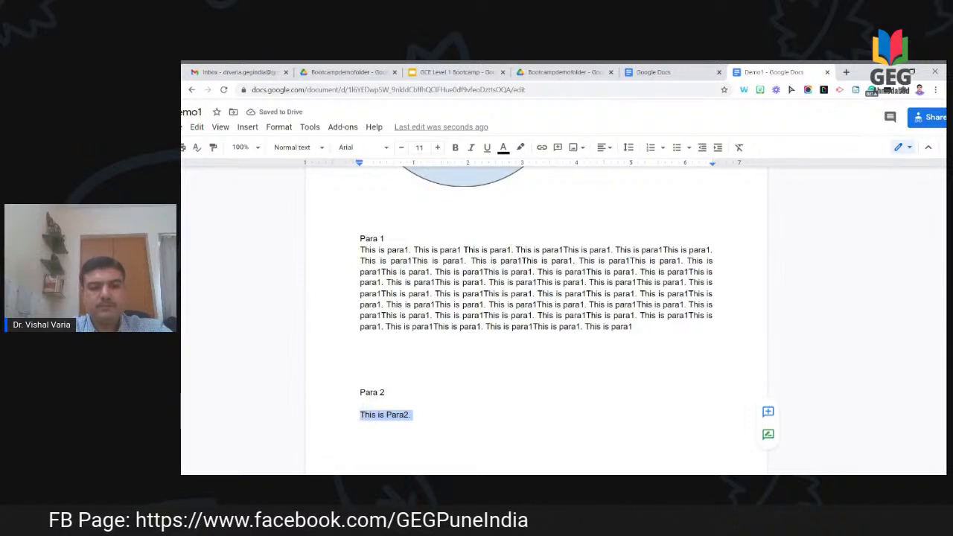
{"action": "key", "text": "ctrl+c"}
{"action": "key", "text": "Right"}
{"action": "key", "text": "ctrl+v"}
{"action": "key", "text": "ctrl+v"}
{"action": "key", "text": "ctrl+v"}
{"action": "key", "text": "ctrl+v"}
{"action": "key", "text": "ctrl+v"}
{"action": "key", "text": "ctrl+v"}
{"action": "key", "text": "ctrl+v"}
{"action": "key", "text": "ctrl+v"}
{"action": "key", "text": "ctrl+v"}
{"action": "key", "text": "ctrl+v"}
{"action": "key", "text": "ctrl+v"}
{"action": "key", "text": "ctrl+v"}
{"action": "key", "text": "ctrl+v"}
{"action": "key", "text": "ctrl+v"}
{"action": "key", "text": "ctrl+v"}
{"action": "key", "text": "ctrl+v"}
{"action": "key", "text": "ctrl+v"}
{"action": "key", "text": "ctrl+v"}
{"action": "key", "text": "ctrl+v"}
{"action": "key", "text": "ctrl+v"}
{"action": "key", "text": "ctrl+v"}
{"action": "key", "text": "ctrl+v"}
{"action": "key", "text": "ctrl+v"}
{"action": "key", "text": "ctrl+v"}
{"action": "key", "text": "ctrl+v"}
{"action": "key", "text": "ctrl+v"}
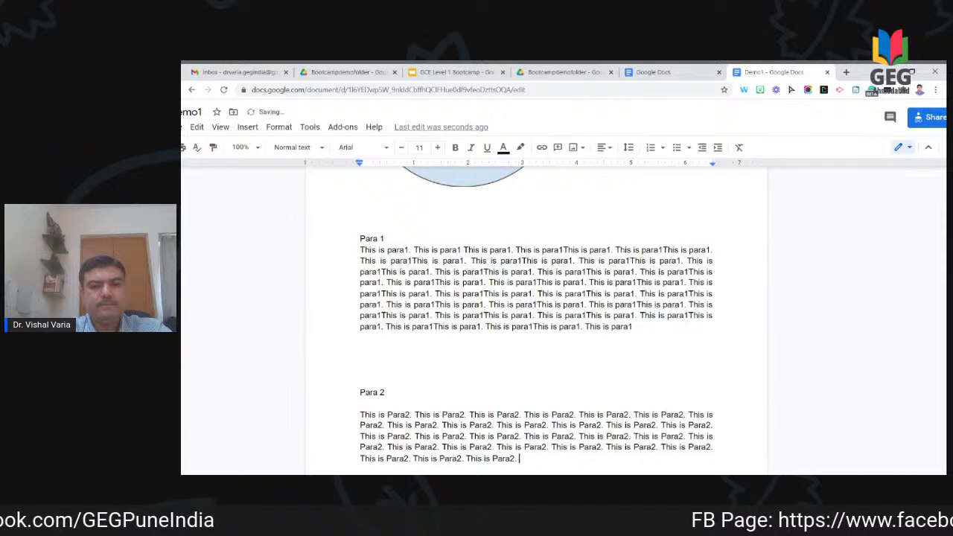
{"action": "key", "text": "ctrl+v"}
{"action": "key", "text": "ctrl+v"}
{"action": "key", "text": "ctrl+v"}
{"action": "key", "text": "ctrl+v"}
{"action": "key", "text": "ctrl+v"}
{"action": "key", "text": "ctrl+v"}
{"action": "key", "text": "ctrl+v"}
{"action": "key", "text": "ctrl+v"}
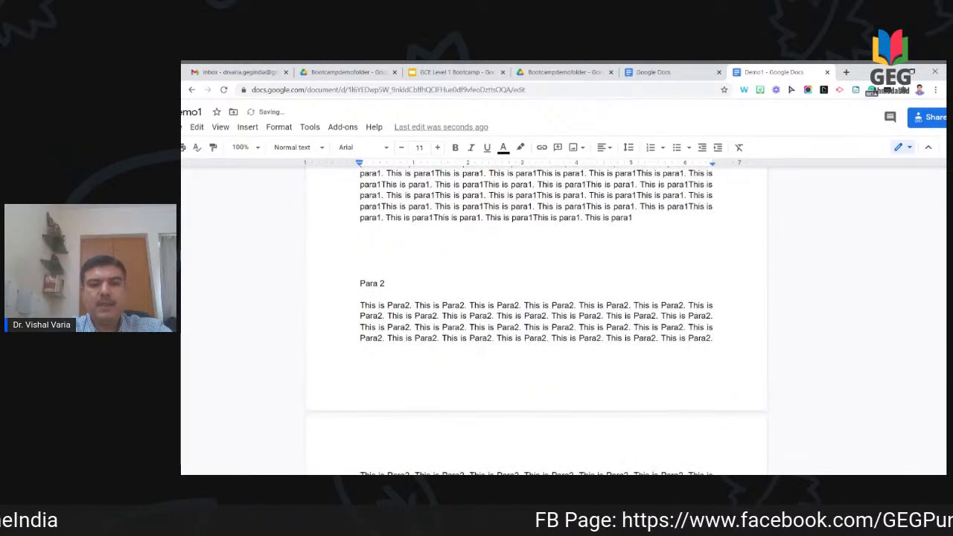
Step: Add a Para 3 label followed by more pasted 'This is Para2.' sentences
{"action": "key", "text": "Return"}
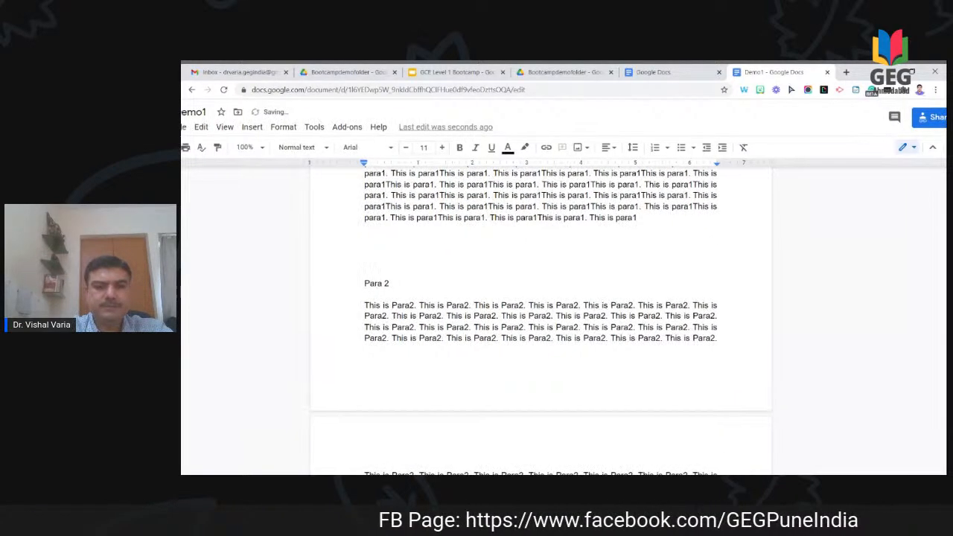
{"action": "scroll", "coordinate": [541, 321], "scroll_direction": "down", "scroll_amount": 3}
{"action": "key", "text": "Return"}
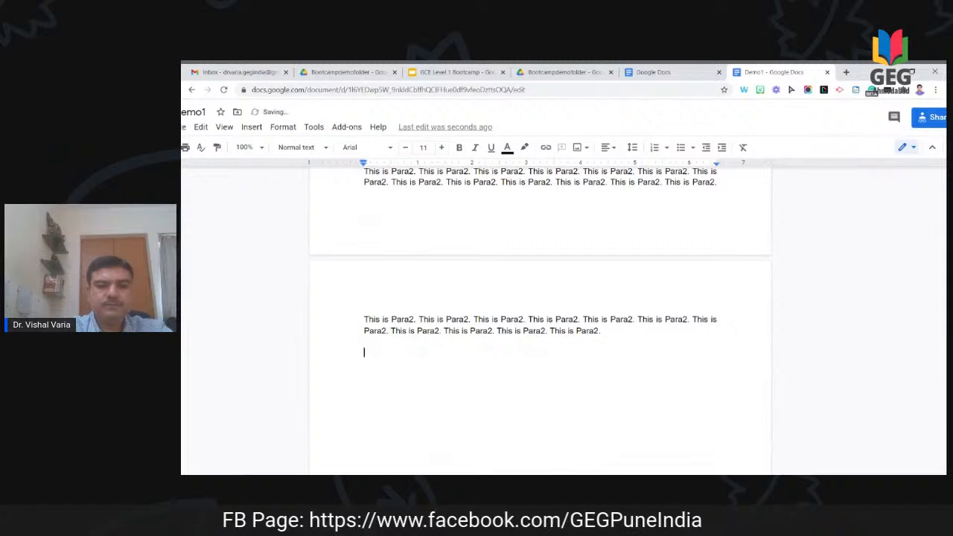
{"action": "type", "text": "Para 2"}
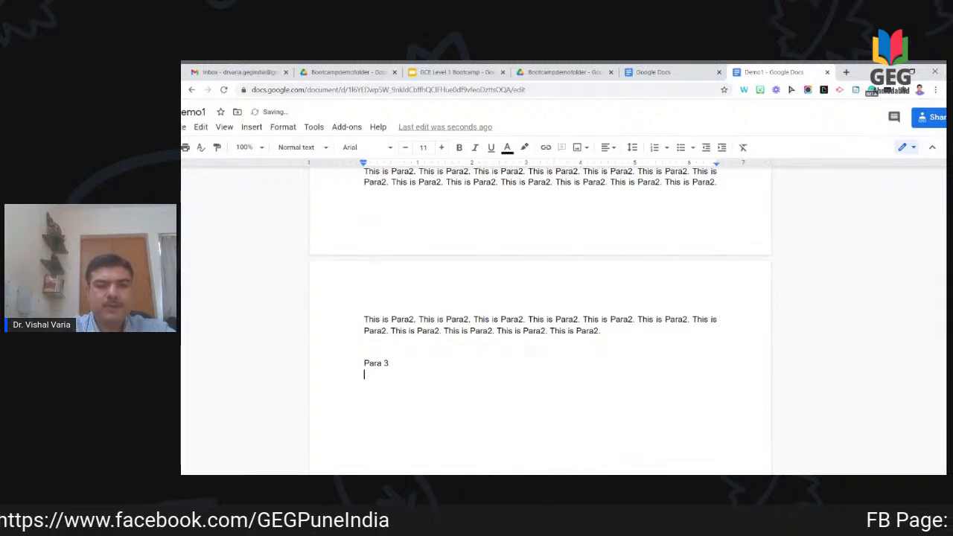
{"action": "key", "text": "ctrl+v"}
{"action": "key", "text": "ctrl+v"}
{"action": "key", "text": "ctrl+v"}
{"action": "key", "text": "ctrl+v"}
{"action": "key", "text": "ctrl+v"}
{"action": "key", "text": "ctrl+v"}
{"action": "key", "text": "ctrl+v"}
{"action": "key", "text": "ctrl+v"}
{"action": "key", "text": "ctrl+v"}
{"action": "key", "text": "ctrl+v"}
{"action": "key", "text": "ctrl+v"}
{"action": "key", "text": "ctrl+v"}
{"action": "key", "text": "ctrl+v"}
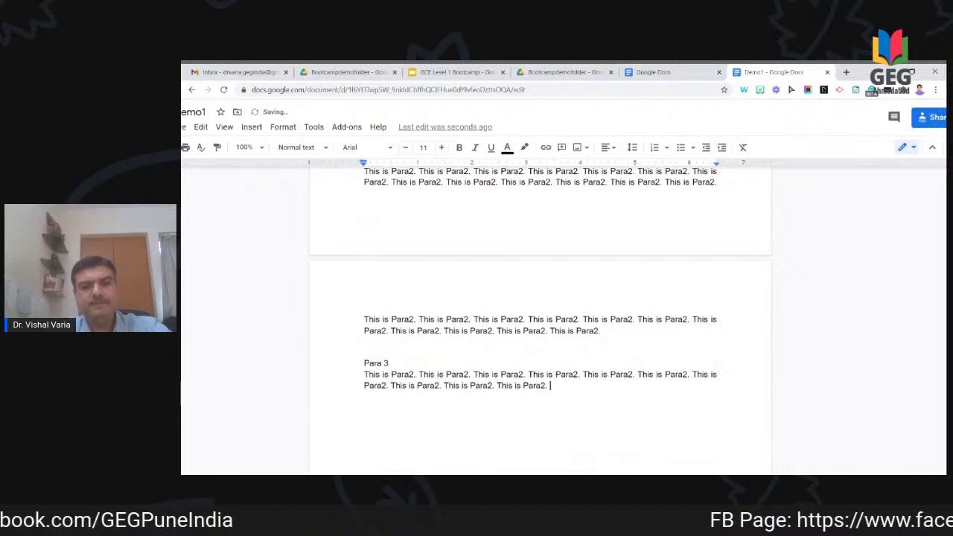
{"action": "key", "text": "ctrl+v"}
{"action": "key", "text": "ctrl+v"}
{"action": "key", "text": "ctrl+v"}
{"action": "key", "text": "ctrl+v"}
{"action": "key", "text": "ctrl+v"}
{"action": "key", "text": "ctrl+v"}
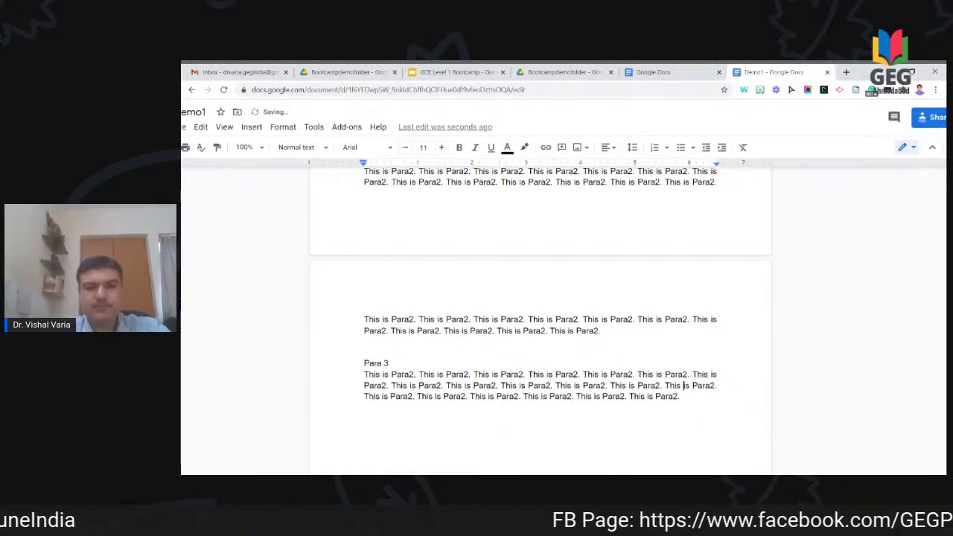
{"action": "scroll", "coordinate": [684, 194], "scroll_direction": "up", "scroll_amount": 5}
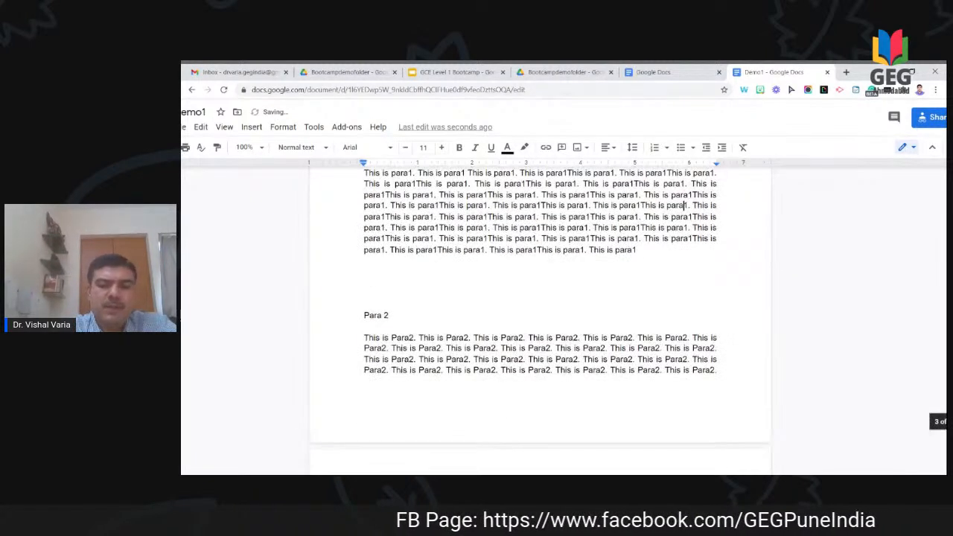
{"action": "scroll", "coordinate": [389, 205], "scroll_direction": "up", "scroll_amount": 1}
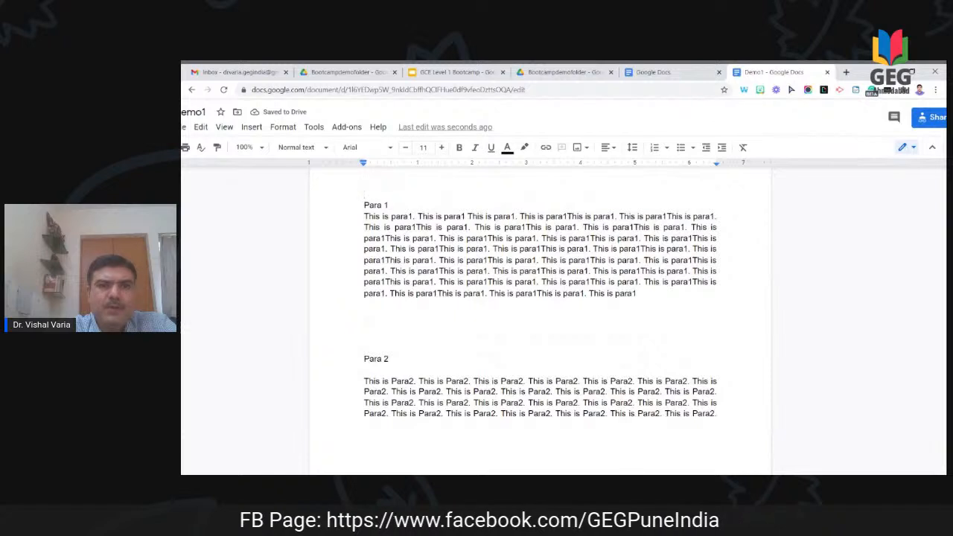
{"action": "left_click_drag", "start_coordinate": [389, 205], "coordinate": [370, 205]}
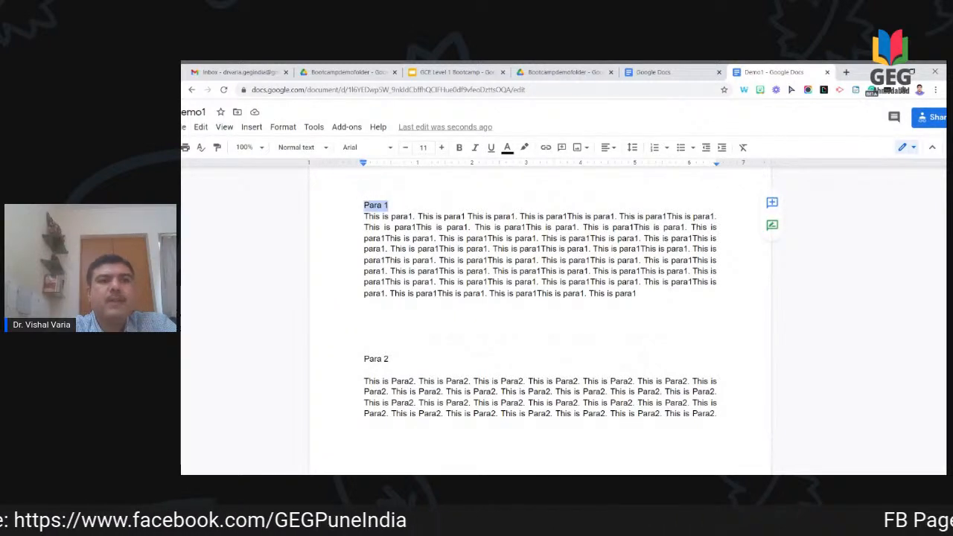
Step: Apply Heading 1 to the Para 1 label via Format > Paragraph styles
{"action": "left_click", "coordinate": [283, 127]}
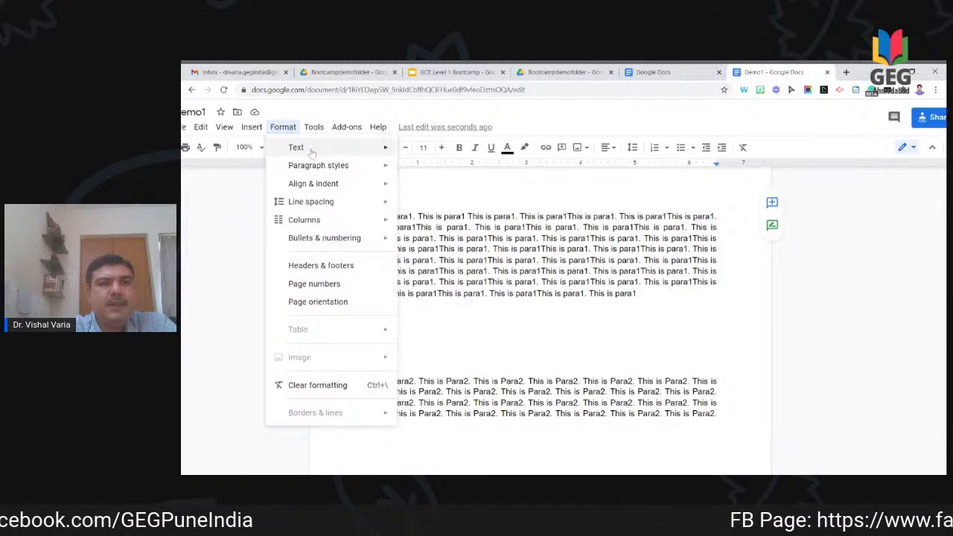
{"action": "mouse_move", "coordinate": [320, 167]}
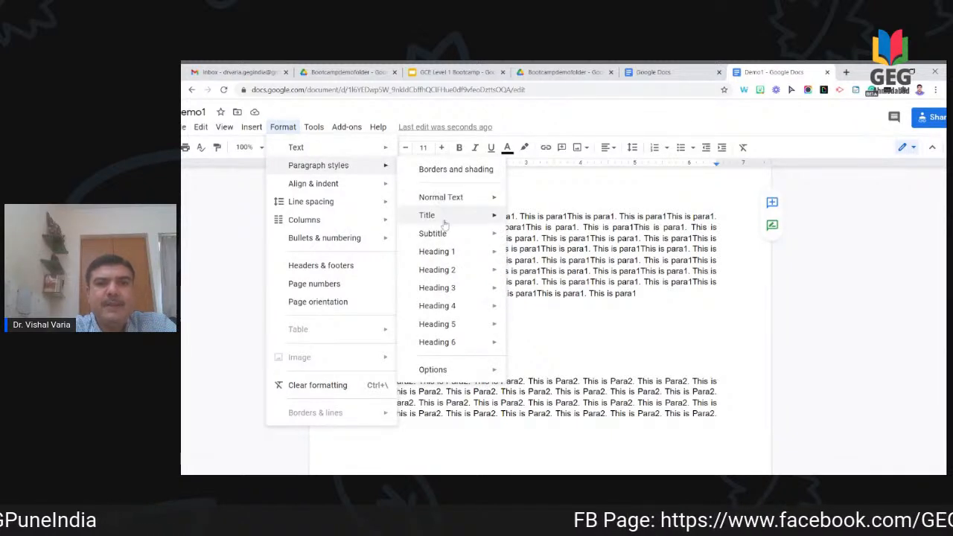
{"action": "mouse_move", "coordinate": [452, 252]}
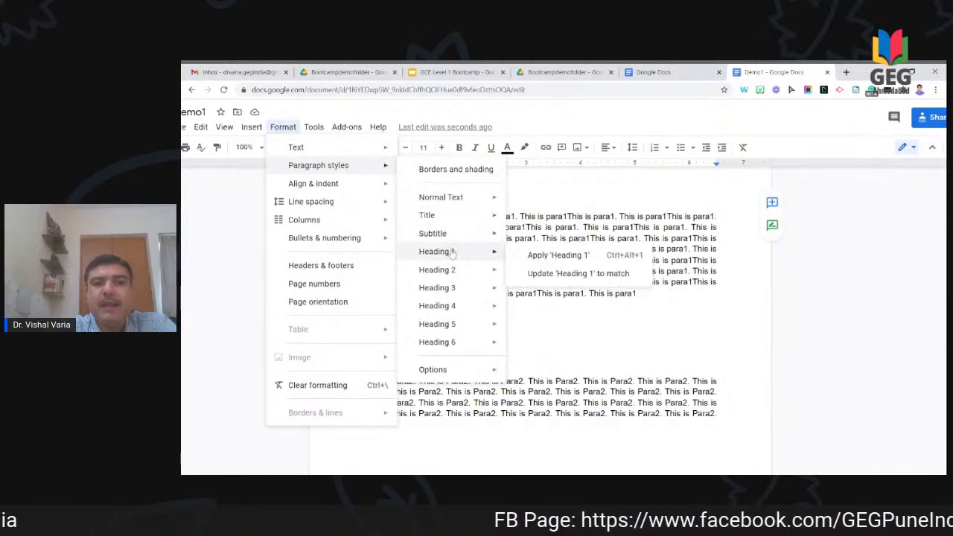
{"action": "left_click", "coordinate": [530, 257]}
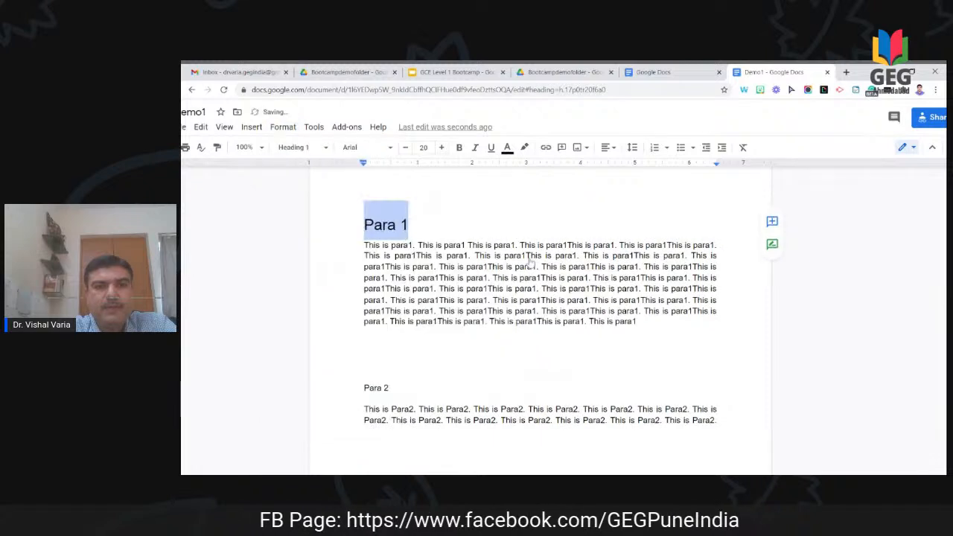
Step: Make the Para 2 and Para 3 labels Heading 1 using the style dropdown
{"action": "left_click", "coordinate": [389, 388]}
{"action": "left_click_drag", "start_coordinate": [389, 388], "coordinate": [364, 388]}
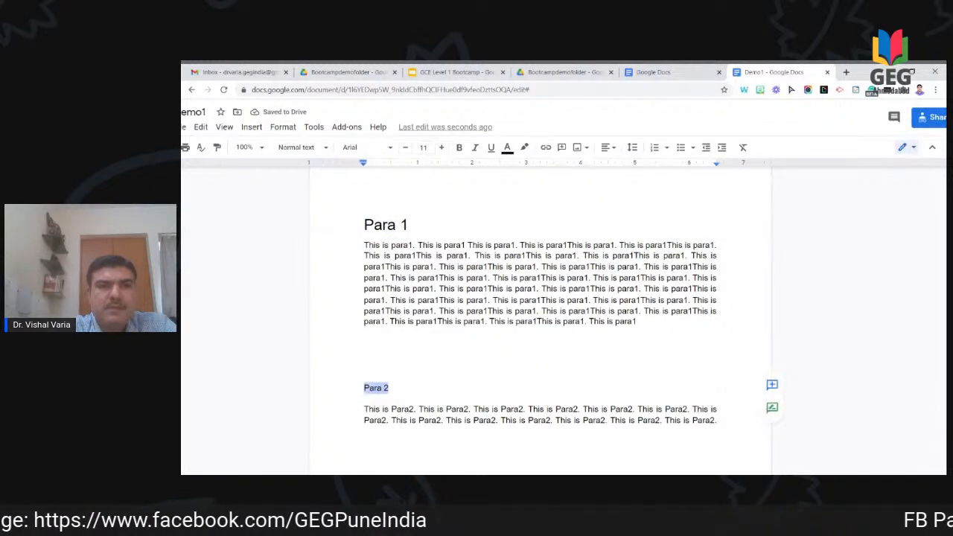
{"action": "left_click", "coordinate": [302, 146]}
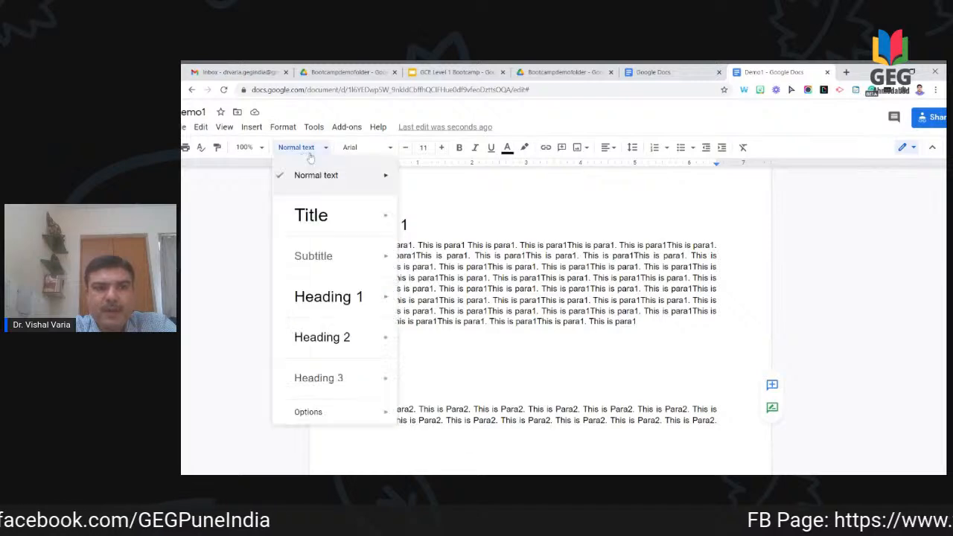
{"action": "left_click", "coordinate": [356, 314]}
{"action": "scroll", "coordinate": [355, 314], "scroll_direction": "down", "scroll_amount": 3}
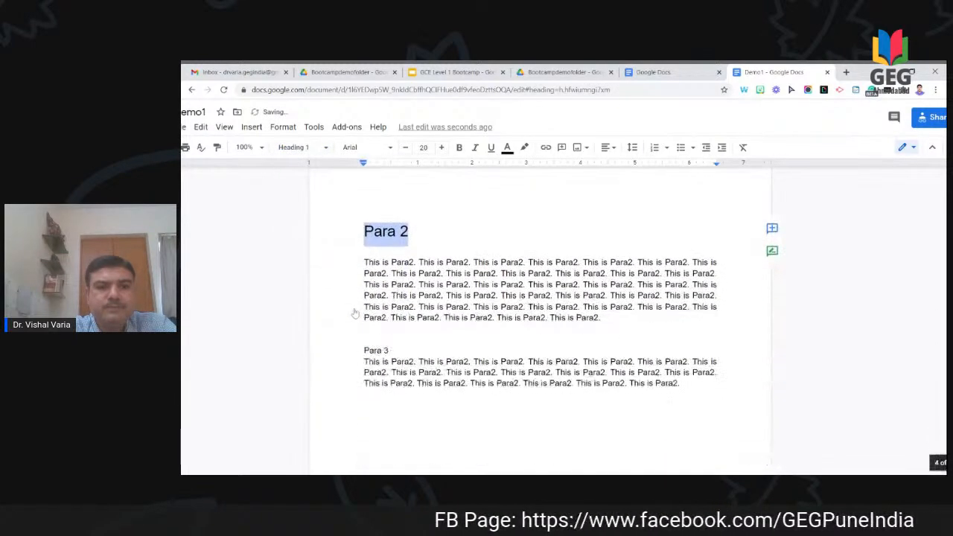
{"action": "left_click", "coordinate": [389, 350]}
{"action": "left_click_drag", "start_coordinate": [389, 350], "coordinate": [377, 350]}
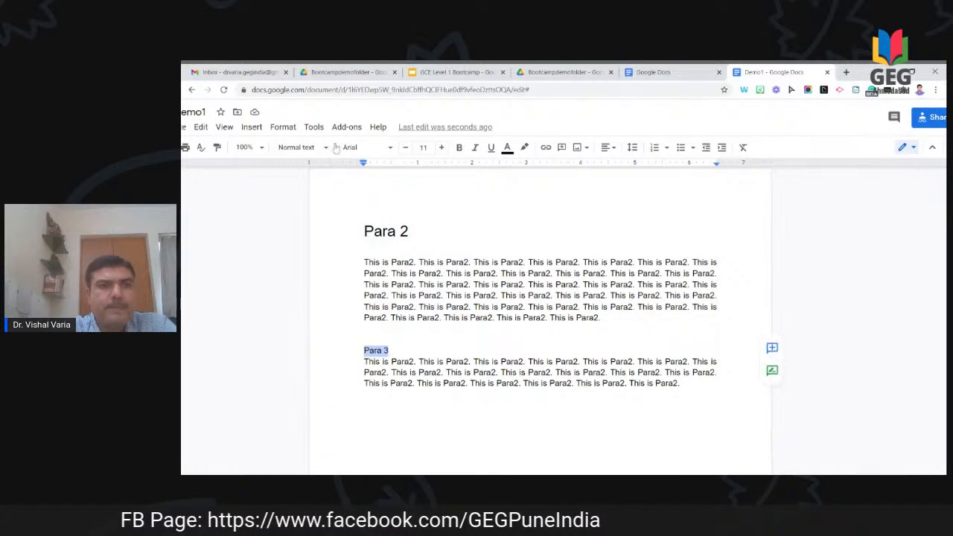
{"action": "left_click", "coordinate": [313, 148]}
{"action": "mouse_move", "coordinate": [355, 338]}
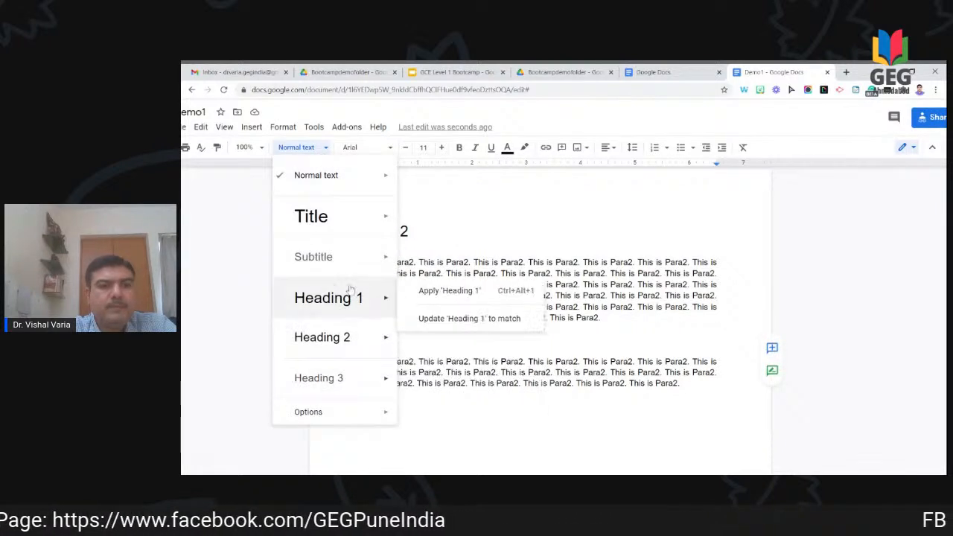
{"action": "left_click", "coordinate": [351, 298]}
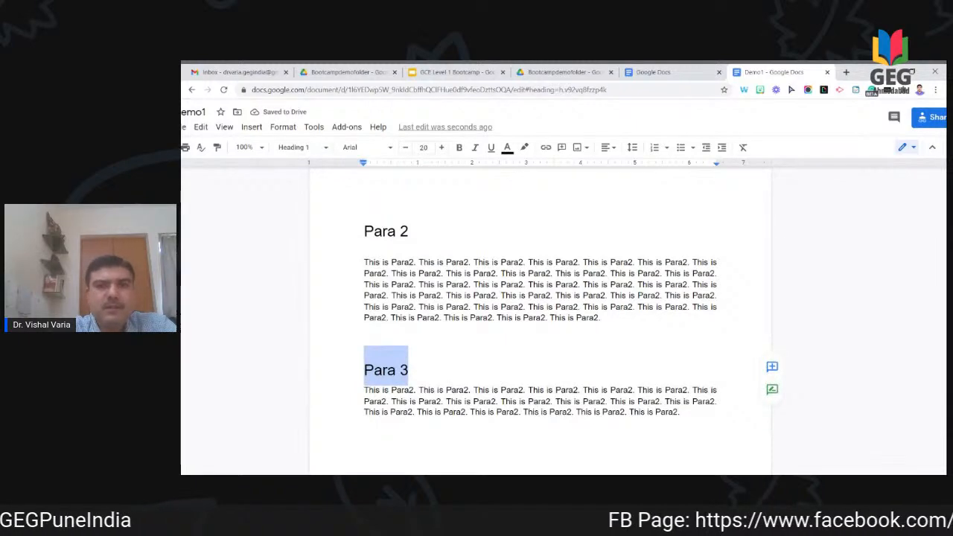
{"action": "scroll", "coordinate": [540, 298], "scroll_direction": "down", "scroll_amount": 2}
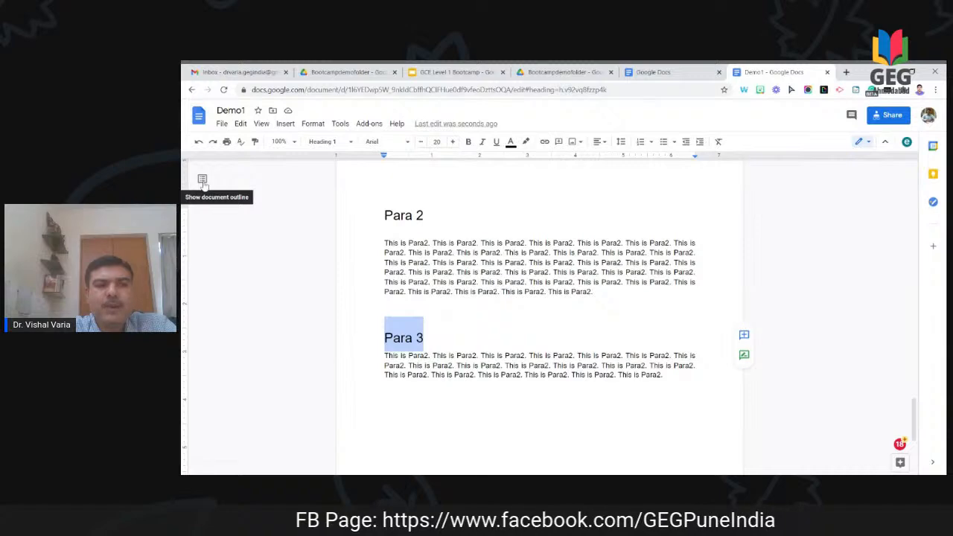
Step: Show the document outline and jump between its Para 1 and Para 2 entries
{"action": "left_click", "coordinate": [202, 180]}
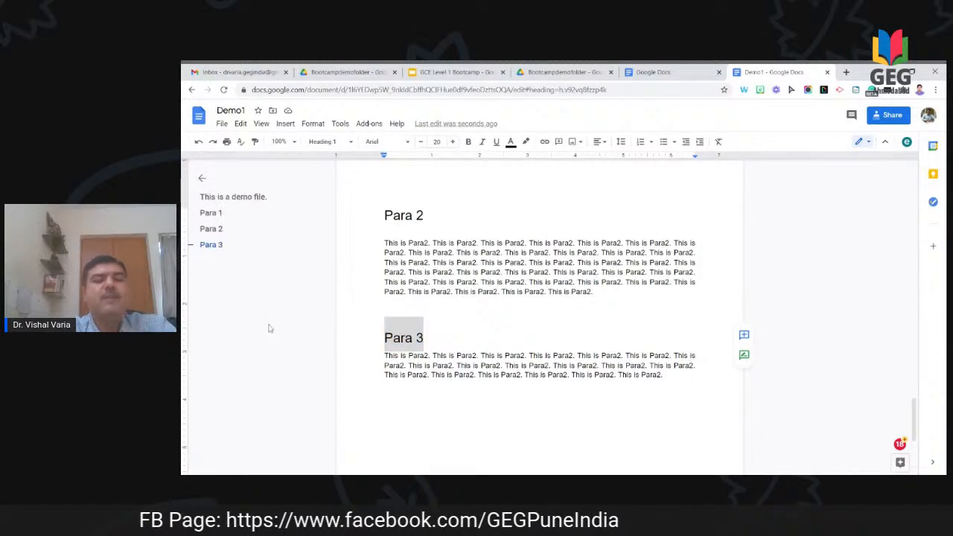
{"action": "left_click", "coordinate": [233, 215]}
{"action": "scroll", "coordinate": [540, 317], "scroll_direction": "up", "scroll_amount": 20}
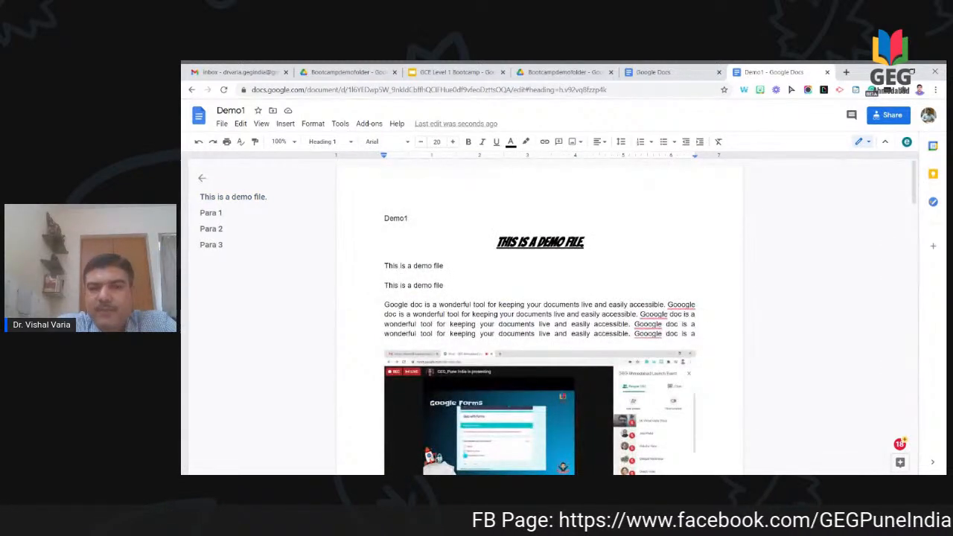
{"action": "left_click", "coordinate": [215, 216]}
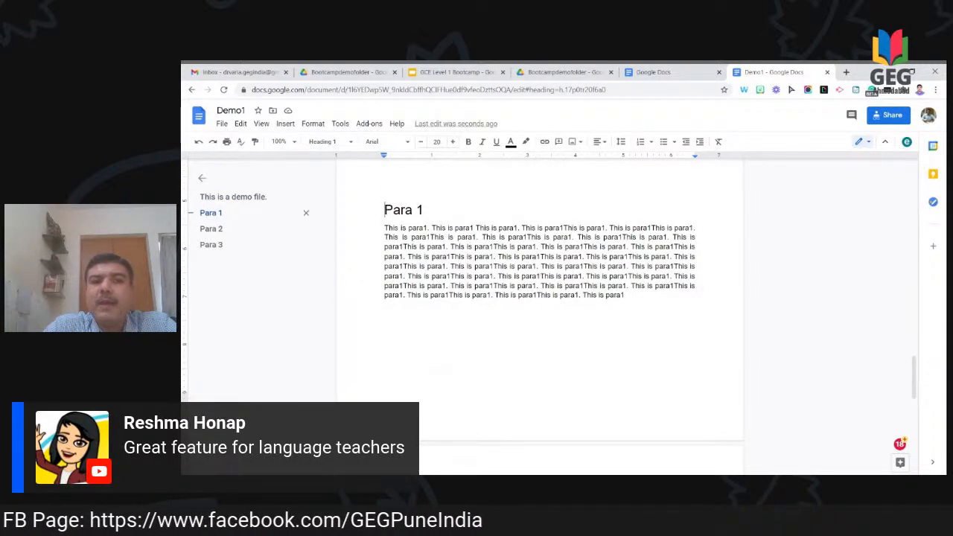
{"action": "key", "text": "Up"}
{"action": "key", "text": "Up"}
{"action": "key", "text": "Up"}
{"action": "key", "text": "Up"}
{"action": "key", "text": "Up"}
{"action": "key", "text": "Up"}
{"action": "key", "text": "Up"}
{"action": "key", "text": "Up"}
{"action": "key", "text": "Up"}
{"action": "key", "text": "Up"}
{"action": "key", "text": "Up"}
{"action": "key", "text": "Up"}
{"action": "key", "text": "Up"}
{"action": "key", "text": "Up"}
{"action": "key", "text": "Up"}
{"action": "key", "text": "Up"}
{"action": "key", "text": "Up"}
{"action": "key", "text": "Up"}
{"action": "key", "text": "Up"}
{"action": "key", "text": "Up"}
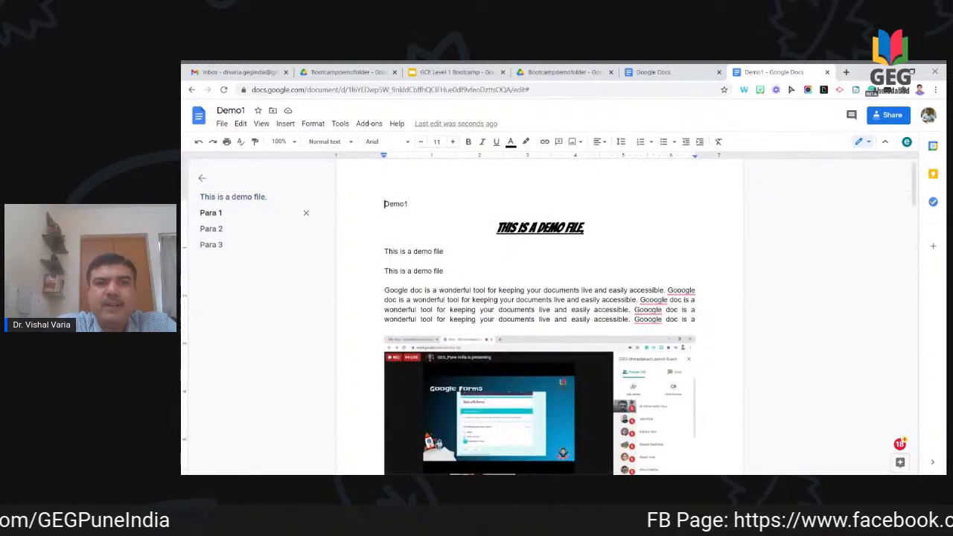
{"action": "left_click", "coordinate": [214, 217]}
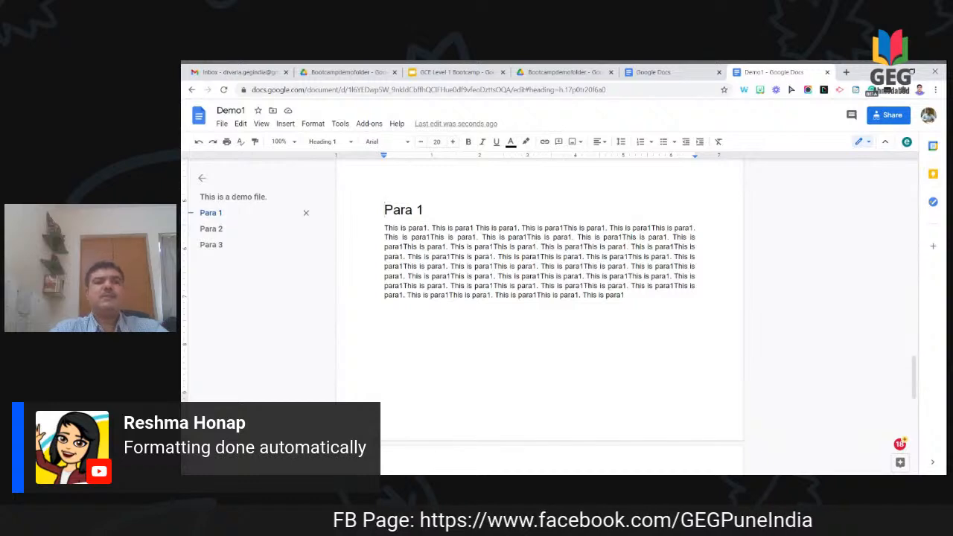
{"action": "left_click", "coordinate": [213, 230]}
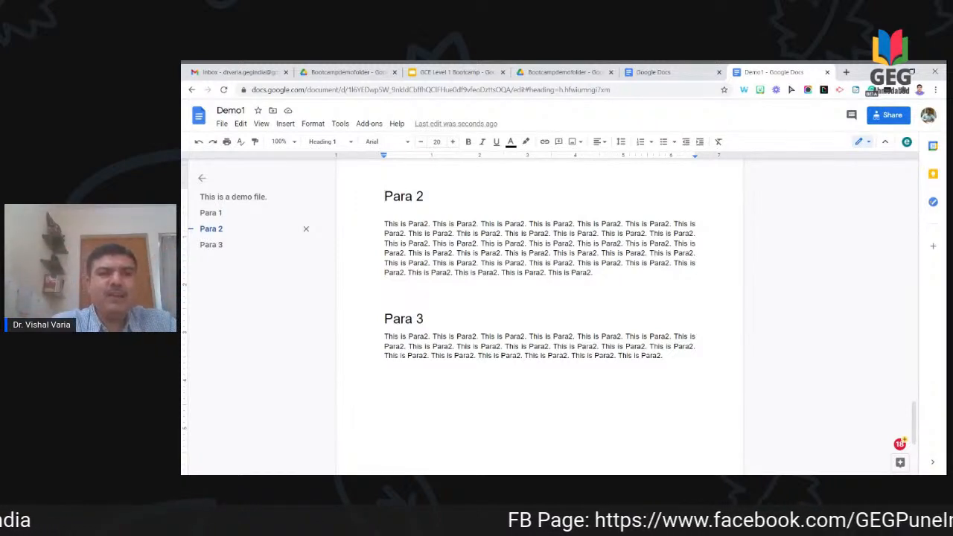
{"action": "left_click", "coordinate": [312, 123]}
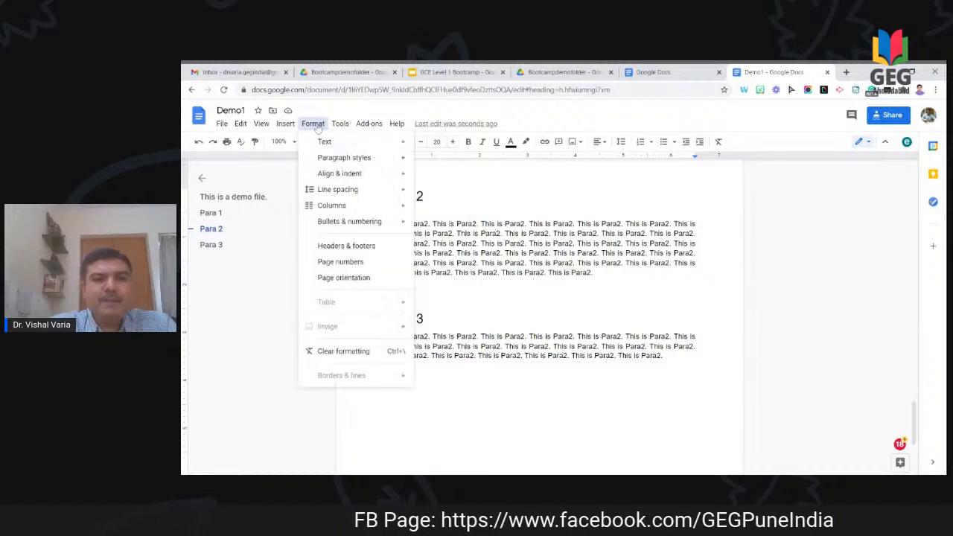
Step: Select the Para 2 body paragraph and set it to the two-column preset
{"action": "mouse_move", "coordinate": [341, 206]}
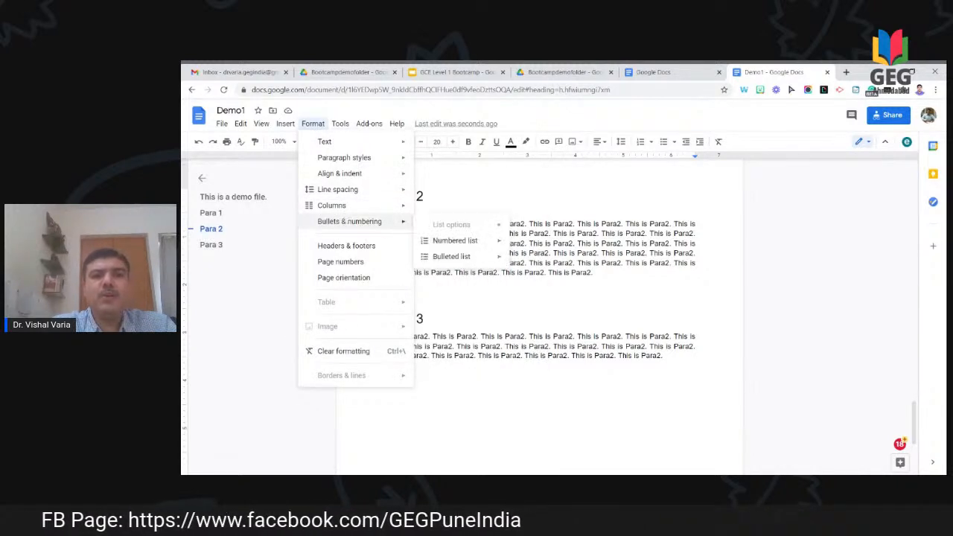
{"action": "left_click", "coordinate": [552, 263]}
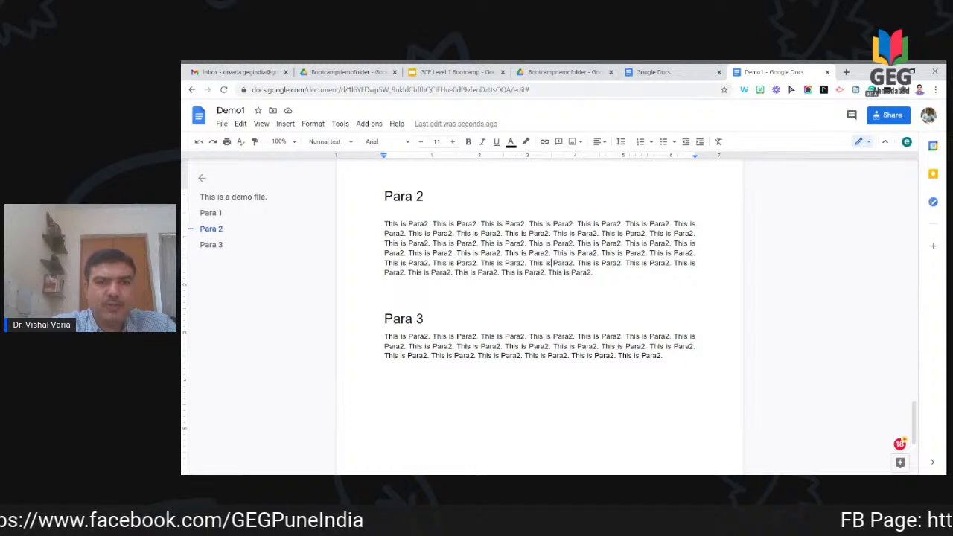
{"action": "key", "text": "shift+Down"}
{"action": "key", "text": "shift+Down"}
{"action": "key", "text": "shift+Down"}
{"action": "key", "text": "shift+Down"}
{"action": "key", "text": "shift+Down"}
{"action": "key", "text": "shift+Down"}
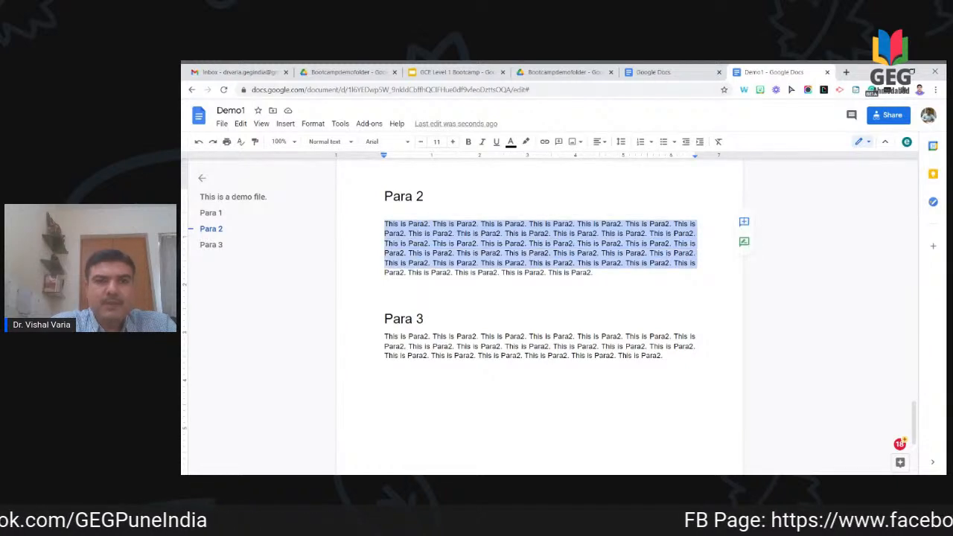
{"action": "left_click", "coordinate": [313, 123]}
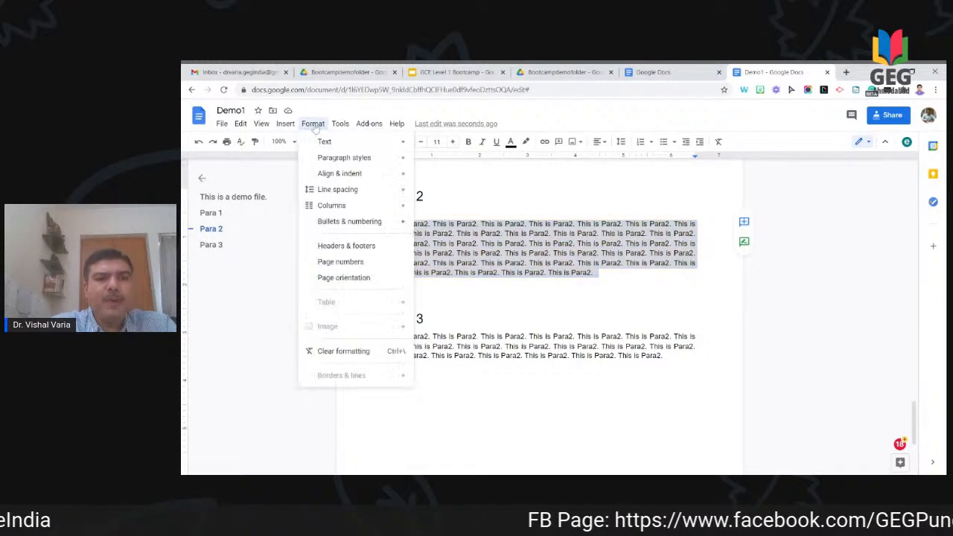
{"action": "mouse_move", "coordinate": [398, 214]}
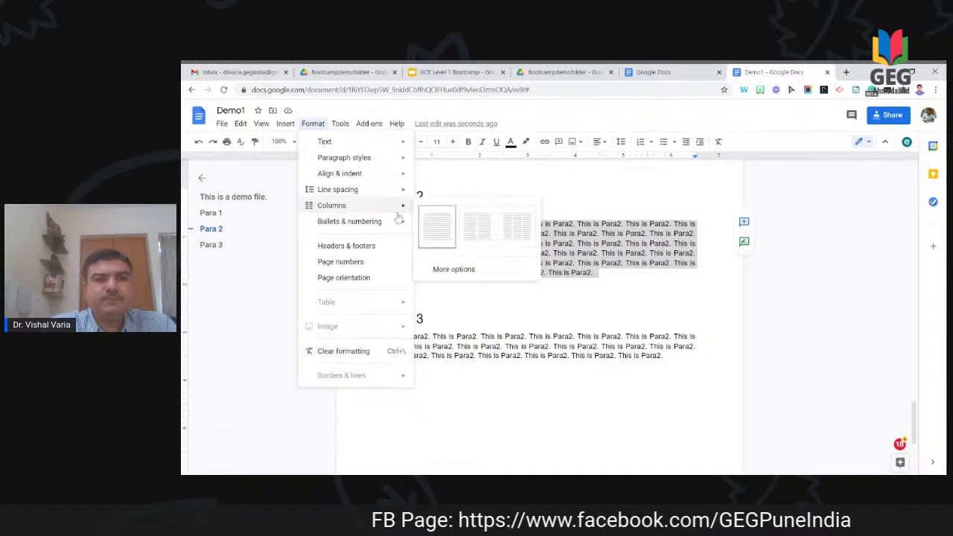
{"action": "left_click", "coordinate": [481, 242]}
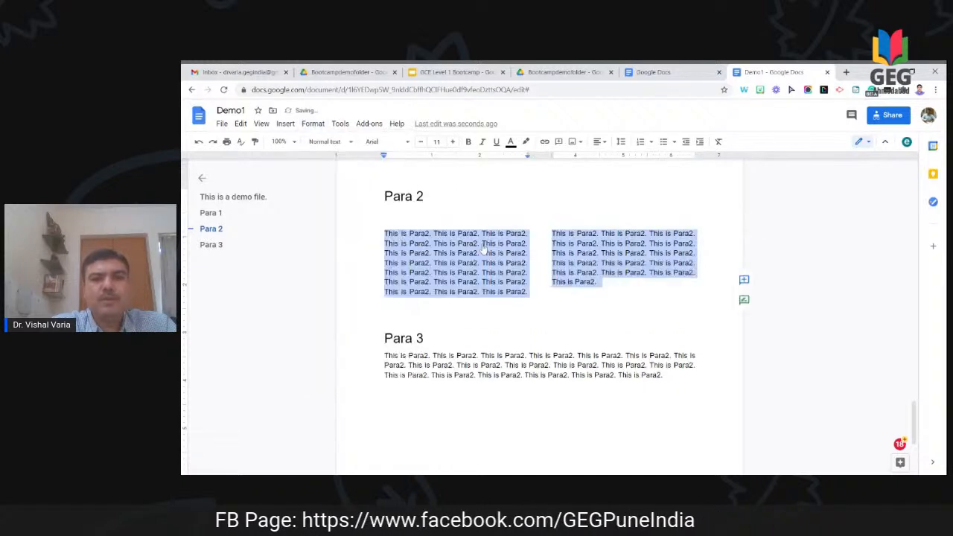
{"action": "left_click", "coordinate": [552, 282]}
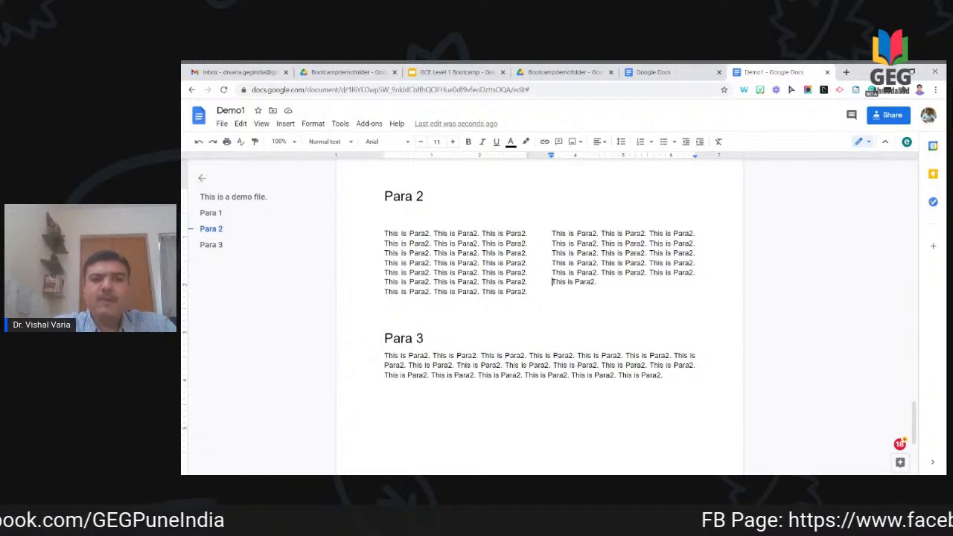
{"action": "scroll", "coordinate": [540, 313], "scroll_direction": "down", "scroll_amount": 3}
{"action": "scroll", "coordinate": [540, 313], "scroll_direction": "up", "scroll_amount": 4}
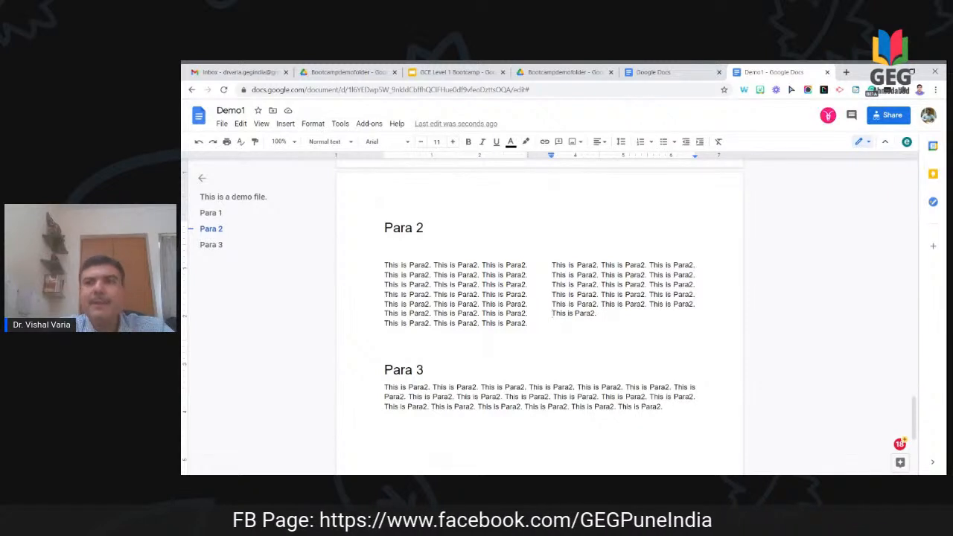
Step: Copy Demo1's view-only share link from the Share dialog and close it
{"action": "left_click", "coordinate": [893, 116]}
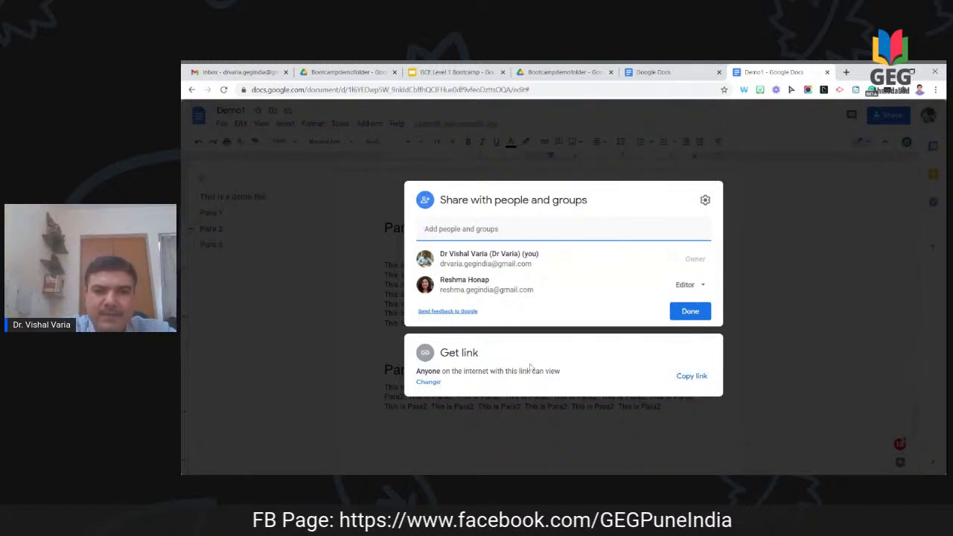
{"action": "left_click", "coordinate": [681, 381]}
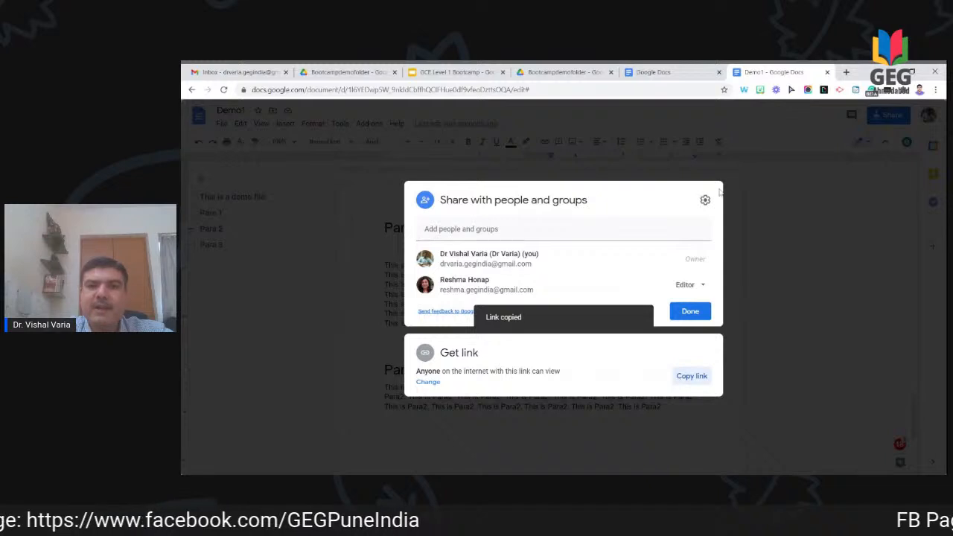
{"action": "left_click", "coordinate": [690, 313]}
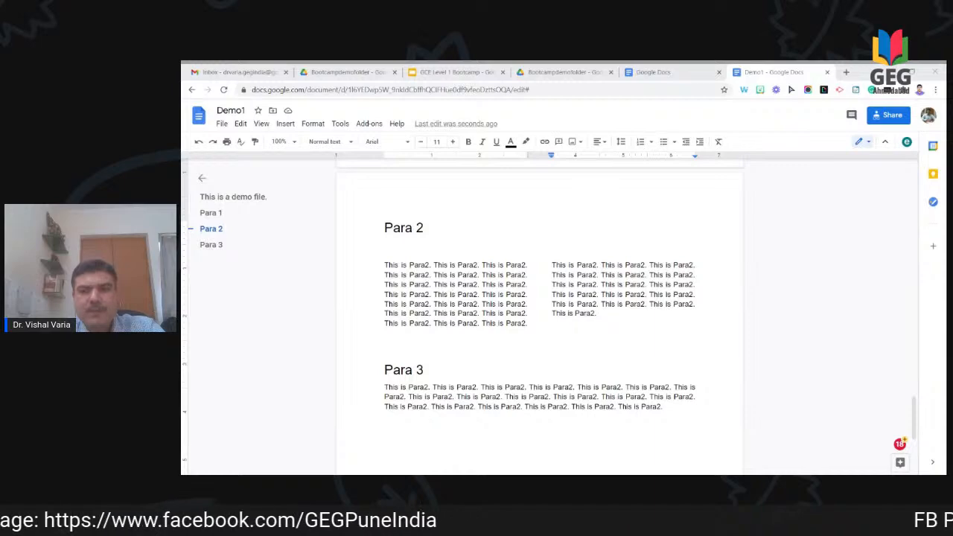
Step: Scroll back to the top of page 1 and place the cursor at the title's end
{"action": "key", "text": "alt+Tab"}
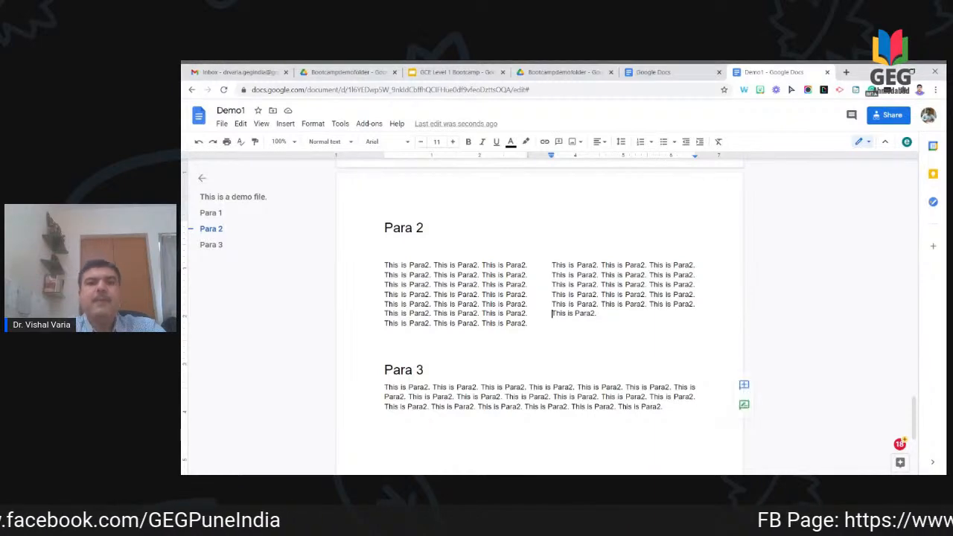
{"action": "scroll", "coordinate": [540, 313], "scroll_direction": "up", "scroll_amount": 5}
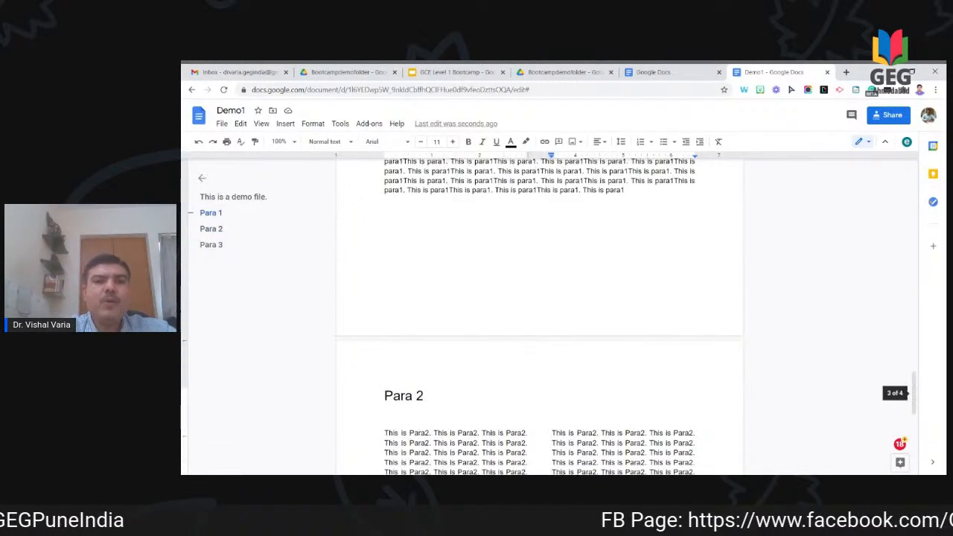
{"action": "scroll", "coordinate": [539, 313], "scroll_direction": "up", "scroll_amount": 10}
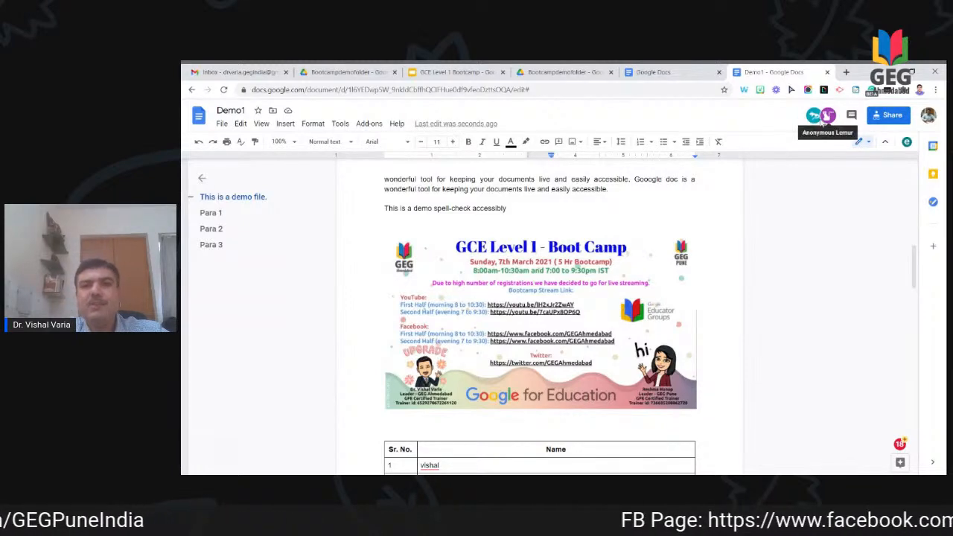
{"action": "scroll", "coordinate": [814, 251], "scroll_direction": "up", "scroll_amount": 1}
{"action": "scroll", "coordinate": [814, 252], "scroll_direction": "up", "scroll_amount": 5}
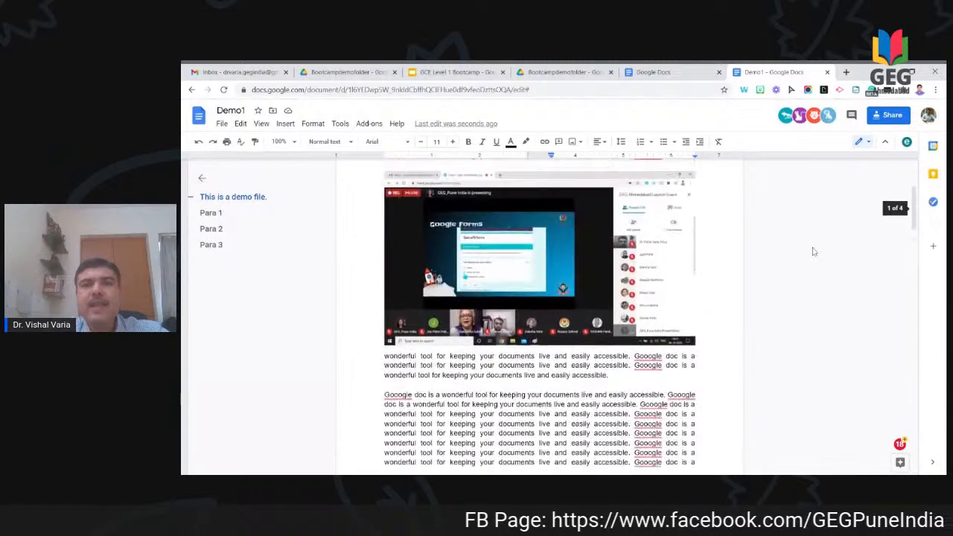
{"action": "left_click", "coordinate": [585, 242]}
Step: Add the line 'Welcome to first half of the session' below the first demo line
{"action": "type", "text": "Thi"}
{"action": "key", "text": "BackSpace"}
{"action": "key", "text": "BackSpace"}
{"action": "key", "text": "BackSpace"}
{"action": "key", "text": "BackSpace"}
{"action": "key", "text": "BackSpace"}
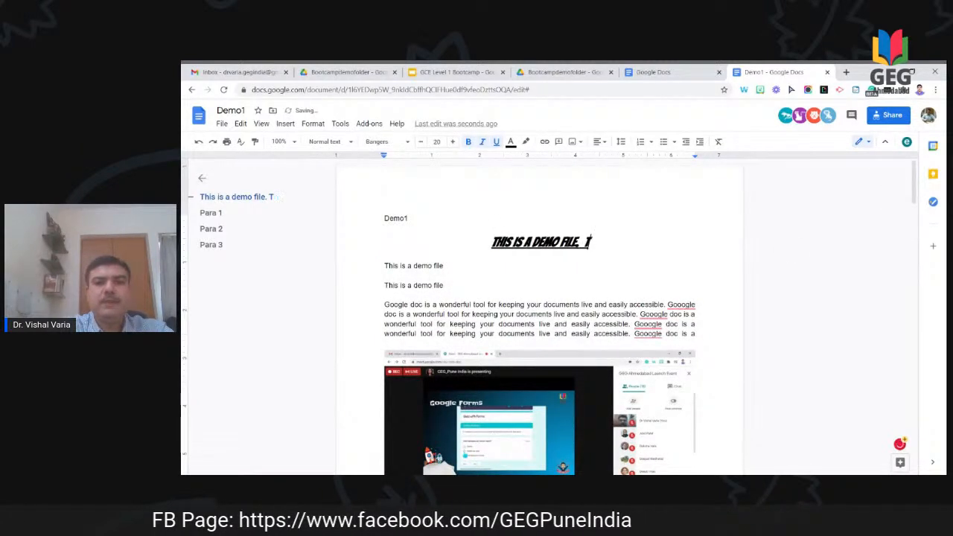
{"action": "key", "text": "Down"}
{"action": "key", "text": "Down"}
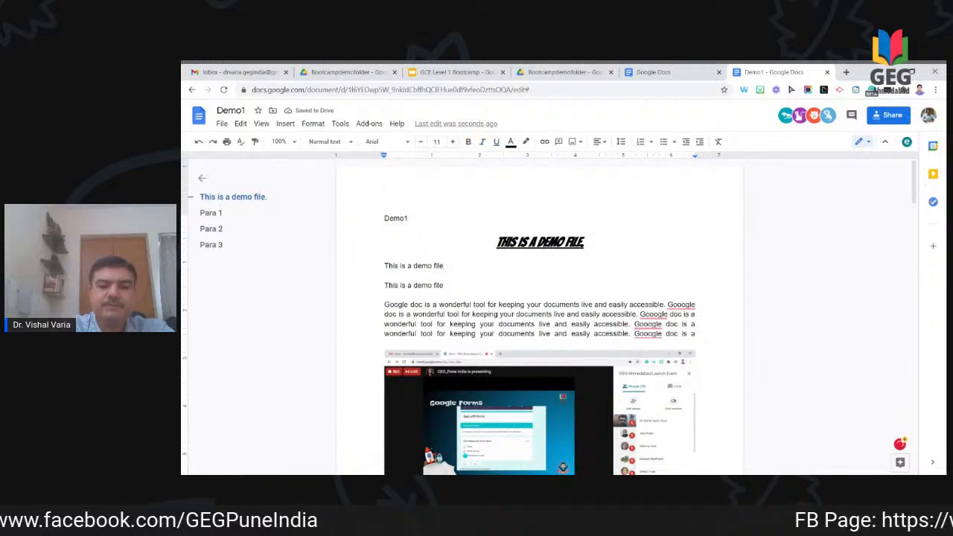
{"action": "key", "text": "Return"}
{"action": "type", "text": "Welcome to first hal"}
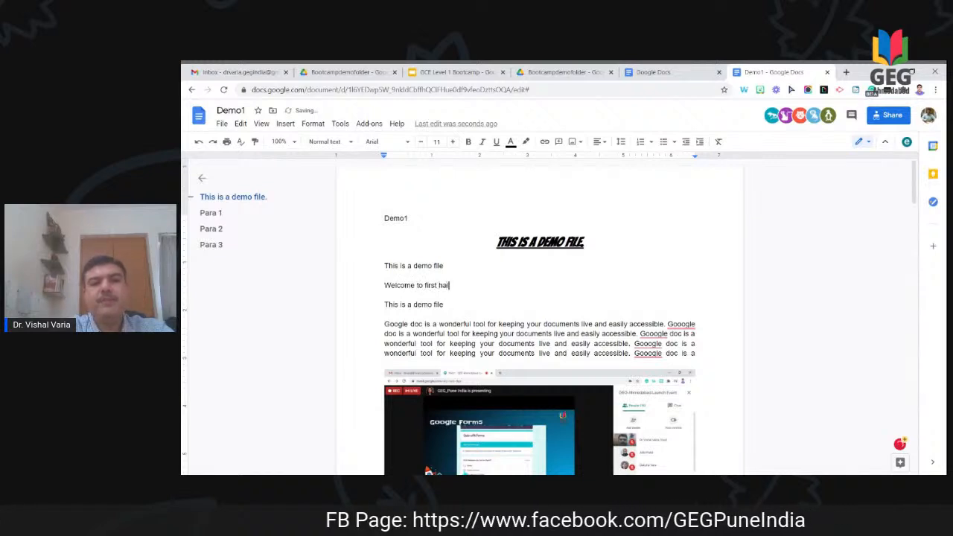
{"action": "type", "text": "f of the session"}
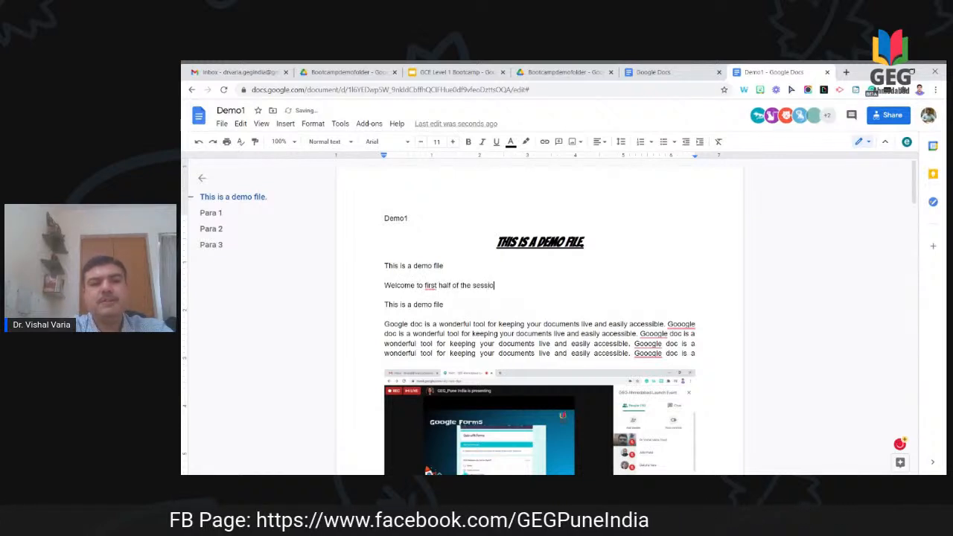
Step: Select the welcome line and increase its font size to 27
{"action": "key", "text": "shift+Left"}
{"action": "key", "text": "shift+Left"}
{"action": "key", "text": "shift+Left"}
{"action": "key", "text": "shift+Left"}
{"action": "key", "text": "shift+Left"}
{"action": "key", "text": "shift+Left"}
{"action": "key", "text": "shift+Left"}
{"action": "key", "text": "shift+Left"}
{"action": "key", "text": "shift+Left"}
{"action": "key", "text": "shift+Left"}
{"action": "key", "text": "shift+Left"}
{"action": "key", "text": "shift+Left"}
{"action": "key", "text": "shift+Left"}
{"action": "key", "text": "shift+Left"}
{"action": "key", "text": "shift+Left"}
{"action": "key", "text": "shift+Left"}
{"action": "key", "text": "shift+Left"}
{"action": "key", "text": "shift+Left"}
{"action": "key", "text": "shift+Left"}
{"action": "key", "text": "shift+Left"}
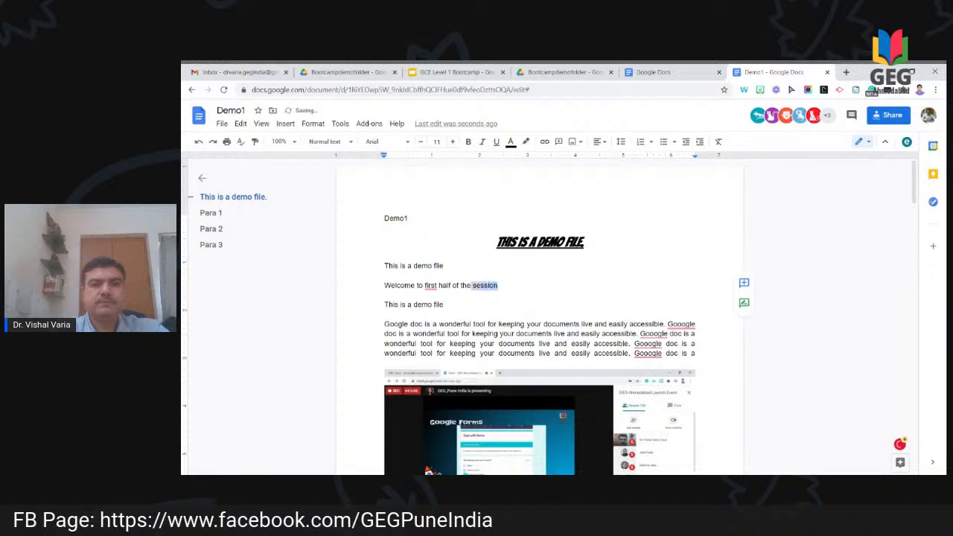
{"action": "key", "text": "shift+Left"}
{"action": "key", "text": "shift+Left"}
{"action": "key", "text": "shift+Left"}
{"action": "key", "text": "shift+Left"}
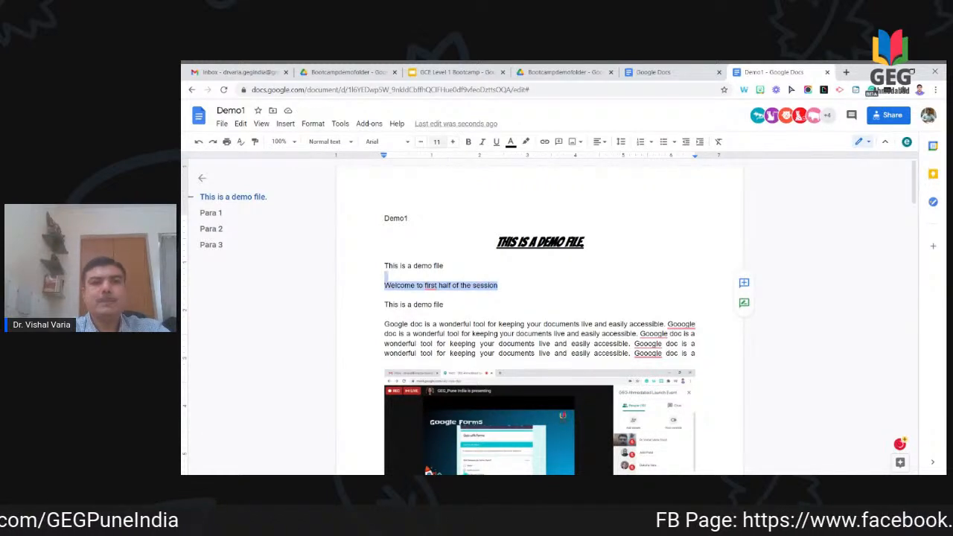
{"action": "left_click", "coordinate": [453, 142]}
{"action": "left_click", "coordinate": [453, 142]}
{"action": "left_click", "coordinate": [452, 143]}
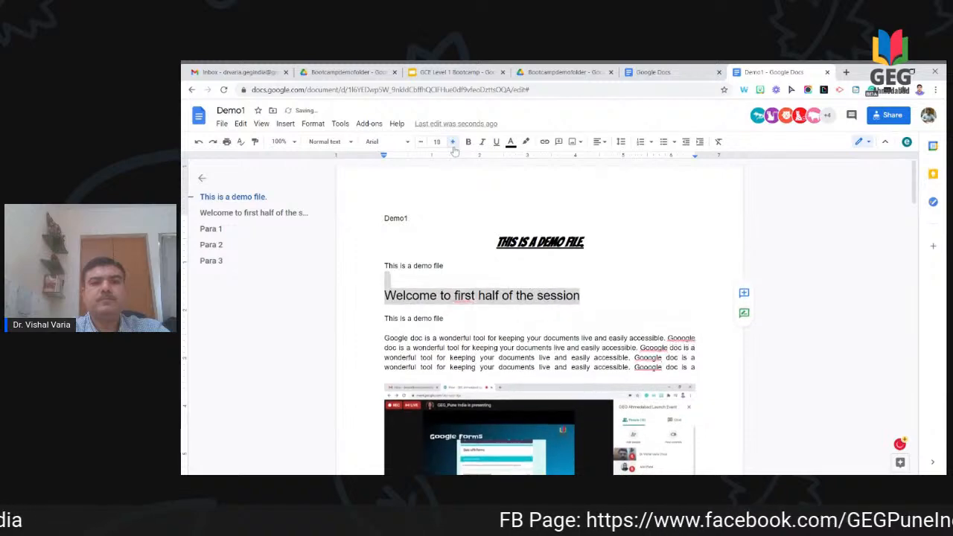
{"action": "left_click", "coordinate": [453, 143]}
{"action": "left_click", "coordinate": [453, 142]}
{"action": "left_click", "coordinate": [453, 142]}
{"action": "left_click", "coordinate": [453, 143]}
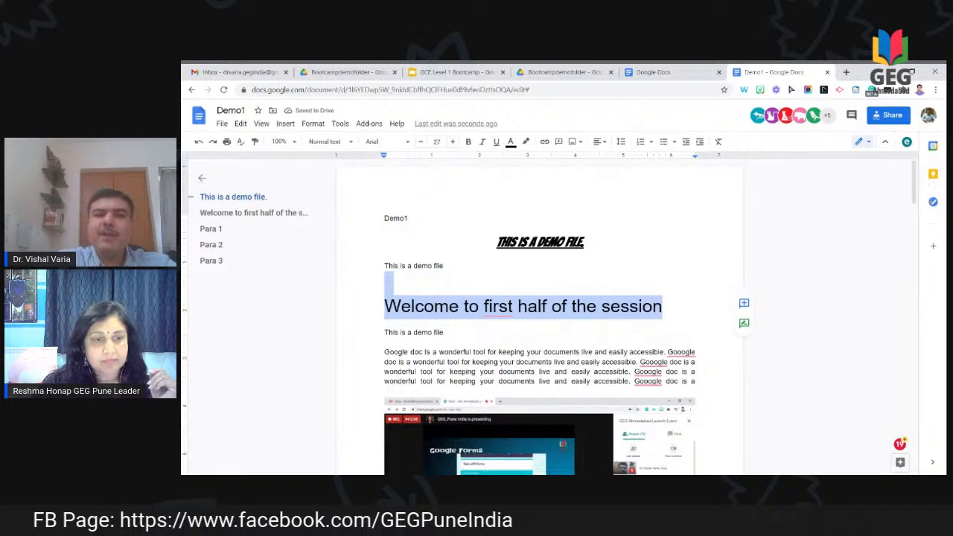
Step: Select the sentence at the end of the repeated paragraph
{"action": "scroll", "coordinate": [540, 317], "scroll_direction": "down", "scroll_amount": 3}
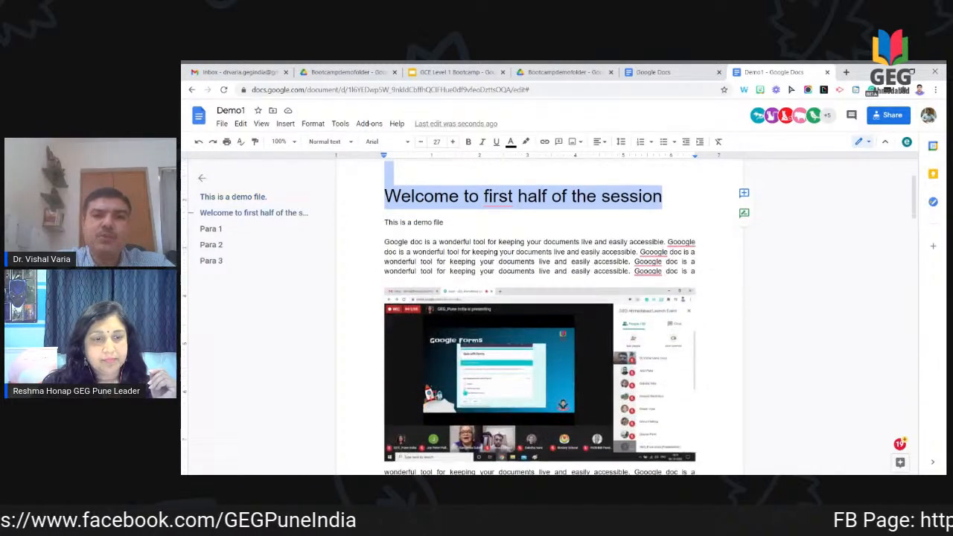
{"action": "scroll", "coordinate": [540, 317], "scroll_direction": "down", "scroll_amount": 4}
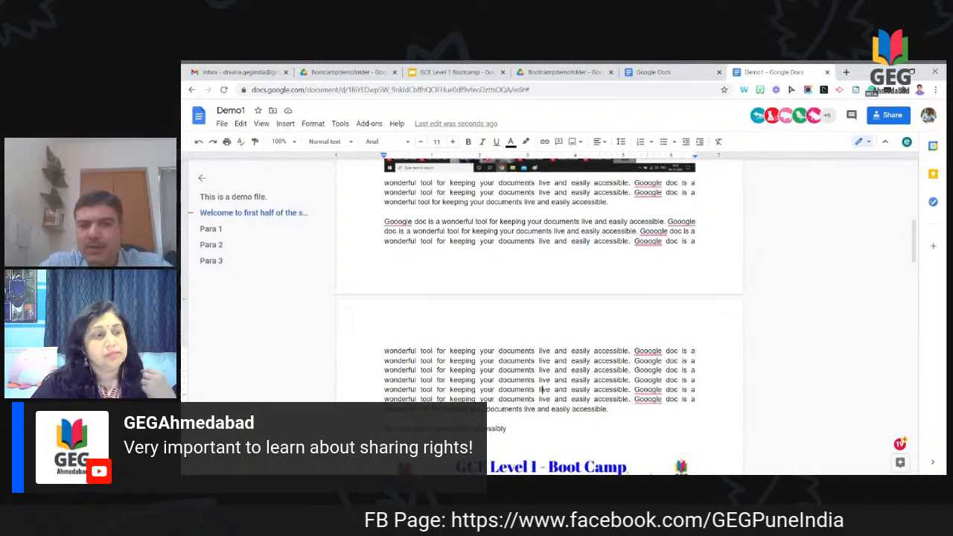
{"action": "scroll", "coordinate": [542, 237], "scroll_direction": "down", "scroll_amount": 4}
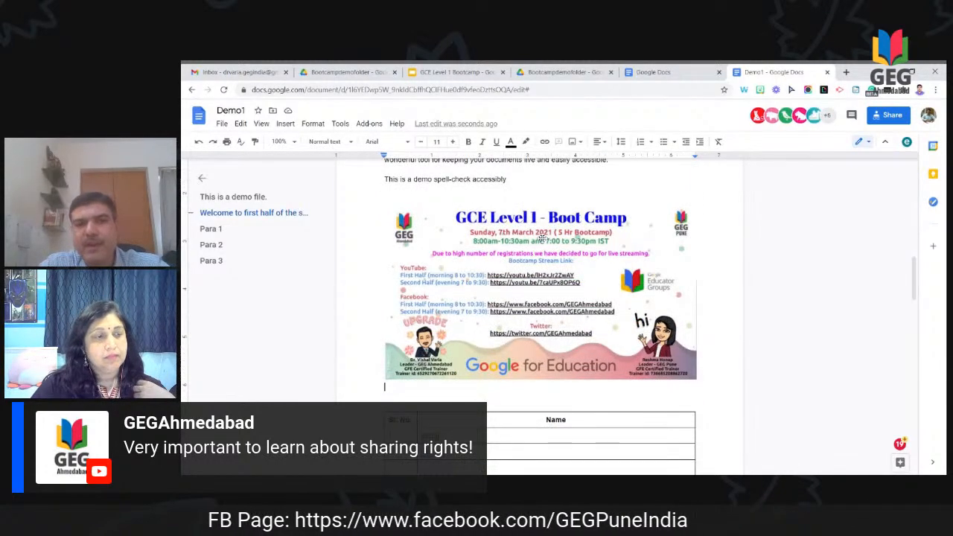
{"action": "scroll", "coordinate": [541, 236], "scroll_direction": "up", "scroll_amount": 3}
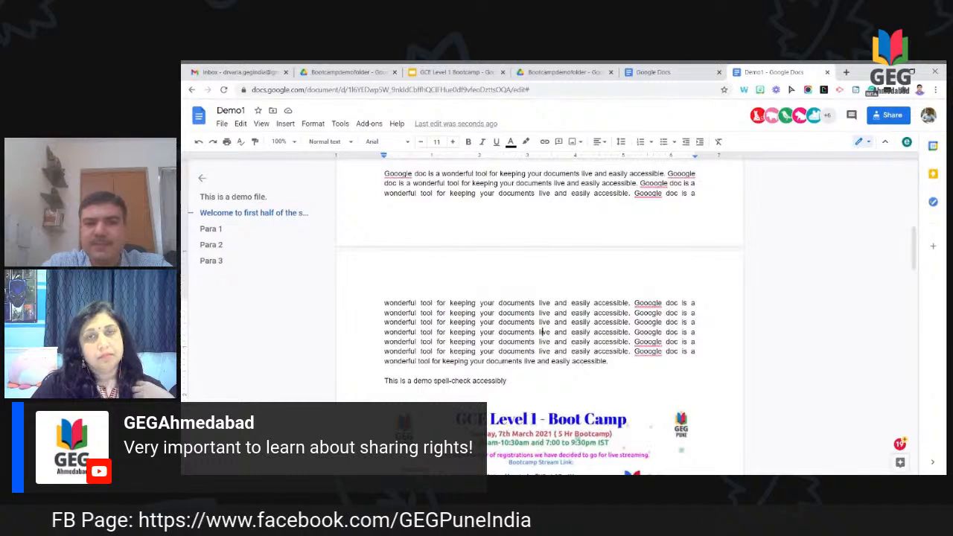
{"action": "left_click_drag", "start_coordinate": [541, 332], "coordinate": [538, 352]}
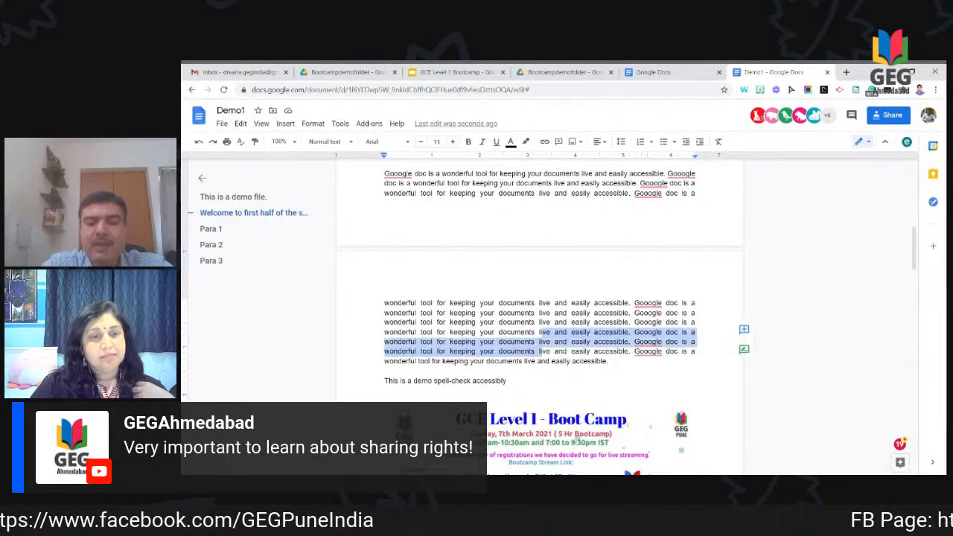
{"action": "left_click", "coordinate": [539, 361]}
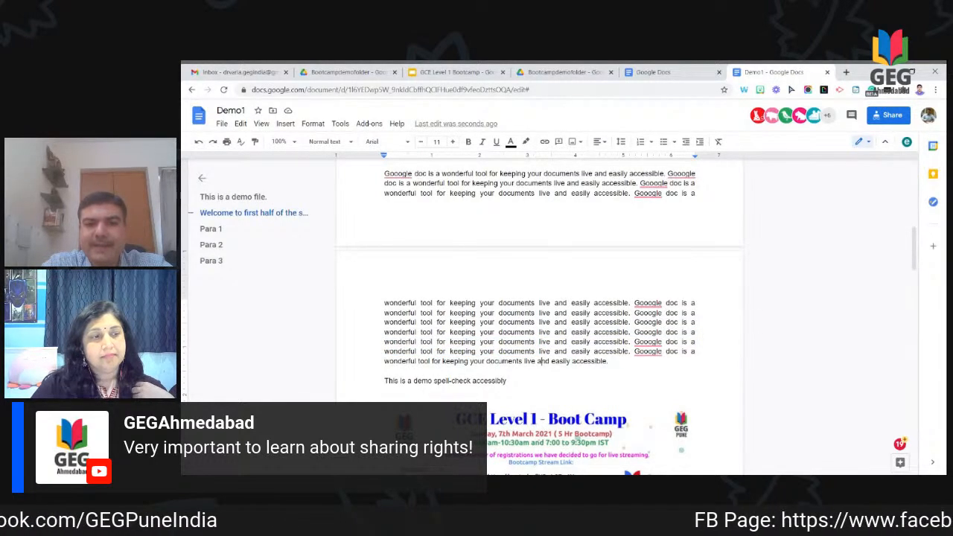
{"action": "key", "text": "Up"}
{"action": "key", "text": "shift+Down"}
{"action": "key", "text": "shift+Down"}
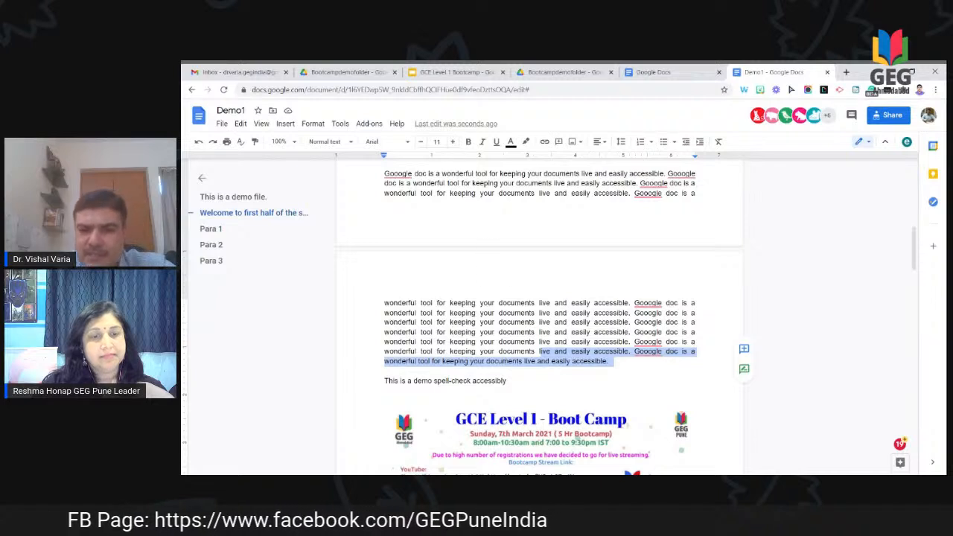
Step: Post the comment 'Students pls see this sentence twice.' on the selected sentence
{"action": "left_click", "coordinate": [747, 356]}
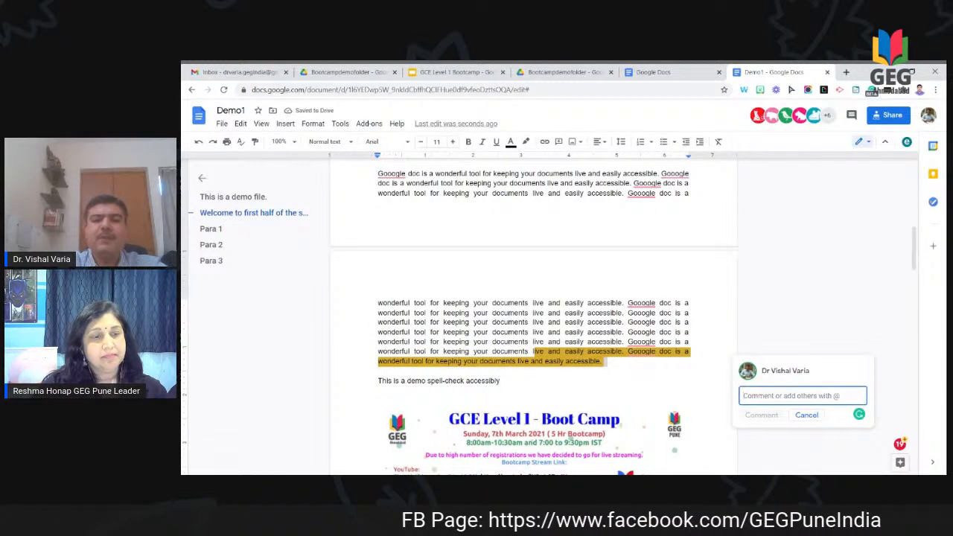
{"action": "type", "text": "Suten"}
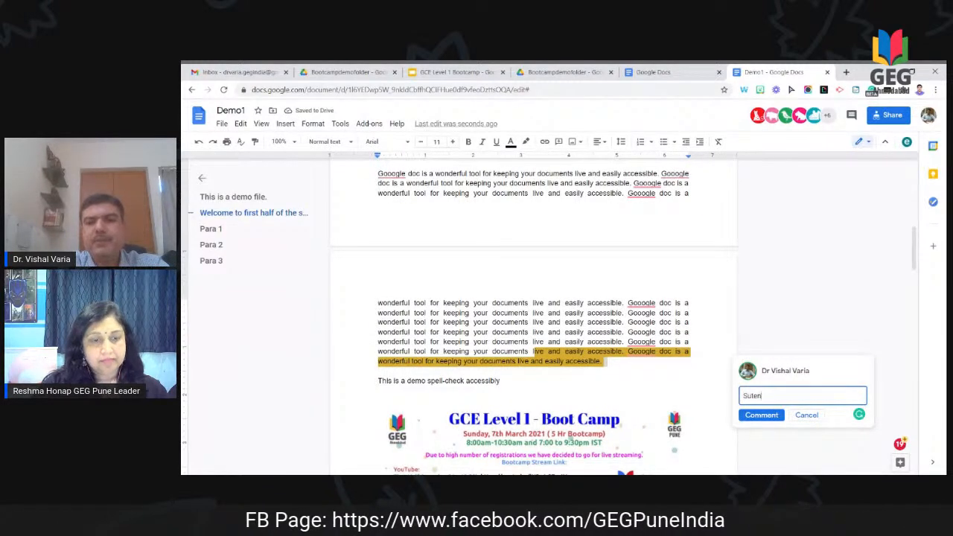
{"action": "type", "text": "ents pls see"}
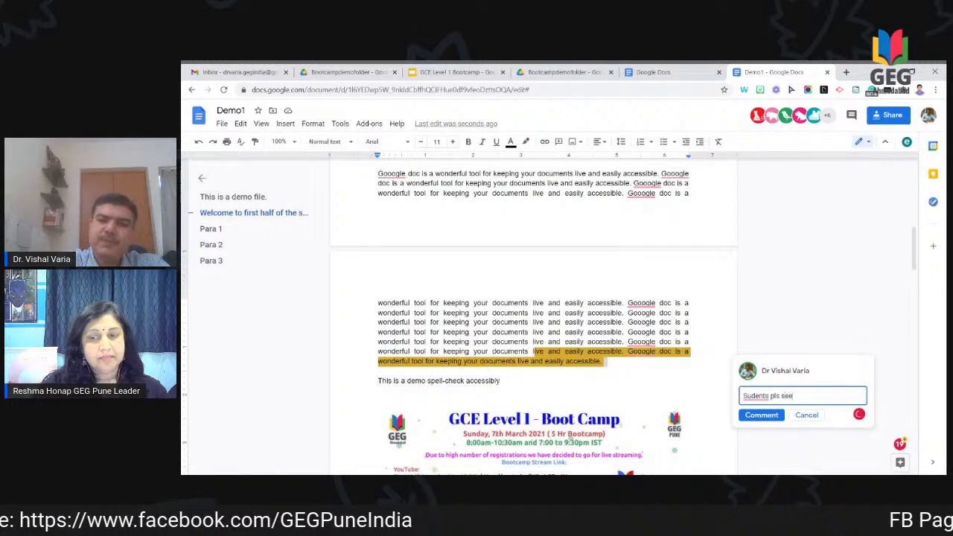
{"action": "type", "text": " this sen"}
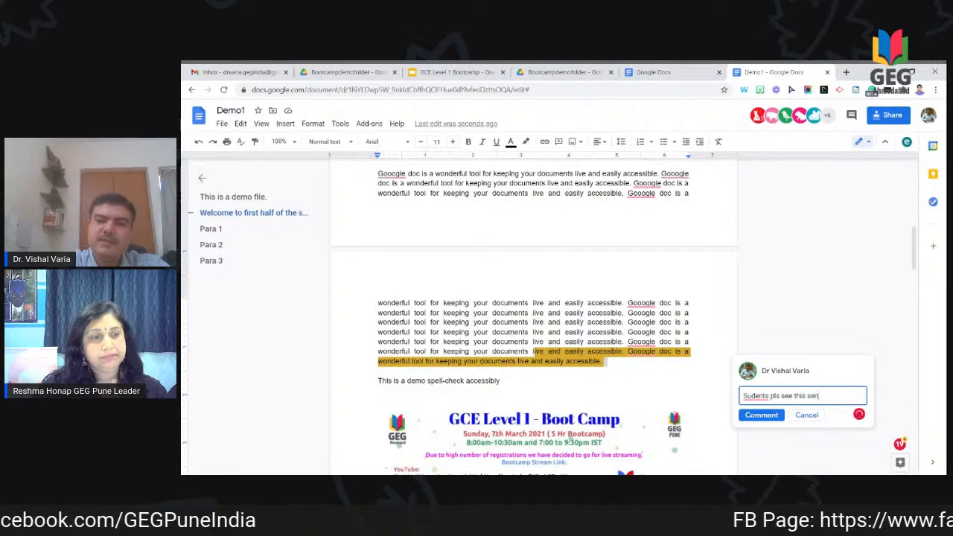
{"action": "type", "text": "tence twice."}
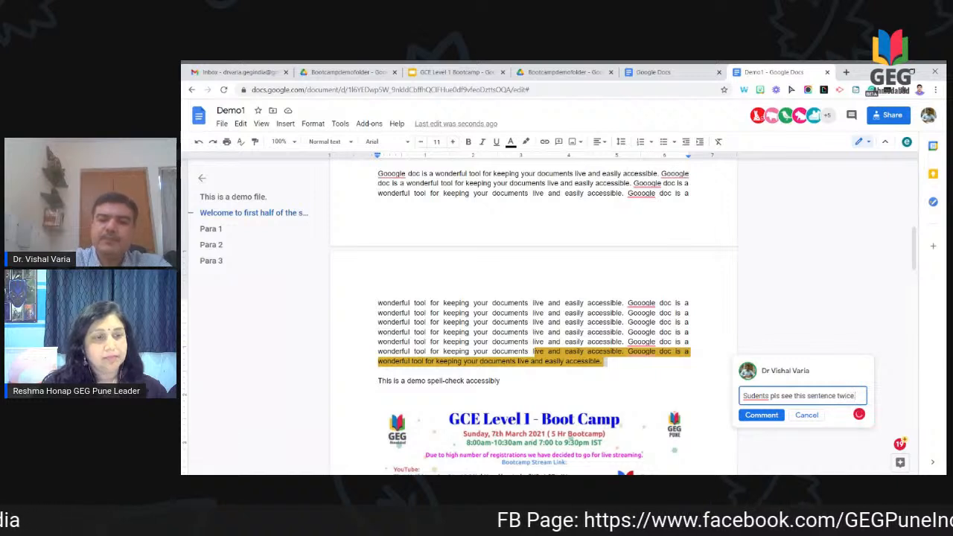
{"action": "left_click", "coordinate": [761, 415]}
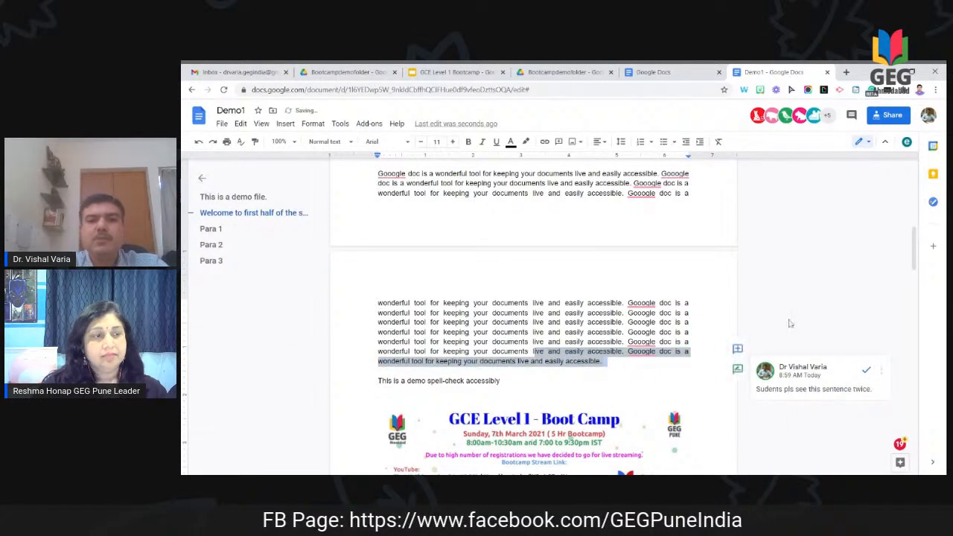
{"action": "left_click", "coordinate": [656, 303]}
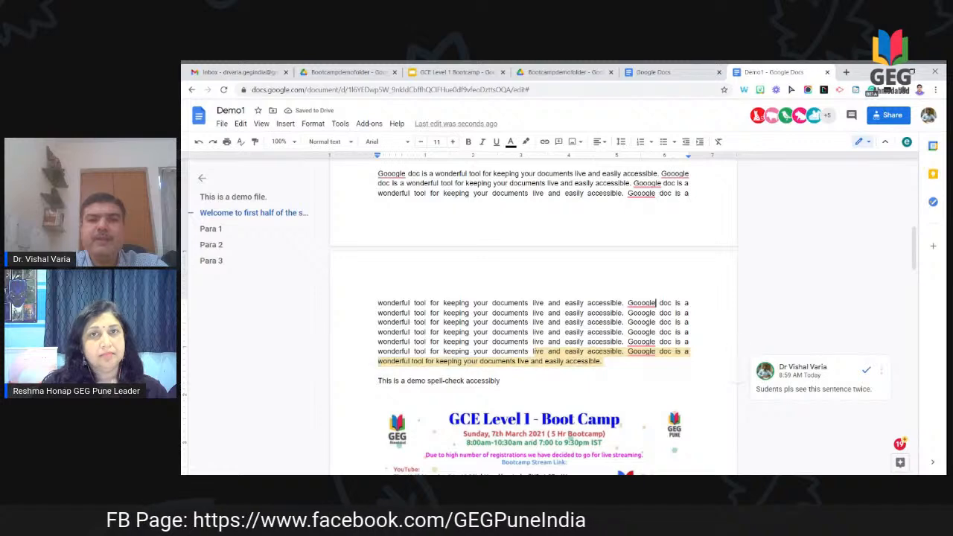
{"action": "left_click", "coordinate": [646, 193]}
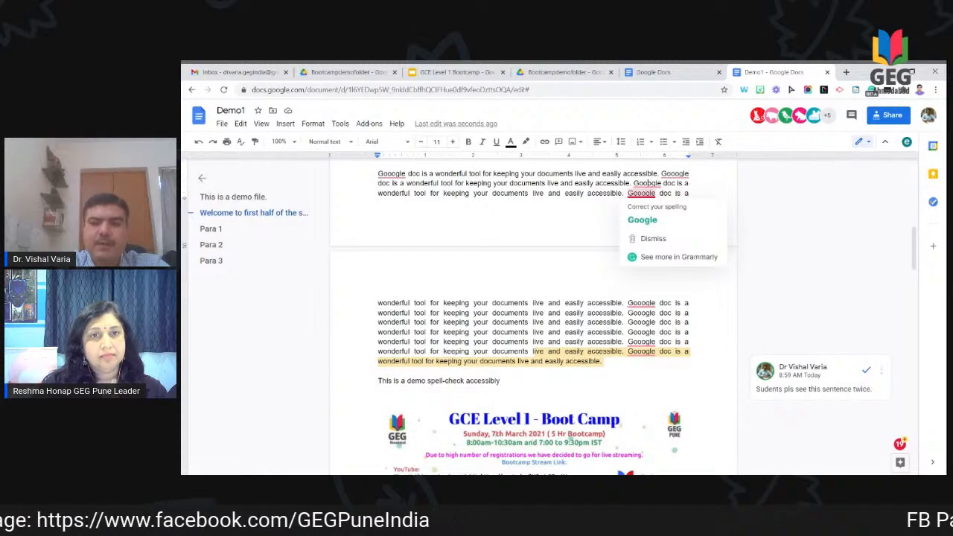
Step: Scroll down to the Sr. No./Name table and select the second name in the Name column
{"action": "scroll", "coordinate": [533, 317], "scroll_direction": "up", "scroll_amount": 10}
{"action": "key", "text": "Down"}
{"action": "key", "text": "Down"}
{"action": "key", "text": "Down"}
{"action": "key", "text": "Down"}
{"action": "key", "text": "Down"}
{"action": "key", "text": "Down"}
{"action": "key", "text": "Down"}
{"action": "key", "text": "Down"}
{"action": "key", "text": "Down"}
{"action": "key", "text": "Down"}
{"action": "key", "text": "Down"}
{"action": "key", "text": "Down"}
{"action": "key", "text": "Down"}
{"action": "key", "text": "Down"}
{"action": "key", "text": "Down"}
{"action": "key", "text": "Down"}
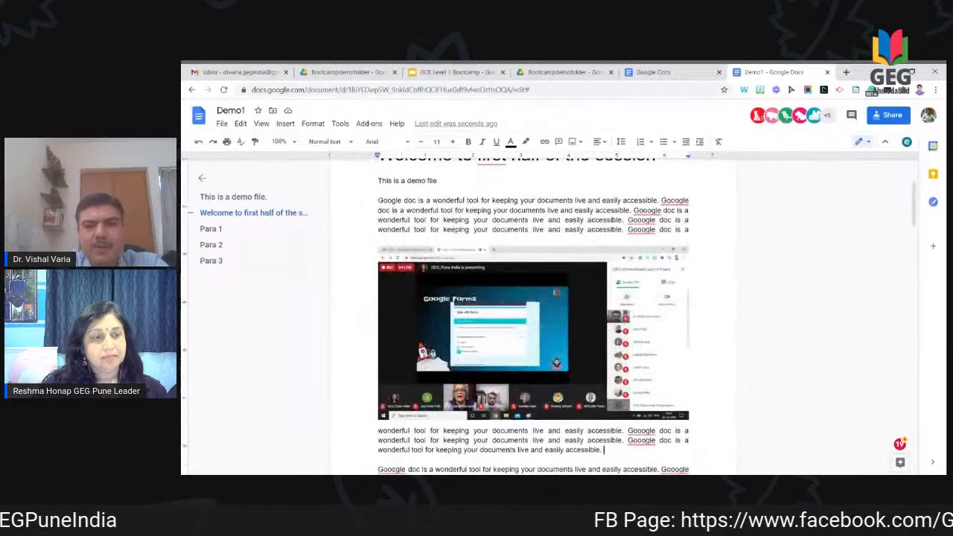
{"action": "key", "text": "Down"}
{"action": "key", "text": "Down"}
{"action": "key", "text": "Down"}
{"action": "key", "text": "Down"}
{"action": "key", "text": "Down"}
{"action": "key", "text": "Down"}
{"action": "key", "text": "Down"}
{"action": "key", "text": "Down"}
{"action": "key", "text": "Down"}
{"action": "key", "text": "Down"}
{"action": "key", "text": "Down"}
{"action": "key", "text": "Down"}
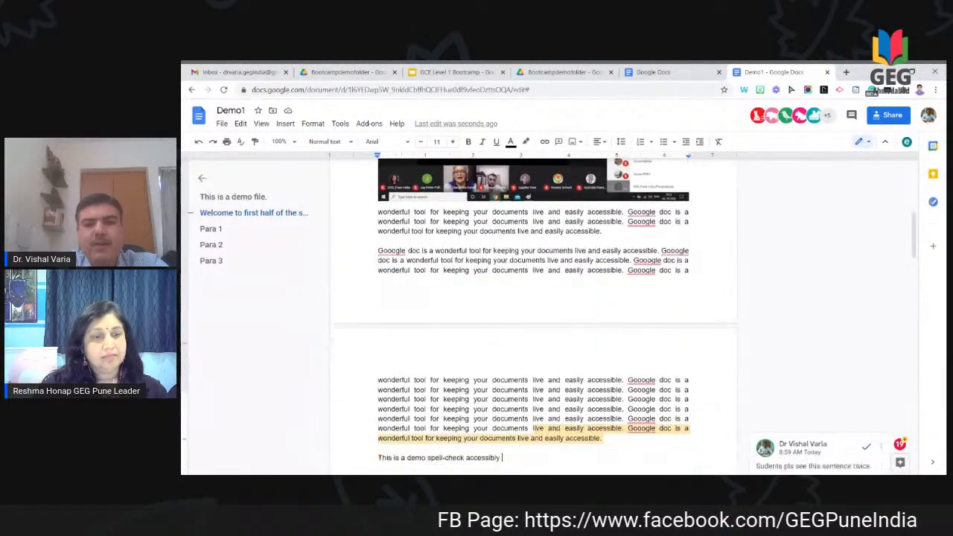
{"action": "key", "text": "Down"}
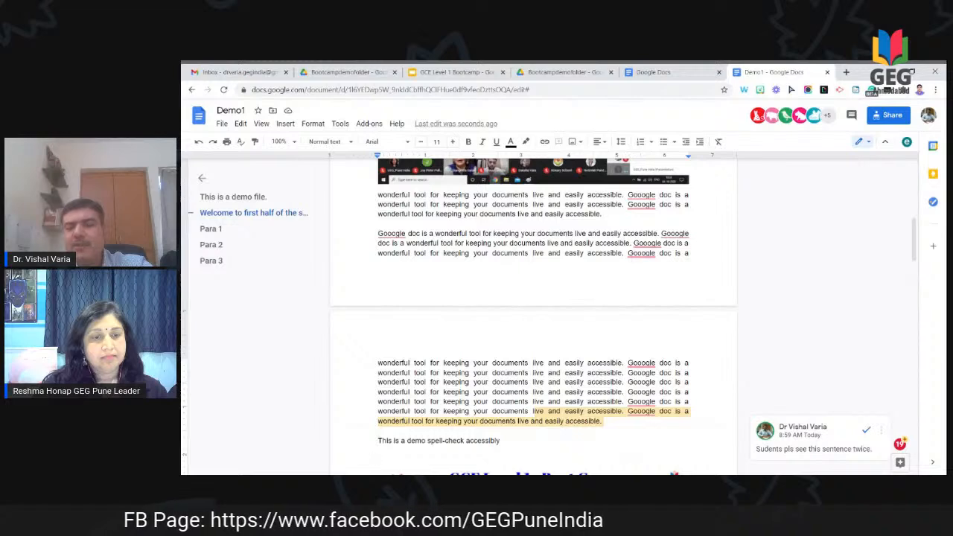
{"action": "scroll", "coordinate": [533, 317], "scroll_direction": "down", "scroll_amount": 2}
{"action": "scroll", "coordinate": [533, 316], "scroll_direction": "up", "scroll_amount": 1}
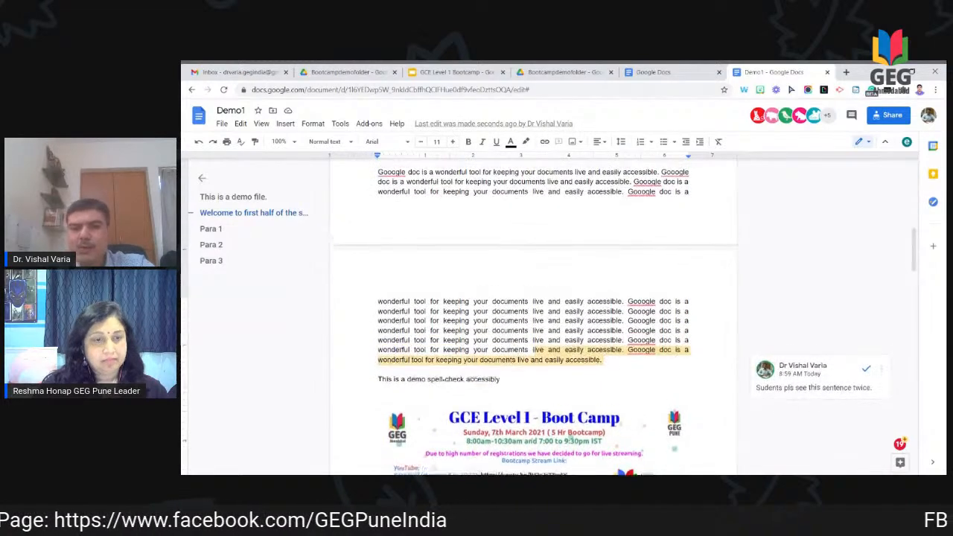
{"action": "scroll", "coordinate": [533, 316], "scroll_direction": "up", "scroll_amount": 1}
{"action": "scroll", "coordinate": [534, 316], "scroll_direction": "down", "scroll_amount": 5}
{"action": "scroll", "coordinate": [534, 317], "scroll_direction": "down", "scroll_amount": 1}
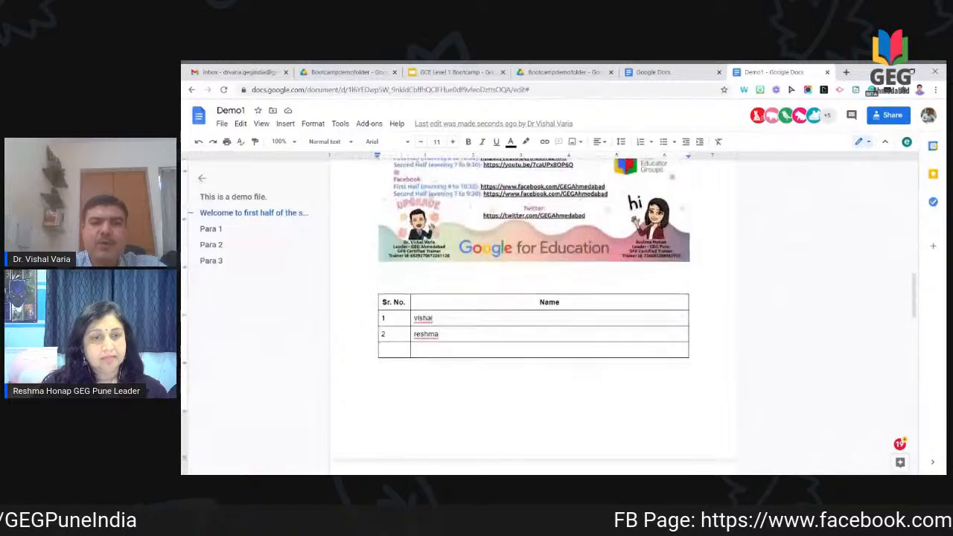
{"action": "left_click", "coordinate": [534, 343]}
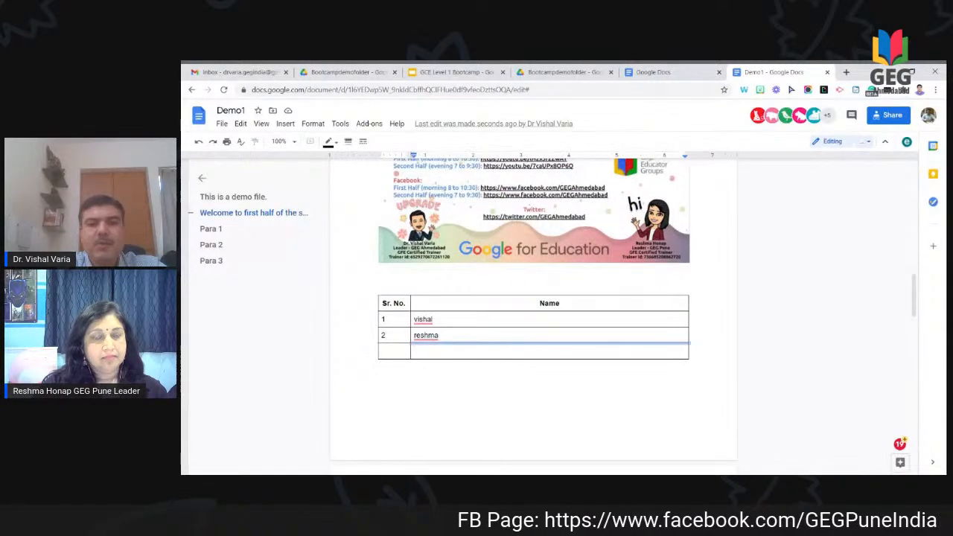
{"action": "left_click_drag", "start_coordinate": [440, 336], "coordinate": [417, 336]}
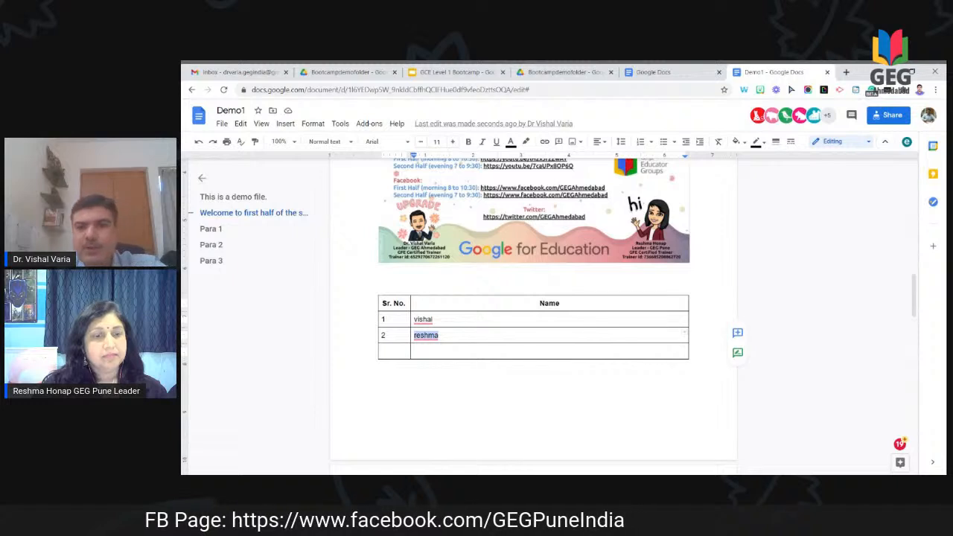
{"action": "left_click", "coordinate": [738, 334]}
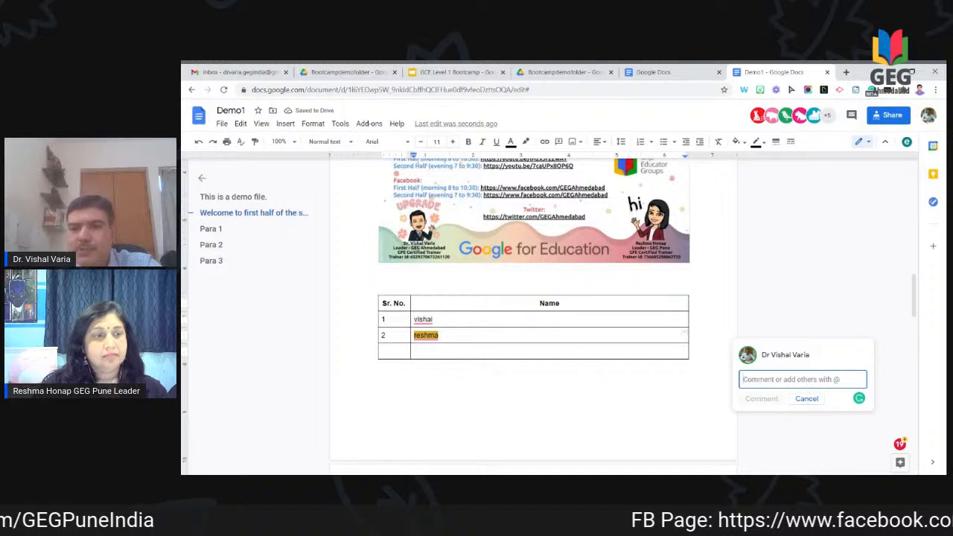
{"action": "type", "text": "@"}
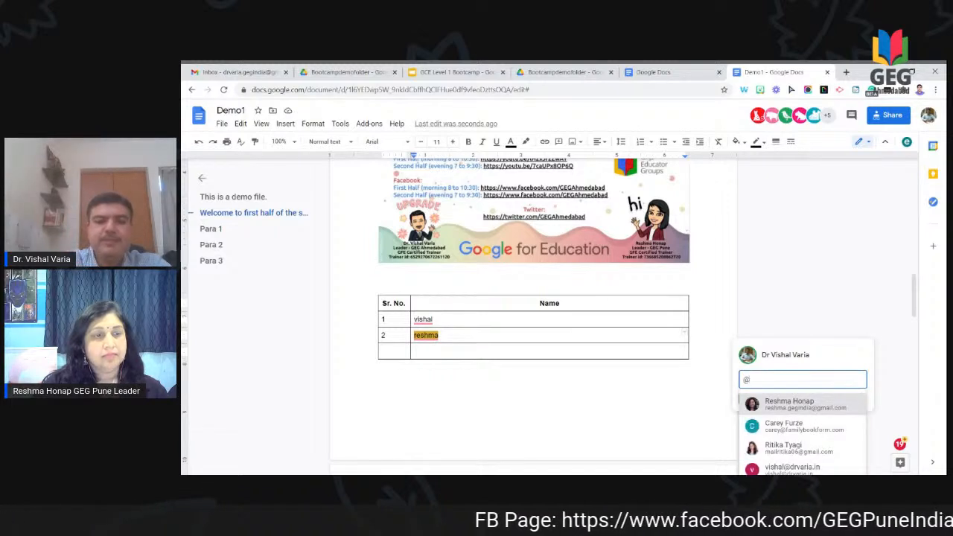
{"action": "type", "text": "h"}
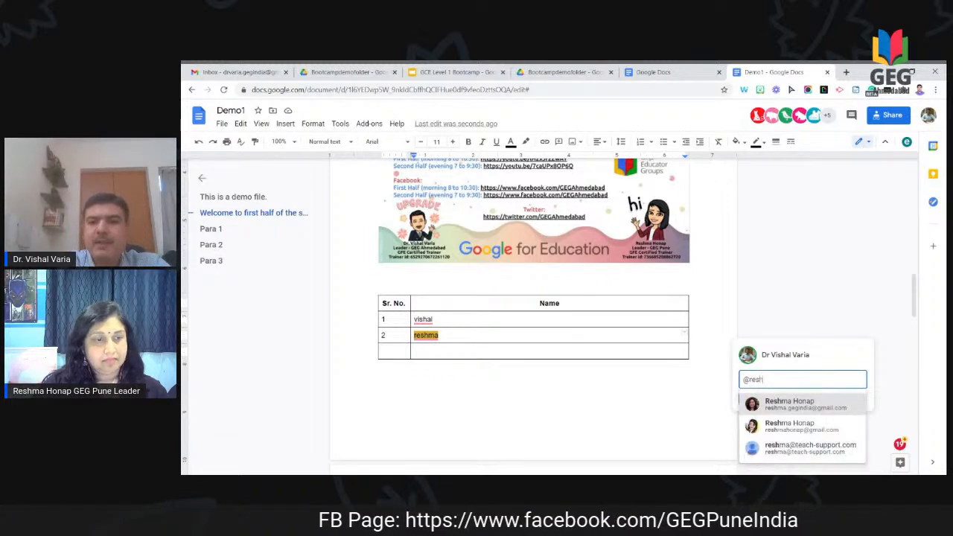
{"action": "left_click", "coordinate": [804, 403]}
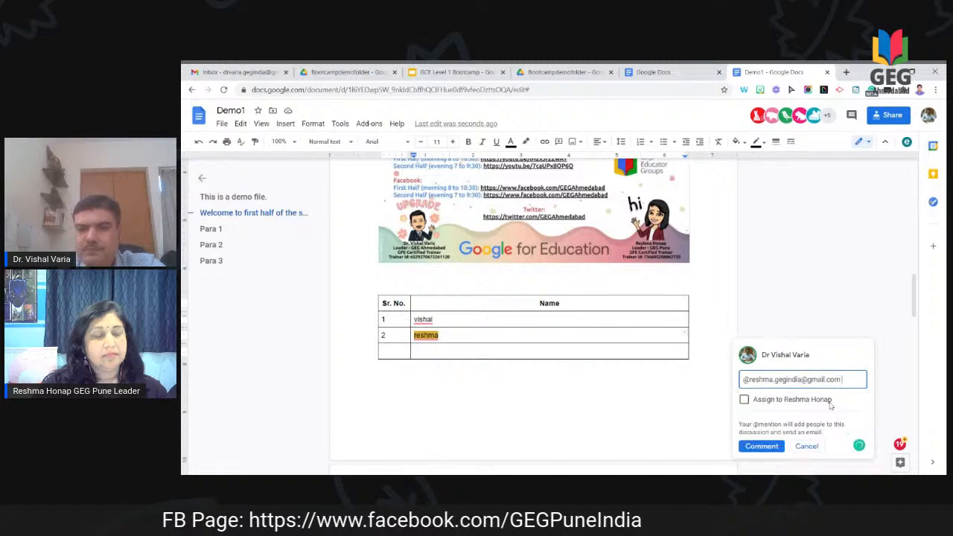
{"action": "key", "text": "Return"}
{"action": "key", "text": "Return"}
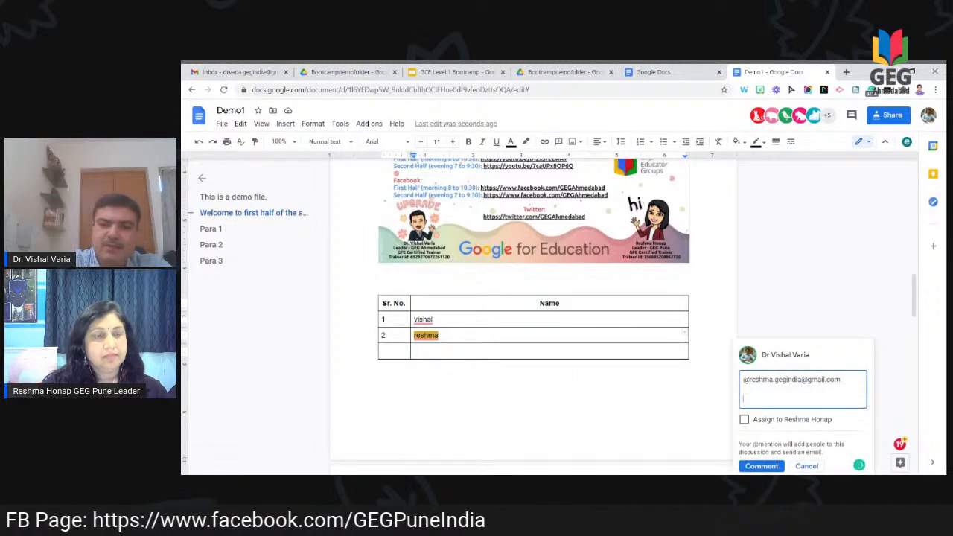
{"action": "type", "text": "pls"}
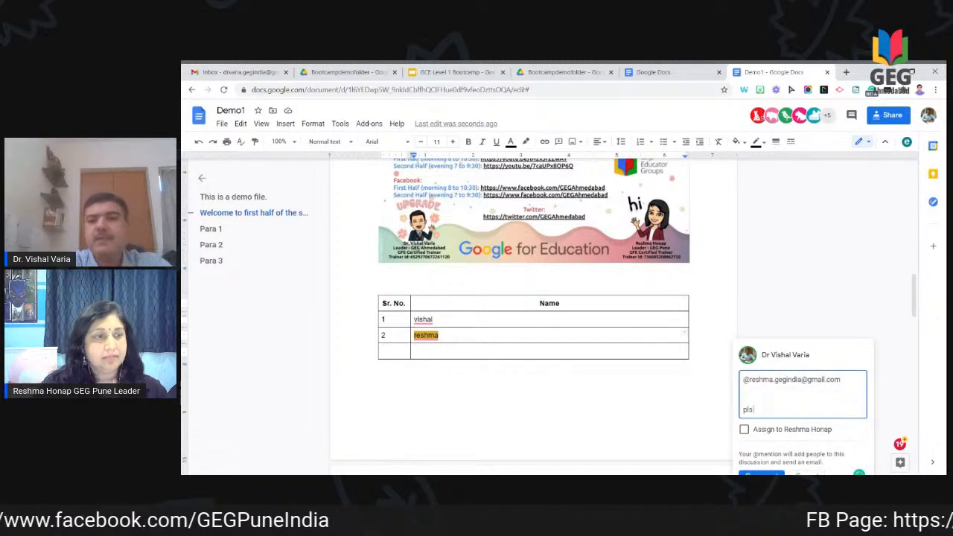
{"action": "type", "text": " add other names"}
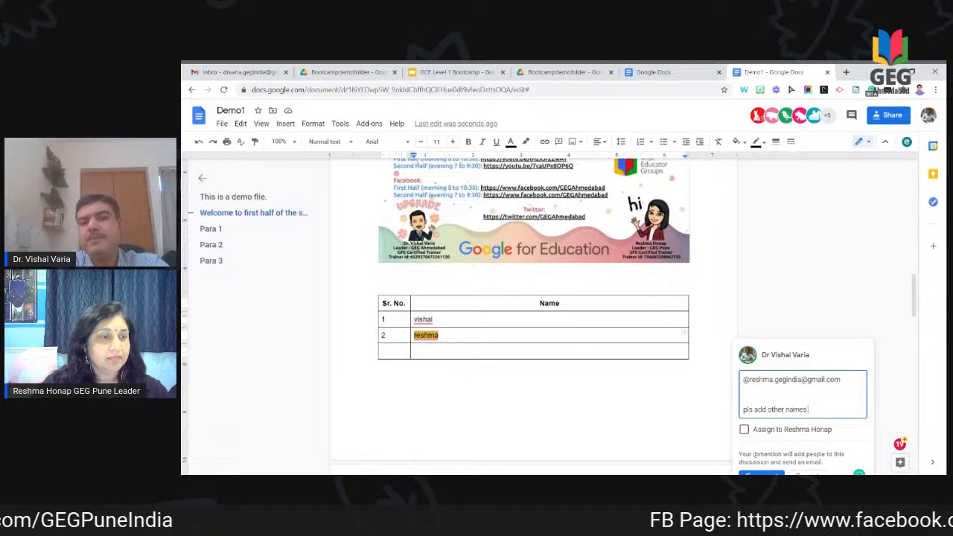
{"action": "type", "text": " in this table."}
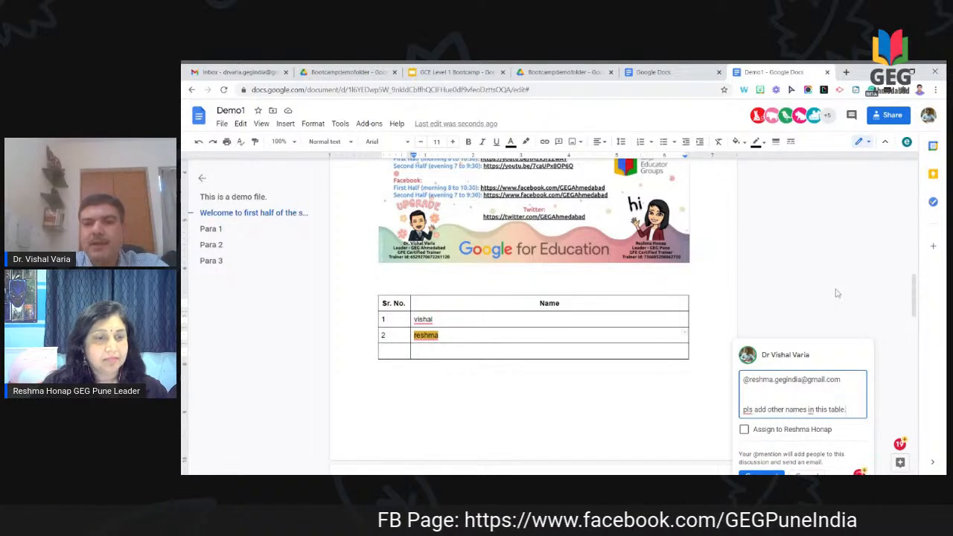
Step: Assign the comment to the mentioned collaborator and post it
{"action": "scroll", "coordinate": [836, 293], "scroll_direction": "down", "scroll_amount": 2}
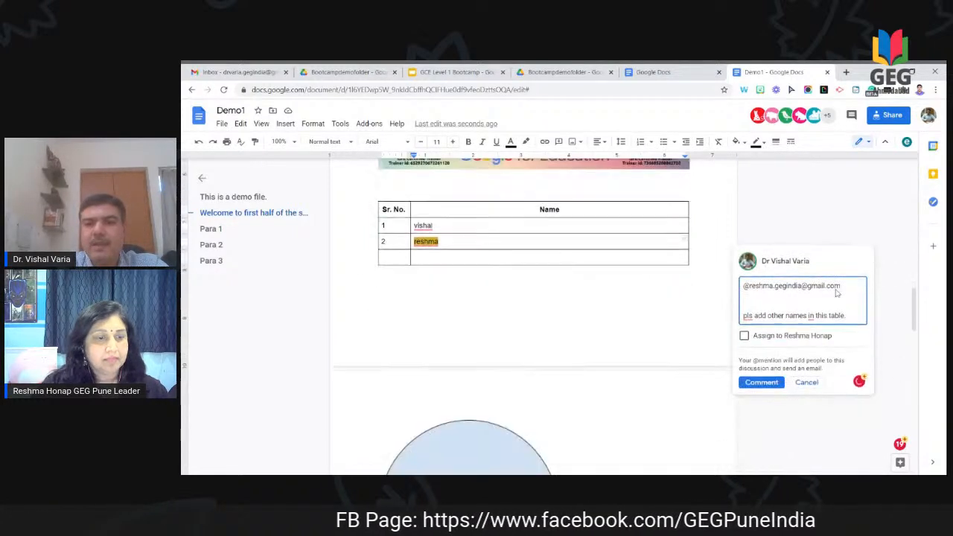
{"action": "left_click", "coordinate": [745, 336]}
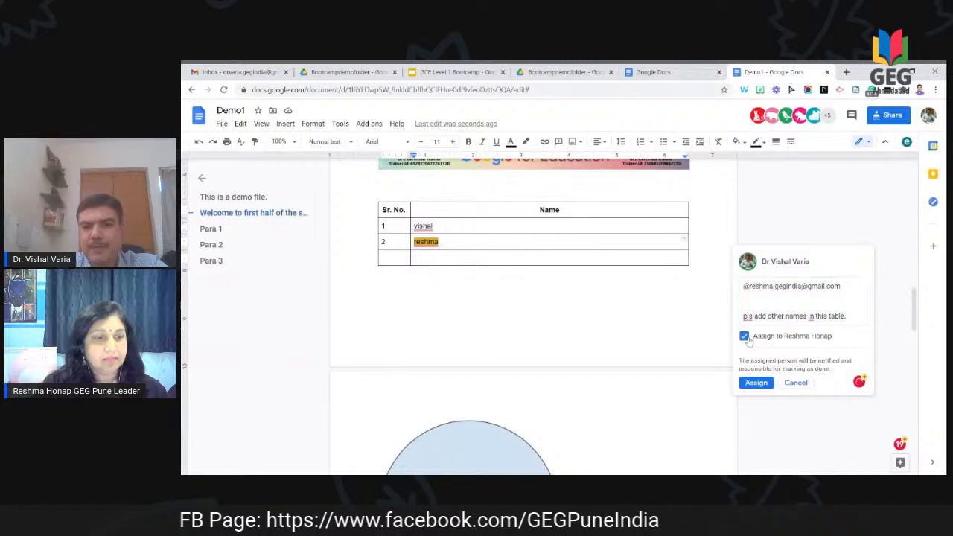
{"action": "left_click", "coordinate": [756, 383]}
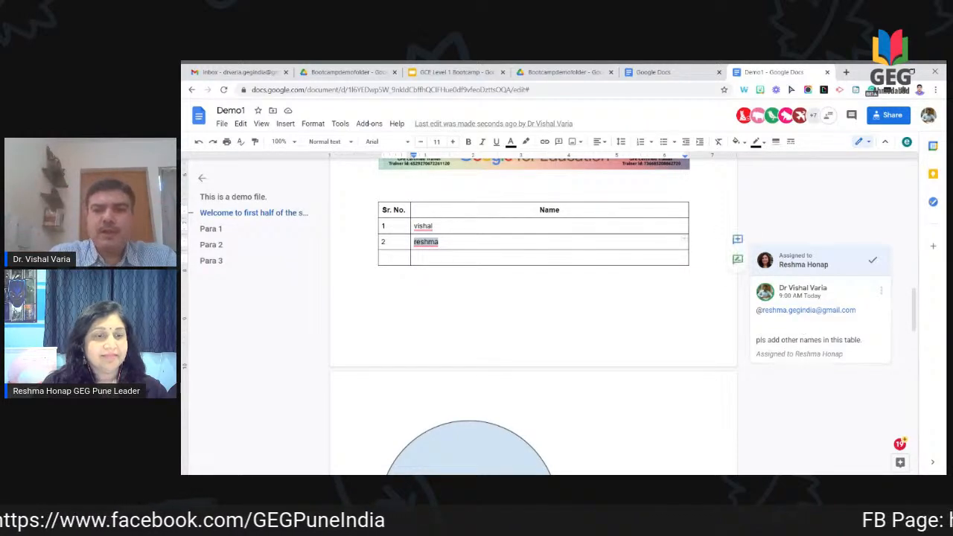
{"action": "scroll", "coordinate": [533, 313], "scroll_direction": "up", "scroll_amount": 3}
{"action": "scroll", "coordinate": [533, 313], "scroll_direction": "up", "scroll_amount": 10}
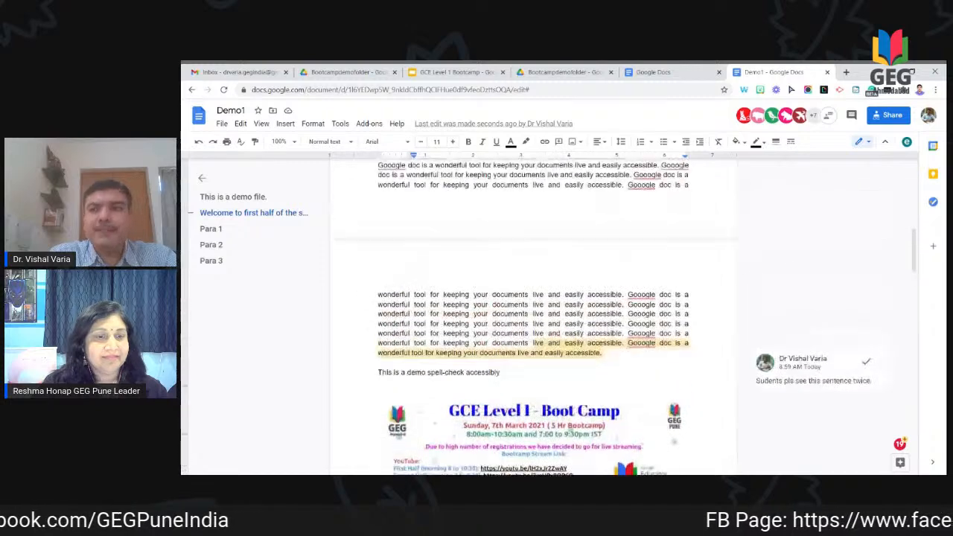
{"action": "scroll", "coordinate": [533, 313], "scroll_direction": "up", "scroll_amount": 3}
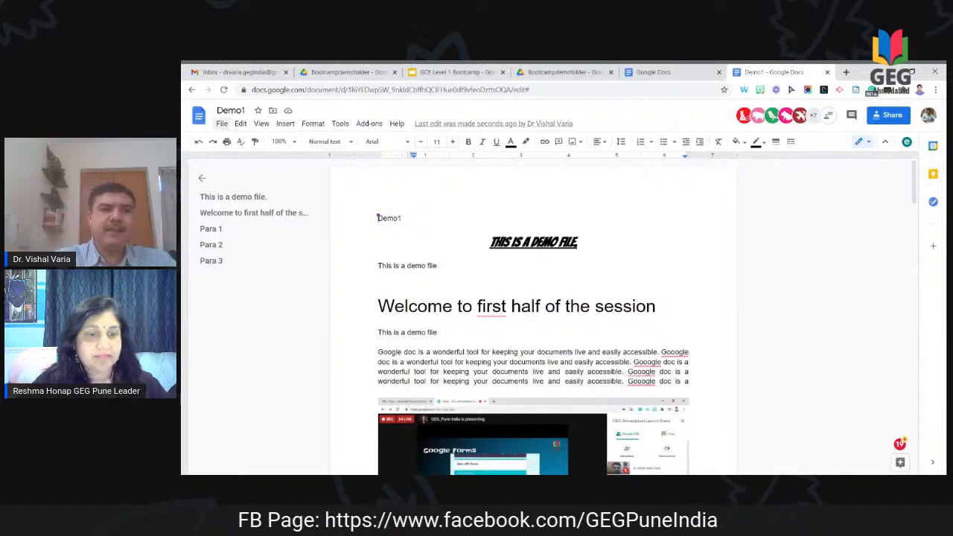
{"action": "left_click", "coordinate": [223, 124]}
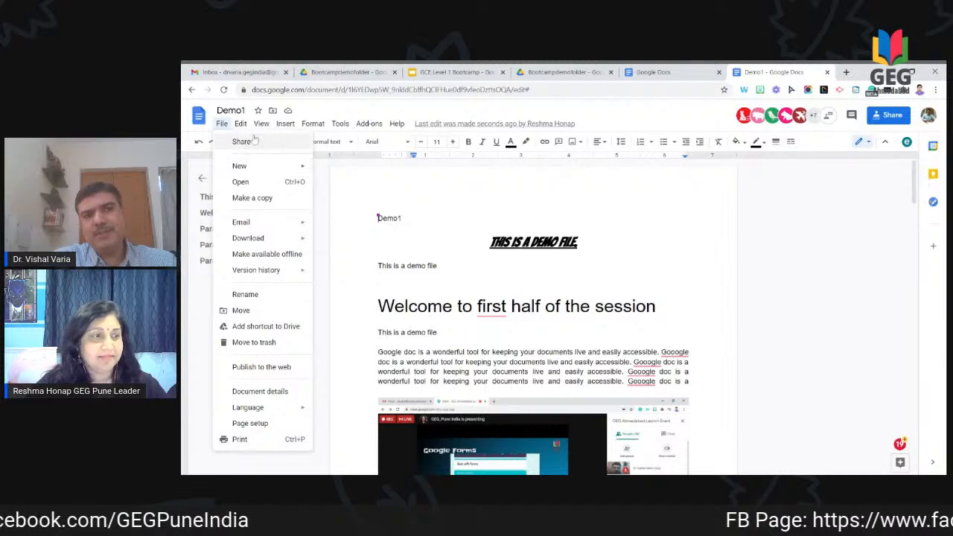
{"action": "mouse_move", "coordinate": [241, 125]}
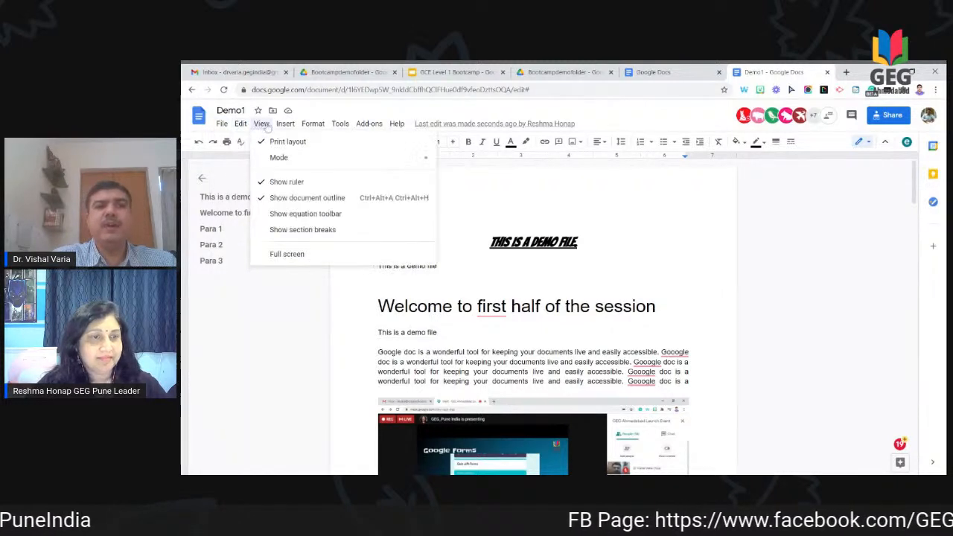
{"action": "mouse_move", "coordinate": [287, 125]}
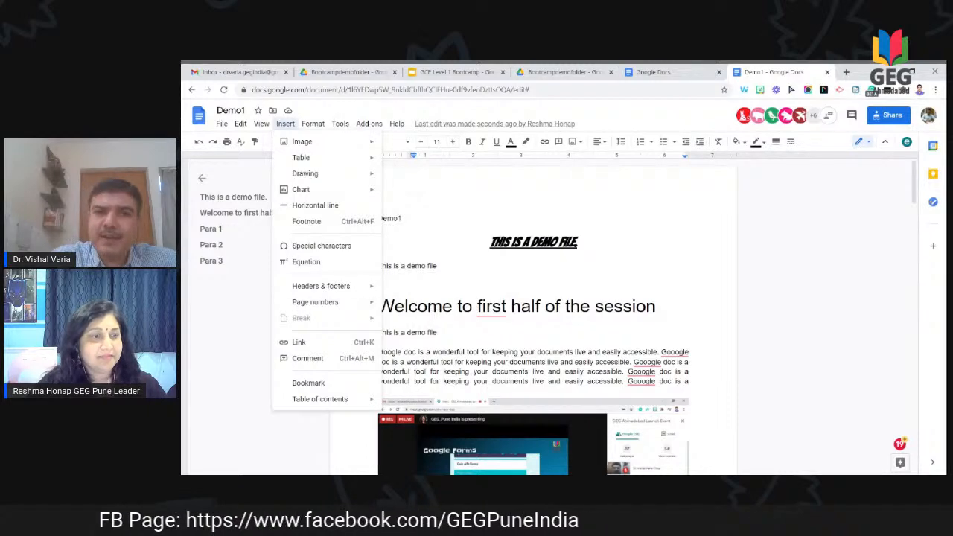
{"action": "scroll", "coordinate": [583, 358], "scroll_direction": "down", "scroll_amount": 1}
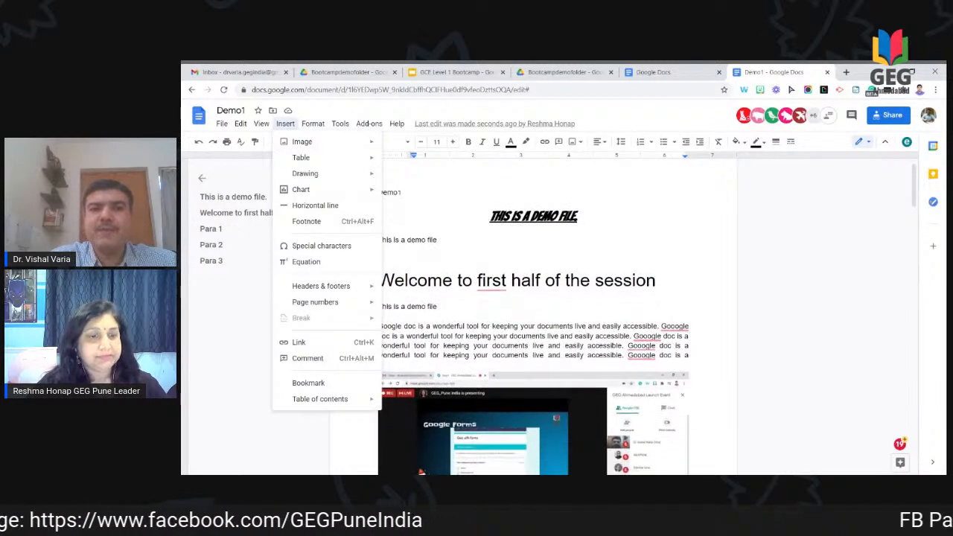
{"action": "scroll", "coordinate": [583, 358], "scroll_direction": "down", "scroll_amount": 2}
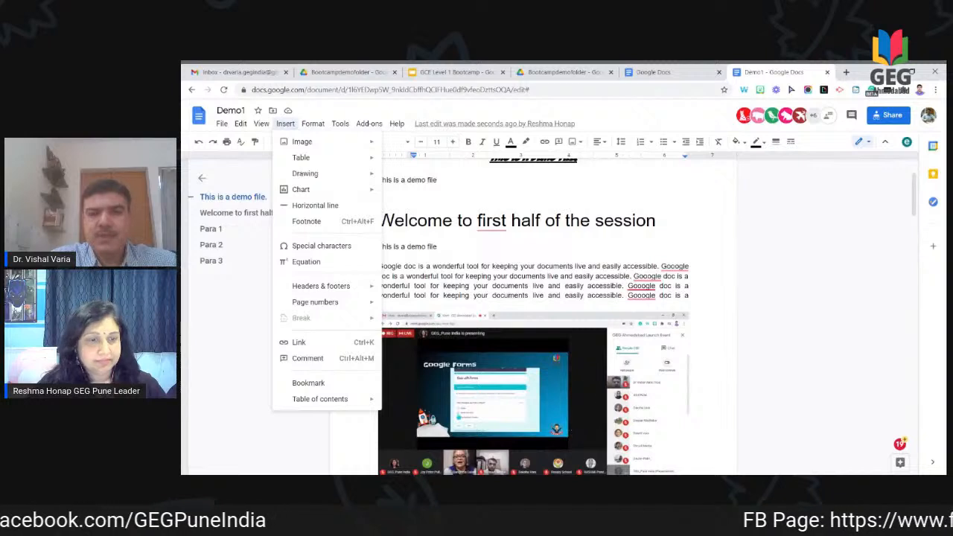
{"action": "left_click", "coordinate": [642, 286]}
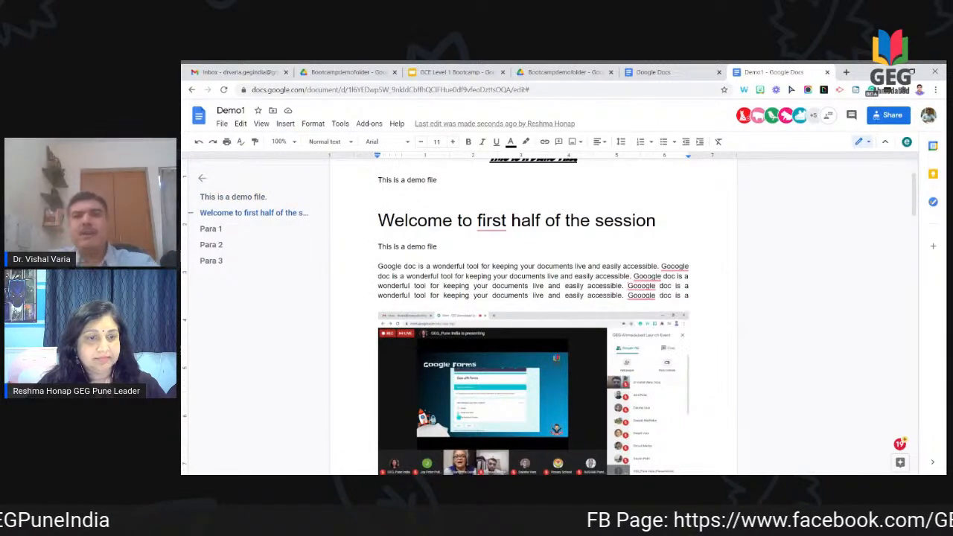
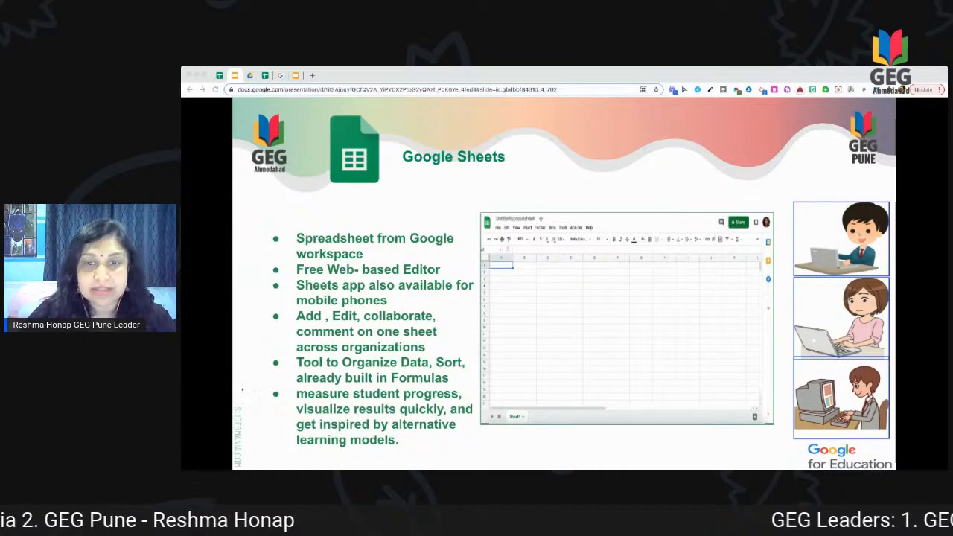
Step: Advance the slideshow through 'Google Sheets: Locate' to the 'Google Sheets on Mobile' slide
{"action": "left_click", "coordinate": [295, 427]}
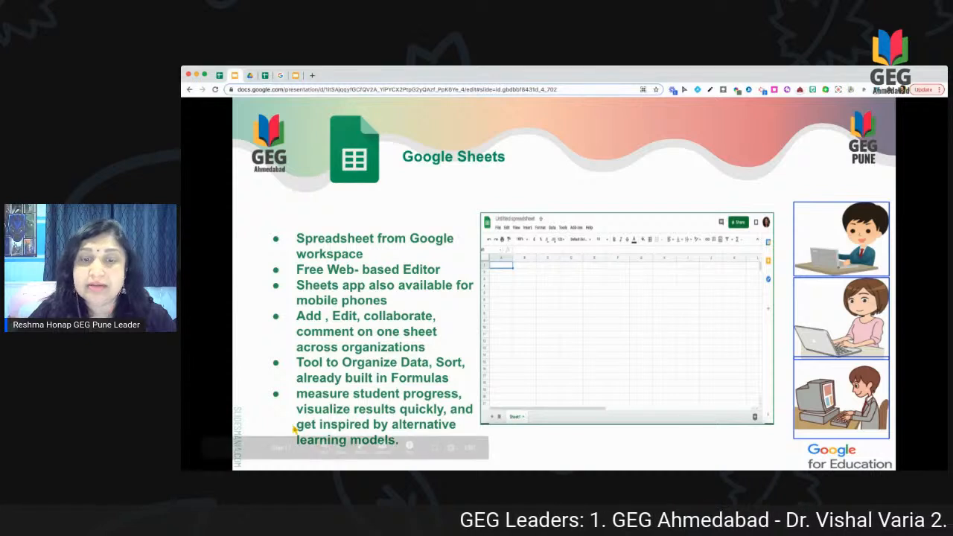
{"action": "left_click", "coordinate": [252, 448]}
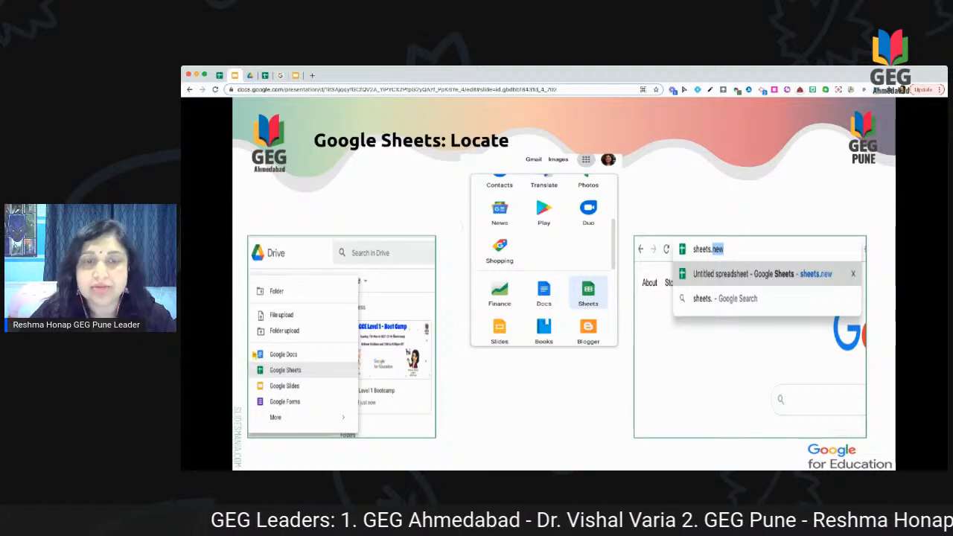
{"action": "key", "text": "Right"}
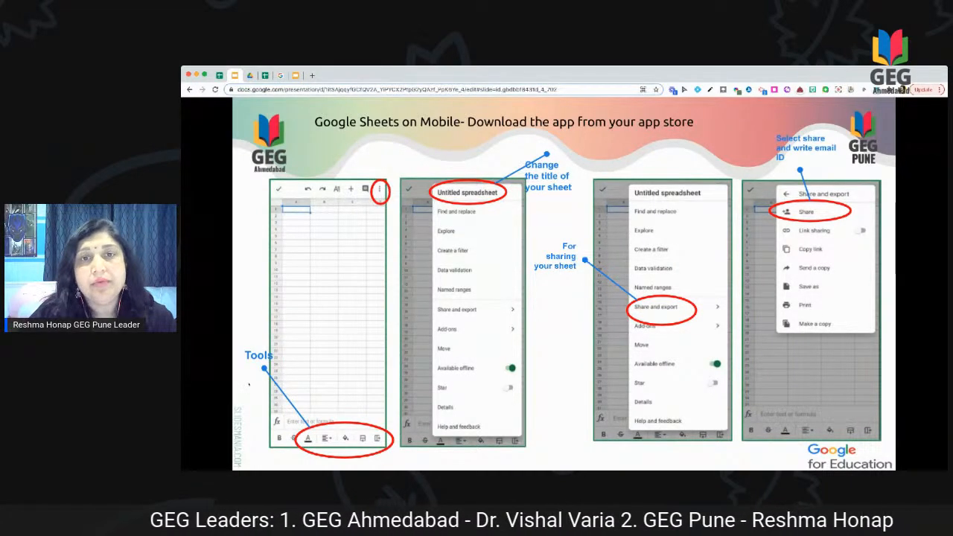
Step: Step through the Sort/Format, Formulas and Filters slides to the Charts and Graphs slide
{"action": "key", "text": "Right"}
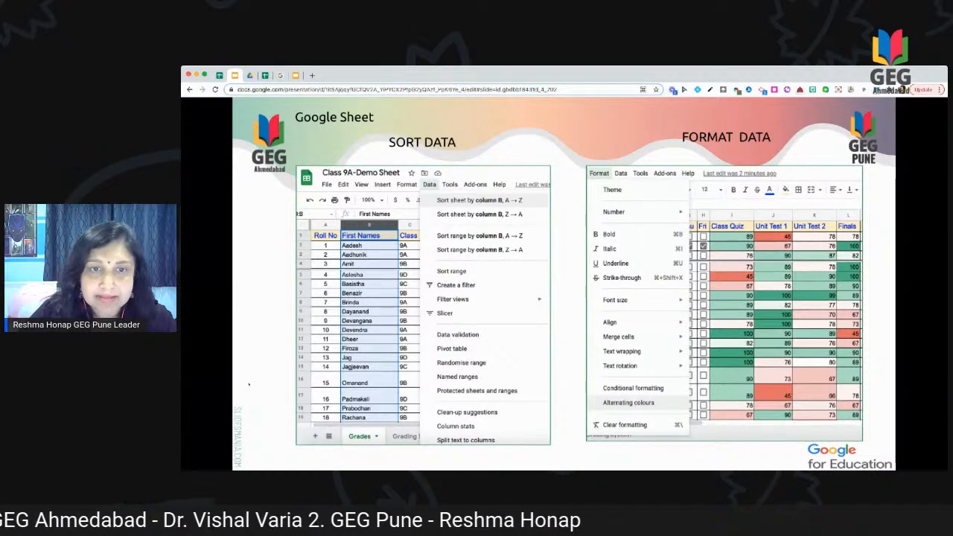
{"action": "key", "text": "Right"}
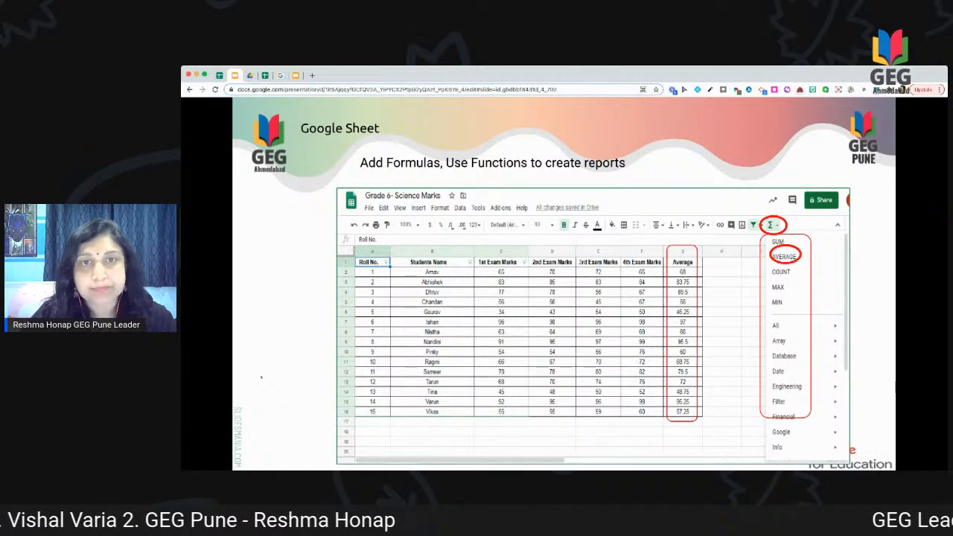
{"action": "key", "text": "Right"}
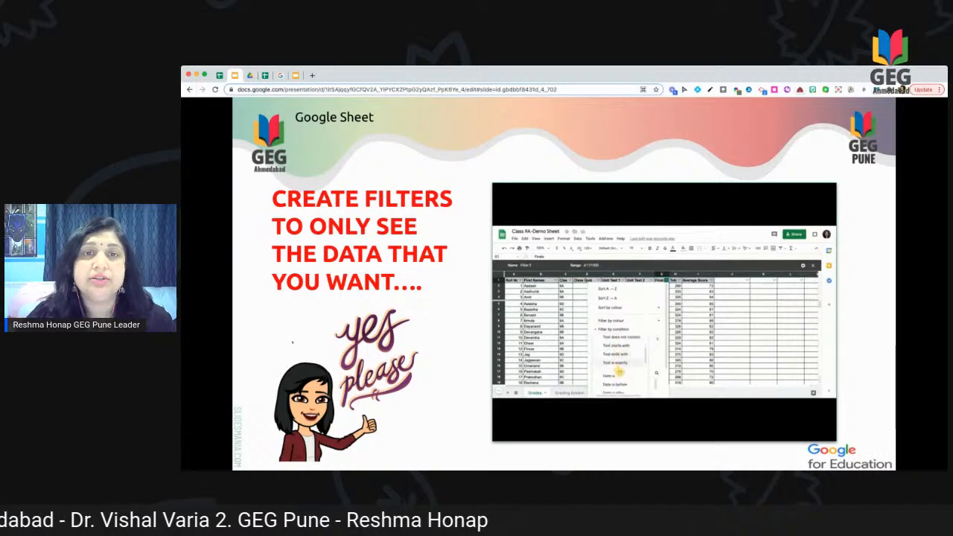
{"action": "key", "text": "Right"}
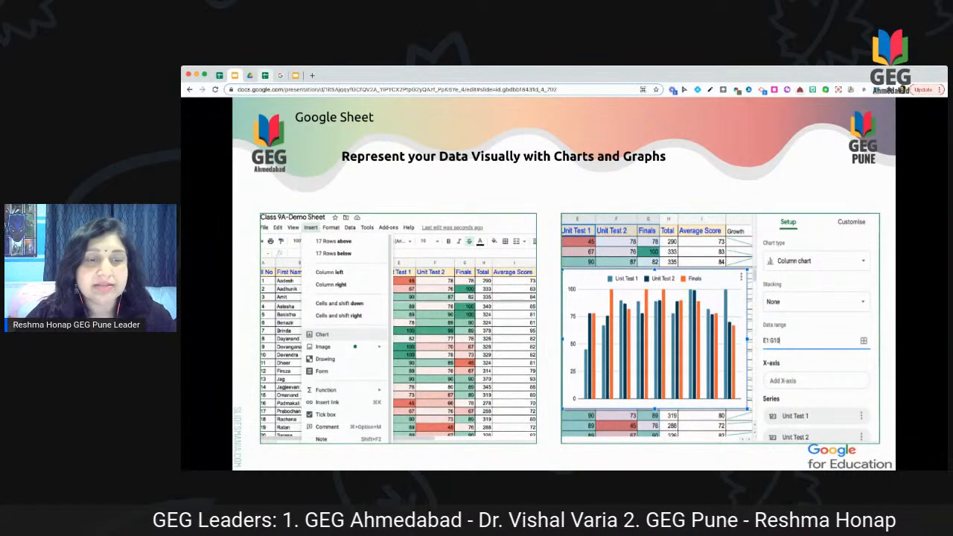
Step: Switch to the Class 9A-Demo Sheet and zoom in on the names and marks table
{"action": "left_click", "coordinate": [265, 75]}
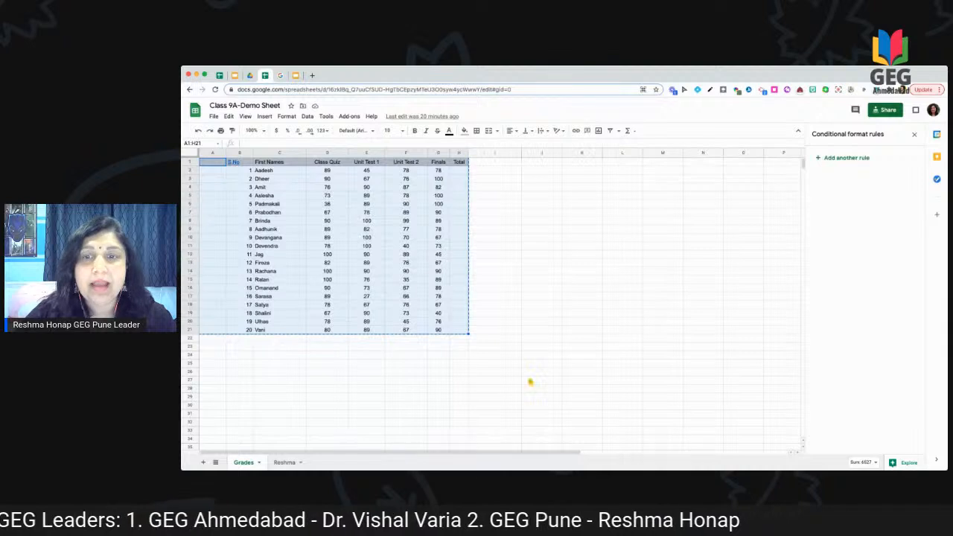
{"action": "left_click", "coordinate": [494, 363]}
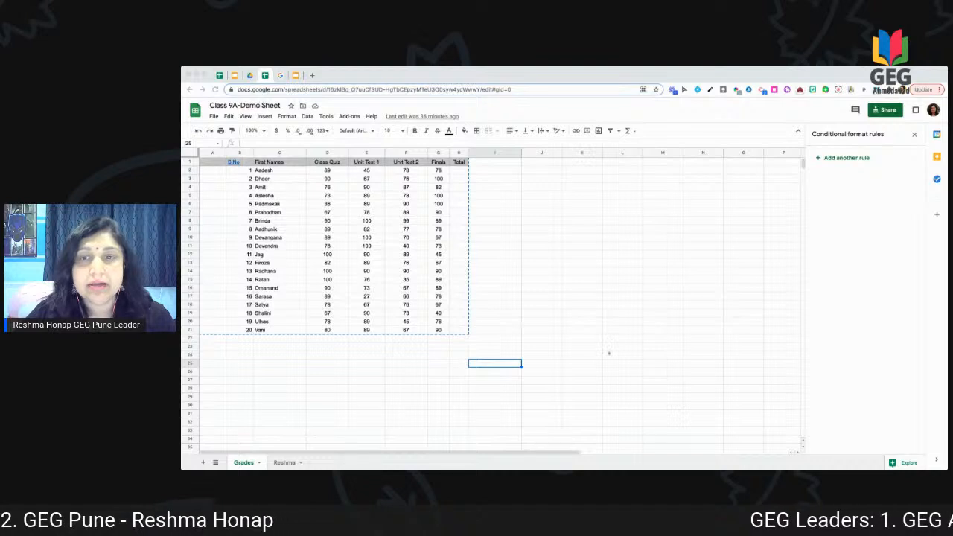
{"action": "key", "text": "super+Tab"}
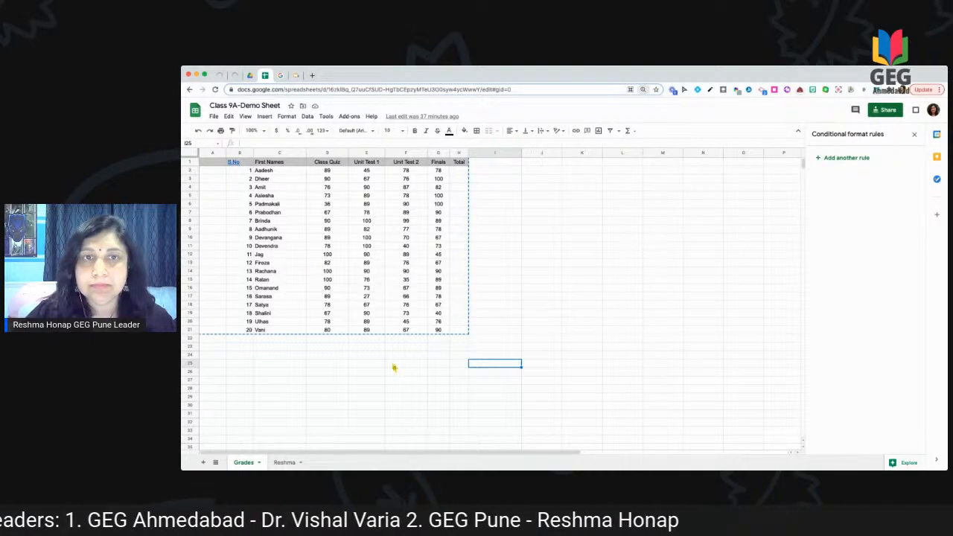
{"action": "key", "text": "super+equal"}
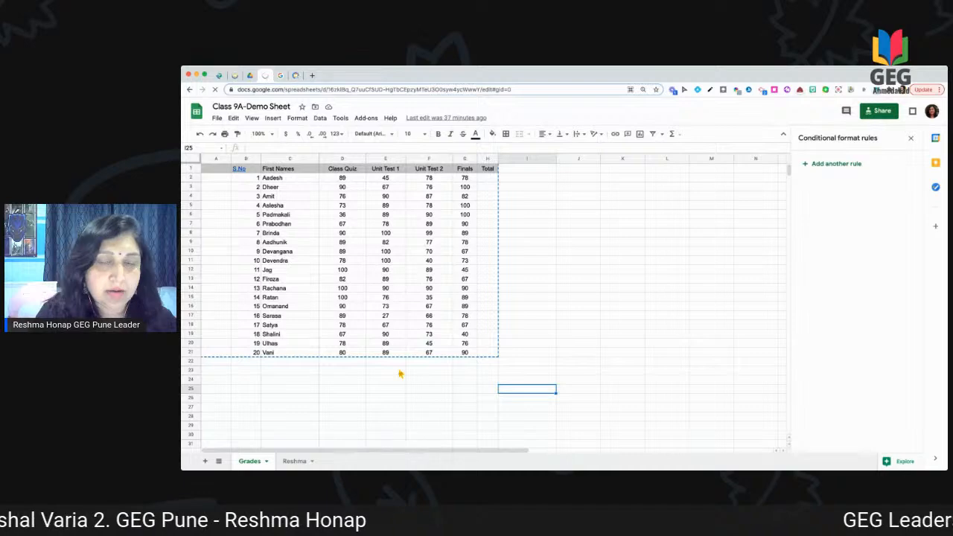
{"action": "key", "text": "super+plus"}
{"action": "left_click", "coordinate": [399, 371]}
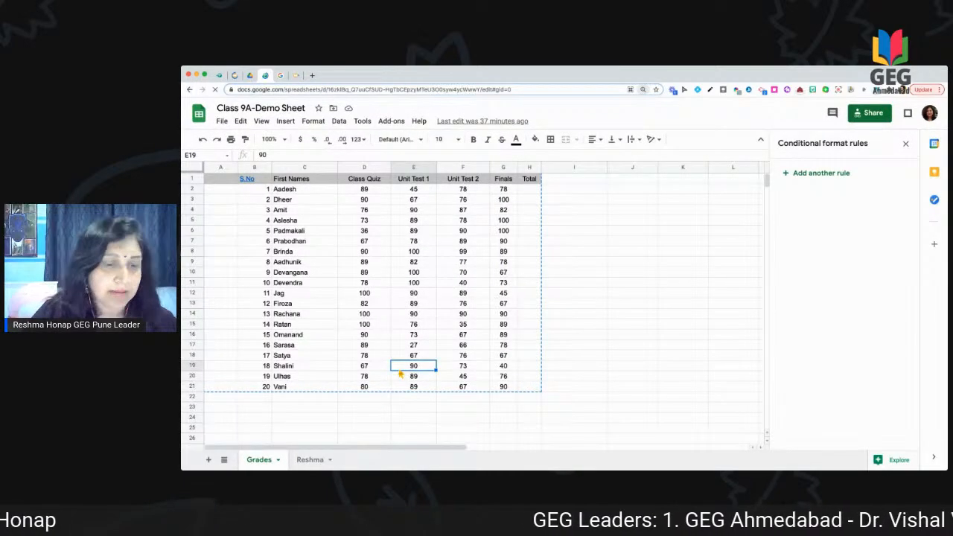
{"action": "key", "text": "super+plus"}
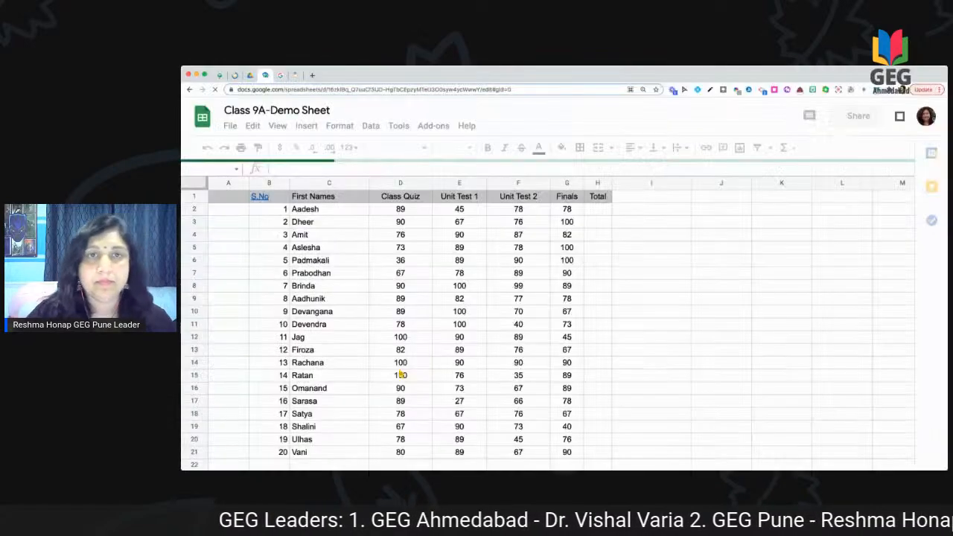
{"action": "key", "text": "super+plus"}
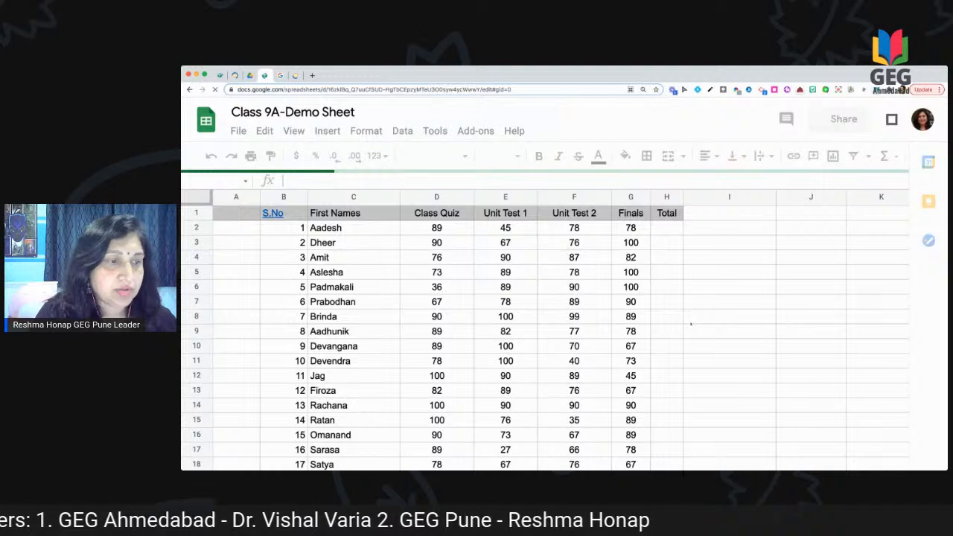
{"action": "key", "text": "super+minus"}
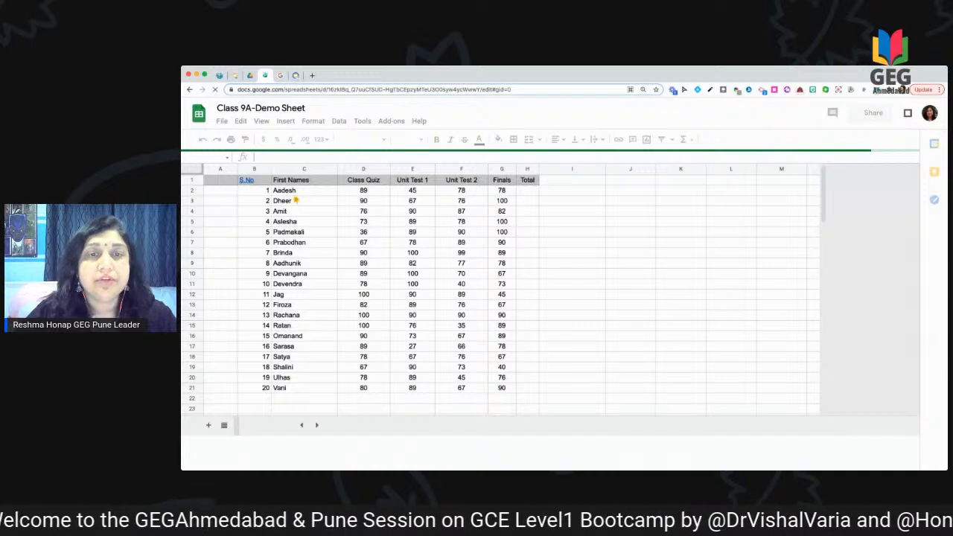
Step: Select the names and marks range C2:G21 and bring up the Data menu's sorting options
{"action": "left_click", "coordinate": [292, 190]}
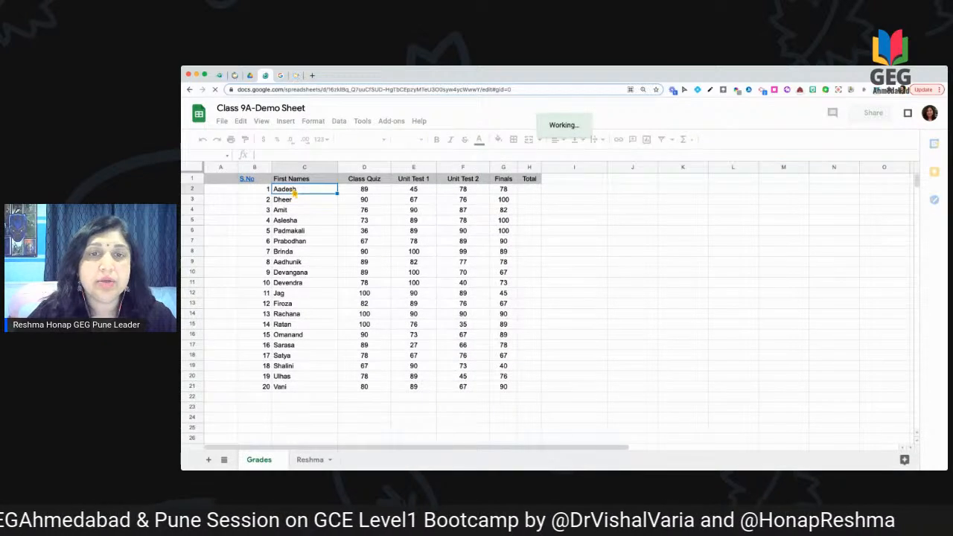
{"action": "left_click", "coordinate": [433, 308], "text": "shift"}
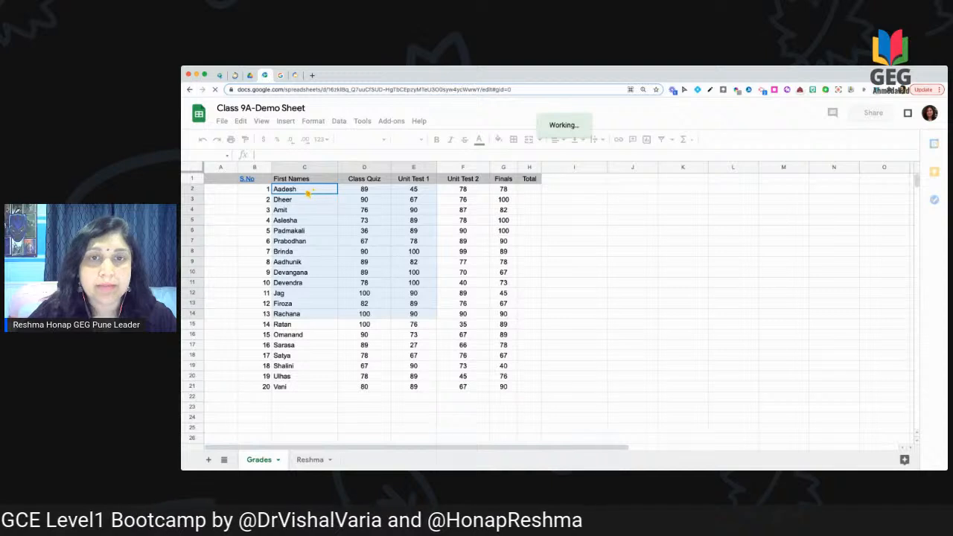
{"action": "mouse_move", "coordinate": [463, 232]}
{"action": "left_mouse_down"}
{"action": "mouse_move", "coordinate": [513, 363]}
{"action": "mouse_move", "coordinate": [513, 392]}
{"action": "left_mouse_up"}
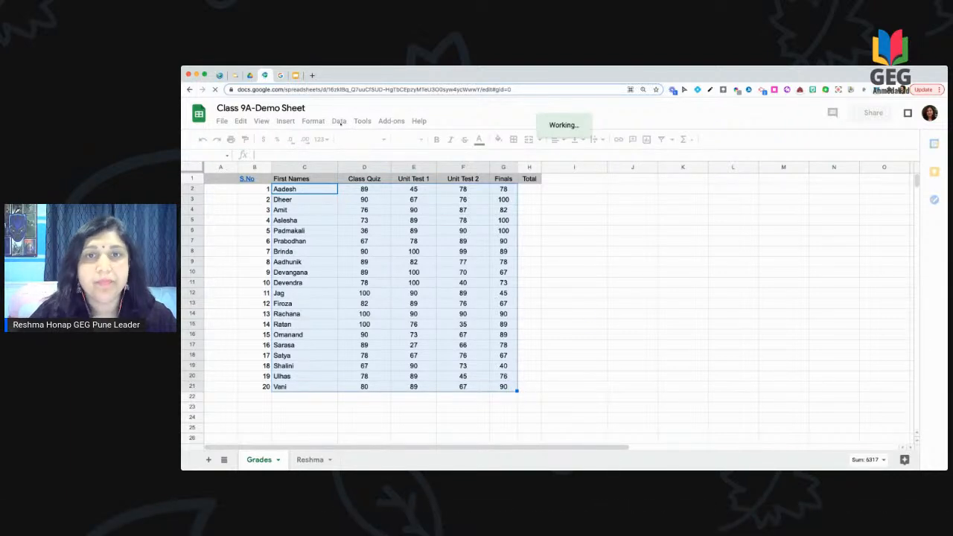
{"action": "left_click", "coordinate": [341, 126]}
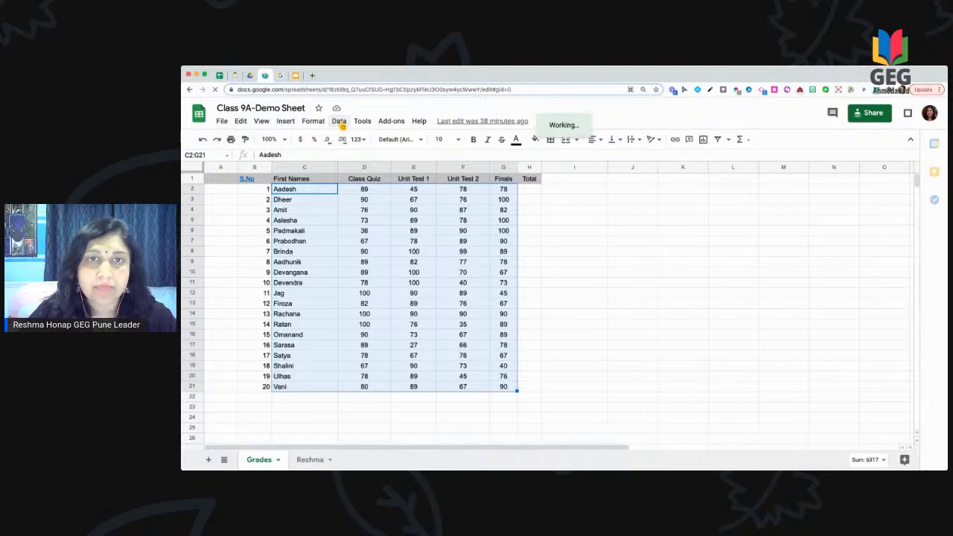
{"action": "left_click", "coordinate": [340, 122]}
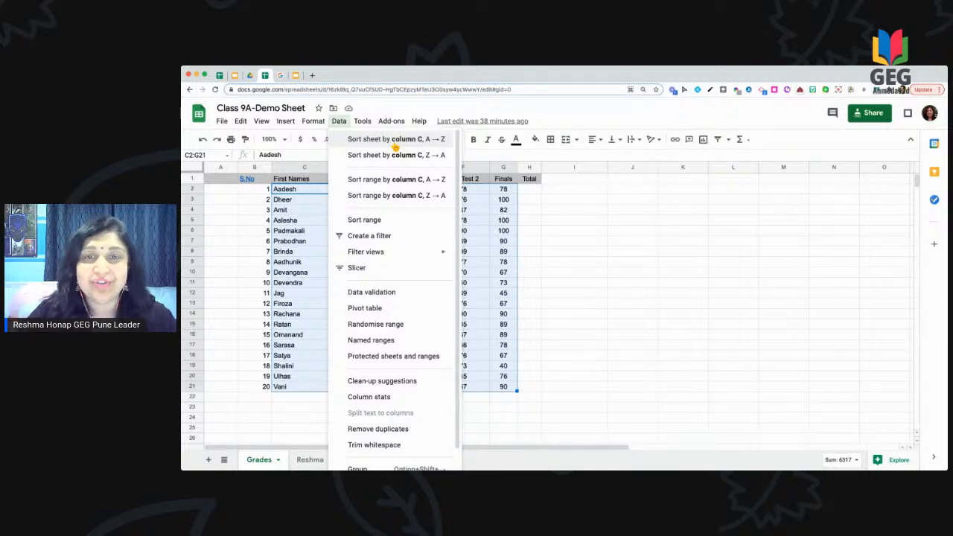
Step: Sort C2:G21 A→Z by first name, treating the first row as a header
{"action": "left_click", "coordinate": [364, 220]}
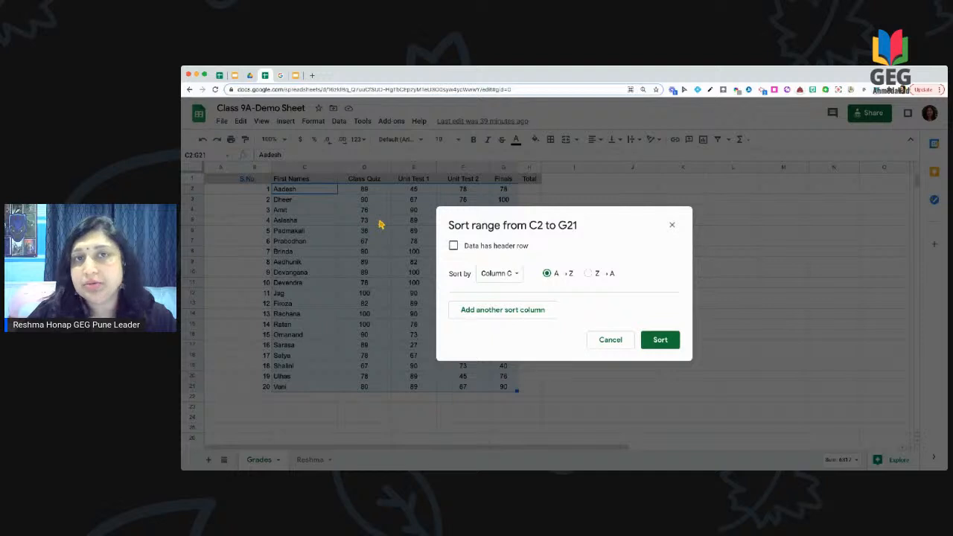
{"action": "left_click", "coordinate": [453, 245]}
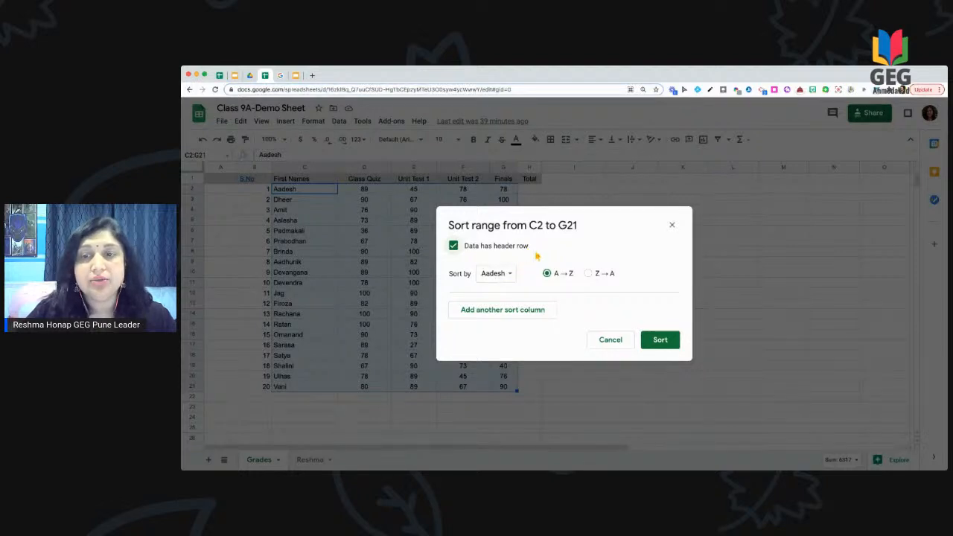
{"action": "left_click", "coordinate": [653, 345]}
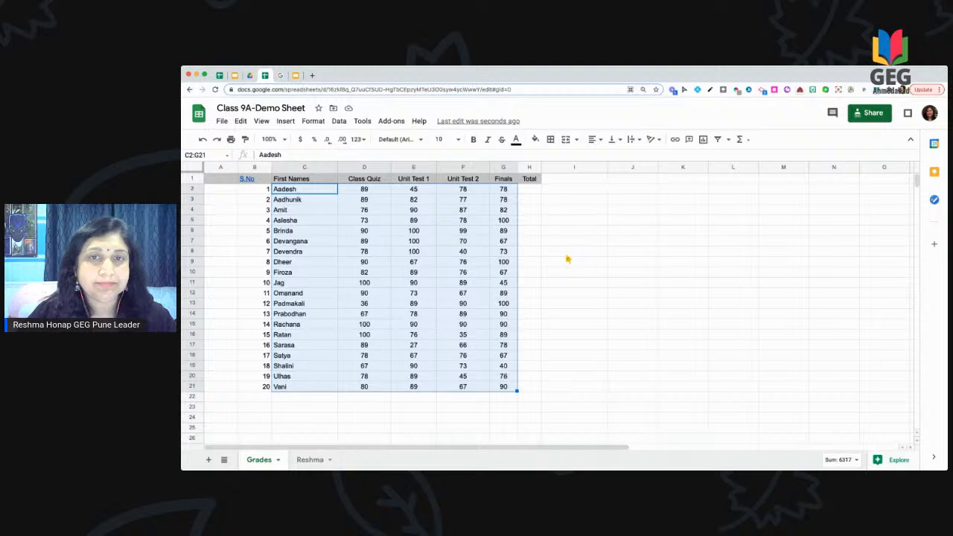
{"action": "left_click", "coordinate": [340, 122]}
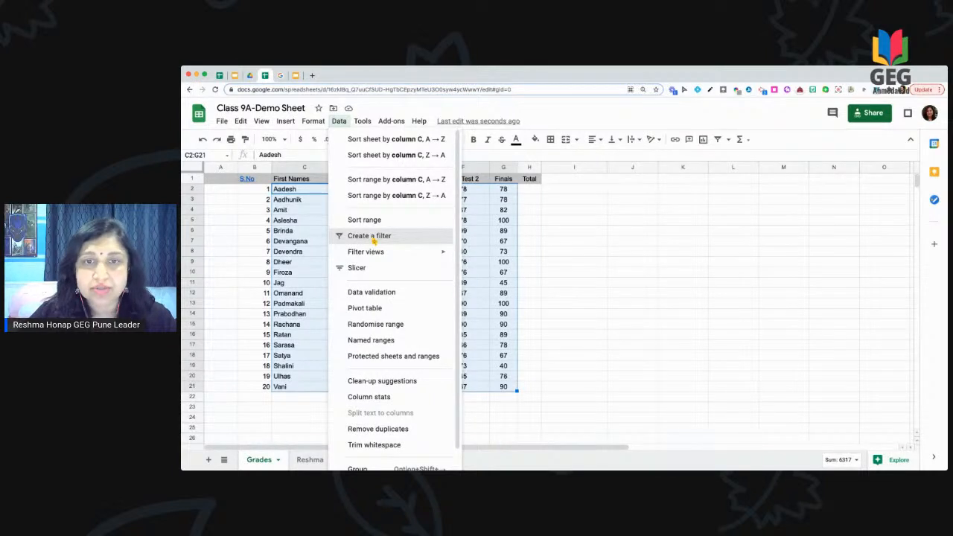
{"action": "left_click", "coordinate": [372, 240]}
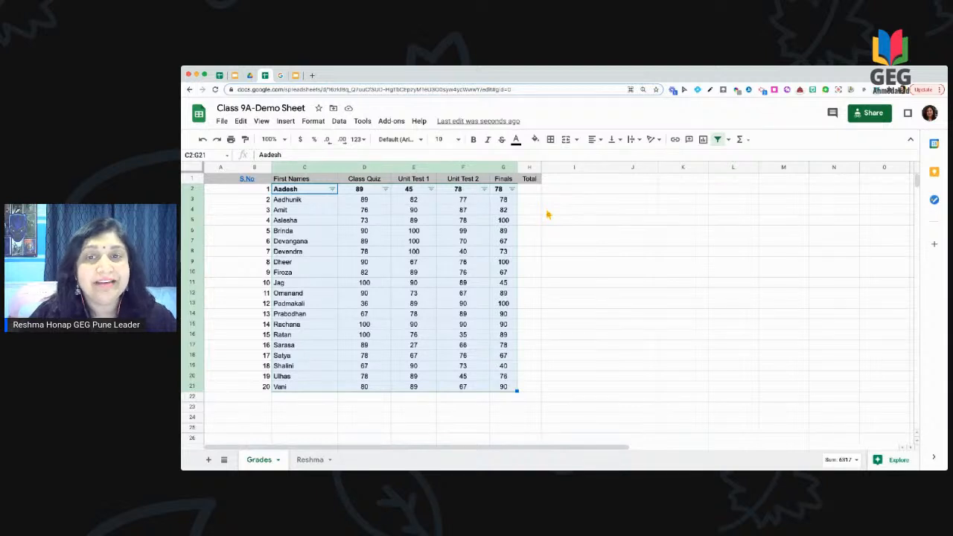
{"action": "left_click", "coordinate": [513, 190]}
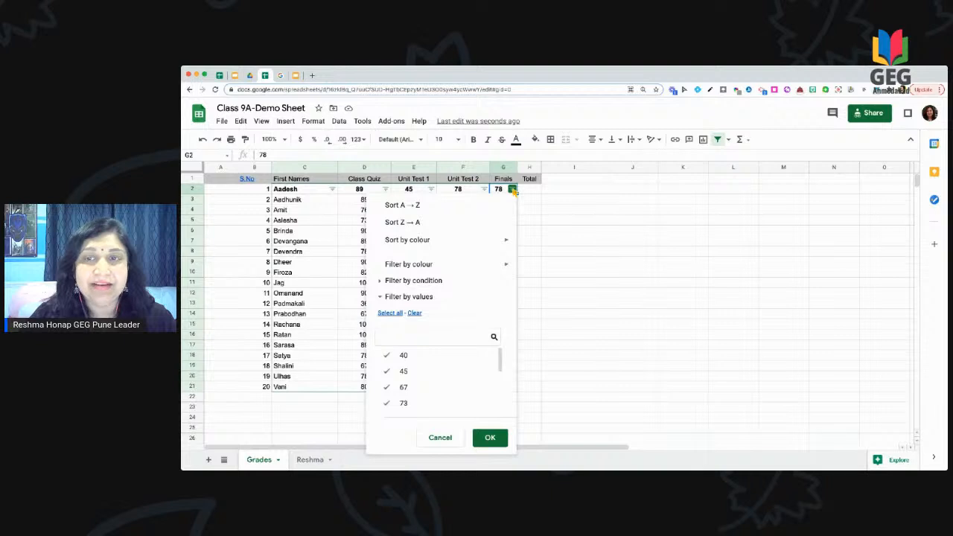
{"action": "left_click", "coordinate": [571, 223]}
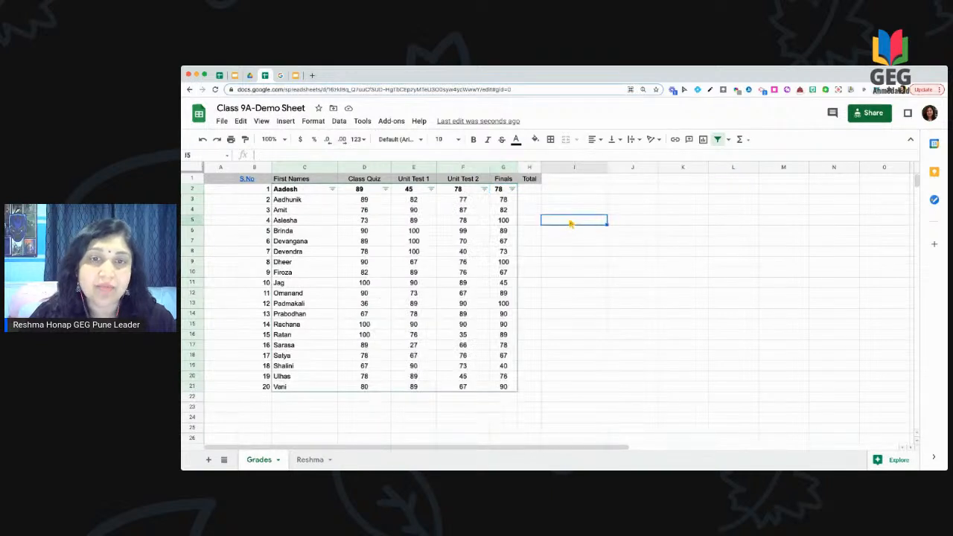
{"action": "left_click_drag", "start_coordinate": [290, 178], "coordinate": [358, 191]}
{"action": "left_click", "coordinate": [596, 215]}
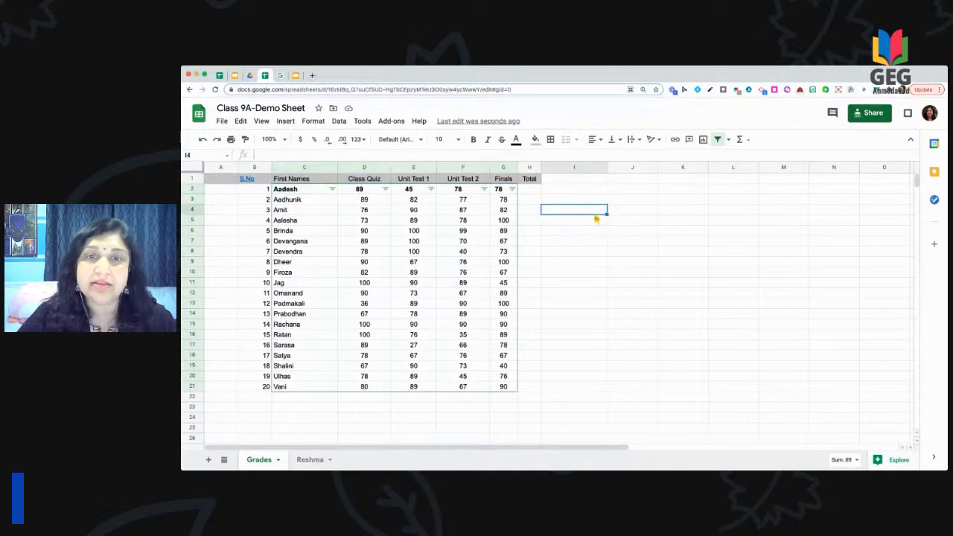
{"action": "left_click_drag", "start_coordinate": [289, 180], "coordinate": [432, 198]}
{"action": "left_click", "coordinate": [574, 221]}
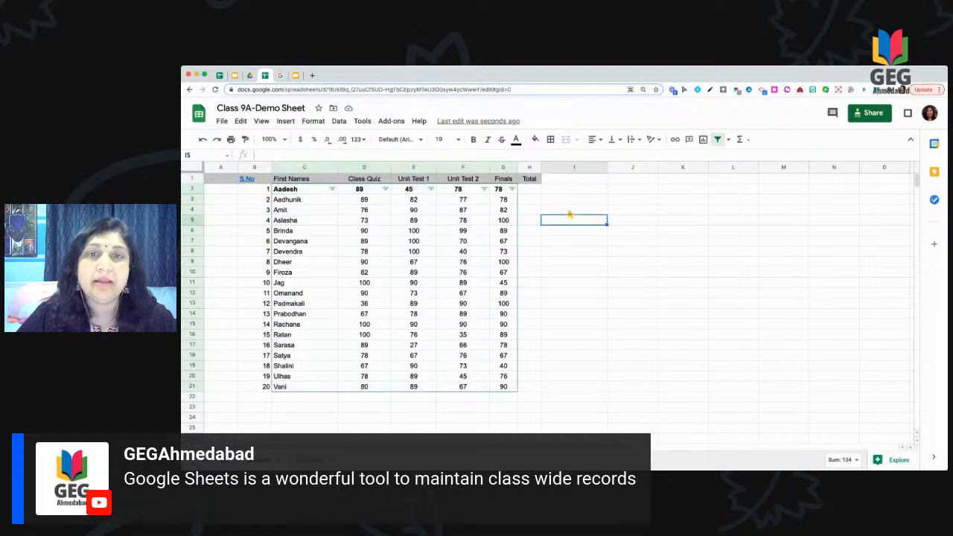
{"action": "left_click", "coordinate": [339, 121]}
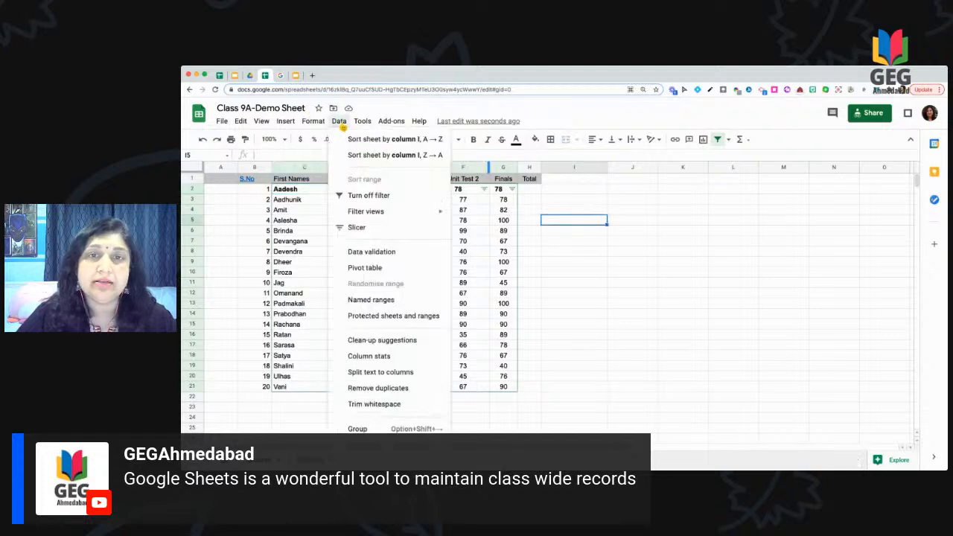
{"action": "left_click", "coordinate": [368, 197]}
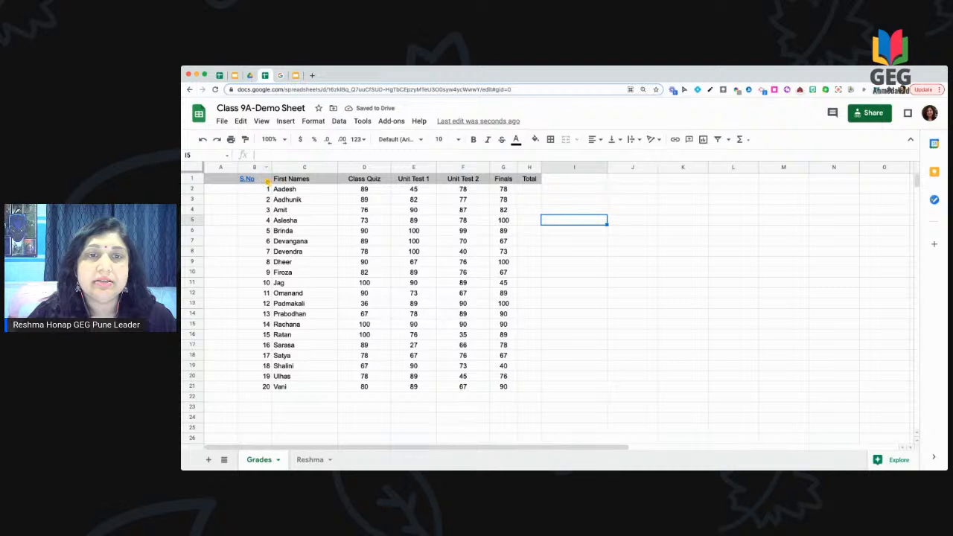
{"action": "left_click_drag", "start_coordinate": [253, 180], "coordinate": [304, 180]}
Step: Create a filter over the grades table B1:G21 and open the Finals column's filter options
{"action": "left_click_drag", "start_coordinate": [509, 198], "coordinate": [515, 394]}
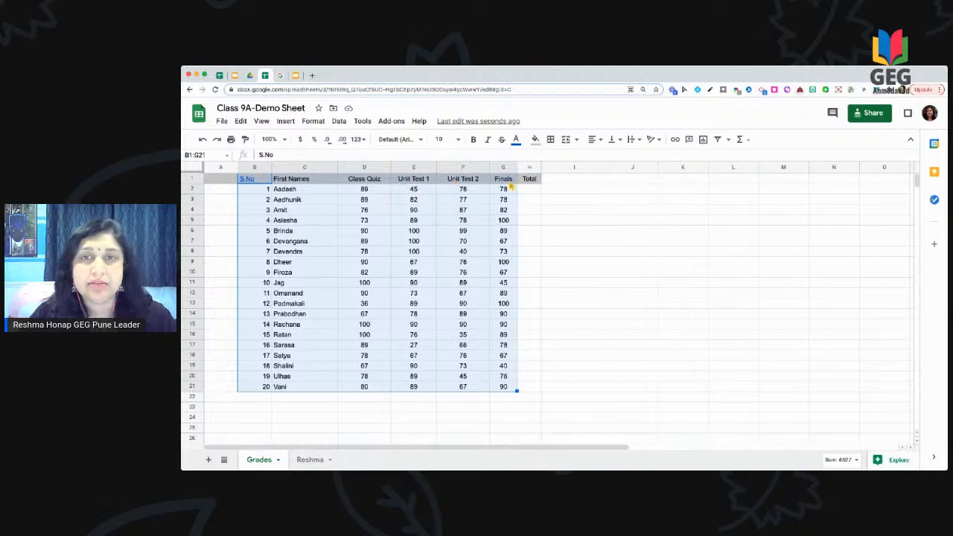
{"action": "left_click", "coordinate": [339, 121]}
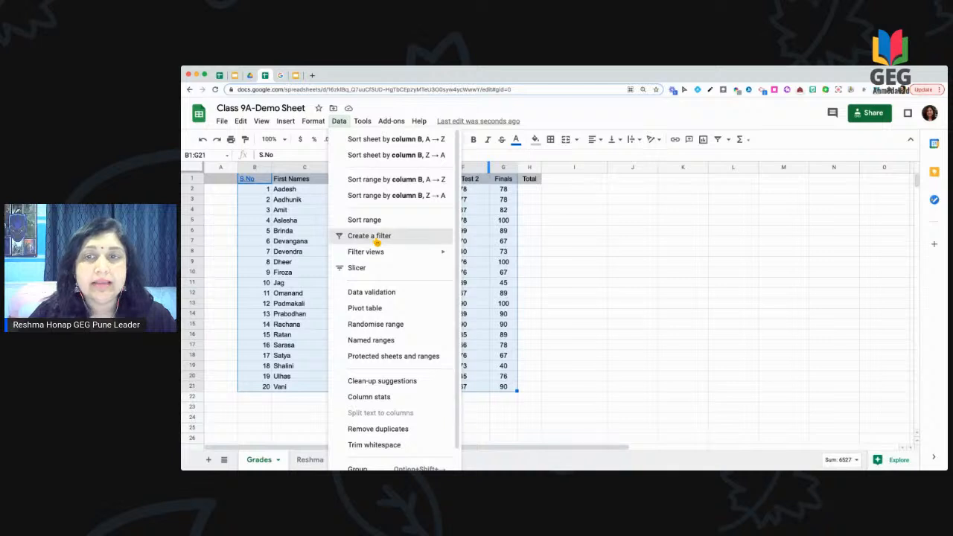
{"action": "left_click", "coordinate": [378, 237]}
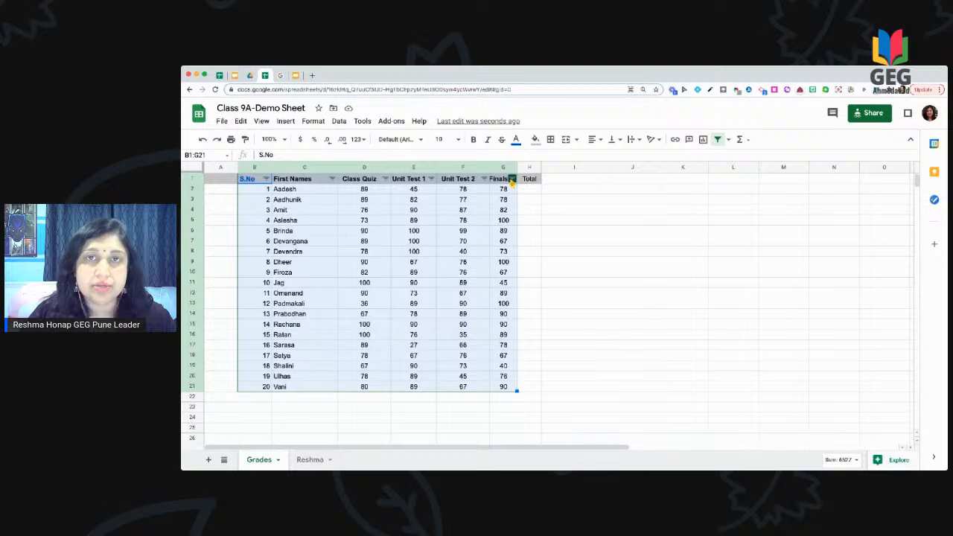
{"action": "left_click", "coordinate": [513, 179]}
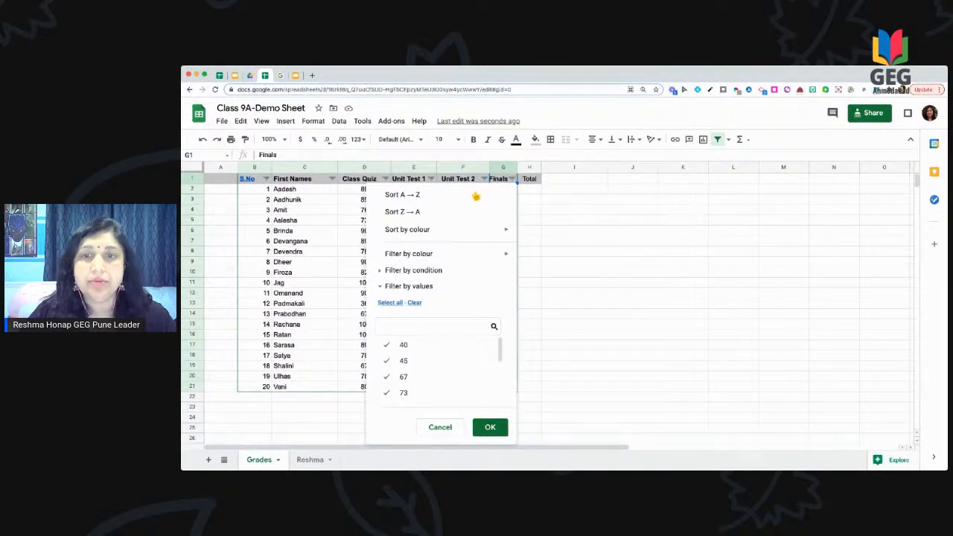
Step: Filter the Finals column by the condition greater than or equal to 80
{"action": "left_click", "coordinate": [391, 272]}
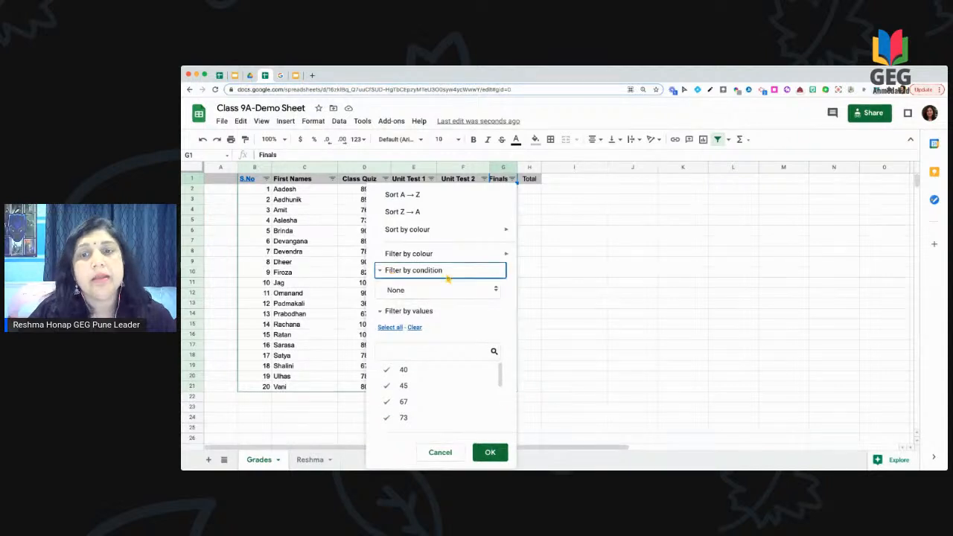
{"action": "left_click", "coordinate": [459, 295]}
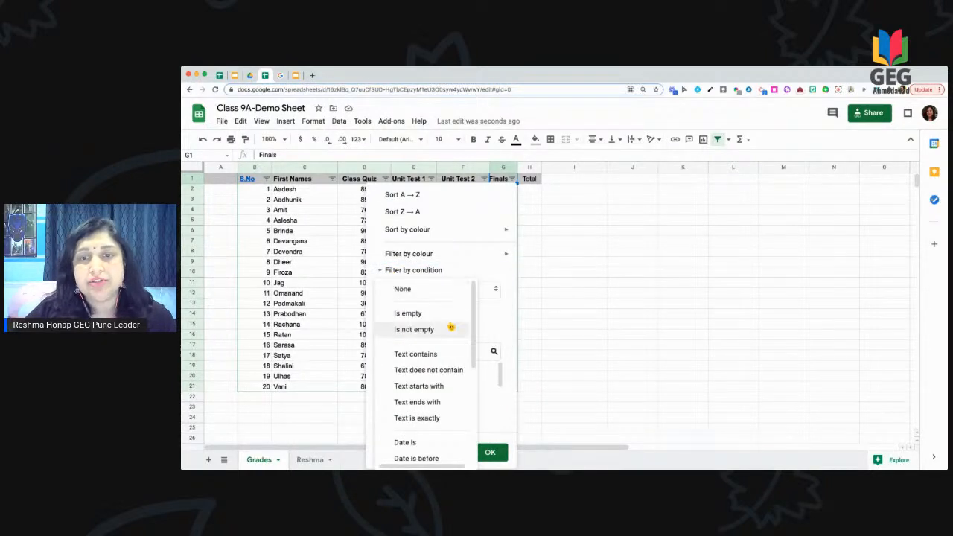
{"action": "scroll", "coordinate": [438, 394], "scroll_direction": "down", "scroll_amount": 4}
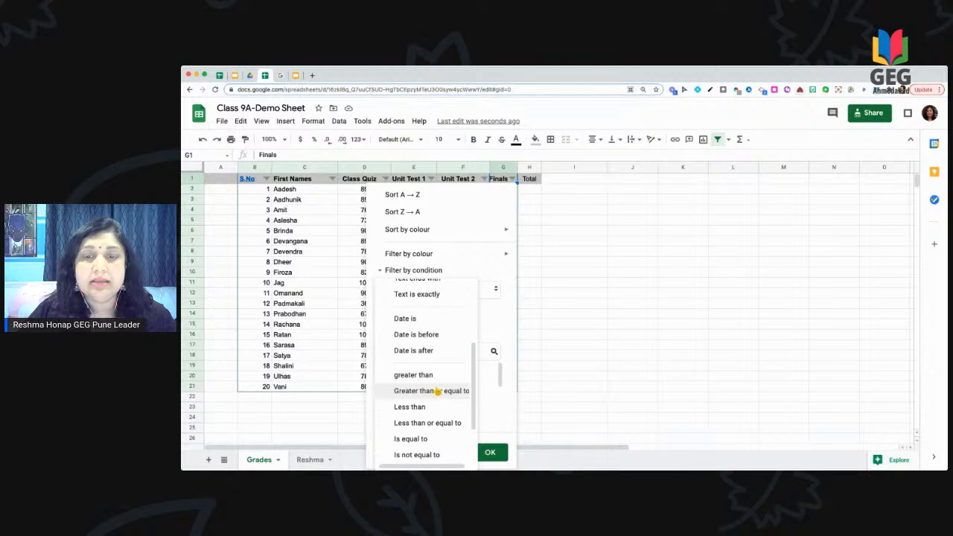
{"action": "left_click", "coordinate": [438, 392]}
{"action": "left_click", "coordinate": [415, 313]}
{"action": "type", "text": "80"}
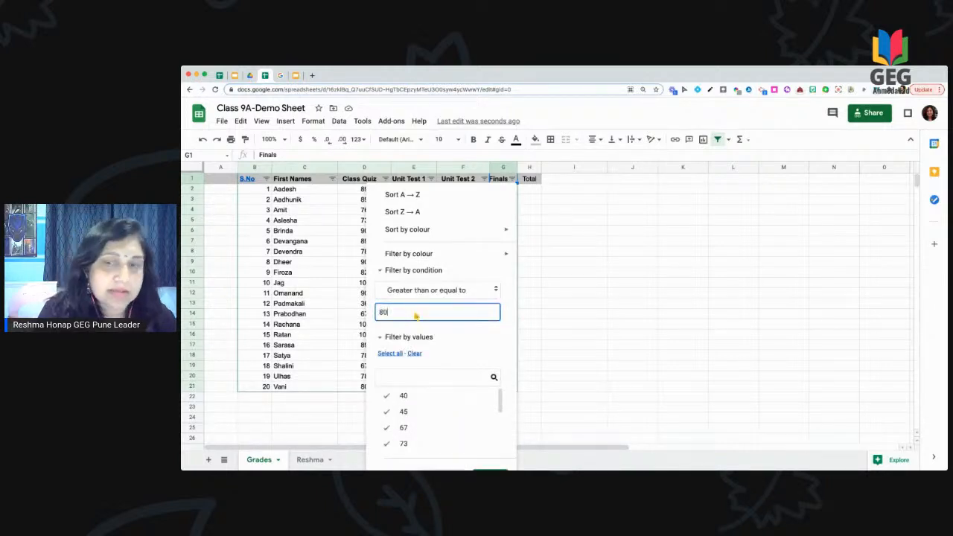
{"action": "left_click", "coordinate": [535, 368]}
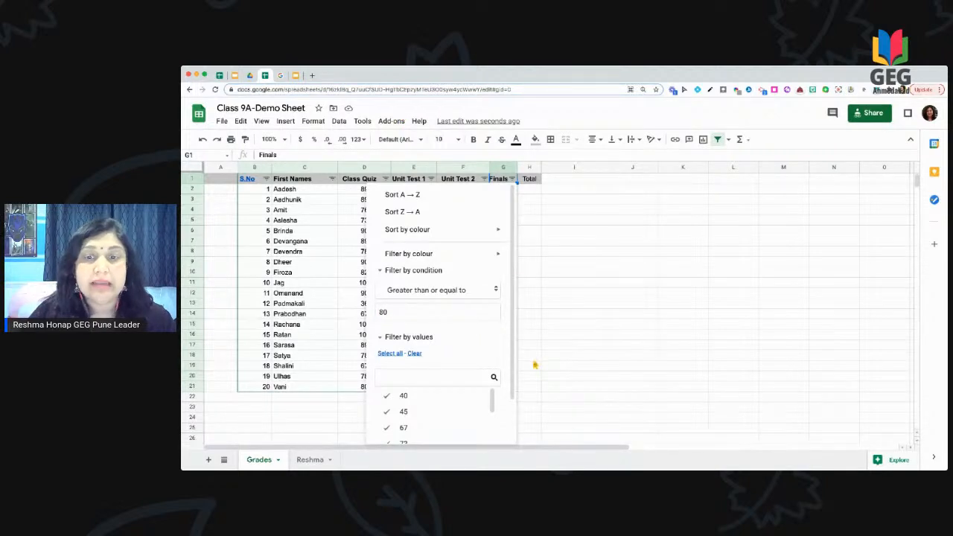
{"action": "scroll", "coordinate": [484, 350], "scroll_direction": "down", "scroll_amount": 2}
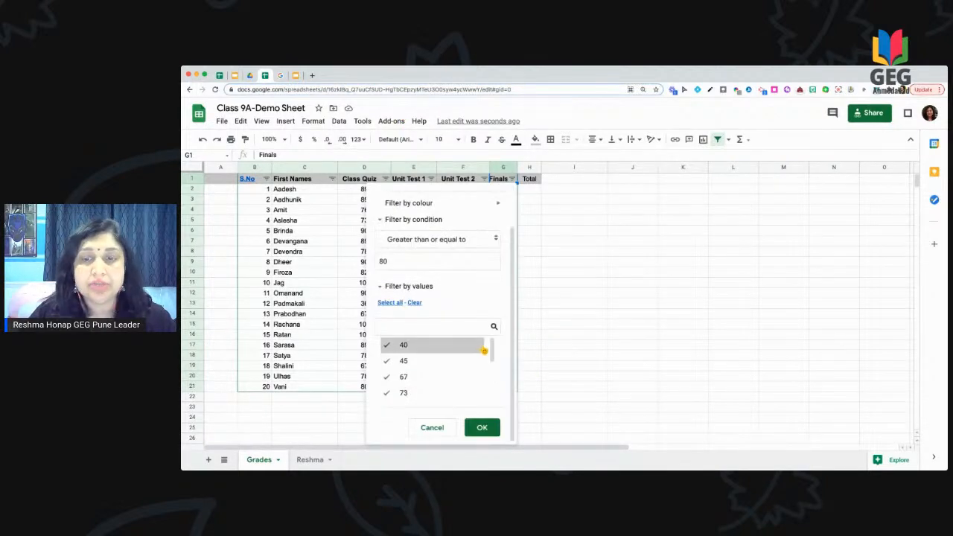
{"action": "left_click", "coordinate": [485, 429]}
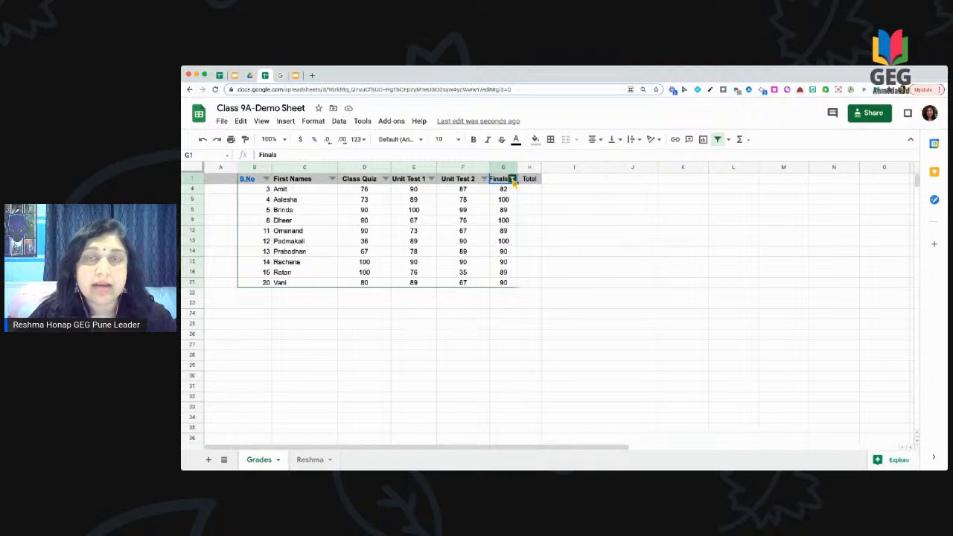
Step: Set the Finals filter condition back to None so all 20 students show
{"action": "left_click", "coordinate": [512, 180]}
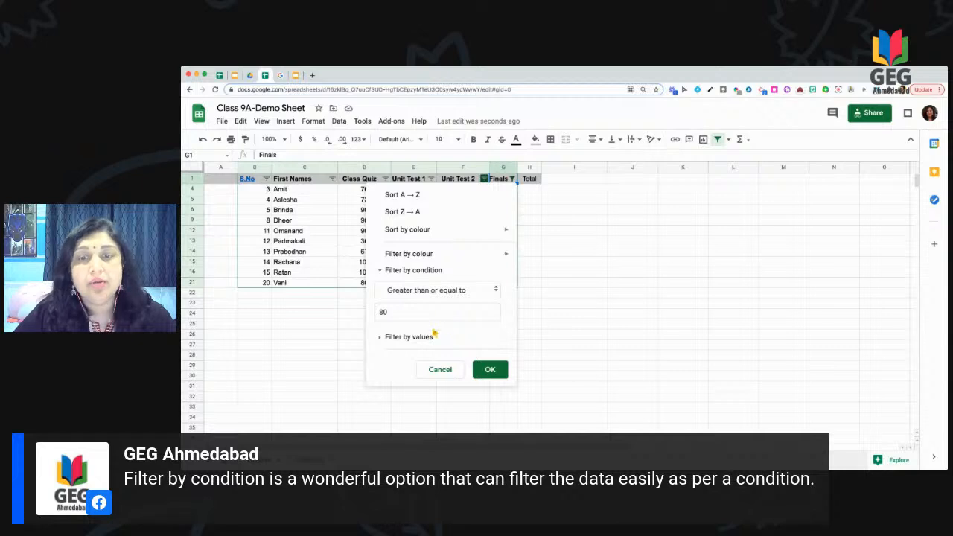
{"action": "left_click", "coordinate": [412, 339]}
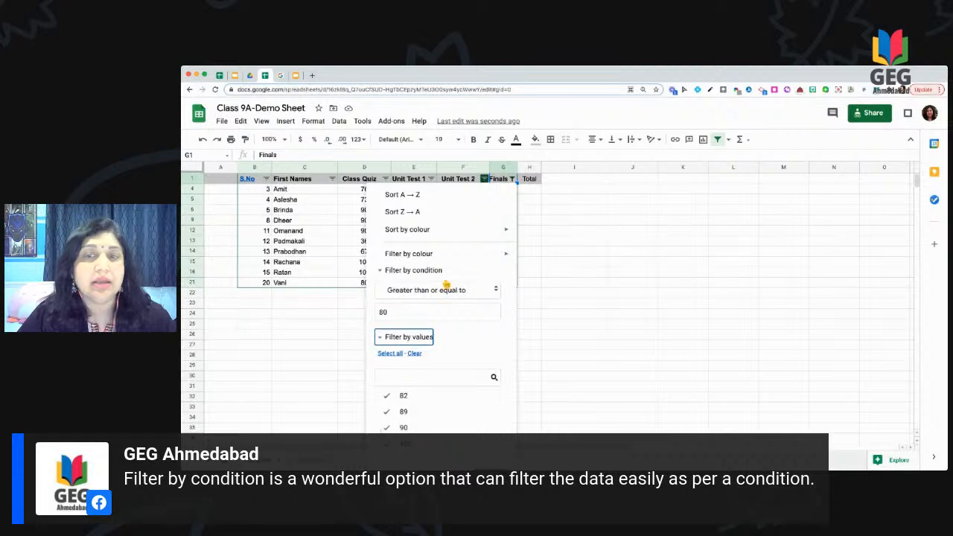
{"action": "left_click", "coordinate": [490, 292]}
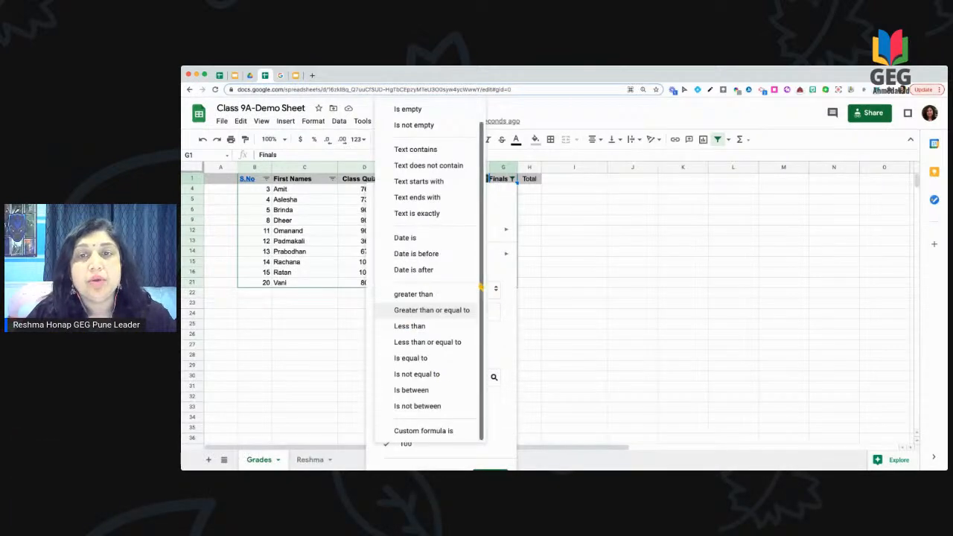
{"action": "scroll", "coordinate": [424, 207], "scroll_direction": "up", "scroll_amount": 1}
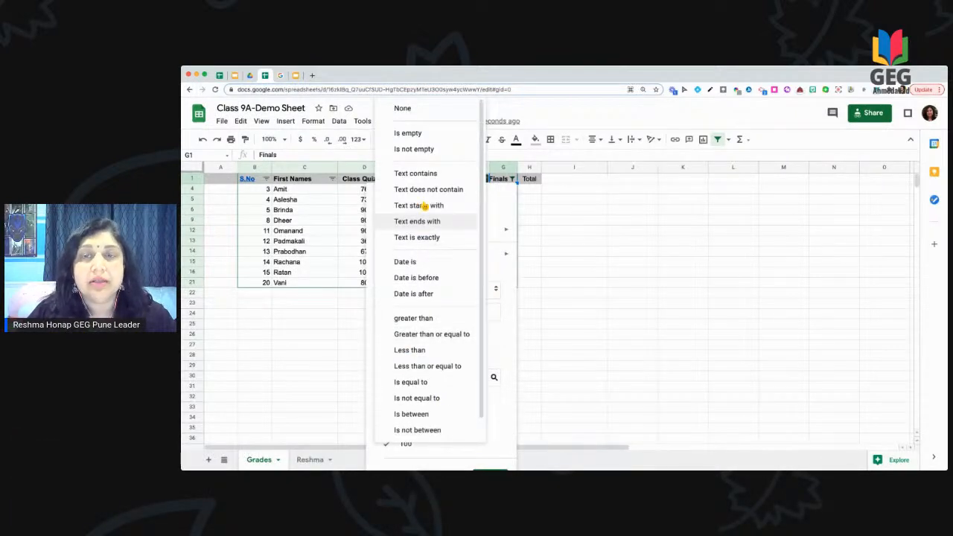
{"action": "left_click", "coordinate": [404, 109]}
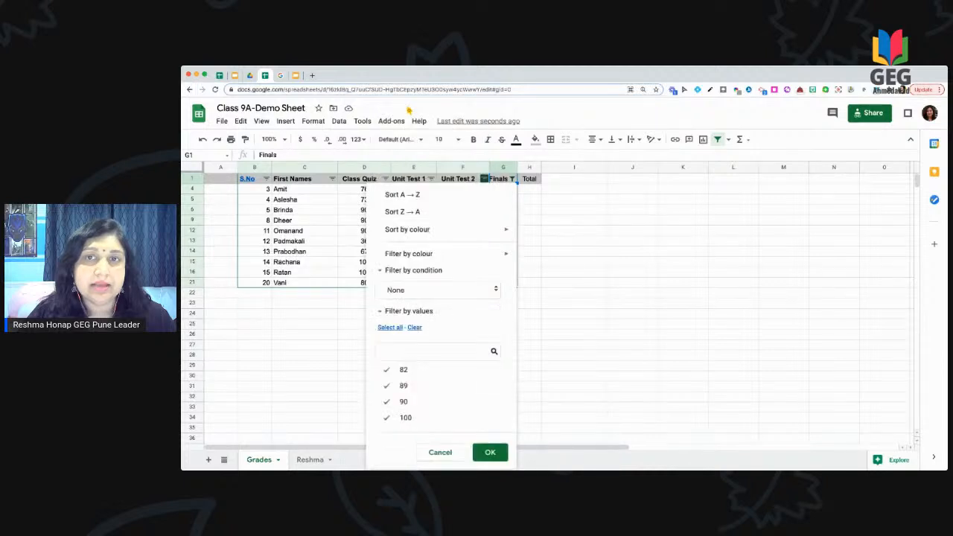
{"action": "left_click", "coordinate": [490, 453]}
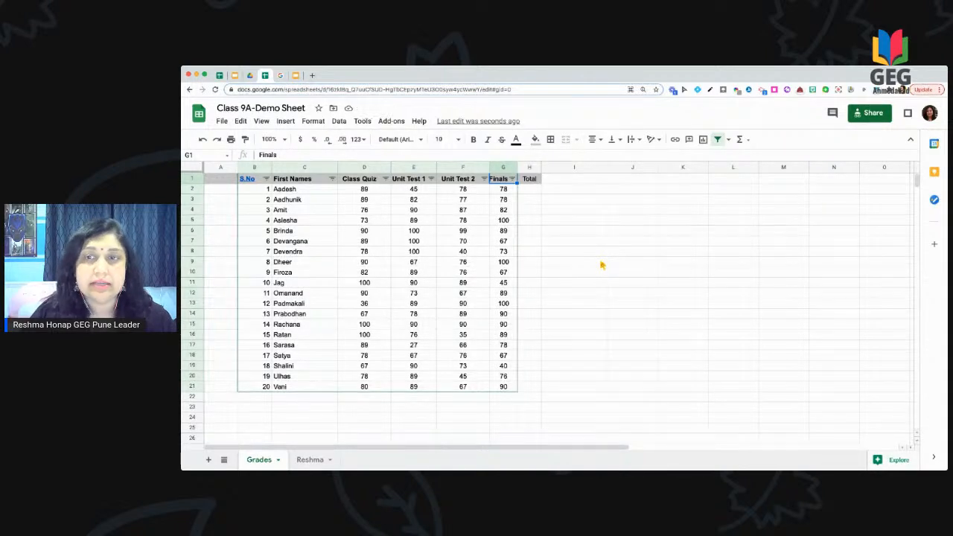
{"action": "left_click", "coordinate": [578, 245]}
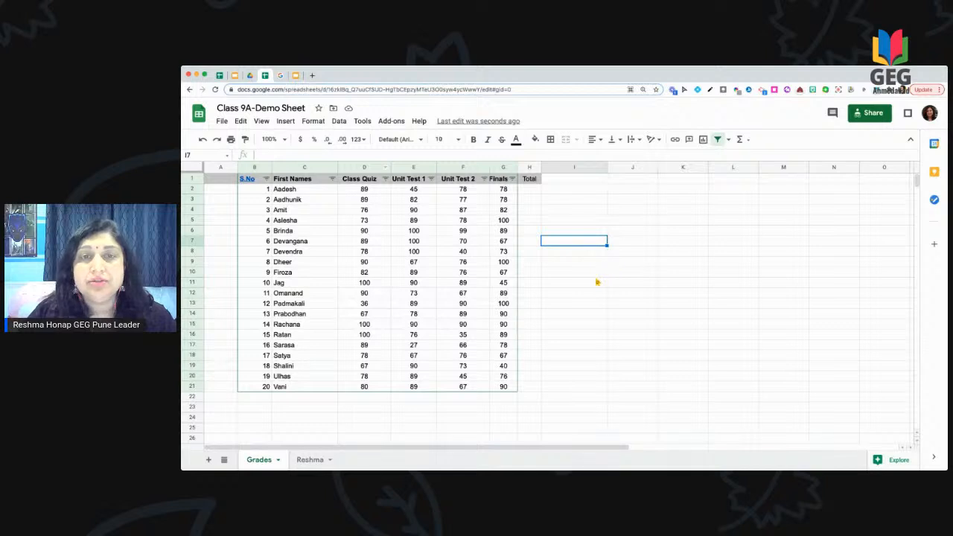
{"action": "left_click", "coordinate": [526, 192]}
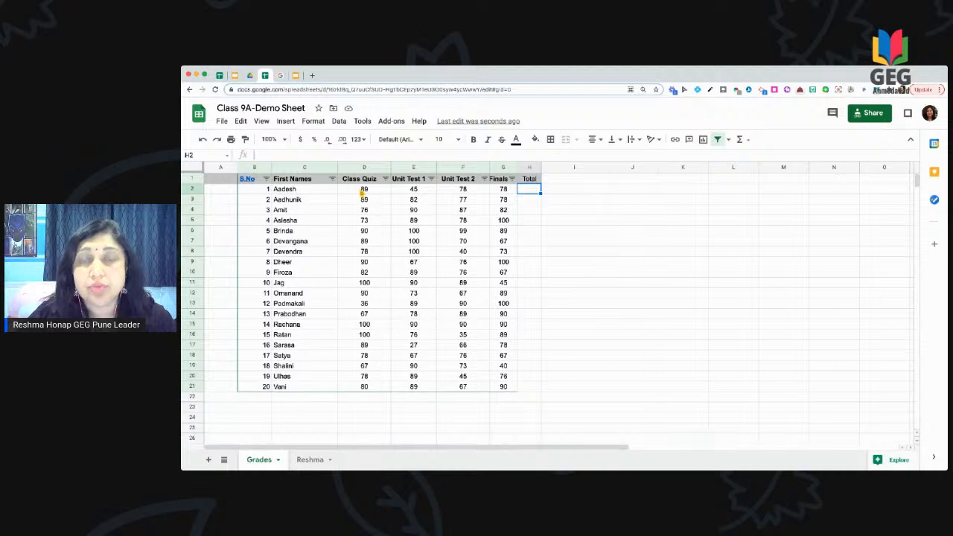
{"action": "left_click_drag", "start_coordinate": [363, 192], "coordinate": [447, 195]}
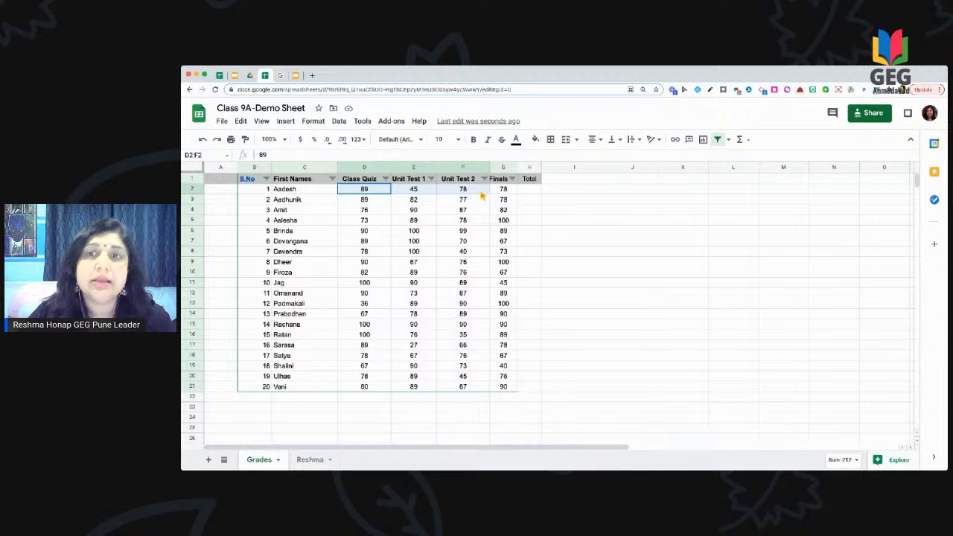
{"action": "left_click_drag", "start_coordinate": [482, 195], "coordinate": [530, 195]}
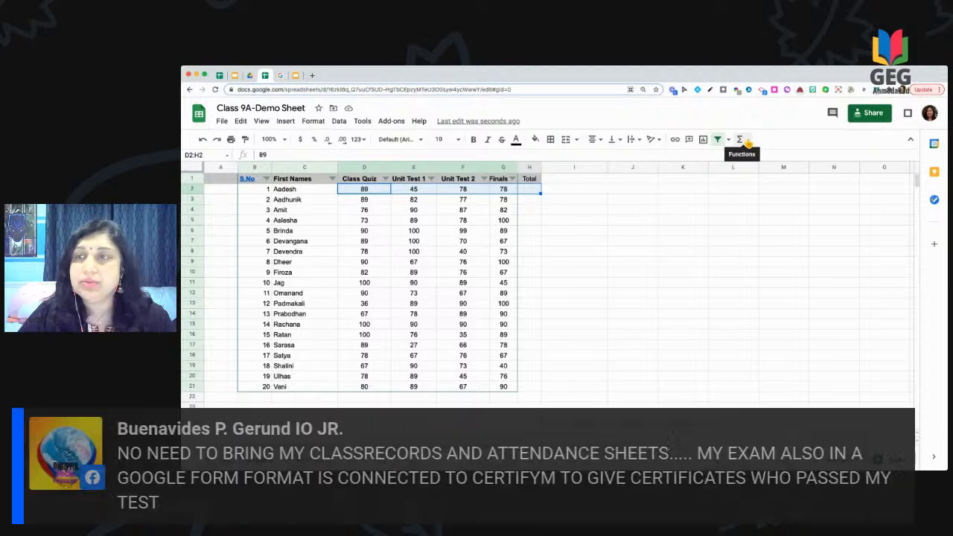
{"action": "left_click", "coordinate": [744, 141]}
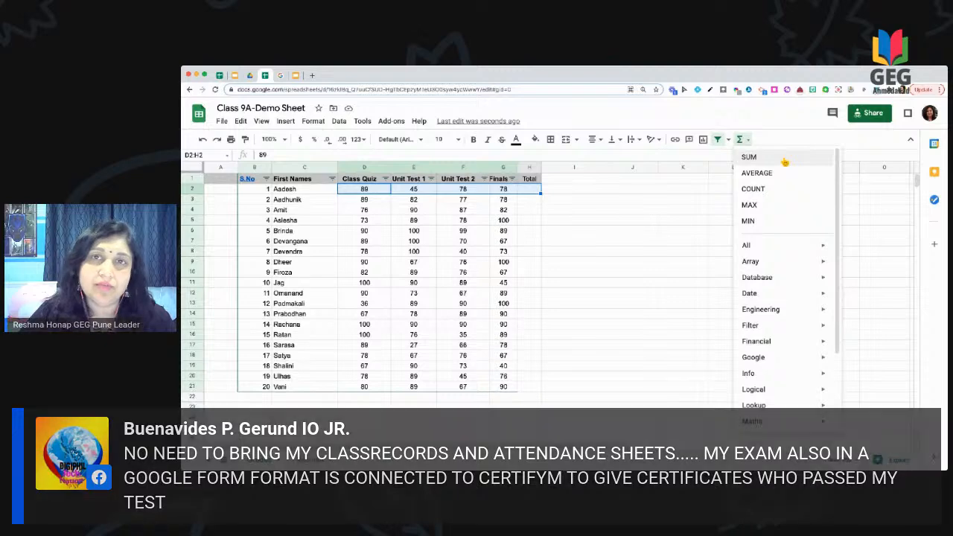
Step: Insert =SUM(D2:H2) into I2, giving 290
{"action": "left_click", "coordinate": [785, 159]}
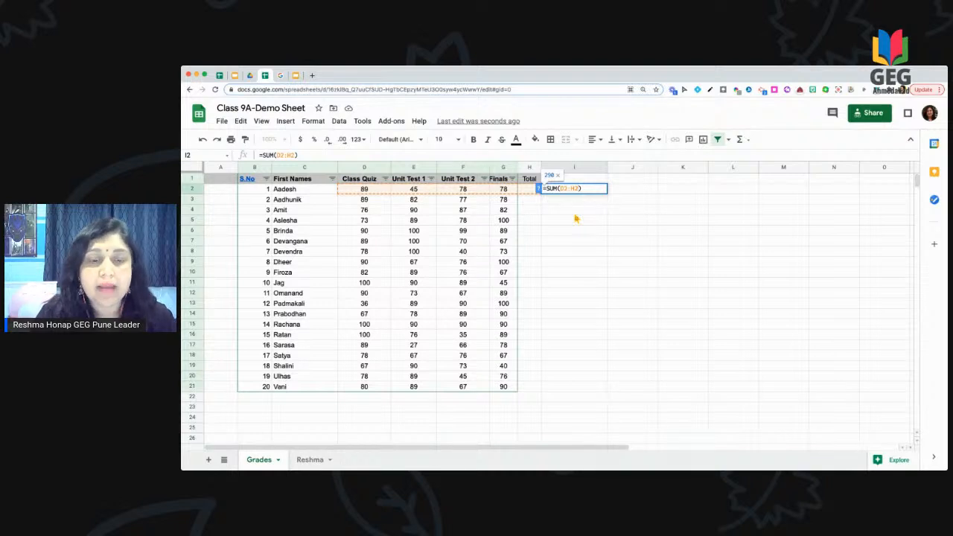
{"action": "key", "text": "Return"}
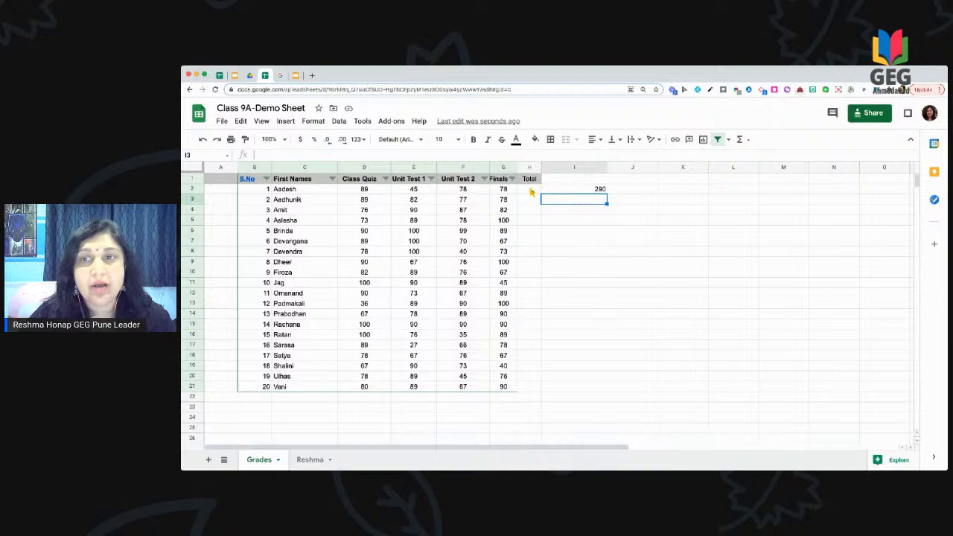
Step: Delete the stray sum in I2 and put =SUM(D2:G2) into Total cell H2
{"action": "left_click", "coordinate": [576, 192]}
{"action": "key", "text": "Delete"}
{"action": "left_click_drag", "start_coordinate": [376, 192], "coordinate": [506, 196]}
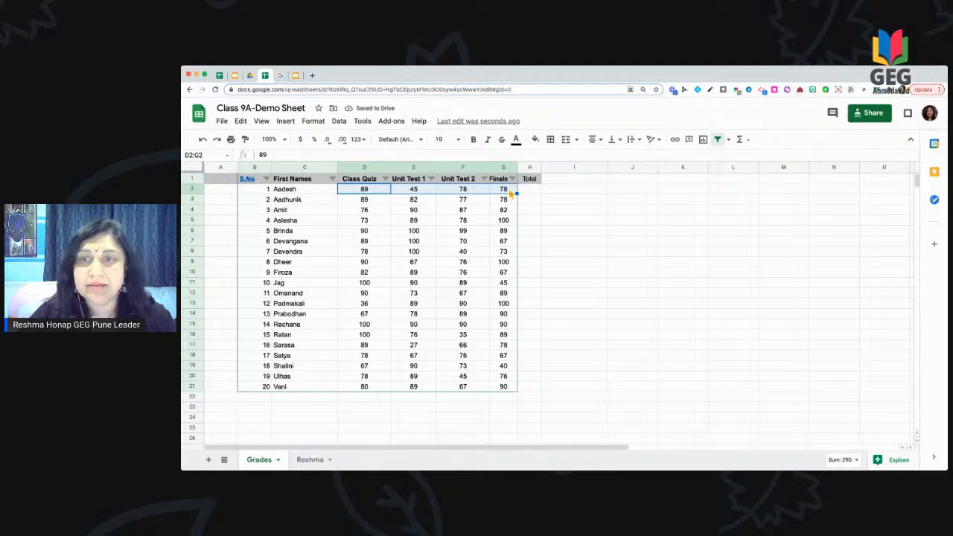
{"action": "left_click", "coordinate": [739, 139]}
{"action": "left_click", "coordinate": [749, 156]}
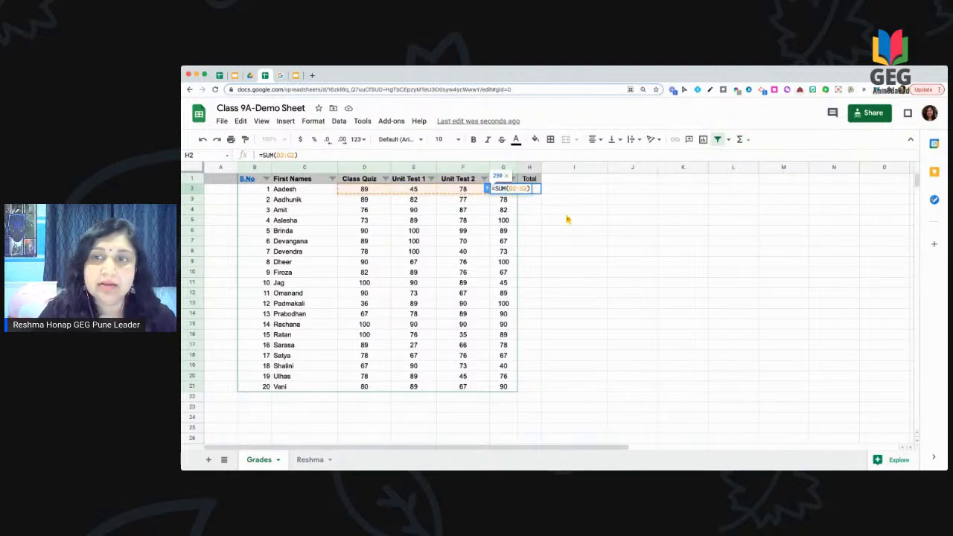
{"action": "key", "text": "Return"}
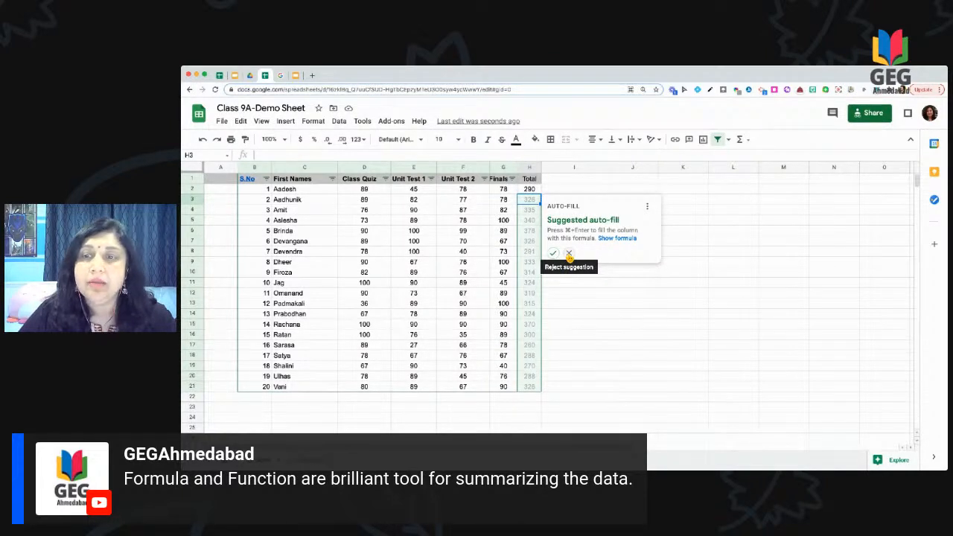
Step: Decline the auto-fill suggestion and copy H2's formula down to H21
{"action": "left_click", "coordinate": [569, 254]}
{"action": "left_click", "coordinate": [539, 192]}
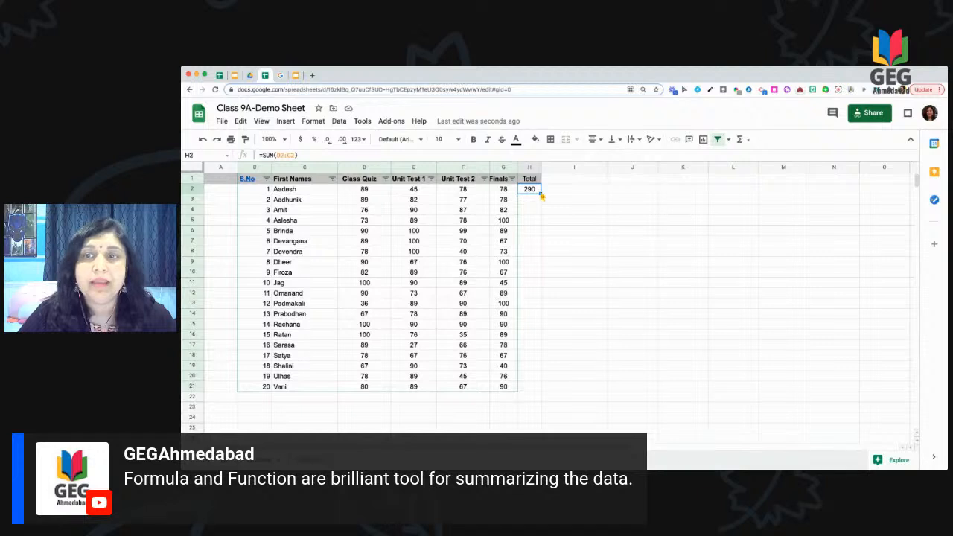
{"action": "left_click_drag", "start_coordinate": [542, 197], "coordinate": [541, 388]}
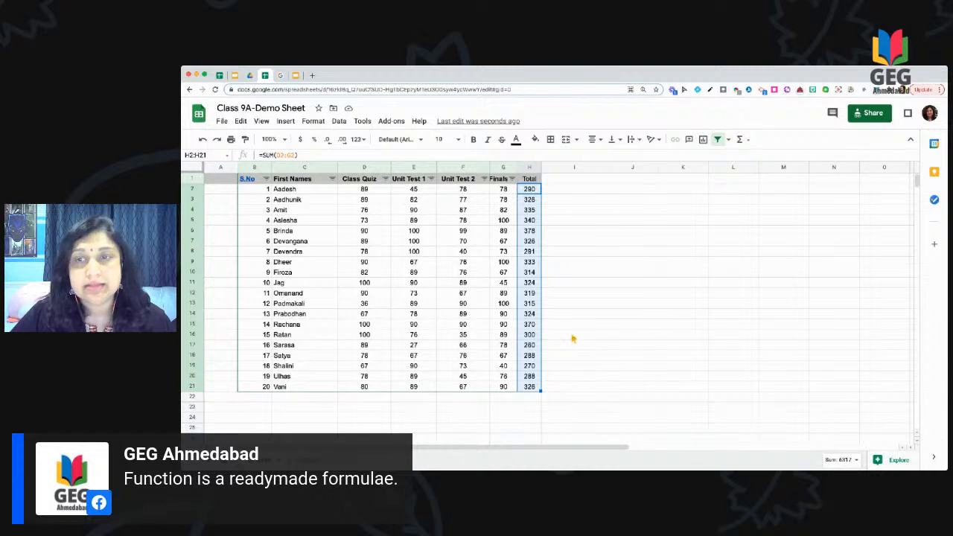
{"action": "left_click", "coordinate": [559, 376]}
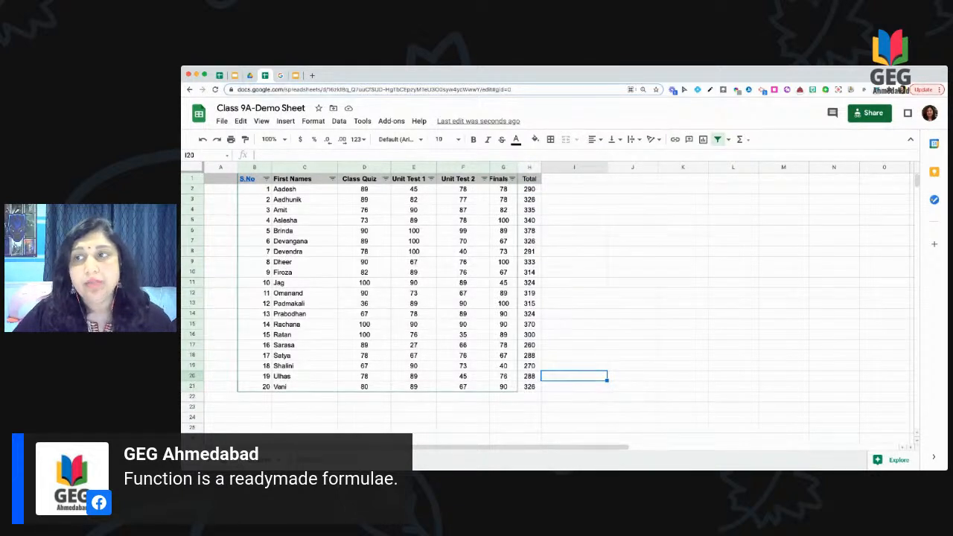
Step: Close the quick functions list and select cell C2, the first student's name
{"action": "left_click", "coordinate": [744, 140]}
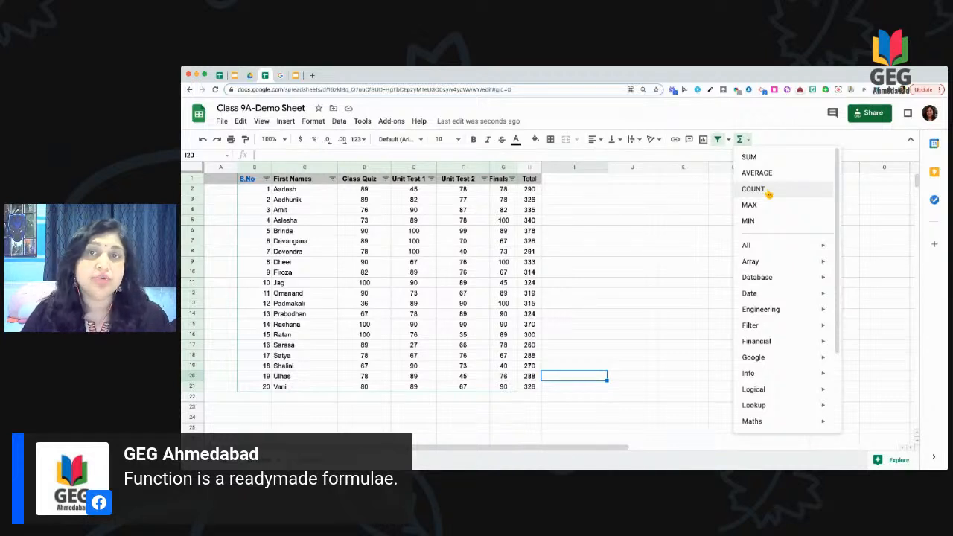
{"action": "left_click", "coordinate": [665, 243]}
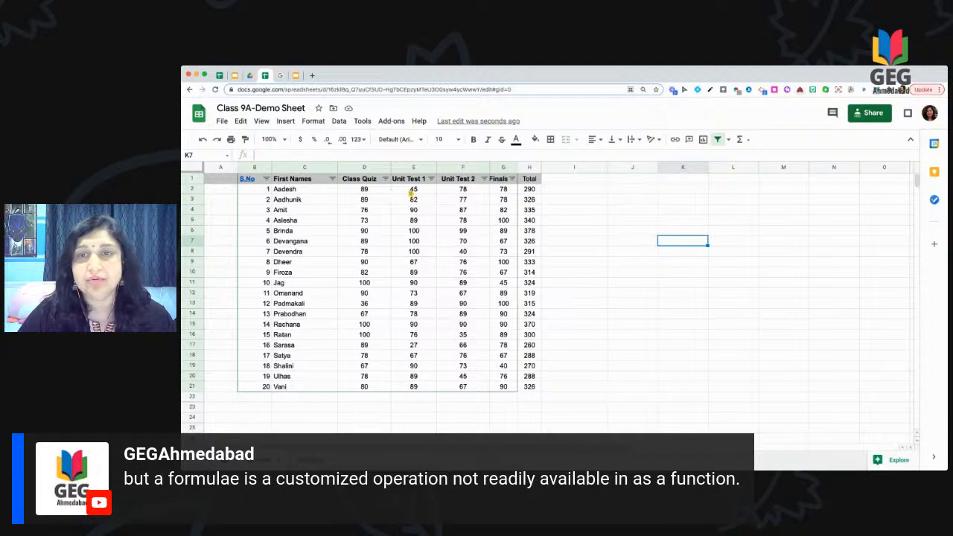
{"action": "left_click", "coordinate": [596, 252]}
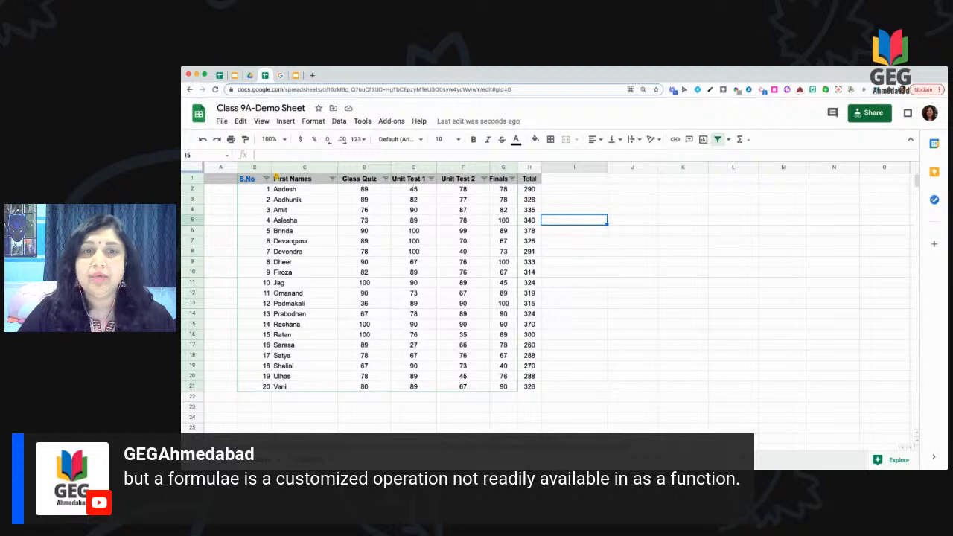
{"action": "left_click", "coordinate": [289, 191]}
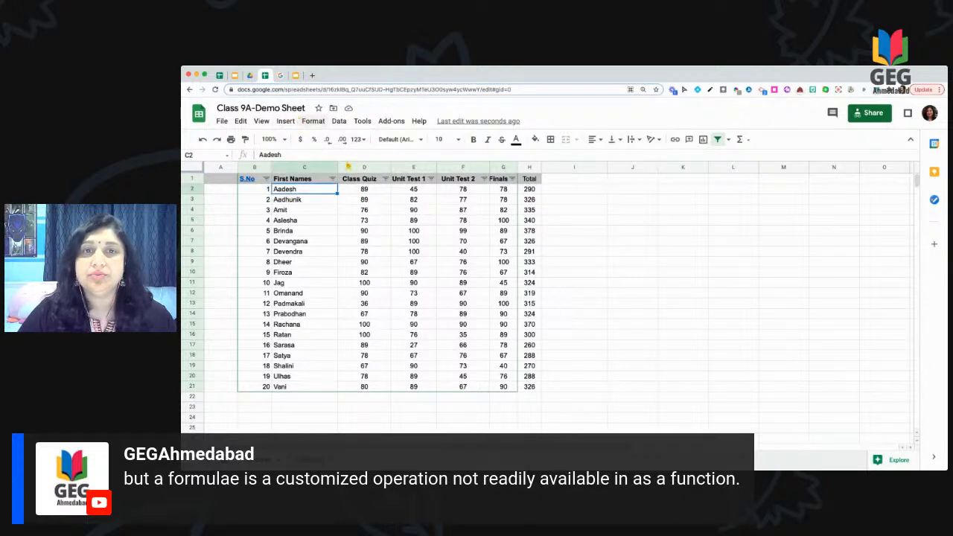
Step: Turn off the filter on the grades table via the Data menu
{"action": "left_click", "coordinate": [339, 120]}
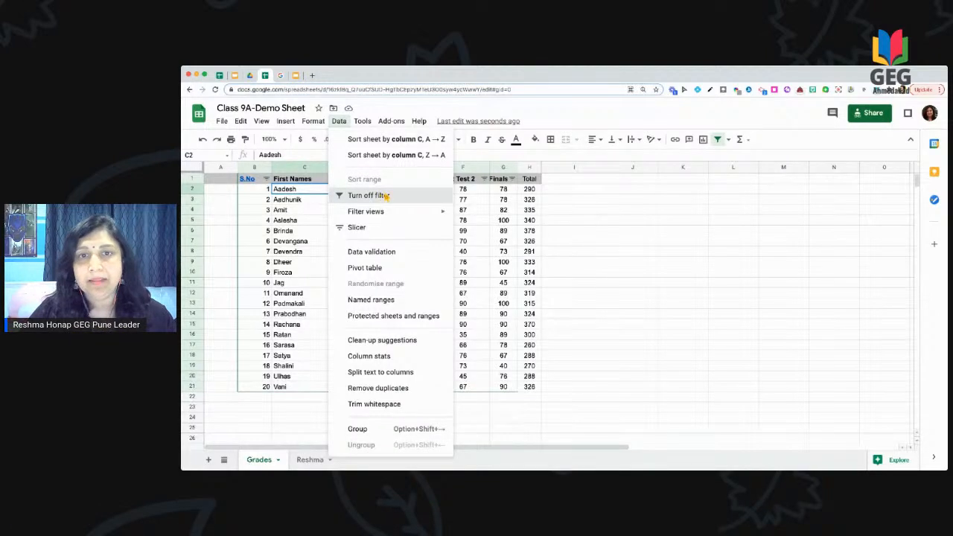
{"action": "left_click", "coordinate": [384, 195]}
{"action": "left_click", "coordinate": [572, 230]}
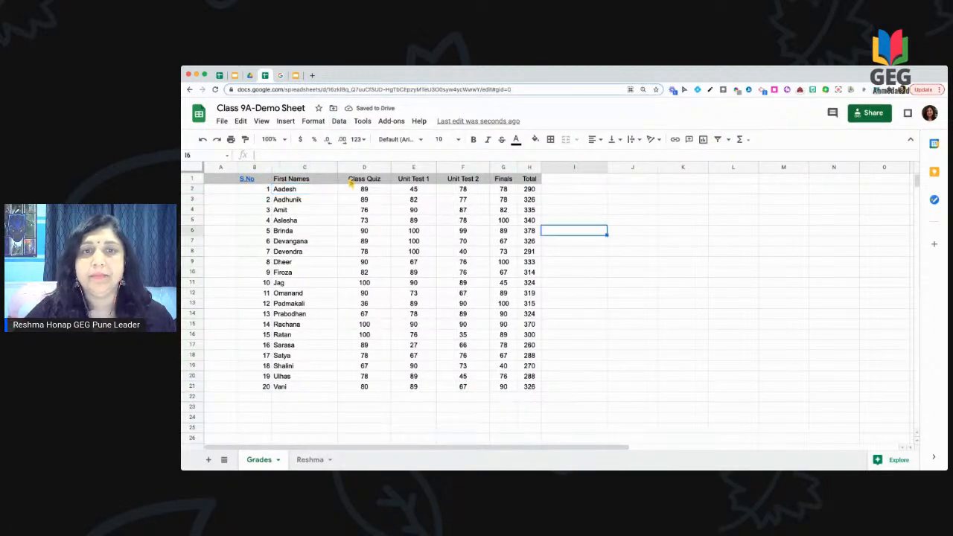
Step: Select the score cells D2:G21
{"action": "left_click_drag", "start_coordinate": [305, 189], "coordinate": [512, 198]}
{"action": "left_click", "coordinate": [562, 202]}
{"action": "left_click_drag", "start_coordinate": [358, 187], "coordinate": [511, 393]}
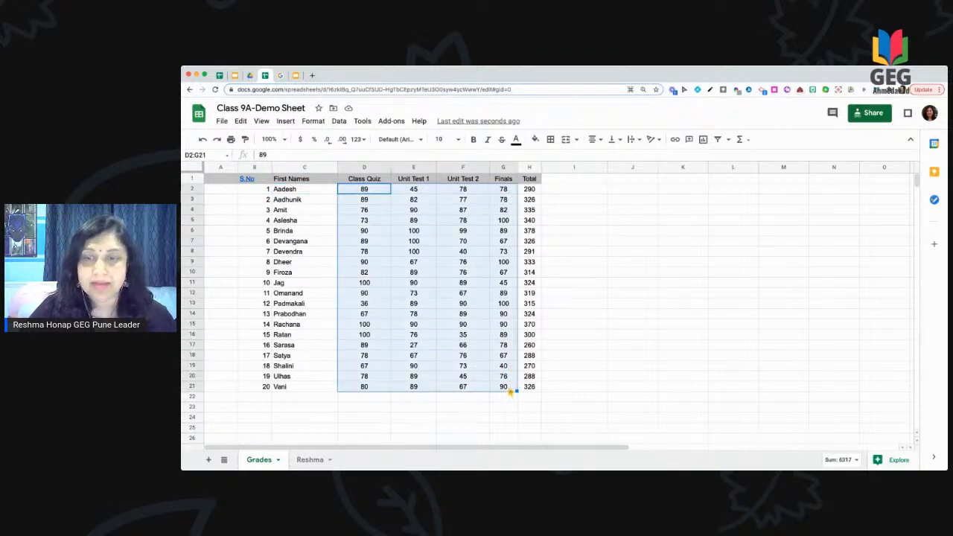
Step: Start a conditional formatting rule on D2:G21 and expand its condition list
{"action": "left_click", "coordinate": [320, 124]}
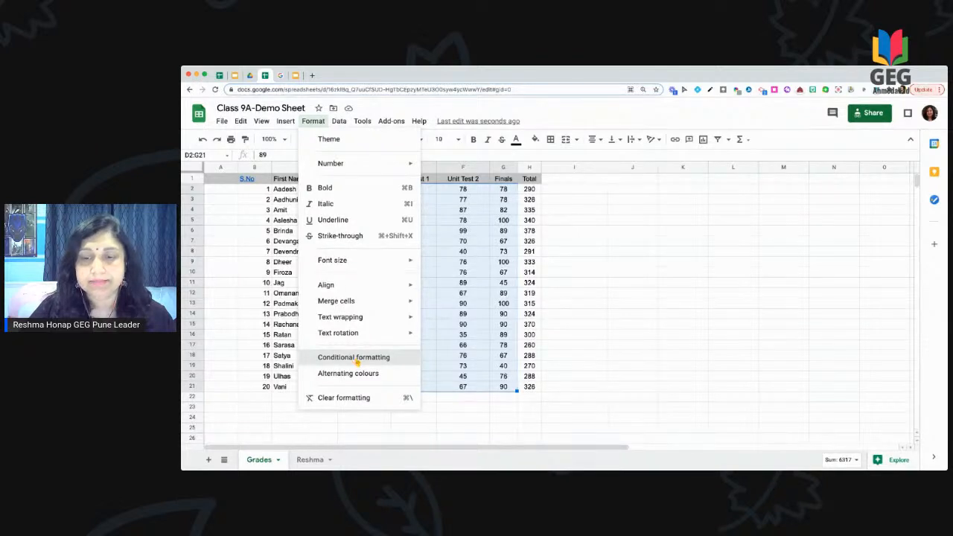
{"action": "left_click", "coordinate": [354, 358]}
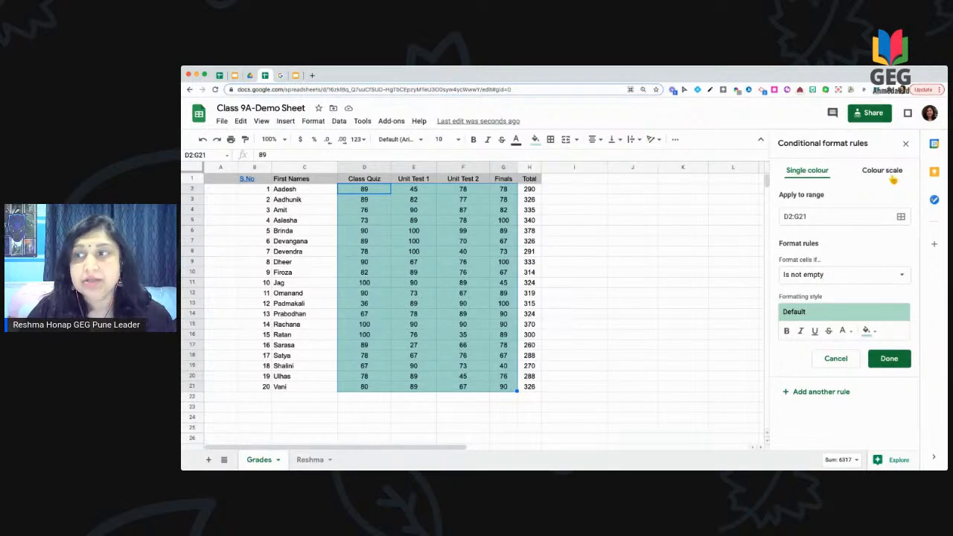
{"action": "left_click", "coordinate": [903, 278]}
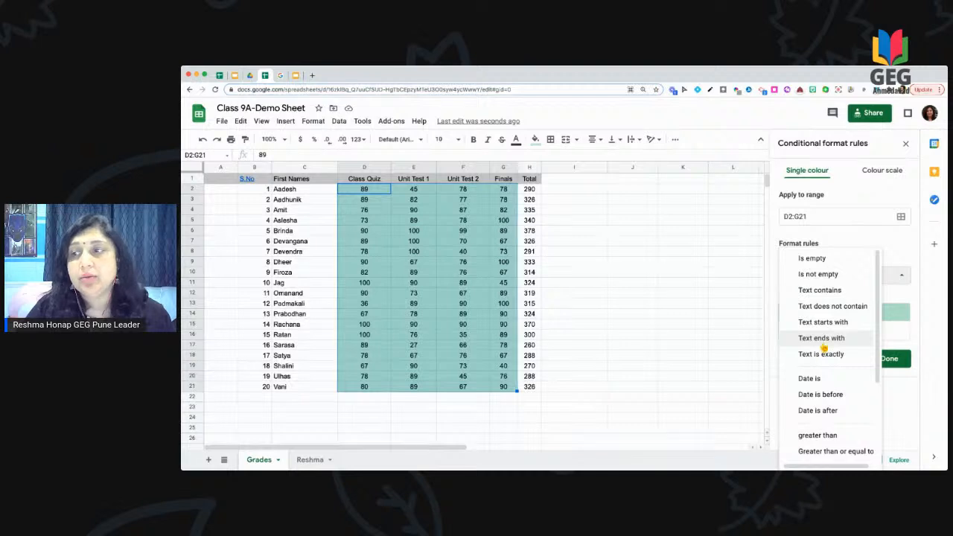
Step: Add a rule filling scores less than or equal to 40 in red
{"action": "scroll", "coordinate": [825, 346], "scroll_direction": "down", "scroll_amount": 3}
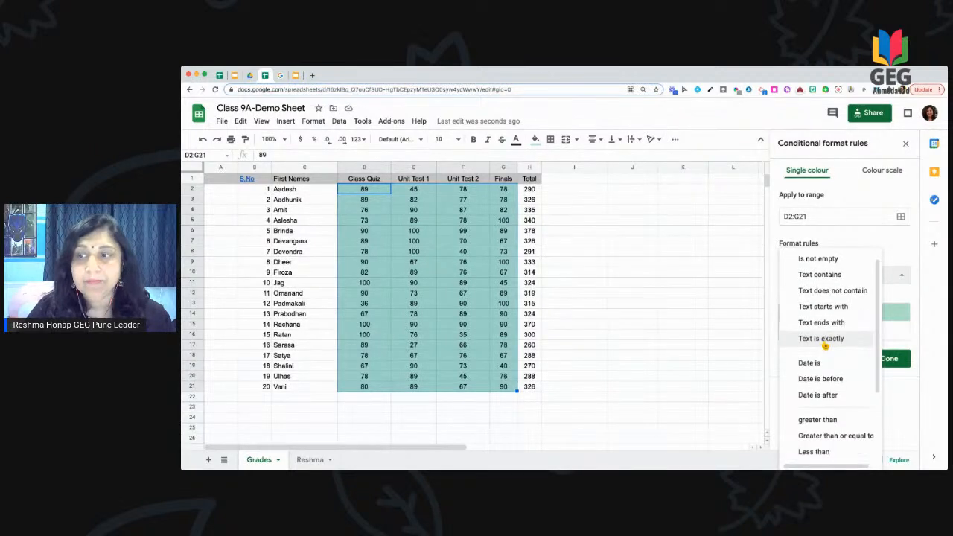
{"action": "scroll", "coordinate": [825, 346], "scroll_direction": "down", "scroll_amount": 2}
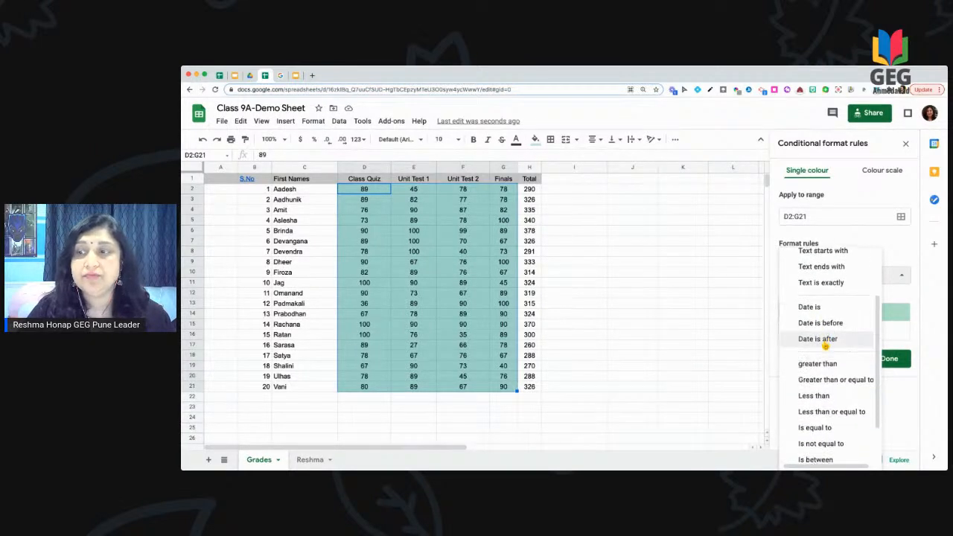
{"action": "scroll", "coordinate": [825, 345], "scroll_direction": "down", "scroll_amount": 1}
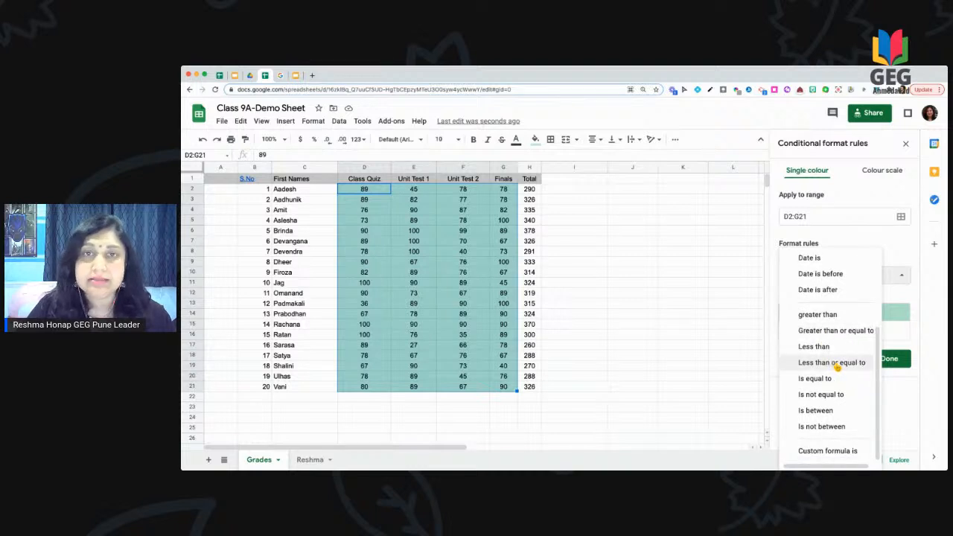
{"action": "left_click", "coordinate": [837, 364]}
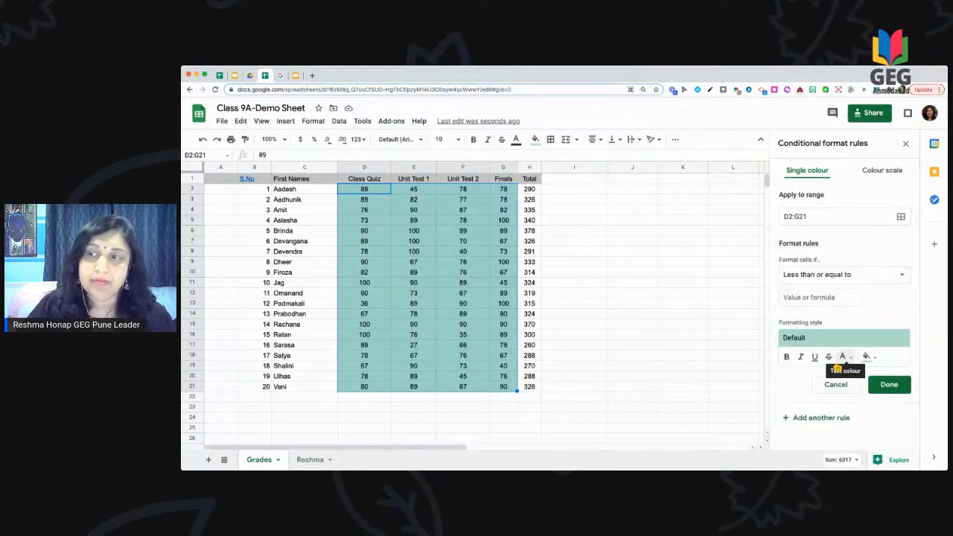
{"action": "left_click", "coordinate": [832, 298]}
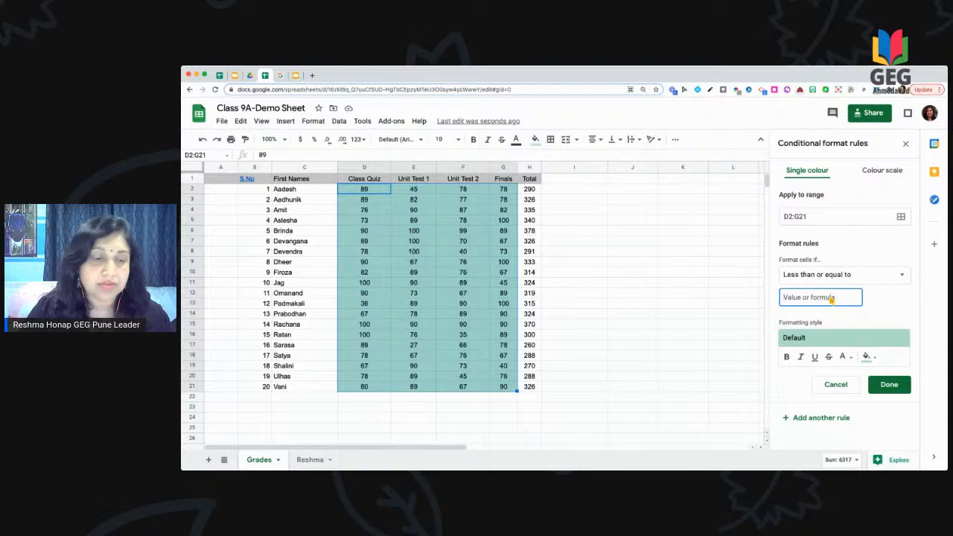
{"action": "type", "text": "40"}
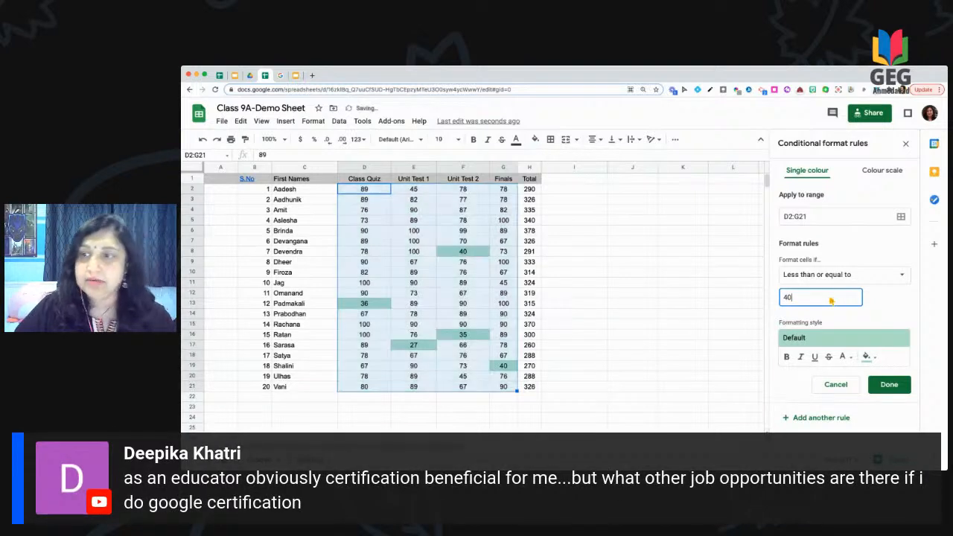
{"action": "left_click", "coordinate": [877, 355]}
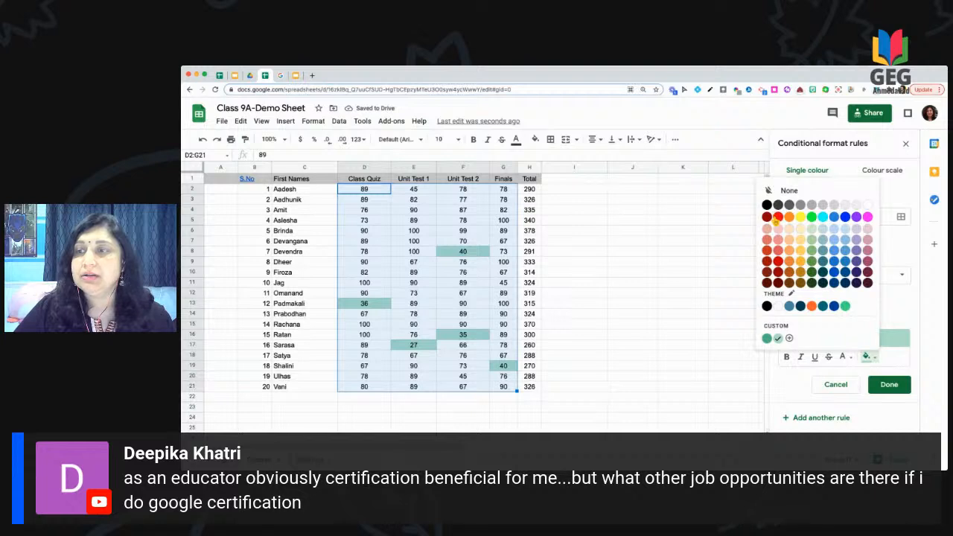
{"action": "left_click", "coordinate": [777, 218]}
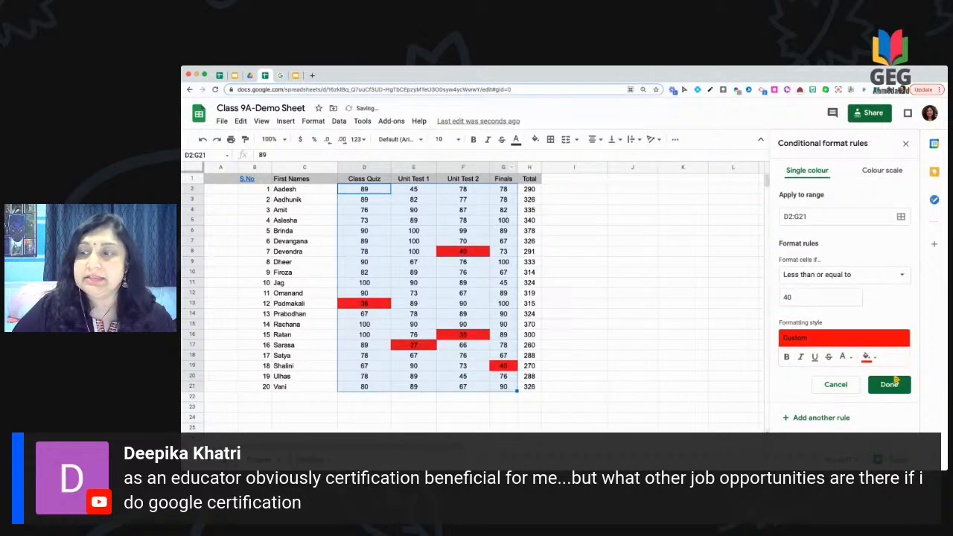
{"action": "left_click", "coordinate": [890, 385]}
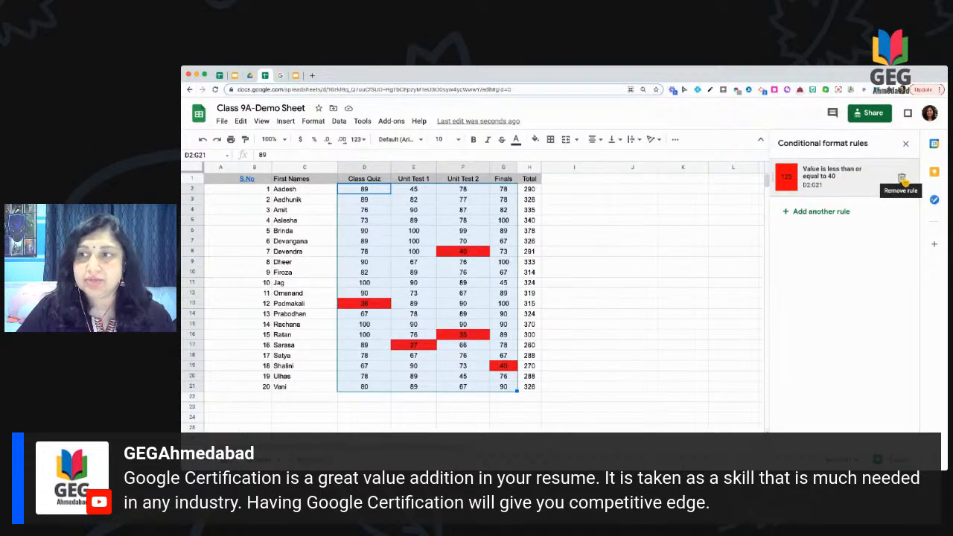
Step: Add a second rule shading scores greater than or equal to 90 in default green
{"action": "left_click", "coordinate": [800, 212]}
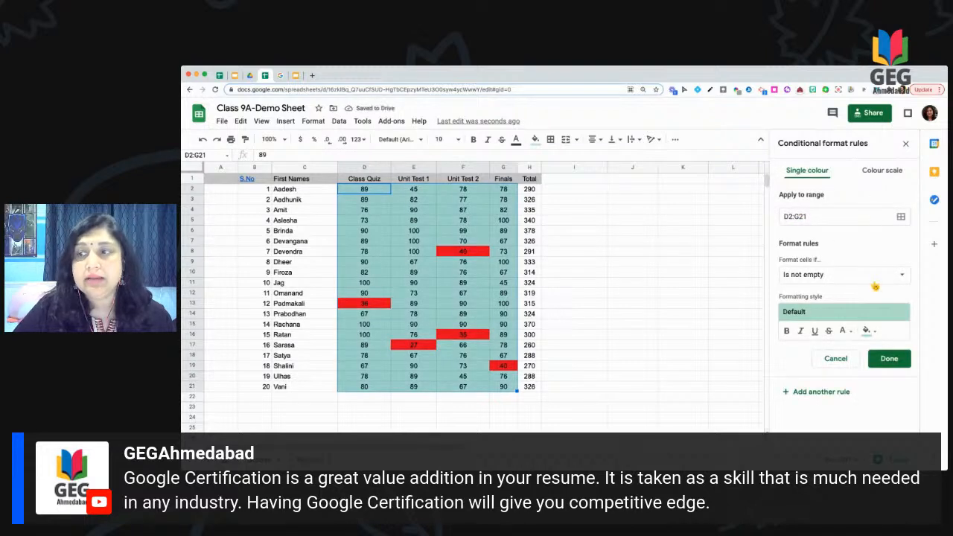
{"action": "left_click", "coordinate": [873, 280]}
{"action": "scroll", "coordinate": [842, 396], "scroll_direction": "down", "scroll_amount": 3}
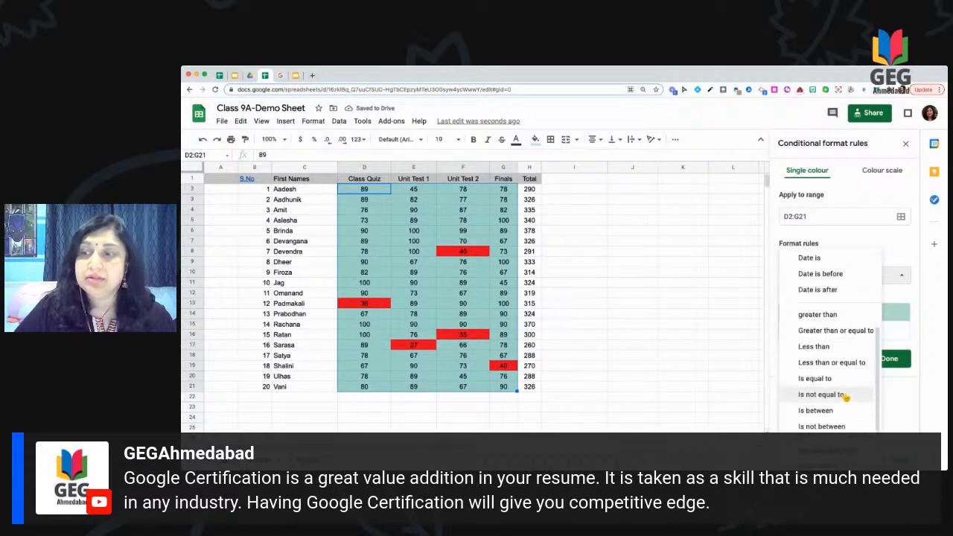
{"action": "left_click", "coordinate": [829, 335]}
{"action": "left_click", "coordinate": [825, 299]}
{"action": "type", "text": "90"}
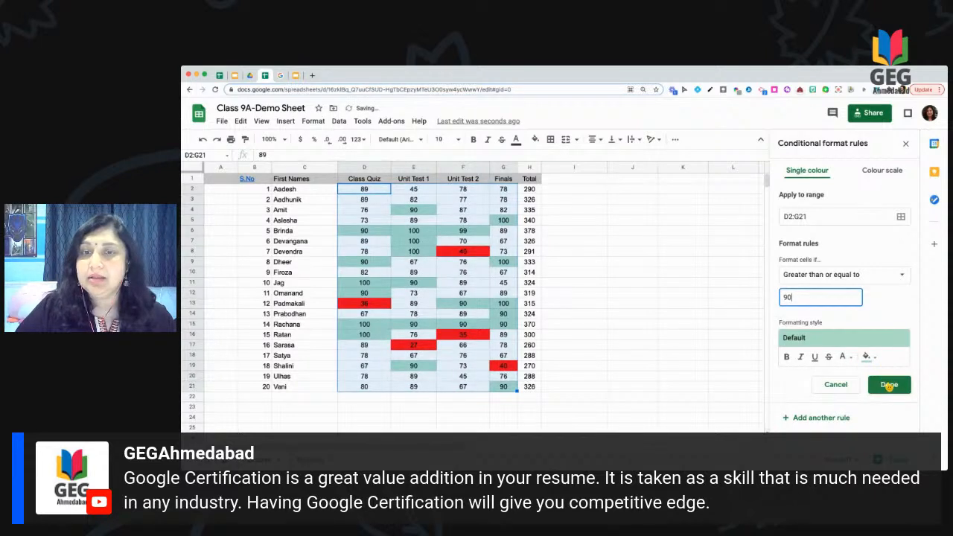
{"action": "left_click", "coordinate": [889, 385]}
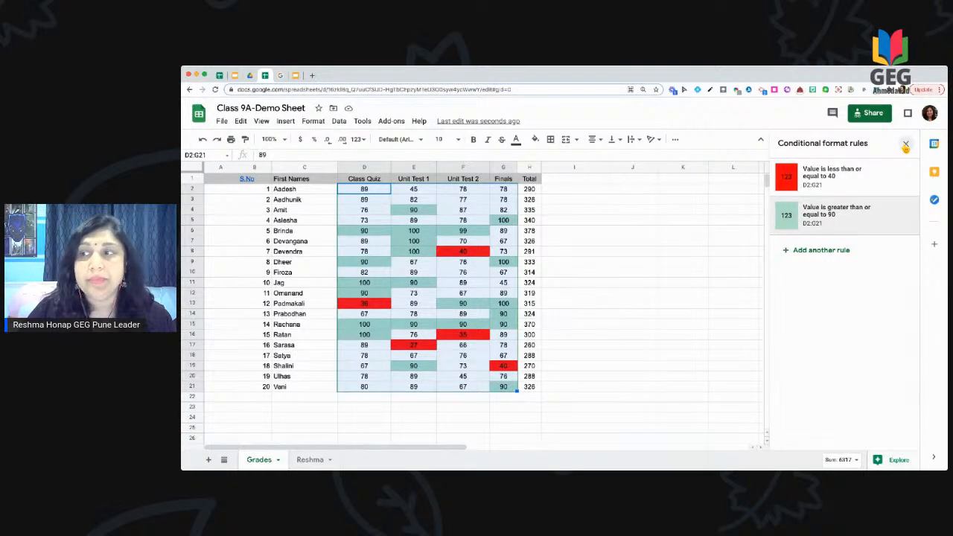
{"action": "left_click", "coordinate": [826, 251]}
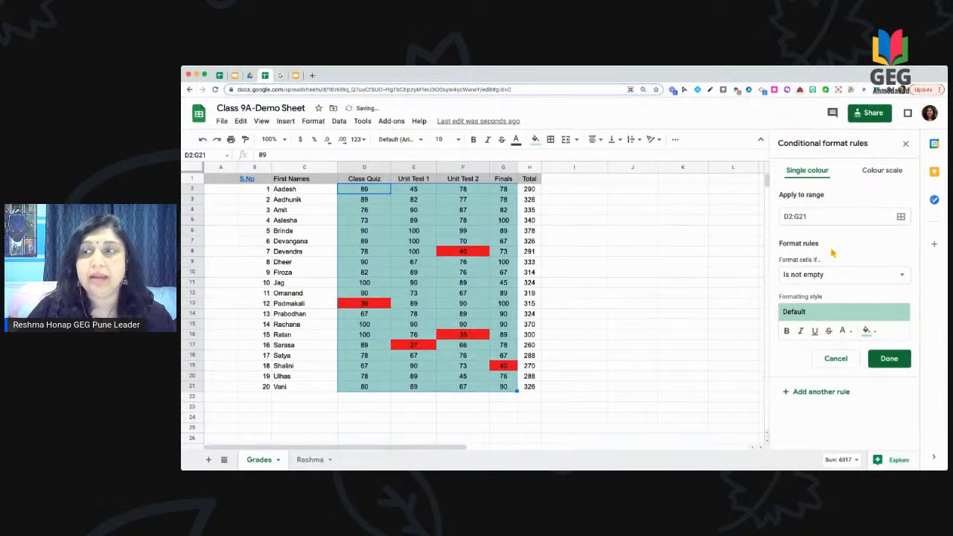
Step: Make the third rule a colour scale with minpoint 27 and maxpoint 100
{"action": "left_click", "coordinate": [883, 171]}
{"action": "scroll", "coordinate": [850, 303], "scroll_direction": "down", "scroll_amount": 1}
{"action": "scroll", "coordinate": [850, 302], "scroll_direction": "down", "scroll_amount": 2}
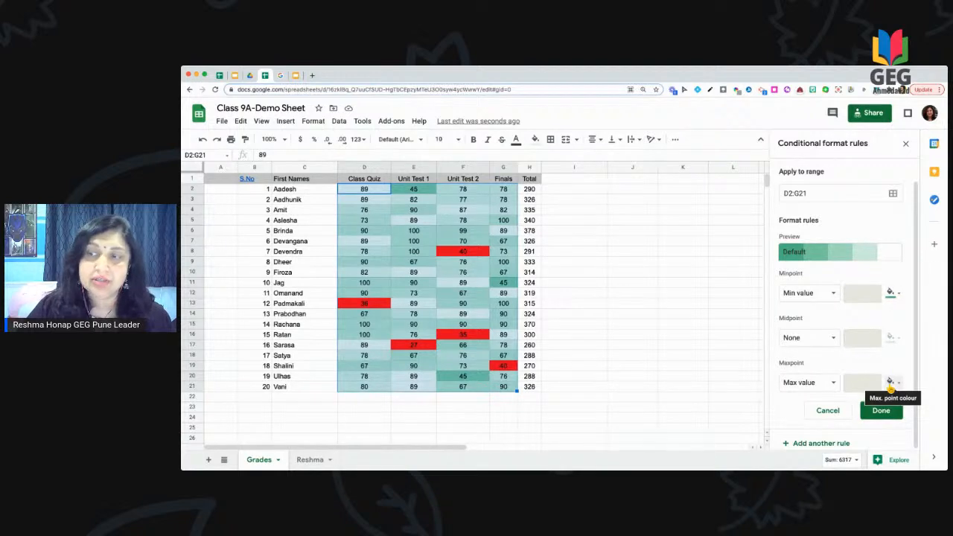
{"action": "left_click", "coordinate": [833, 295]}
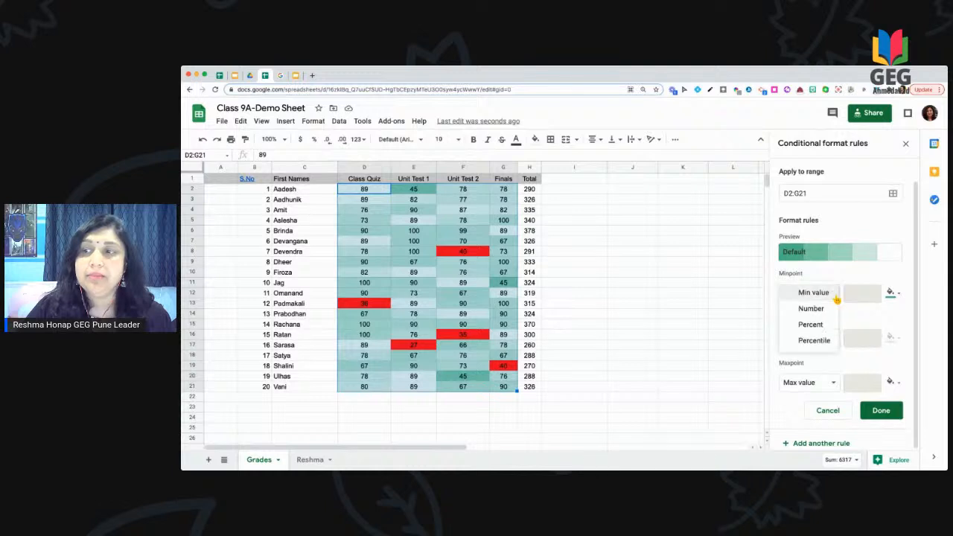
{"action": "left_click", "coordinate": [828, 315]}
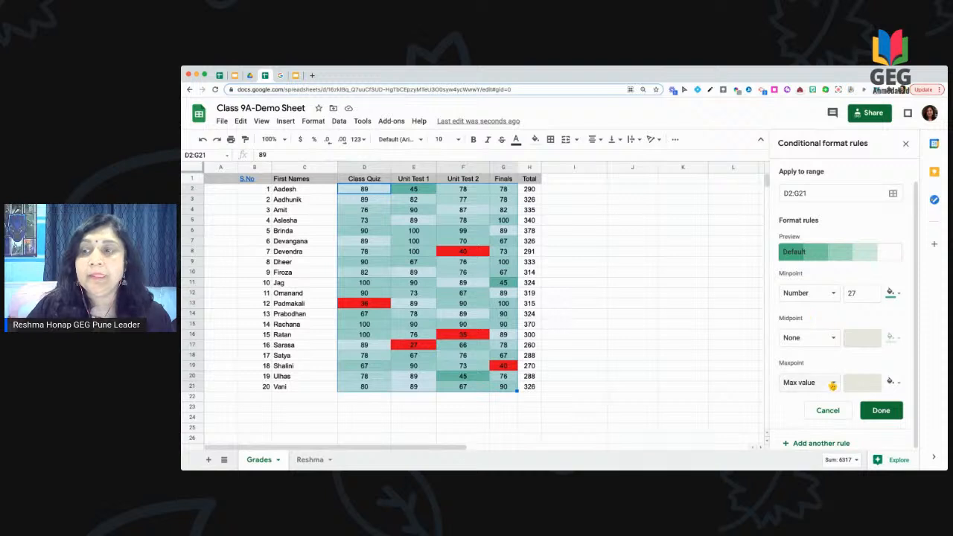
{"action": "left_click", "coordinate": [831, 383]}
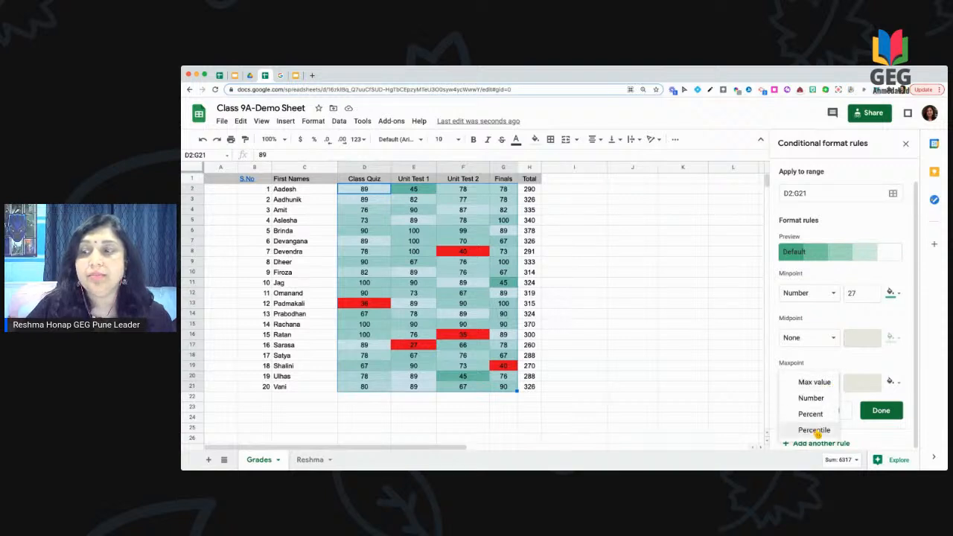
{"action": "left_click", "coordinate": [814, 400]}
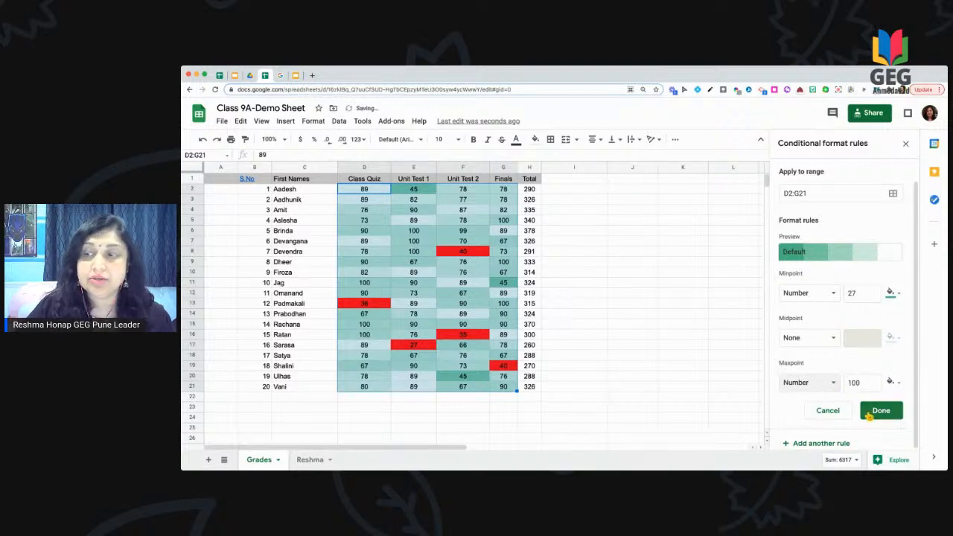
{"action": "left_click", "coordinate": [879, 411]}
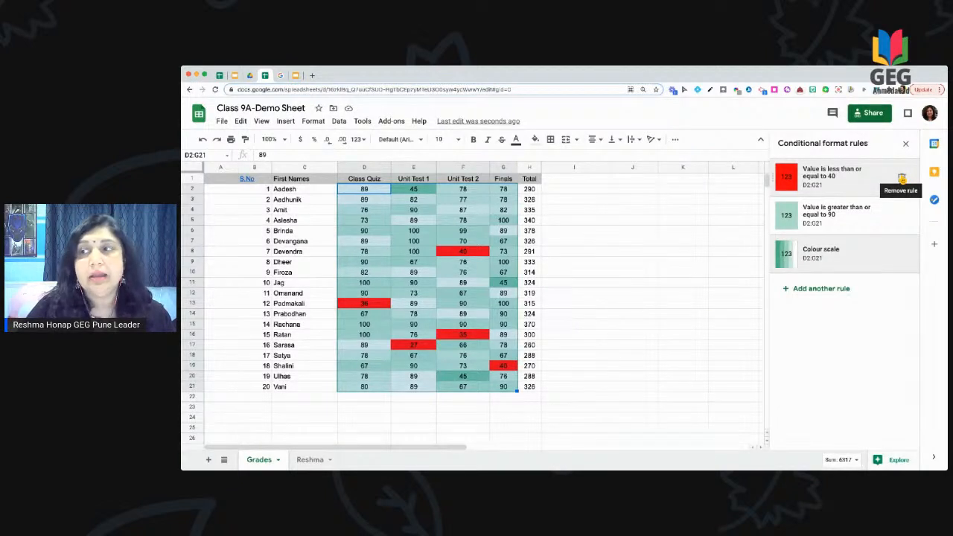
Step: Delete the 40-or-below and 90-or-above rules, keeping only the colour scale
{"action": "left_click", "coordinate": [902, 179]}
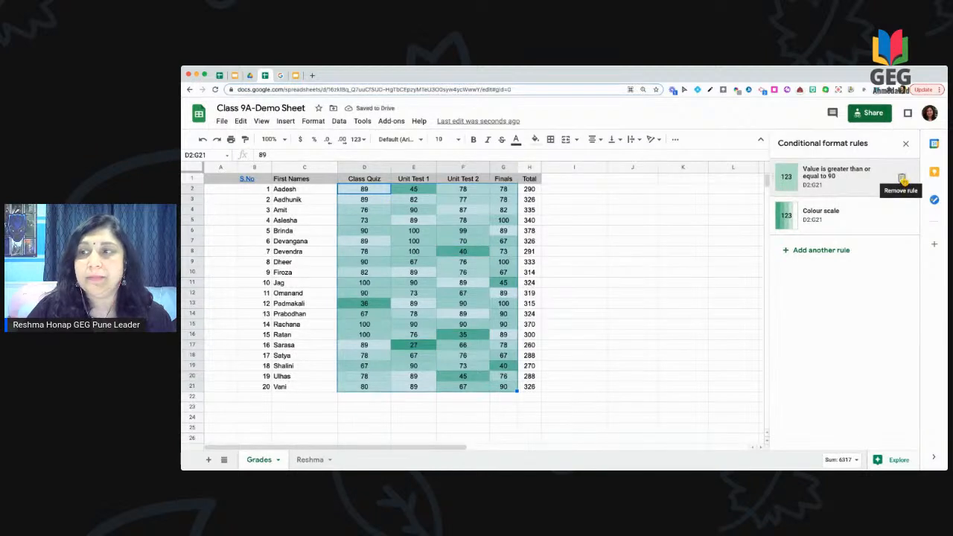
{"action": "left_click", "coordinate": [902, 179]}
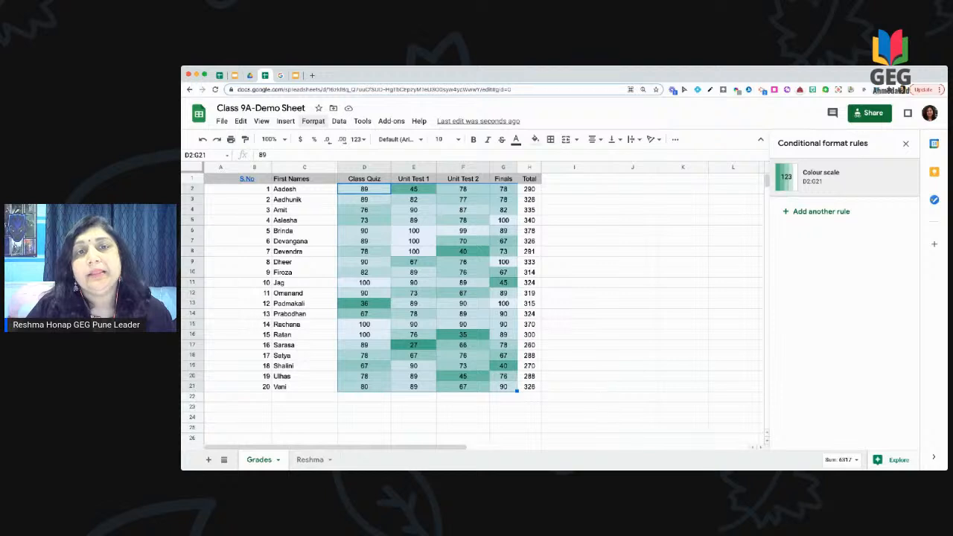
Step: Close the conditional format rules panel to show the colour-scaled grades table
{"action": "left_click", "coordinate": [313, 121]}
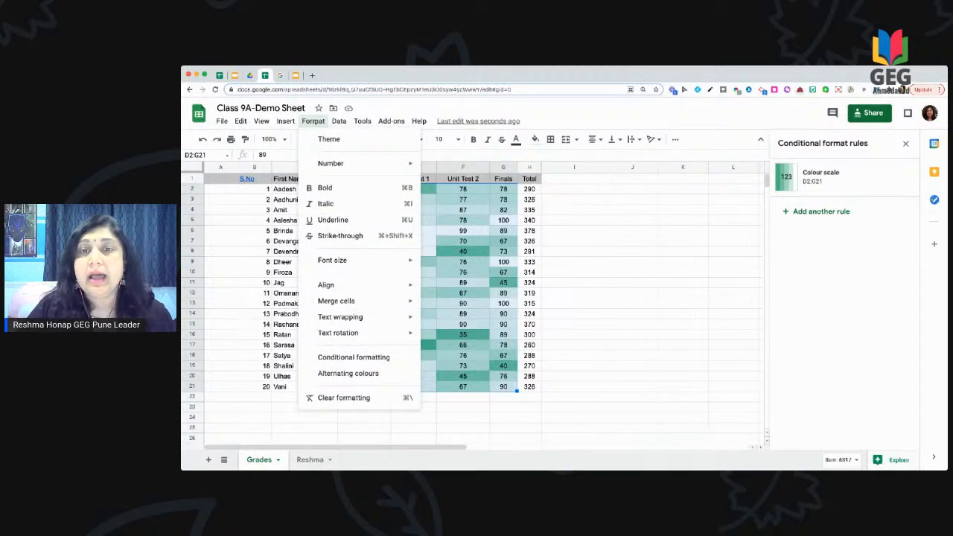
{"action": "left_click", "coordinate": [583, 222]}
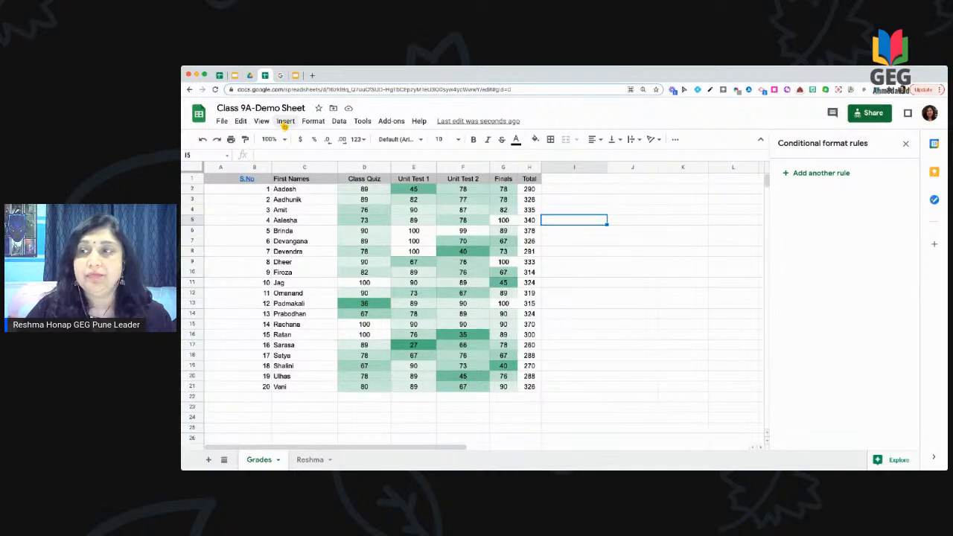
{"action": "left_click", "coordinate": [906, 144]}
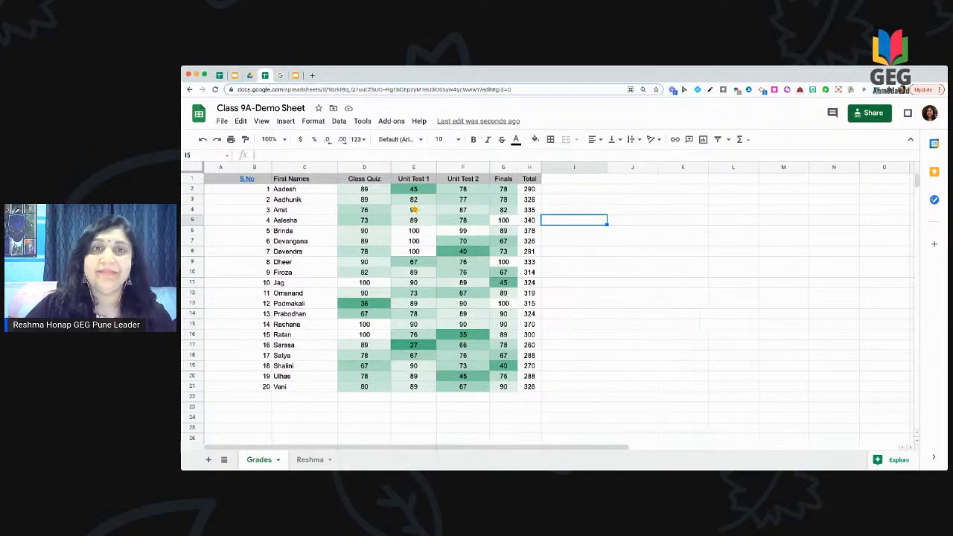
{"action": "left_click", "coordinate": [286, 122]}
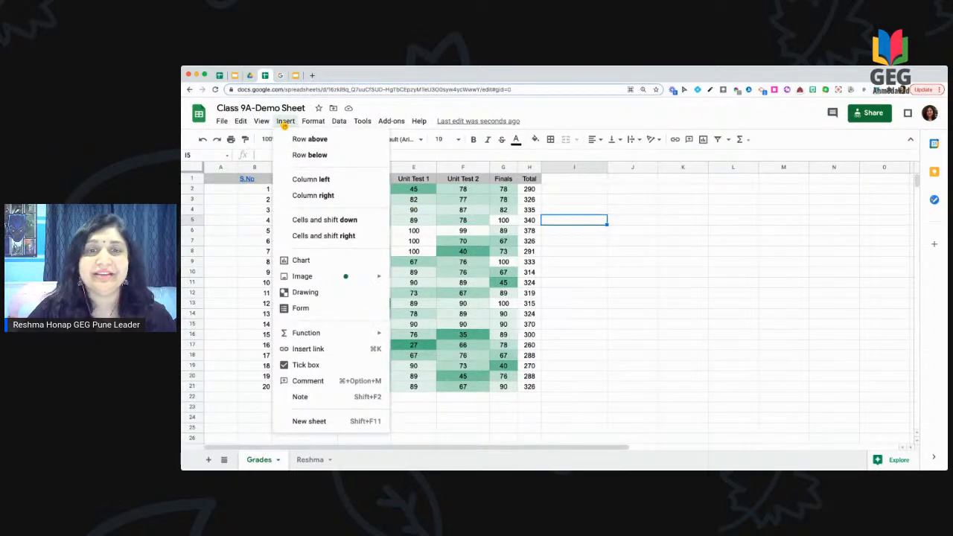
Step: Insert a column chart of the four test scores by first name and open its Chart editor
{"action": "left_click", "coordinate": [317, 262]}
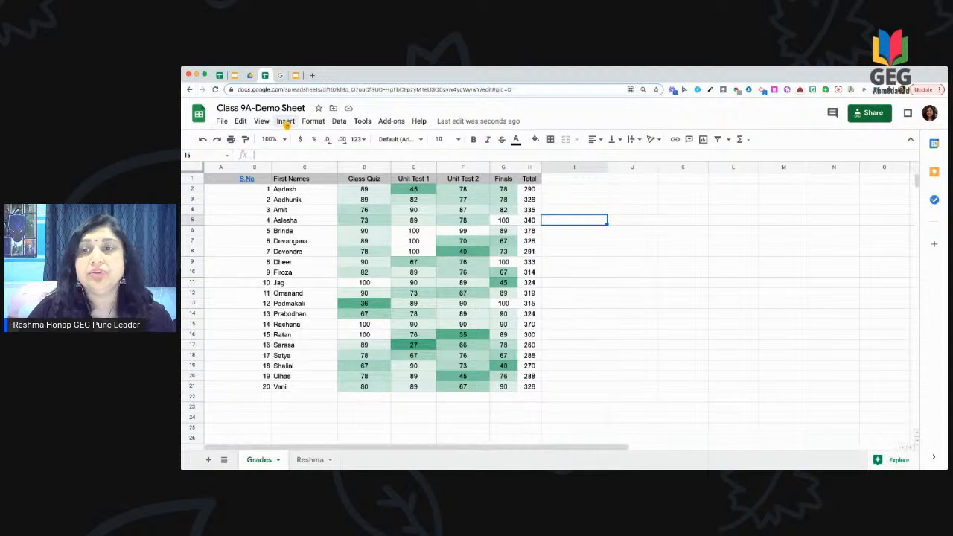
{"action": "key", "text": "super+z"}
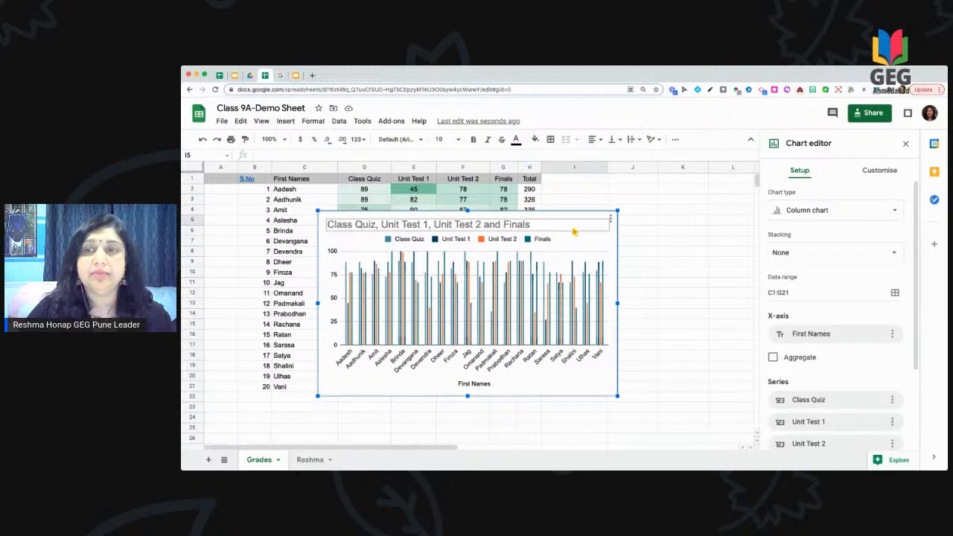
{"action": "left_click", "coordinate": [597, 231]}
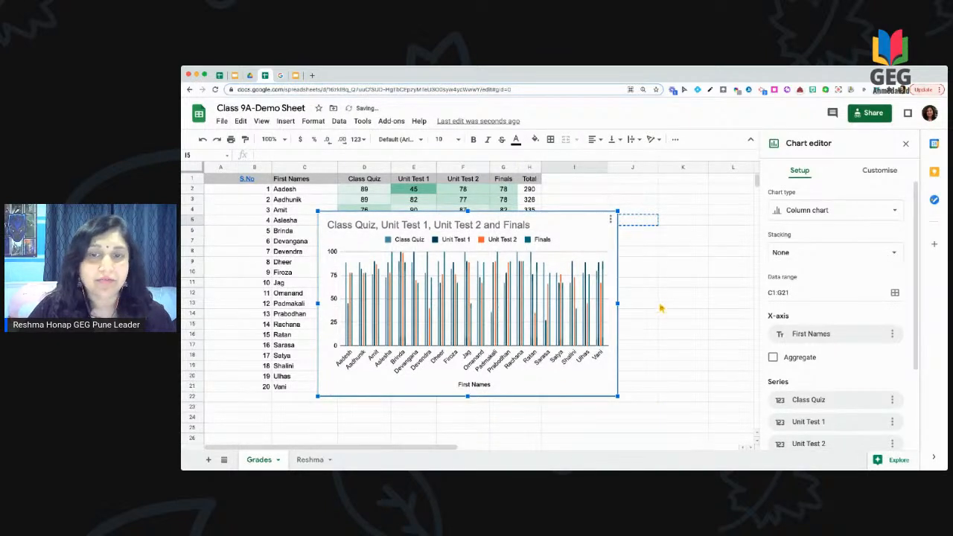
{"action": "key", "text": "Escape"}
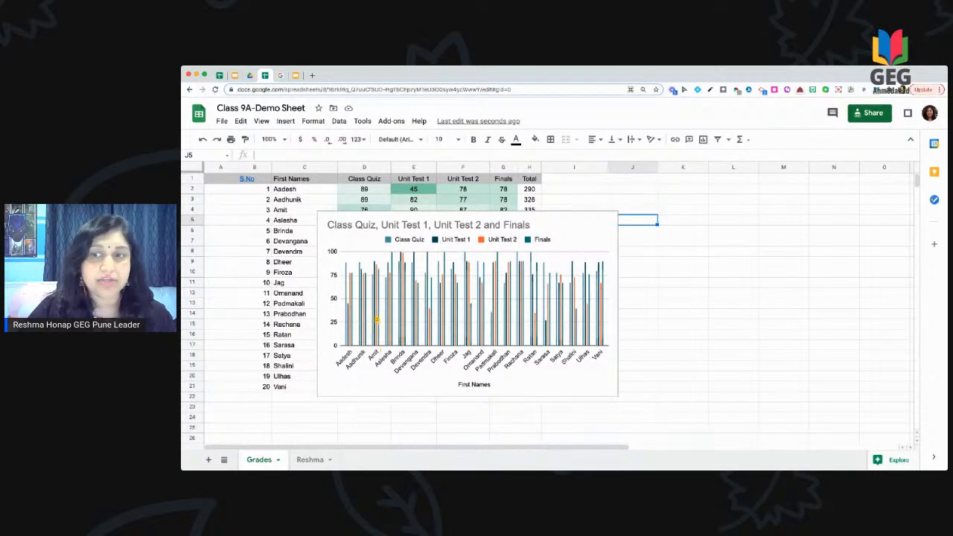
{"action": "left_click", "coordinate": [658, 307]}
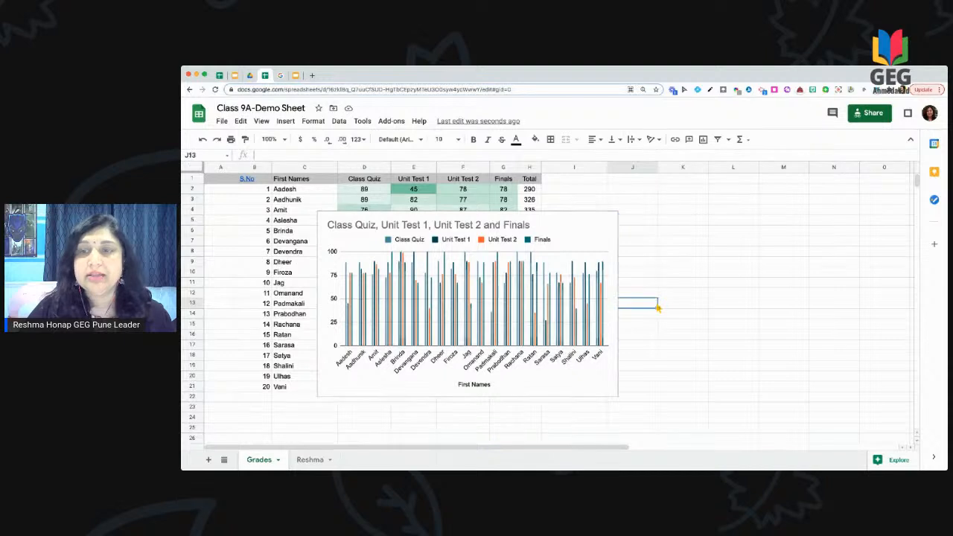
{"action": "left_click", "coordinate": [570, 237]}
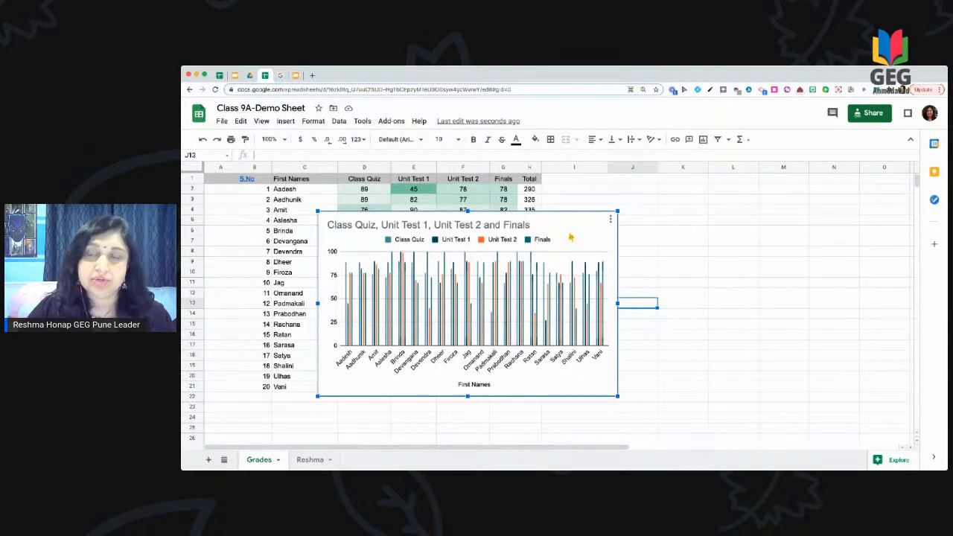
{"action": "double_click", "coordinate": [570, 238]}
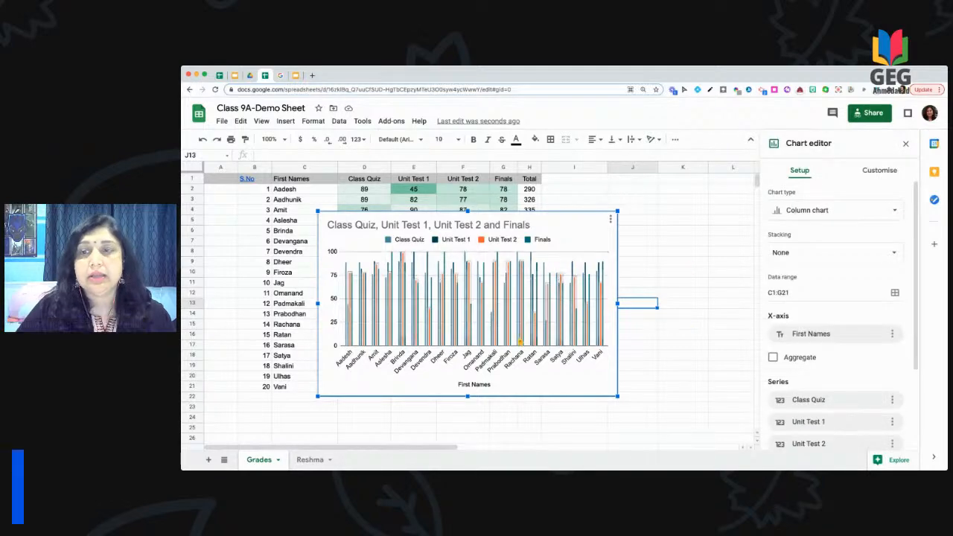
Step: Change the chart type to a radar chart, briefly trying a pie chart first
{"action": "left_click", "coordinate": [828, 217]}
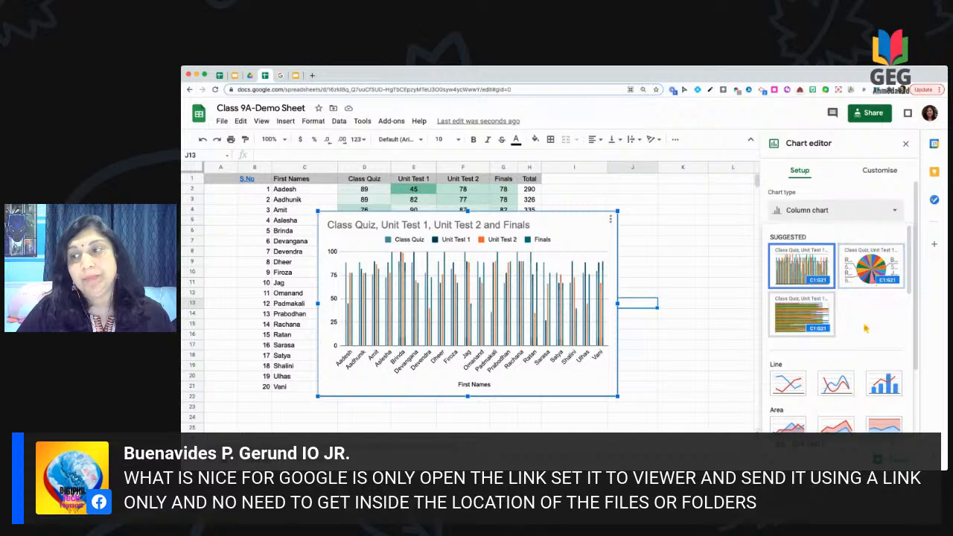
{"action": "left_click", "coordinate": [867, 275]}
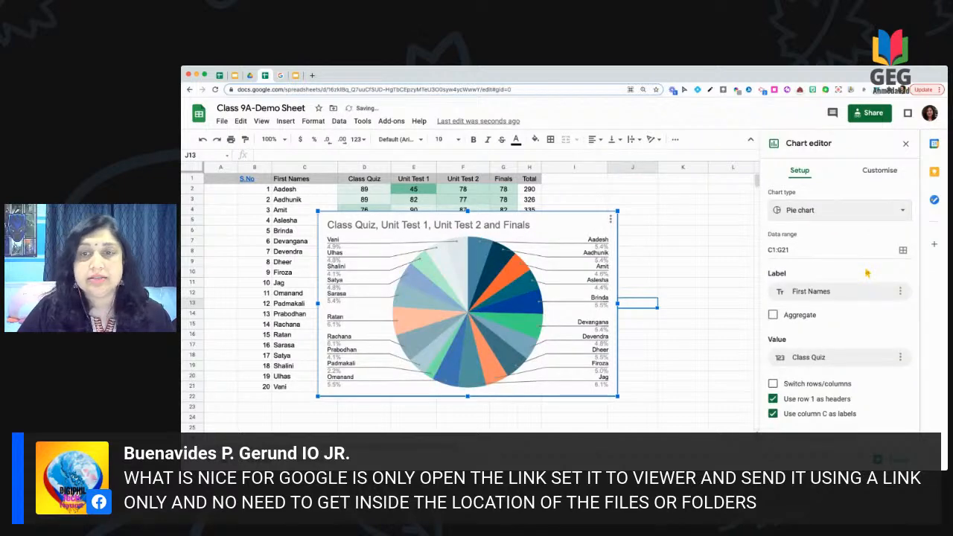
{"action": "left_click", "coordinate": [879, 213]}
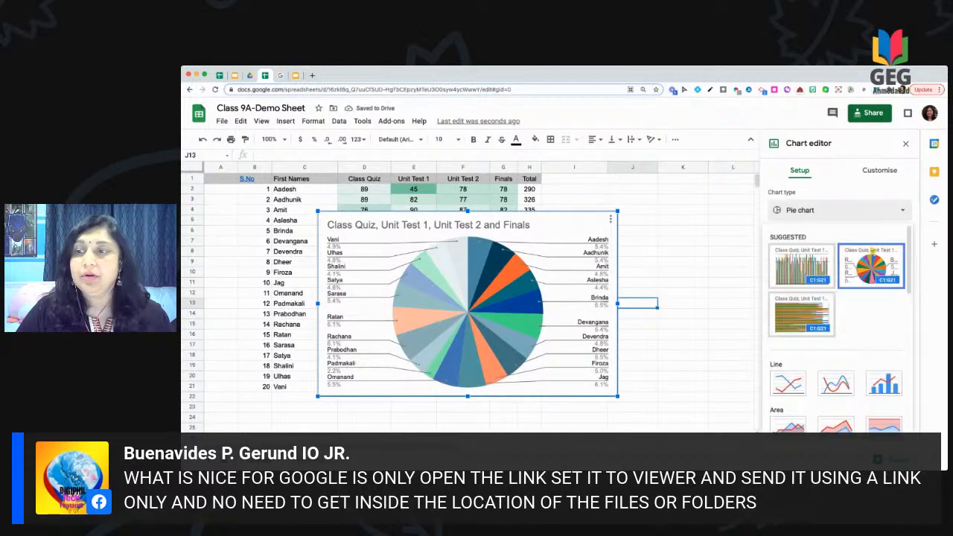
{"action": "scroll", "coordinate": [860, 322], "scroll_direction": "down", "scroll_amount": 3}
{"action": "scroll", "coordinate": [860, 322], "scroll_direction": "down", "scroll_amount": 3}
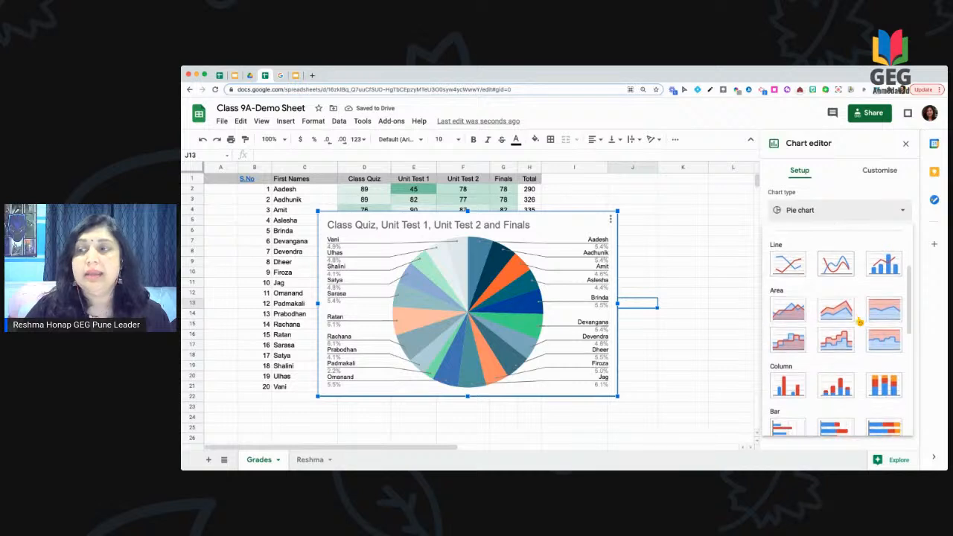
{"action": "scroll", "coordinate": [860, 322], "scroll_direction": "down", "scroll_amount": 3}
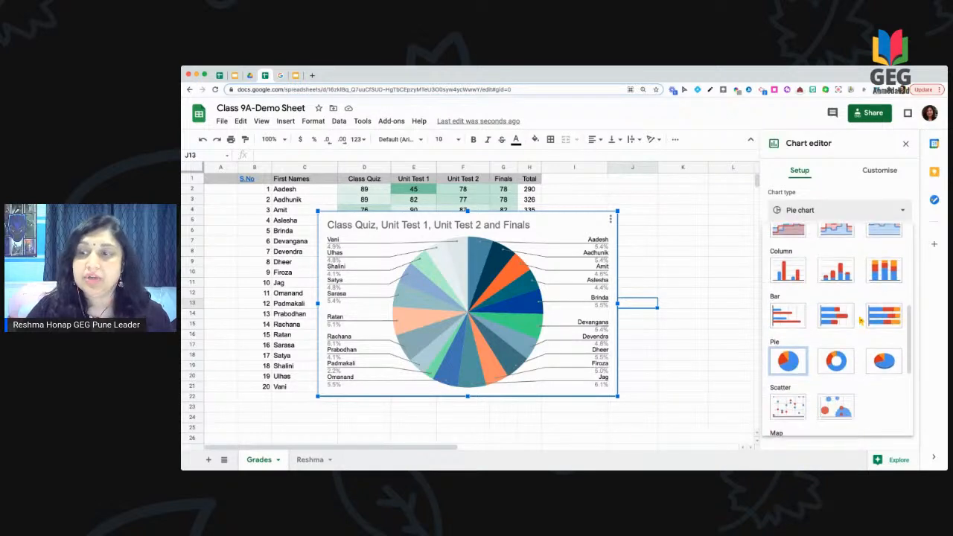
{"action": "scroll", "coordinate": [860, 322], "scroll_direction": "down", "scroll_amount": 3}
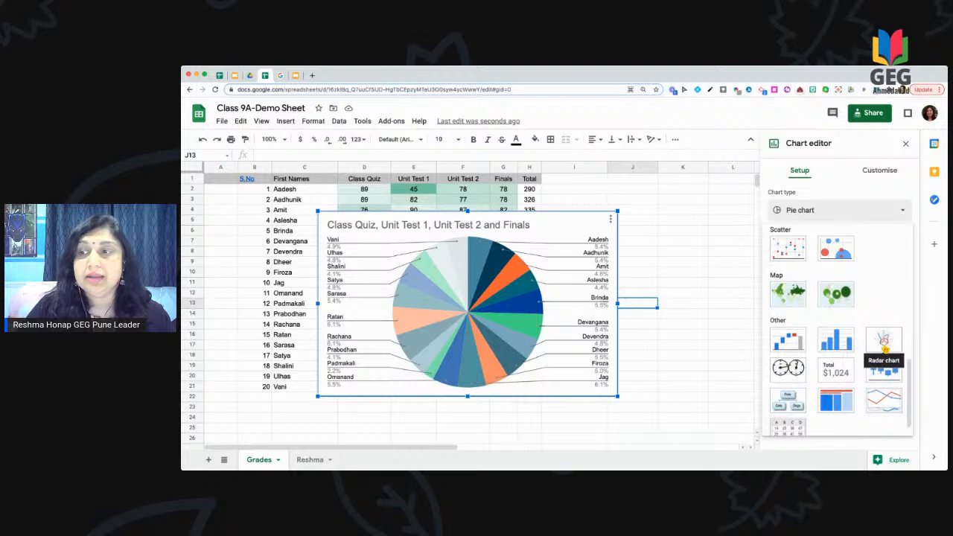
{"action": "left_click", "coordinate": [884, 341]}
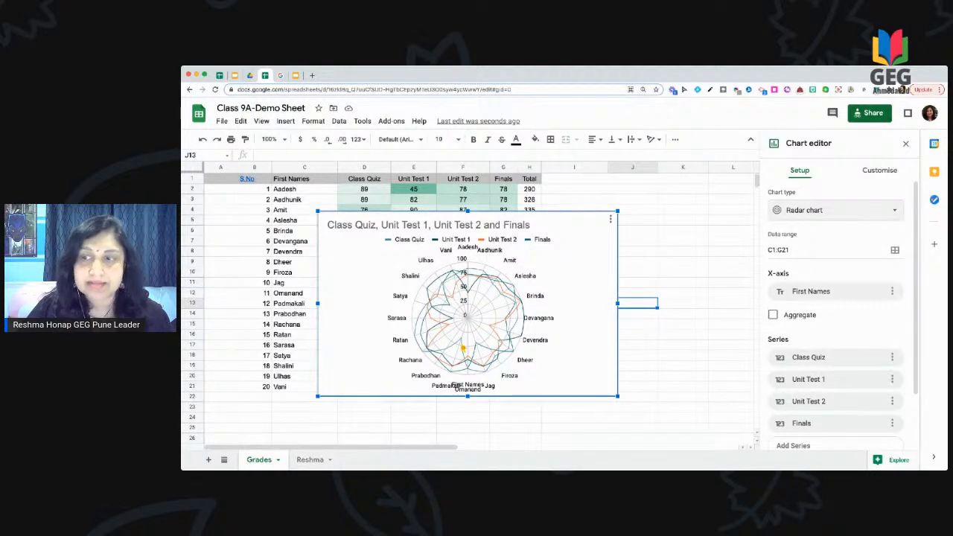
{"action": "scroll", "coordinate": [825, 387], "scroll_direction": "down", "scroll_amount": 1}
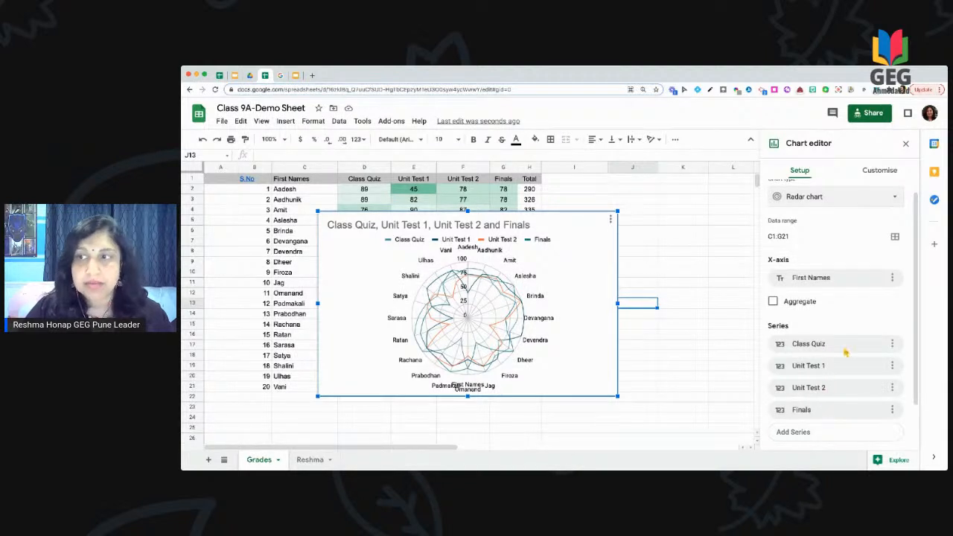
{"action": "scroll", "coordinate": [847, 353], "scroll_direction": "up", "scroll_amount": 1}
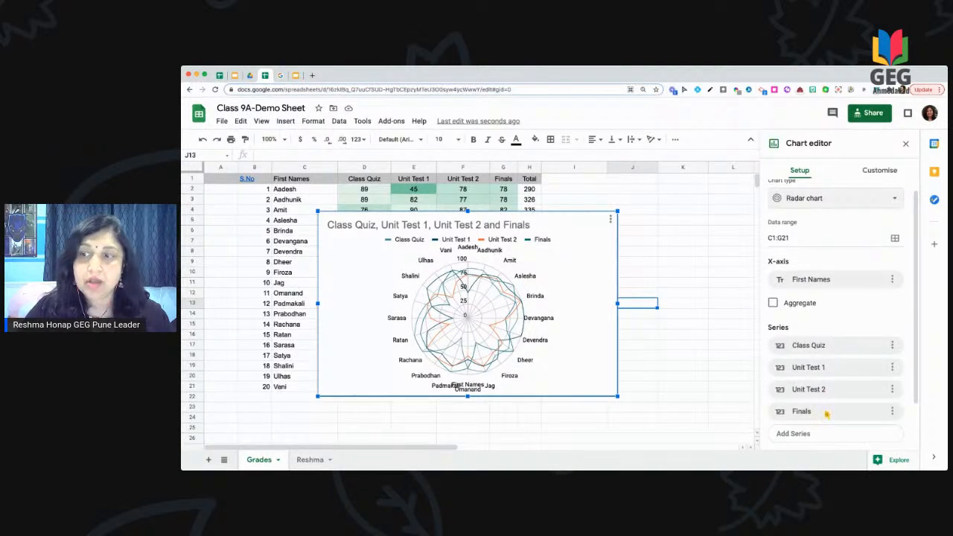
{"action": "scroll", "coordinate": [827, 415], "scroll_direction": "down", "scroll_amount": 3}
Step: Change the grades chart back to the suggested column chart, leaving Aggregate under X-axis unticked
{"action": "scroll", "coordinate": [827, 414], "scroll_direction": "down", "scroll_amount": 1}
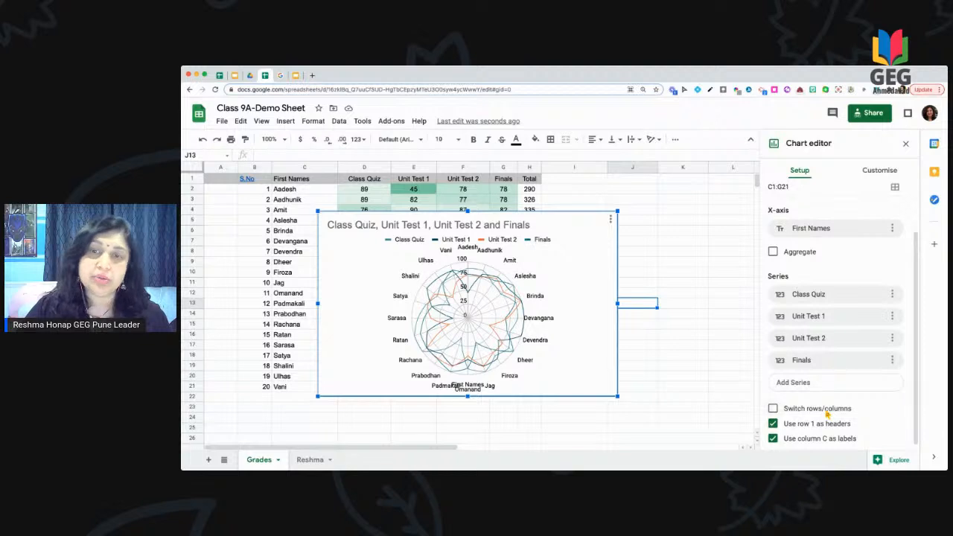
{"action": "scroll", "coordinate": [833, 399], "scroll_direction": "up", "scroll_amount": 3}
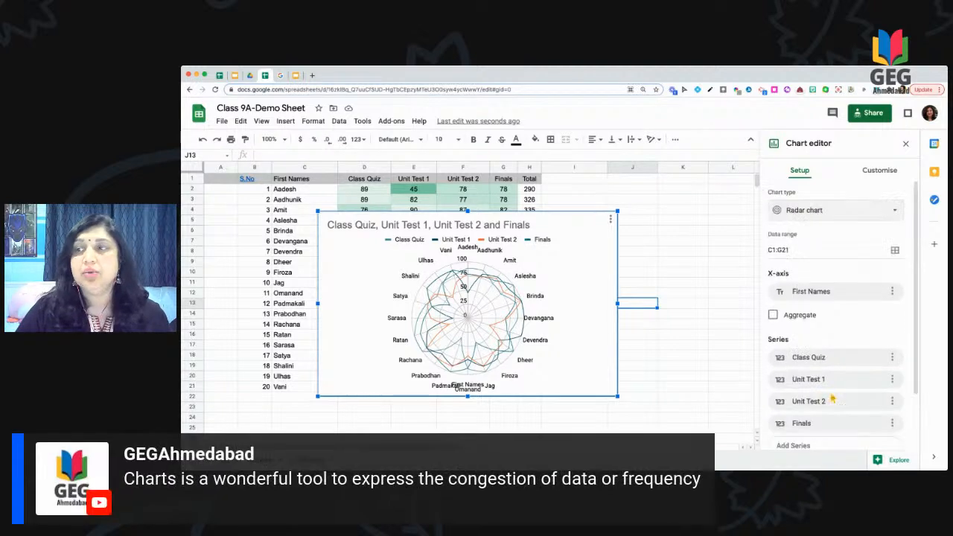
{"action": "left_click", "coordinate": [858, 210]}
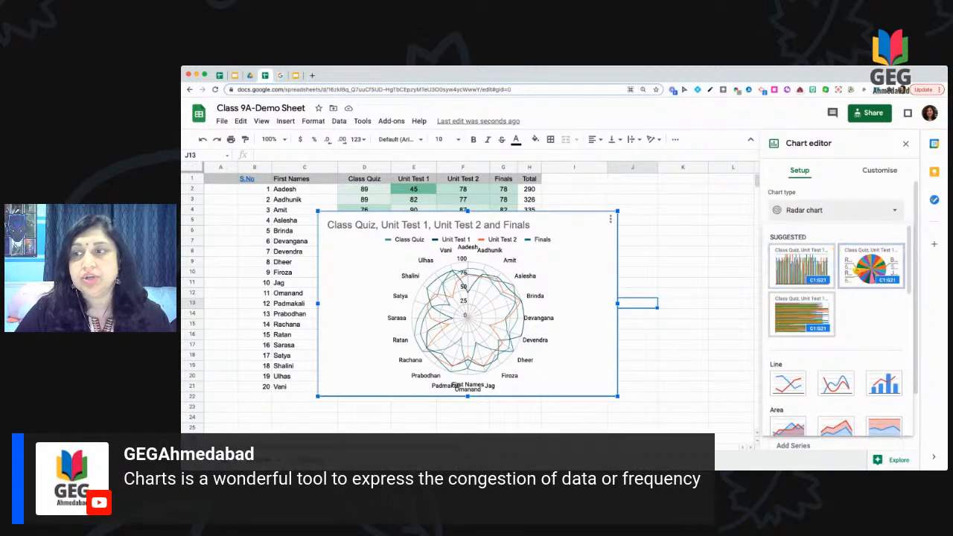
{"action": "left_click", "coordinate": [813, 273]}
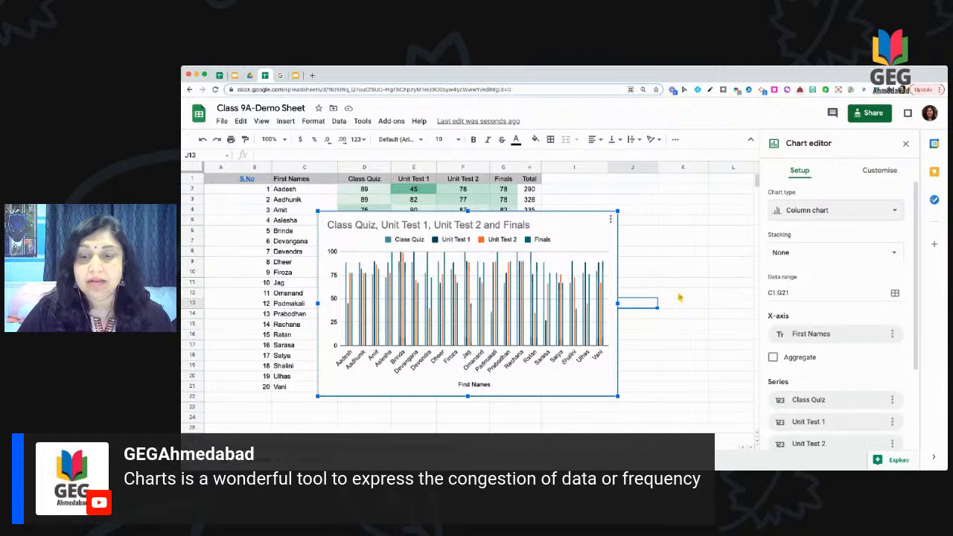
{"action": "left_click", "coordinate": [774, 358]}
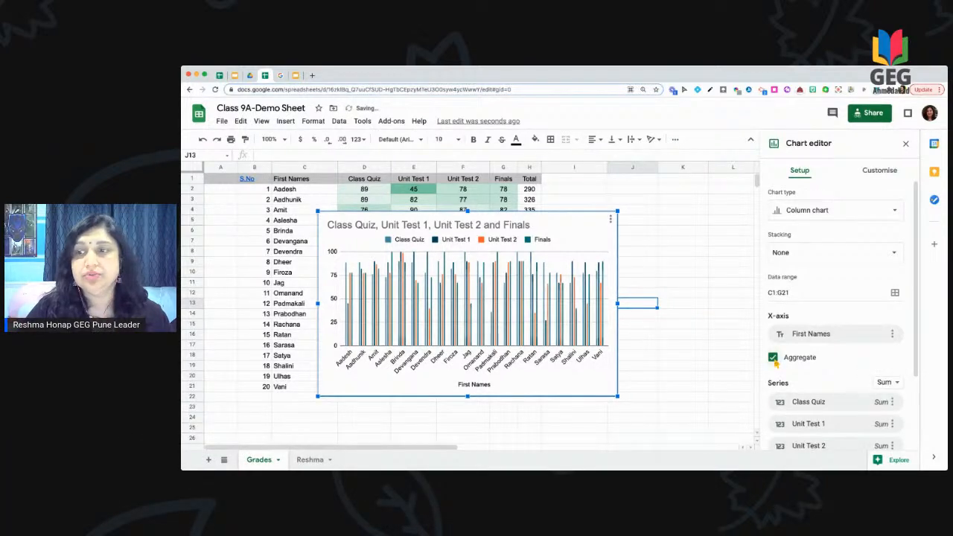
{"action": "left_click", "coordinate": [774, 359]}
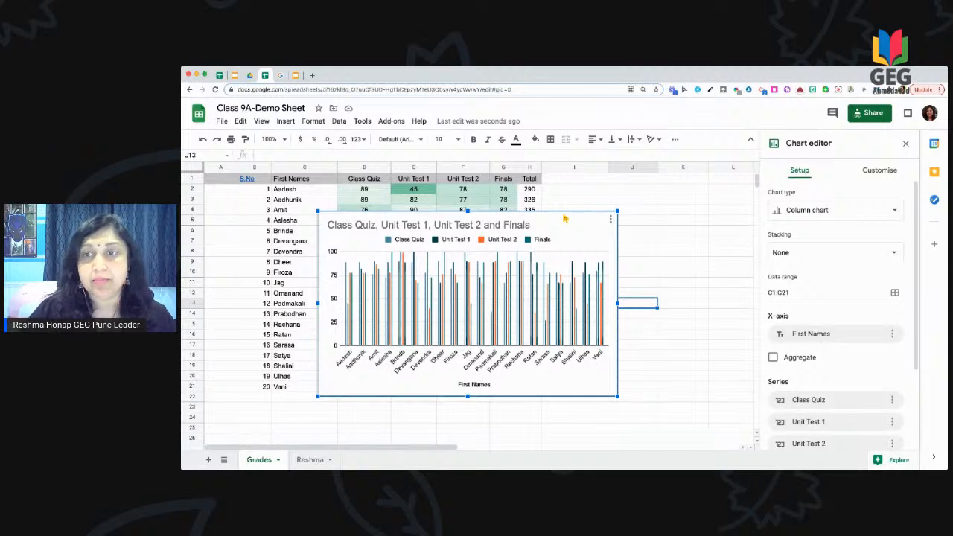
{"action": "left_click", "coordinate": [611, 221]}
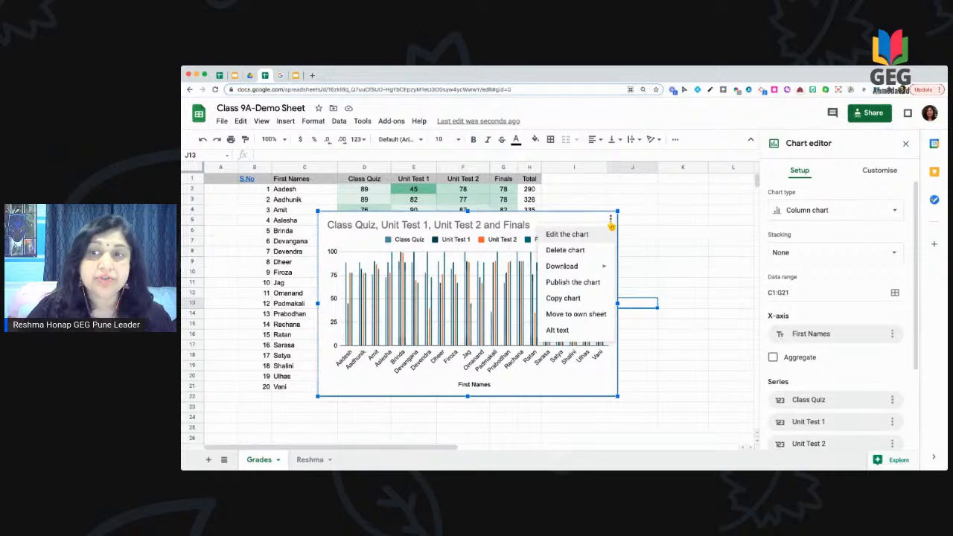
Step: Move the grades column chart onto its own Chart1 sheet and view that sheet
{"action": "mouse_move", "coordinate": [588, 268]}
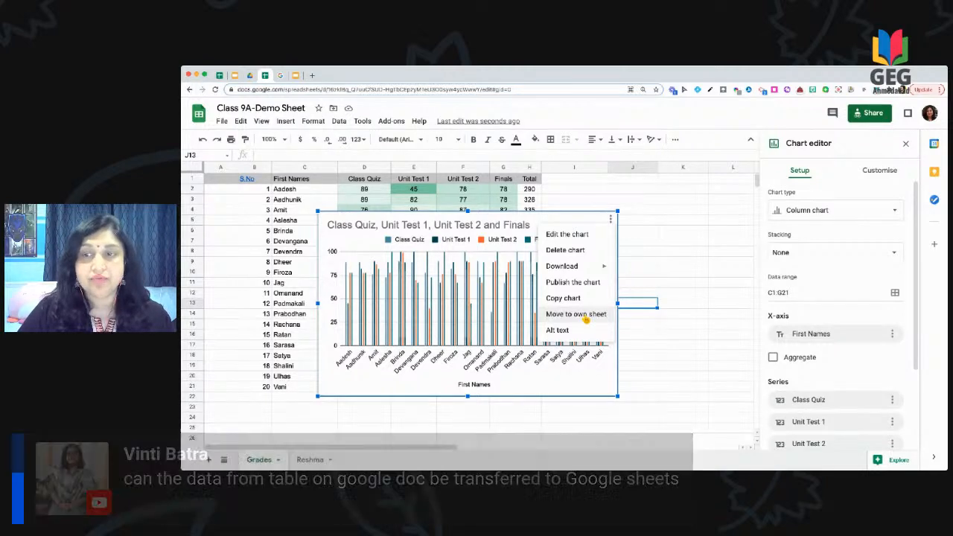
{"action": "left_click", "coordinate": [586, 318]}
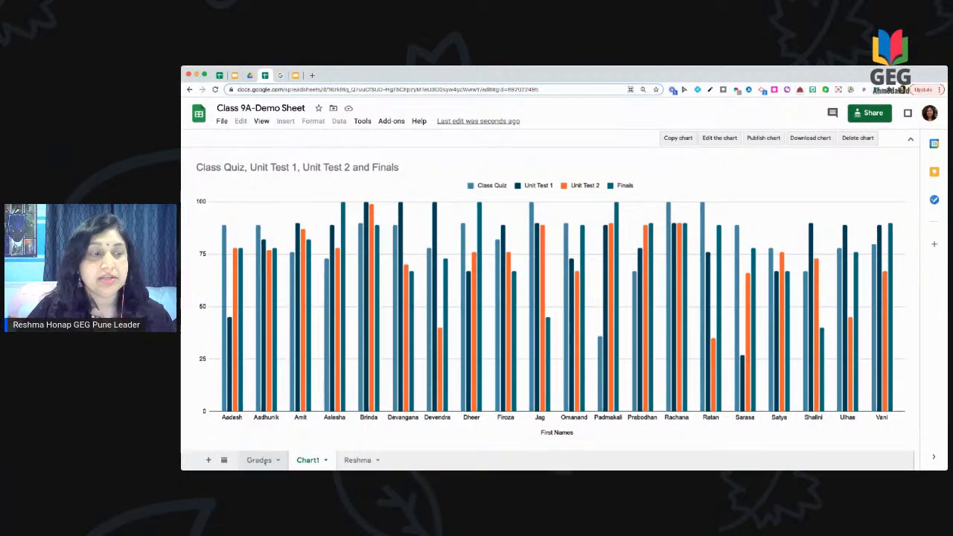
{"action": "left_click", "coordinate": [264, 461]}
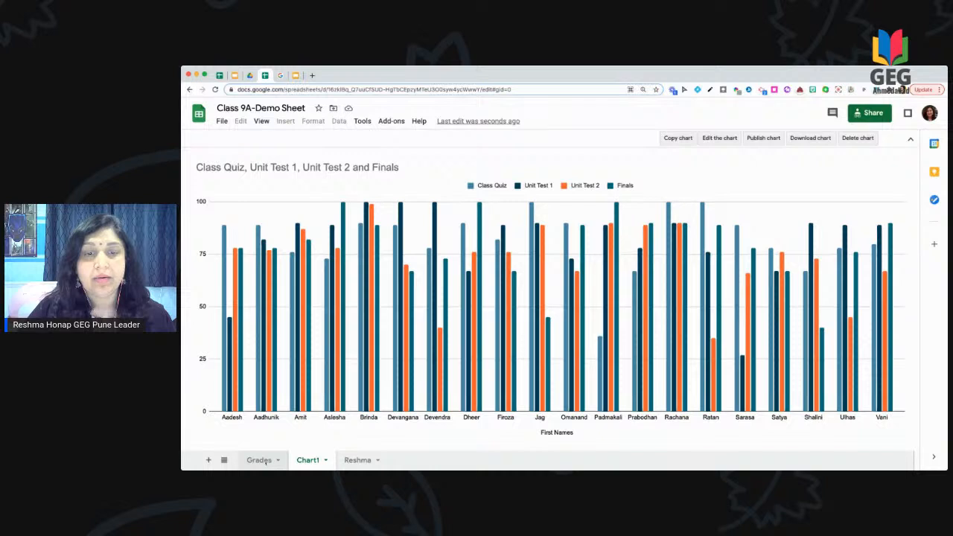
{"action": "left_click", "coordinate": [310, 461]}
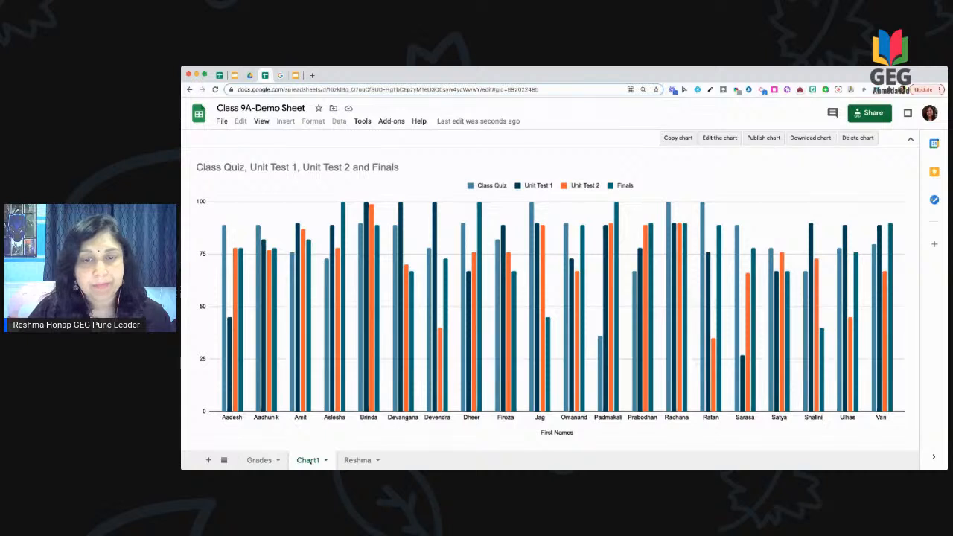
Step: Return to the Grades sheet and review who has access to Class 9A-Demo Sheet
{"action": "left_click", "coordinate": [259, 461]}
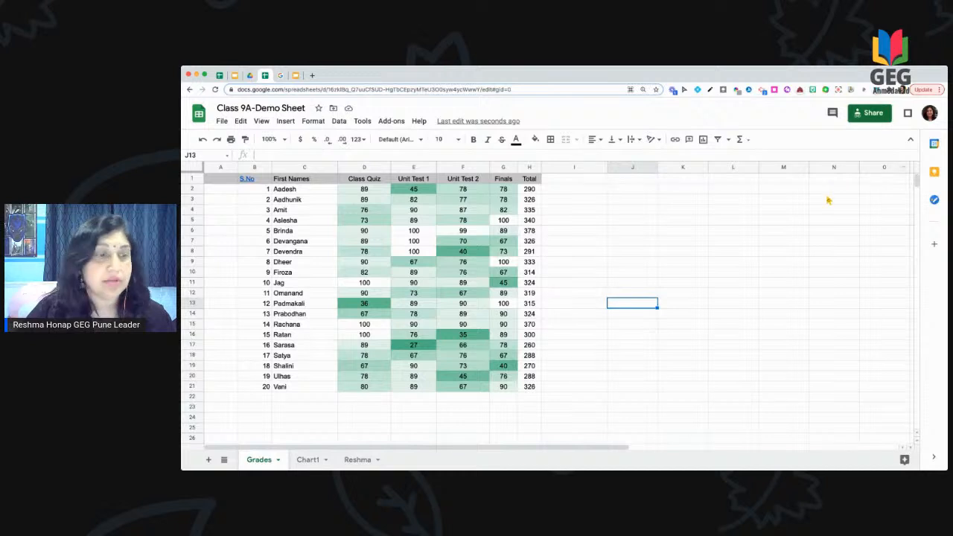
{"action": "left_click", "coordinate": [868, 116]}
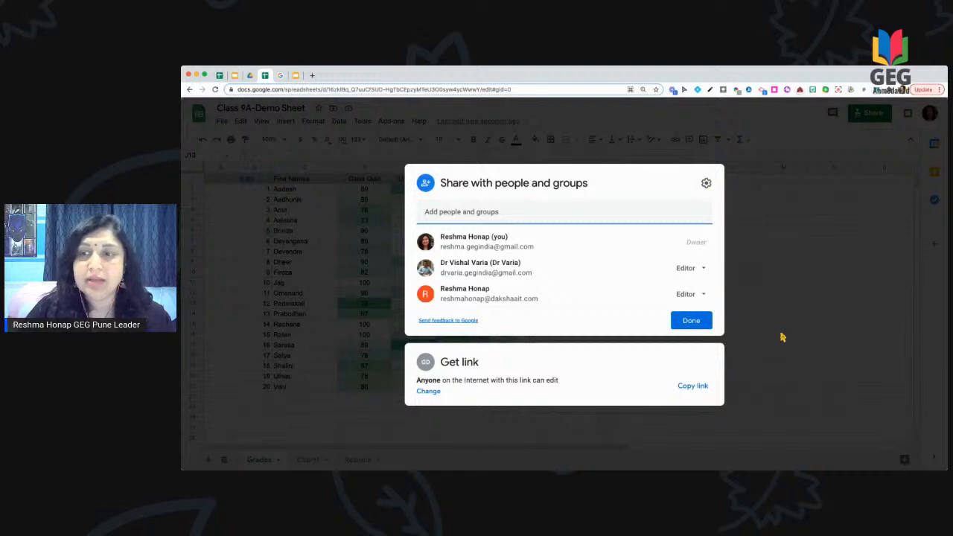
{"action": "left_click", "coordinate": [700, 320]}
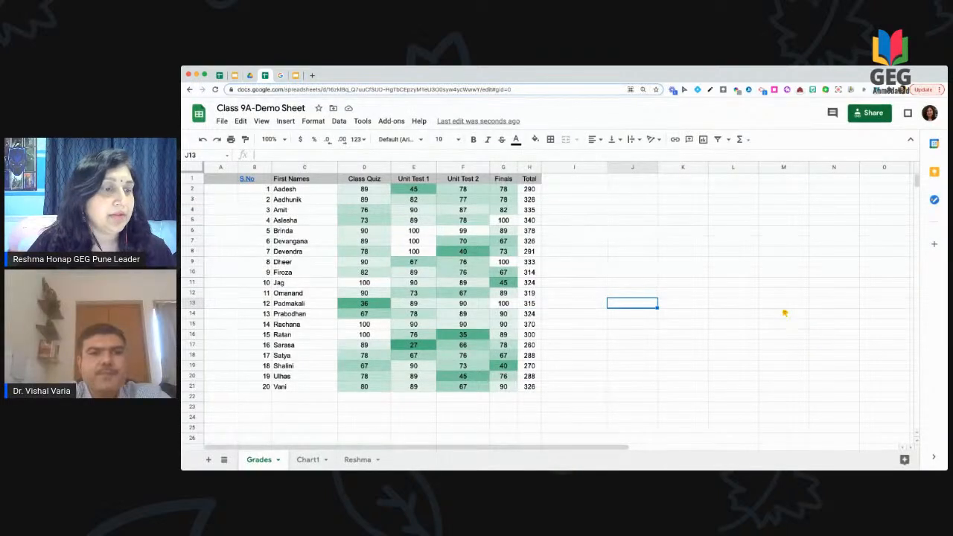
{"action": "left_click", "coordinate": [333, 109]}
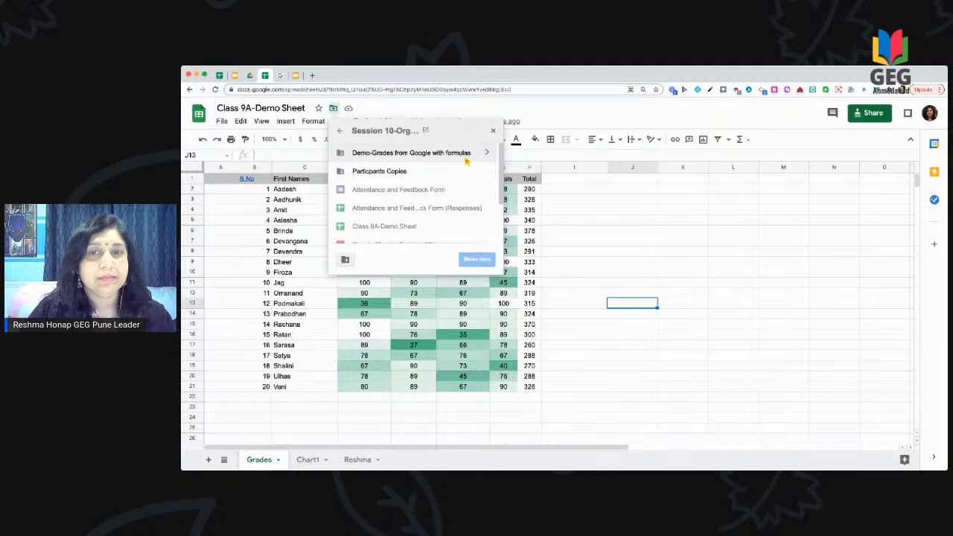
{"action": "left_click", "coordinate": [340, 131]}
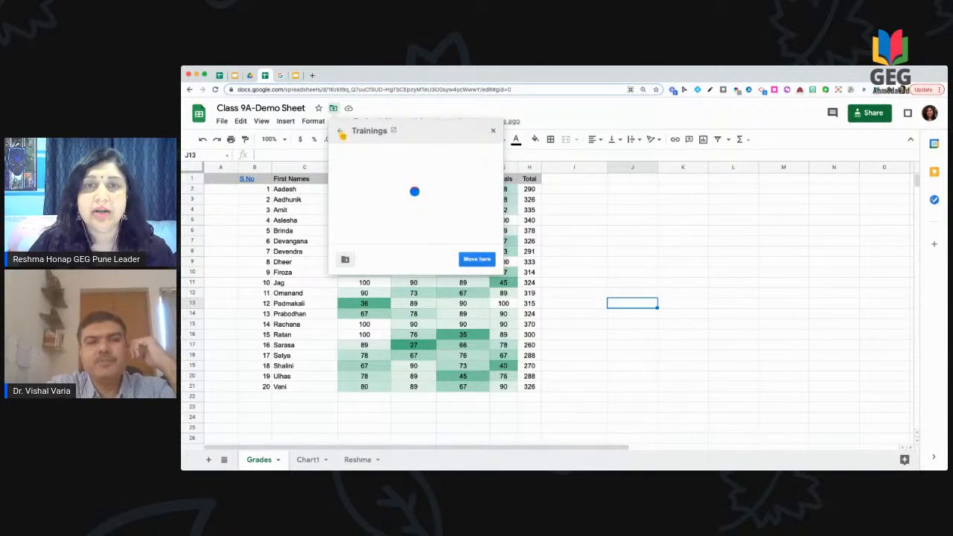
{"action": "left_click", "coordinate": [341, 132]}
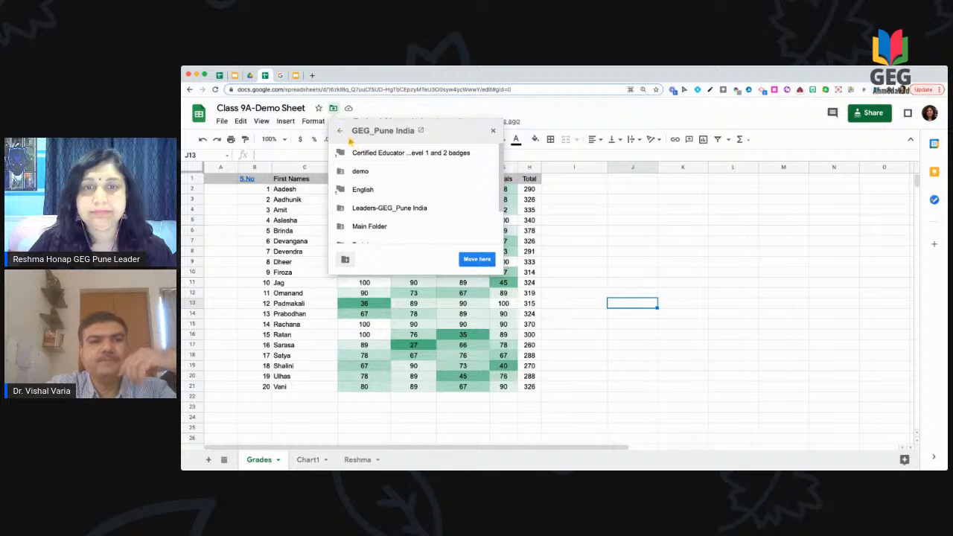
{"action": "left_click", "coordinate": [342, 134]}
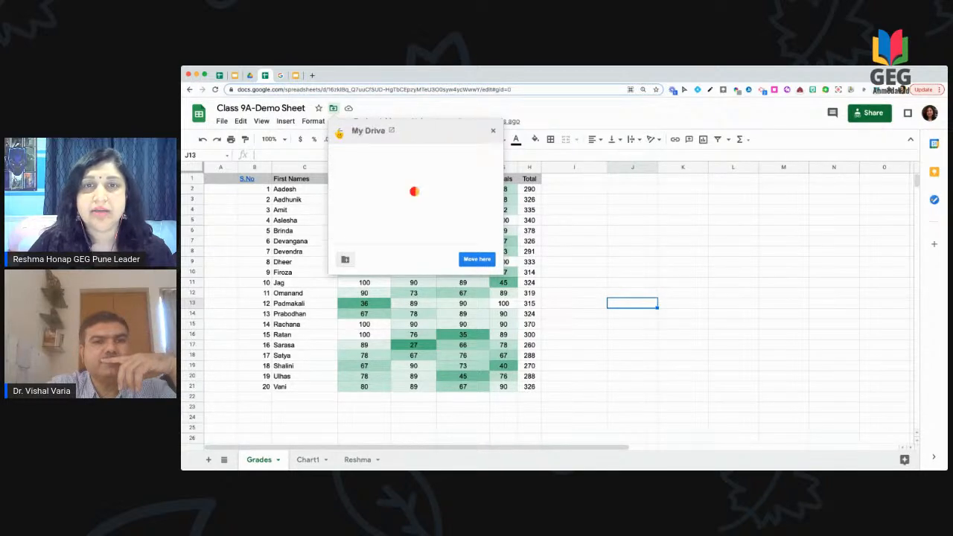
{"action": "left_click", "coordinate": [342, 134]}
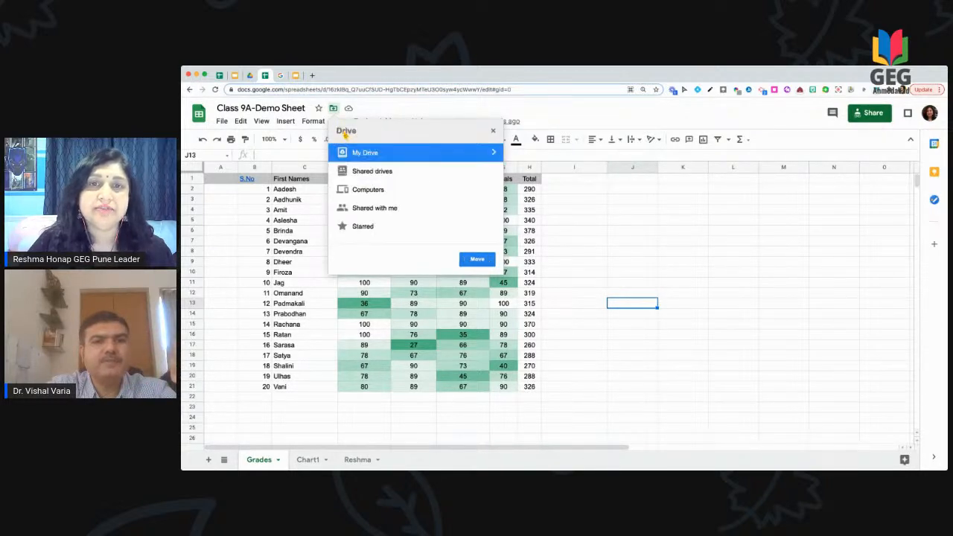
{"action": "left_click", "coordinate": [489, 172]}
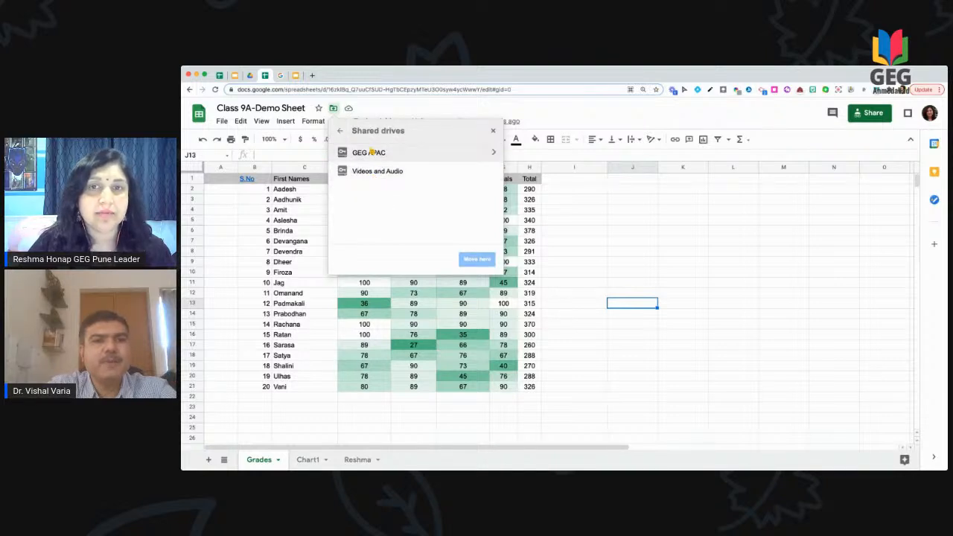
{"action": "left_click", "coordinate": [340, 132]}
{"action": "left_click", "coordinate": [490, 211]}
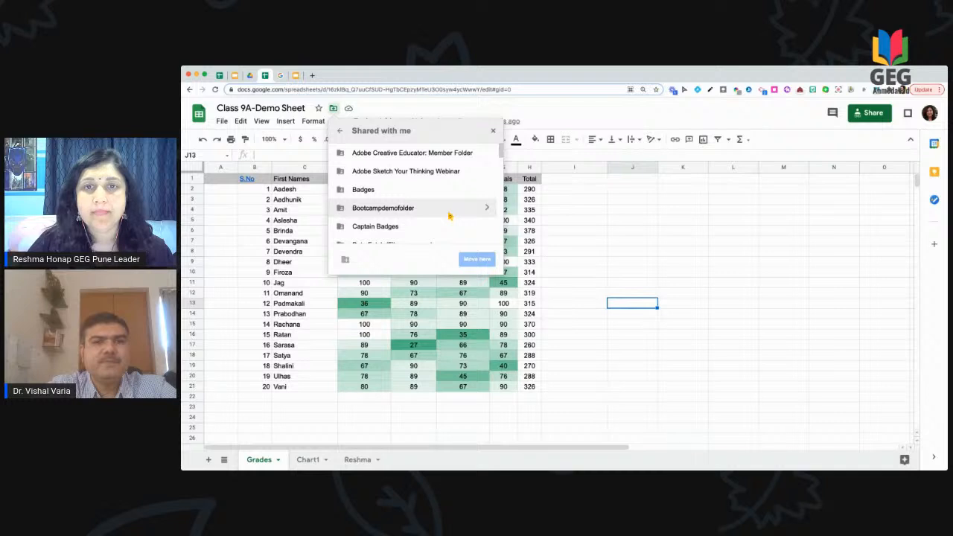
{"action": "left_click", "coordinate": [488, 211]}
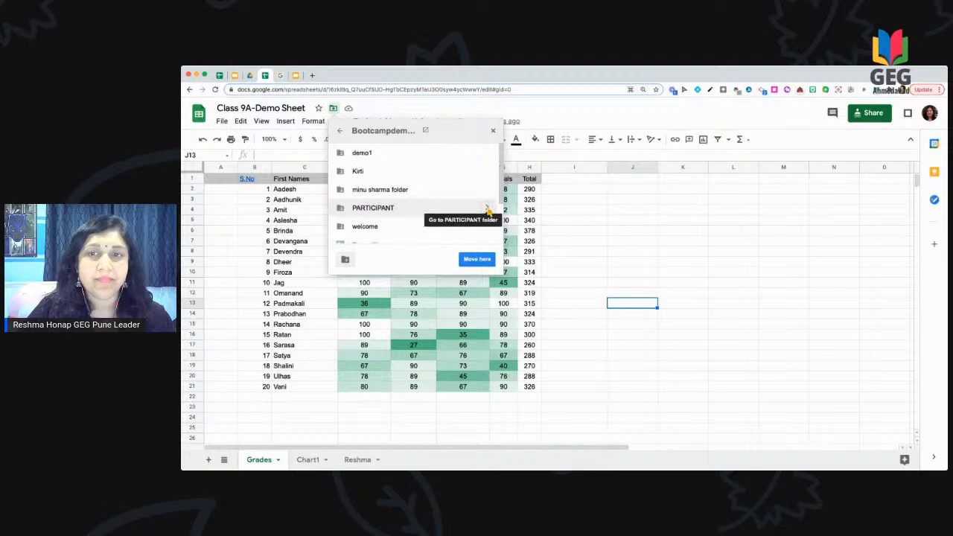
{"action": "scroll", "coordinate": [432, 210], "scroll_direction": "down", "scroll_amount": 1}
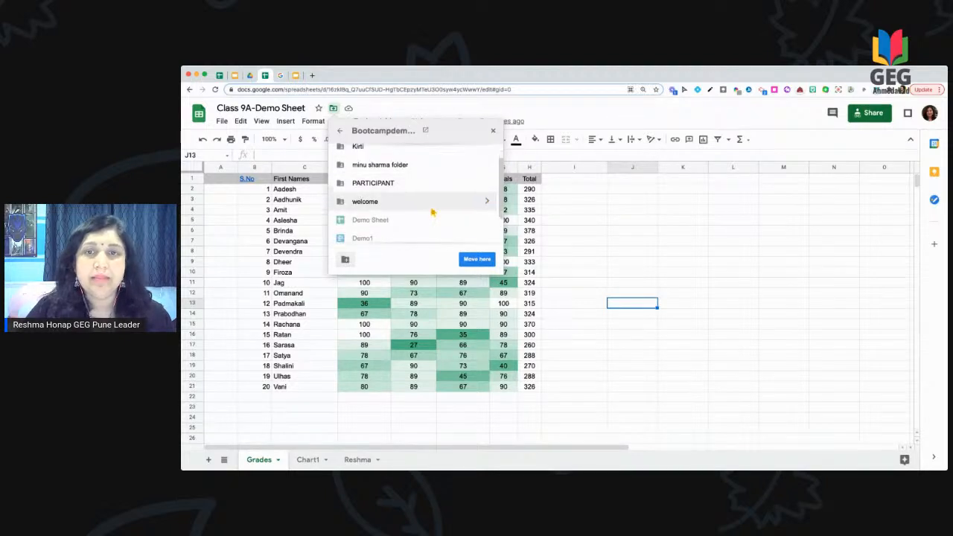
{"action": "left_click", "coordinate": [477, 259]}
{"action": "left_click", "coordinate": [367, 260]}
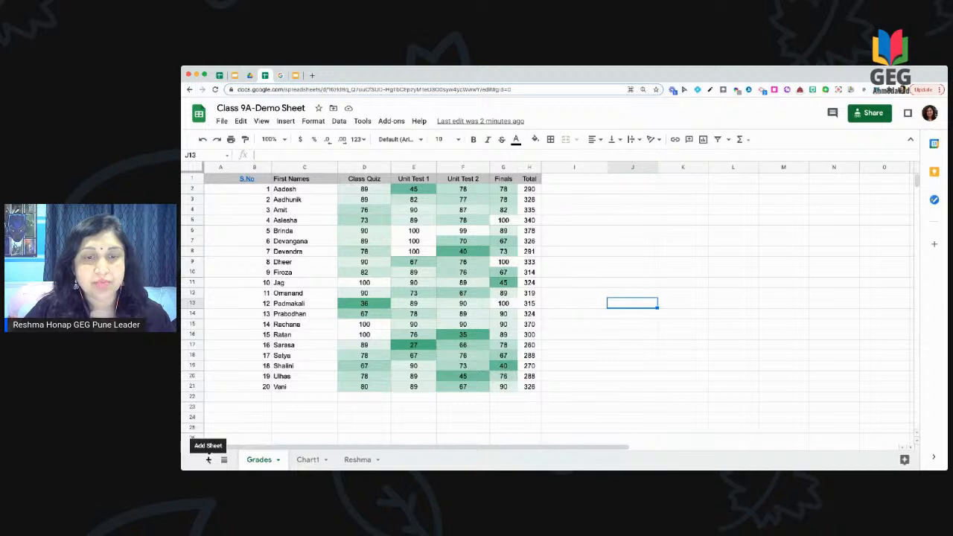
Step: Add a new blank sheet named Vishal, then return to the Grades score table
{"action": "left_click", "coordinate": [208, 461]}
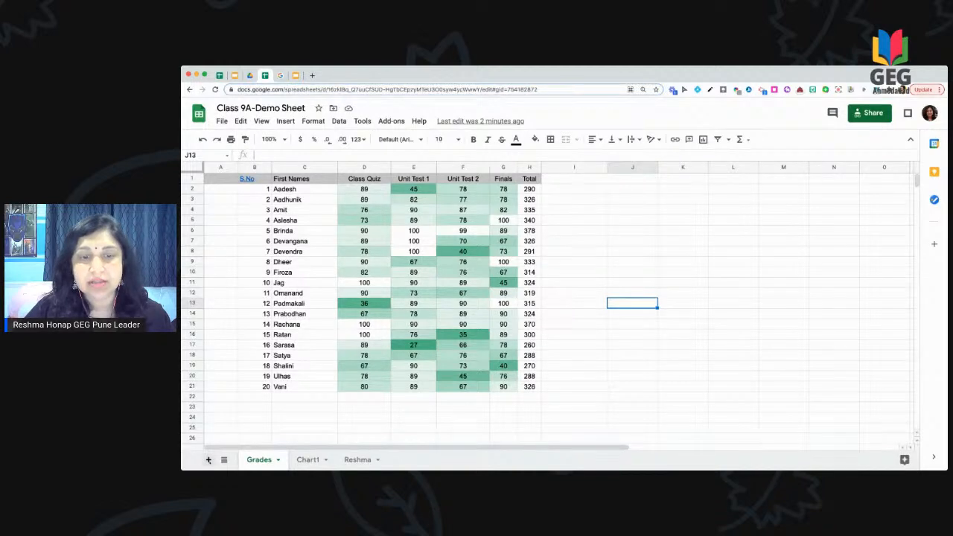
{"action": "left_click", "coordinate": [327, 460]}
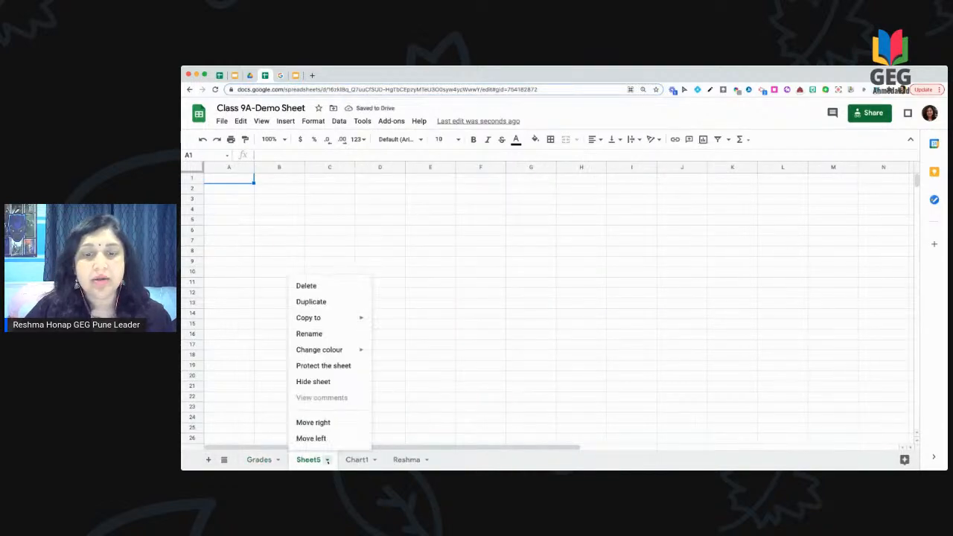
{"action": "left_click", "coordinate": [326, 335]}
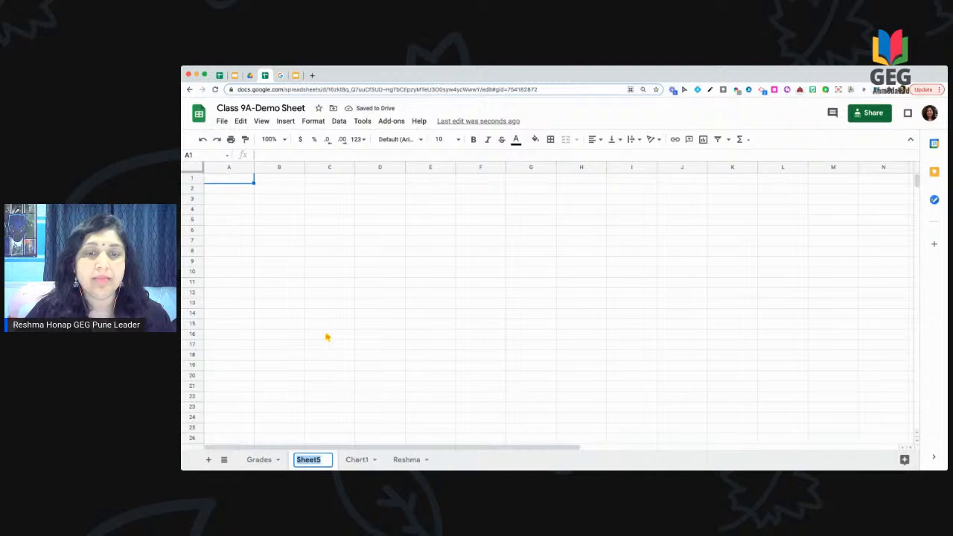
{"action": "type", "text": "Vishal"}
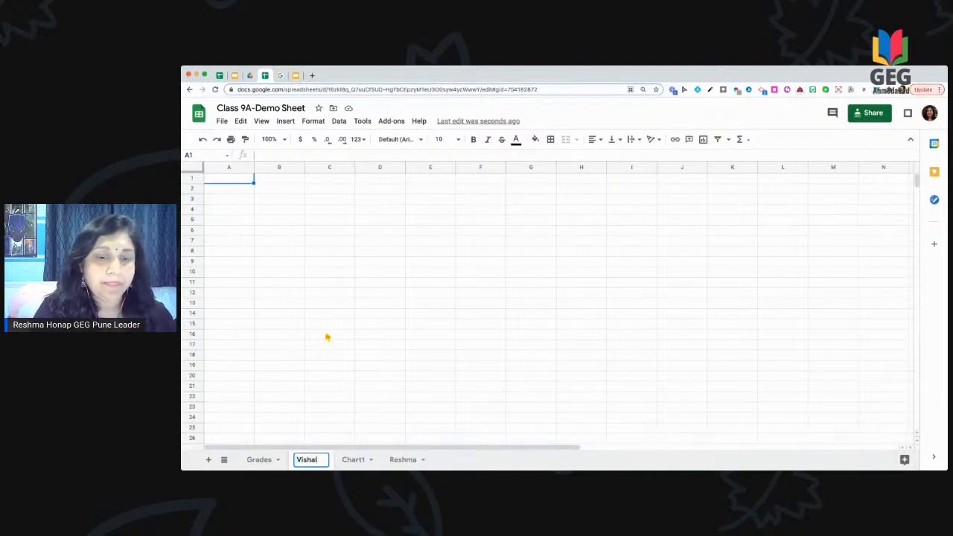
{"action": "key", "text": "Return"}
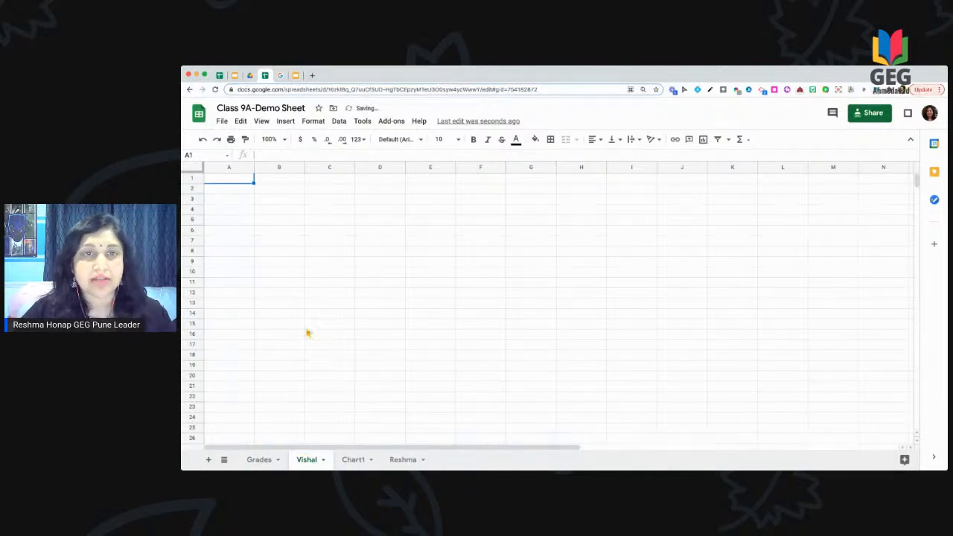
{"action": "left_click", "coordinate": [253, 461]}
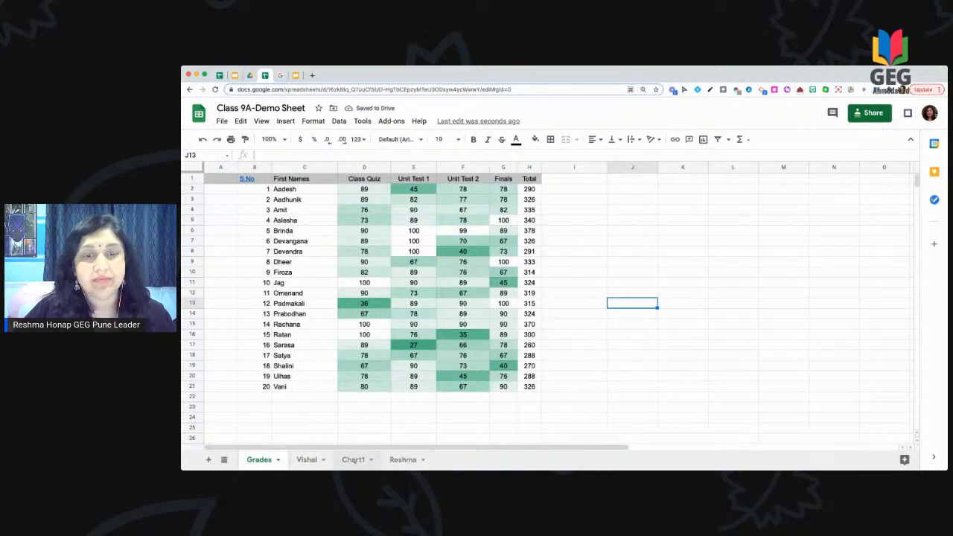
{"action": "left_click", "coordinate": [313, 460]}
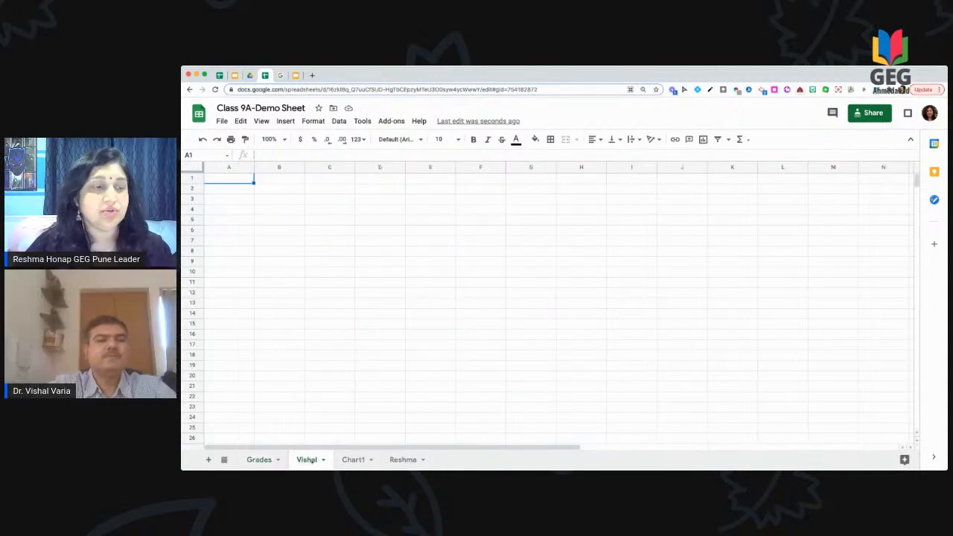
{"action": "left_click", "coordinate": [259, 461]}
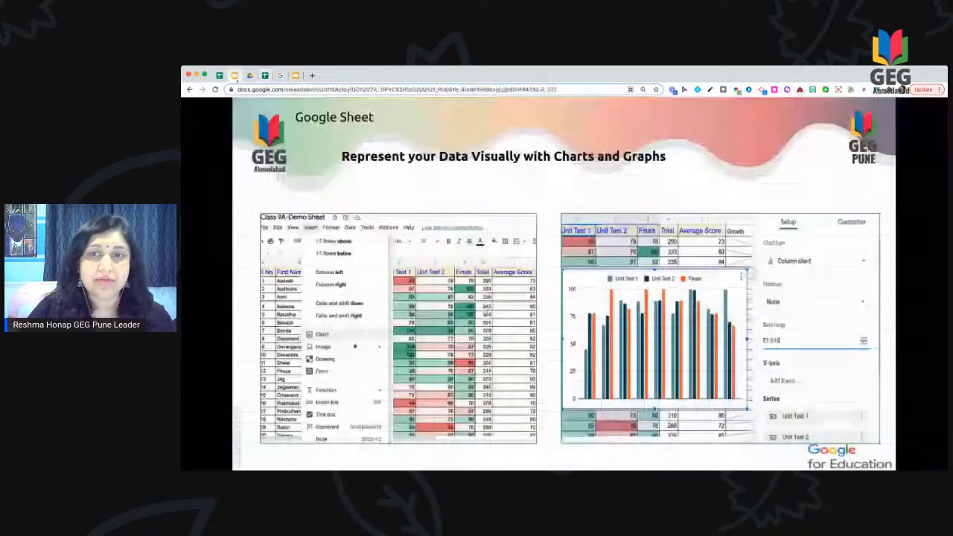
Step: Bring up the GCE Level 1 Bootcamp deck in the Slides editor and scroll its filmstrip
{"action": "left_click", "coordinate": [235, 75]}
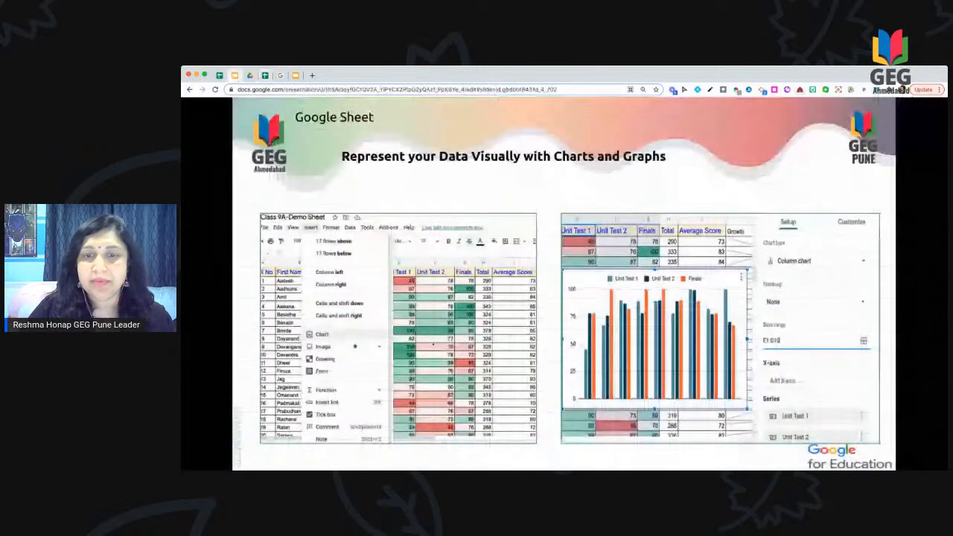
{"action": "key", "text": "Escape"}
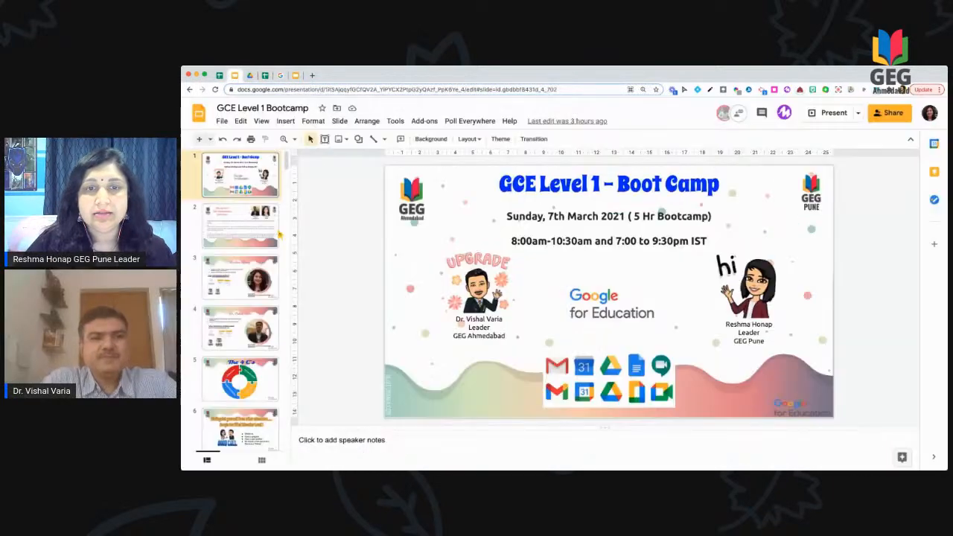
{"action": "scroll", "coordinate": [249, 368], "scroll_direction": "down", "scroll_amount": 5}
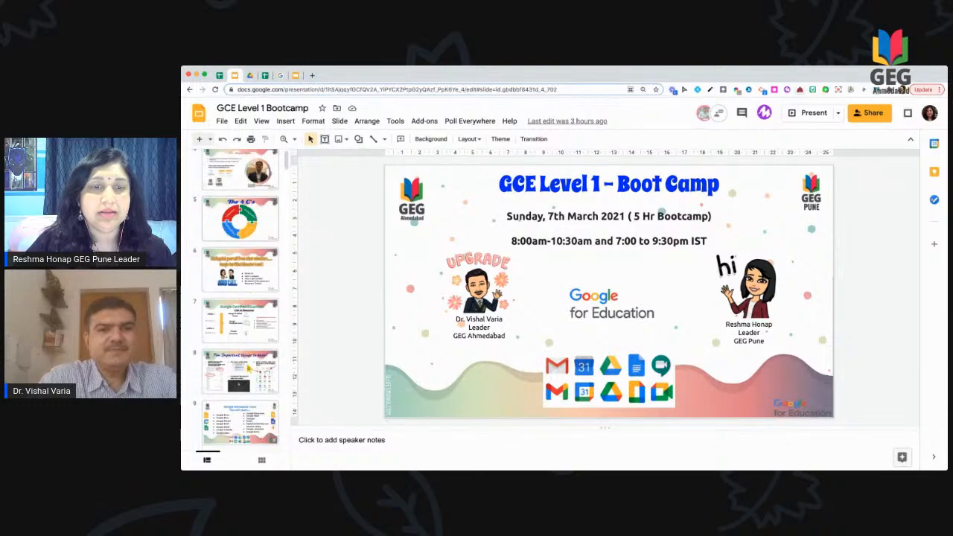
{"action": "scroll", "coordinate": [250, 369], "scroll_direction": "down", "scroll_amount": 6}
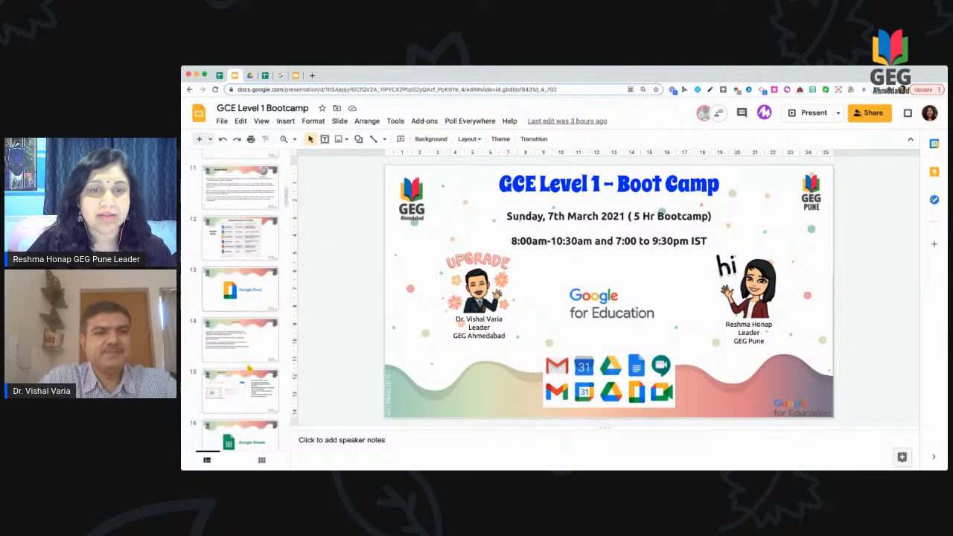
{"action": "scroll", "coordinate": [249, 367], "scroll_direction": "down", "scroll_amount": 5}
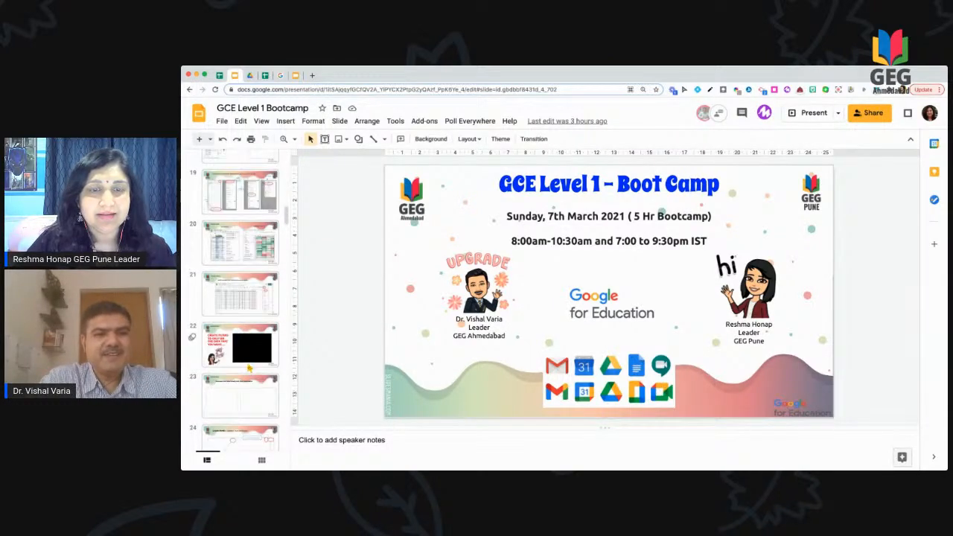
{"action": "scroll", "coordinate": [249, 367], "scroll_direction": "down", "scroll_amount": 2}
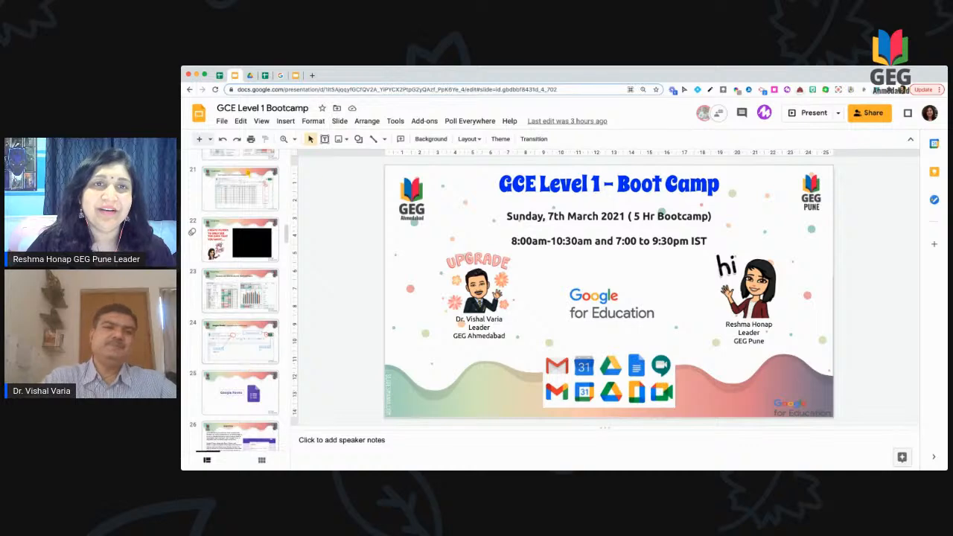
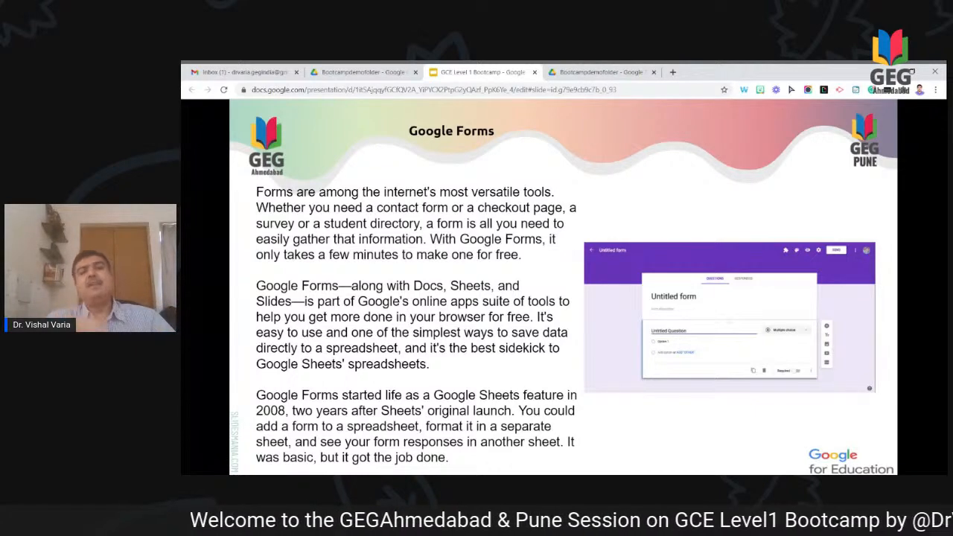
Step: Advance the Slides deck two slides to the Google Forms Field Options slide
{"action": "key", "text": "Right"}
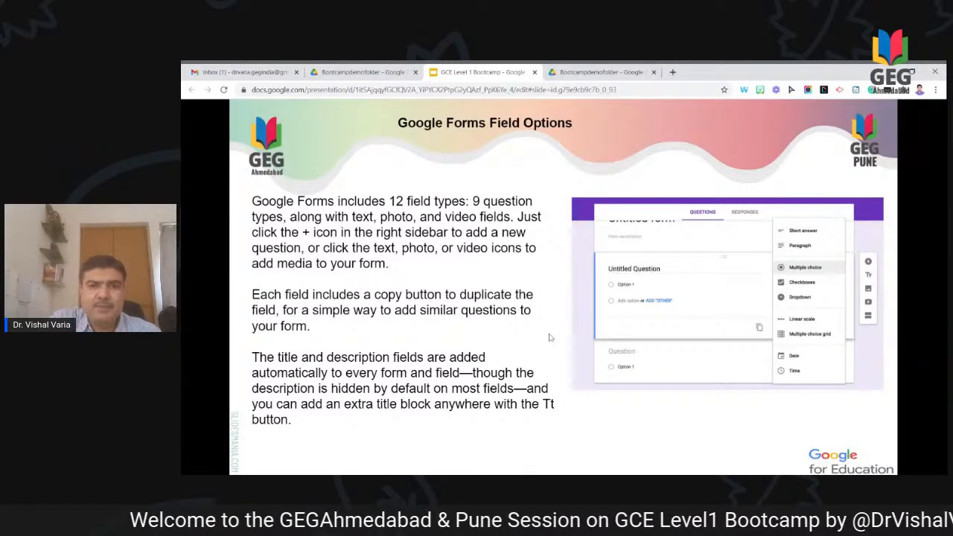
{"action": "key", "text": "Right"}
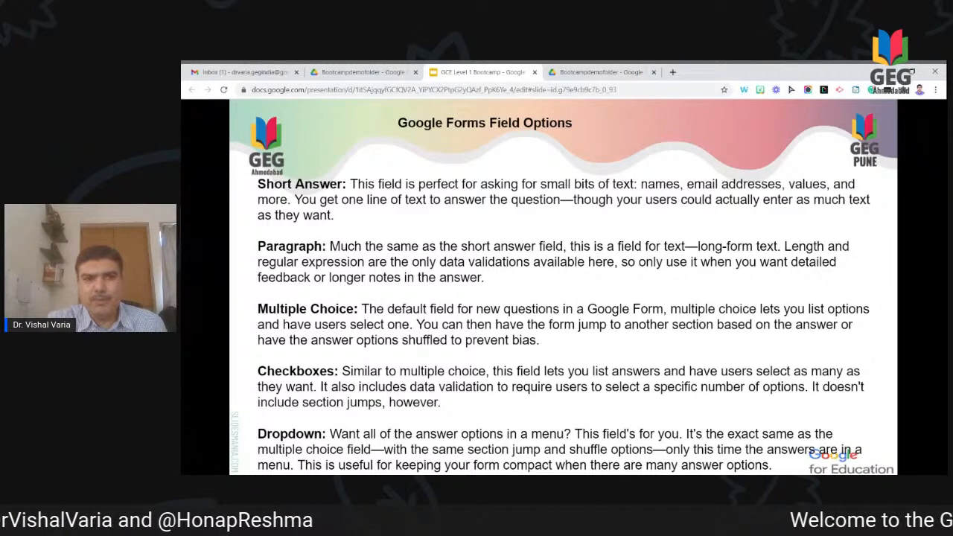
Step: Show the Linear Scale, Multiple Choice Grid, Date and Time slide, then switch to the Drive folder tab
{"action": "key", "text": "Right"}
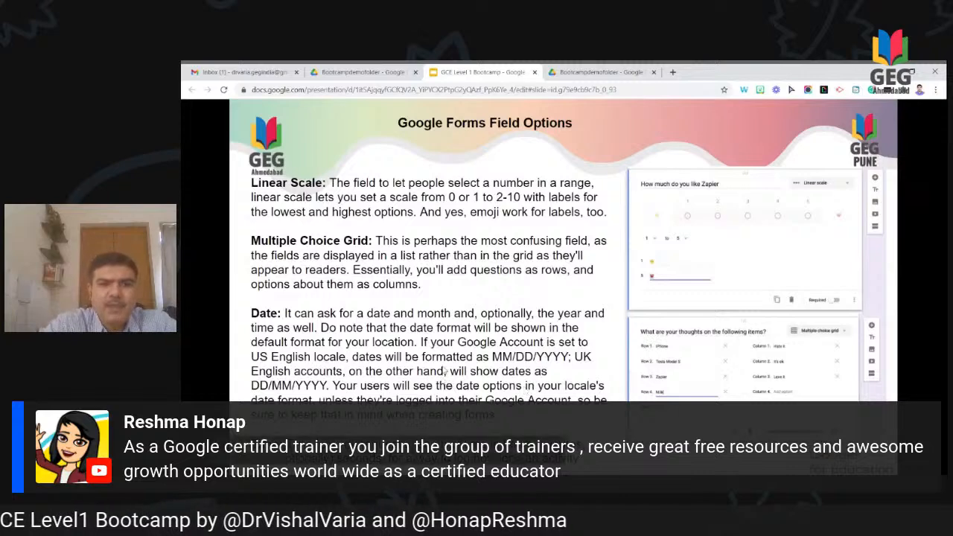
{"action": "left_click", "coordinate": [593, 262]}
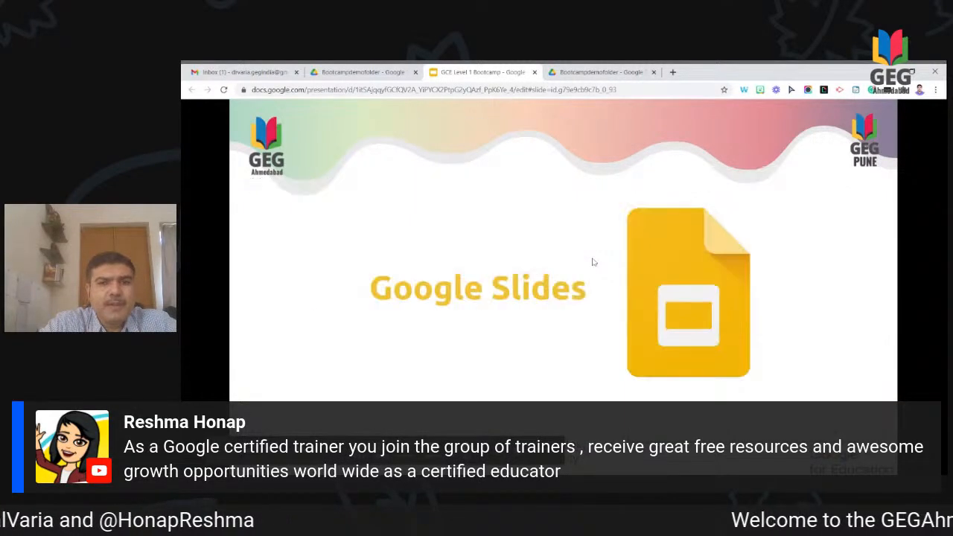
{"action": "key", "text": "Left"}
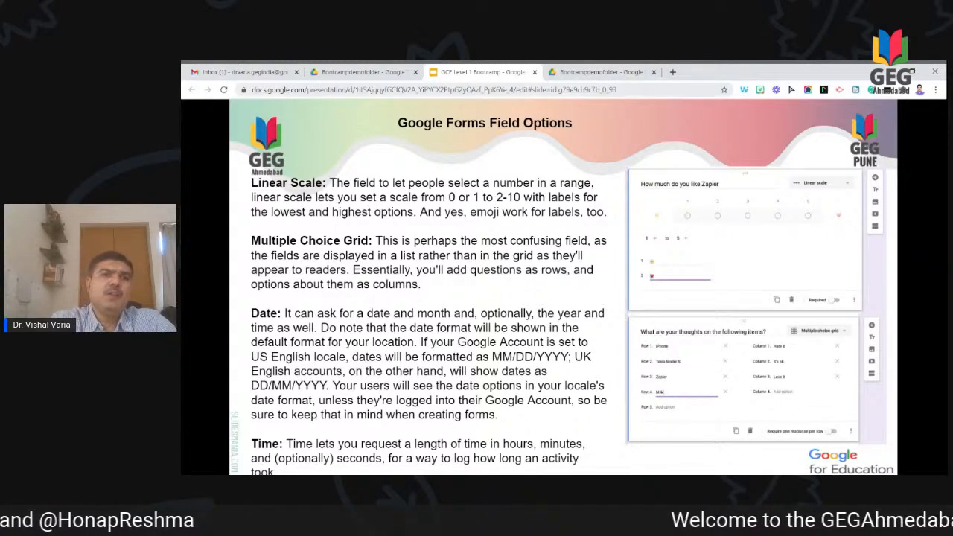
{"action": "left_click", "coordinate": [570, 74]}
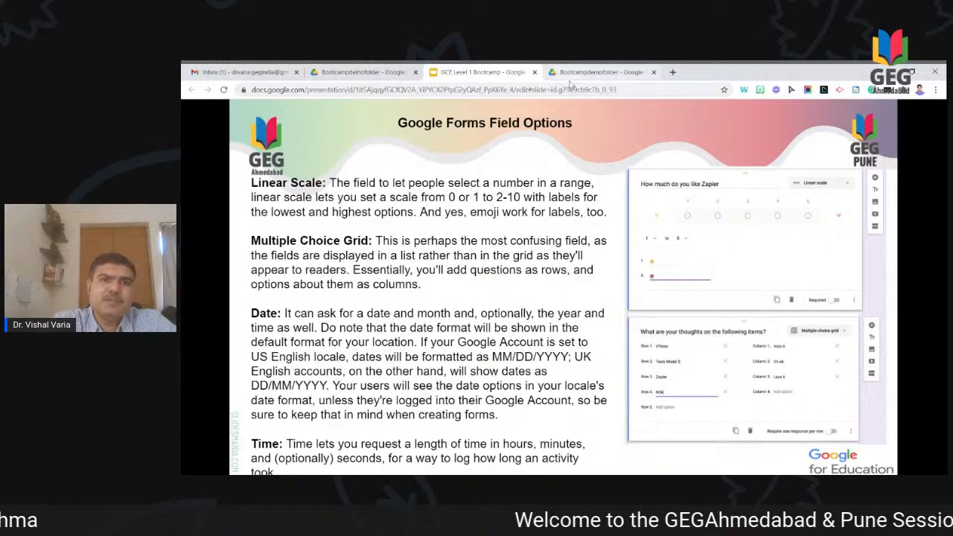
Step: Close the duplicate Drive tab and load forms.google.com in a new tab
{"action": "left_click", "coordinate": [653, 73]}
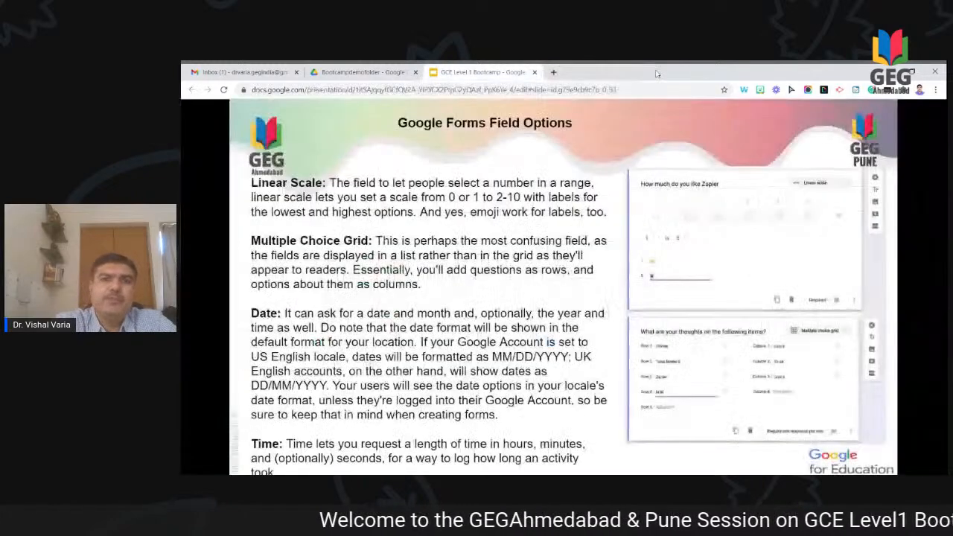
{"action": "left_click", "coordinate": [553, 72]}
{"action": "type", "text": "forms"}
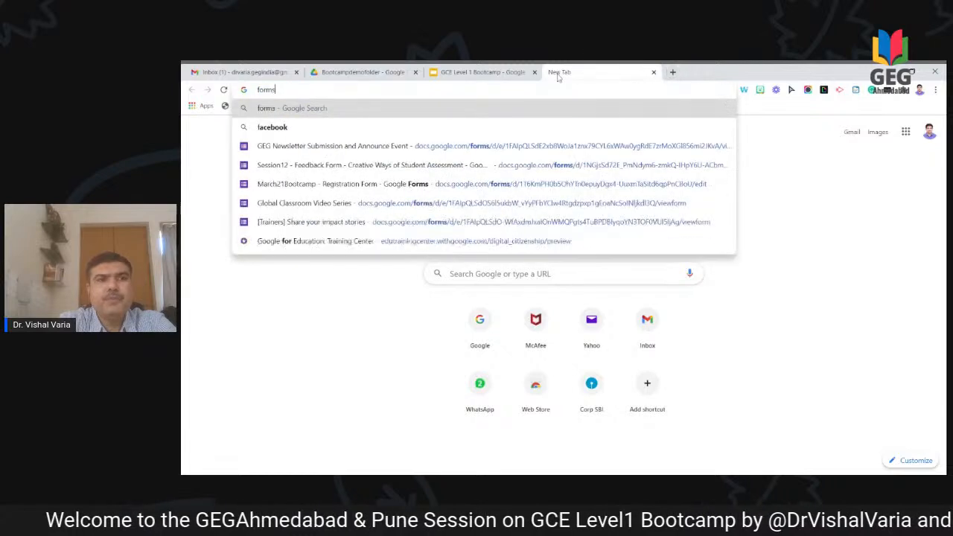
{"action": "type", "text": ".goo"}
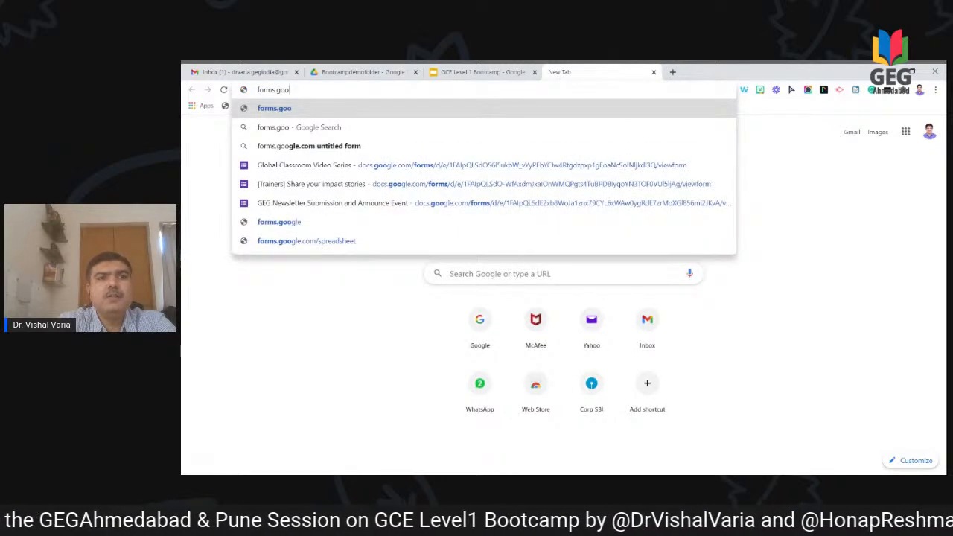
{"action": "type", "text": "gle.com"}
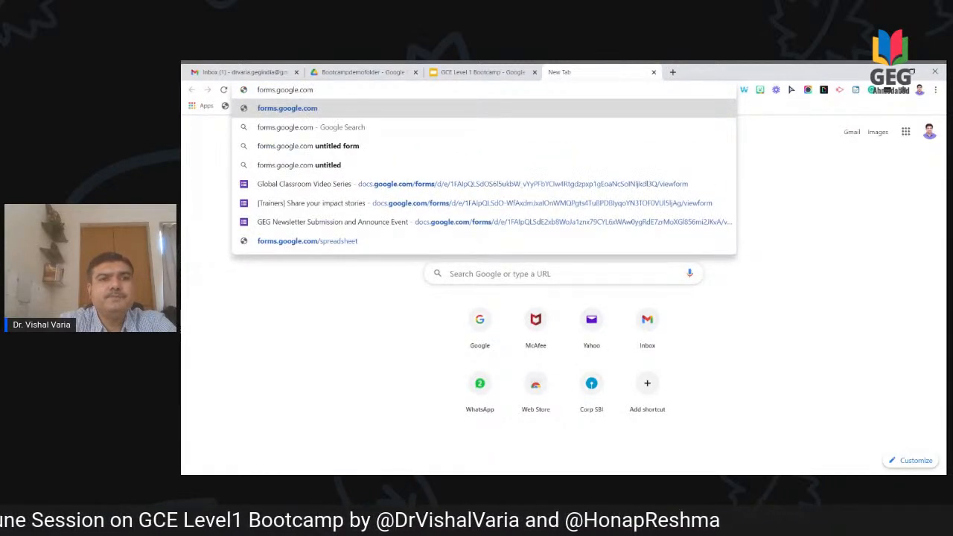
{"action": "key", "text": "Return"}
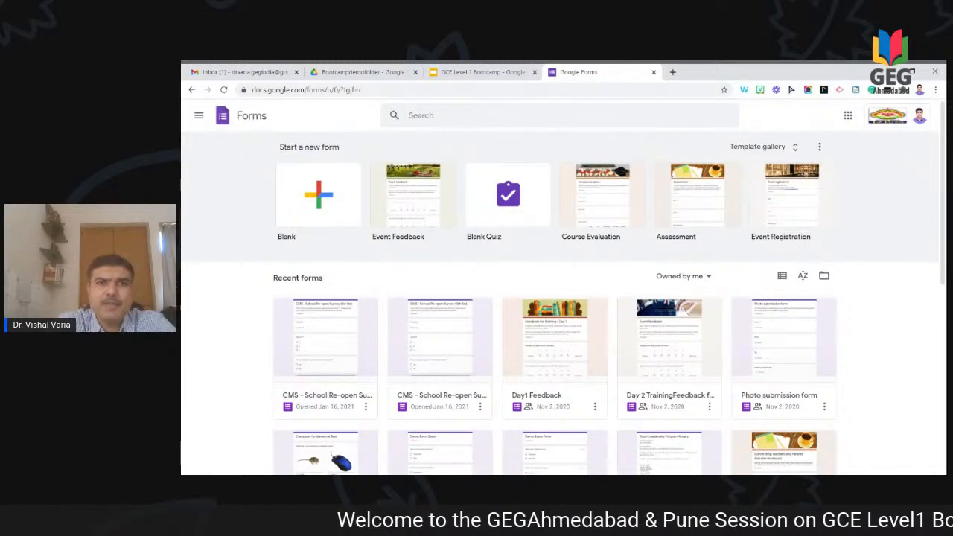
{"action": "left_click", "coordinate": [381, 75]}
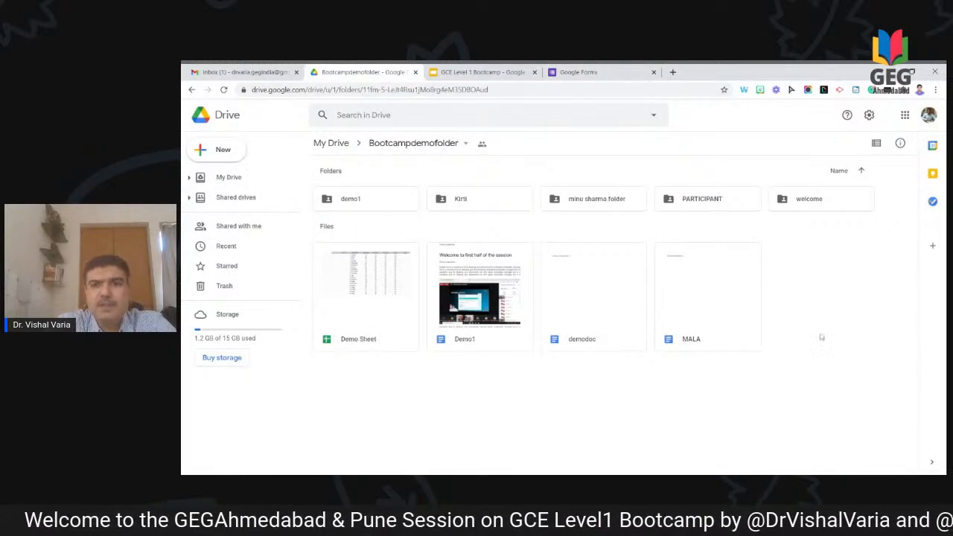
Step: Create a blank Google Form in Bootcampdemofolder, shared with the folder's people
{"action": "right_click", "coordinate": [845, 328]}
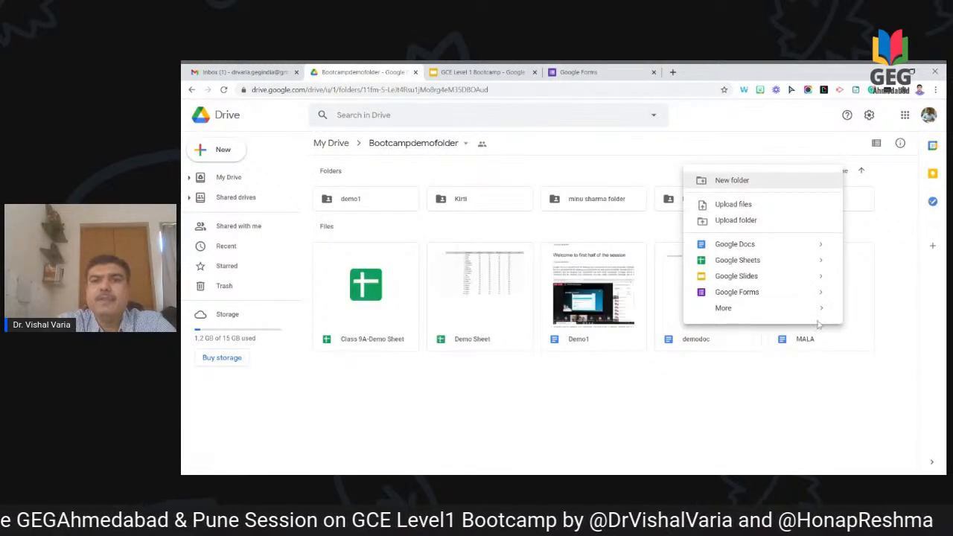
{"action": "mouse_move", "coordinate": [823, 294]}
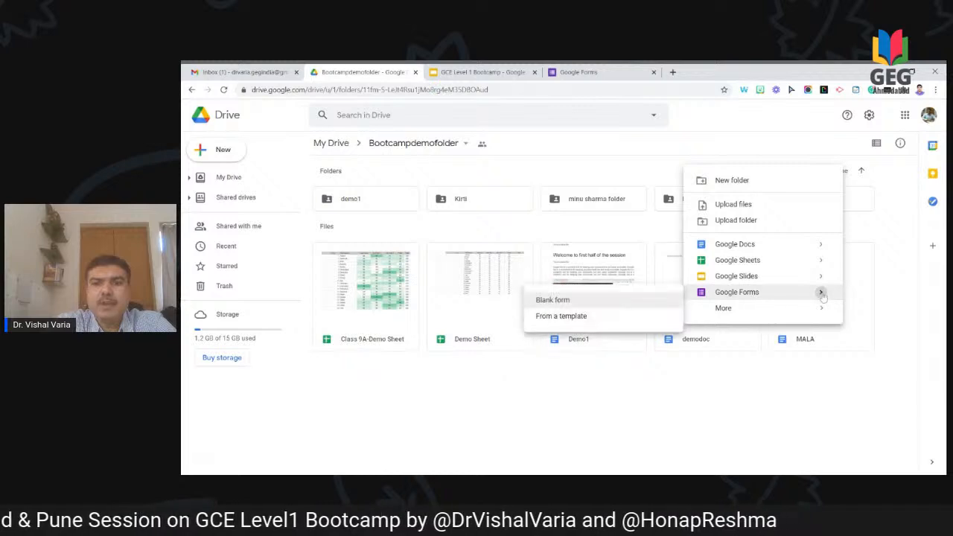
{"action": "left_click", "coordinate": [645, 304]}
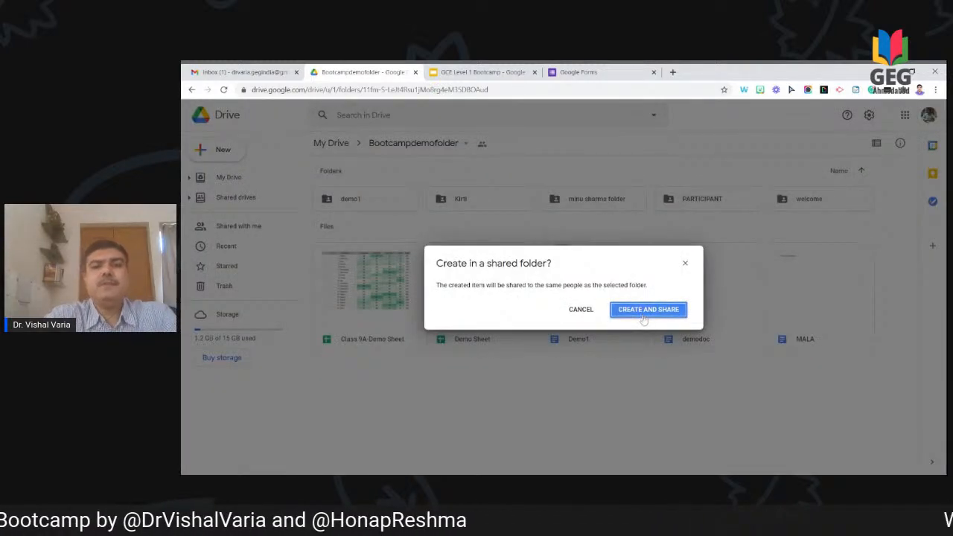
{"action": "left_click", "coordinate": [644, 318]}
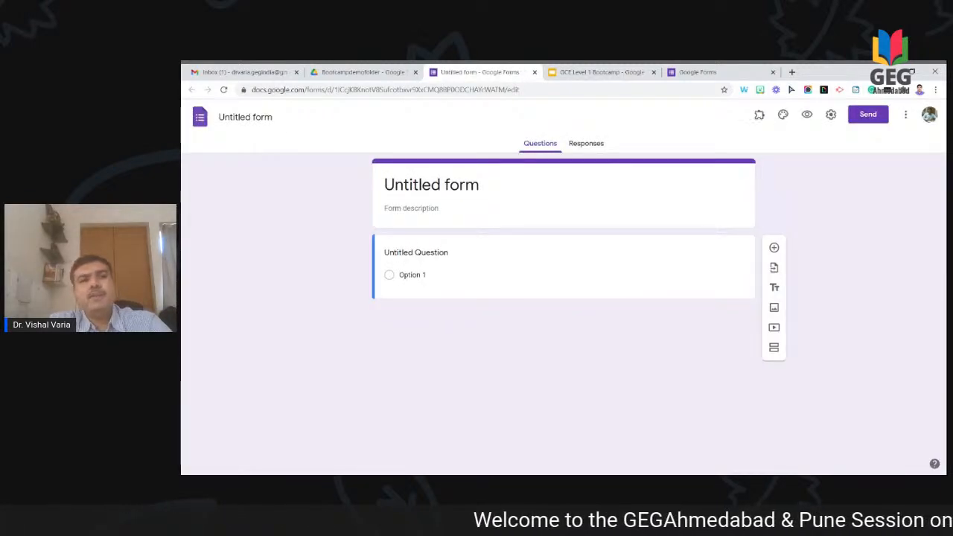
{"action": "left_click", "coordinate": [553, 298]}
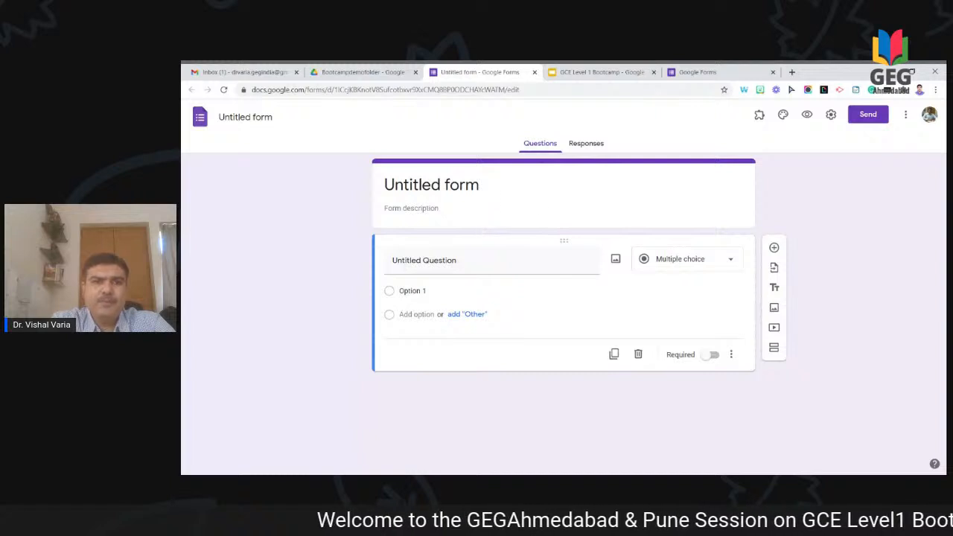
Step: Title the form 'Demo Form' with description 'This is juet a demo form for the purpose of educating about google forms.'
{"action": "left_click", "coordinate": [432, 185]}
{"action": "type", "text": "Demo "}
{"action": "type", "text": "Fomr"}
{"action": "key", "text": "BackSpace"}
{"action": "key", "text": "BackSpace"}
{"action": "type", "text": "r"}
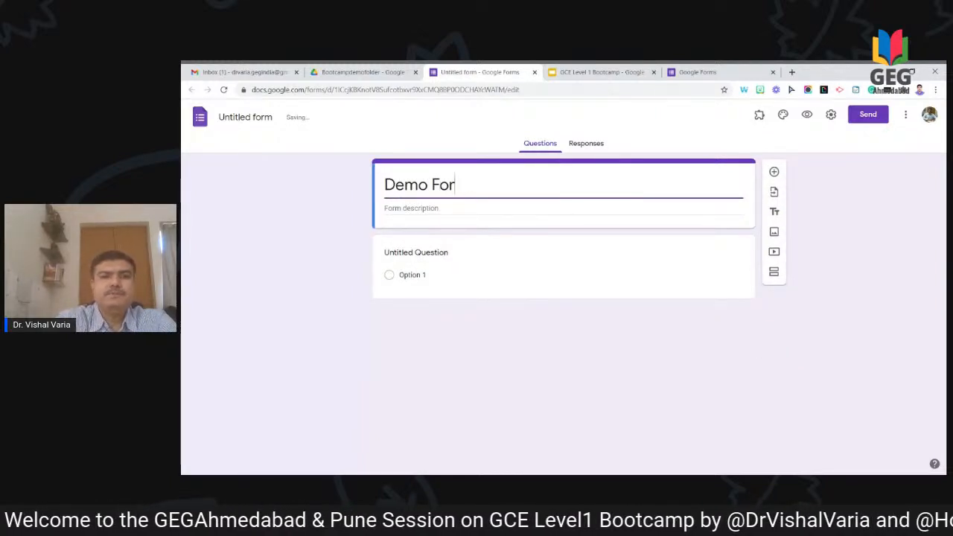
{"action": "type", "text": "m"}
{"action": "left_click", "coordinate": [564, 212]}
{"action": "type", "text": "This "}
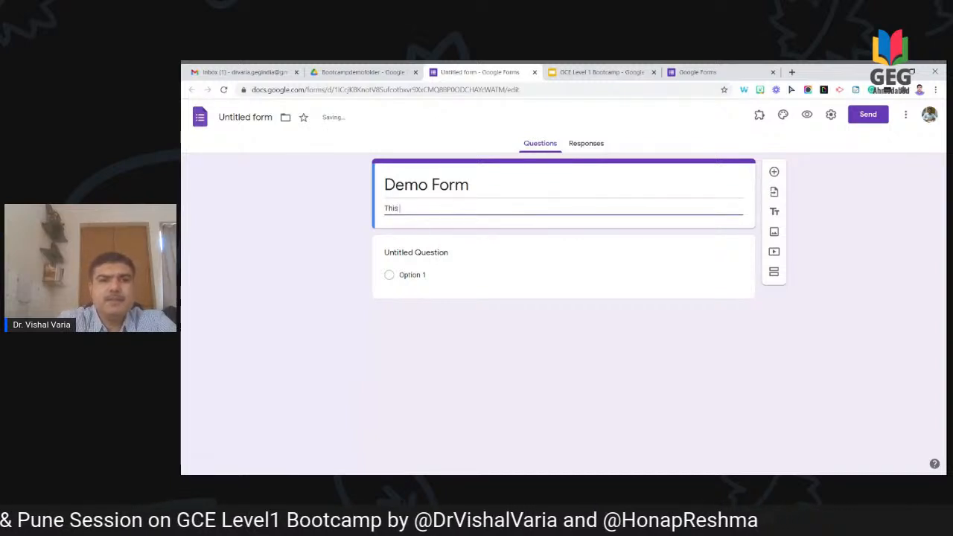
{"action": "type", "text": "is jue"}
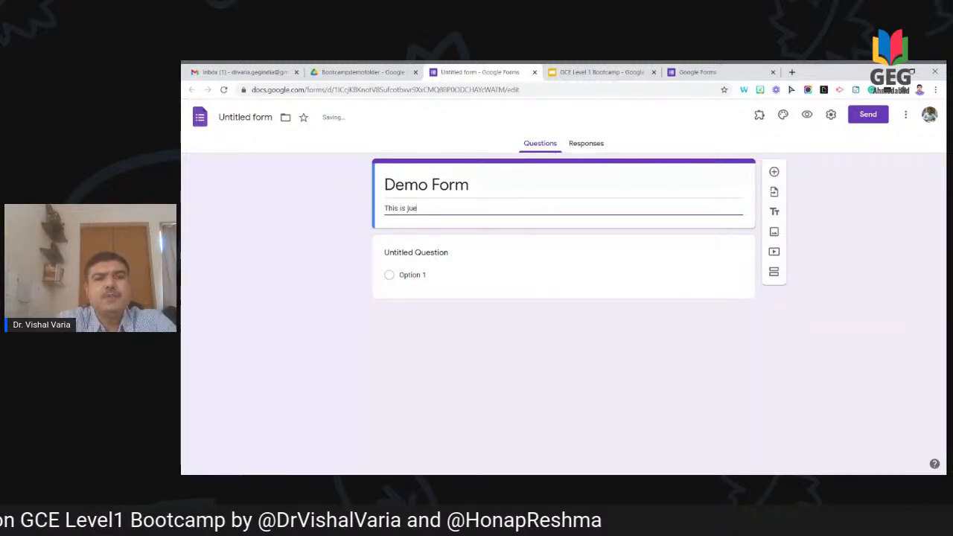
{"action": "key", "text": "BackSpace"}
{"action": "type", "text": "st a demo form "}
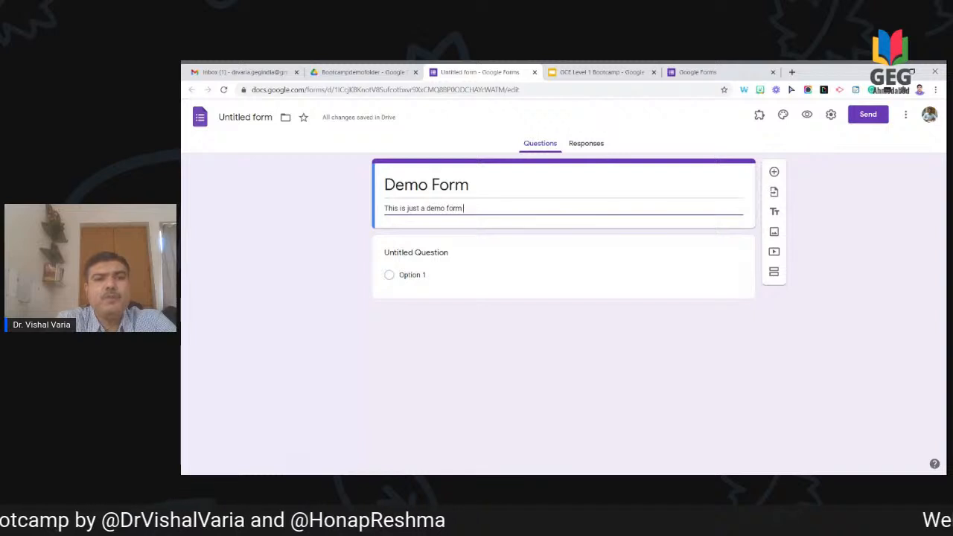
{"action": "type", "text": "for the pu"}
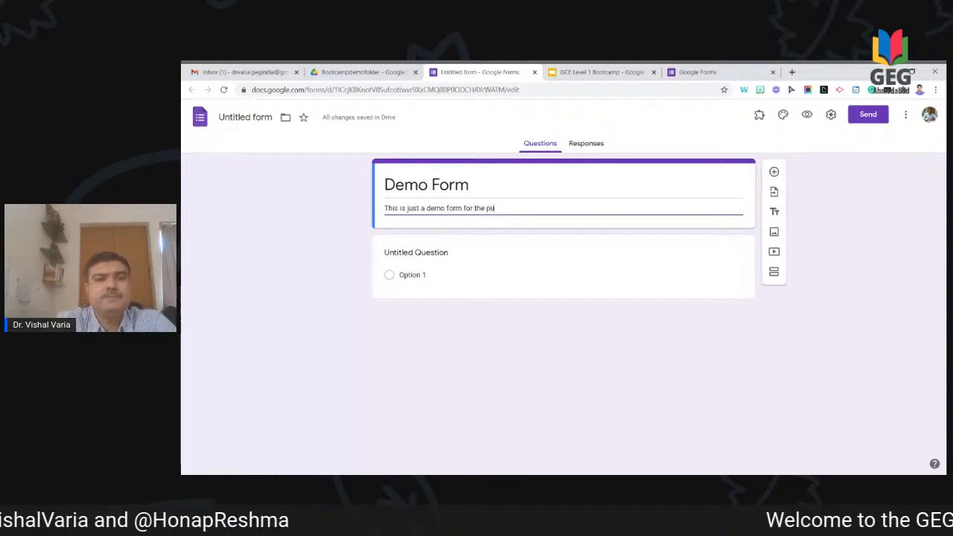
{"action": "type", "text": "rpose of"}
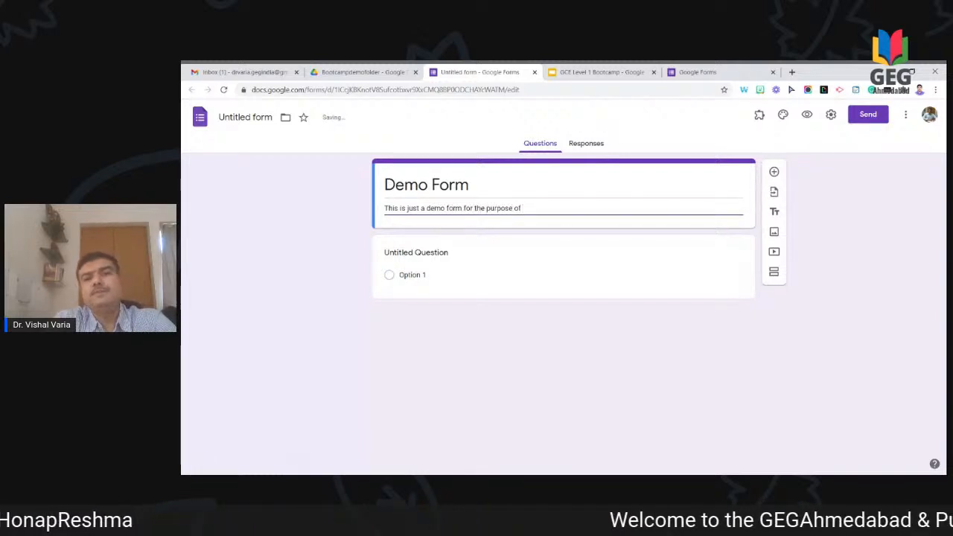
{"action": "type", "text": " educat"}
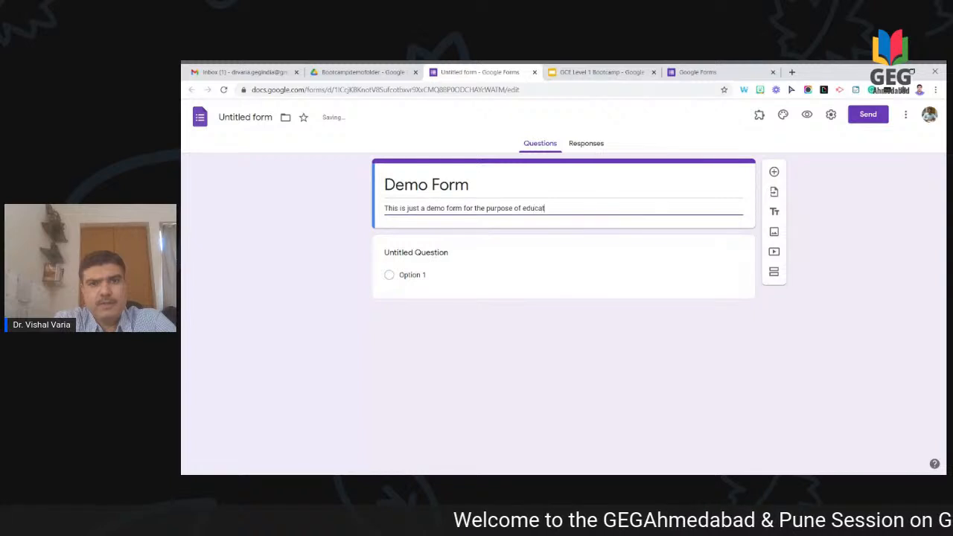
{"action": "type", "text": "ing about g"}
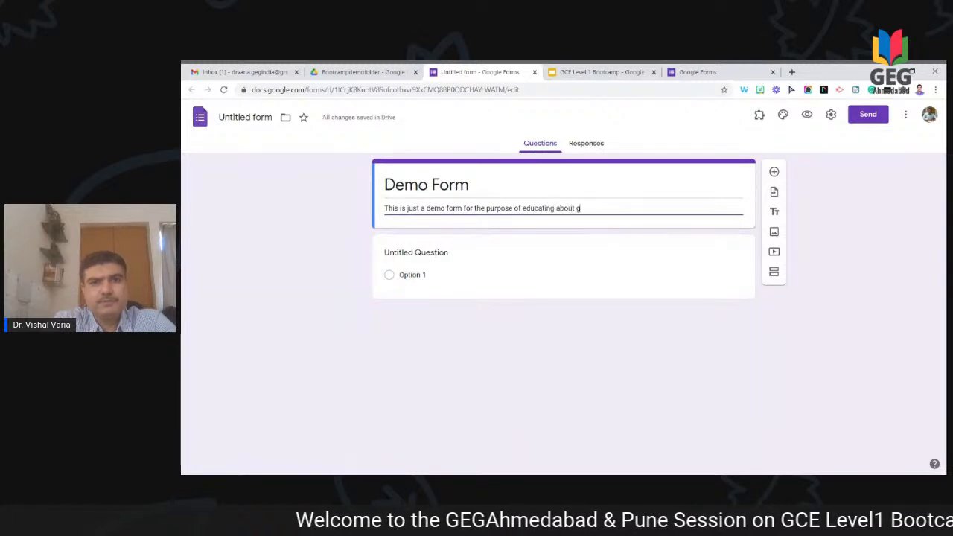
{"action": "type", "text": "oogle forms."}
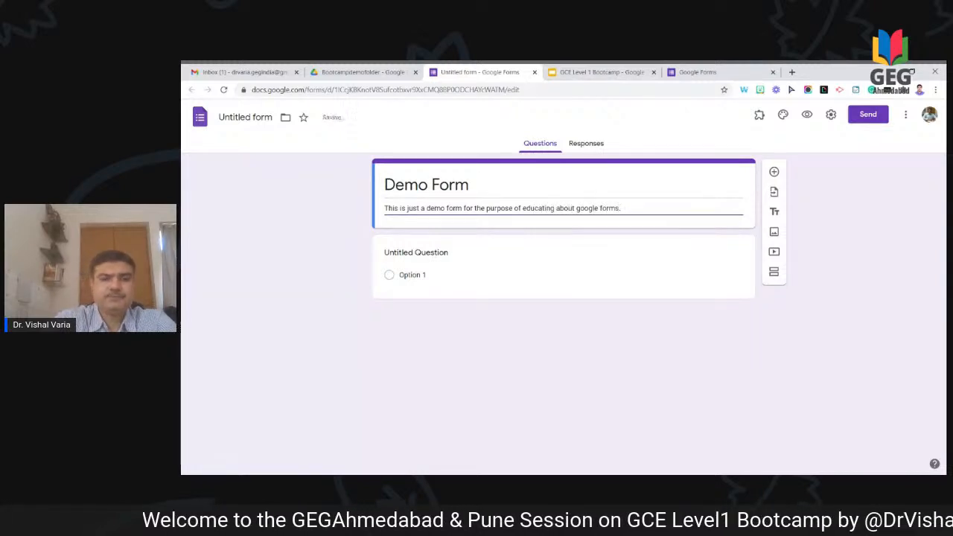
{"action": "left_click", "coordinate": [448, 260]}
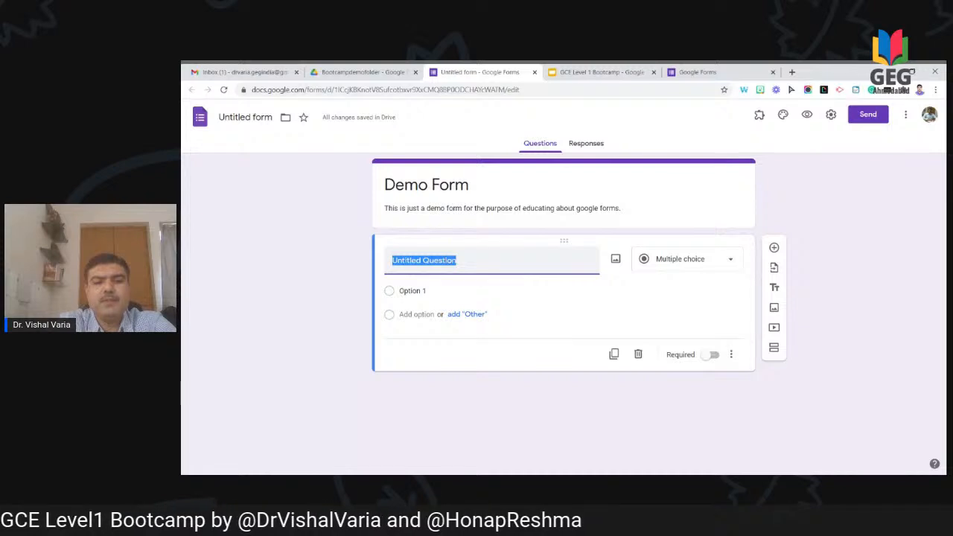
Step: Title the first short-answer question 'What is your name?' and add another question below
{"action": "type", "text": "W"}
{"action": "key", "text": "BackSpace"}
{"action": "type", "text": "What is your"}
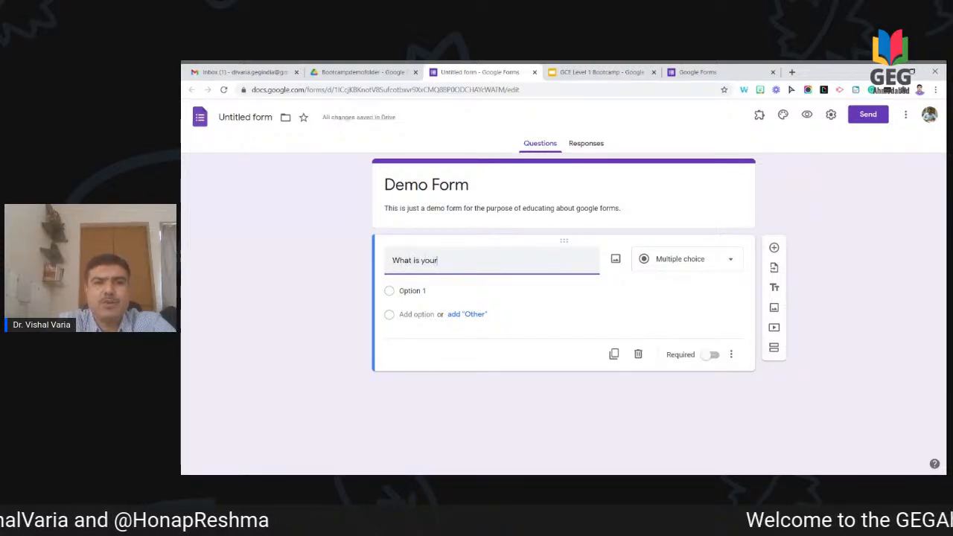
{"action": "type", "text": " name"}
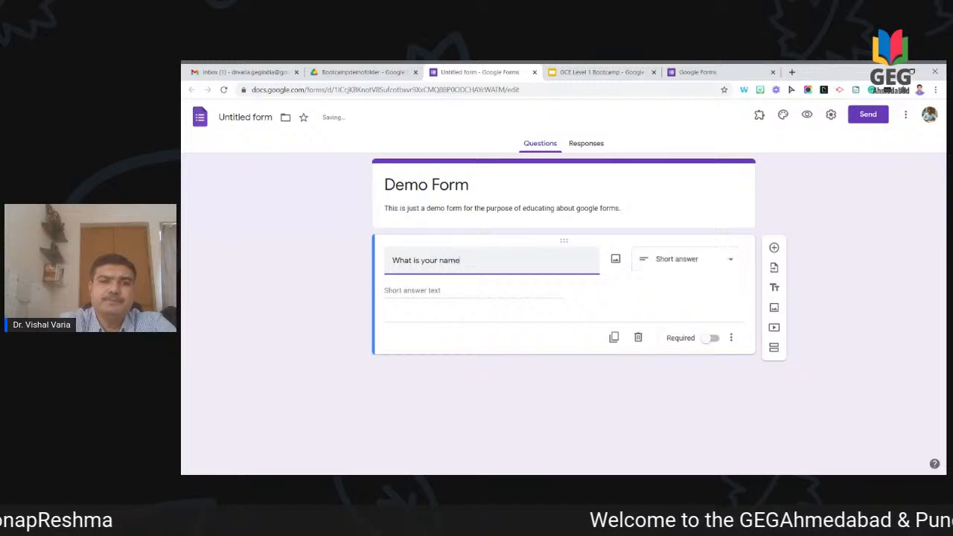
{"action": "type", "text": "?"}
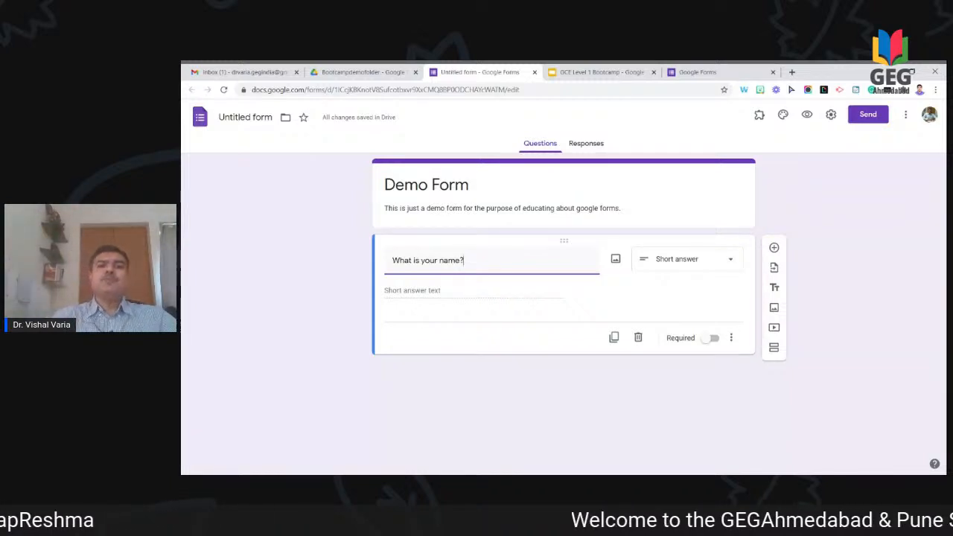
{"action": "left_click", "coordinate": [775, 254]}
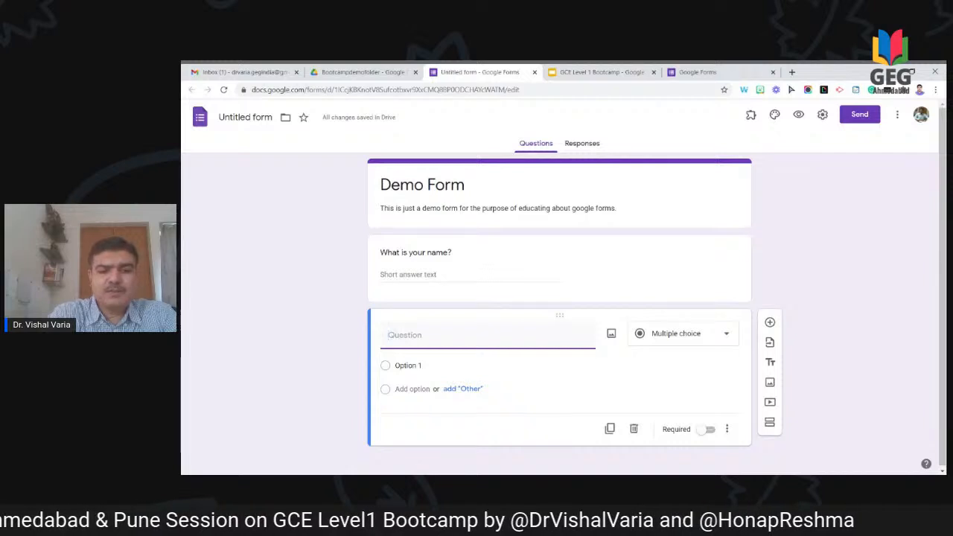
Step: Title the next two questions 'City?' and 'Address'
{"action": "type", "text": "Ci"}
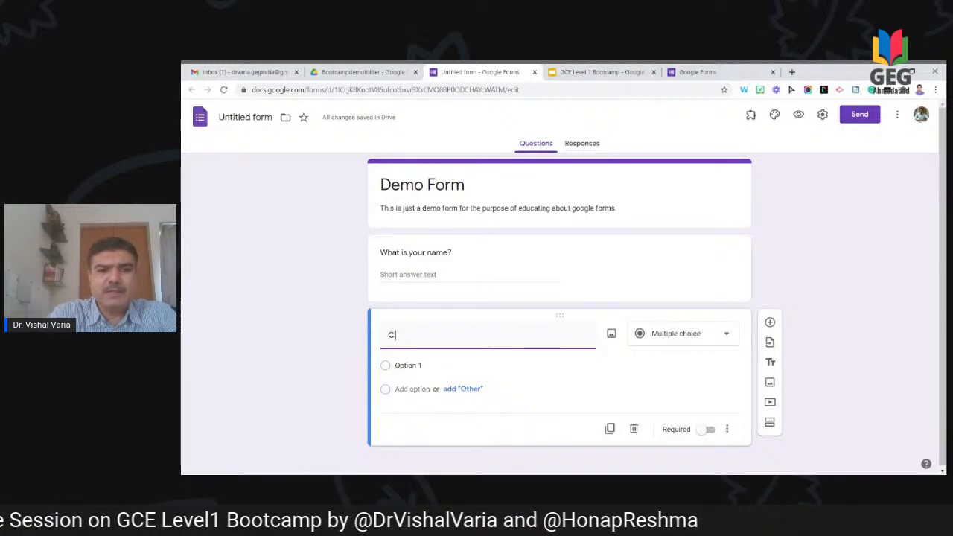
{"action": "type", "text": "ty?"}
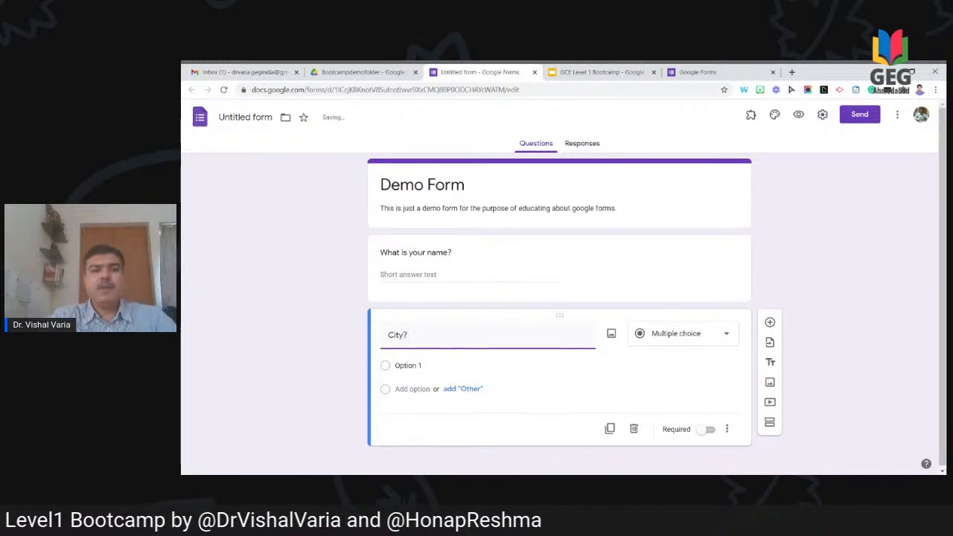
{"action": "left_click", "coordinate": [774, 323]}
{"action": "type", "text": "Address"}
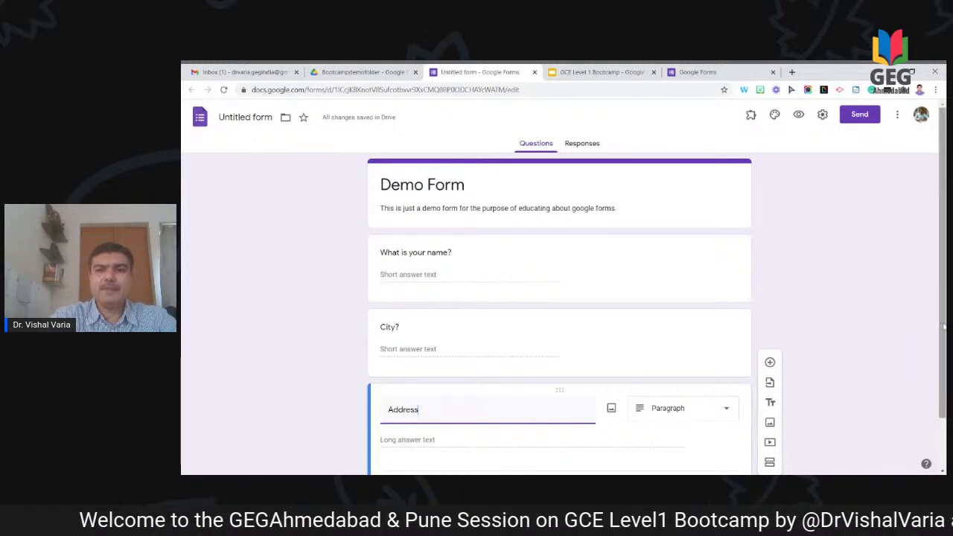
{"action": "scroll", "coordinate": [944, 326], "scroll_direction": "down", "scroll_amount": 1}
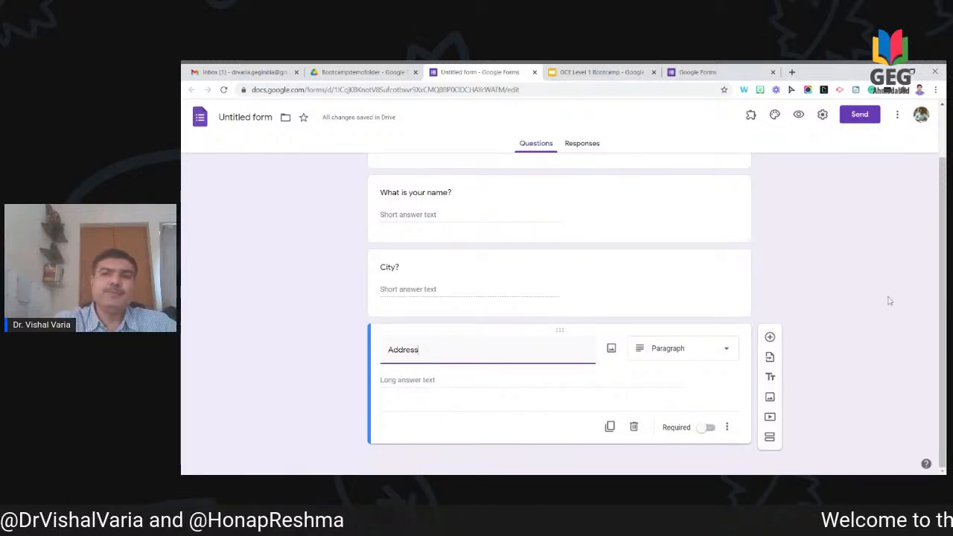
{"action": "scroll", "coordinate": [942, 290], "scroll_direction": "up", "scroll_amount": 1}
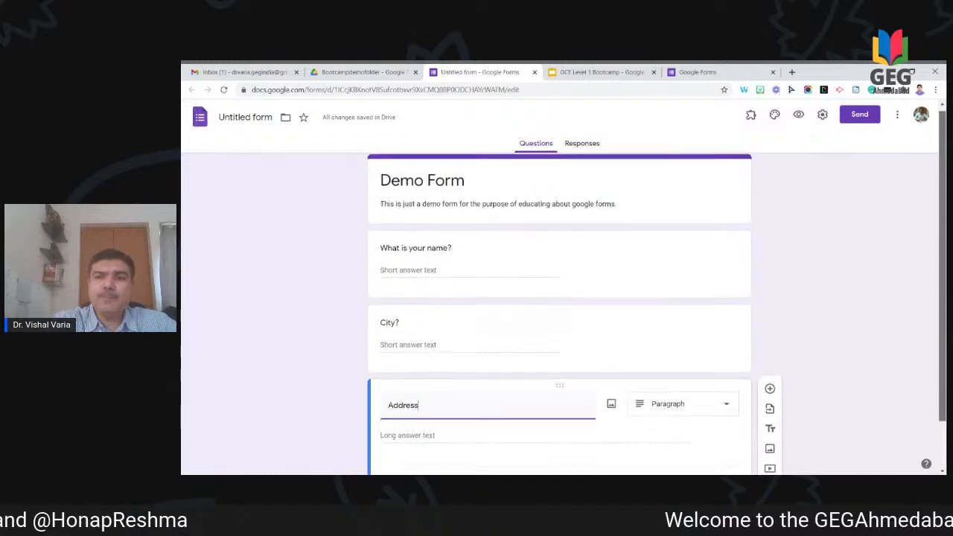
Step: Turn on Required for 'What is your name?' and 'City?', leaving 'Address' optional
{"action": "left_click", "coordinate": [488, 270]}
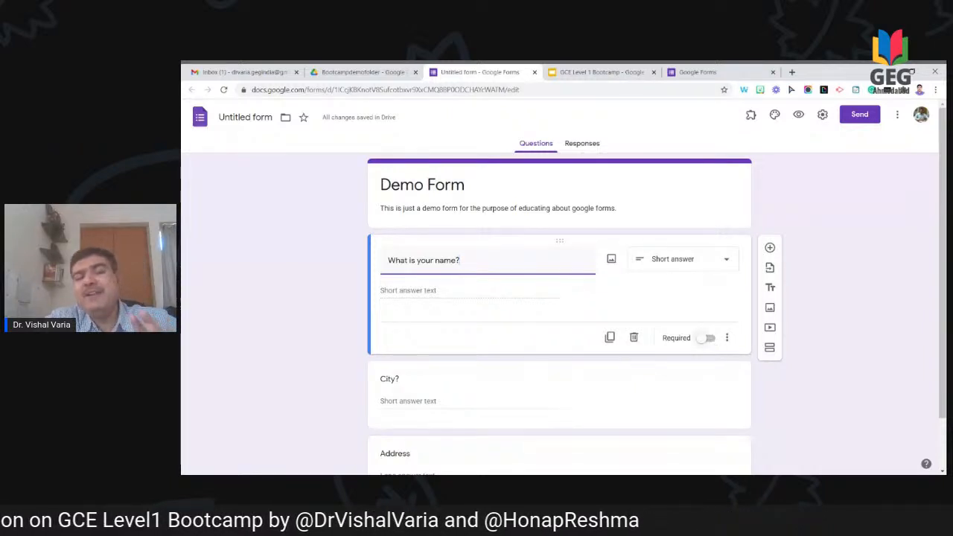
{"action": "left_click", "coordinate": [707, 339]}
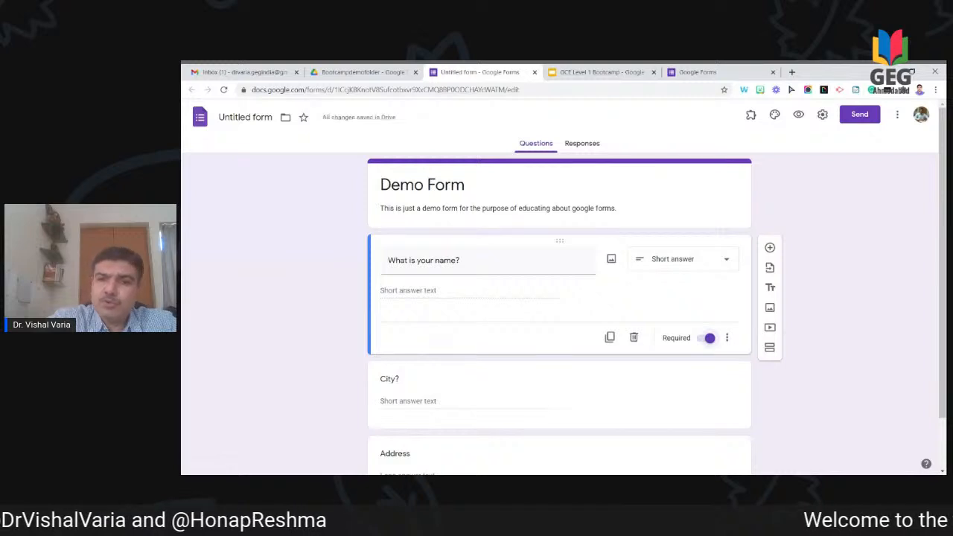
{"action": "scroll", "coordinate": [831, 363], "scroll_direction": "down", "scroll_amount": 2}
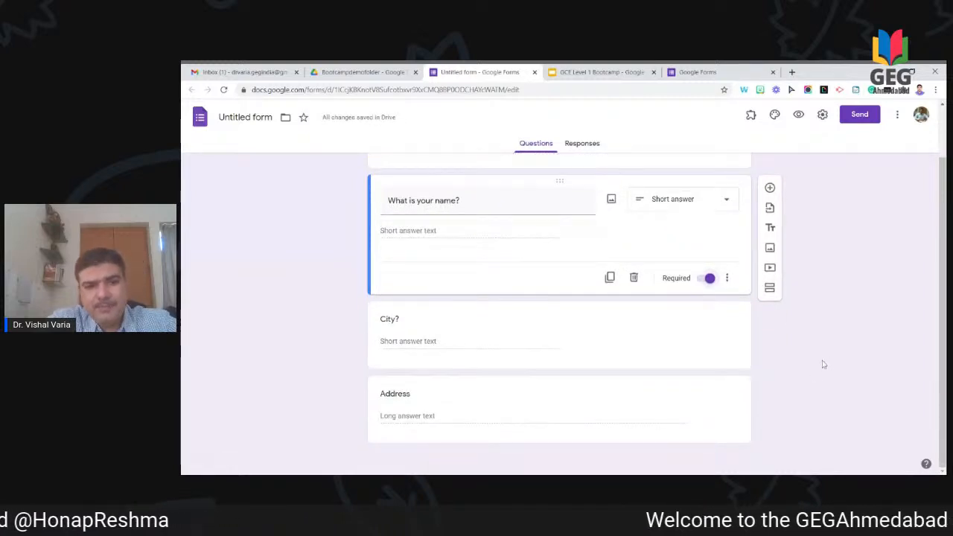
{"action": "left_click", "coordinate": [690, 343]}
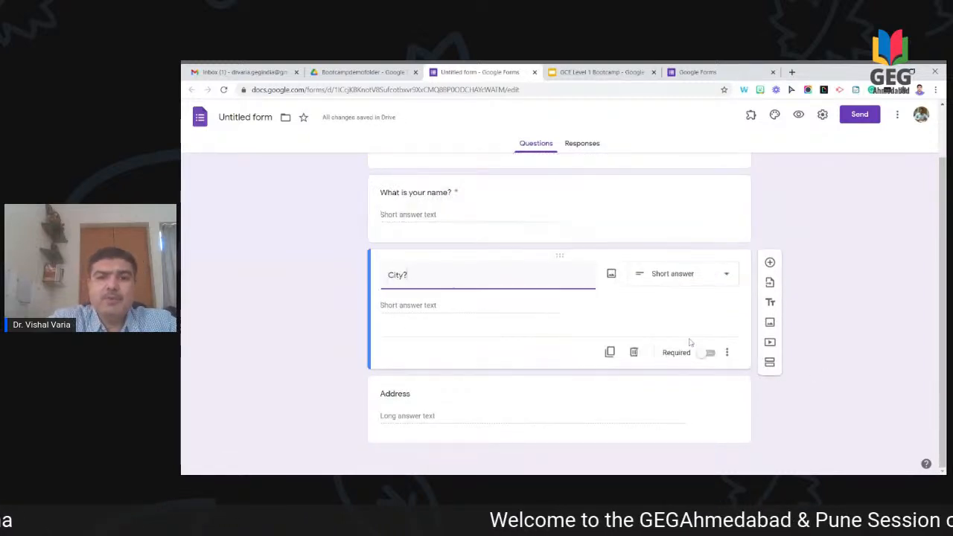
{"action": "left_click", "coordinate": [720, 355]}
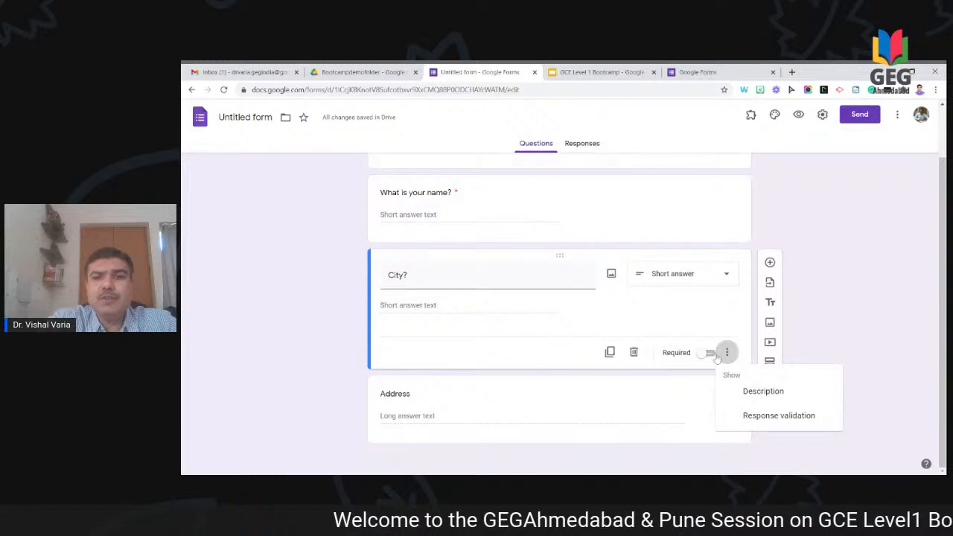
{"action": "left_click", "coordinate": [710, 360]}
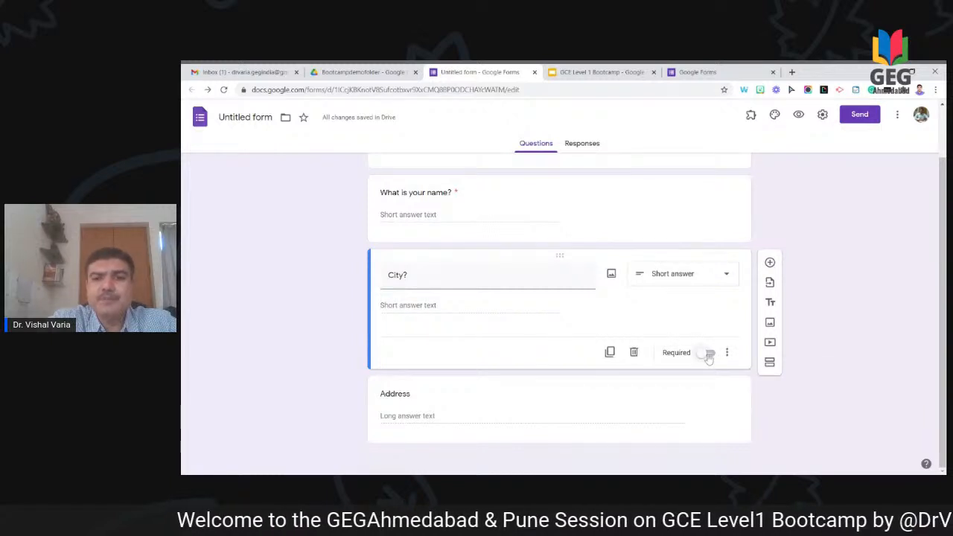
{"action": "left_click", "coordinate": [705, 358]}
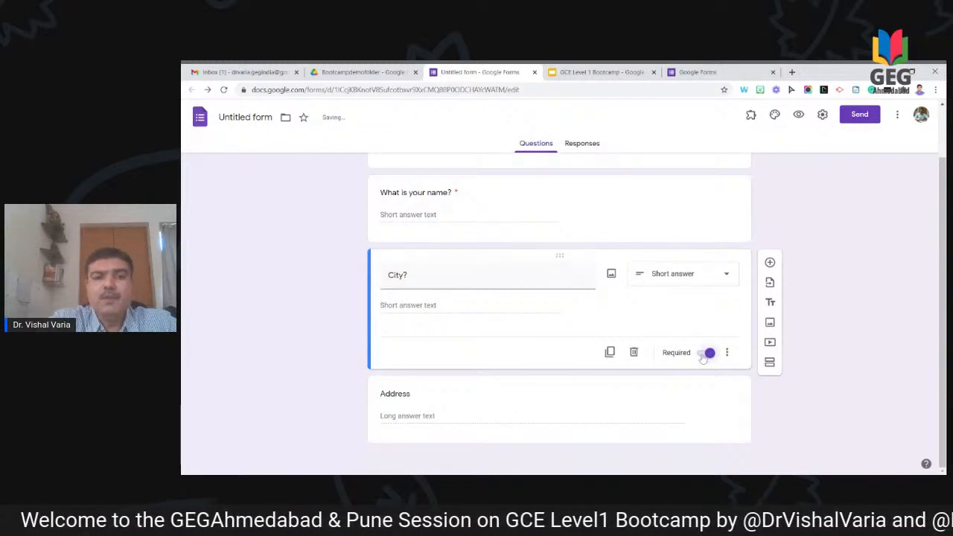
{"action": "left_click", "coordinate": [618, 406]}
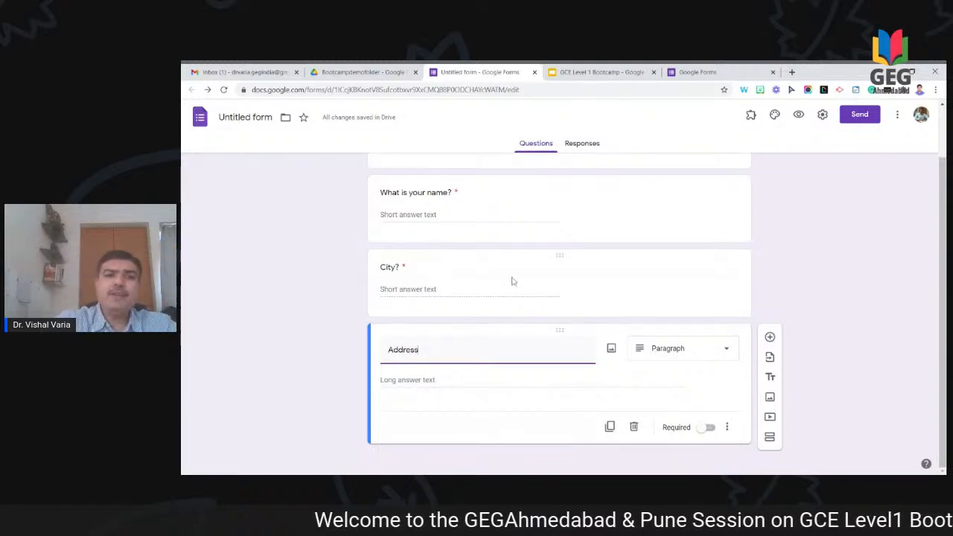
{"action": "left_click", "coordinate": [481, 197]}
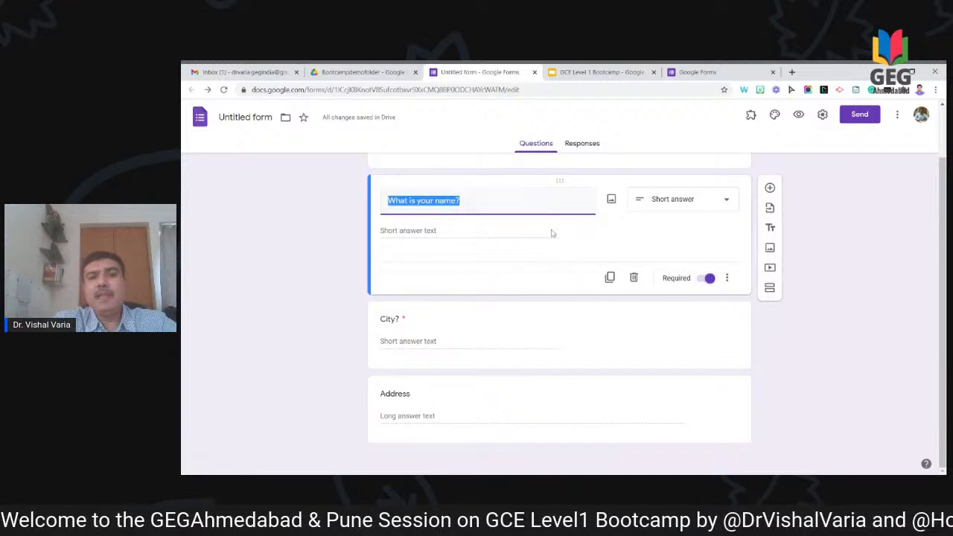
{"action": "left_click", "coordinate": [727, 278]}
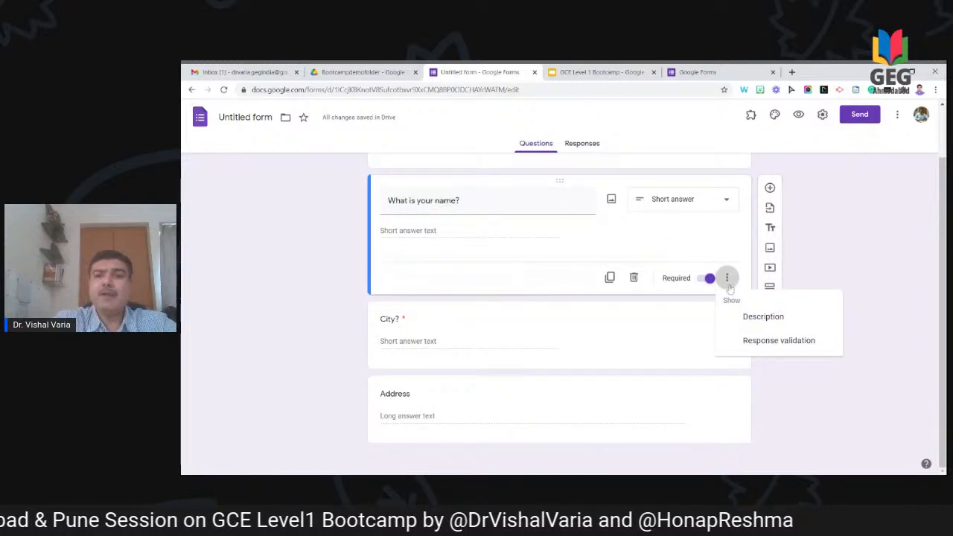
Step: Give the name question the description 'Write as Surname First name and Second name'
{"action": "left_click", "coordinate": [751, 322]}
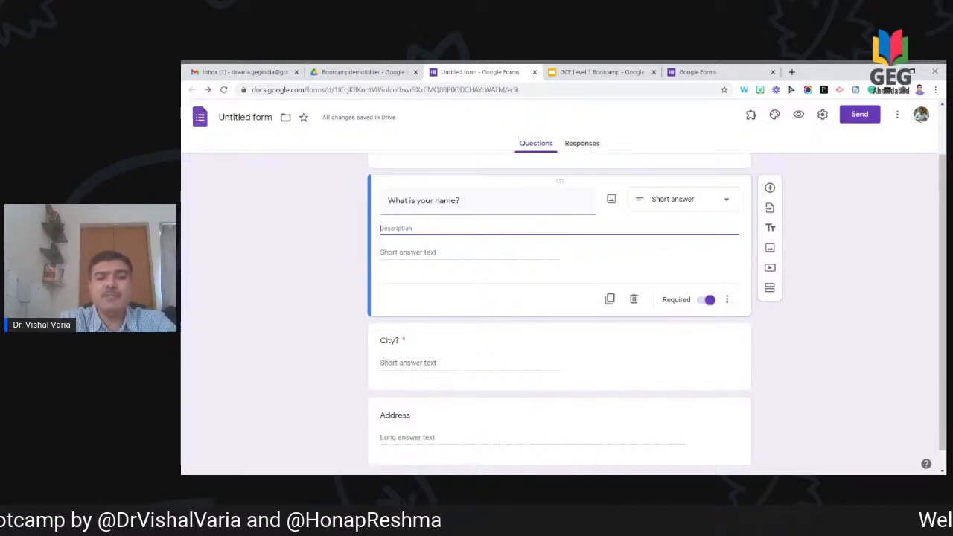
{"action": "type", "text": "t"}
{"action": "key", "text": "BackSpace"}
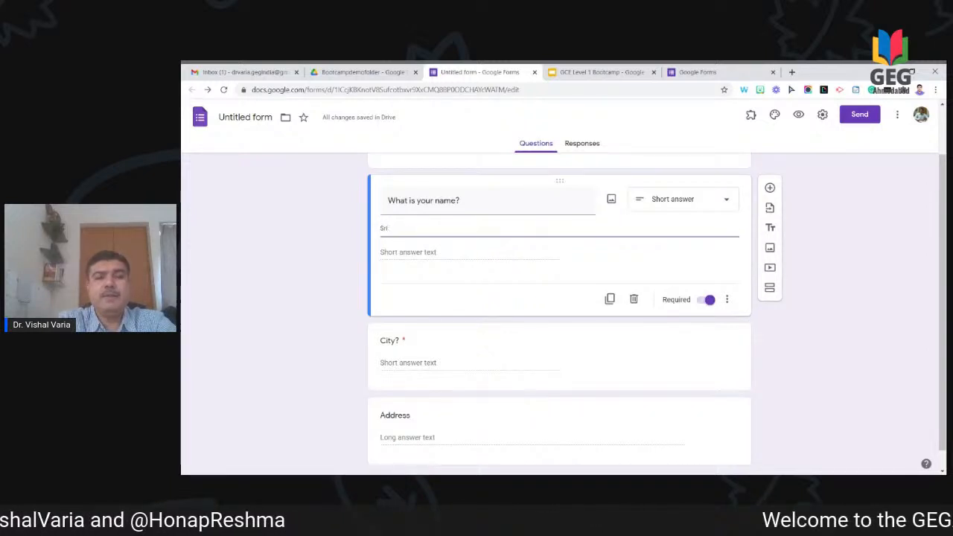
{"action": "key", "text": "BackSpace"}
{"action": "type", "text": "Write as"}
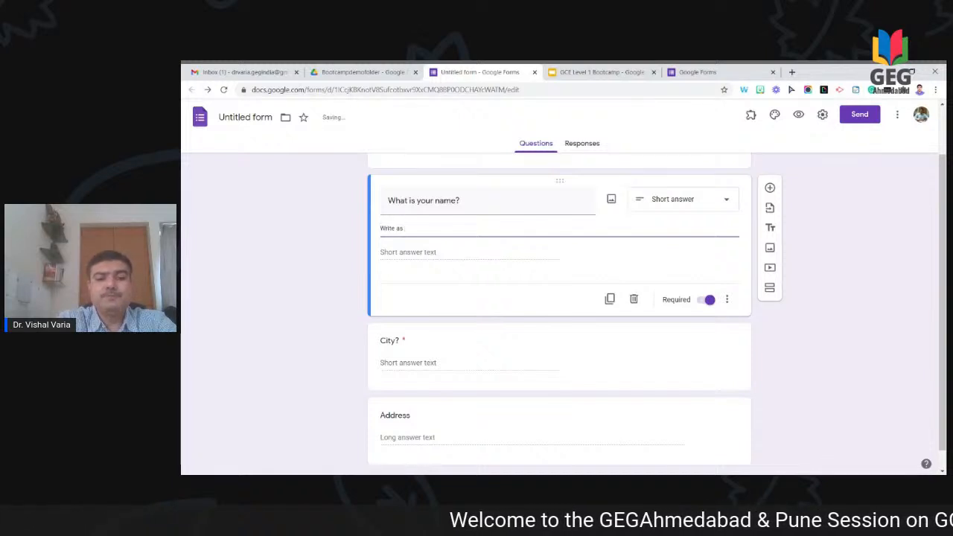
{"action": "type", "text": " Surnam"}
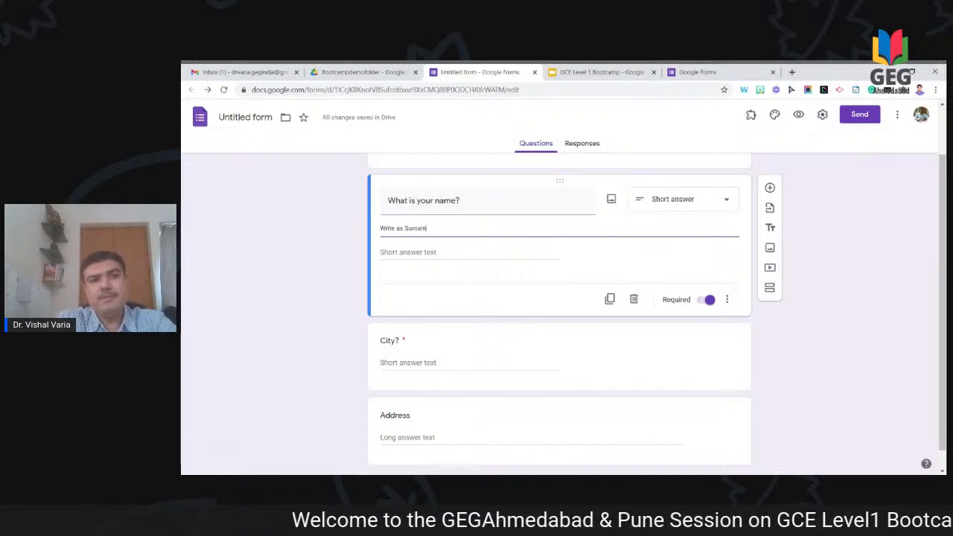
{"action": "type", "text": "e Name"}
{"action": "key", "text": "BackSpace"}
{"action": "key", "text": "BackSpace"}
{"action": "key", "text": "BackSpace"}
{"action": "key", "text": "BackSpace"}
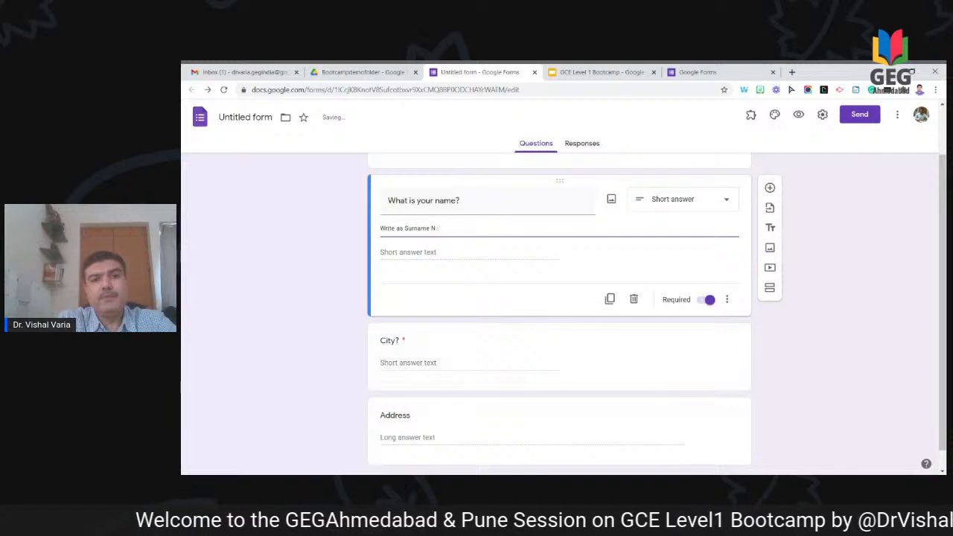
{"action": "type", "text": "Firstname and"}
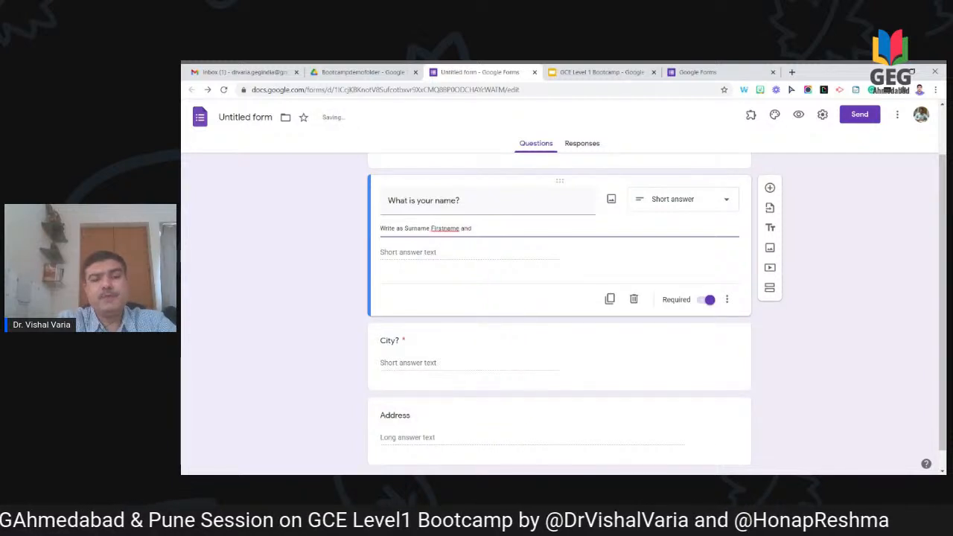
{"action": "type", "text": " Second"}
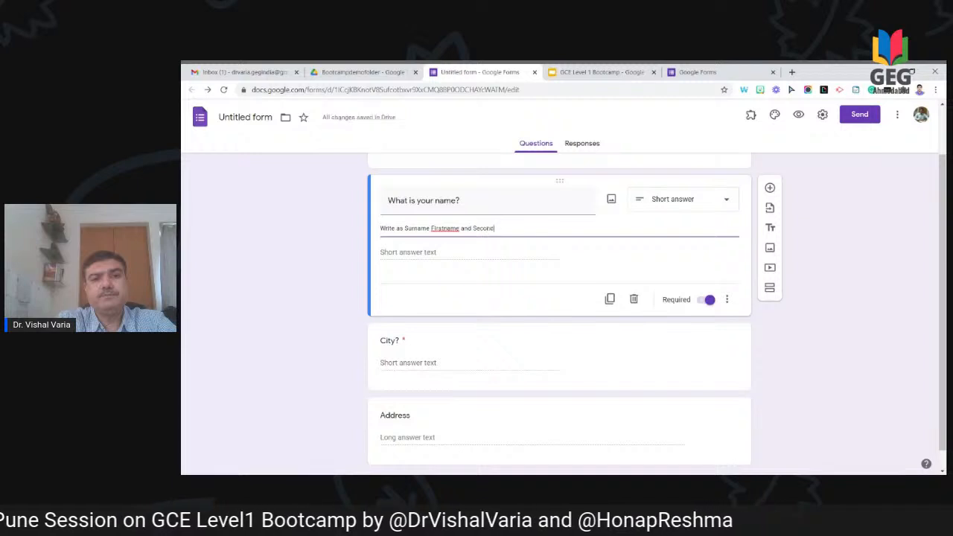
{"action": "type", "text": "name"}
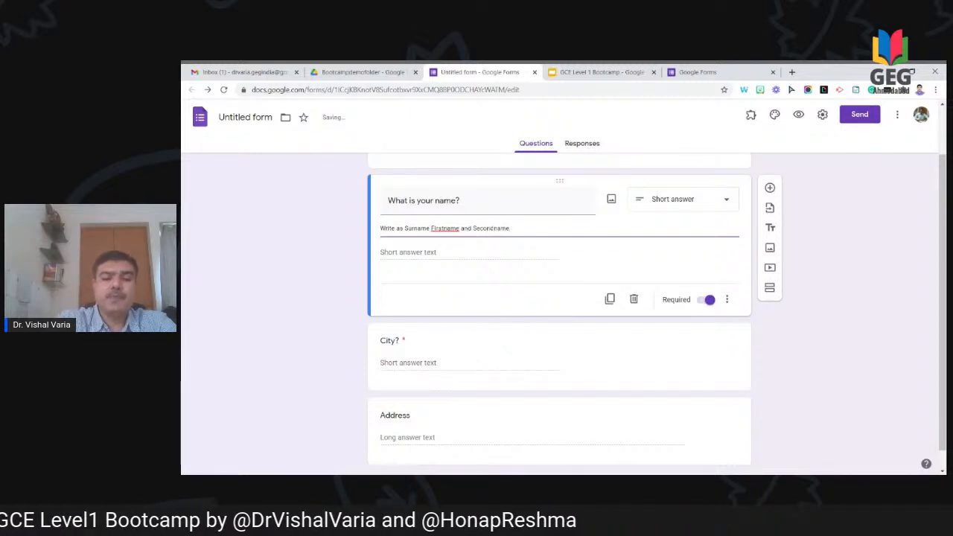
{"action": "left_click", "coordinate": [446, 229]}
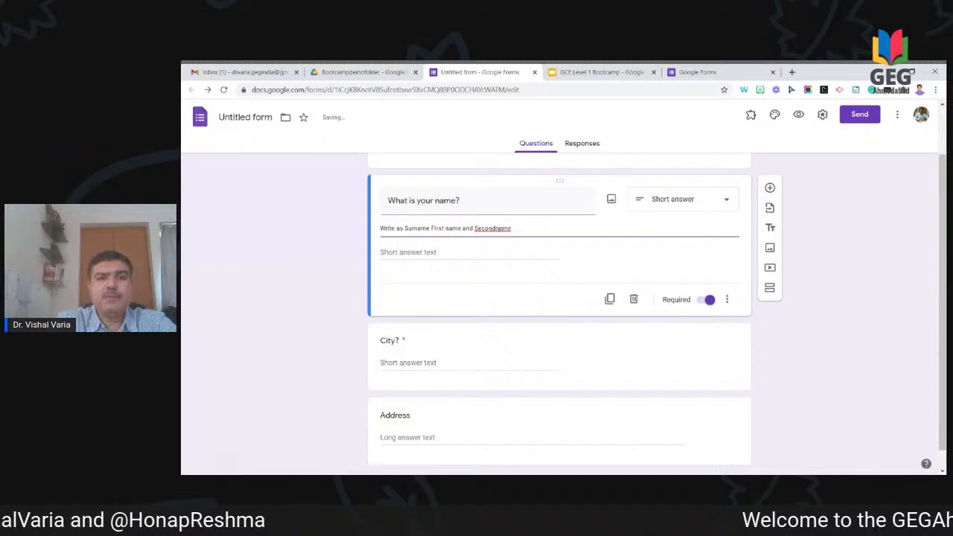
{"action": "left_click", "coordinate": [496, 229]}
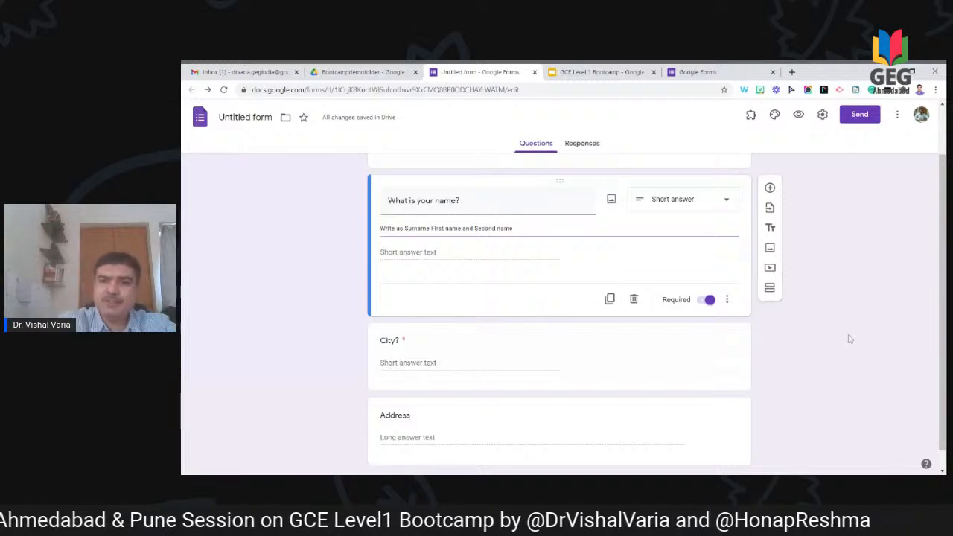
{"action": "left_click", "coordinate": [906, 322]}
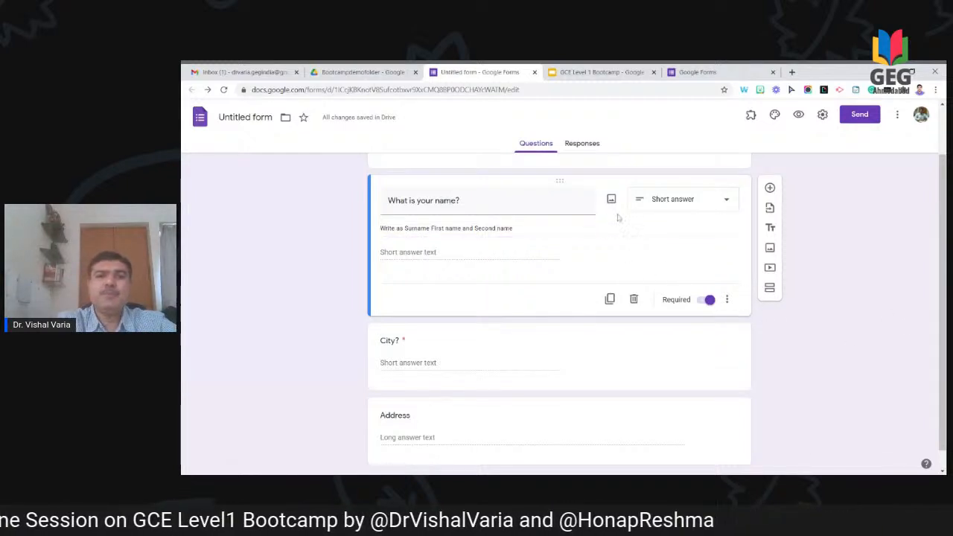
Step: Append an example of a full name written surname first to that description
{"action": "left_click", "coordinate": [551, 229]}
{"action": "left_click", "coordinate": [516, 229]}
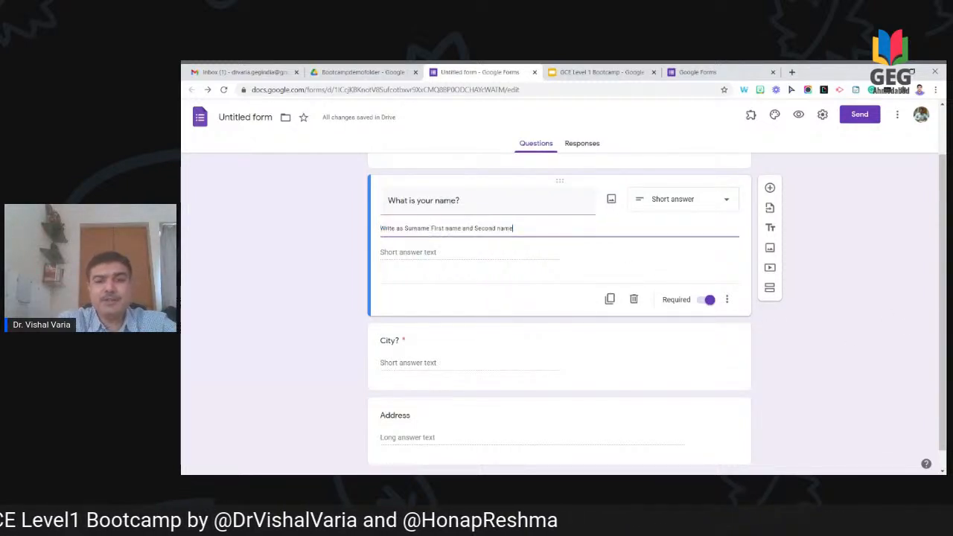
{"action": "type", "text": ". "}
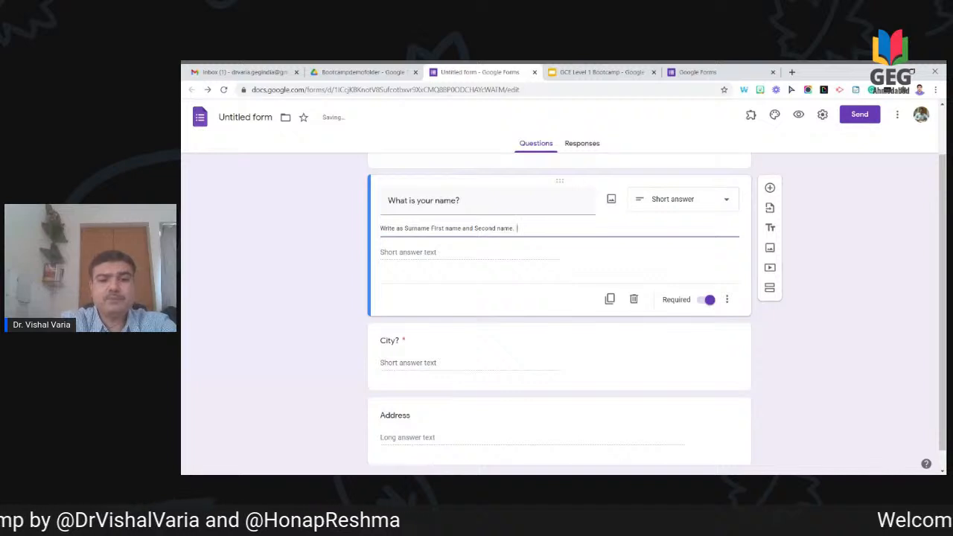
{"action": "type", "text": "E.g. Bha"}
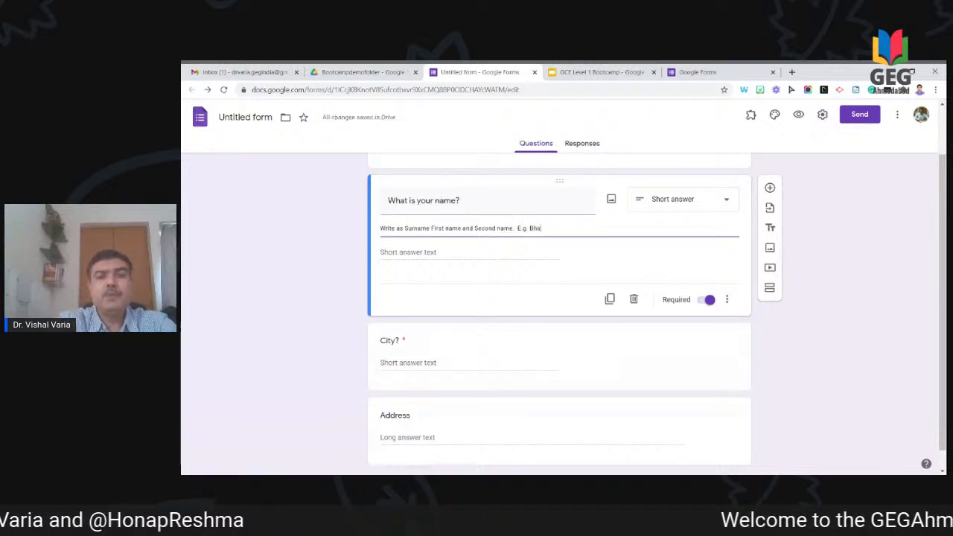
{"action": "type", "text": "ha"}
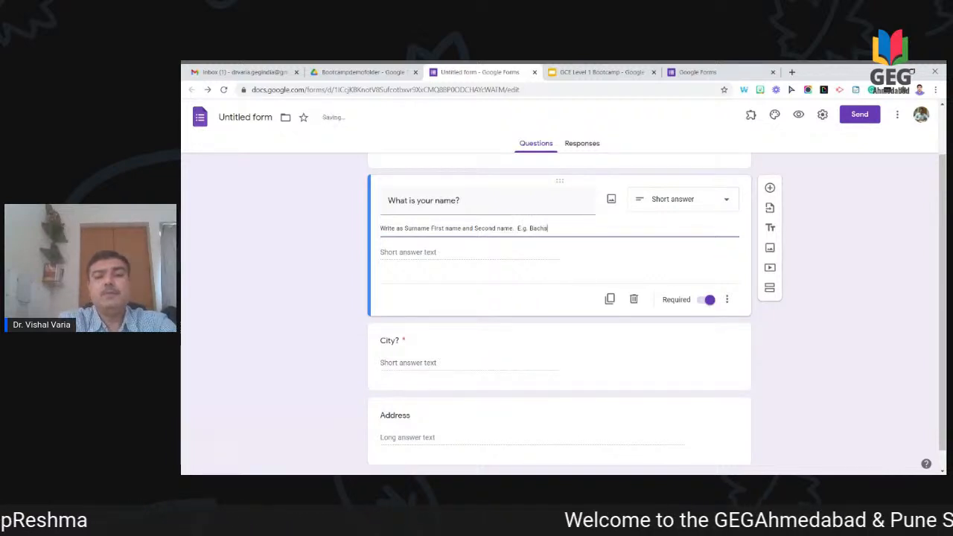
{"action": "type", "text": "chan Amitabh Harishvanshrai"}
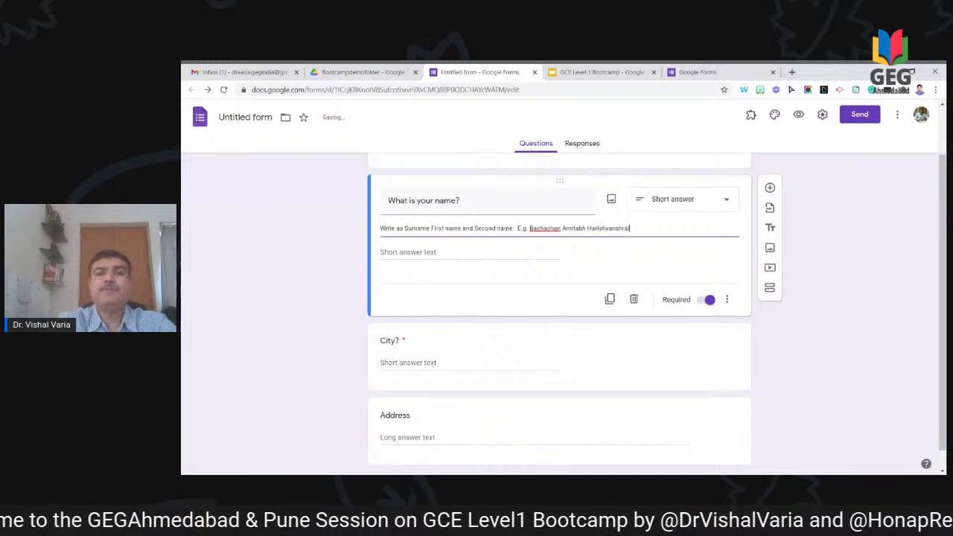
{"action": "left_click", "coordinate": [824, 275]}
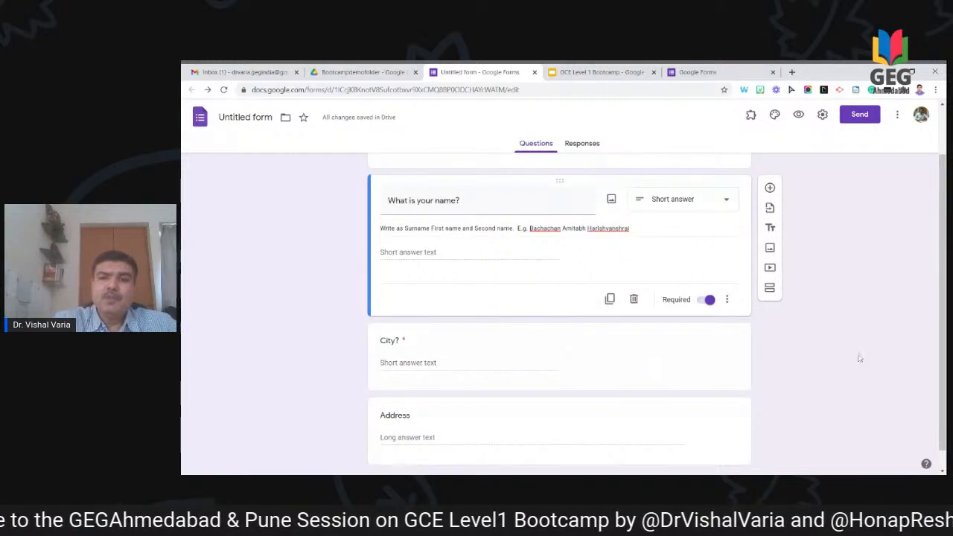
{"action": "scroll", "coordinate": [859, 358], "scroll_direction": "down", "scroll_amount": 1}
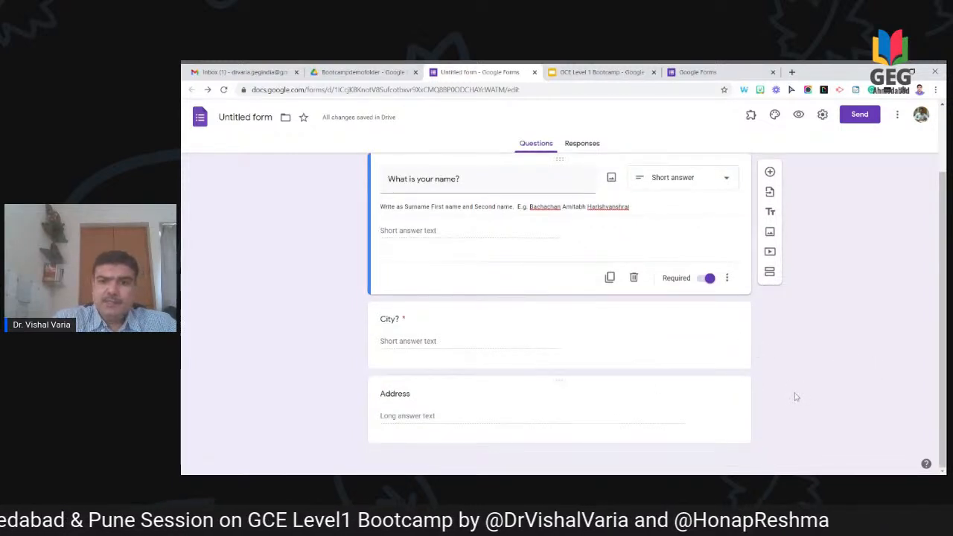
Step: Add a required 'phone number' question below Address
{"action": "left_click", "coordinate": [720, 413]}
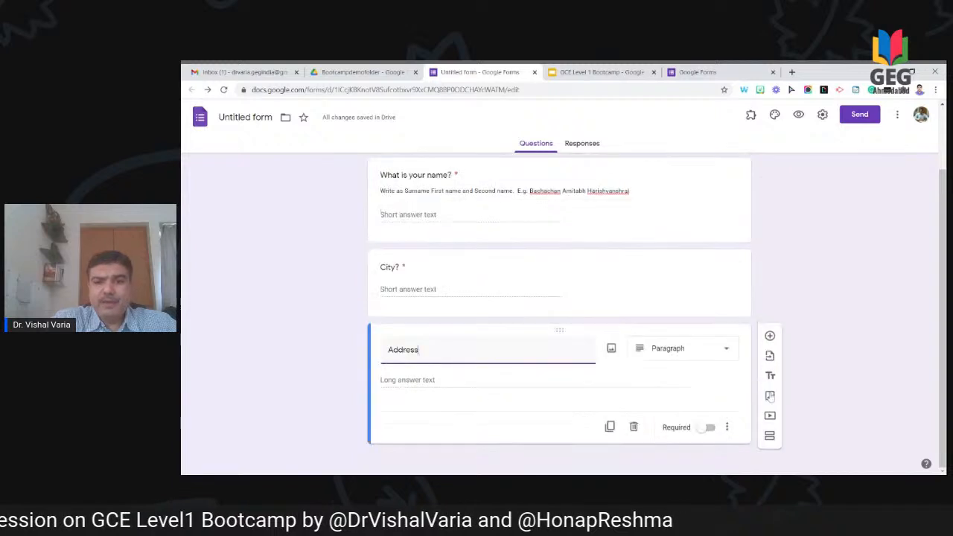
{"action": "left_click", "coordinate": [770, 338]}
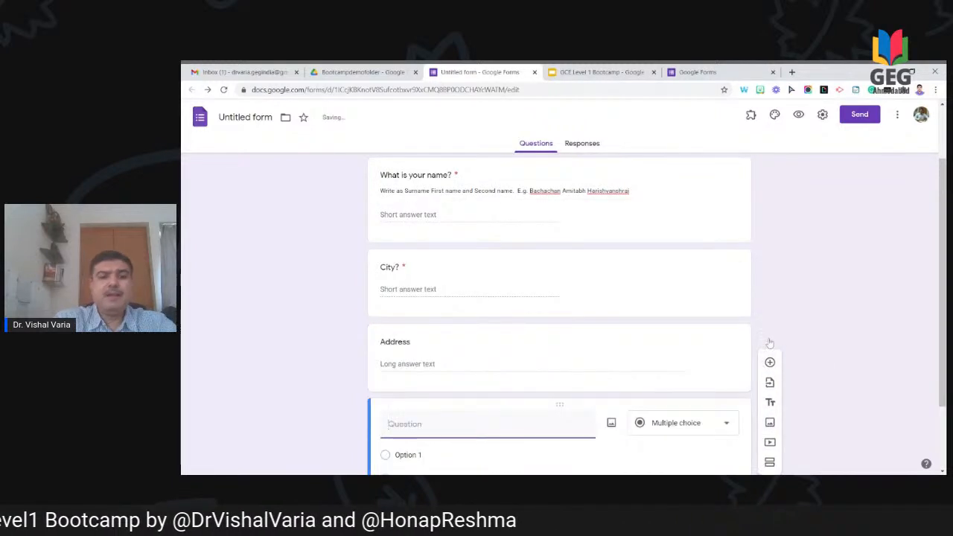
{"action": "type", "text": "phone number"}
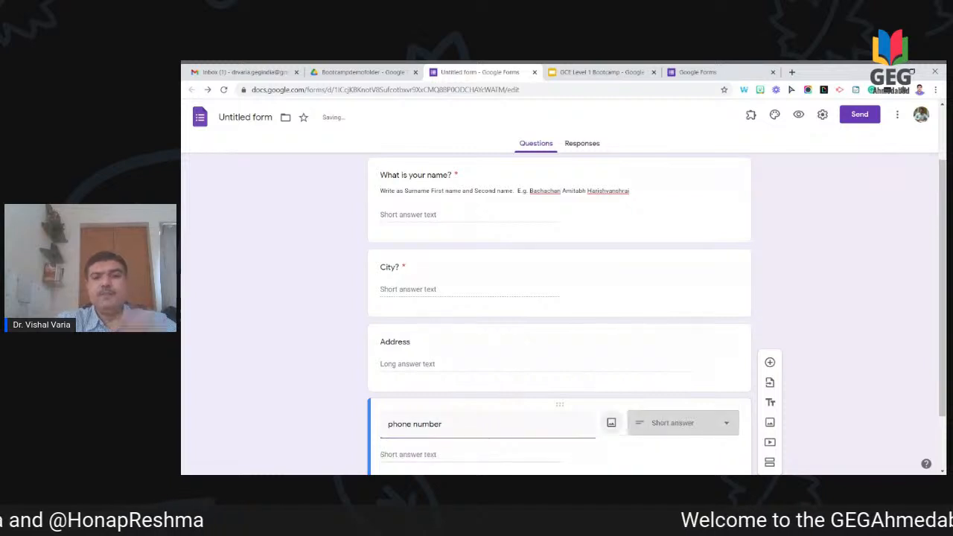
{"action": "scroll", "coordinate": [876, 330], "scroll_direction": "down", "scroll_amount": 1}
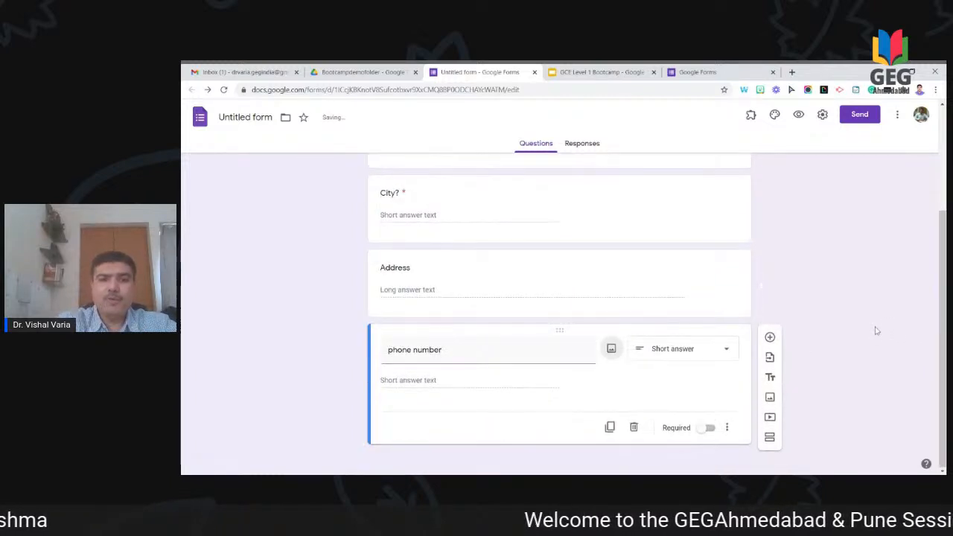
{"action": "left_click", "coordinate": [706, 430]}
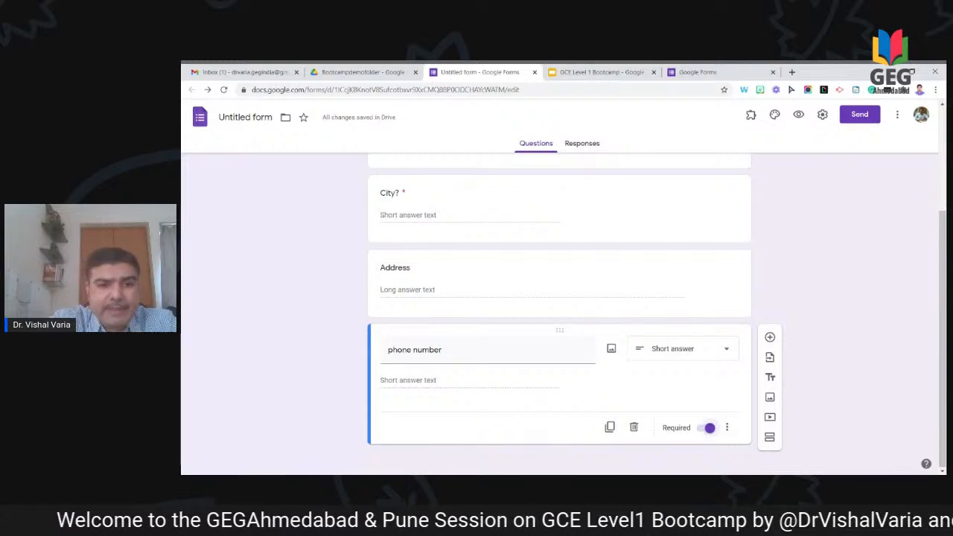
Step: Describe it as 'write your 10 digit phone or mobile number' and preview the form
{"action": "left_click", "coordinate": [727, 427]}
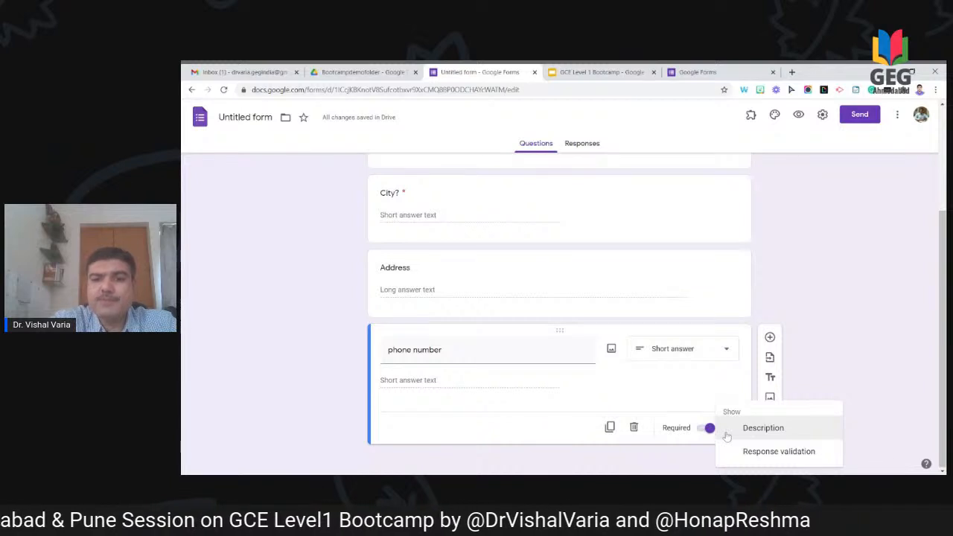
{"action": "left_click", "coordinate": [763, 428]}
{"action": "type", "text": "w"}
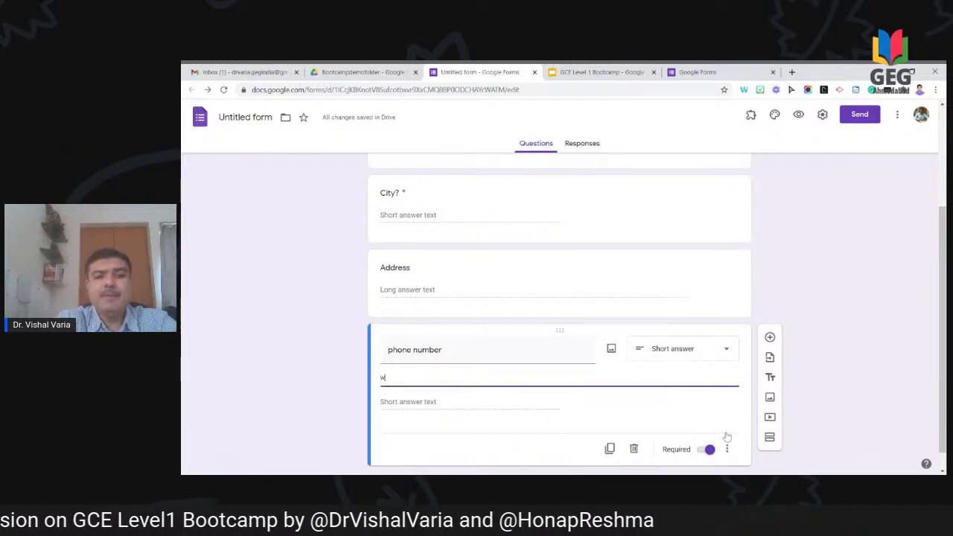
{"action": "type", "text": "rite your 10"}
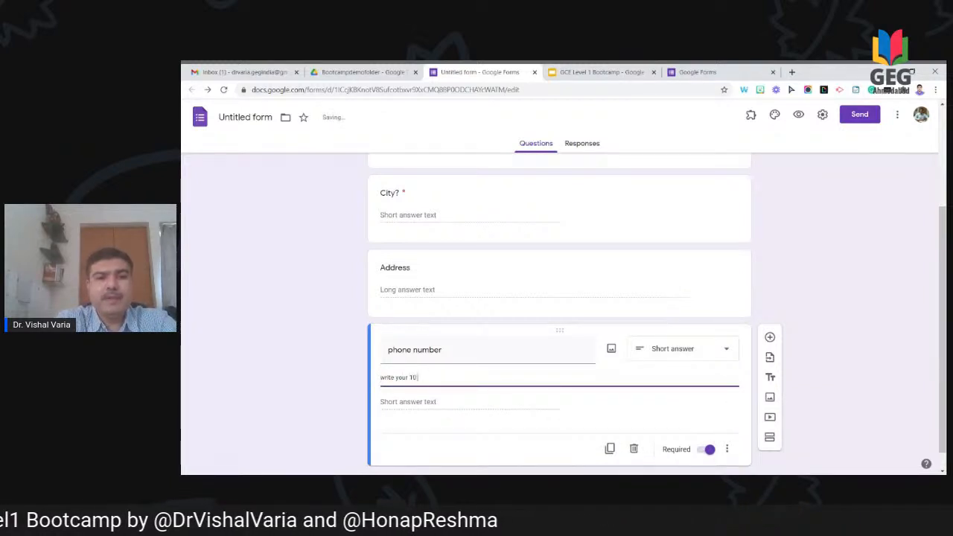
{"action": "type", "text": " digit ph"}
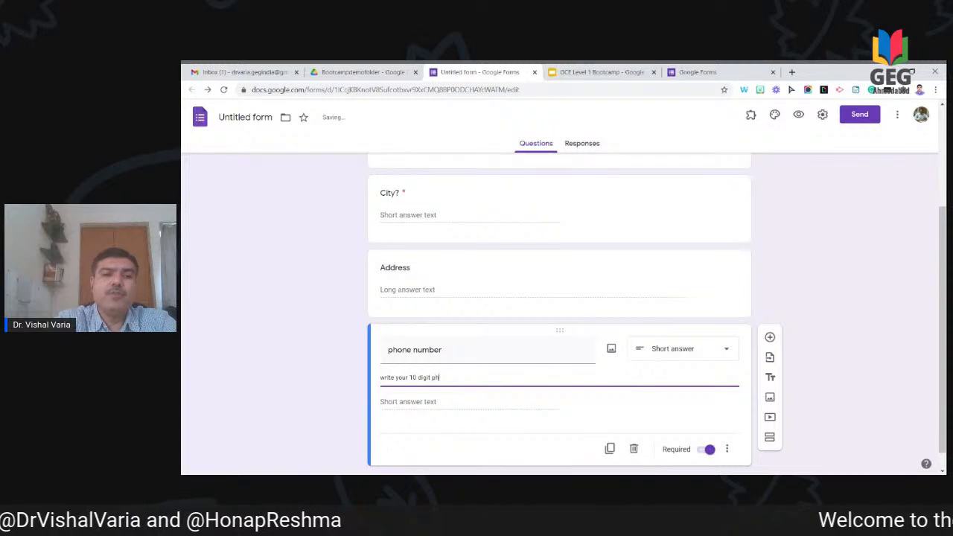
{"action": "type", "text": "one number"}
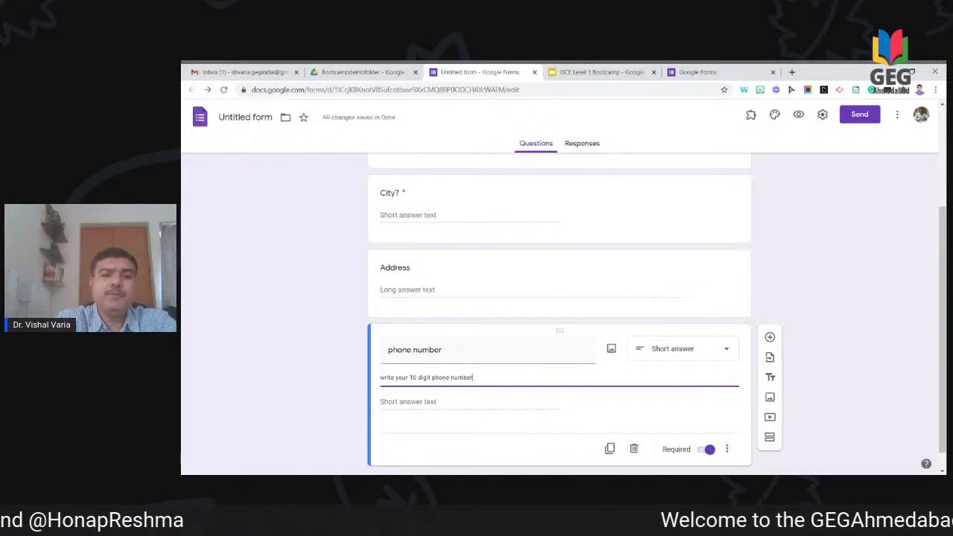
{"action": "type", "text": " or mob"}
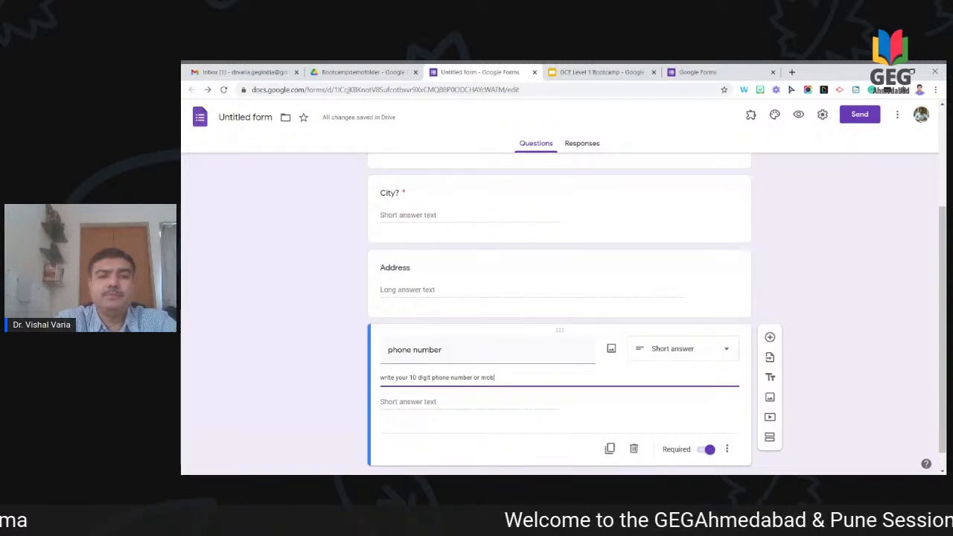
{"action": "type", "text": "ile number"}
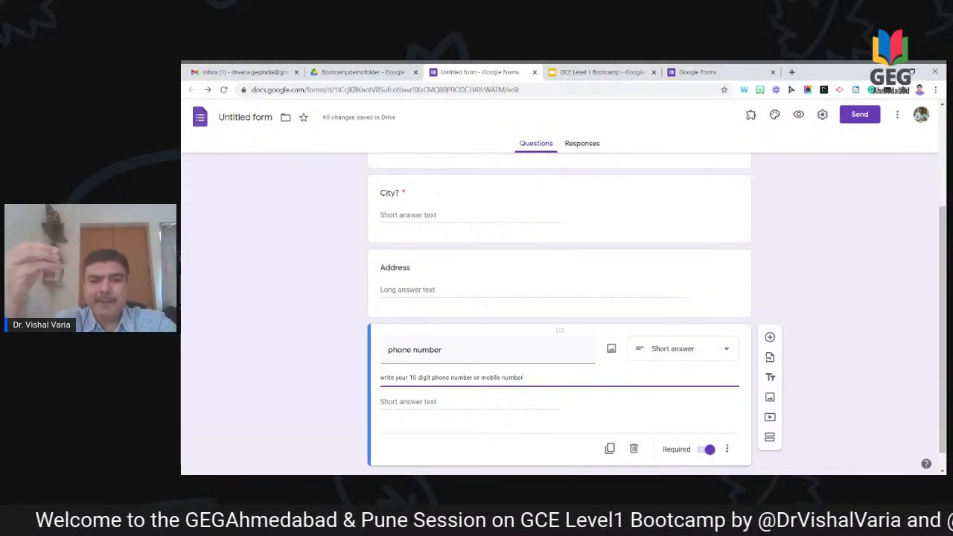
{"action": "left_click", "coordinate": [543, 408]}
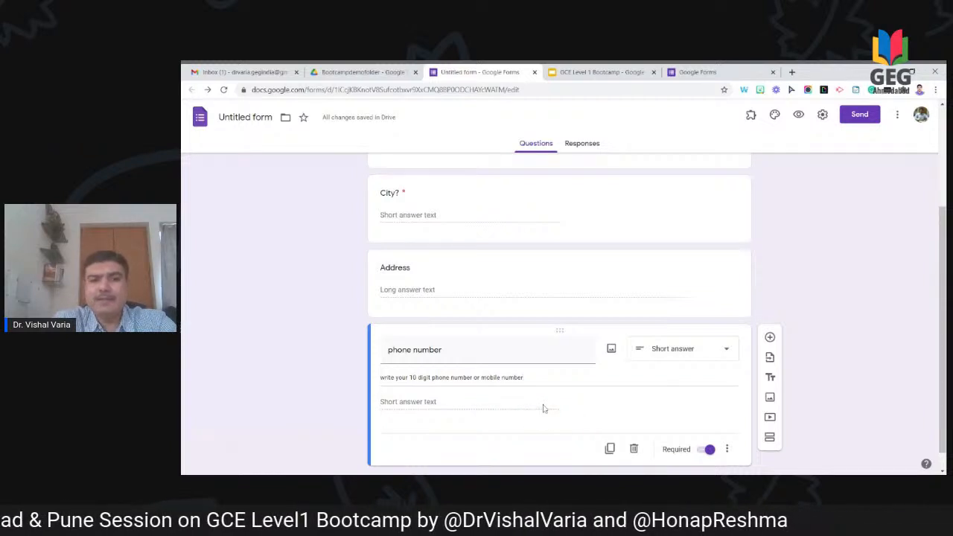
{"action": "scroll", "coordinate": [819, 292], "scroll_direction": "up", "scroll_amount": 3}
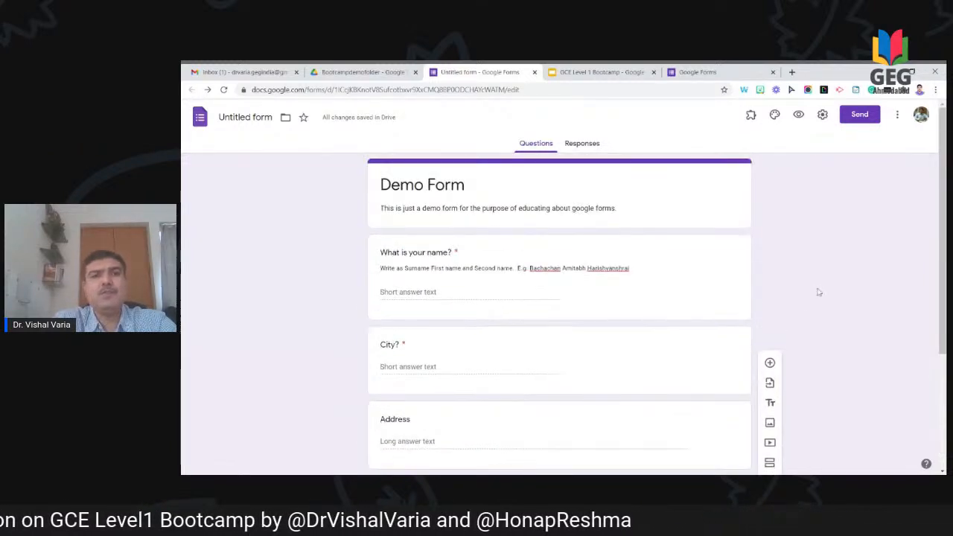
{"action": "left_click", "coordinate": [800, 118]}
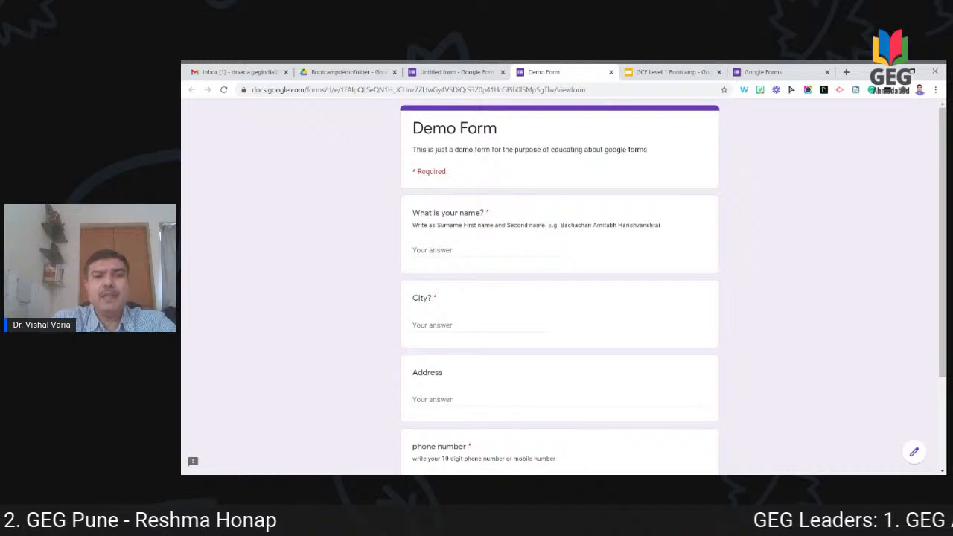
Step: In the Demo Form preview, fill in the respondent's name, city and a placeholder address
{"action": "left_click", "coordinate": [476, 251]}
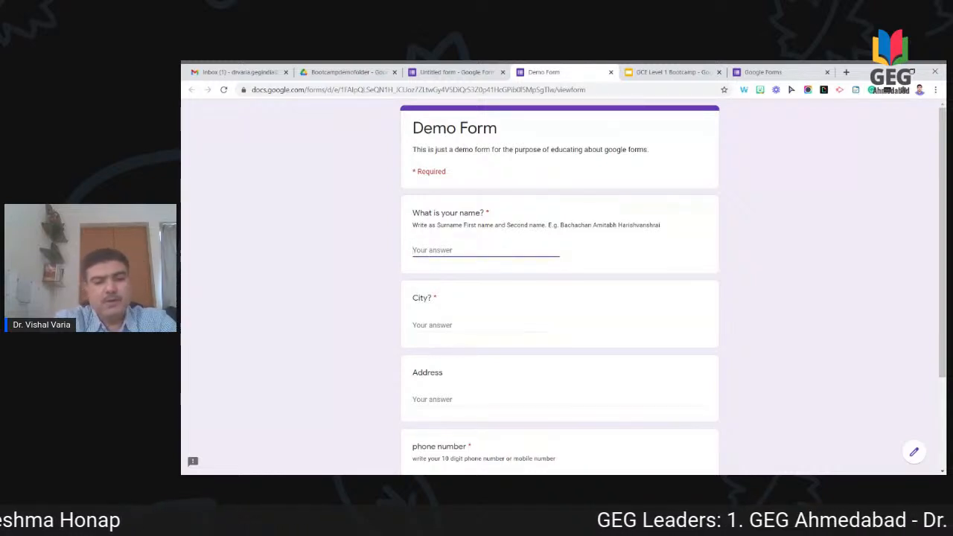
{"action": "key", "text": "Tab"}
{"action": "type", "text": "Rajkot"}
{"action": "key", "text": "Tab"}
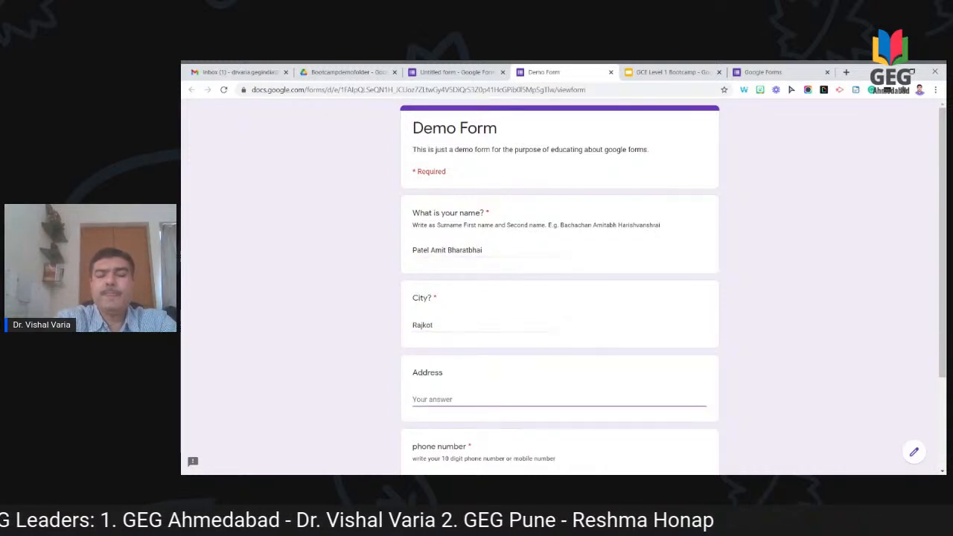
{"action": "type", "text": "lkasjdflkajsdflk"}
{"action": "key", "text": "Tab"}
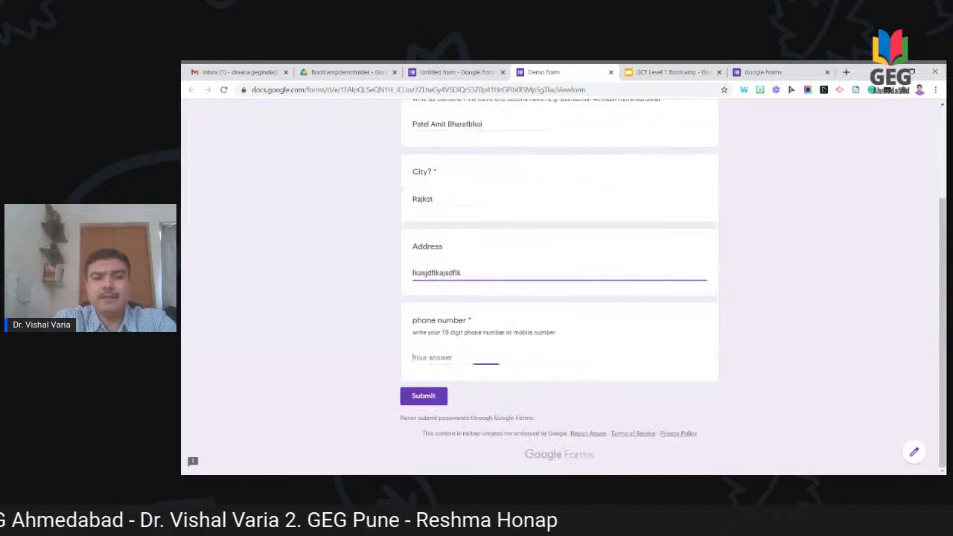
Step: Answer the phone question with placeholder text, submit the test response, and return to Forms home
{"action": "type", "text": "t"}
{"action": "key", "text": "BackSpace"}
{"action": "type", "text": "i don"}
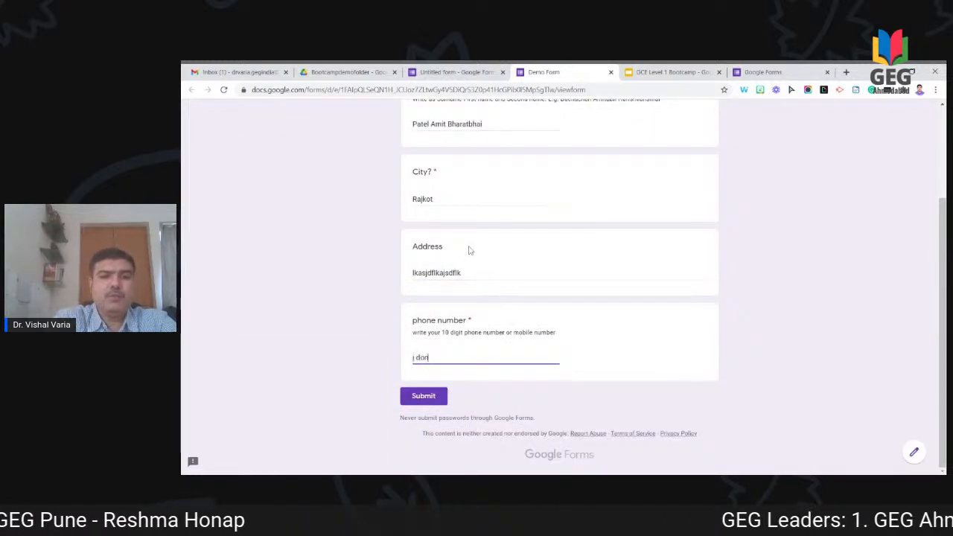
{"action": "type", "text": "t give ohon"}
{"action": "key", "text": "BackSpace"}
{"action": "key", "text": "BackSpace"}
{"action": "key", "text": "BackSpace"}
{"action": "key", "text": "BackSpace"}
{"action": "type", "text": "p"}
{"action": "type", "text": "share numb"}
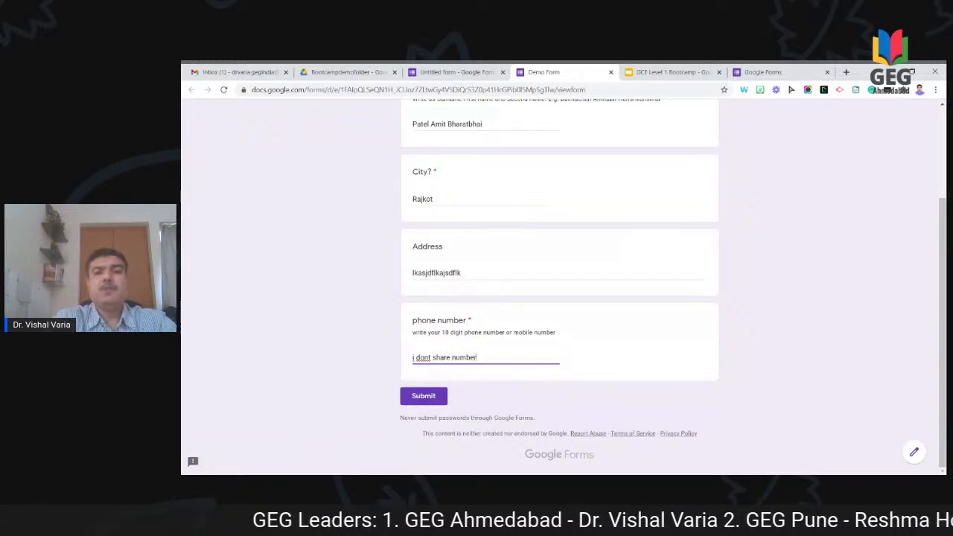
{"action": "type", "text": "er"}
{"action": "left_click", "coordinate": [430, 399]}
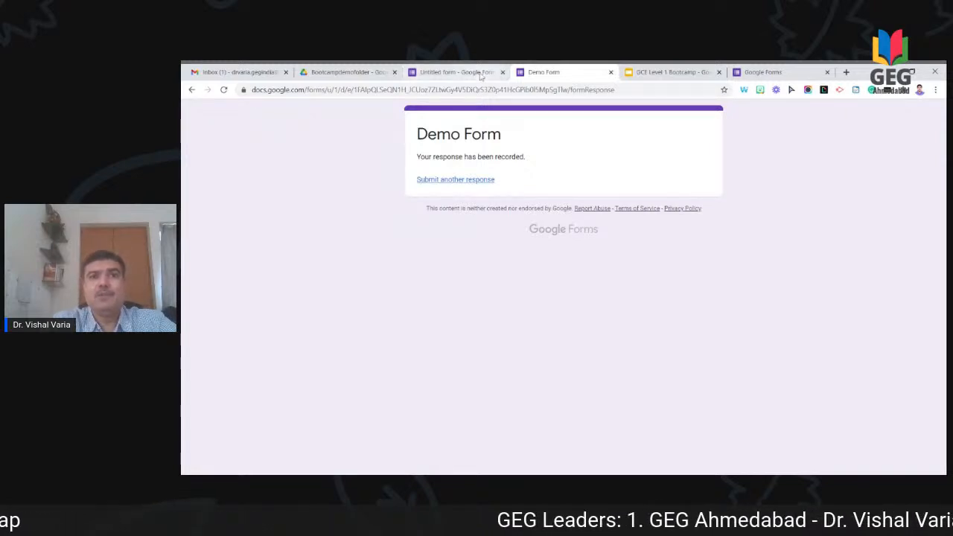
{"action": "left_click", "coordinate": [762, 74]}
Step: Return to the Demo Form editor and close the extra Demo Form browser tab
{"action": "left_click", "coordinate": [439, 75]}
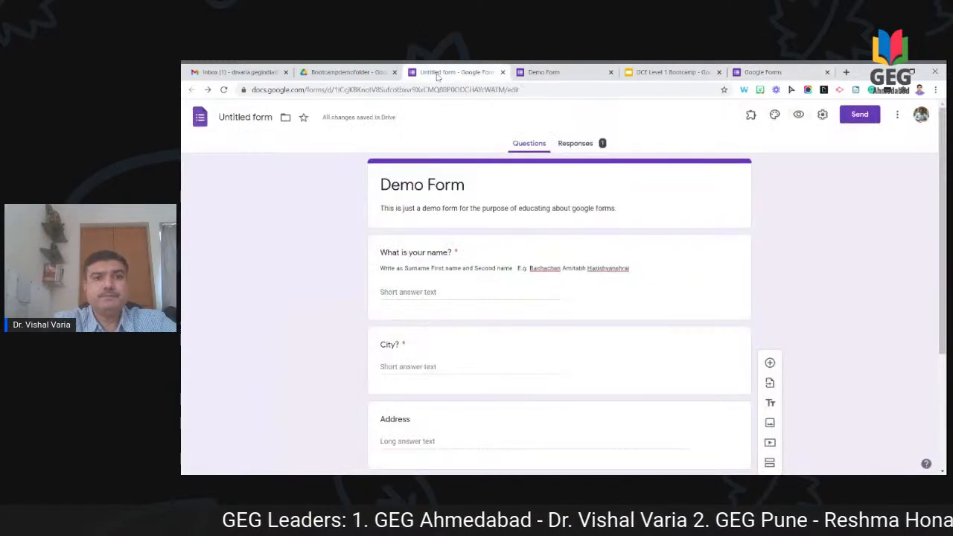
{"action": "left_click", "coordinate": [243, 121]}
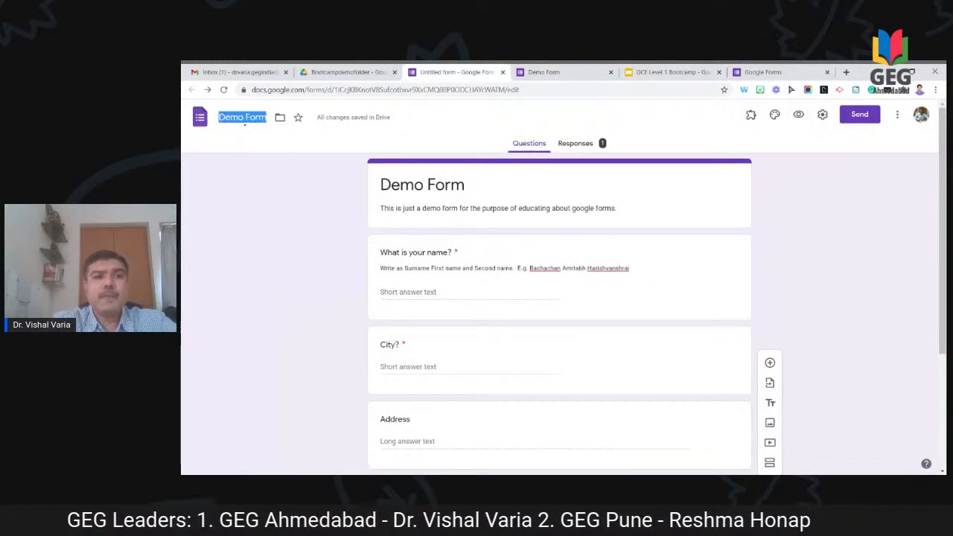
{"action": "scroll", "coordinate": [514, 340], "scroll_direction": "down", "scroll_amount": 3}
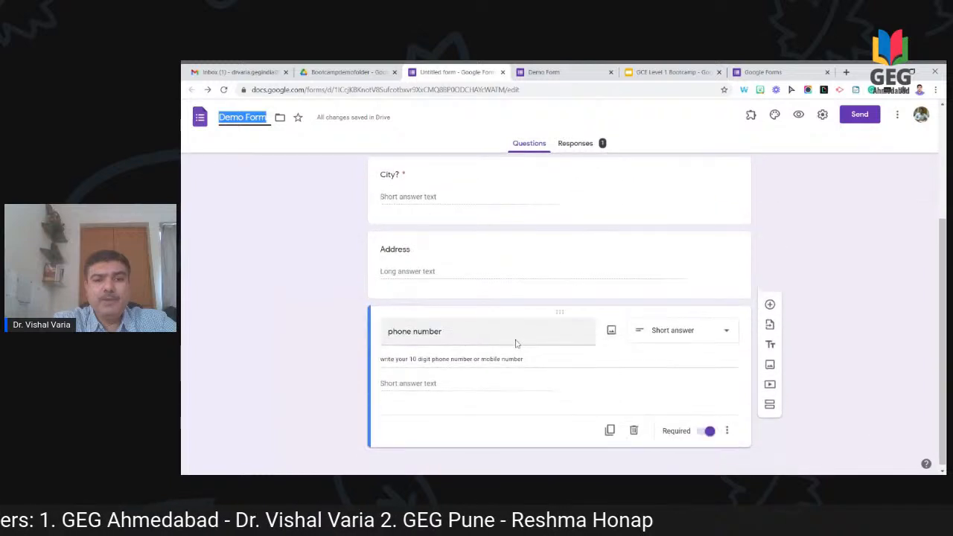
{"action": "left_click", "coordinate": [610, 73]}
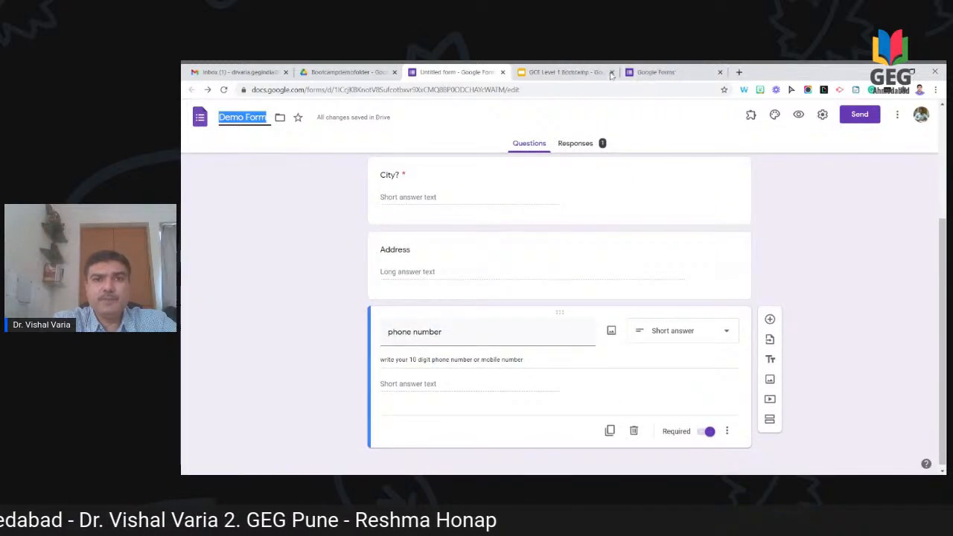
Step: Validate the phone answer as Number not equal to 0, erroring 'Pls mention your correct number'
{"action": "left_click", "coordinate": [727, 432]}
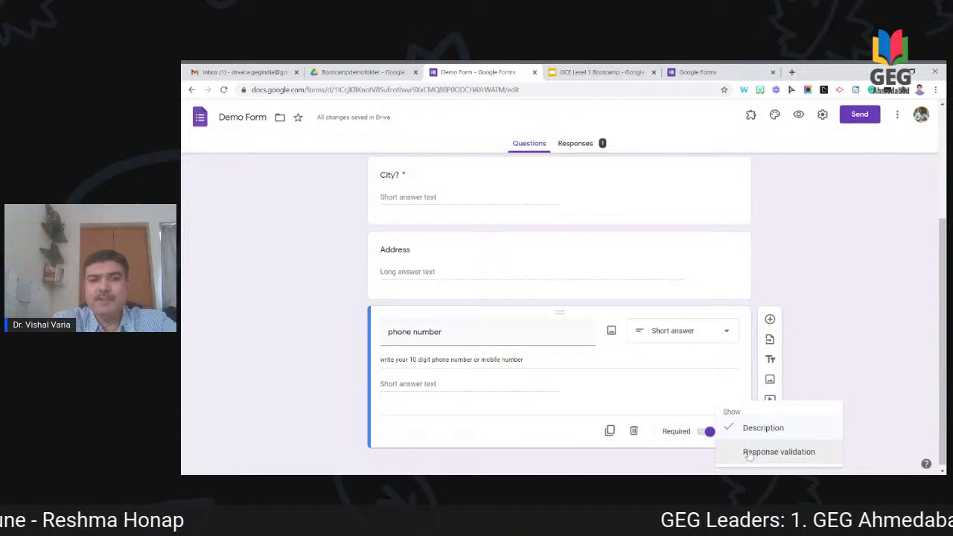
{"action": "left_click", "coordinate": [747, 452]}
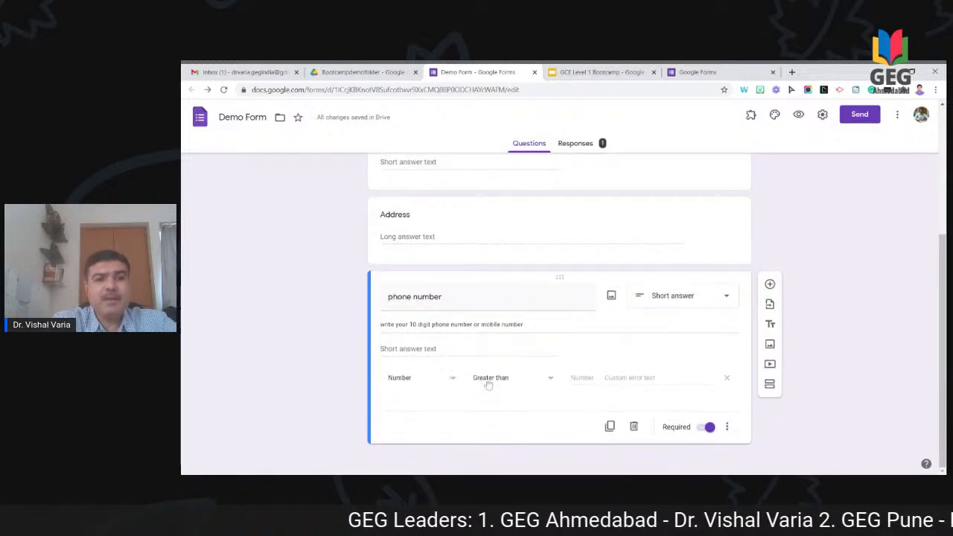
{"action": "left_click", "coordinate": [556, 387]}
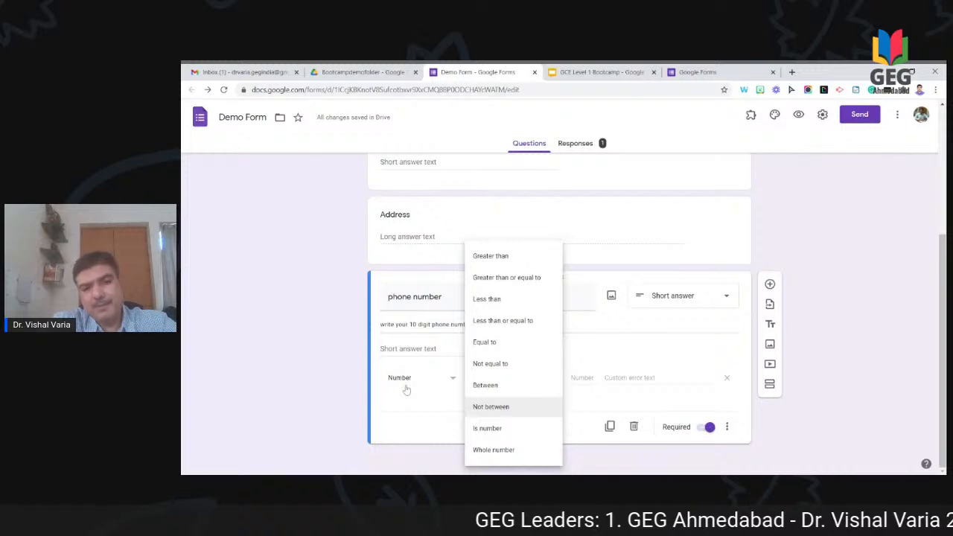
{"action": "left_click", "coordinate": [451, 381]}
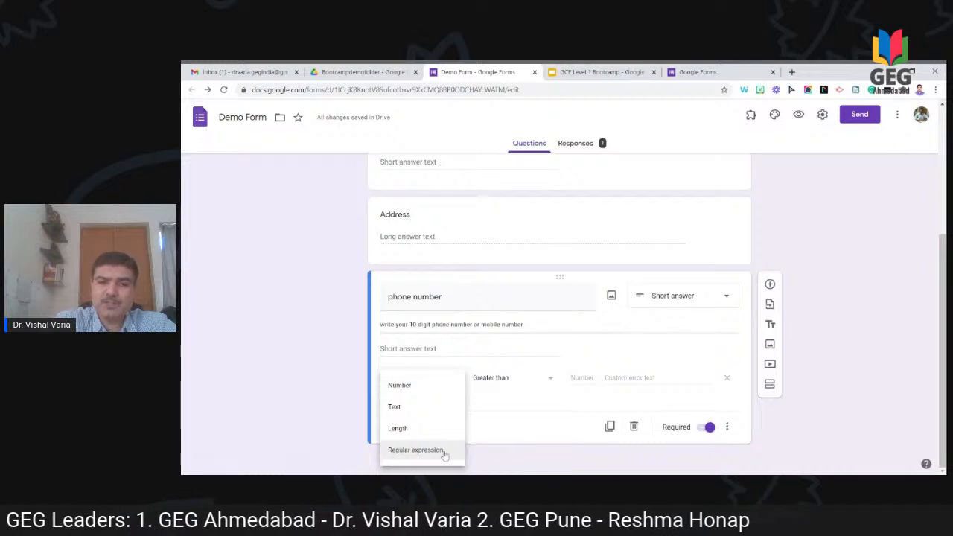
{"action": "left_click", "coordinate": [435, 387]}
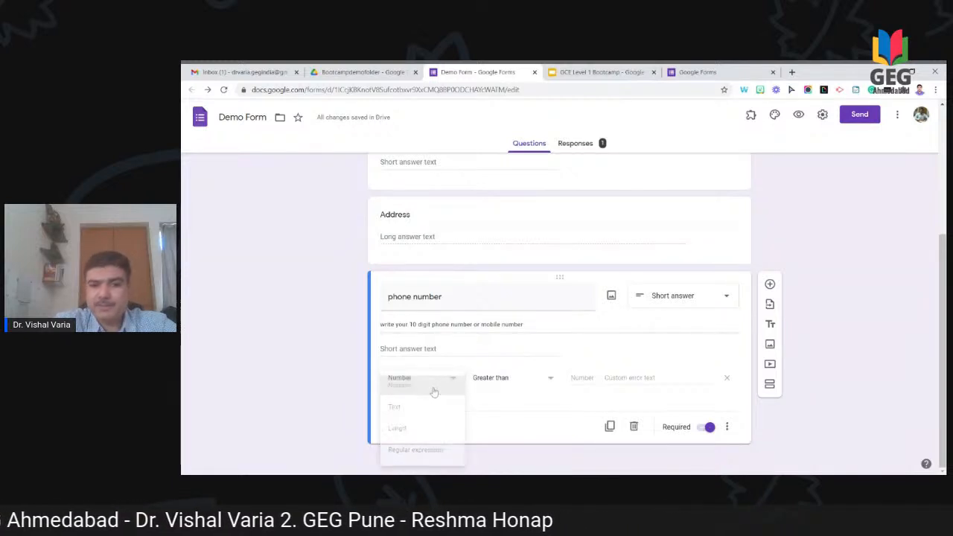
{"action": "left_click", "coordinate": [485, 381]}
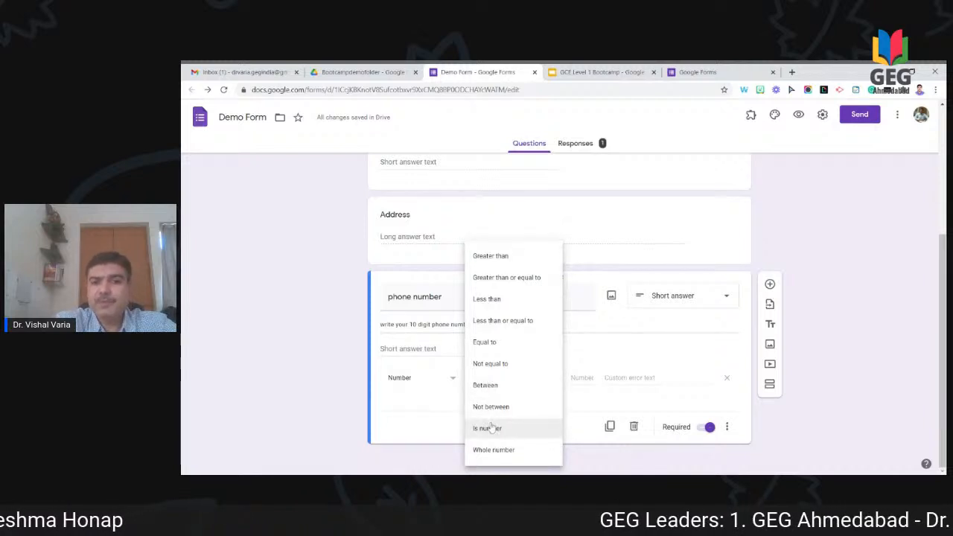
{"action": "left_click", "coordinate": [499, 366]}
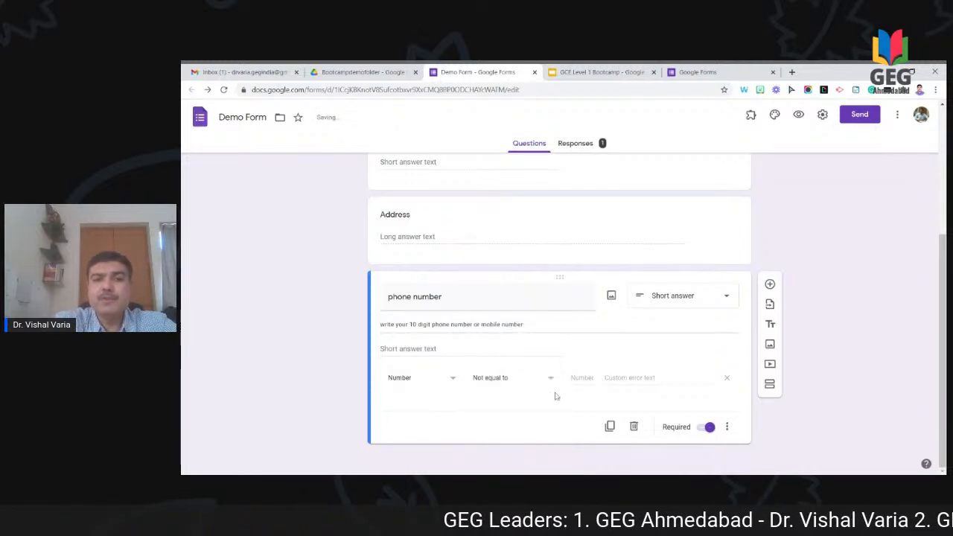
{"action": "type", "text": "0"}
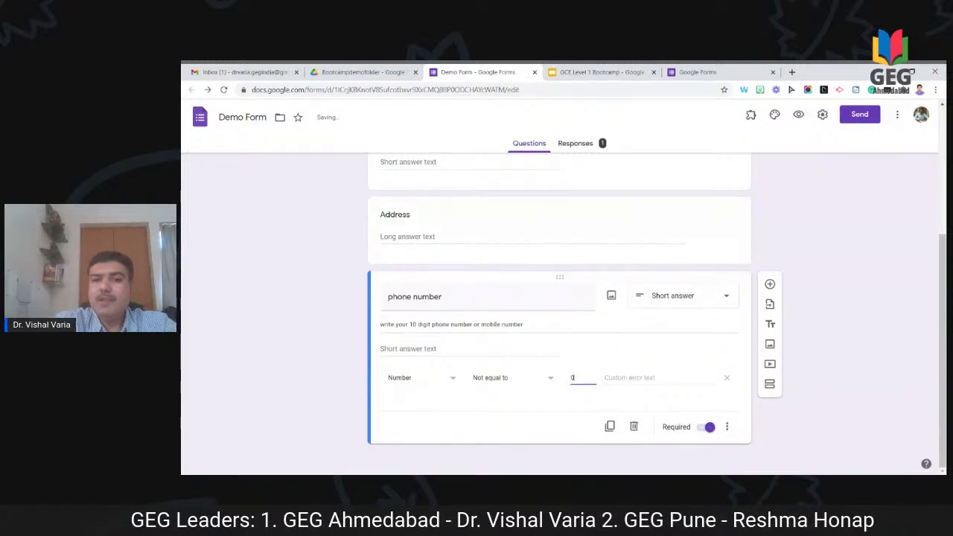
{"action": "key", "text": "Tab"}
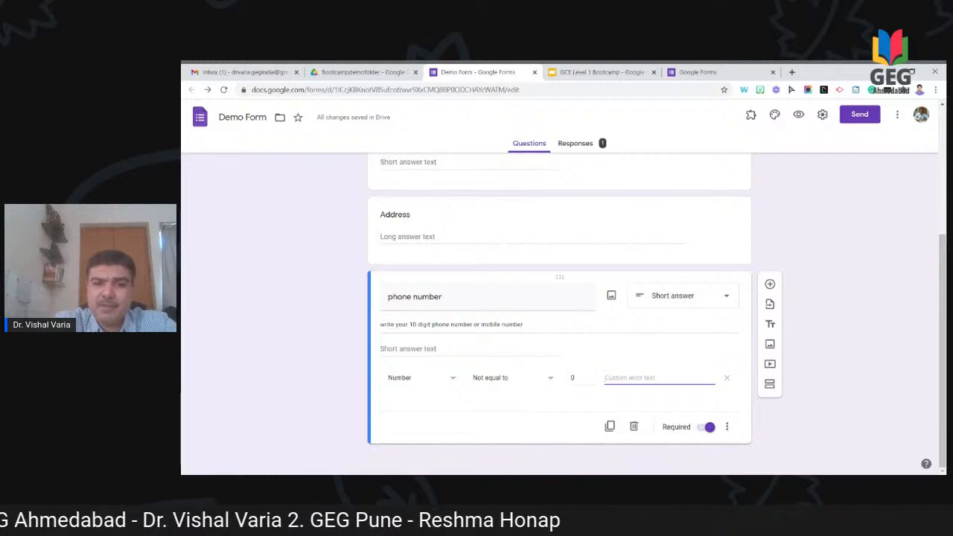
{"action": "type", "text": "Pls mention your corre"}
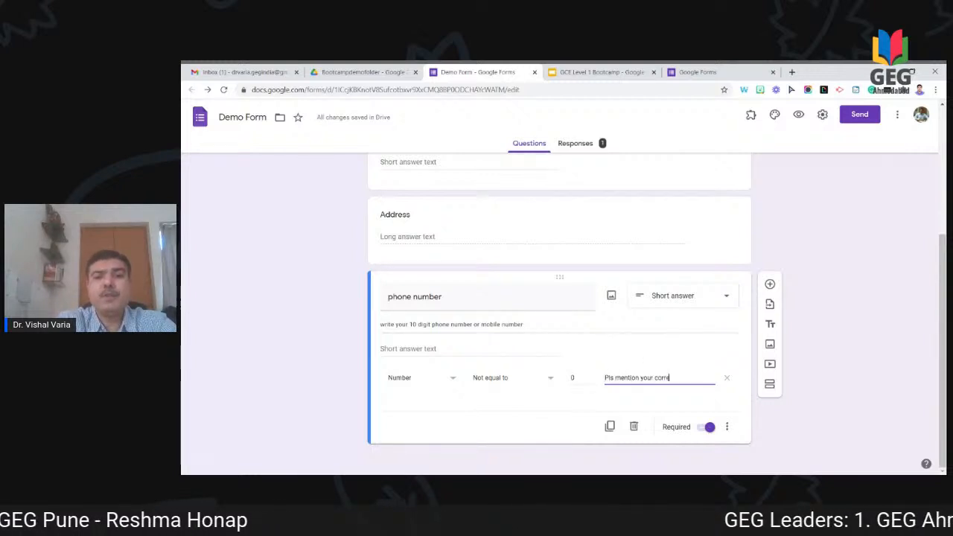
{"action": "type", "text": "ct number"}
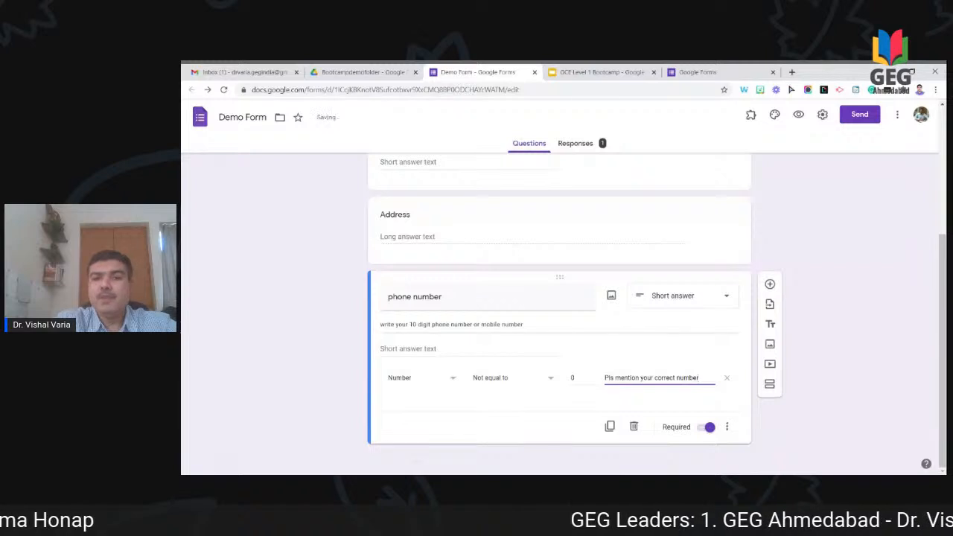
{"action": "left_click", "coordinate": [843, 353]}
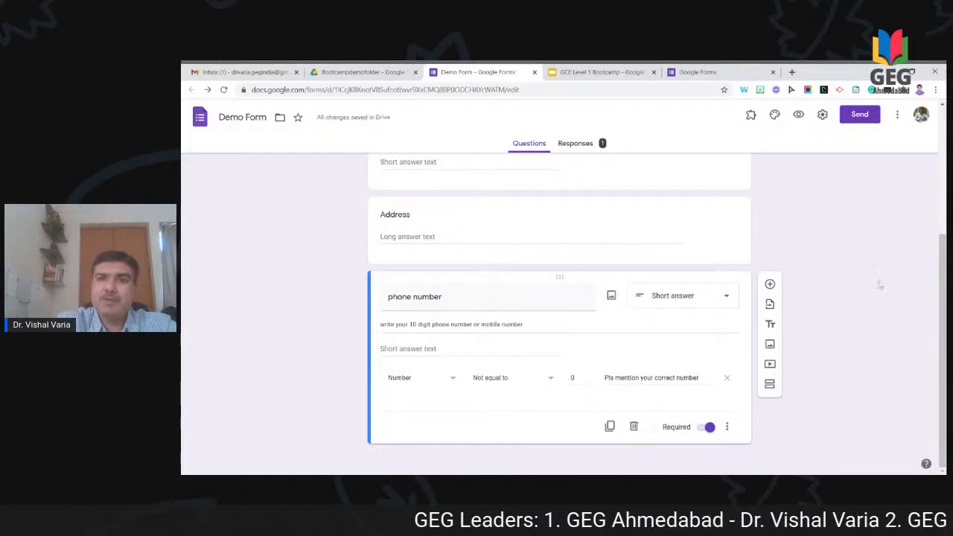
{"action": "left_click", "coordinate": [798, 115]}
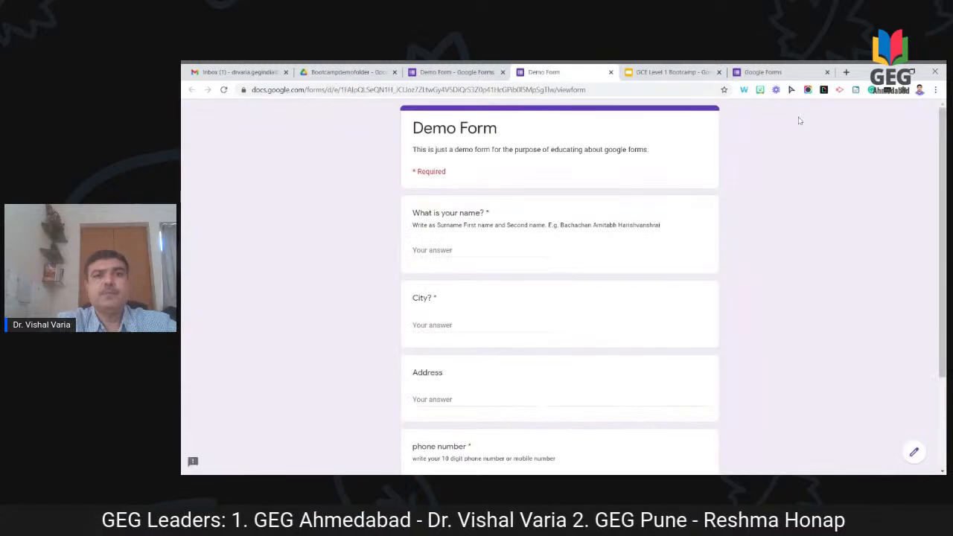
Step: Fill in name, city and address, enter letters as the phone, and attempt submitting
{"action": "left_click", "coordinate": [502, 250]}
{"action": "key", "text": "Tab"}
{"action": "type", "text": "Rajkot"}
{"action": "key", "text": "Tab"}
{"action": "type", "text": "lsdkfj"}
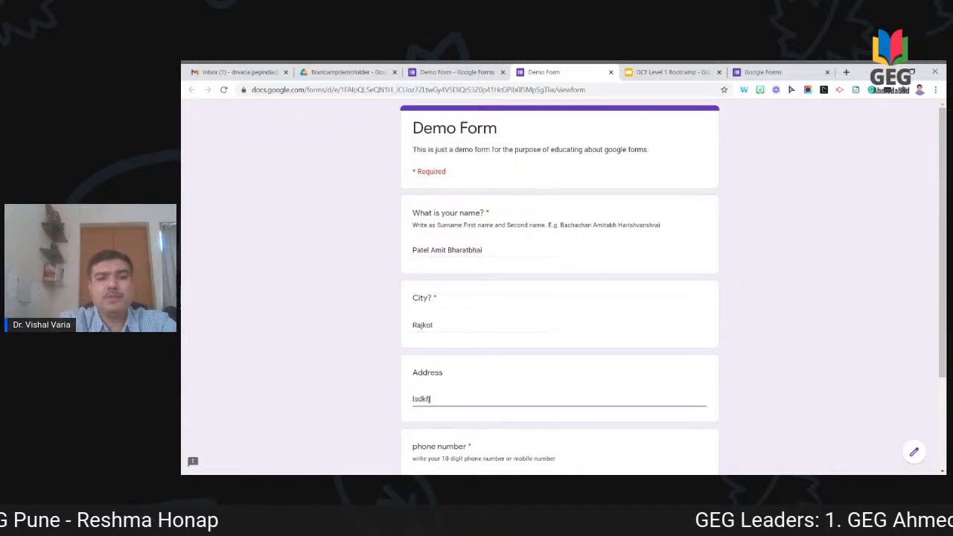
{"action": "key", "text": "Tab"}
{"action": "type", "text": "asdfjlsdjdf"}
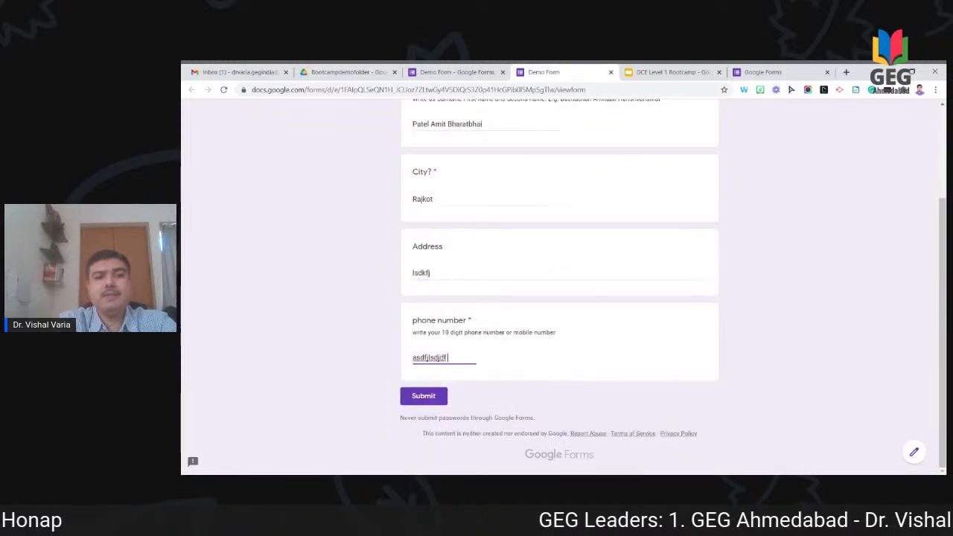
{"action": "key", "text": "Tab"}
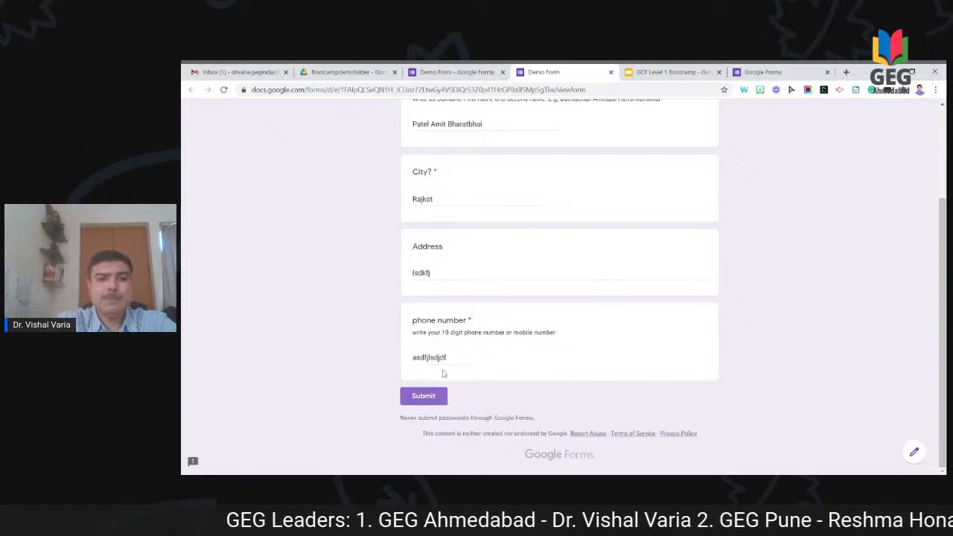
{"action": "left_click", "coordinate": [441, 399]}
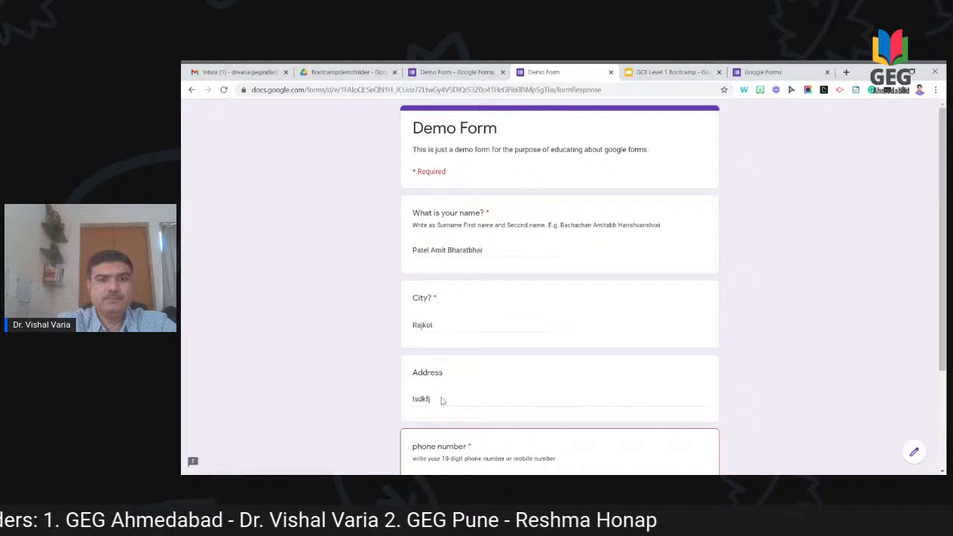
Step: Test an all-zero phone number, then enter a valid numeric phone and submit the response
{"action": "scroll", "coordinate": [445, 400], "scroll_direction": "down", "scroll_amount": 1}
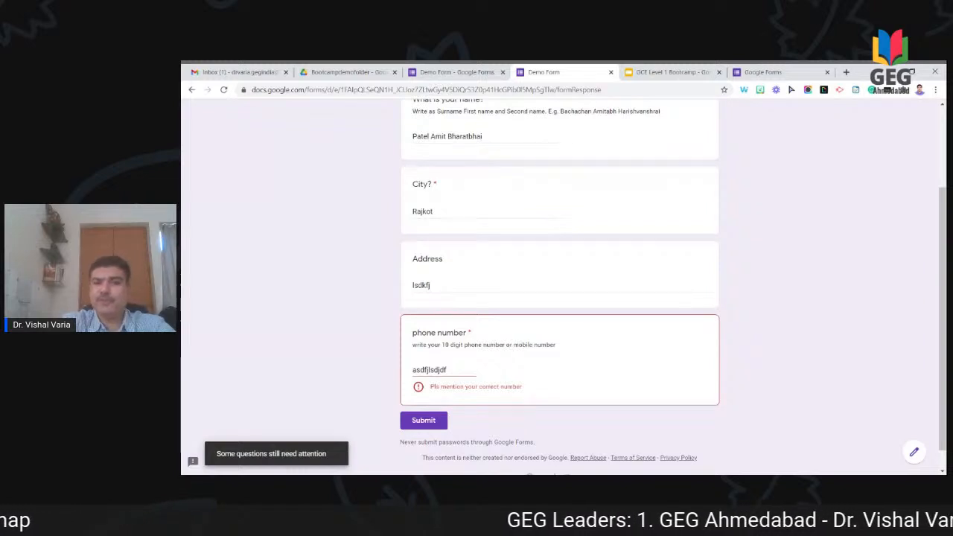
{"action": "key", "text": "BackSpace"}
{"action": "key", "text": "BackSpace"}
{"action": "key", "text": "BackSpace"}
{"action": "key", "text": "BackSpace"}
{"action": "key", "text": "BackSpace"}
{"action": "key", "text": "BackSpace"}
{"action": "key", "text": "BackSpace"}
{"action": "key", "text": "BackSpace"}
{"action": "key", "text": "BackSpace"}
{"action": "key", "text": "BackSpace"}
{"action": "key", "text": "BackSpace"}
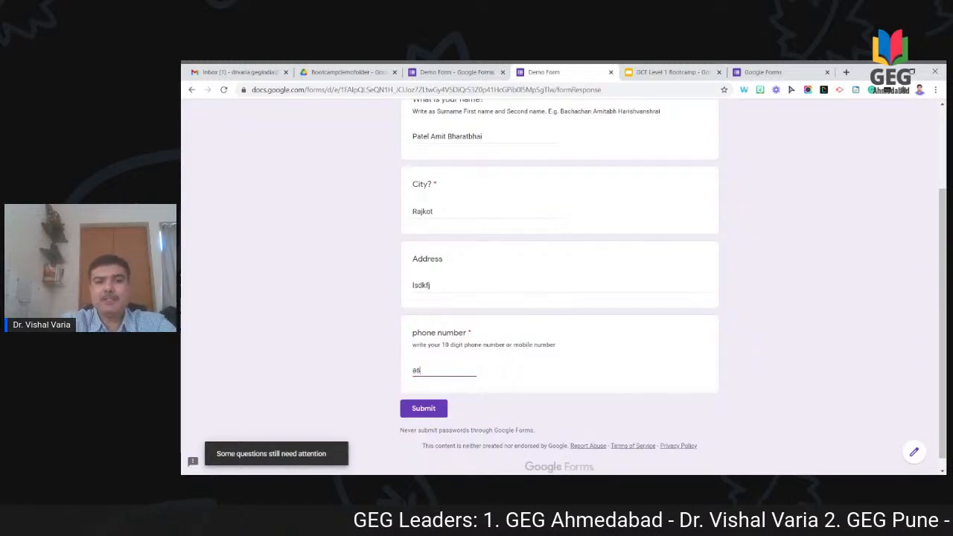
{"action": "type", "text": "0000000"}
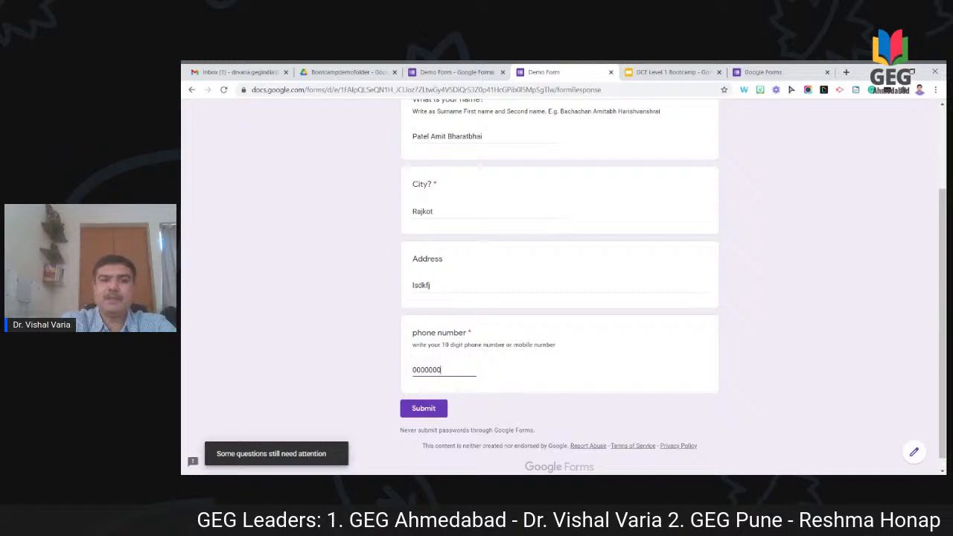
{"action": "left_click", "coordinate": [423, 409]}
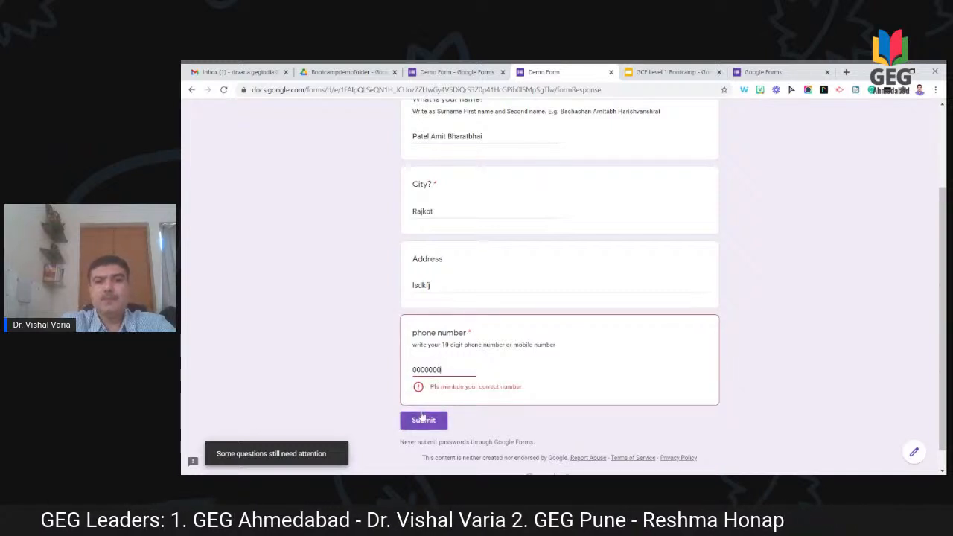
{"action": "key", "text": "BackSpace"}
{"action": "key", "text": "BackSpace"}
{"action": "key", "text": "BackSpace"}
{"action": "key", "text": "BackSpace"}
{"action": "key", "text": "BackSpace"}
{"action": "key", "text": "BackSpace"}
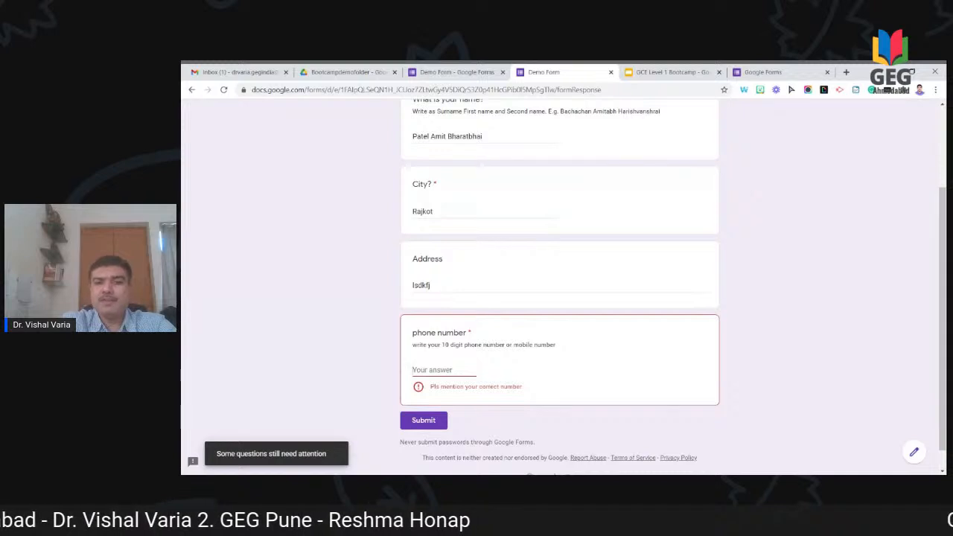
{"action": "type", "text": "7888787"}
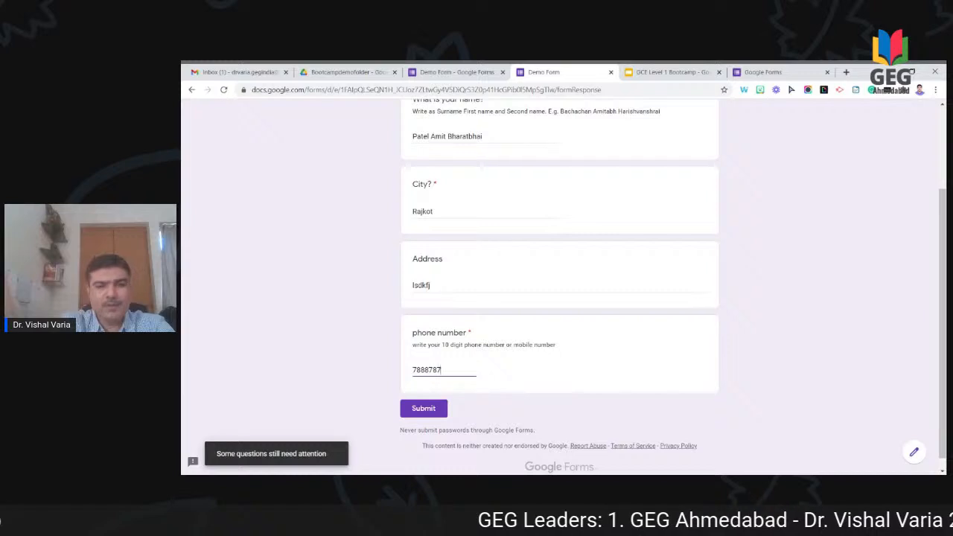
{"action": "left_click", "coordinate": [422, 411]}
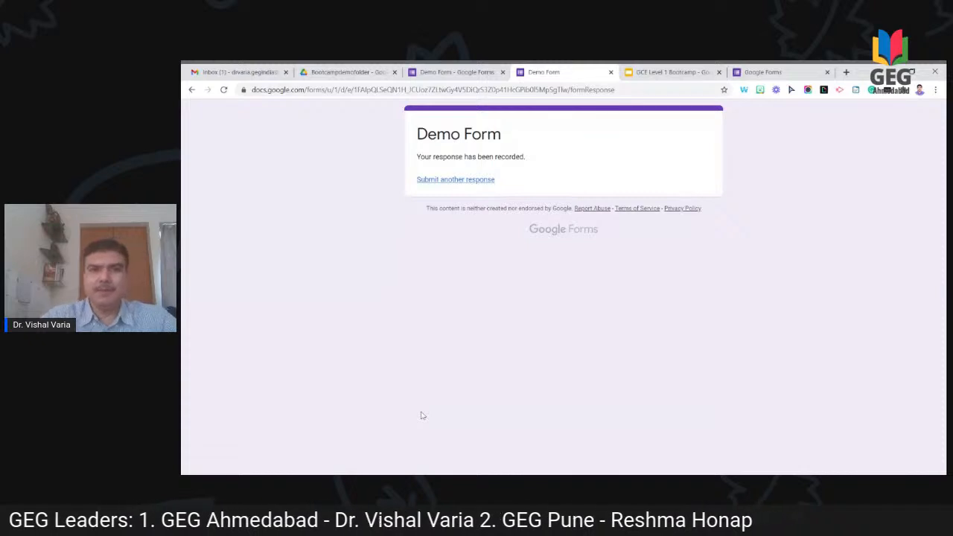
Step: Close the preview and add a new question below the phone number question
{"action": "left_click", "coordinate": [610, 72]}
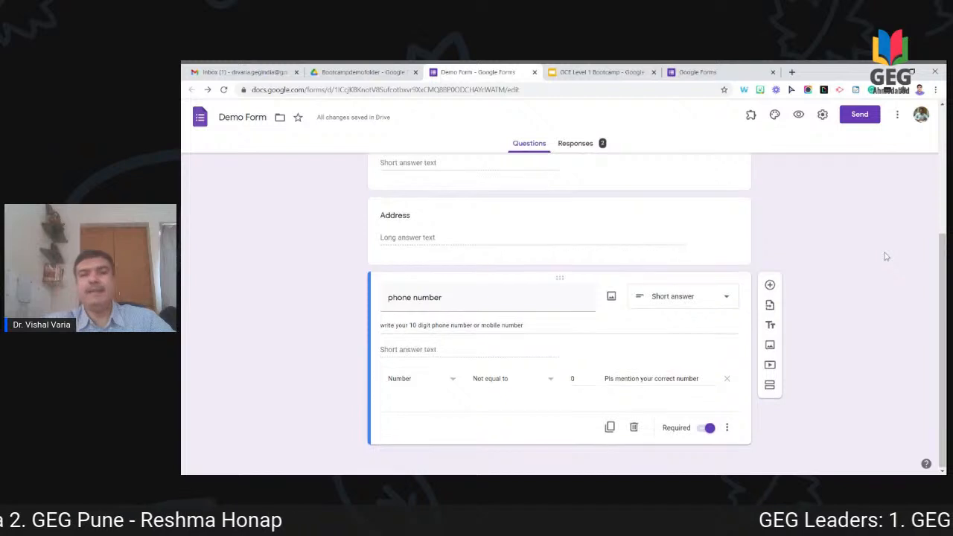
{"action": "scroll", "coordinate": [559, 313], "scroll_direction": "up", "scroll_amount": 4}
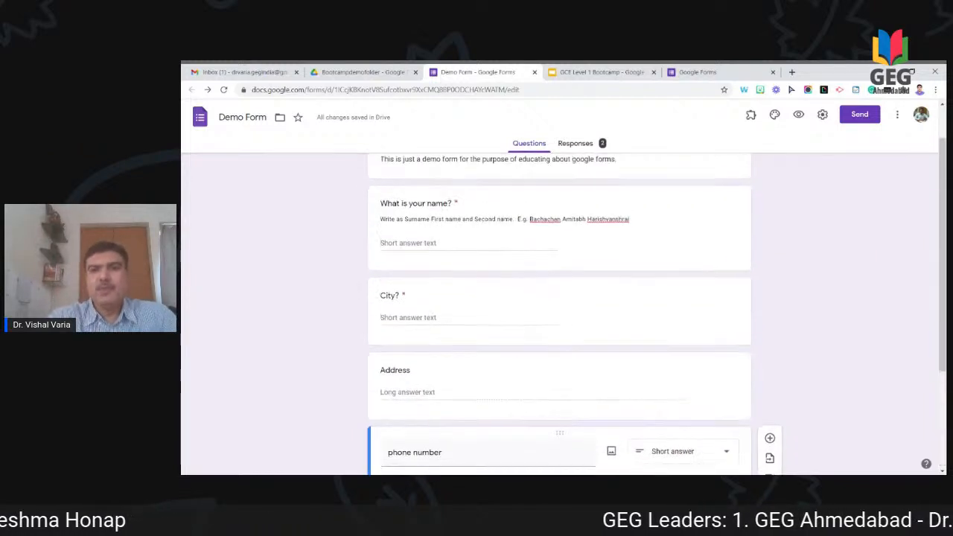
{"action": "scroll", "coordinate": [559, 313], "scroll_direction": "down", "scroll_amount": 1}
{"action": "scroll", "coordinate": [559, 313], "scroll_direction": "down", "scroll_amount": 2}
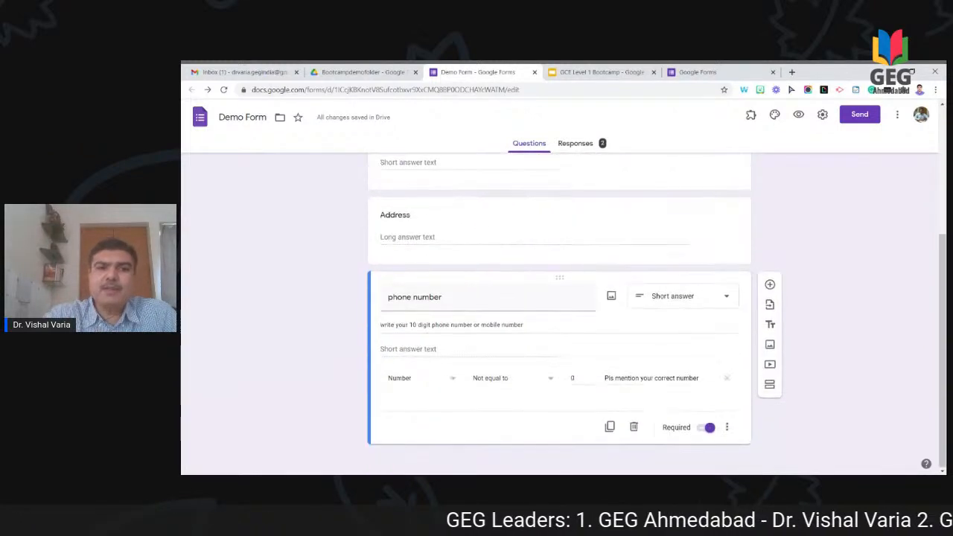
{"action": "scroll", "coordinate": [559, 313], "scroll_direction": "up", "scroll_amount": 2}
{"action": "scroll", "coordinate": [559, 312], "scroll_direction": "down", "scroll_amount": 1}
{"action": "scroll", "coordinate": [560, 312], "scroll_direction": "down", "scroll_amount": 1}
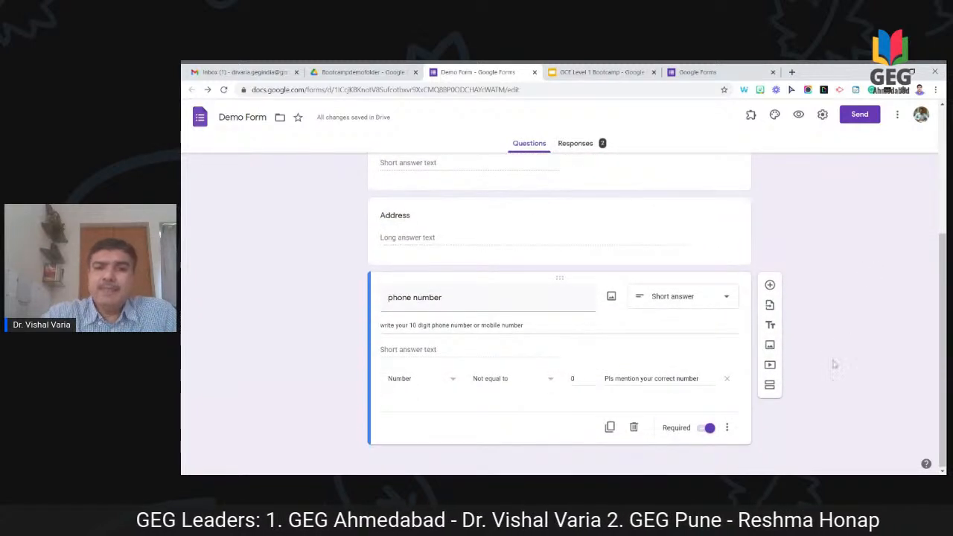
{"action": "left_click", "coordinate": [770, 285]}
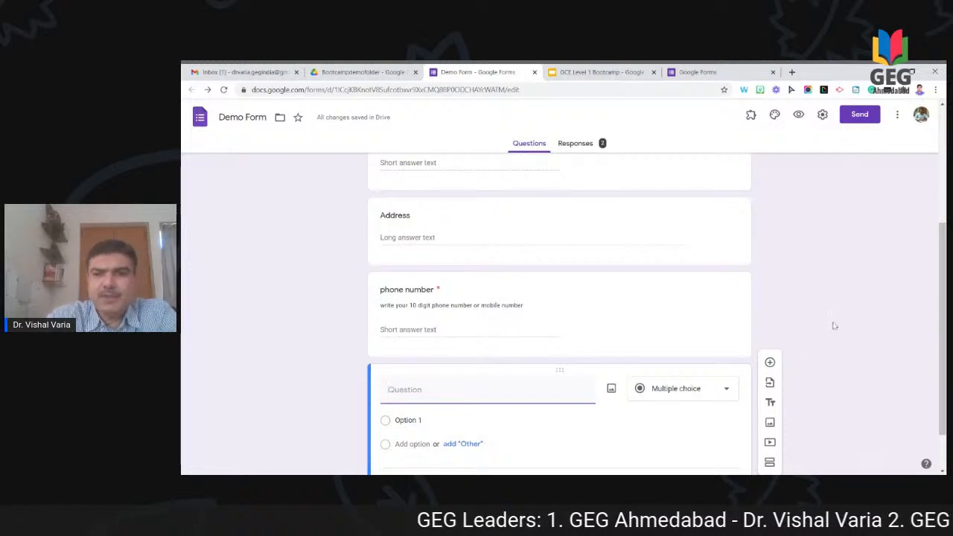
{"action": "scroll", "coordinate": [835, 324], "scroll_direction": "up", "scroll_amount": 1}
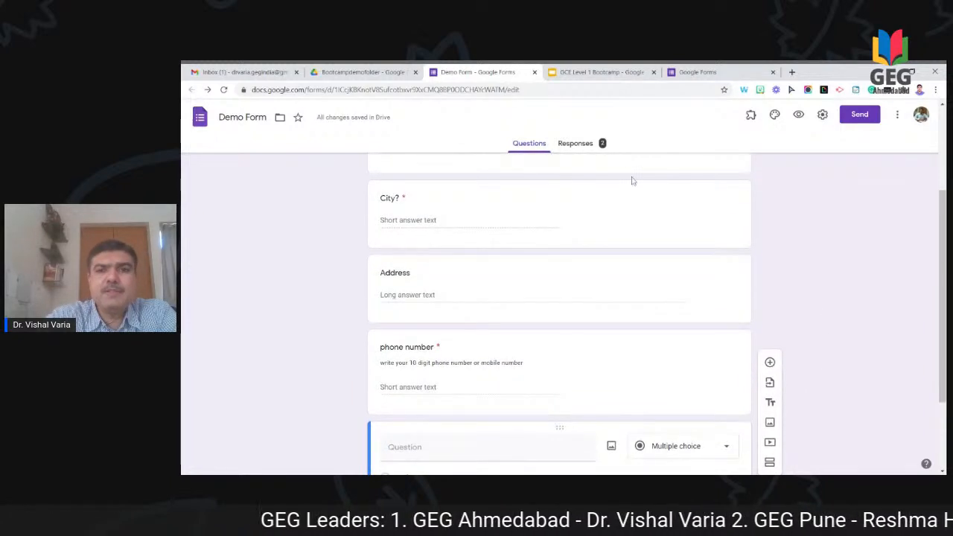
{"action": "scroll", "coordinate": [588, 377], "scroll_direction": "down", "scroll_amount": 2}
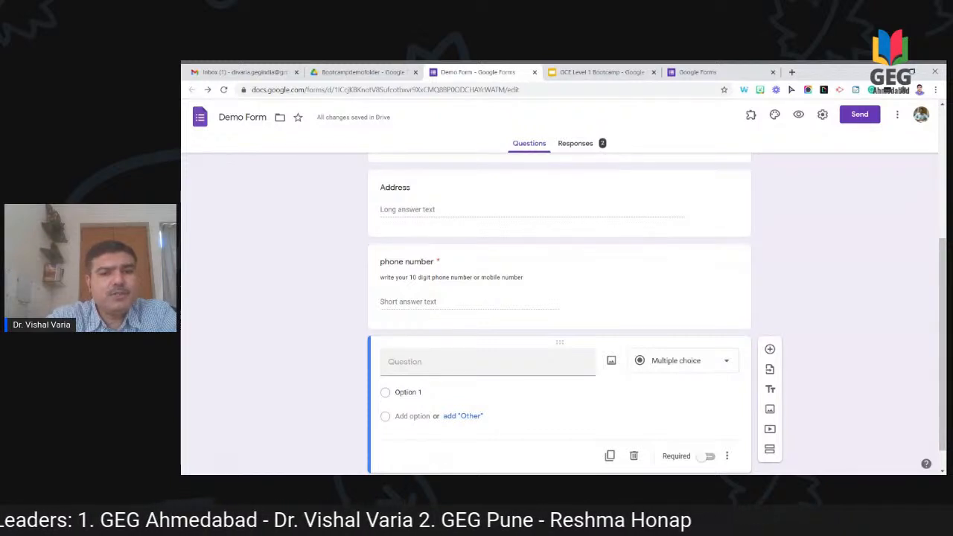
Step: Title the question 'Pls select your V' with options Car, Twi- wheeler, Bus and Train
{"action": "left_click", "coordinate": [487, 362]}
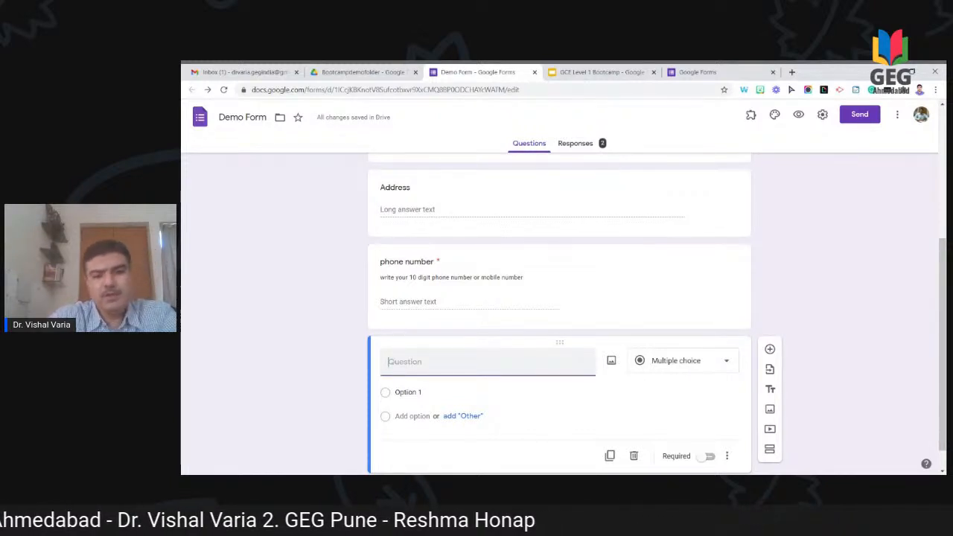
{"action": "type", "text": "Pls"}
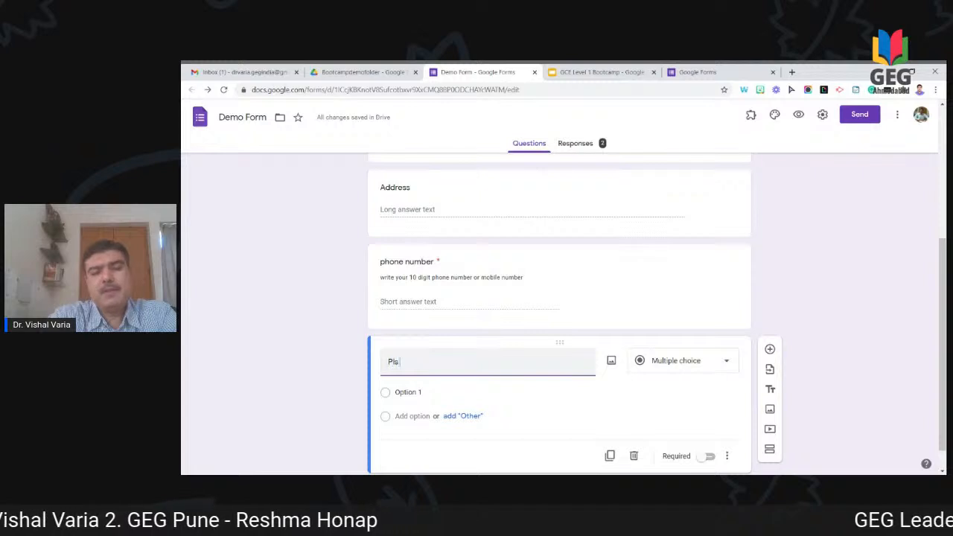
{"action": "type", "text": " select your Vehicle"}
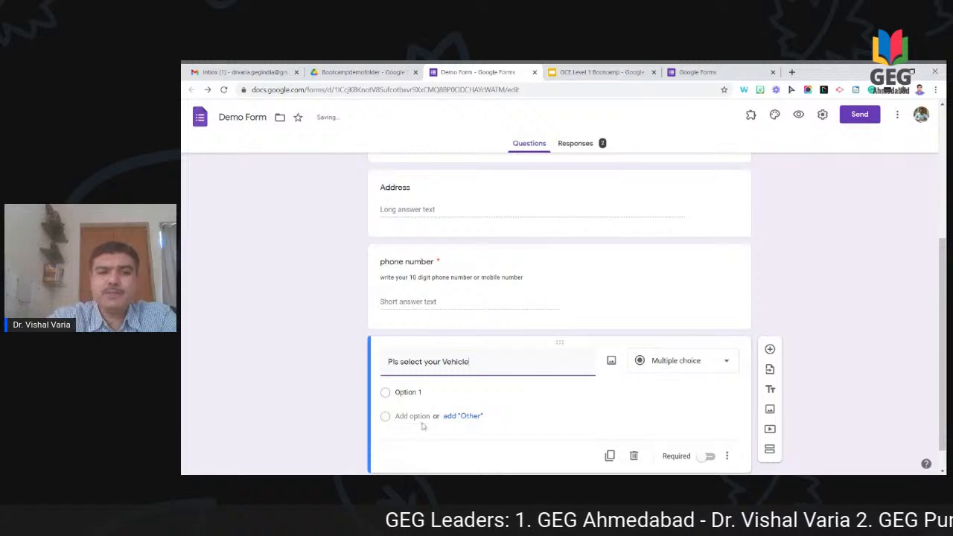
{"action": "left_click", "coordinate": [409, 393]}
{"action": "type", "text": "Car"}
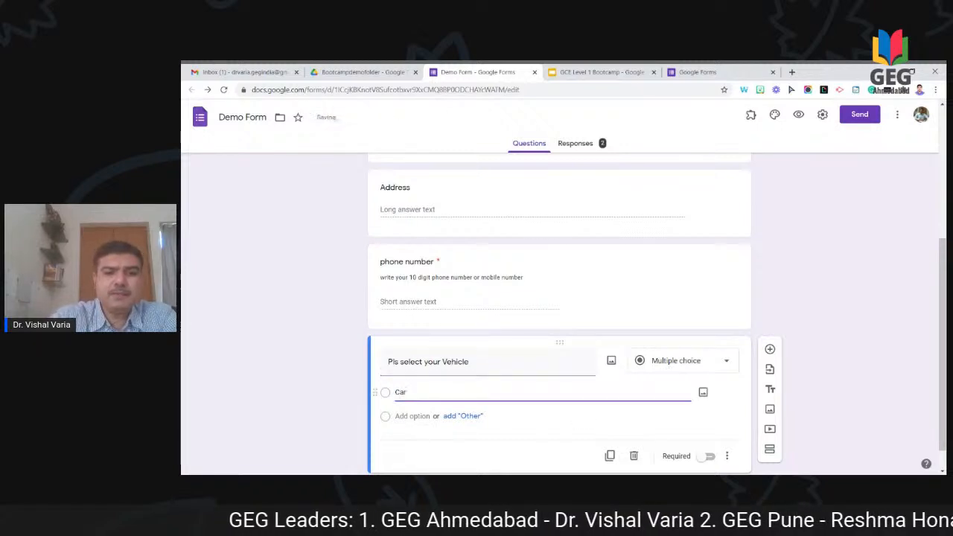
{"action": "key", "text": "Return"}
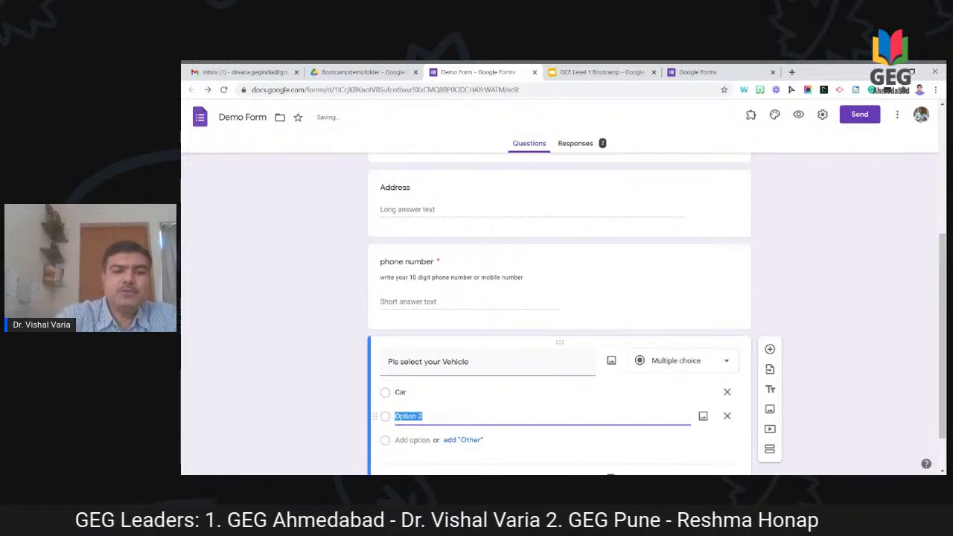
{"action": "type", "text": "Twi"}
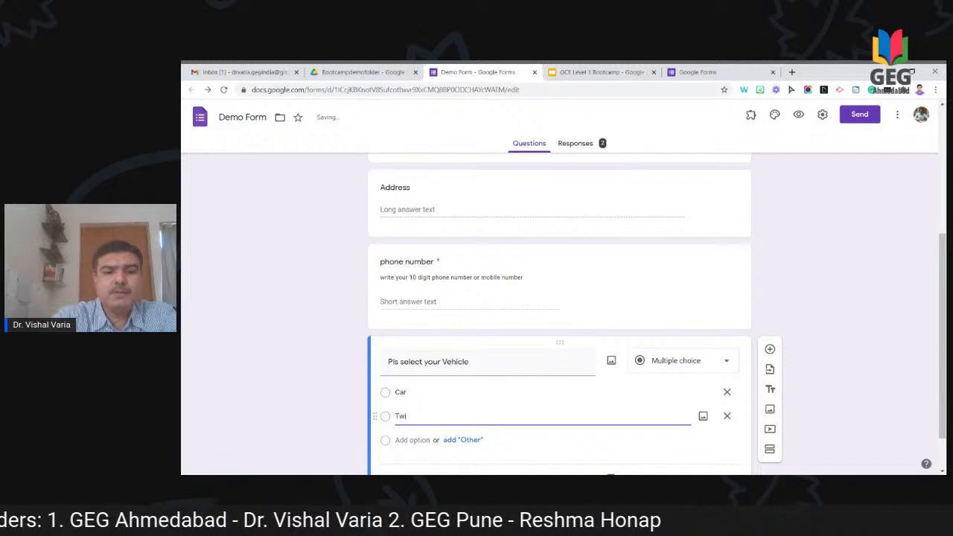
{"action": "type", "text": "- wheeler"}
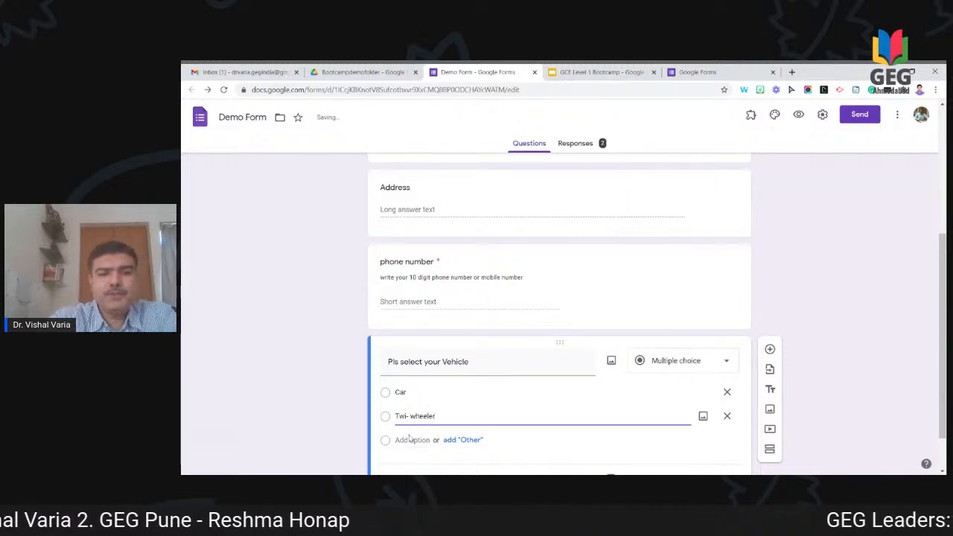
{"action": "left_click", "coordinate": [410, 439]}
{"action": "type", "text": "Bus"}
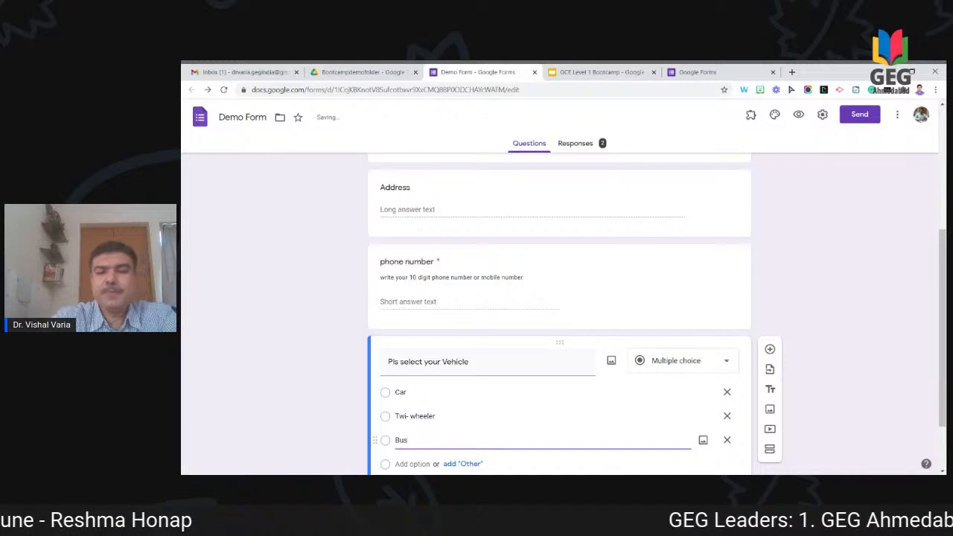
{"action": "key", "text": "Return"}
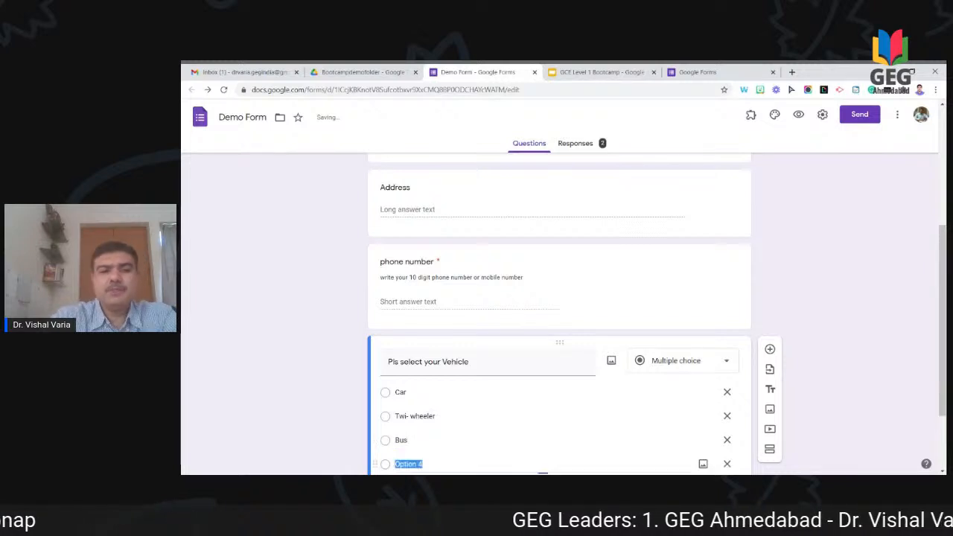
{"action": "type", "text": "Train"}
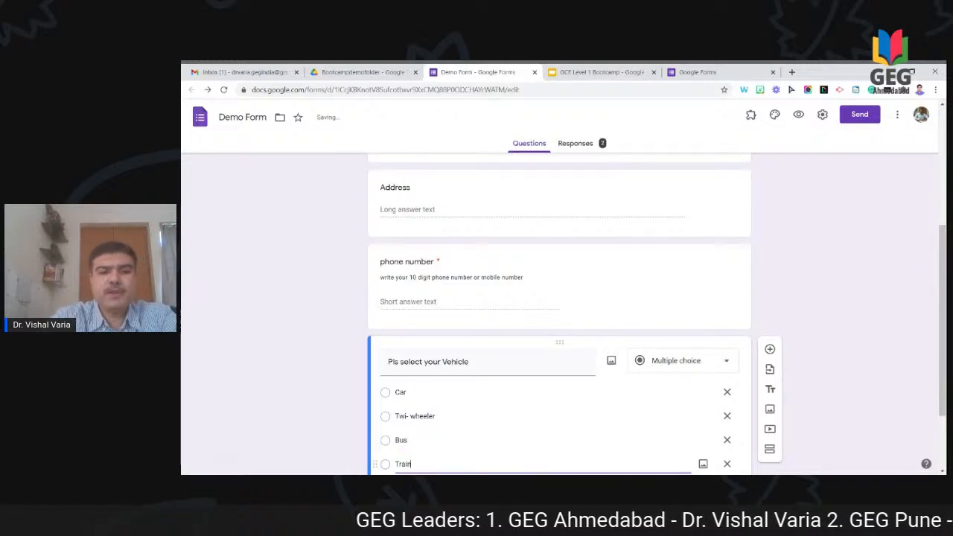
{"action": "scroll", "coordinate": [910, 349], "scroll_direction": "down", "scroll_amount": 2}
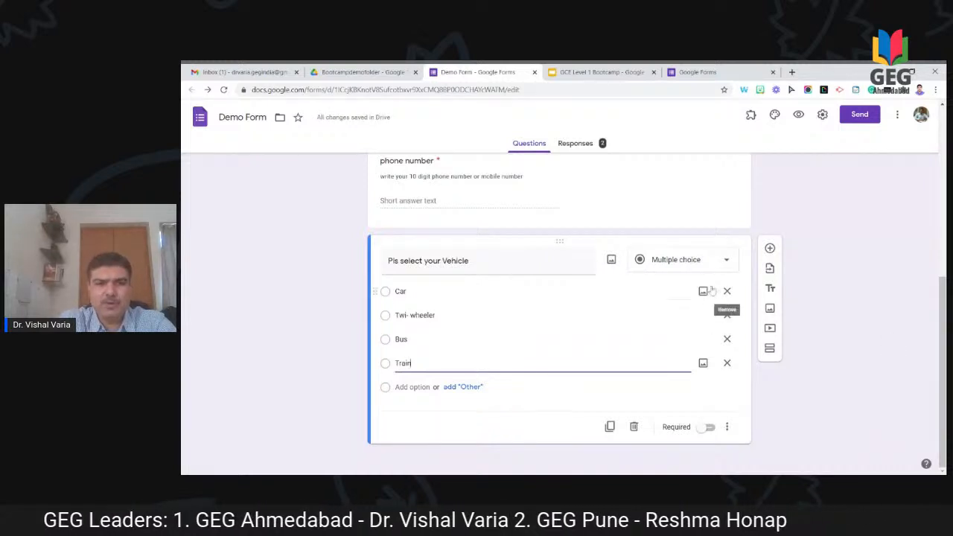
Step: Rename the question to 'Mode of transport' and the Car option to 'Private Car'
{"action": "left_click", "coordinate": [524, 268]}
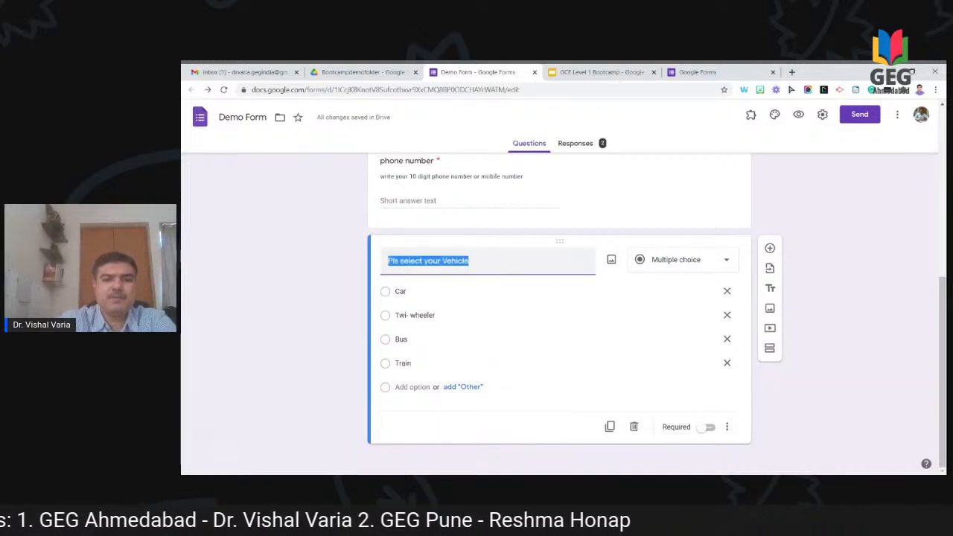
{"action": "type", "text": "Mofe"}
{"action": "key", "text": "BackSpace"}
{"action": "key", "text": "BackSpace"}
{"action": "key", "text": "BackSpace"}
{"action": "type", "text": "d"}
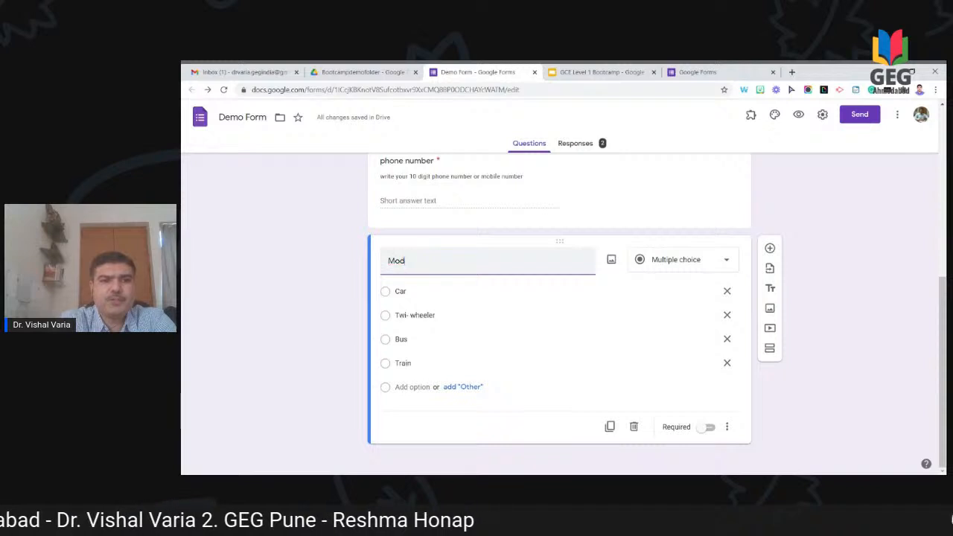
{"action": "type", "text": "e of transport"}
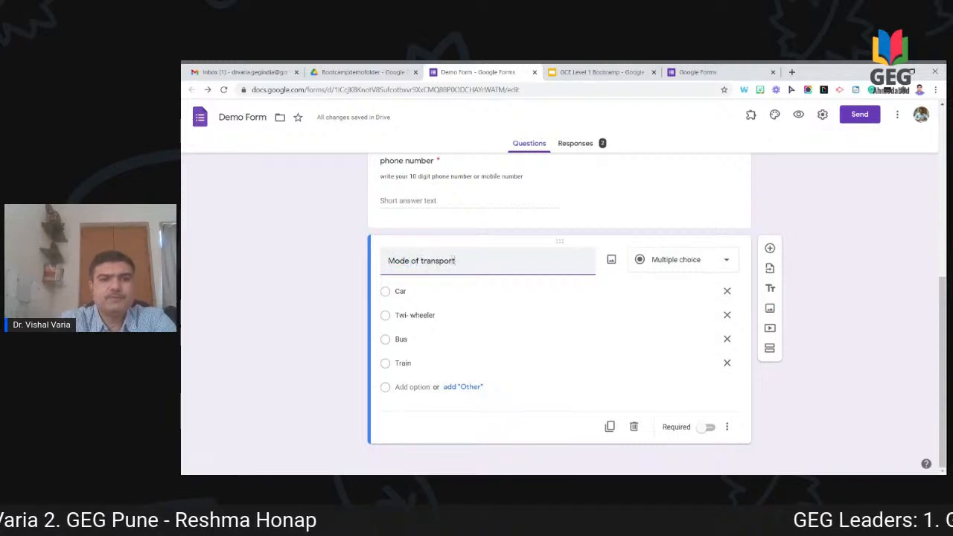
{"action": "left_click", "coordinate": [402, 290]}
{"action": "left_click", "coordinate": [395, 292]}
{"action": "type", "text": "Private"}
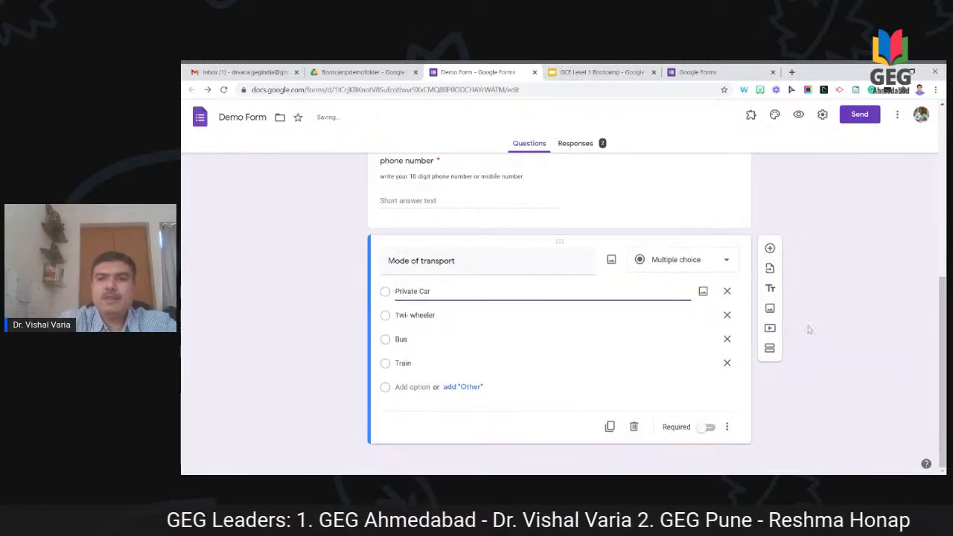
{"action": "left_click", "coordinate": [846, 309]}
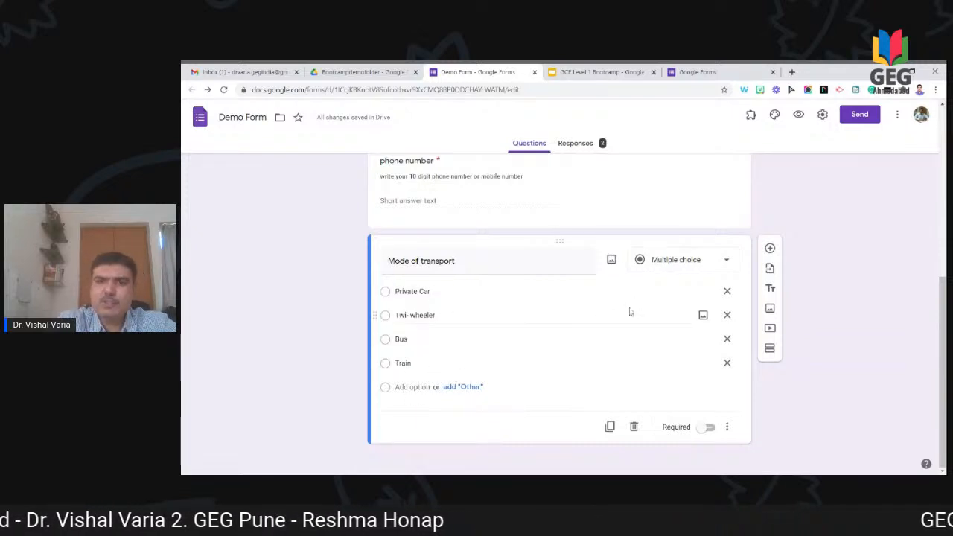
{"action": "left_click", "coordinate": [770, 248]}
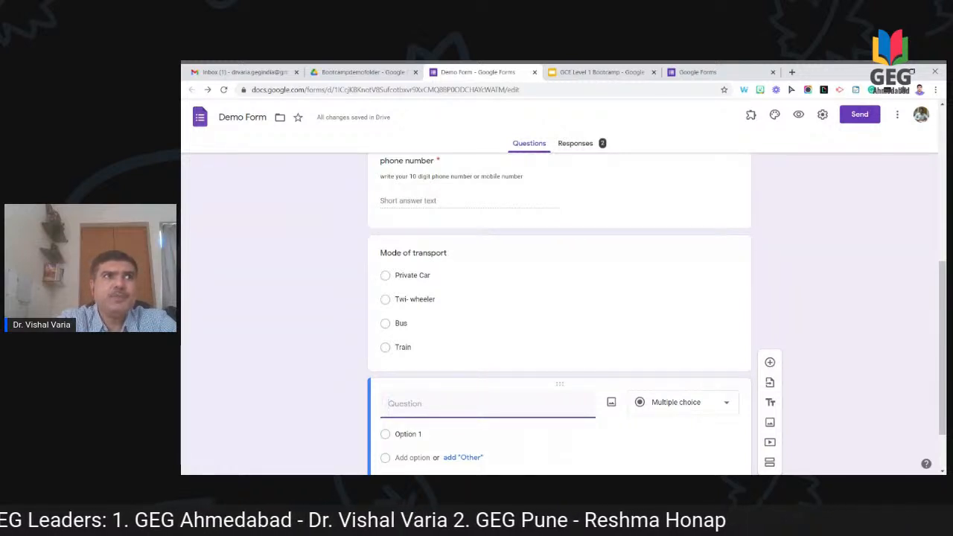
Step: Title the new question 'Pls prefere your food' and make it a Checkboxes question
{"action": "type", "text": "Pls p"}
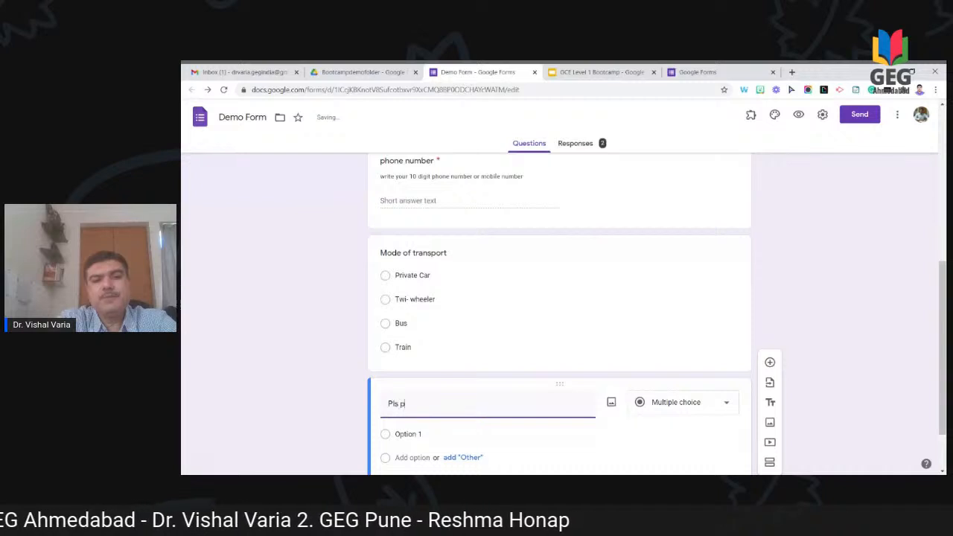
{"action": "type", "text": "refere yo"}
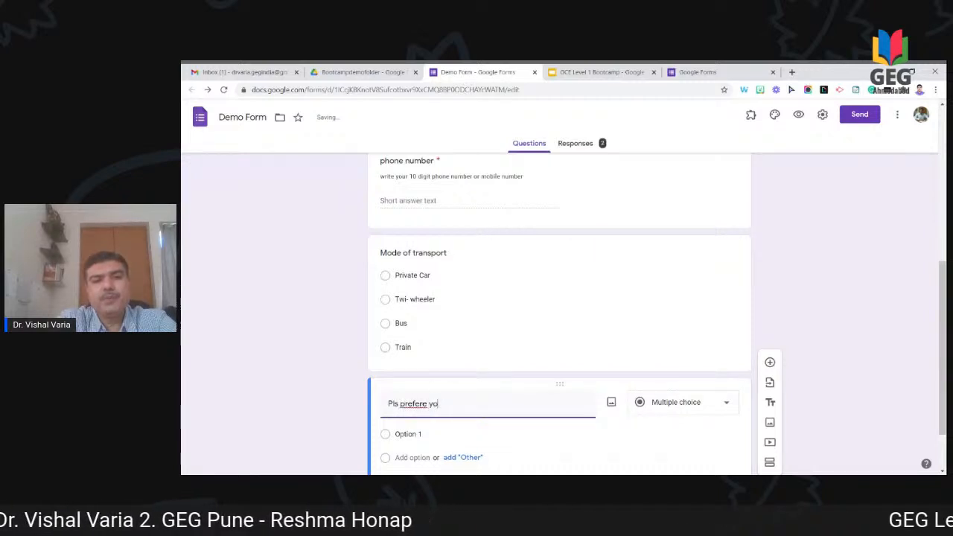
{"action": "key", "text": "BackSpace"}
{"action": "key", "text": "BackSpace"}
{"action": "key", "text": "BackSpace"}
{"action": "key", "text": "BackSpace"}
{"action": "type", "text": " your "}
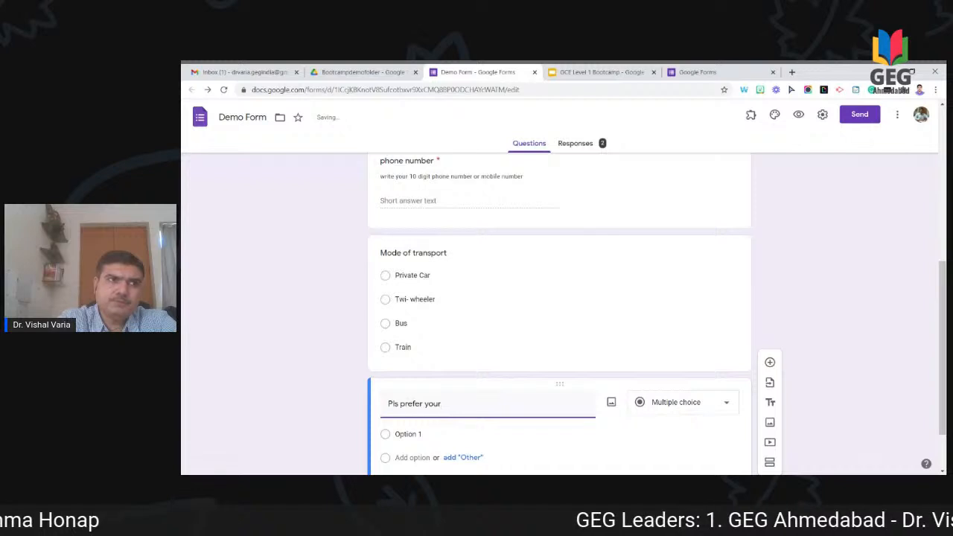
{"action": "type", "text": "food"}
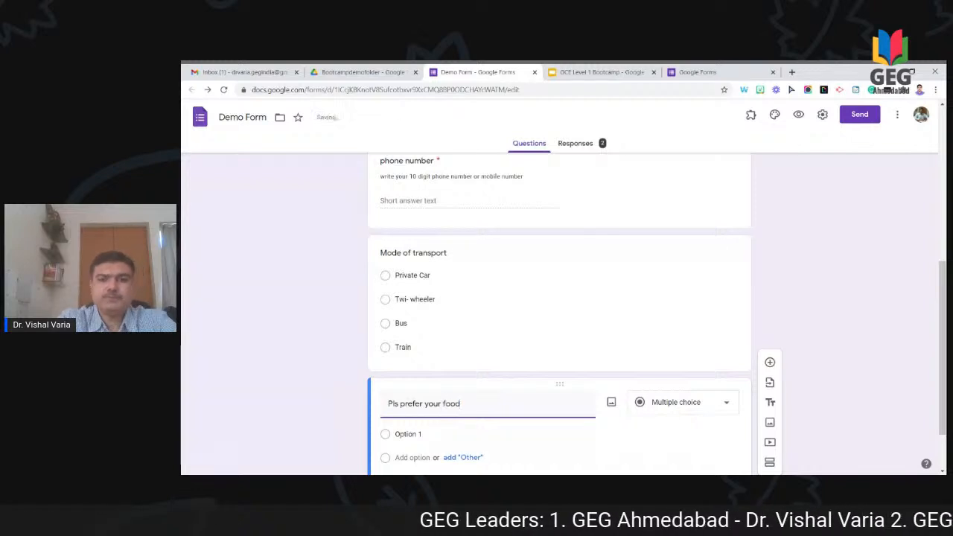
{"action": "left_click", "coordinate": [678, 402]}
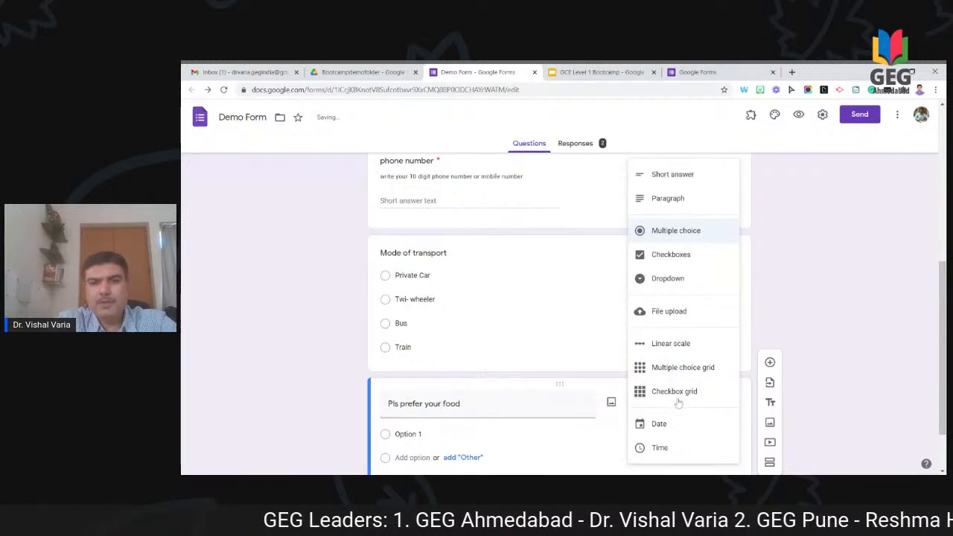
{"action": "left_click", "coordinate": [687, 257]}
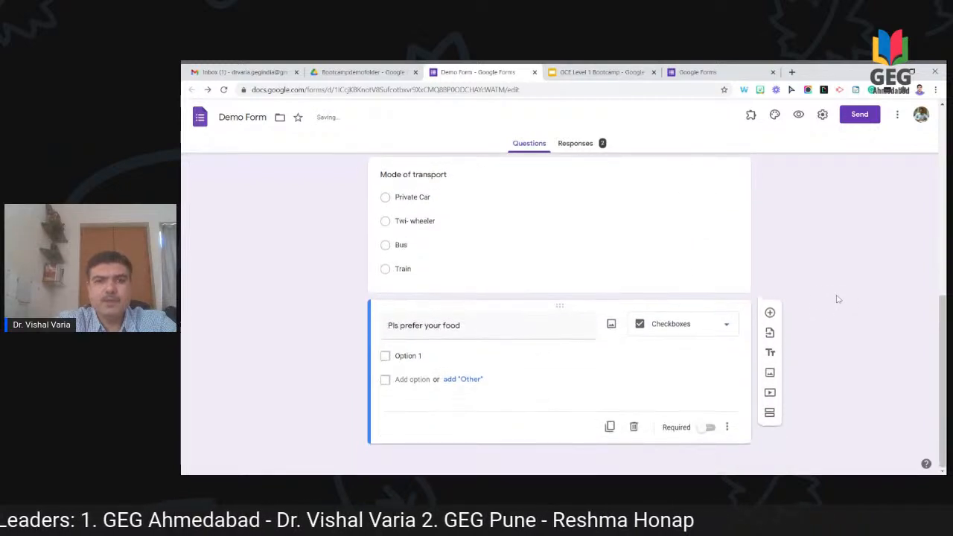
Step: Give the food question the options breakfast, lunch and dinner
{"action": "left_click", "coordinate": [420, 356]}
{"action": "type", "text": "breakfast"}
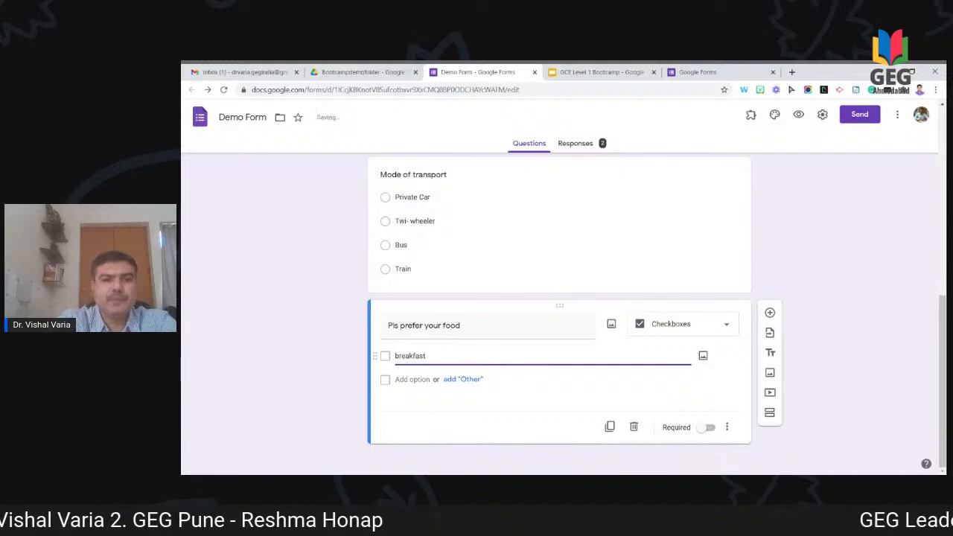
{"action": "left_click", "coordinate": [418, 380]}
{"action": "type", "text": "lunc"}
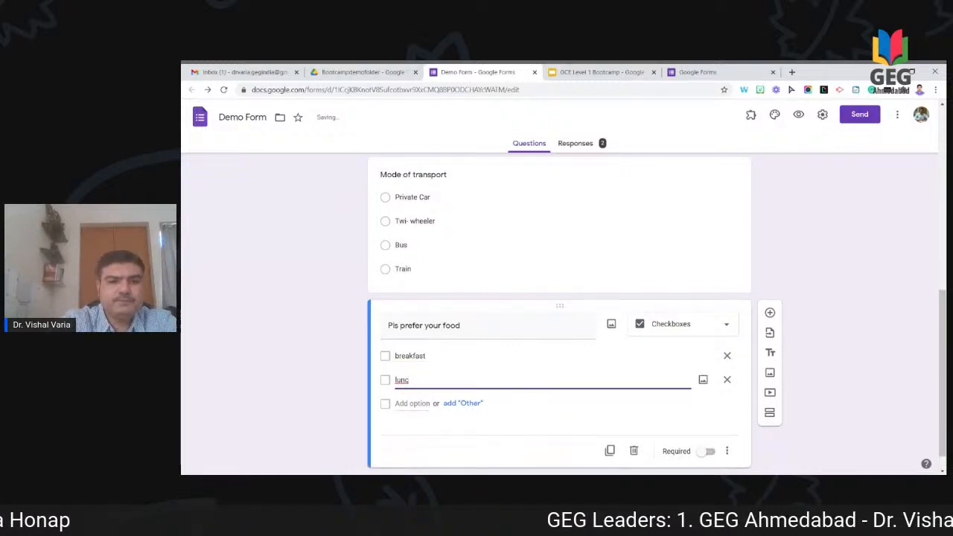
{"action": "type", "text": "h"}
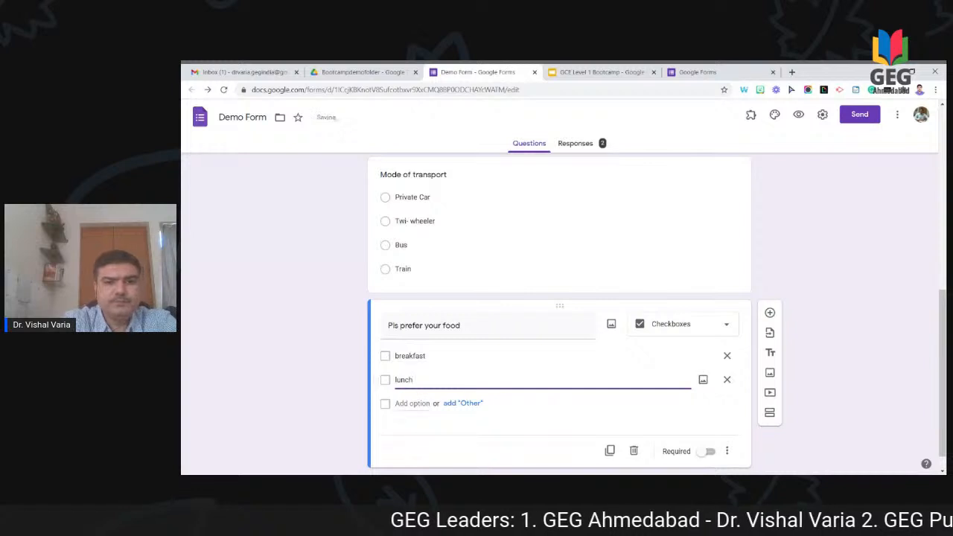
{"action": "key", "text": "Return"}
{"action": "type", "text": "dinner"}
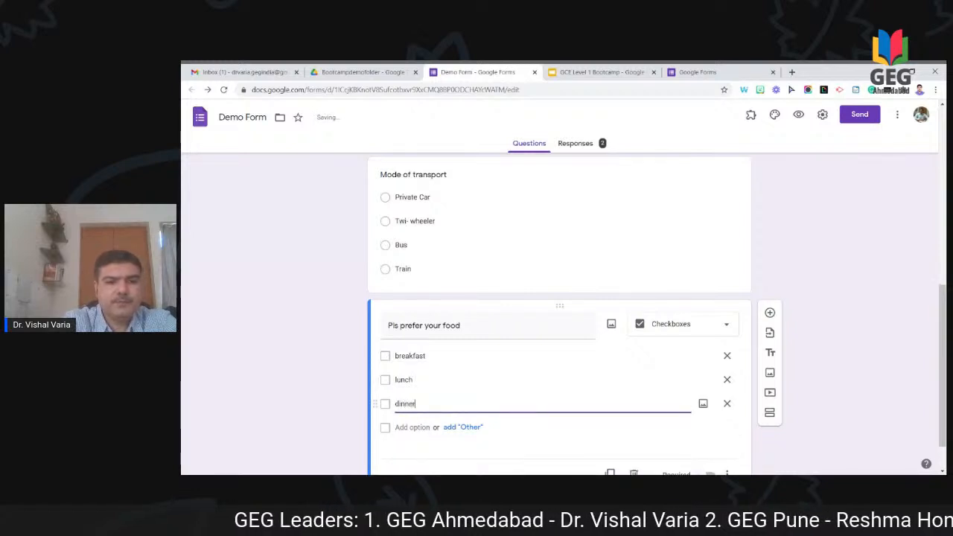
{"action": "left_click", "coordinate": [833, 380]}
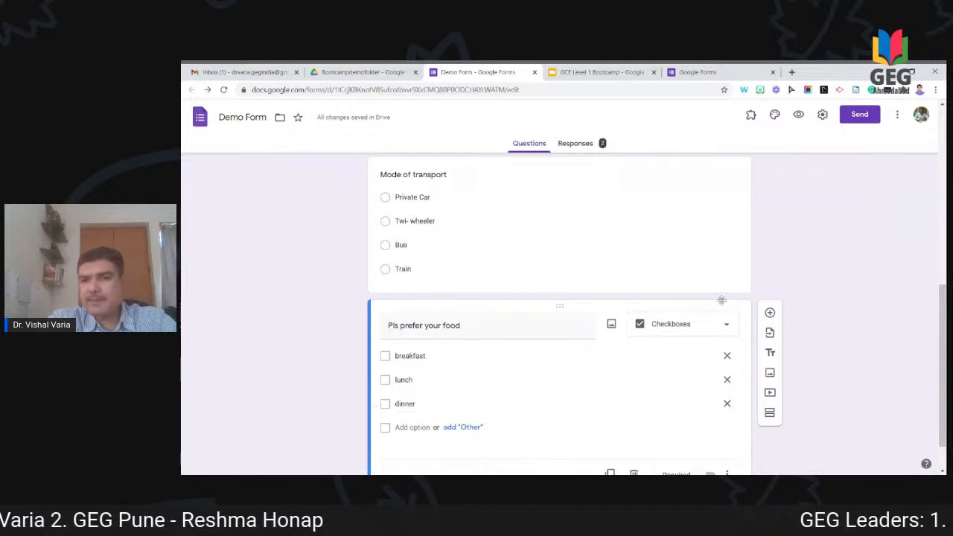
Step: Add a Checkboxes question titled 'Country' below the food question
{"action": "scroll", "coordinate": [867, 296], "scroll_direction": "up", "scroll_amount": 5}
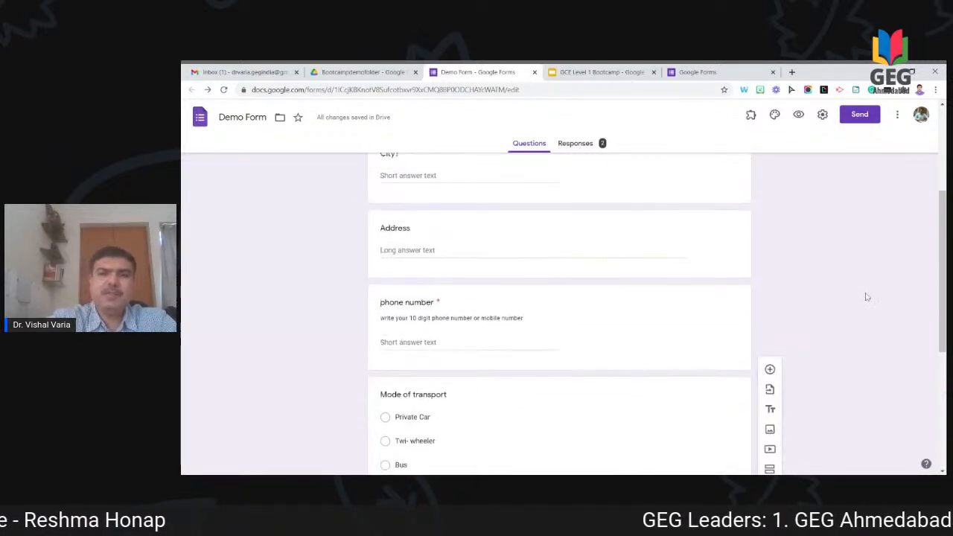
{"action": "scroll", "coordinate": [560, 312], "scroll_direction": "down", "scroll_amount": 5}
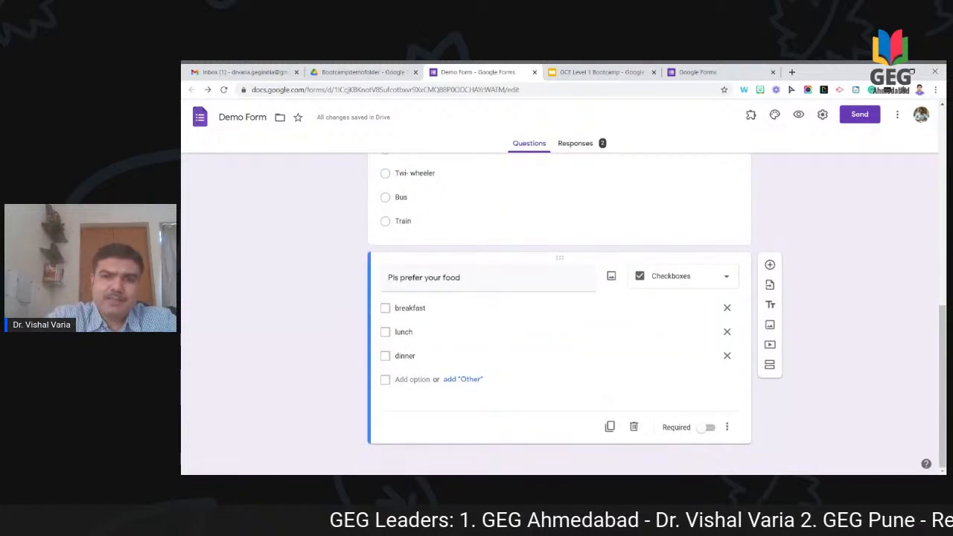
{"action": "left_click", "coordinate": [770, 265]}
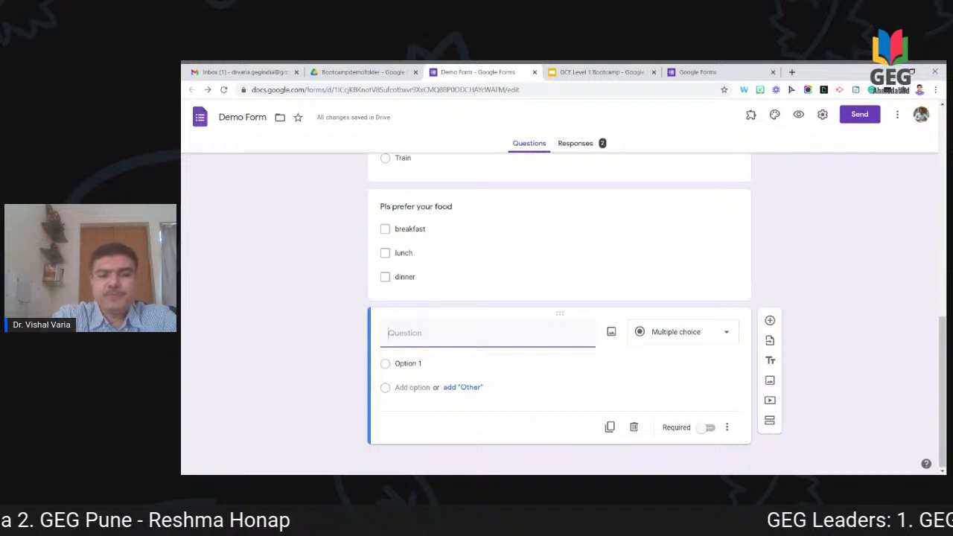
{"action": "type", "text": "Co"}
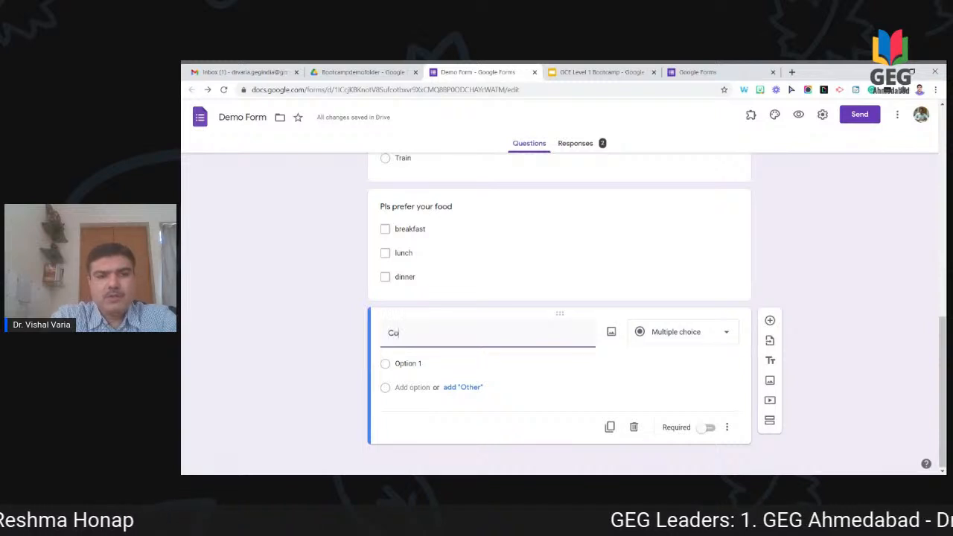
{"action": "type", "text": "untry"}
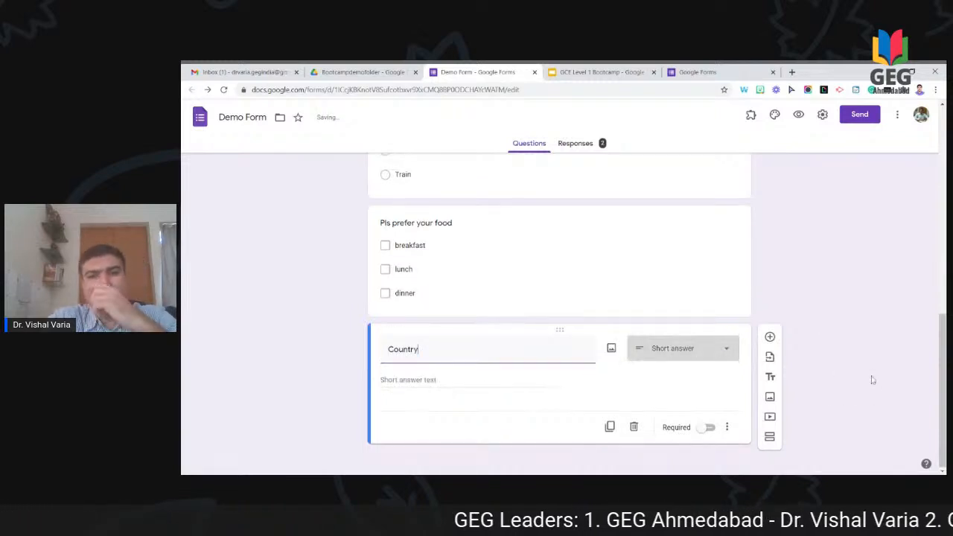
{"action": "left_click", "coordinate": [670, 353]}
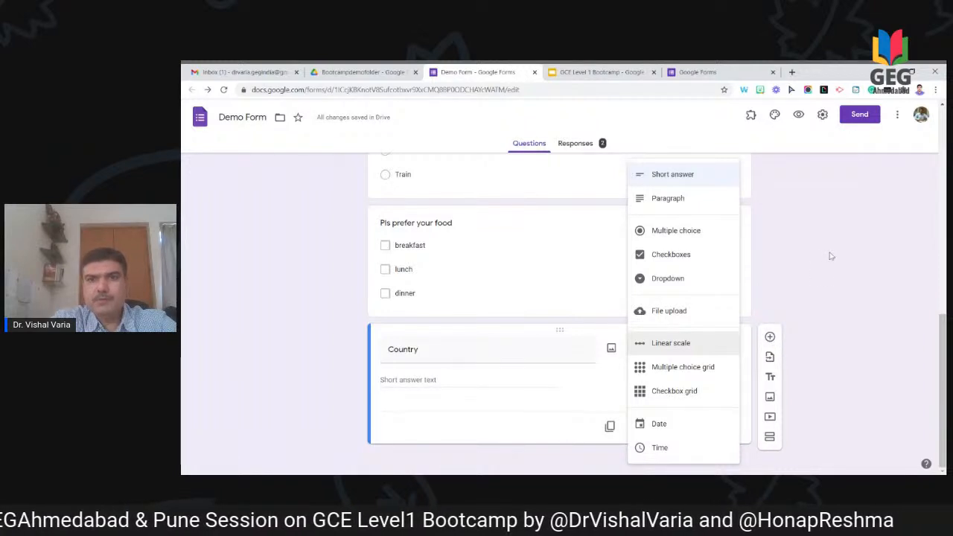
{"action": "left_click", "coordinate": [689, 257]}
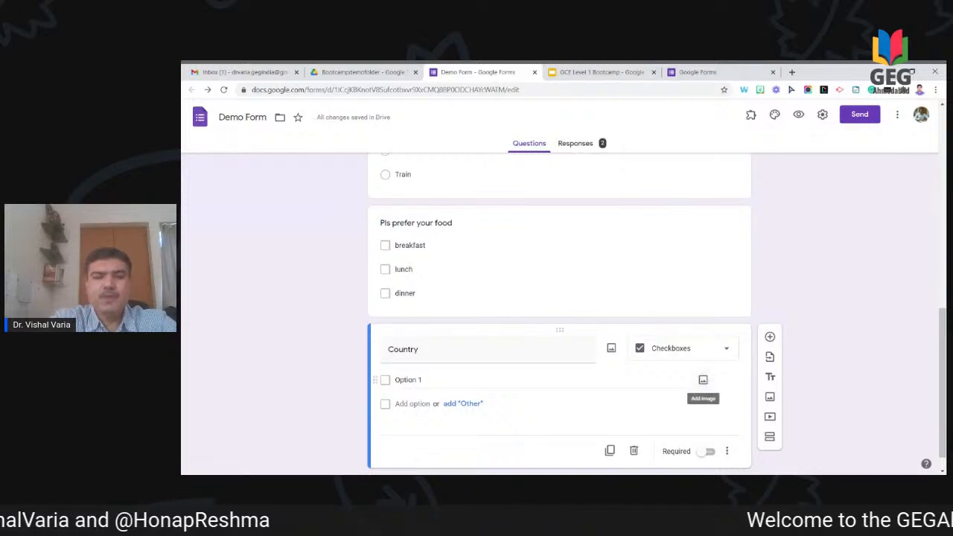
{"action": "left_click", "coordinate": [704, 382]}
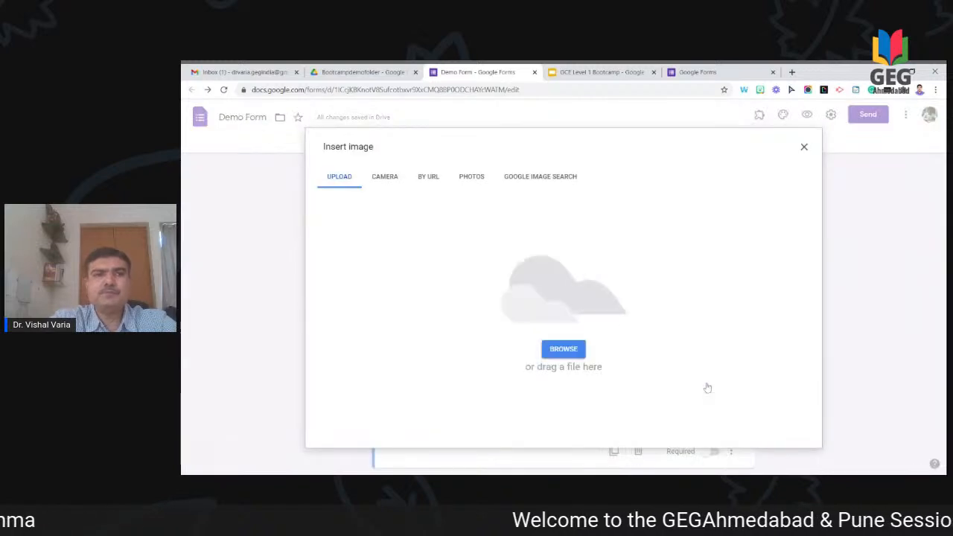
Step: Search web images for an India map and insert the outline map into Option 1
{"action": "left_click", "coordinate": [426, 185]}
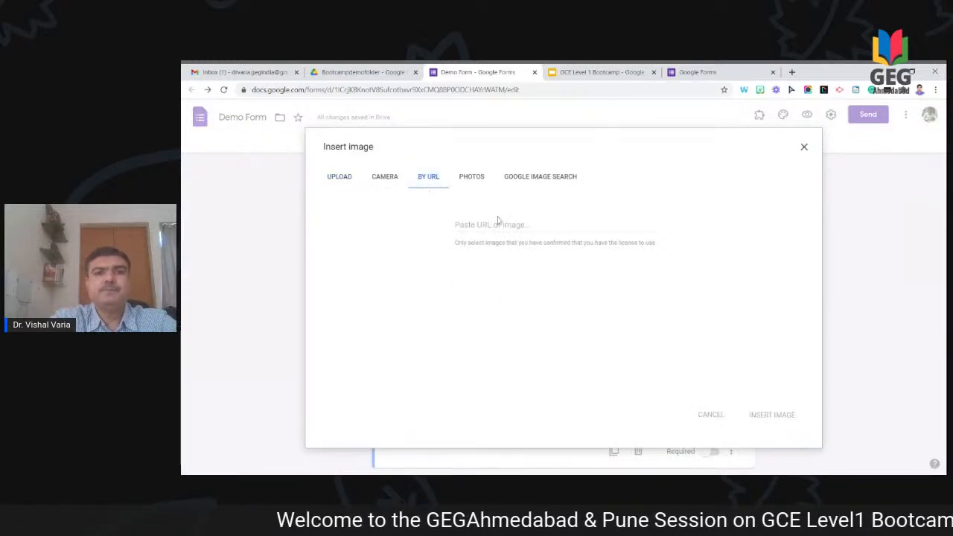
{"action": "left_click", "coordinate": [526, 182]}
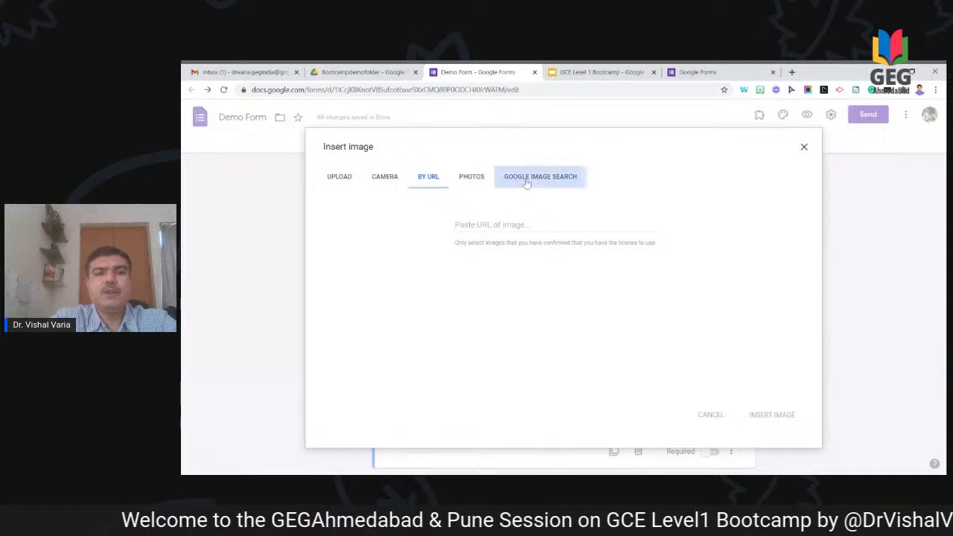
{"action": "type", "text": "India"}
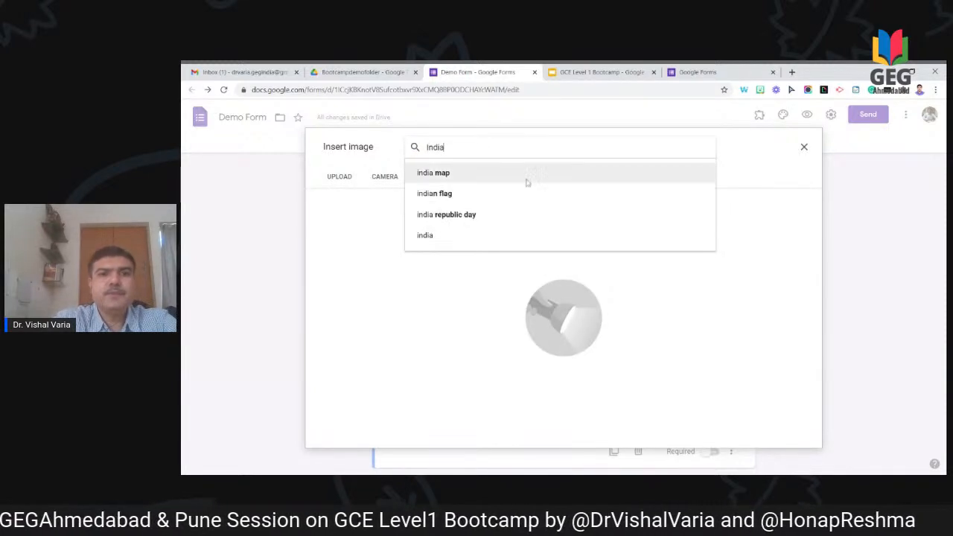
{"action": "left_click", "coordinate": [526, 178]}
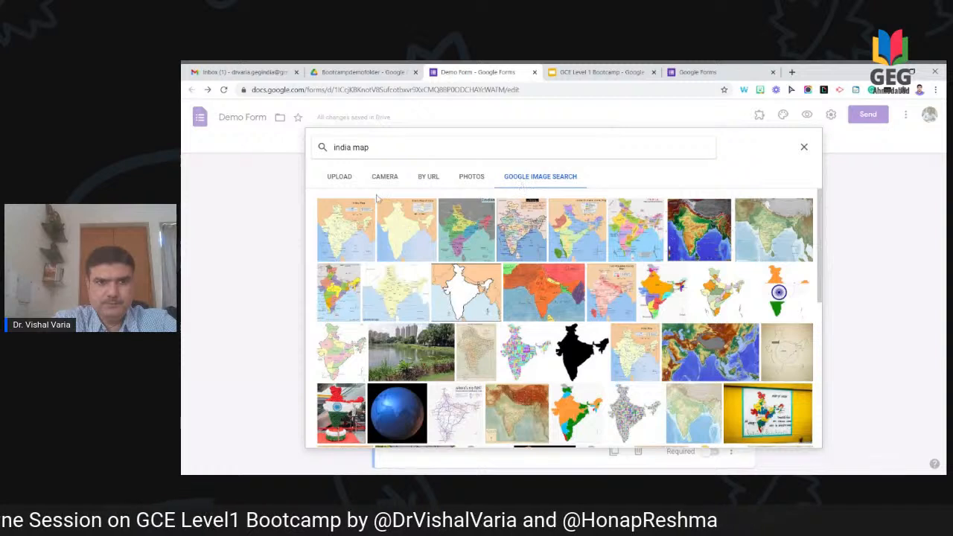
{"action": "left_click", "coordinate": [471, 295]}
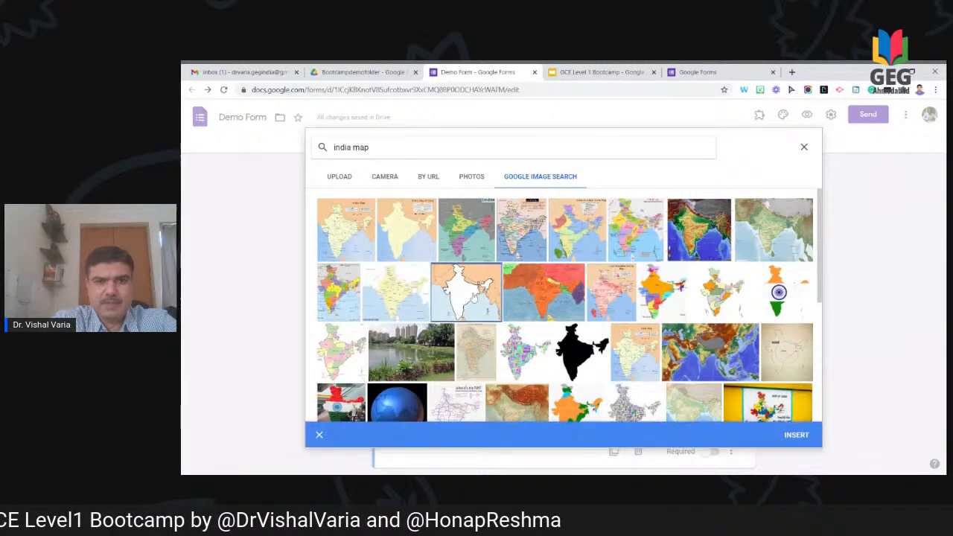
{"action": "left_click", "coordinate": [795, 436]}
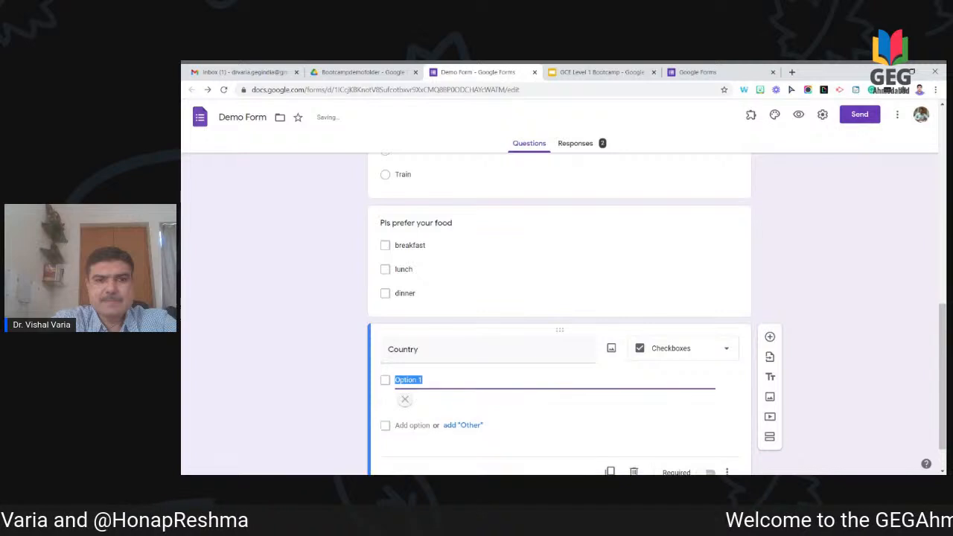
Step: Name Option 1 'India', switch Country to Multiple choice, and add a 'US' option
{"action": "type", "text": "India"}
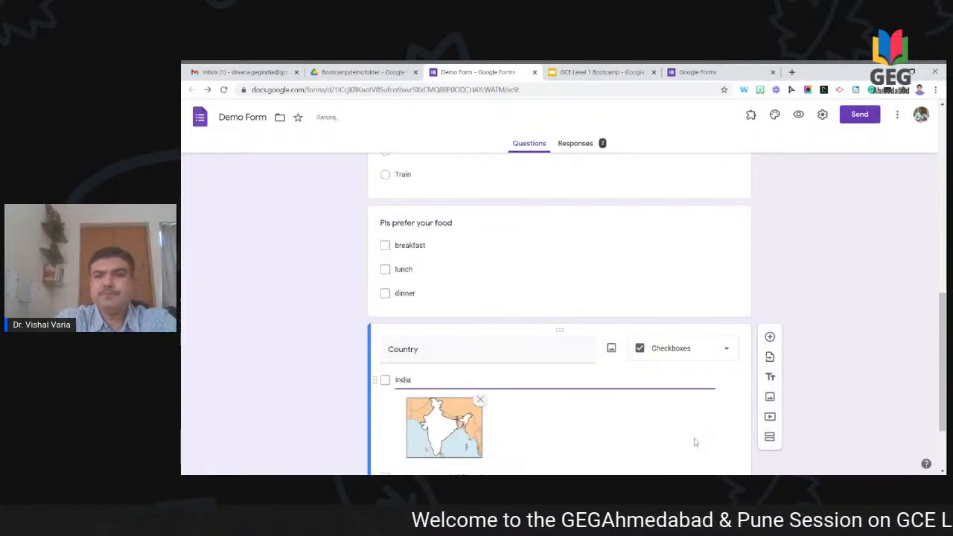
{"action": "scroll", "coordinate": [861, 356], "scroll_direction": "down", "scroll_amount": 2}
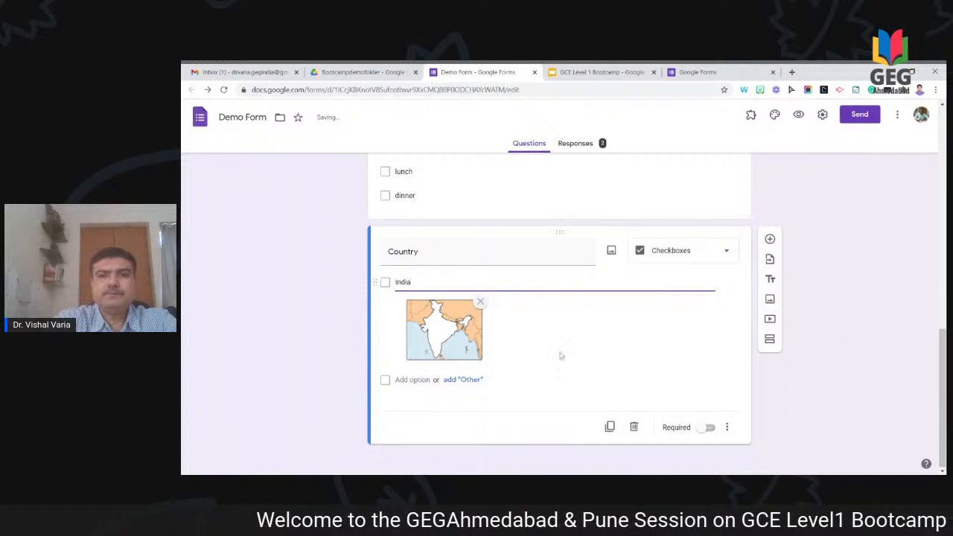
{"action": "left_click", "coordinate": [690, 255]}
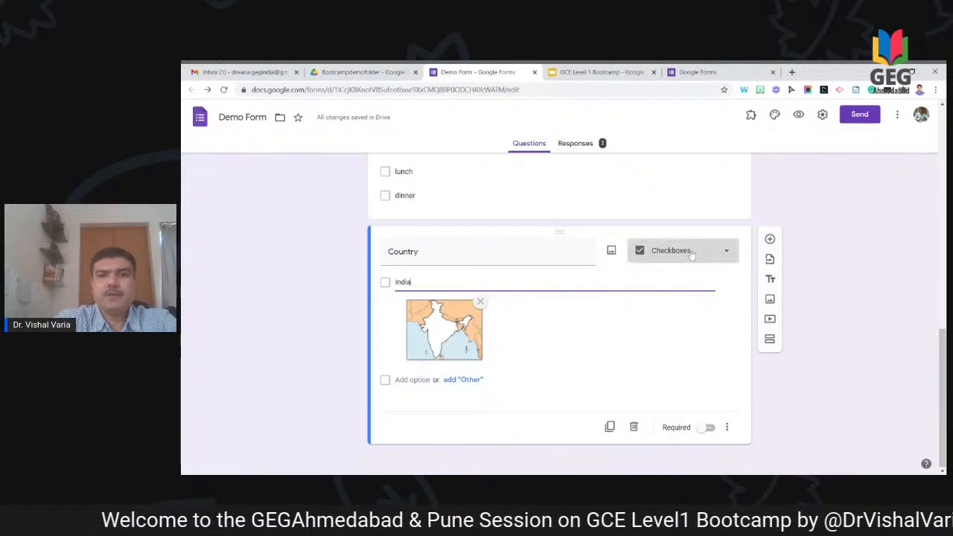
{"action": "left_click", "coordinate": [691, 239]}
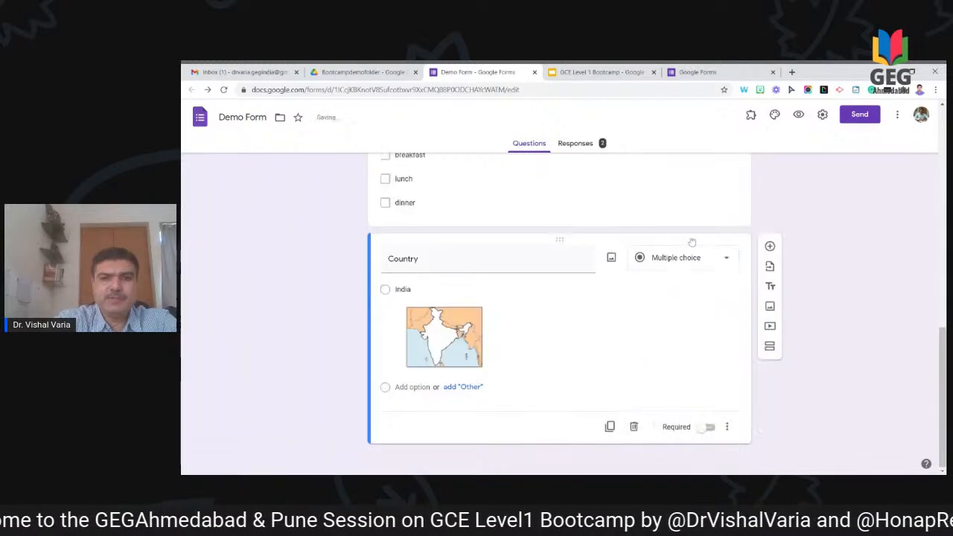
{"action": "left_click", "coordinate": [414, 387]}
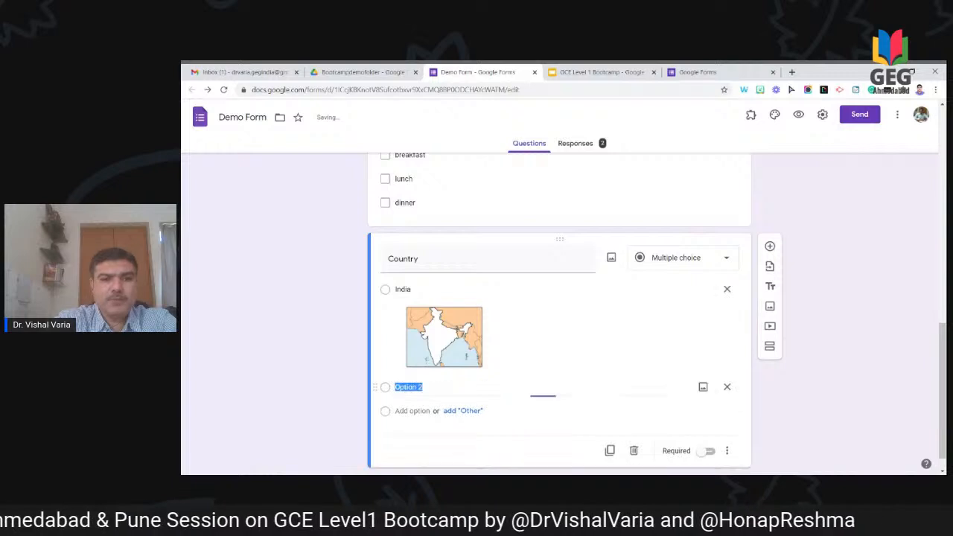
{"action": "type", "text": "US"}
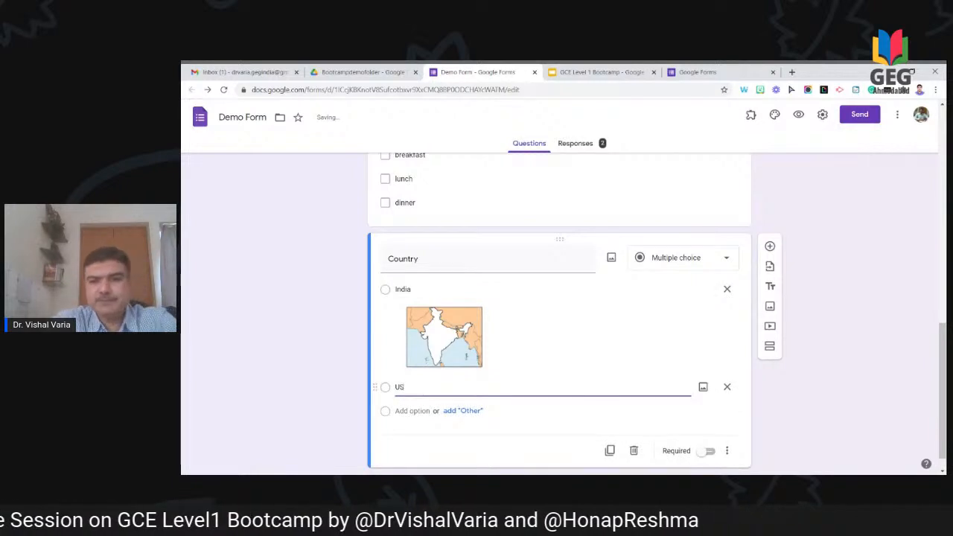
Step: Search web images for 'usa' and insert the grey USA map into the US option
{"action": "left_click", "coordinate": [703, 387]}
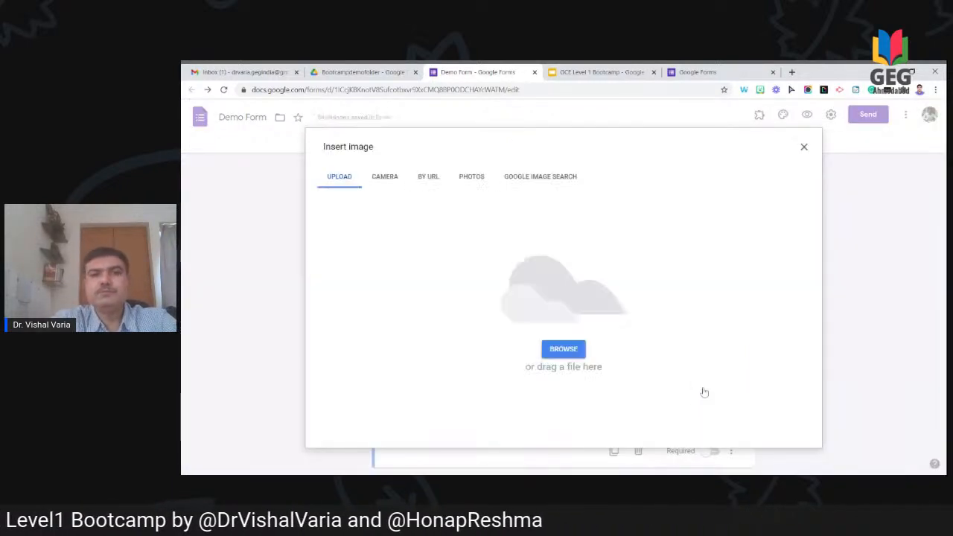
{"action": "left_click", "coordinate": [533, 179]}
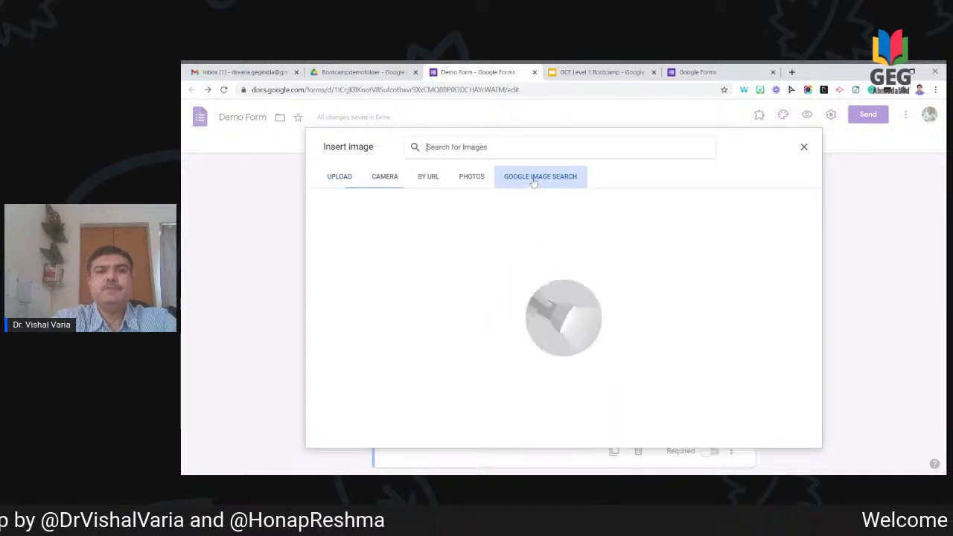
{"action": "type", "text": "us"}
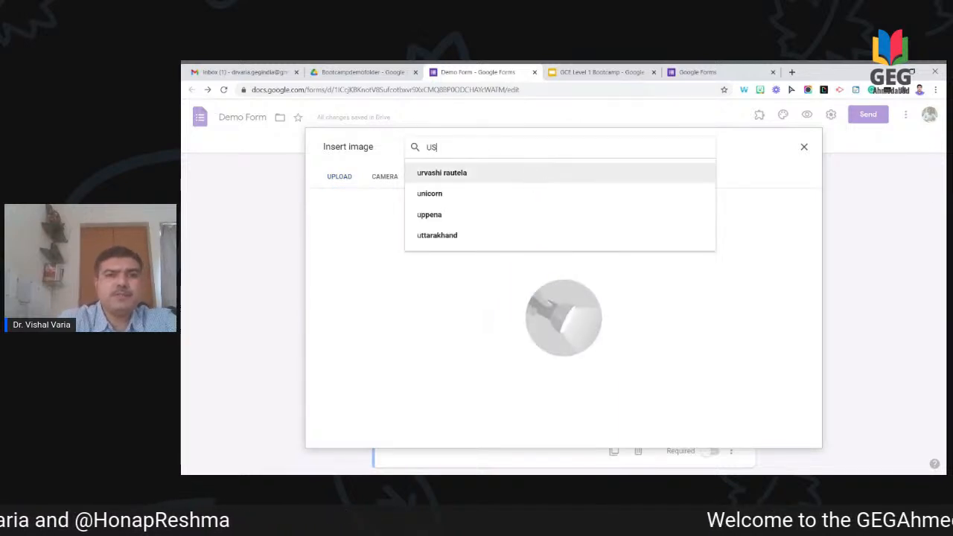
{"action": "type", "text": "a"}
{"action": "key", "text": "Return"}
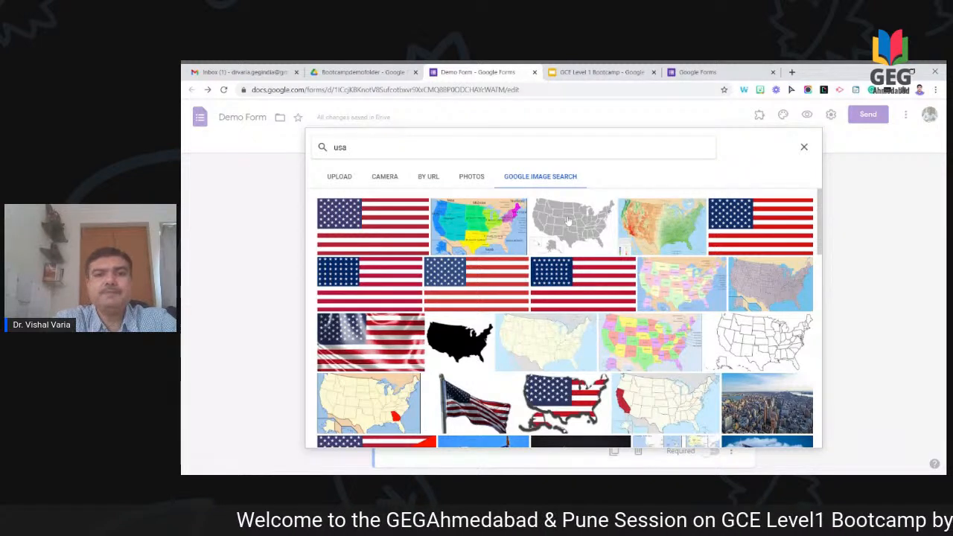
{"action": "left_click", "coordinate": [569, 220]}
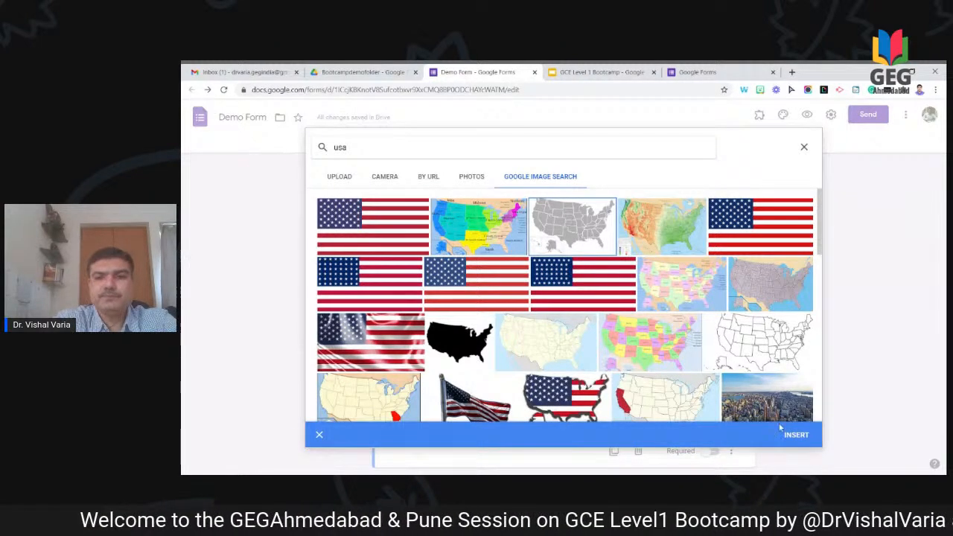
{"action": "left_click", "coordinate": [794, 439]}
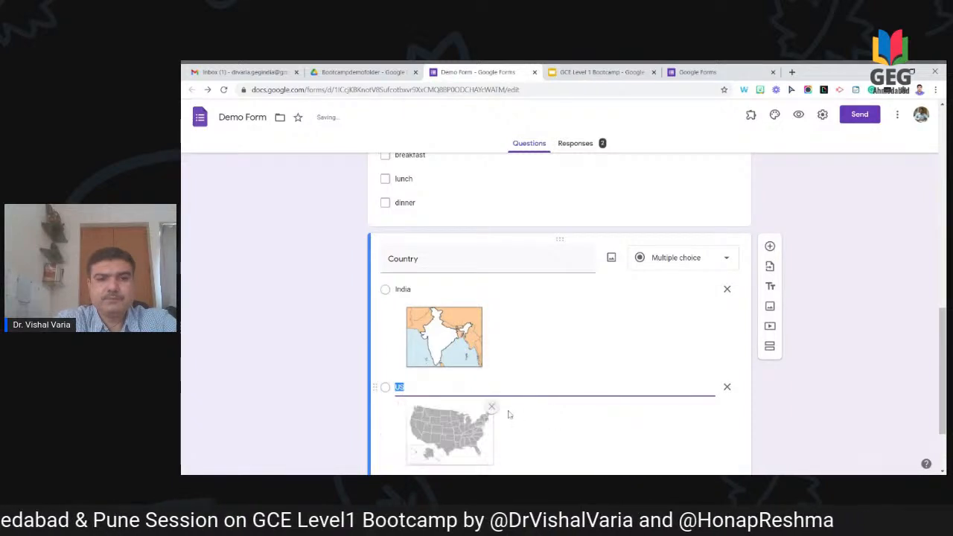
{"action": "scroll", "coordinate": [446, 405], "scroll_direction": "down", "scroll_amount": 2}
Step: Add a third Country choice named 'Malaysia'
{"action": "left_click", "coordinate": [414, 388]}
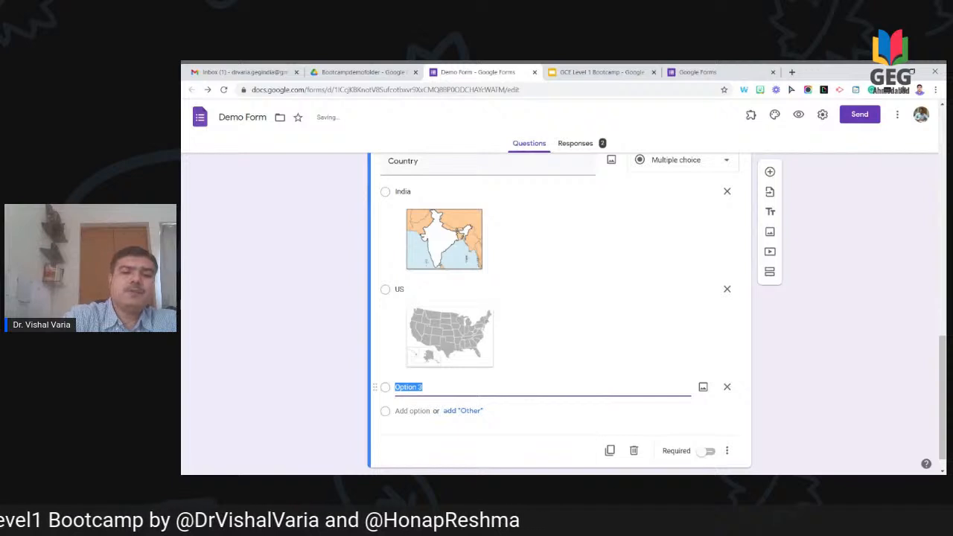
{"action": "type", "text": "Mala"}
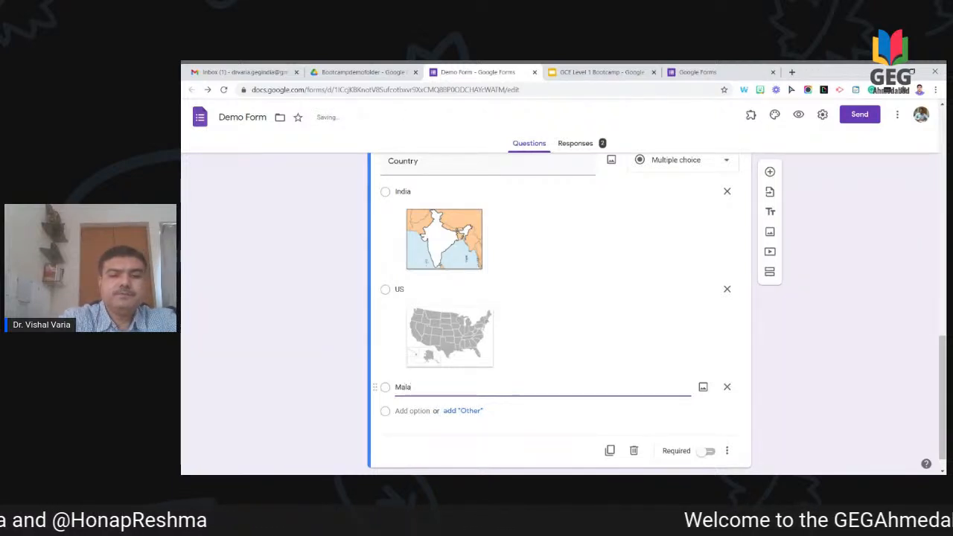
{"action": "type", "text": "y"}
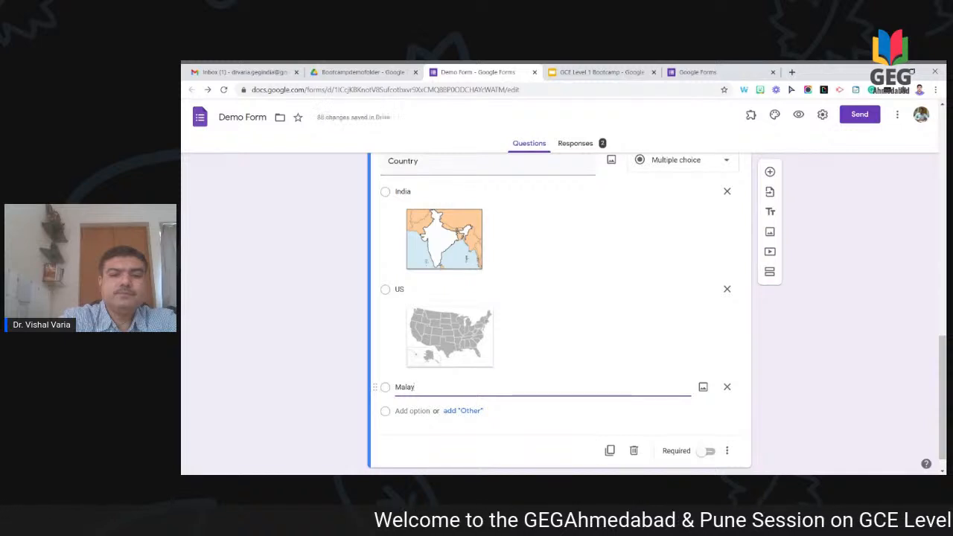
{"action": "type", "text": "sia"}
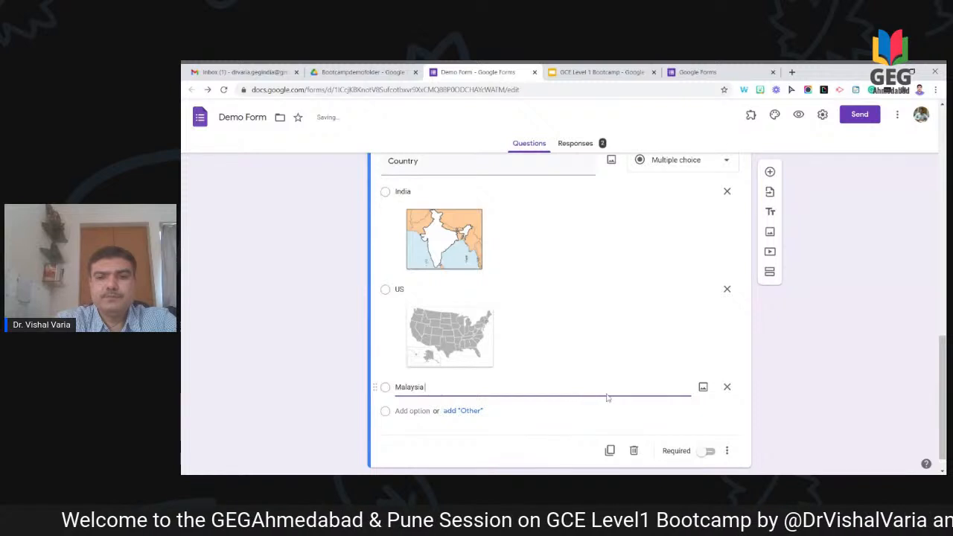
{"action": "left_click", "coordinate": [703, 388]}
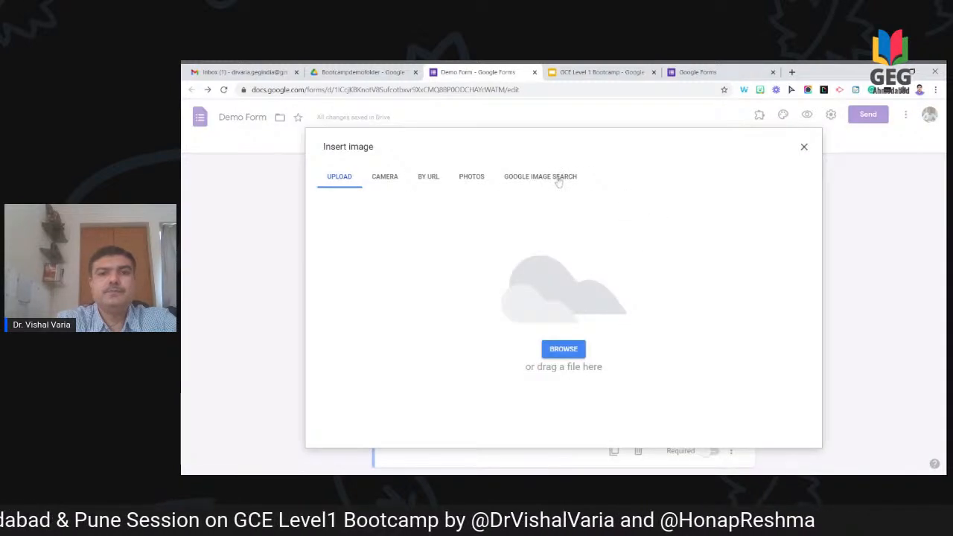
{"action": "left_click", "coordinate": [559, 179]}
Step: Search web images for 'malaysia map' and insert the grey Malaysia map under that choice
{"action": "type", "text": "Malay"}
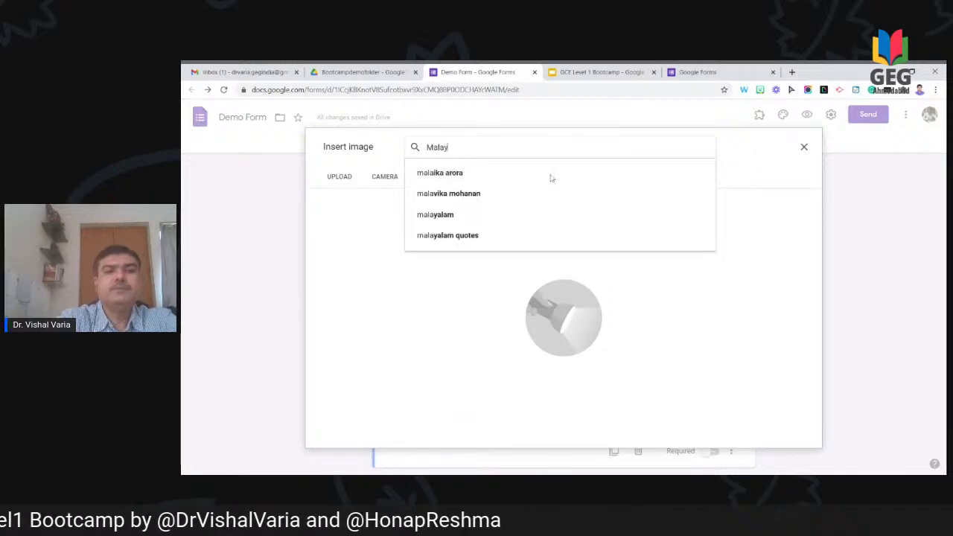
{"action": "key", "text": "BackSpace"}
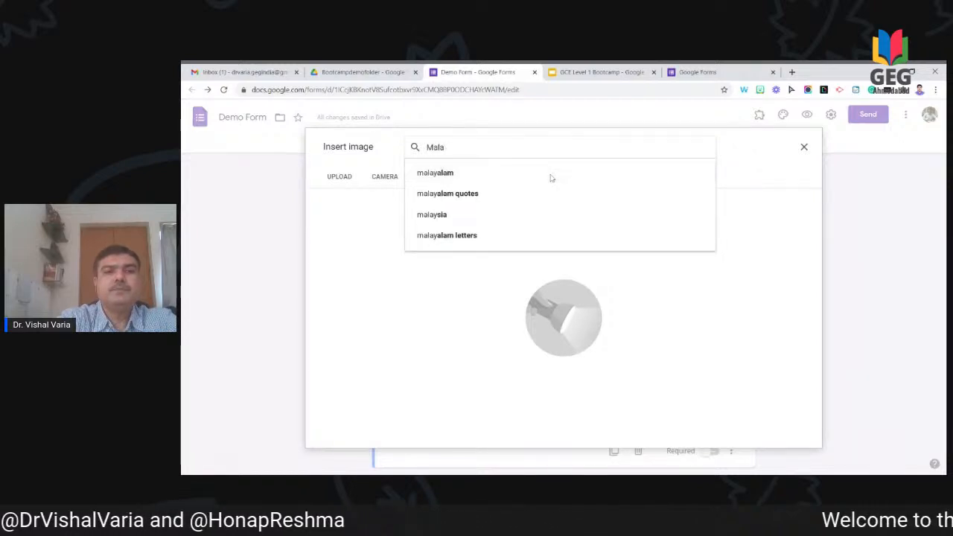
{"action": "type", "text": "siya"}
{"action": "key", "text": "BackSpace"}
{"action": "key", "text": "BackSpace"}
{"action": "key", "text": "BackSpace"}
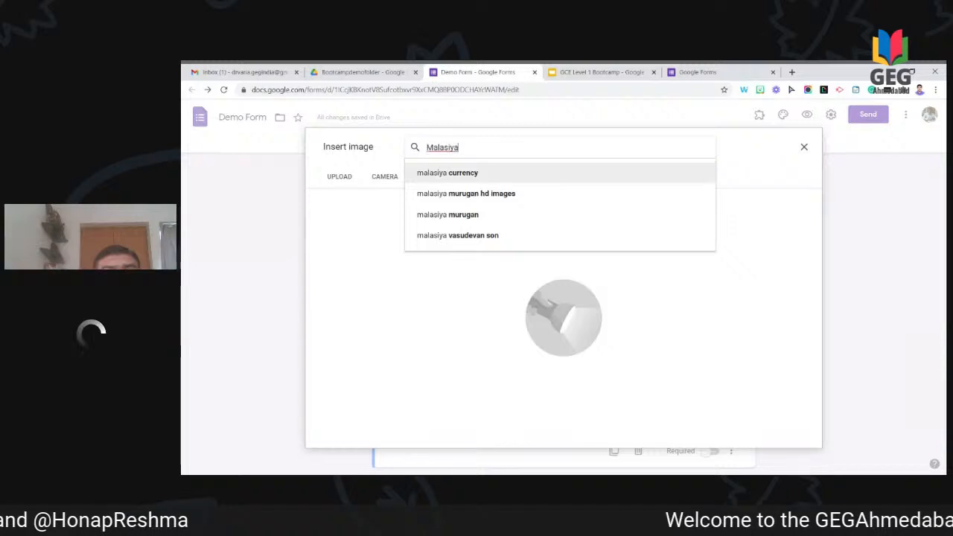
{"action": "type", "text": "iya"}
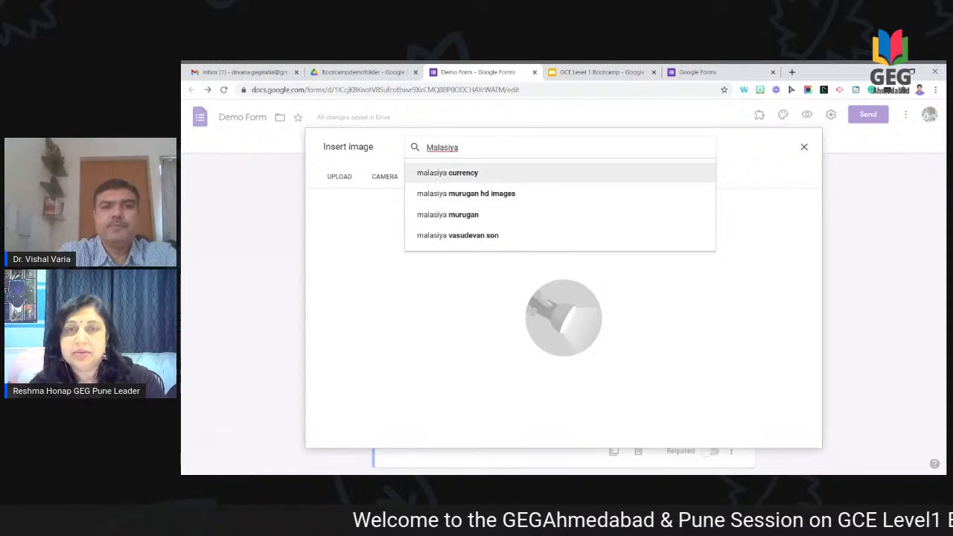
{"action": "key", "text": "BackSpace"}
{"action": "key", "text": "BackSpace"}
{"action": "key", "text": "BackSpace"}
{"action": "type", "text": "y"}
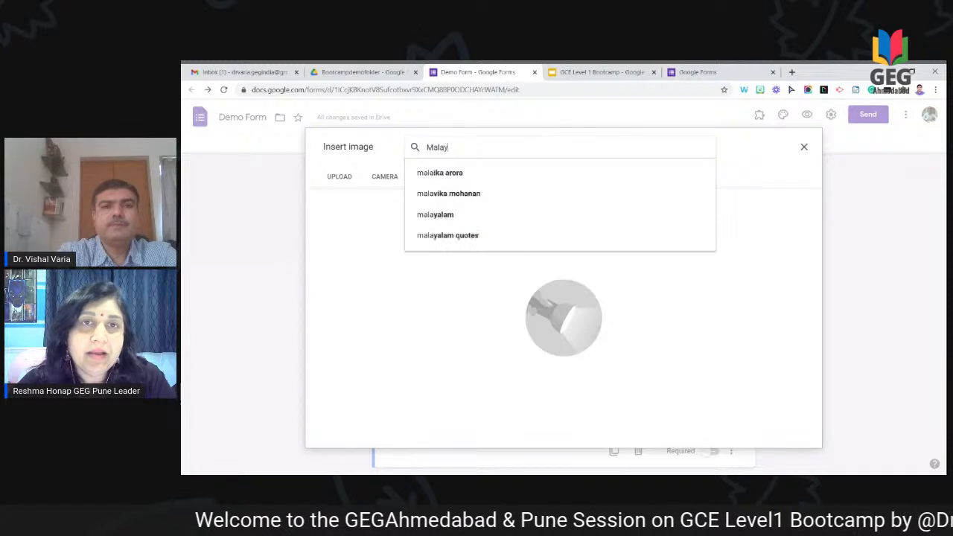
{"action": "type", "text": "sia"}
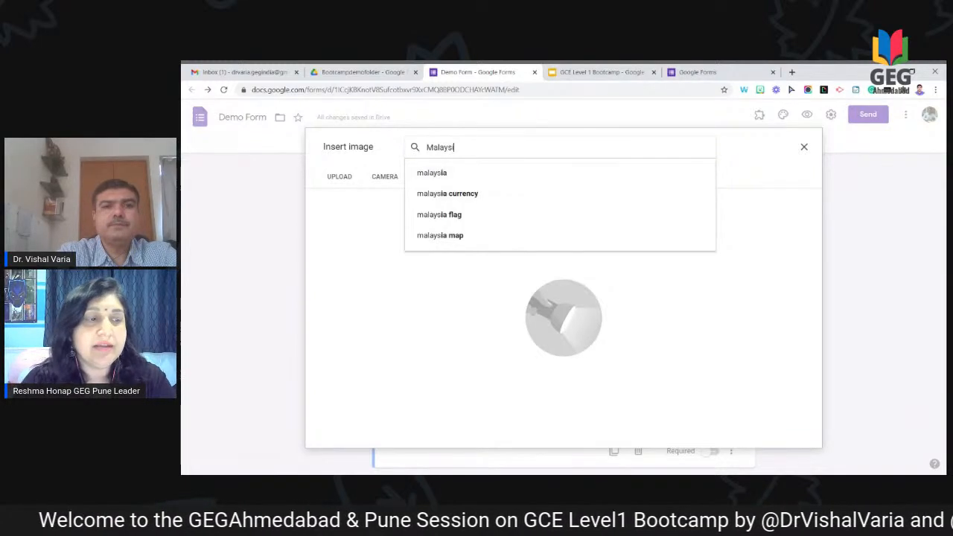
{"action": "left_click", "coordinate": [545, 179]}
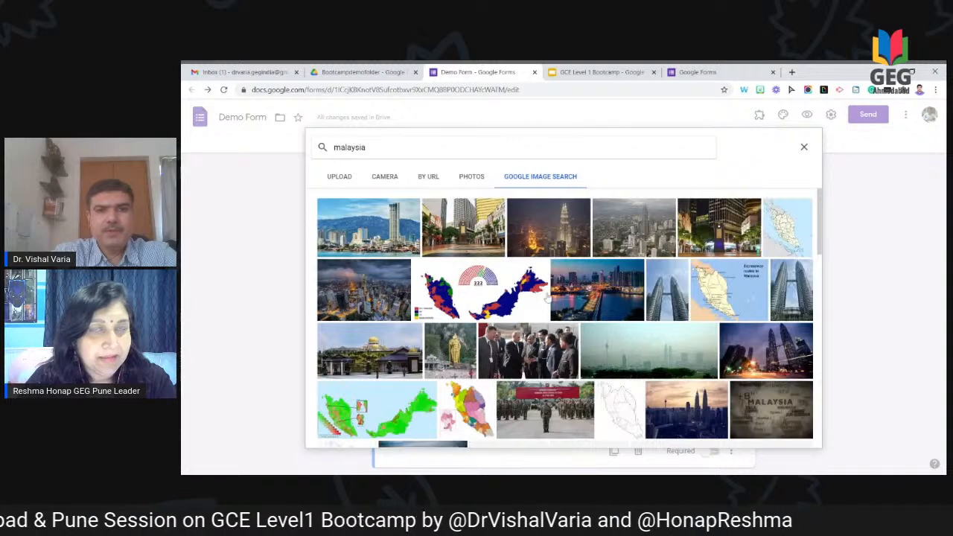
{"action": "left_click", "coordinate": [417, 147]}
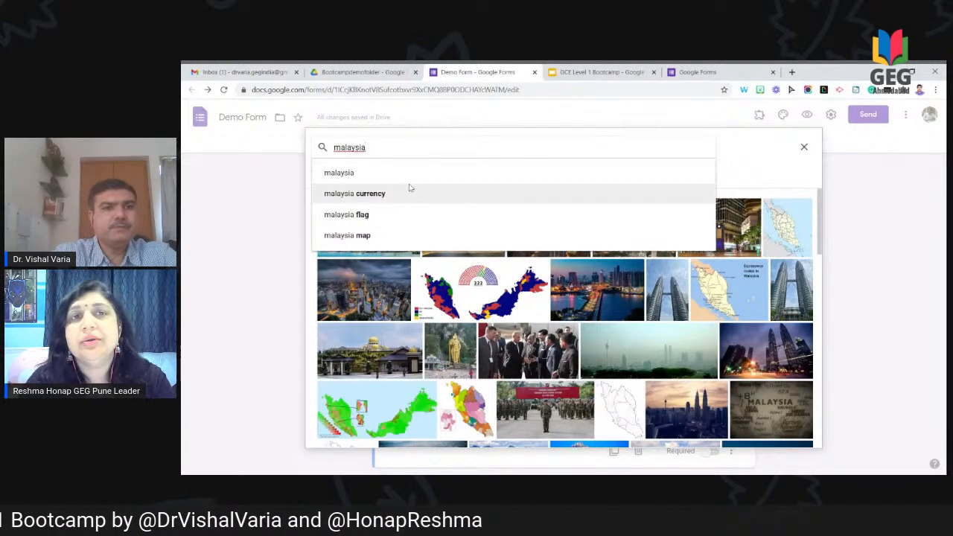
{"action": "left_click", "coordinate": [411, 236]}
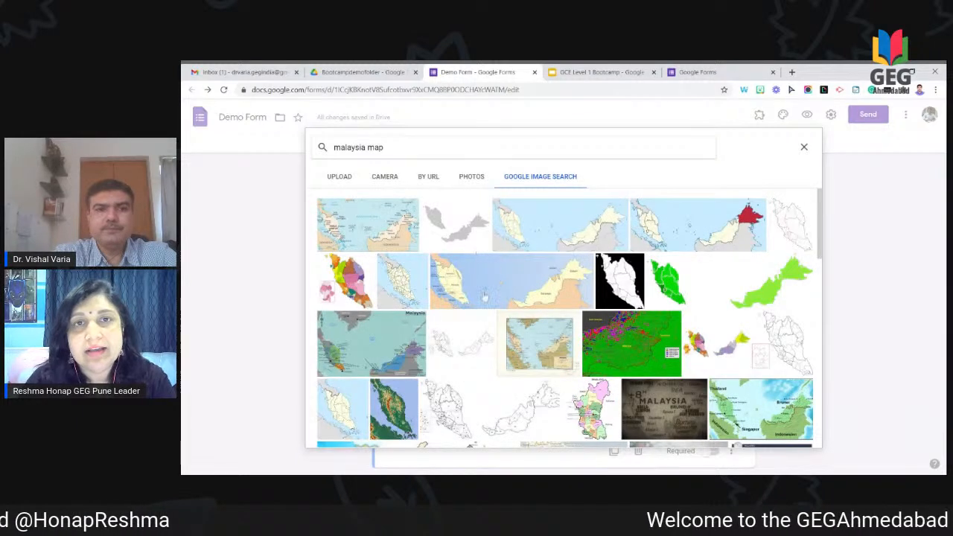
{"action": "left_click", "coordinate": [446, 243]}
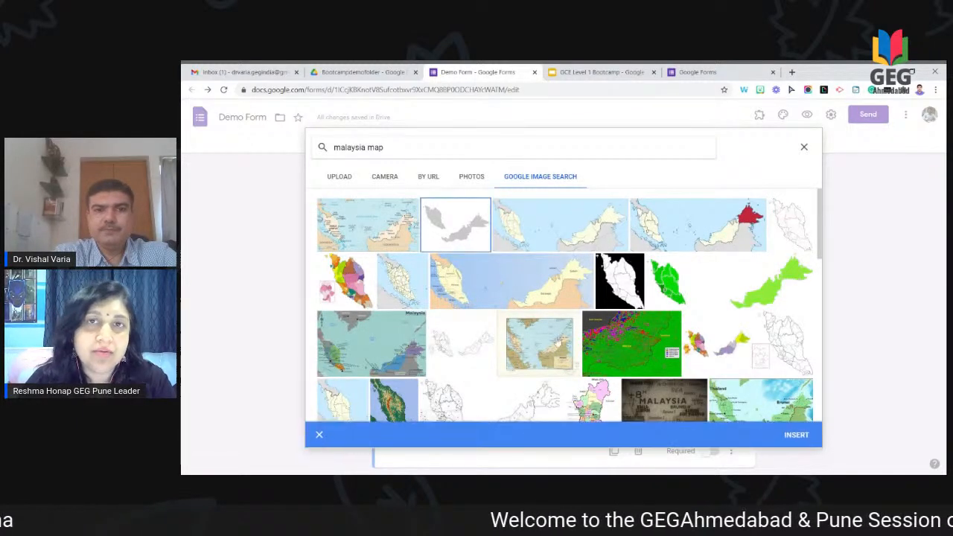
{"action": "left_click", "coordinate": [808, 438]}
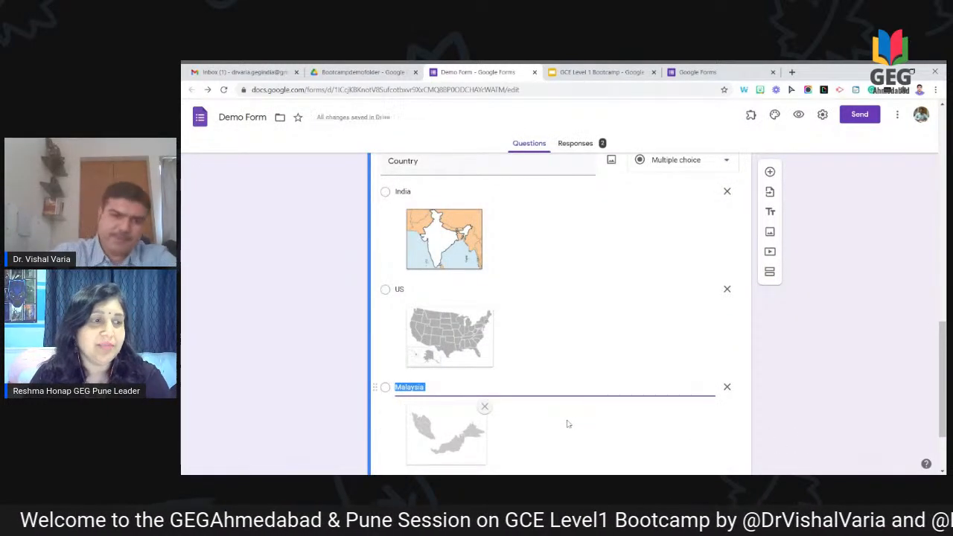
Step: Scroll up and down through the Demo Form's questions to review them
{"action": "scroll", "coordinate": [862, 306], "scroll_direction": "down", "scroll_amount": 2}
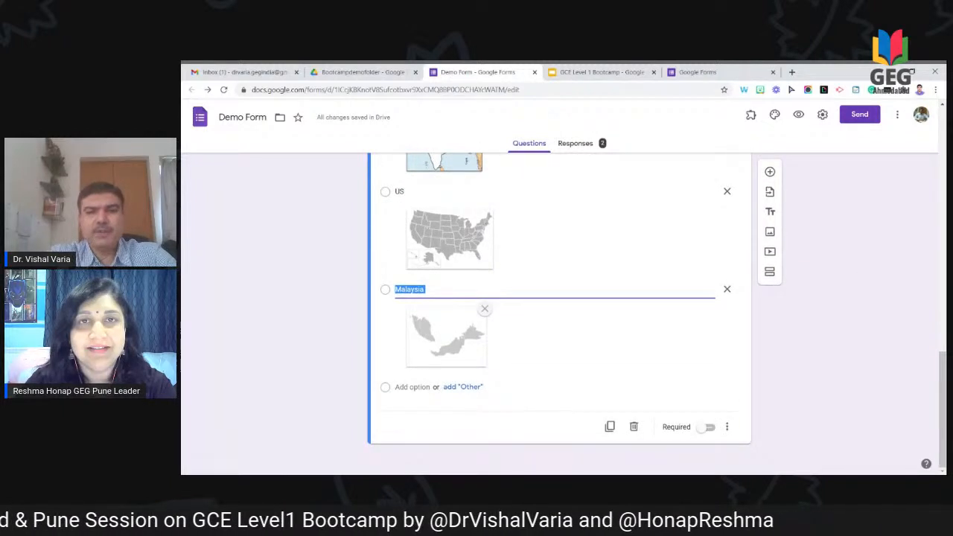
{"action": "scroll", "coordinate": [559, 313], "scroll_direction": "up", "scroll_amount": 2}
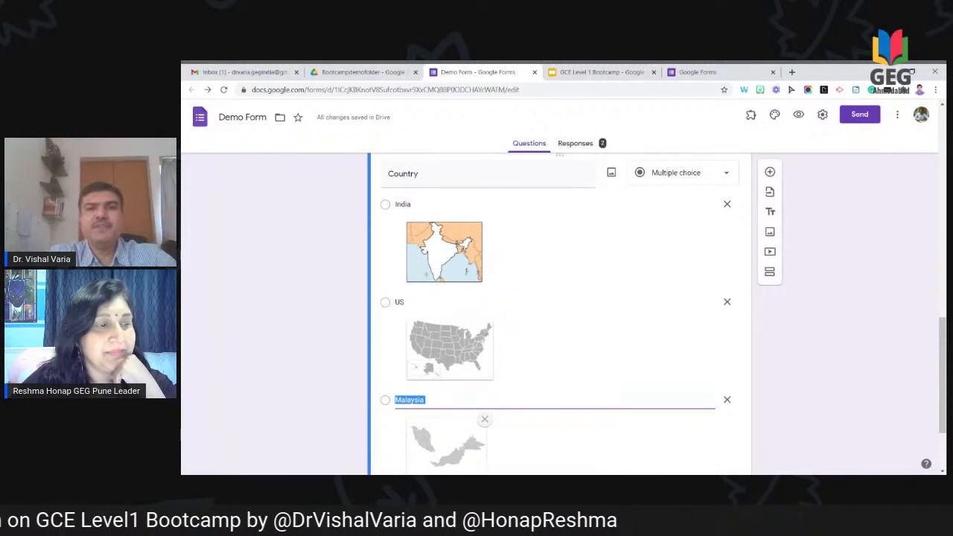
{"action": "scroll", "coordinate": [558, 312], "scroll_direction": "down", "scroll_amount": 2}
{"action": "scroll", "coordinate": [559, 312], "scroll_direction": "up", "scroll_amount": 2}
{"action": "scroll", "coordinate": [558, 313], "scroll_direction": "down", "scroll_amount": 1}
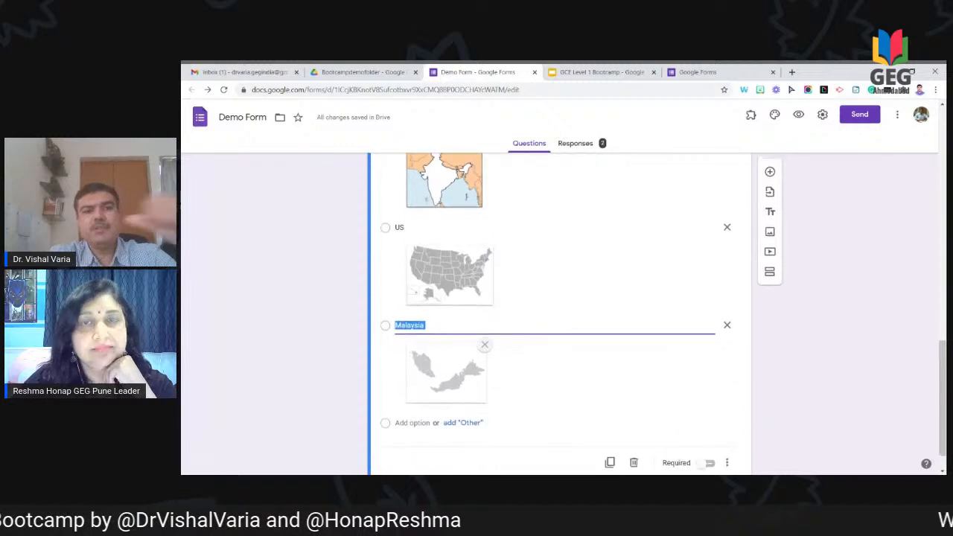
{"action": "scroll", "coordinate": [558, 312], "scroll_direction": "up", "scroll_amount": 2}
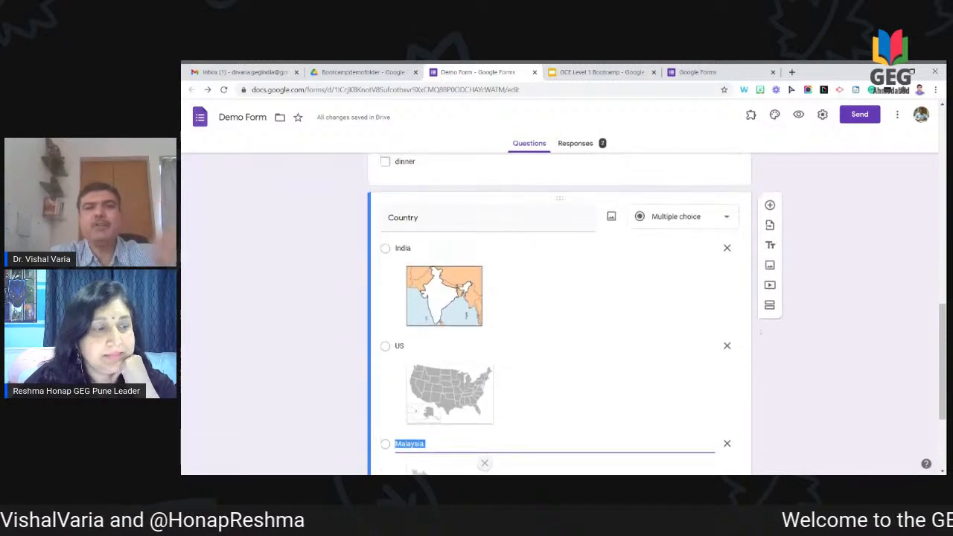
{"action": "scroll", "coordinate": [558, 312], "scroll_direction": "down", "scroll_amount": 1}
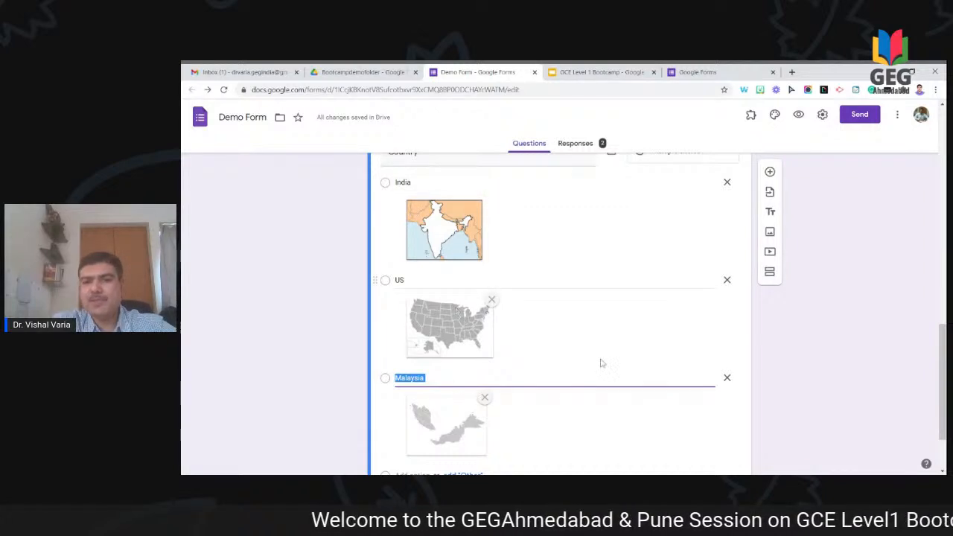
{"action": "scroll", "coordinate": [844, 334], "scroll_direction": "down", "scroll_amount": 1}
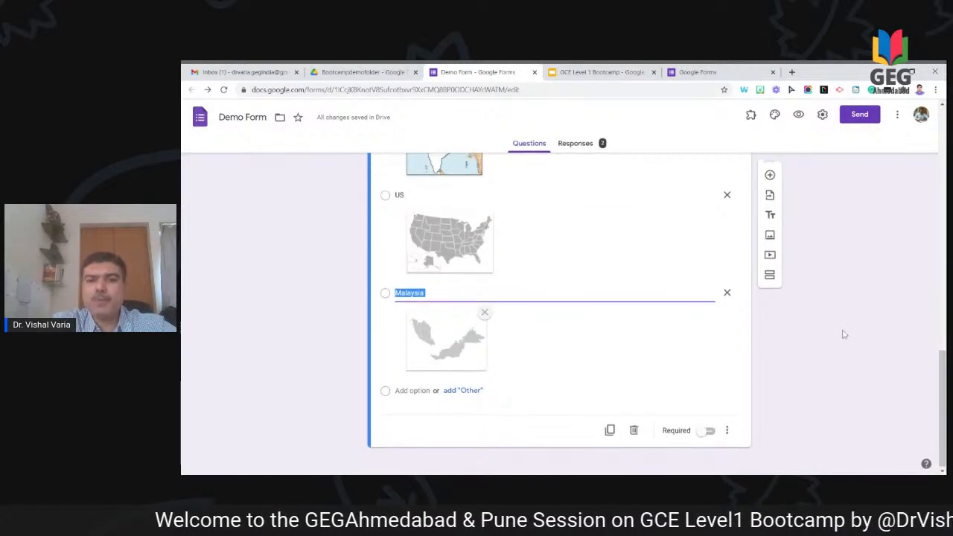
{"action": "scroll", "coordinate": [845, 334], "scroll_direction": "up", "scroll_amount": 1}
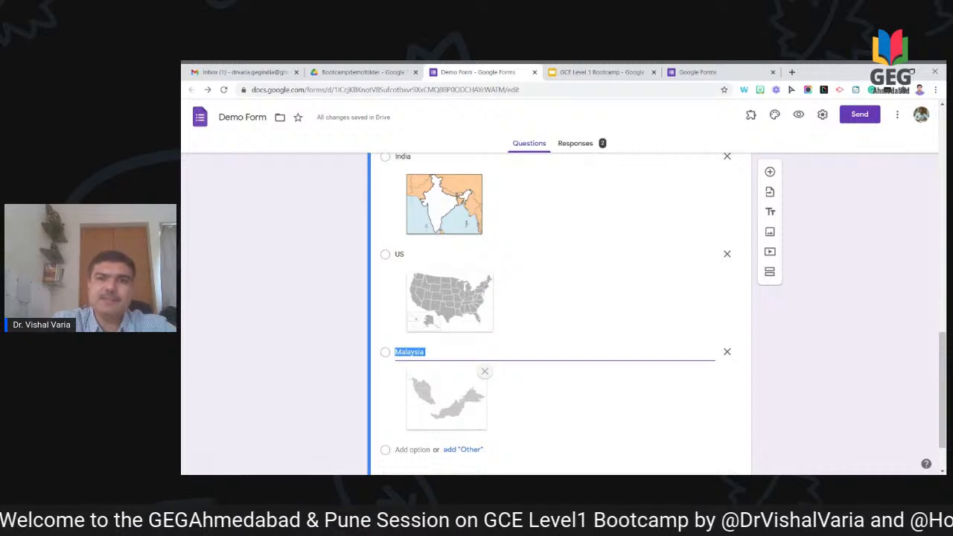
{"action": "scroll", "coordinate": [844, 334], "scroll_direction": "up", "scroll_amount": 1}
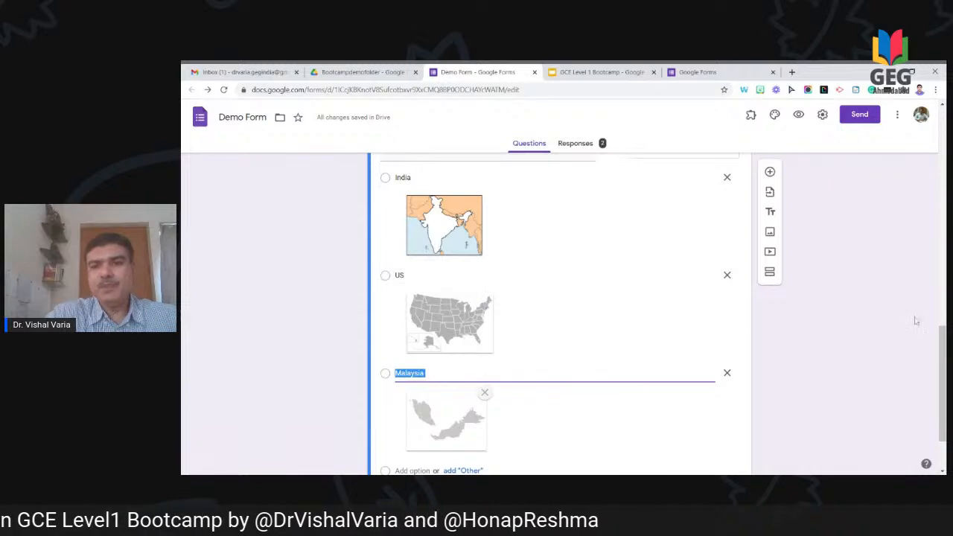
{"action": "scroll", "coordinate": [897, 332], "scroll_direction": "down", "scroll_amount": 1}
{"action": "scroll", "coordinate": [897, 332], "scroll_direction": "up", "scroll_amount": 3}
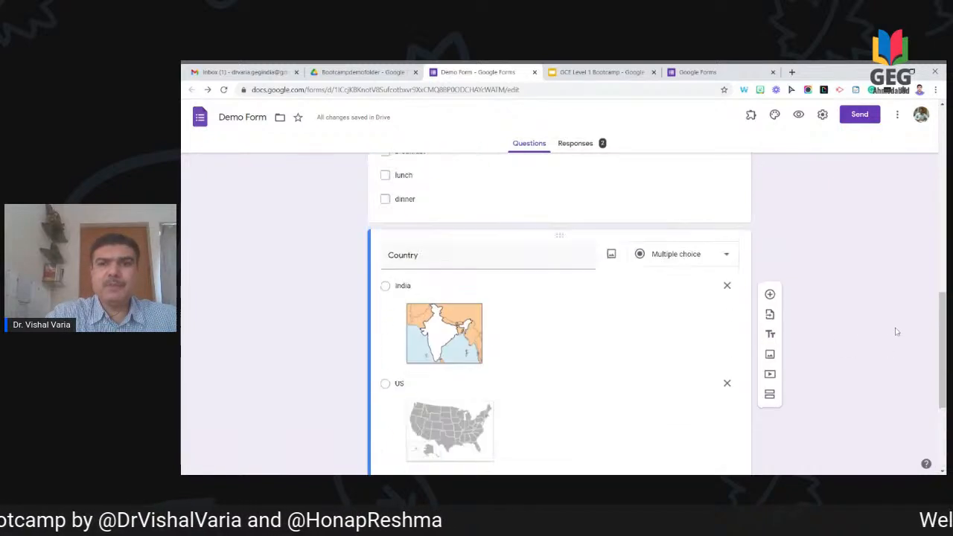
{"action": "scroll", "coordinate": [890, 297], "scroll_direction": "up", "scroll_amount": 2}
{"action": "scroll", "coordinate": [883, 273], "scroll_direction": "down", "scroll_amount": 3}
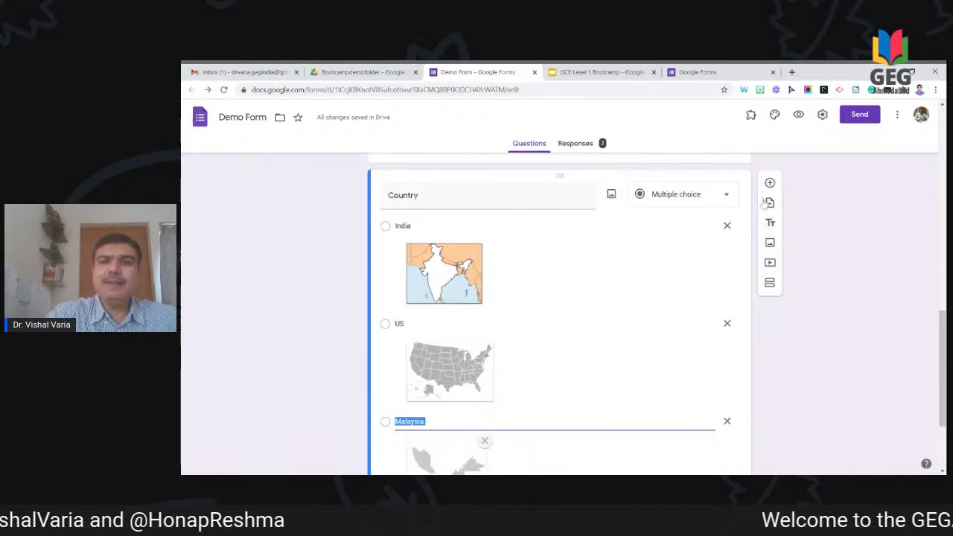
Step: Keep the Country question as multiple choice with its India, US and Malaysia map options
{"action": "left_click", "coordinate": [714, 194]}
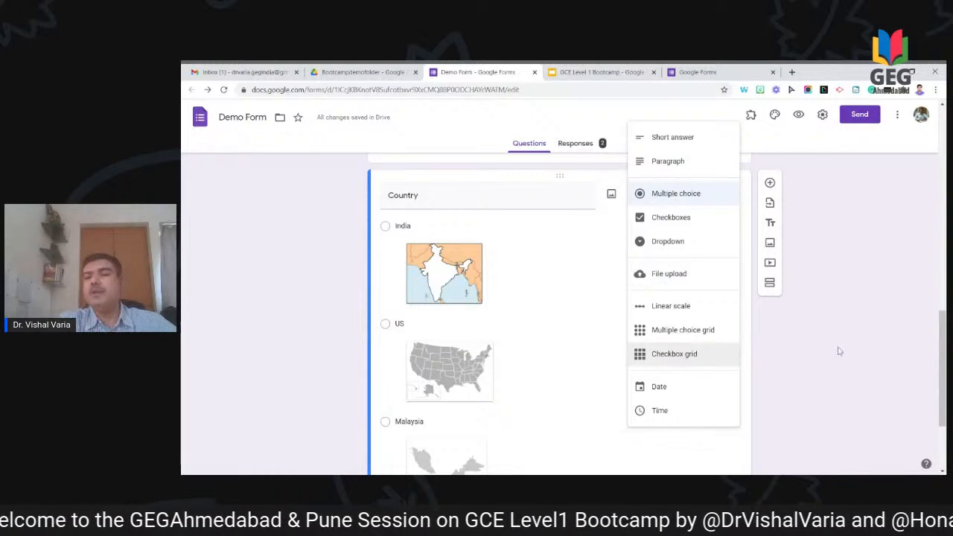
{"action": "left_click", "coordinate": [914, 337]}
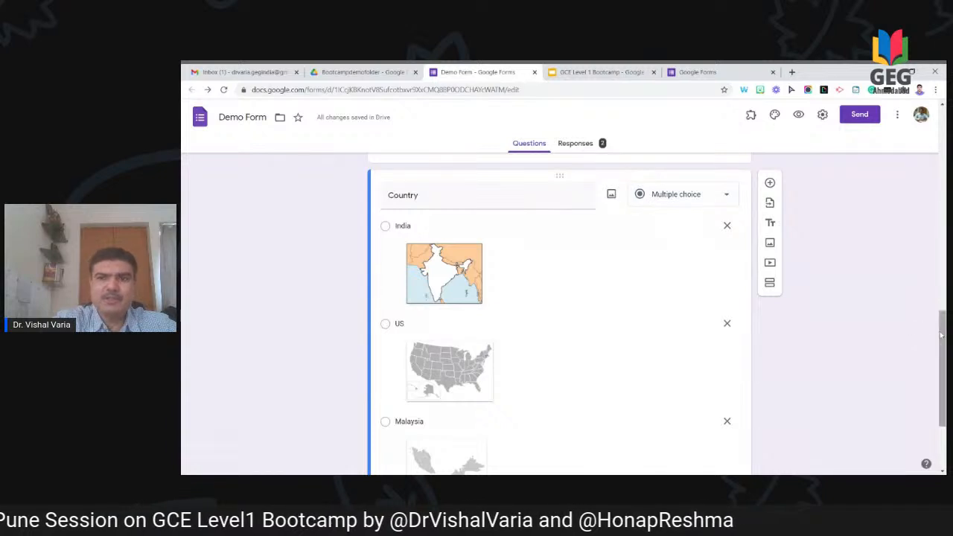
{"action": "left_click_drag", "start_coordinate": [944, 337], "coordinate": [930, 139]}
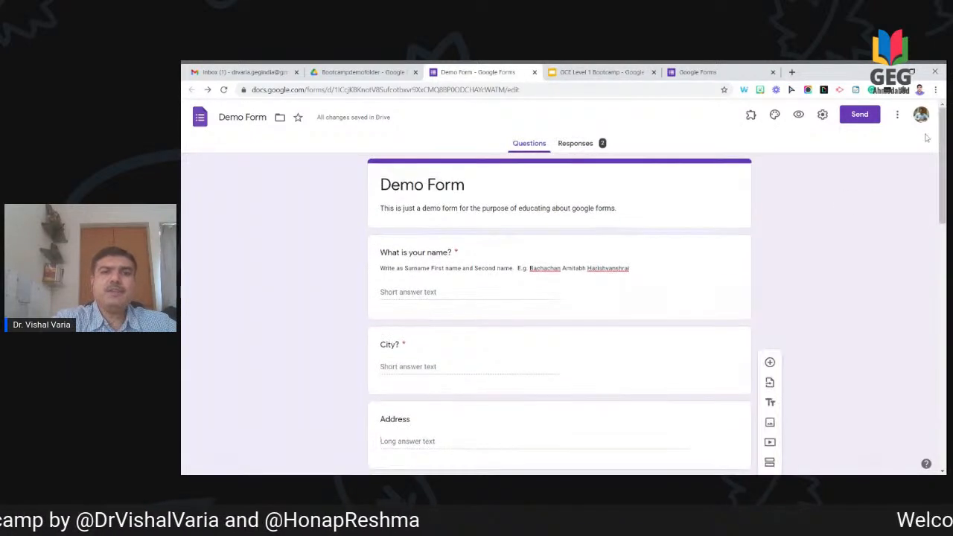
Step: Open the Send form dialog for Demo Form, with the subject pre-filled as 'Demo Form'
{"action": "scroll", "coordinate": [846, 220], "scroll_direction": "down", "scroll_amount": 7}
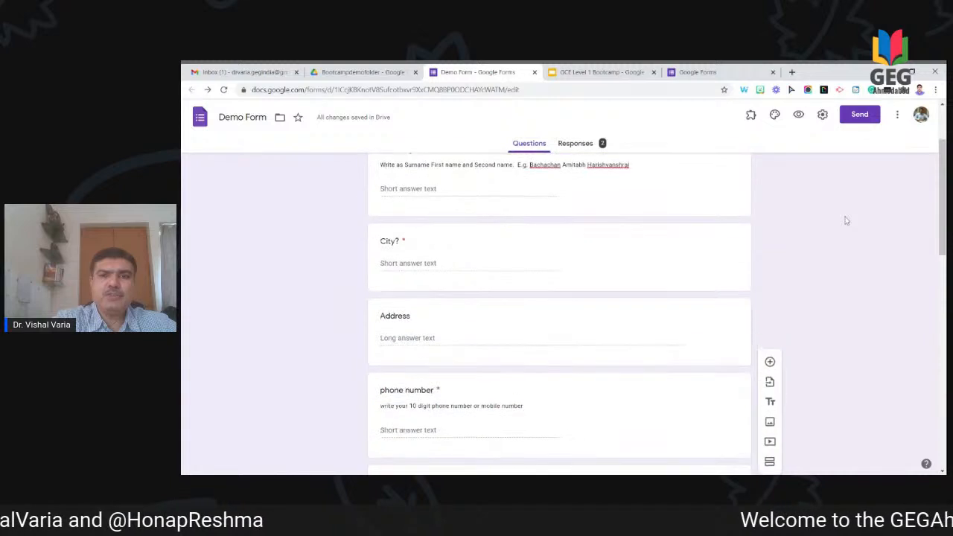
{"action": "scroll", "coordinate": [846, 221], "scroll_direction": "down", "scroll_amount": 1}
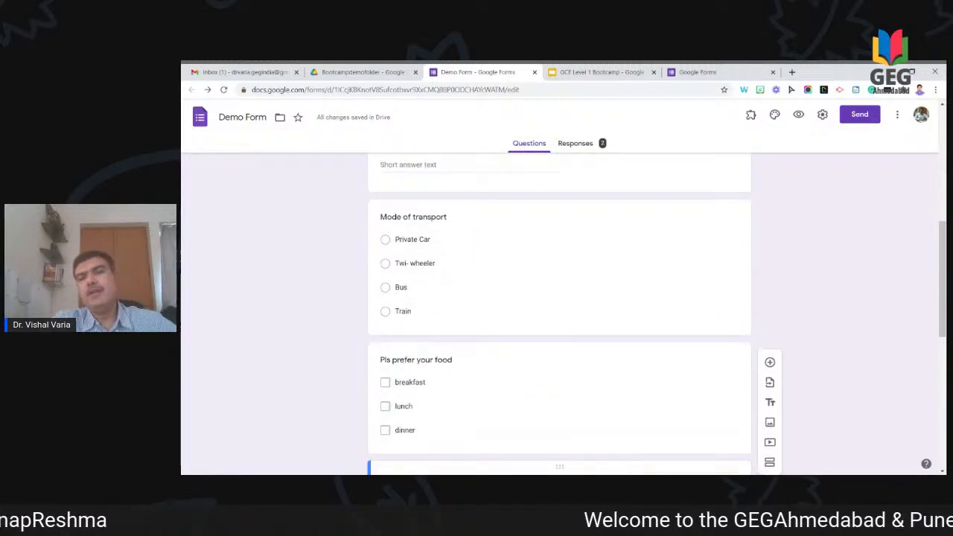
{"action": "scroll", "coordinate": [869, 171], "scroll_direction": "up", "scroll_amount": 3}
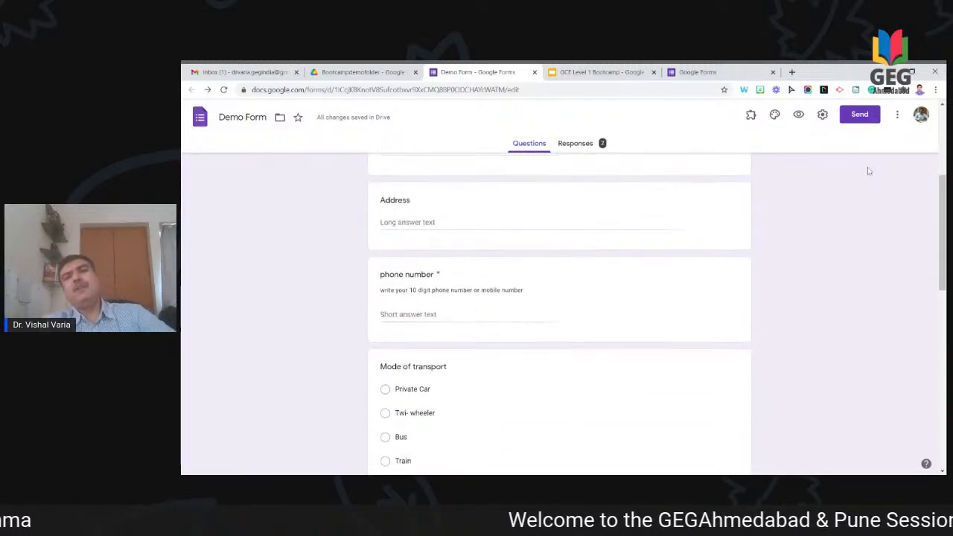
{"action": "left_click", "coordinate": [862, 116]}
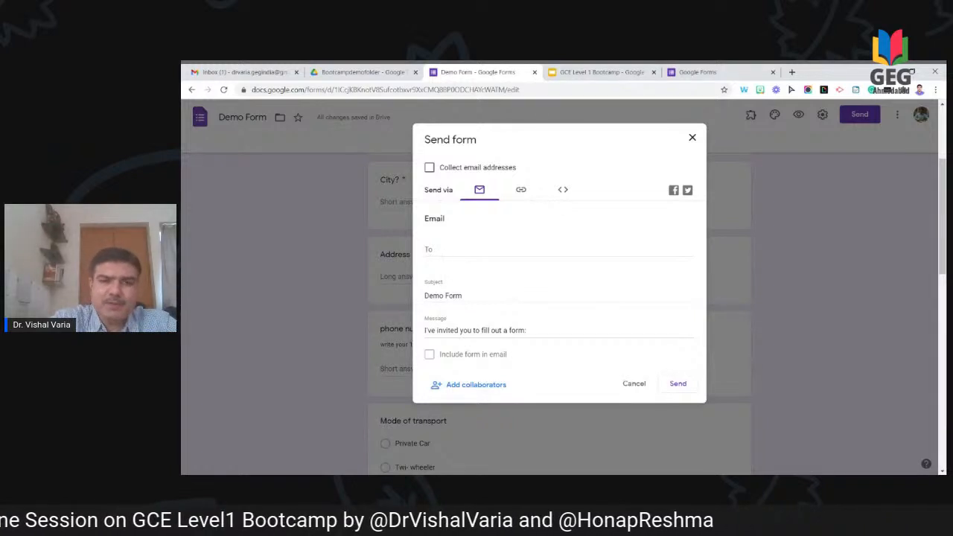
Step: Copy the Demo Form's shortened share link and cancel the Send form dialog
{"action": "left_click", "coordinate": [521, 191]}
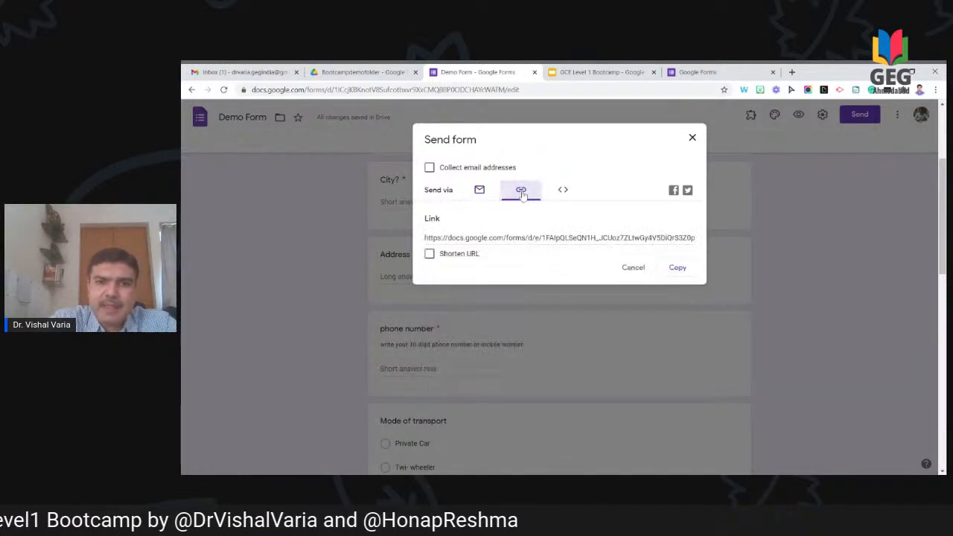
{"action": "left_click", "coordinate": [430, 254]}
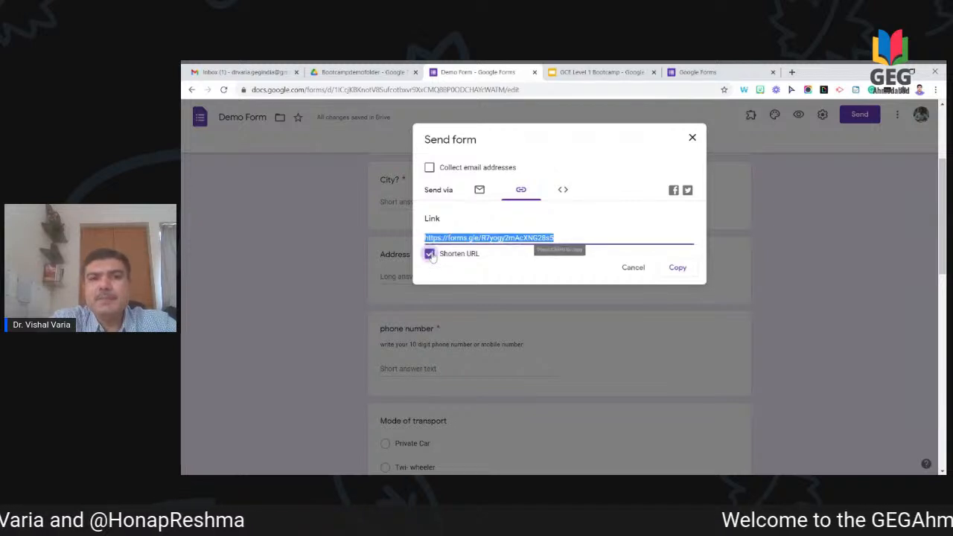
{"action": "left_click", "coordinate": [677, 269]}
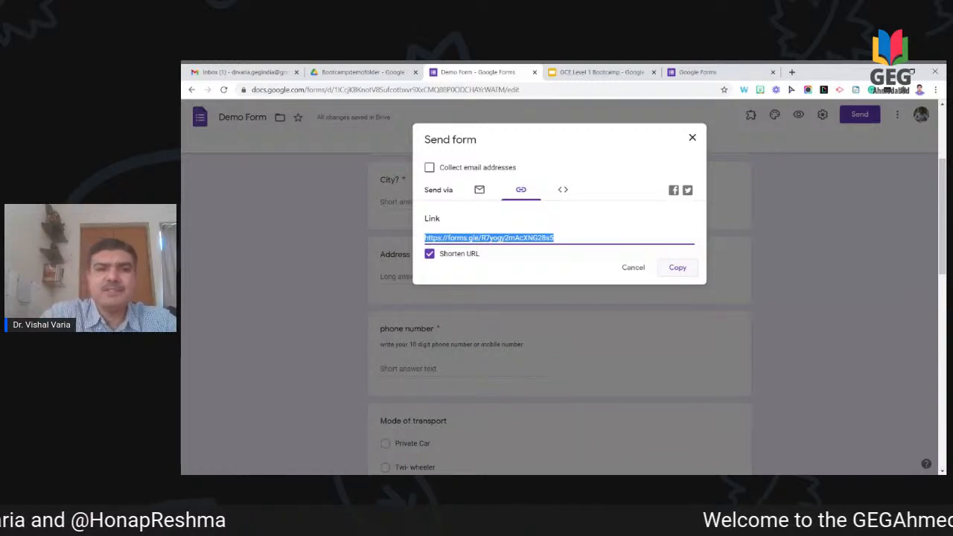
{"action": "left_click", "coordinate": [633, 270]}
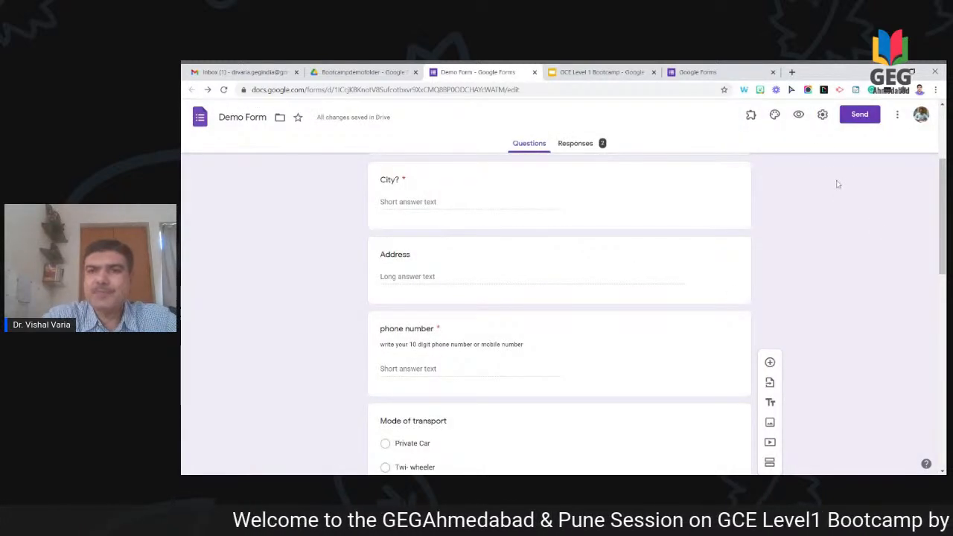
{"action": "left_click", "coordinate": [823, 115]}
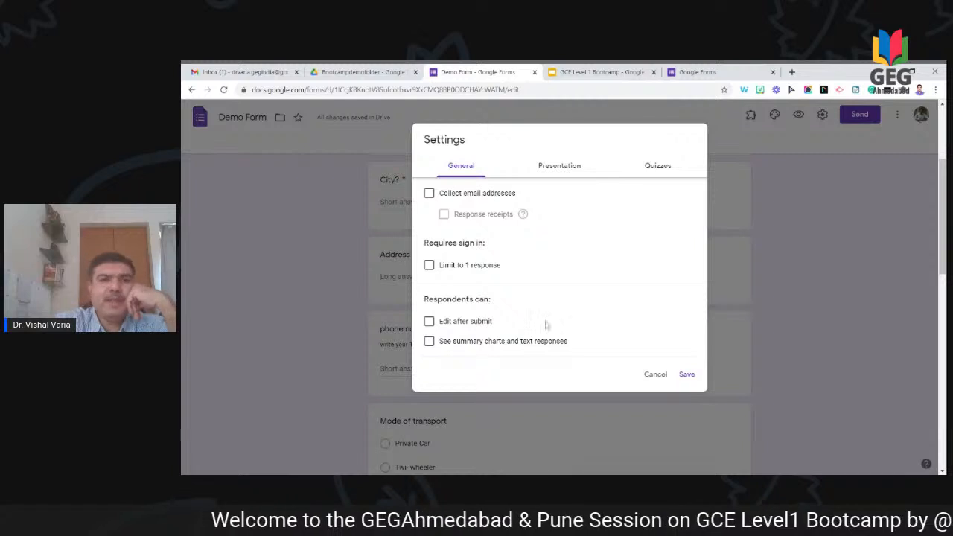
Step: Turn on Collect email addresses in General settings and save, adding a required Email address field
{"action": "left_click", "coordinate": [430, 196]}
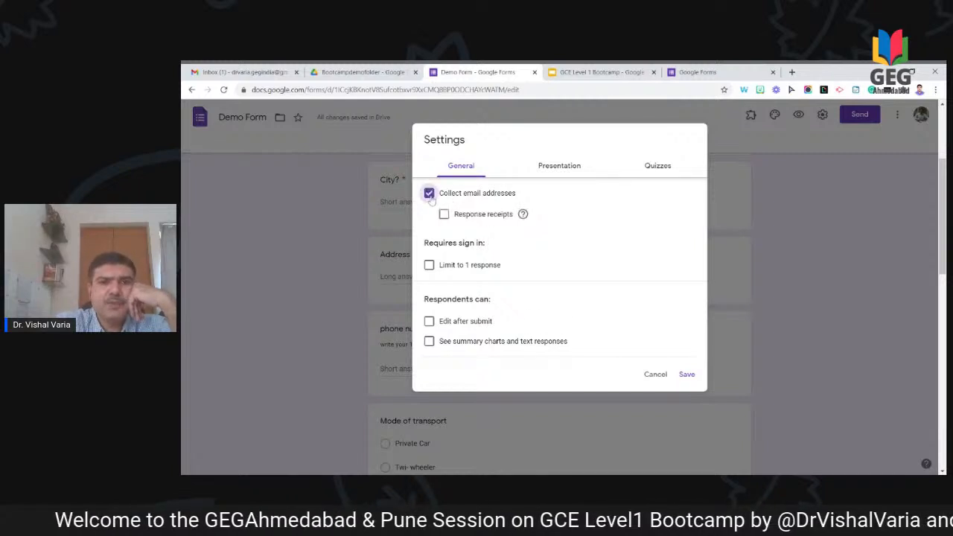
{"action": "left_click", "coordinate": [685, 375]}
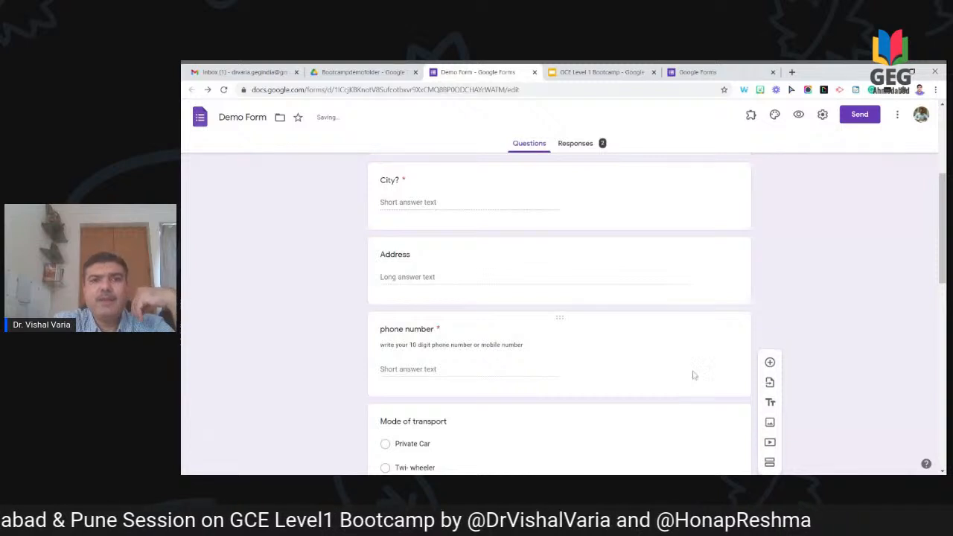
{"action": "scroll", "coordinate": [844, 335], "scroll_direction": "up", "scroll_amount": 3}
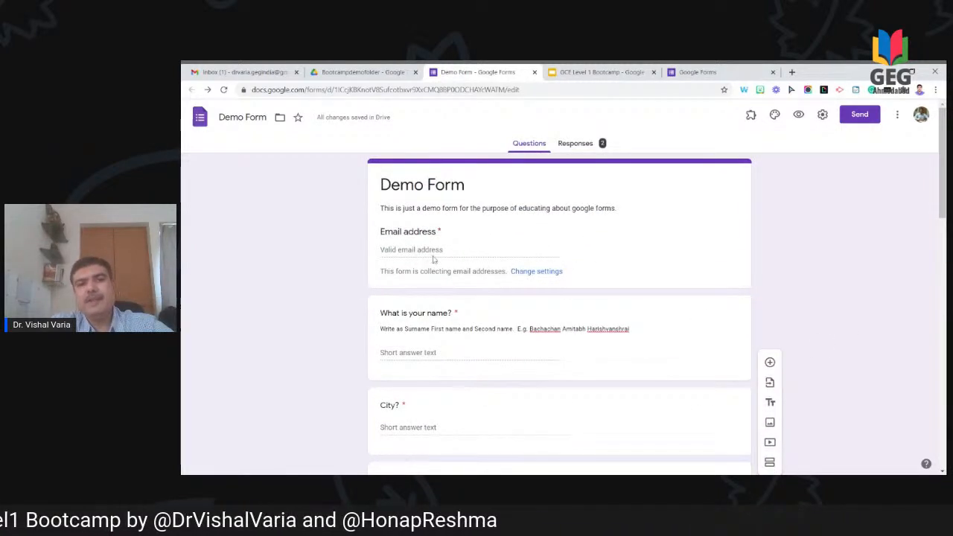
{"action": "scroll", "coordinate": [594, 373], "scroll_direction": "down", "scroll_amount": 5}
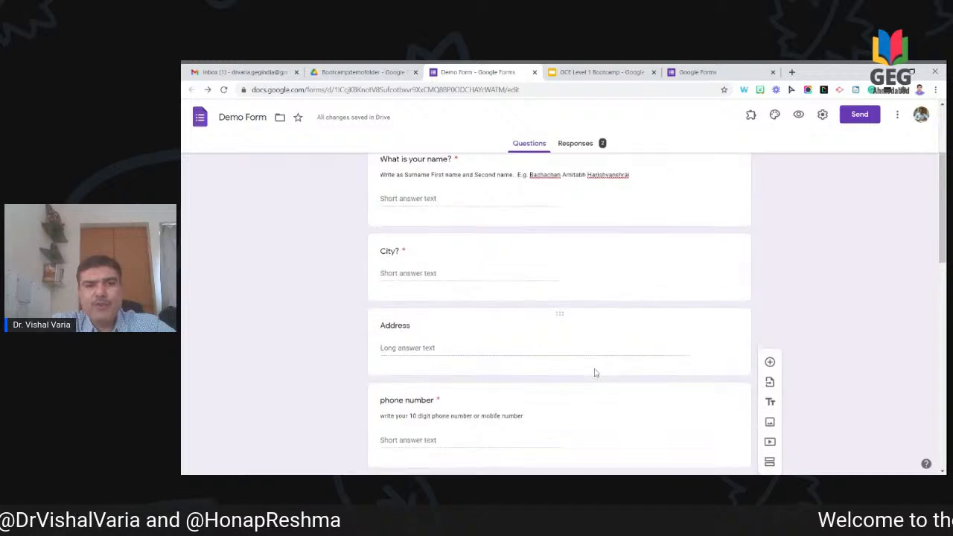
{"action": "scroll", "coordinate": [594, 372], "scroll_direction": "down", "scroll_amount": 2}
{"action": "scroll", "coordinate": [595, 372], "scroll_direction": "up", "scroll_amount": 5}
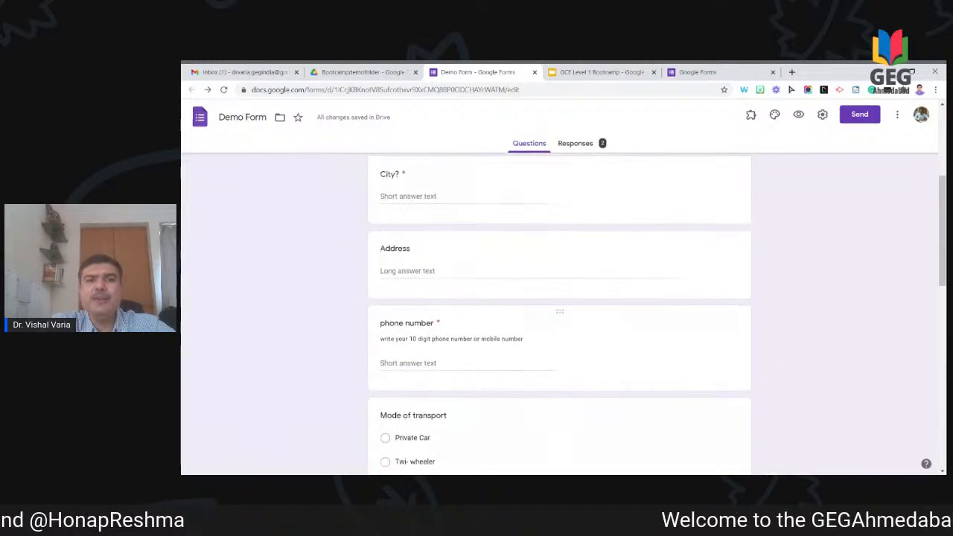
{"action": "scroll", "coordinate": [572, 351], "scroll_direction": "up", "scroll_amount": 2}
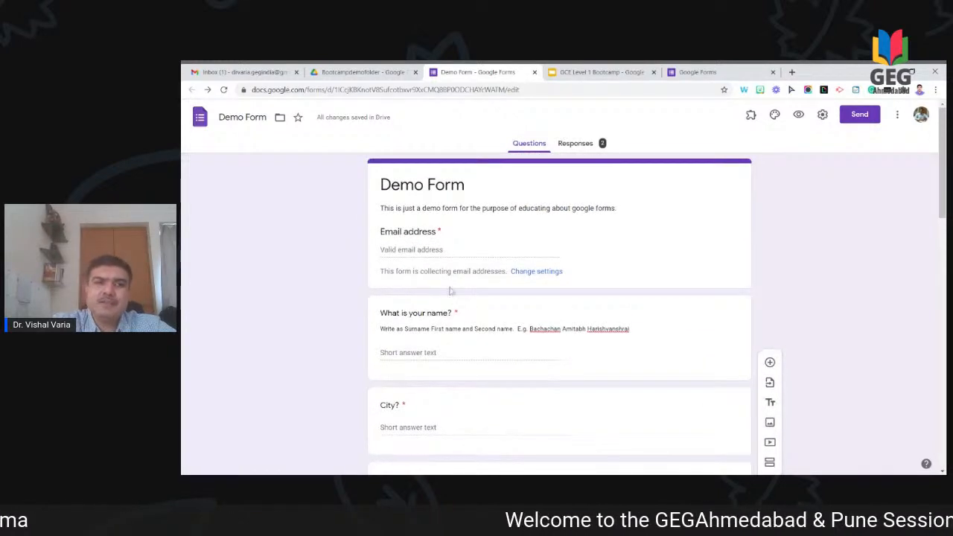
{"action": "left_click", "coordinate": [799, 116]}
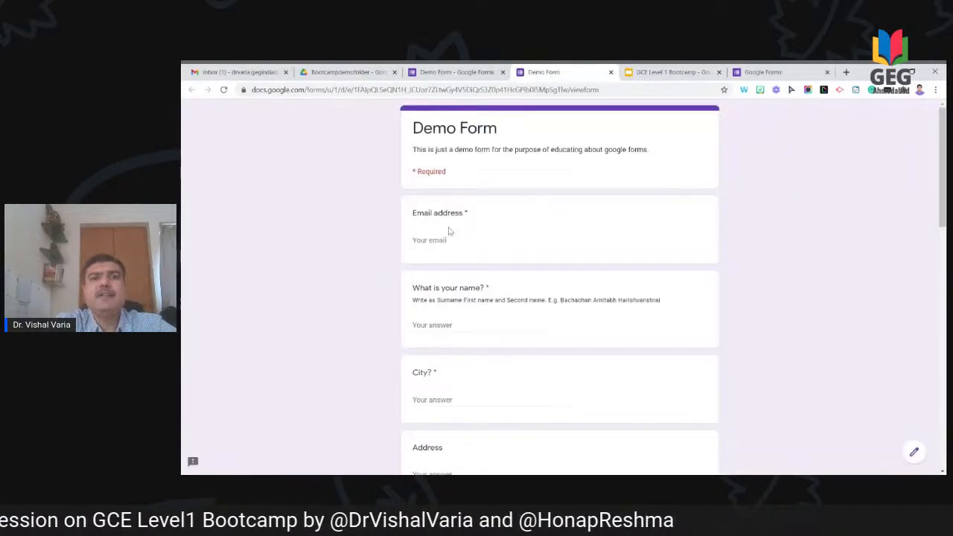
Step: Trigger the Email address errors by leaving it empty, then entering invalid text 'sdfsdaf'
{"action": "left_click", "coordinate": [441, 240]}
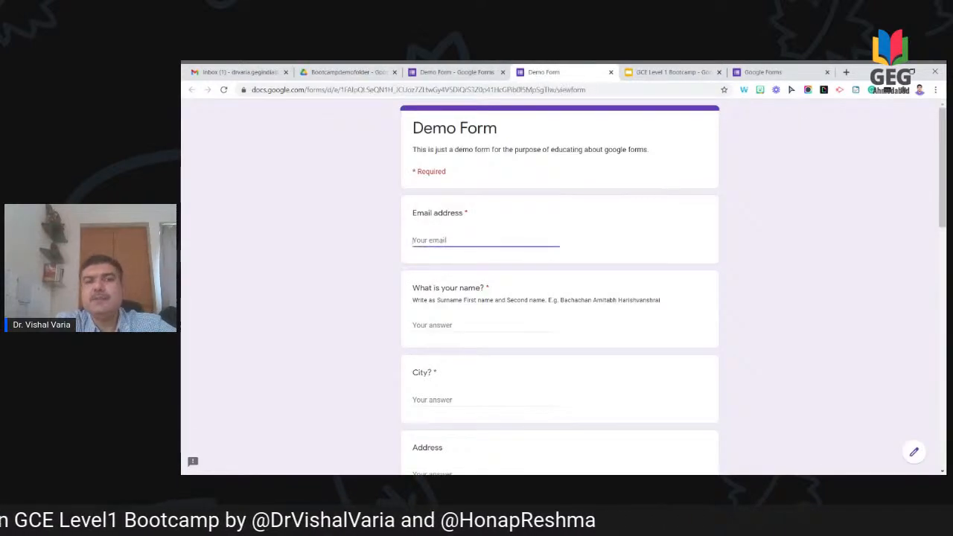
{"action": "left_click", "coordinate": [584, 243]}
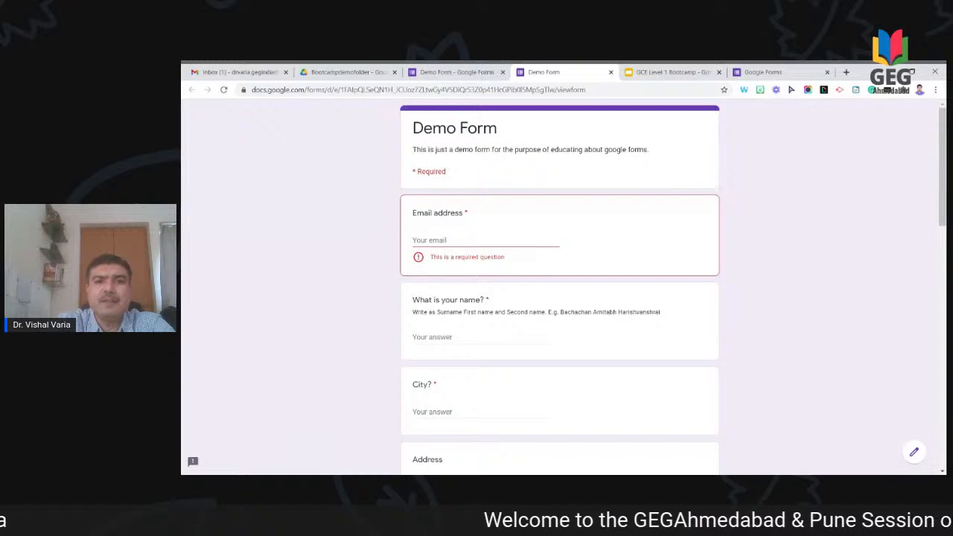
{"action": "left_click", "coordinate": [445, 240]}
{"action": "type", "text": "sdfsdaf"}
{"action": "left_click", "coordinate": [534, 260]}
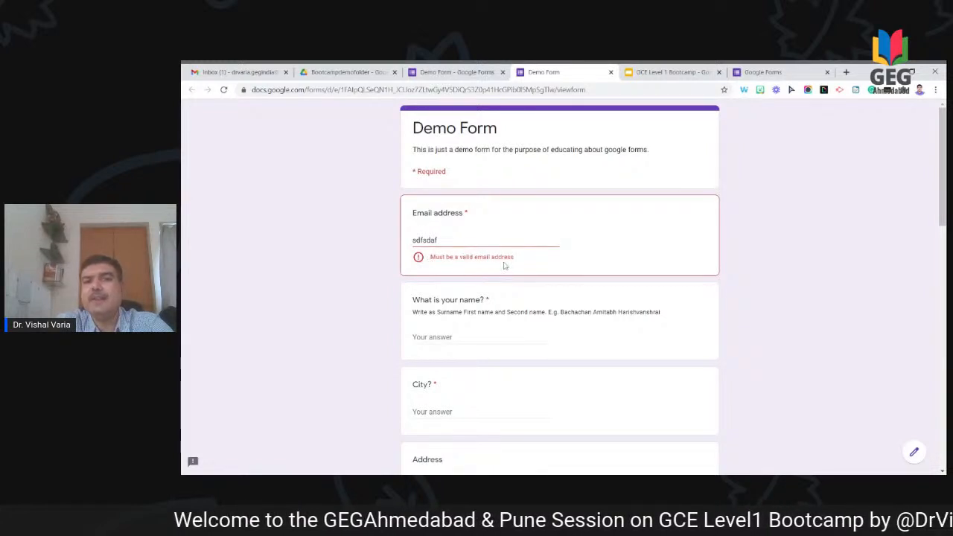
Step: Replace the invalid entry with a valid email address and scroll through the form
{"action": "left_click", "coordinate": [448, 240]}
{"action": "key", "text": "BackSpace"}
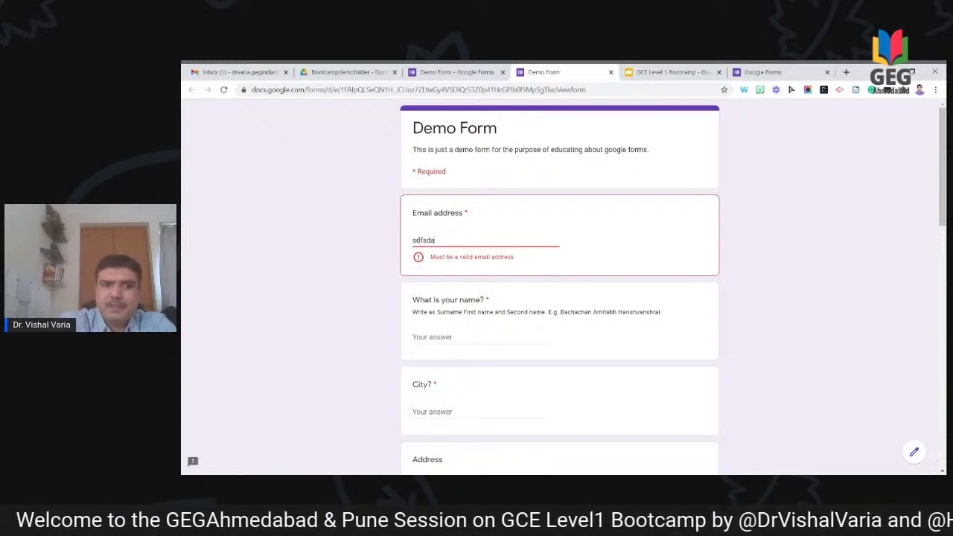
{"action": "key", "text": "BackSpace"}
{"action": "key", "text": "BackSpace"}
{"action": "key", "text": "BackSpace"}
{"action": "key", "text": "BackSpace"}
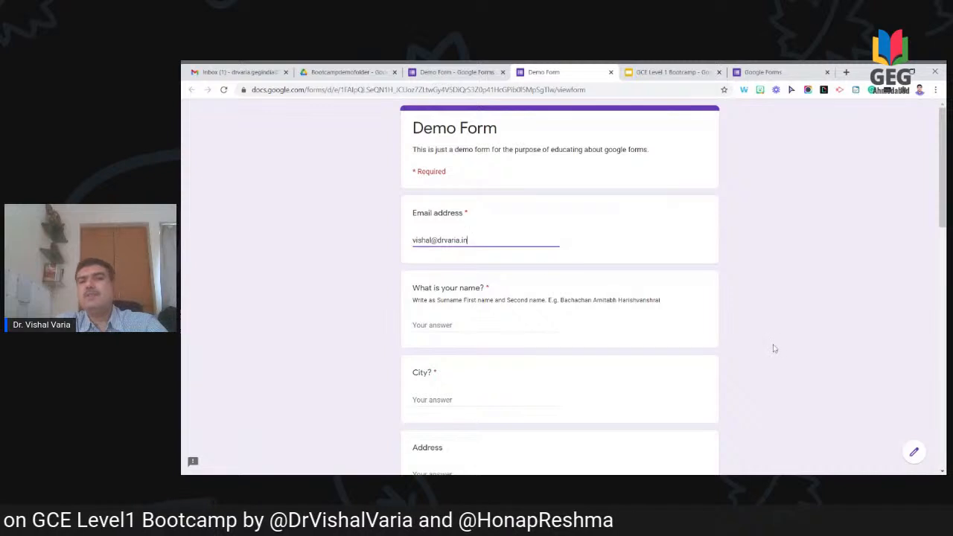
{"action": "scroll", "coordinate": [774, 349], "scroll_direction": "down", "scroll_amount": 3}
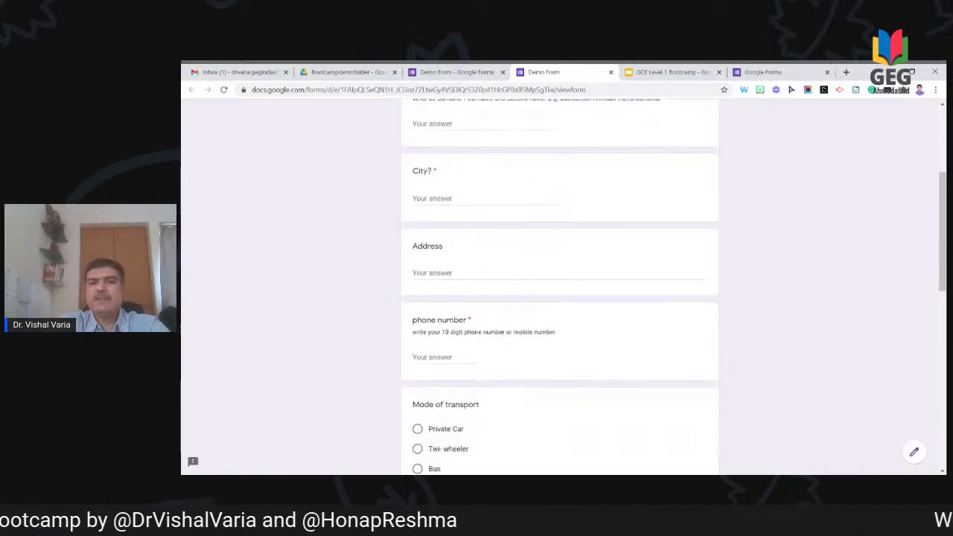
{"action": "scroll", "coordinate": [560, 287], "scroll_direction": "down", "scroll_amount": 5}
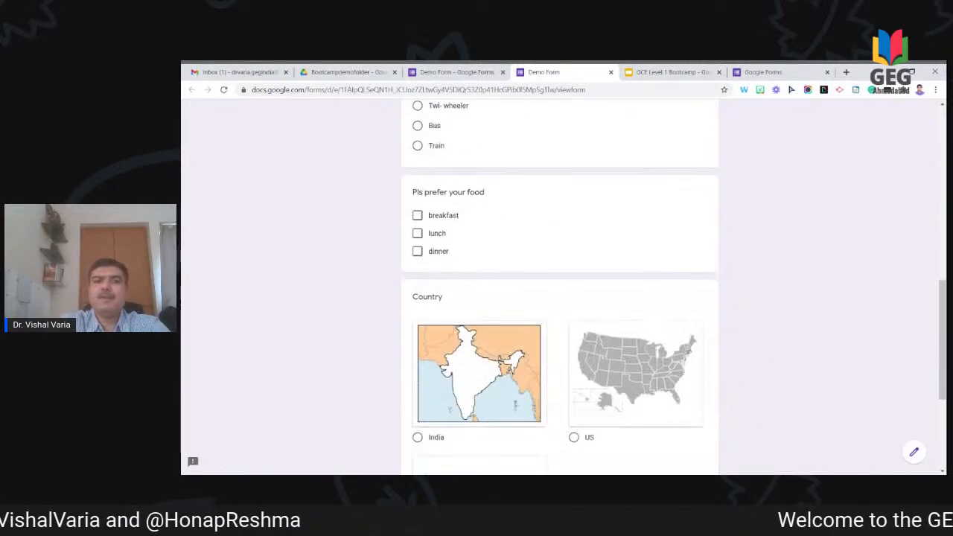
{"action": "scroll", "coordinate": [560, 287], "scroll_direction": "down", "scroll_amount": 3}
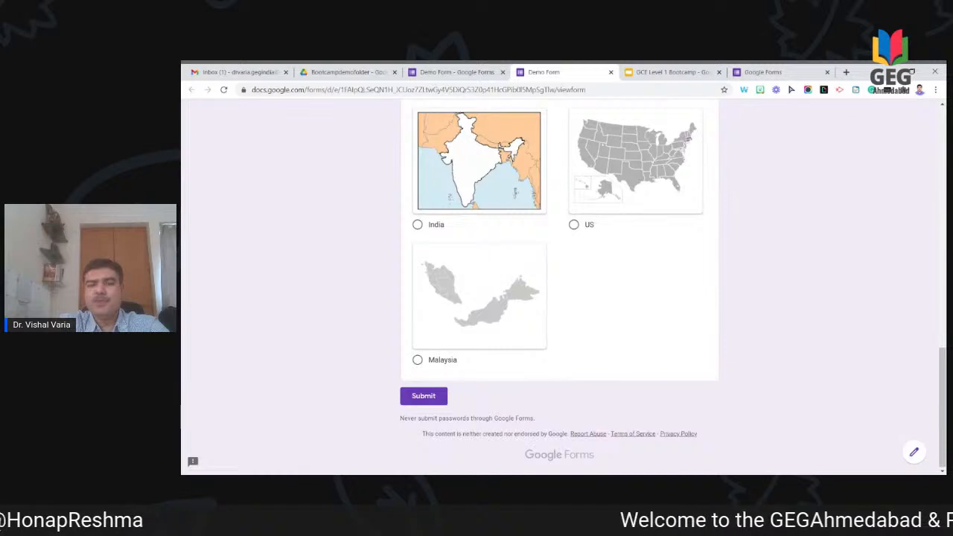
{"action": "scroll", "coordinate": [560, 287], "scroll_direction": "up", "scroll_amount": 7}
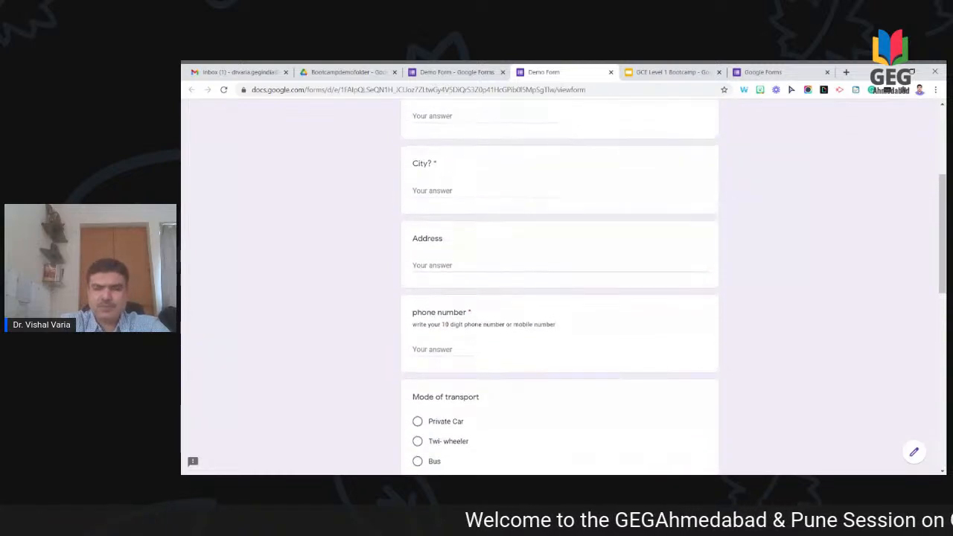
{"action": "scroll", "coordinate": [513, 181], "scroll_direction": "up", "scroll_amount": 3}
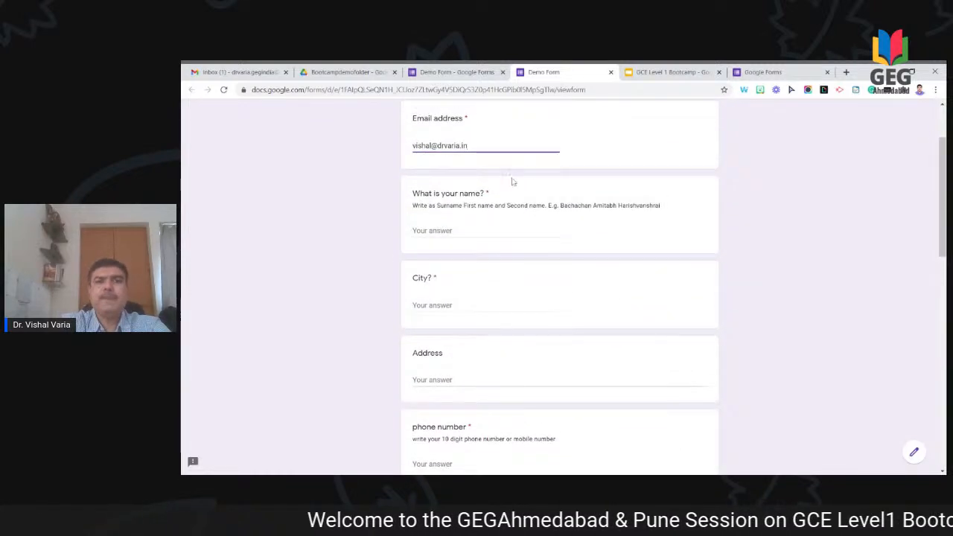
Step: Fill in the respondent's name, City 'Rajkot' and a phone number
{"action": "left_click", "coordinate": [485, 231]}
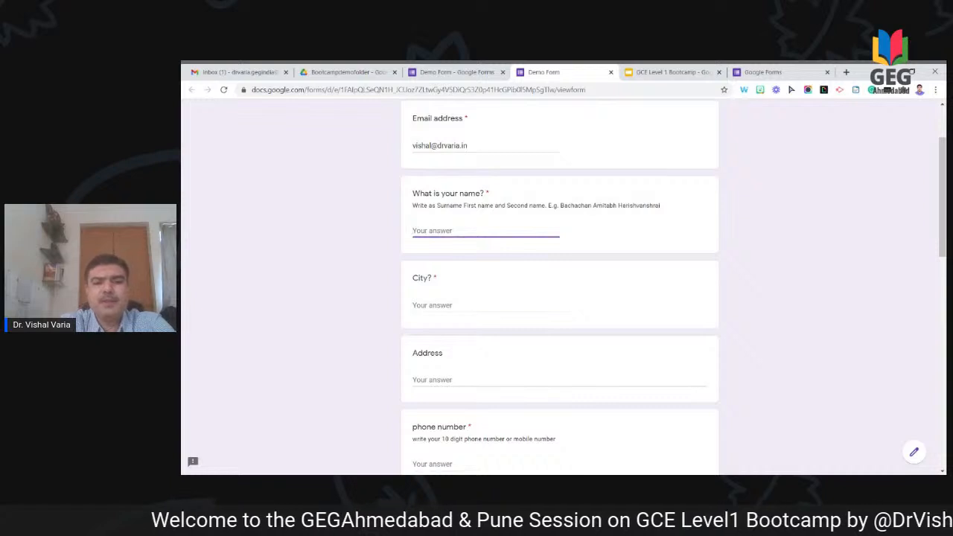
{"action": "type", "text": "d"}
{"action": "key", "text": "BackSpace"}
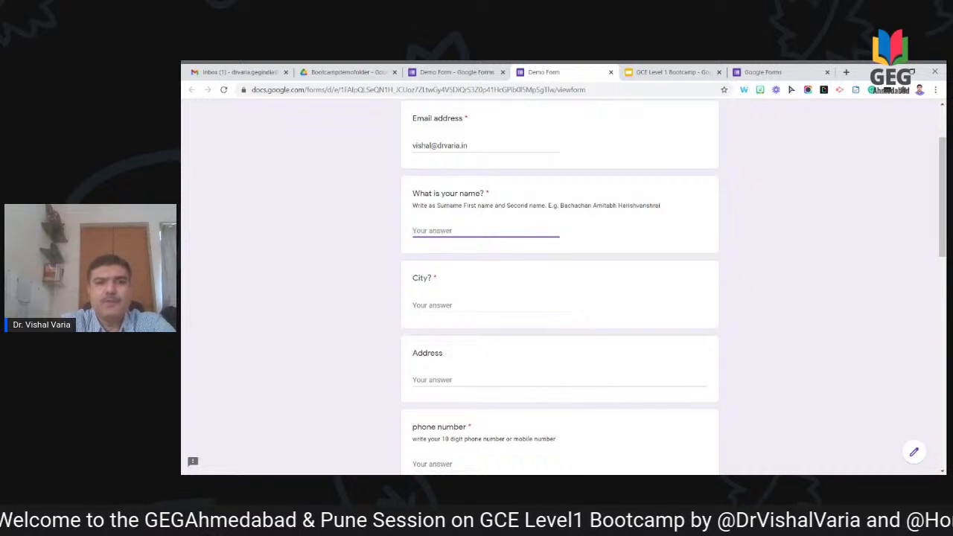
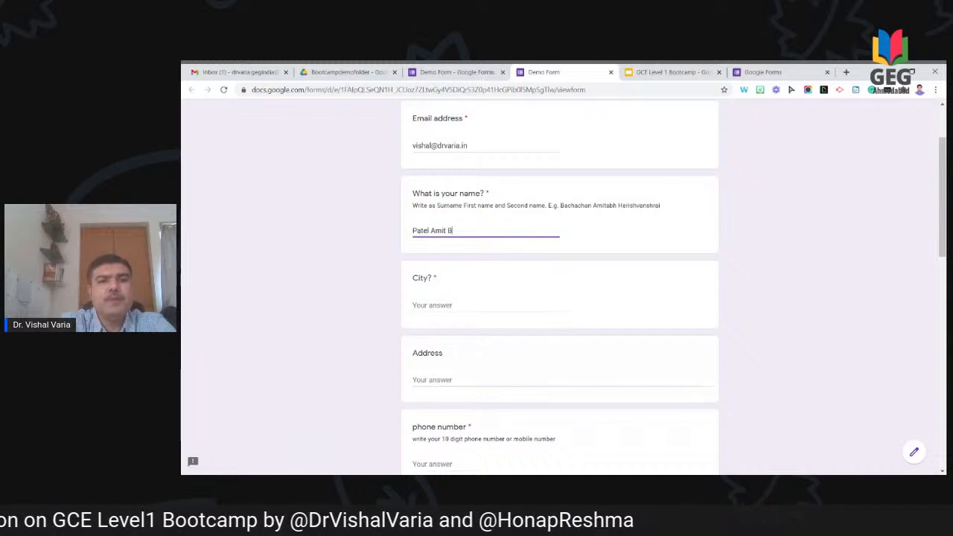
{"action": "key", "text": "Tab"}
{"action": "type", "text": "Rajkot"}
{"action": "key", "text": "Tab"}
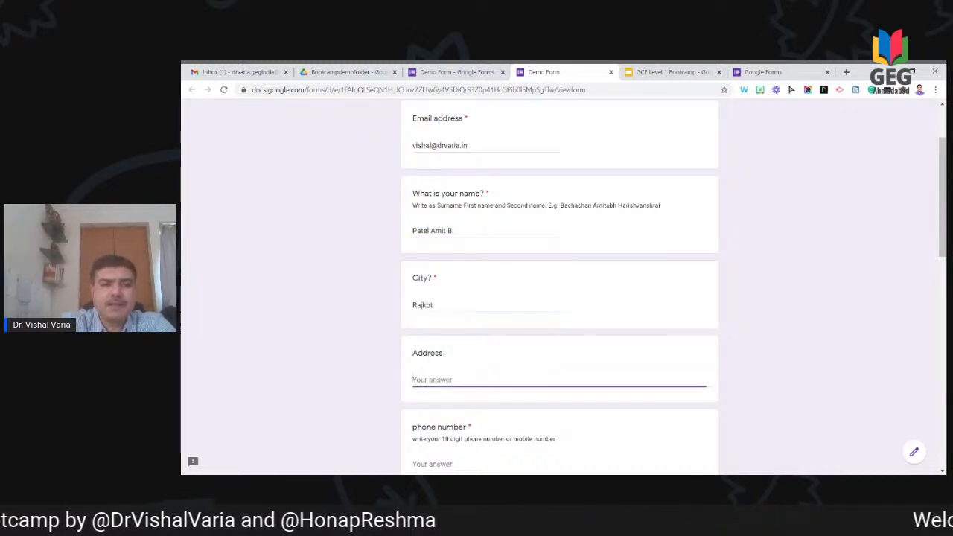
{"action": "scroll", "coordinate": [745, 304], "scroll_direction": "down", "scroll_amount": 3}
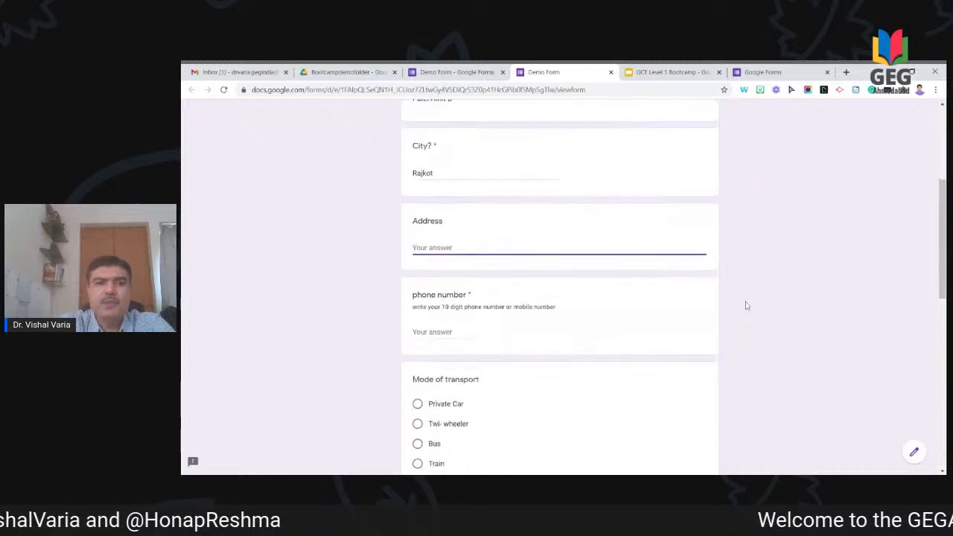
{"action": "key", "text": "Tab"}
{"action": "type", "text": "8888"}
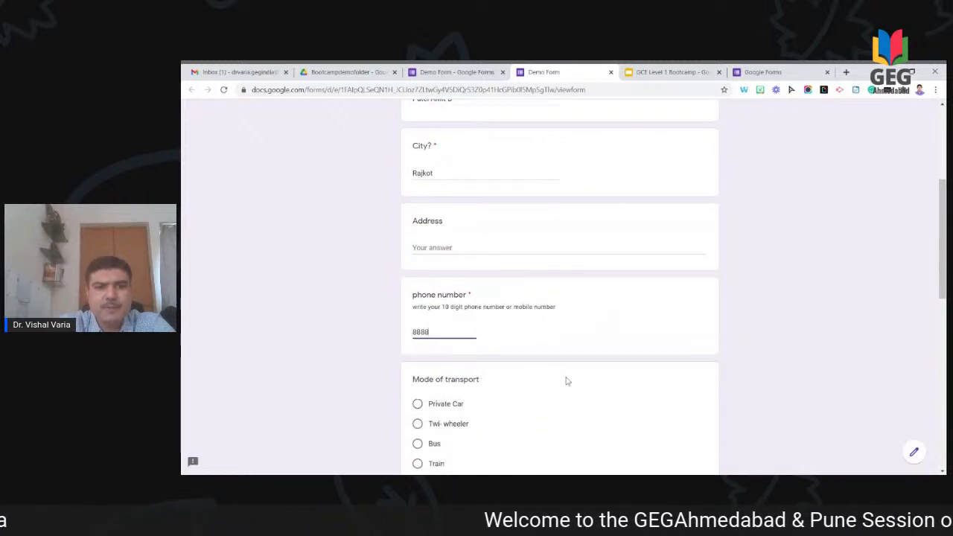
Step: Choose Private Car, tick breakfast, lunch and dinner, pick India, and submit the response
{"action": "scroll", "coordinate": [566, 381], "scroll_direction": "down", "scroll_amount": 3}
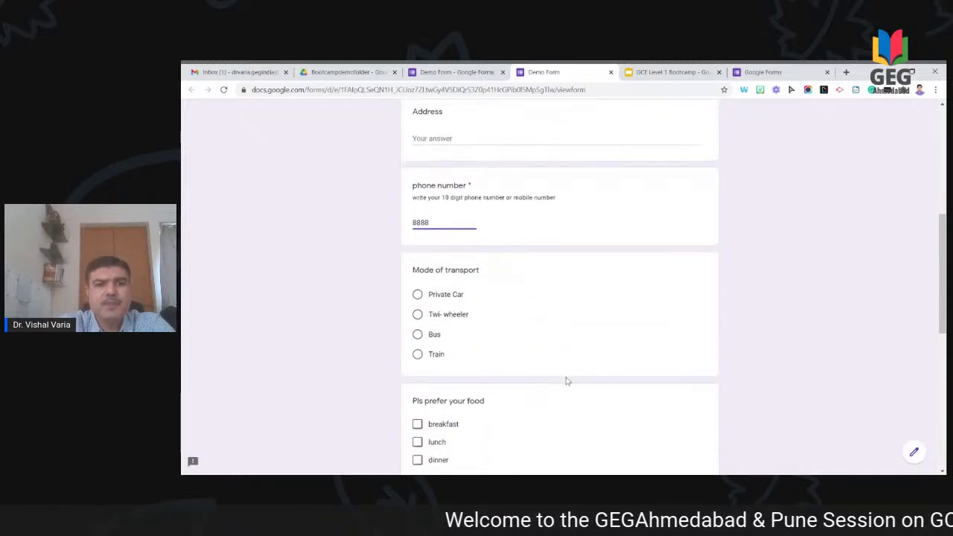
{"action": "scroll", "coordinate": [538, 308], "scroll_direction": "down", "scroll_amount": 2}
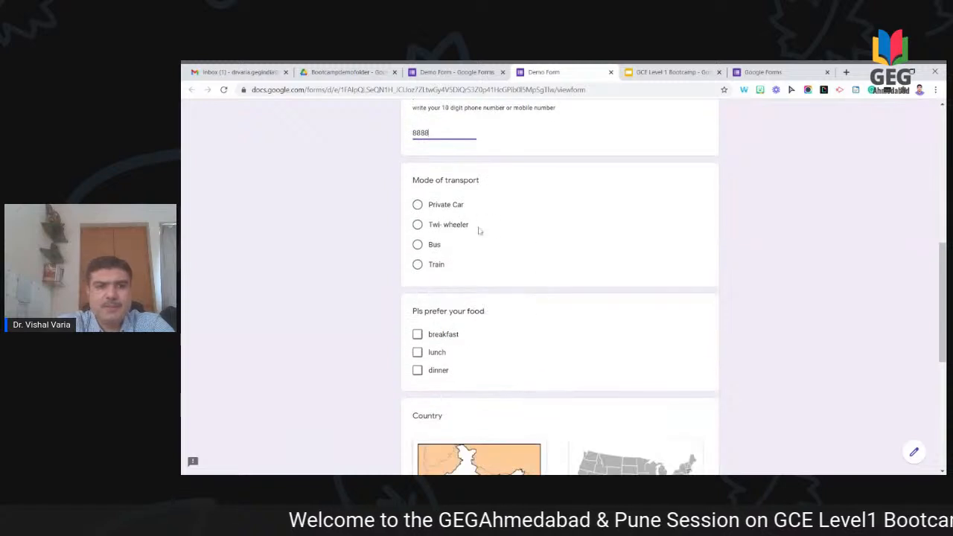
{"action": "left_click", "coordinate": [449, 207]}
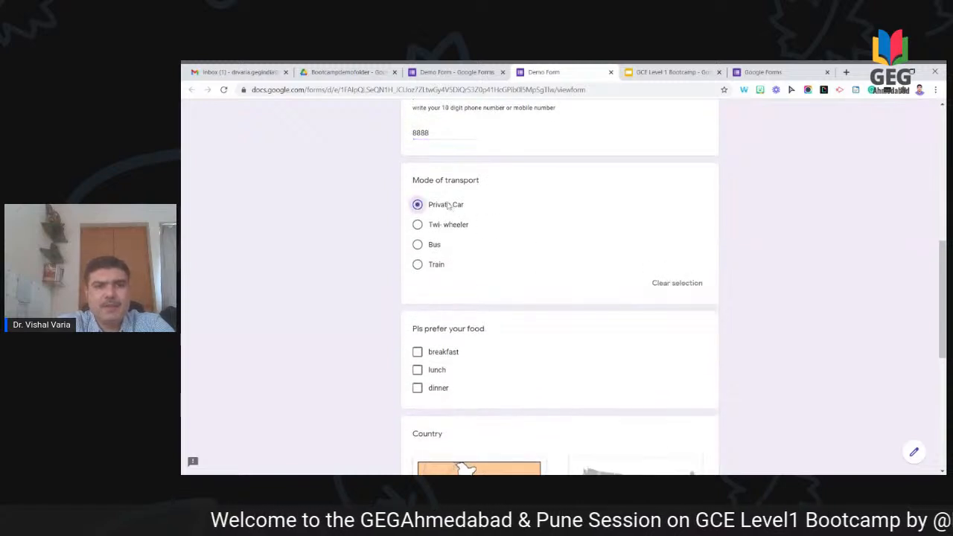
{"action": "left_click", "coordinate": [455, 356]}
{"action": "left_click", "coordinate": [440, 375]}
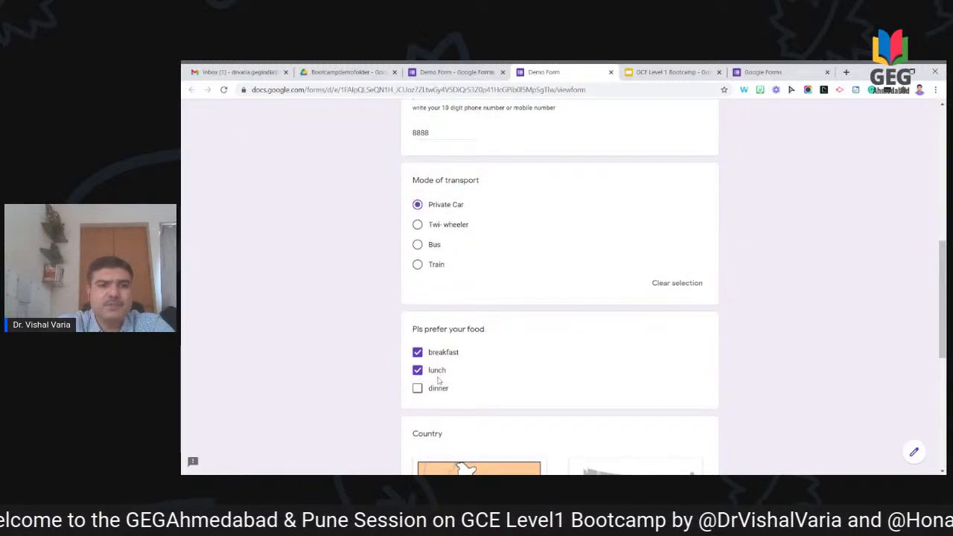
{"action": "left_click", "coordinate": [439, 393]}
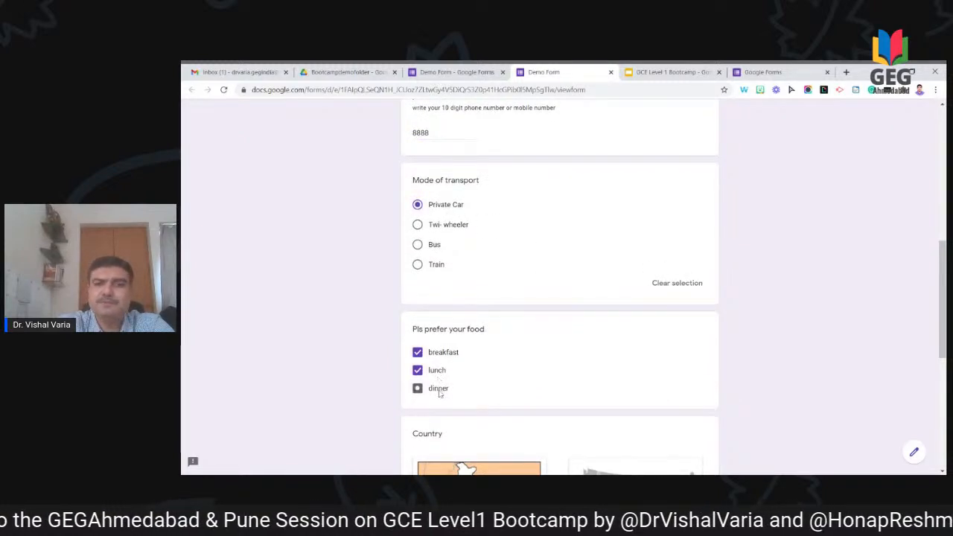
{"action": "left_click", "coordinate": [434, 249]}
{"action": "left_click", "coordinate": [440, 208]}
{"action": "scroll", "coordinate": [638, 323], "scroll_direction": "down", "scroll_amount": 3}
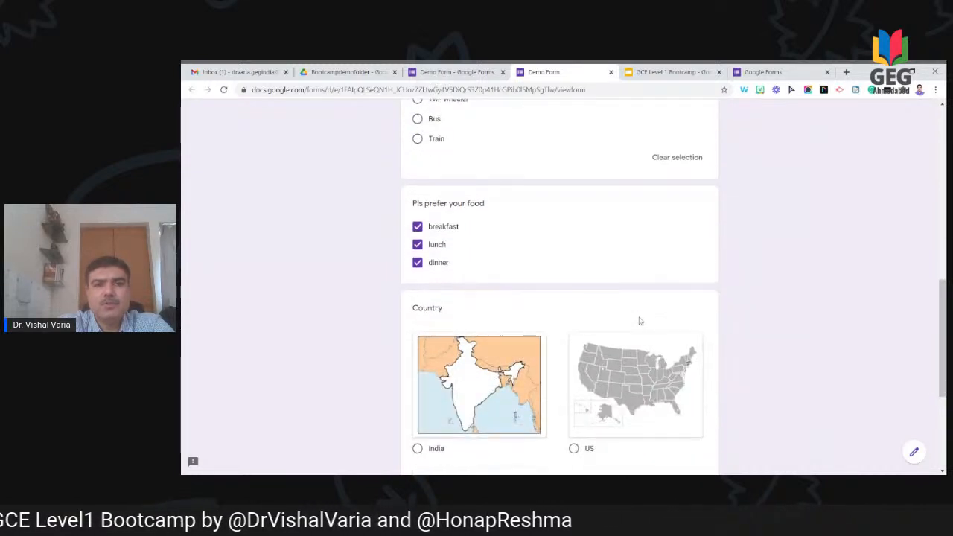
{"action": "left_click", "coordinate": [419, 403]}
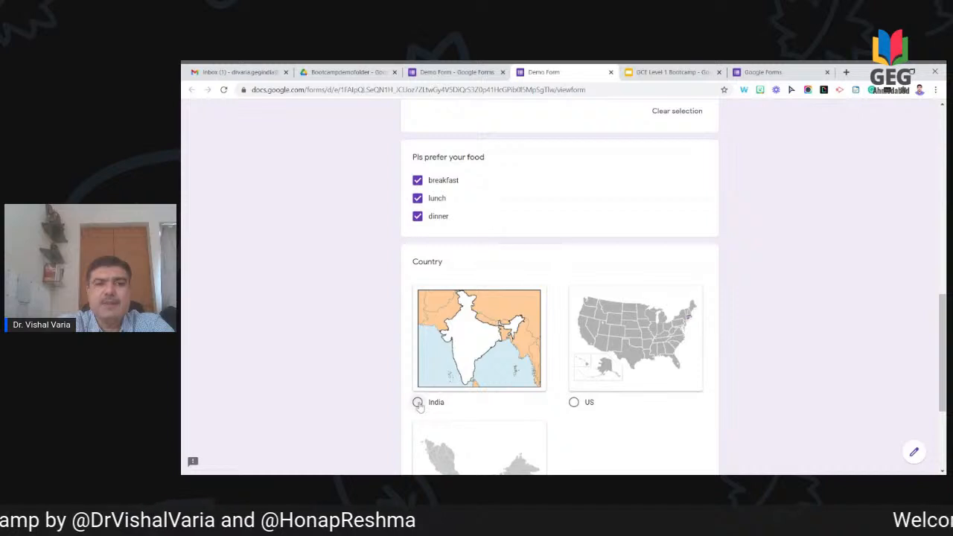
{"action": "scroll", "coordinate": [593, 410], "scroll_direction": "down", "scroll_amount": 3}
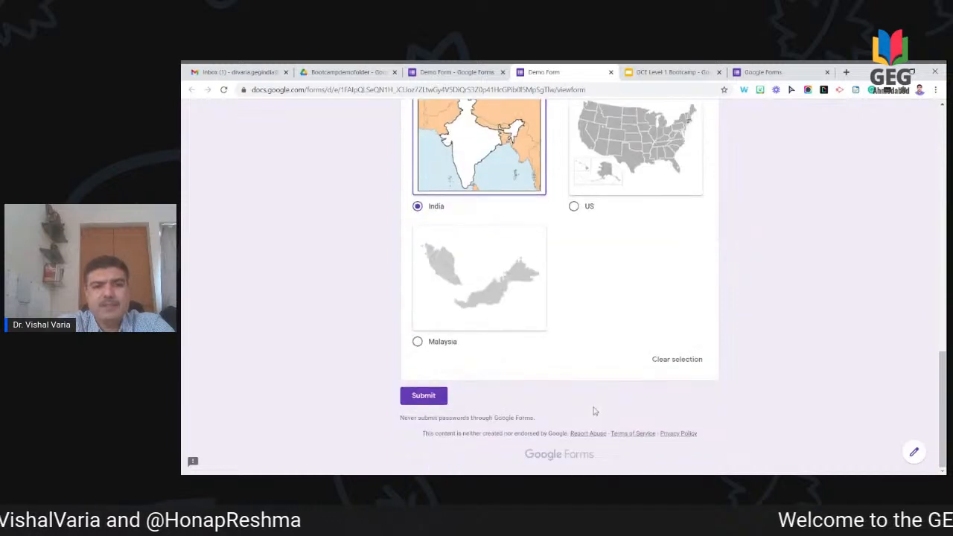
{"action": "left_click", "coordinate": [438, 403]}
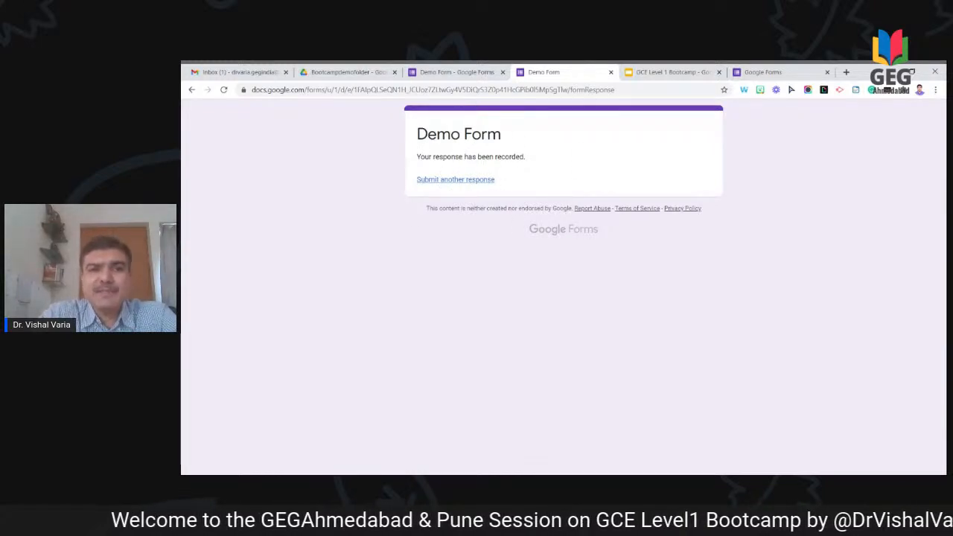
Step: Return to the Demo Form editor and show the Presentation tab of its settings
{"action": "left_click", "coordinate": [466, 75]}
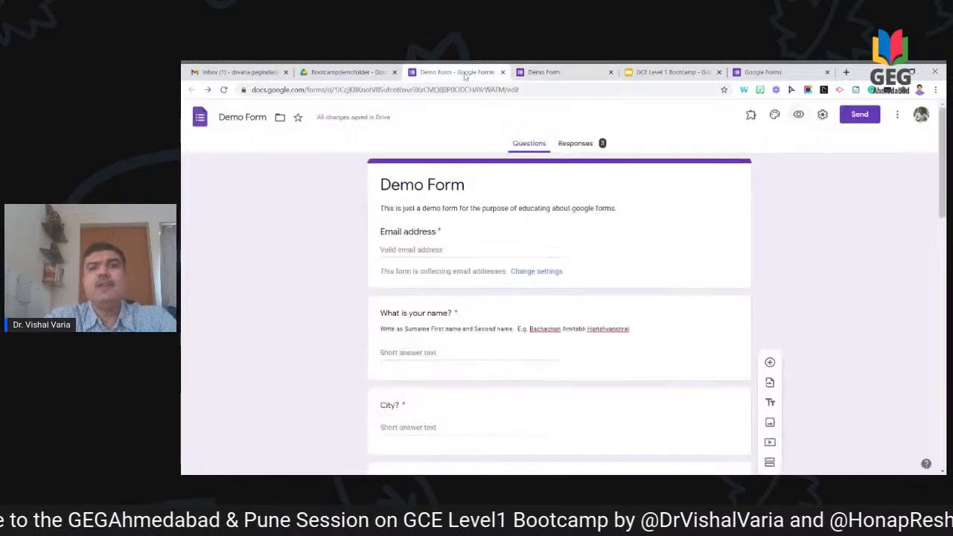
{"action": "left_click", "coordinate": [823, 116]}
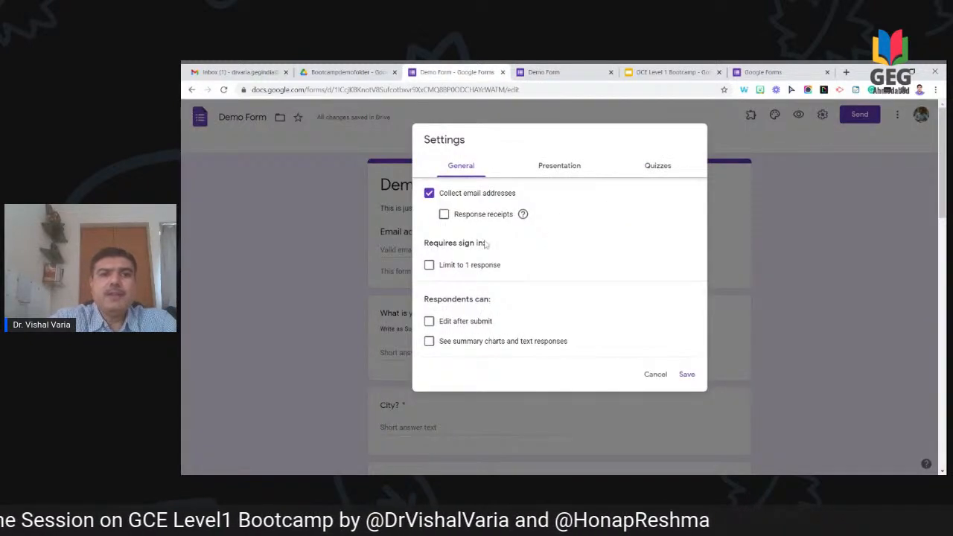
{"action": "left_click", "coordinate": [568, 168]}
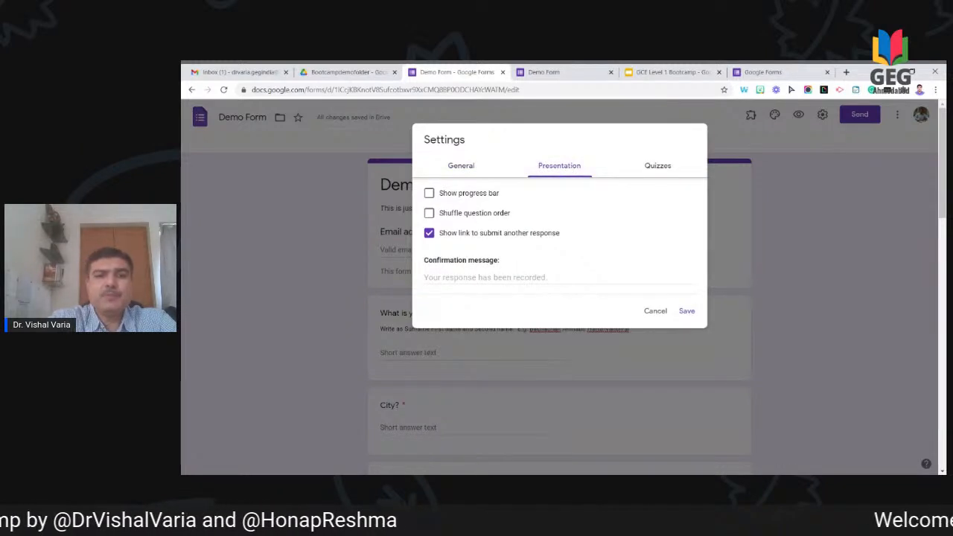
Step: Set the confirmation message to 'Thank you for your response. We will get back to you shortly.'
{"action": "left_click", "coordinate": [560, 277]}
{"action": "type", "text": "T"}
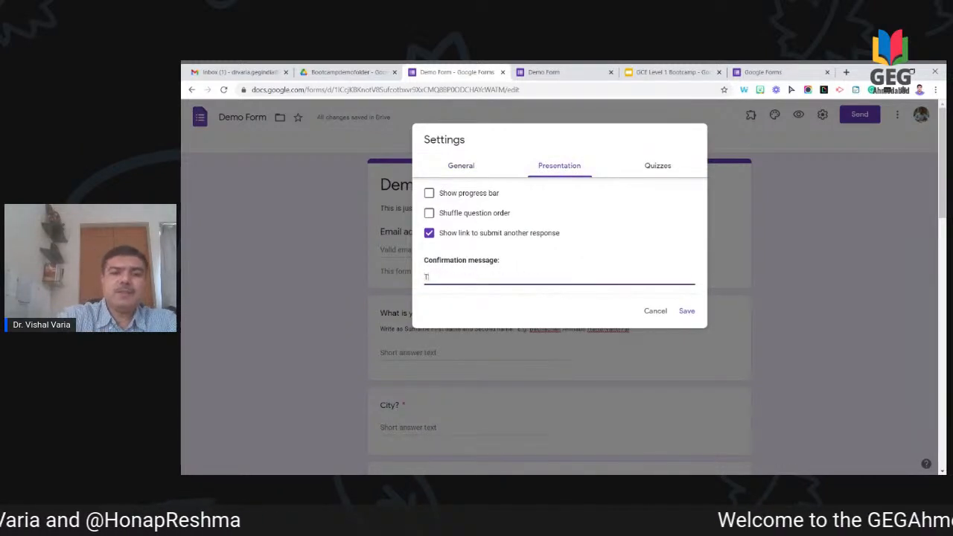
{"action": "type", "text": "hank you for y"}
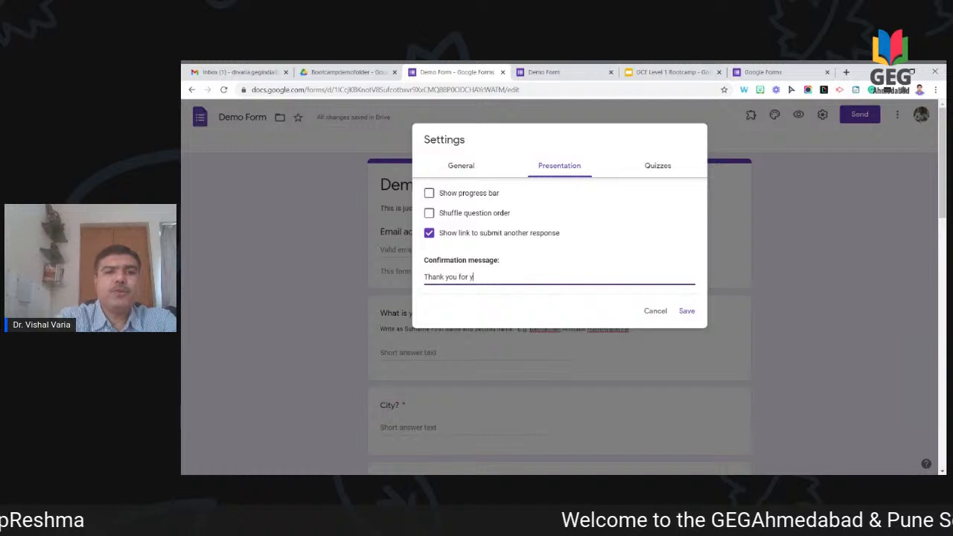
{"action": "type", "text": "our respon"}
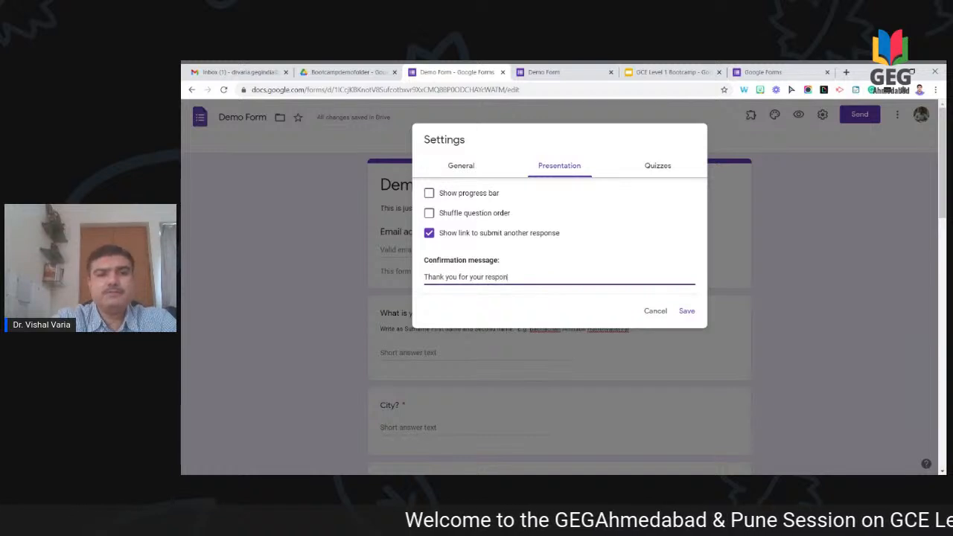
{"action": "type", "text": "se. We will g"}
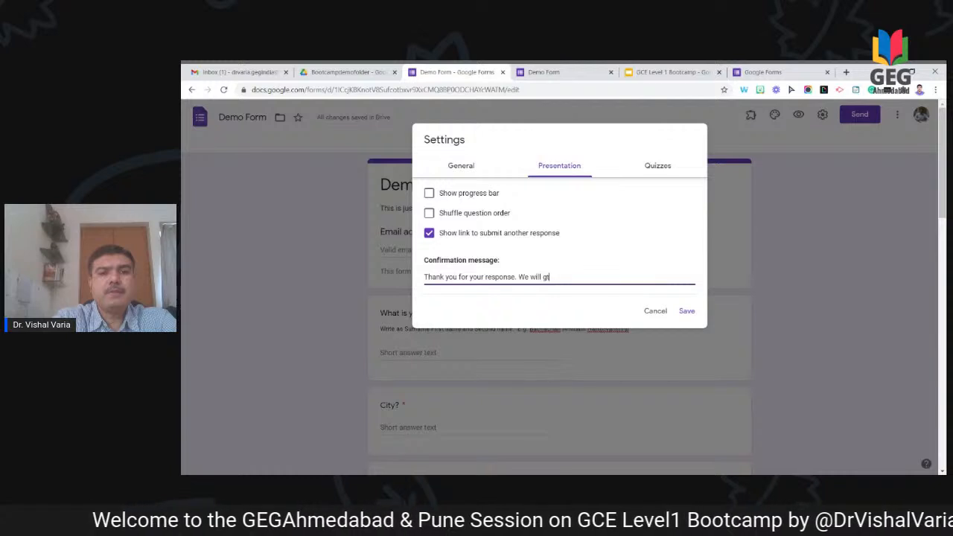
{"action": "type", "text": "et  back to you shortly."}
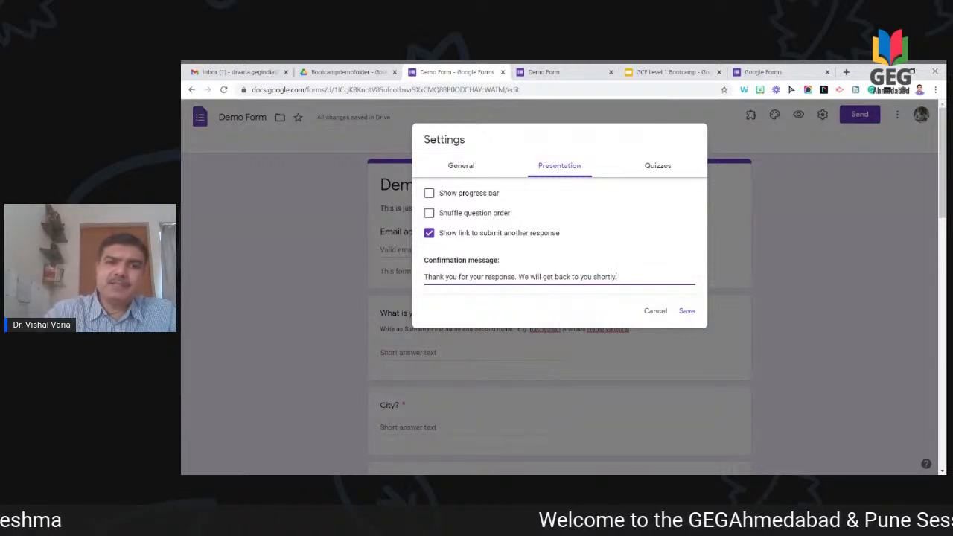
Step: Toggle the Show progress bar option and enable Limit to 1 response on General
{"action": "left_click", "coordinate": [453, 194]}
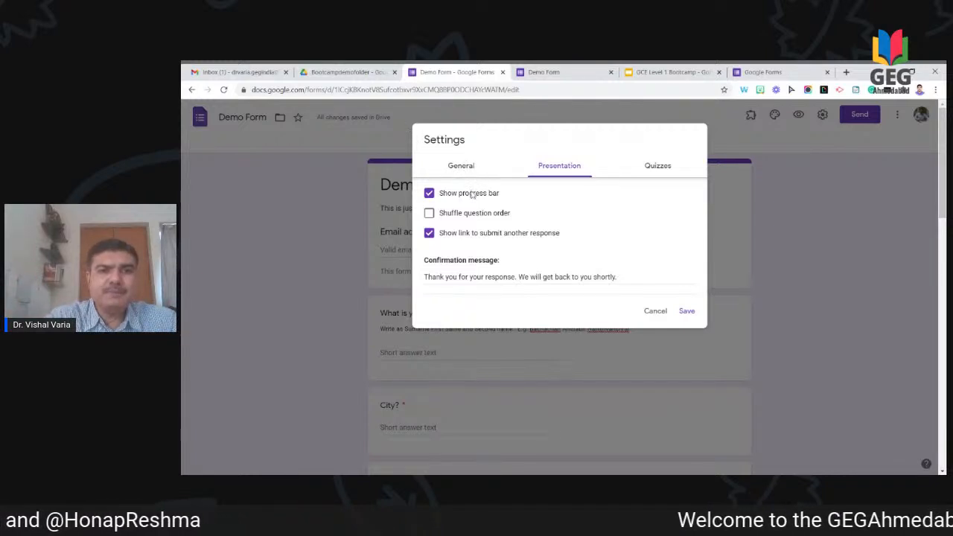
{"action": "left_click", "coordinate": [429, 193]}
{"action": "left_click", "coordinate": [473, 166]}
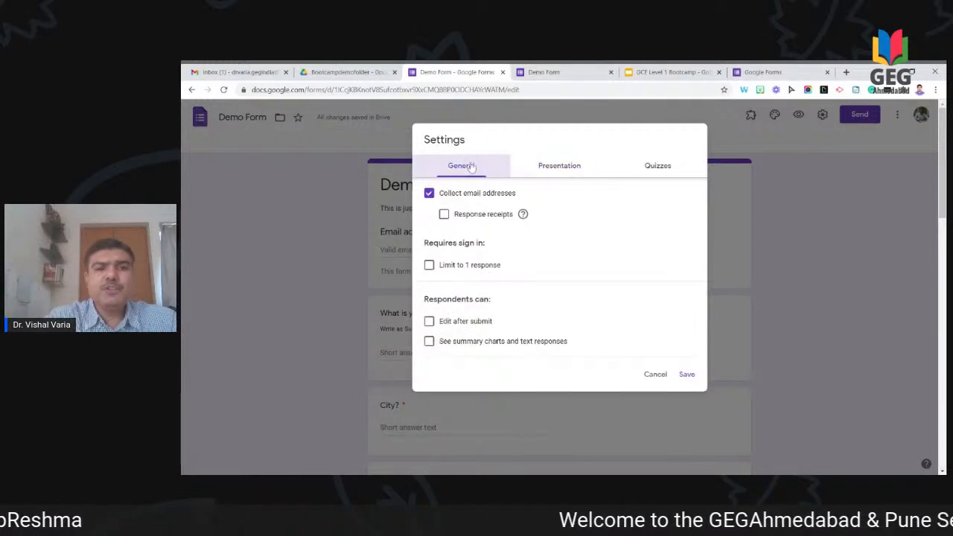
{"action": "left_click", "coordinate": [496, 266]}
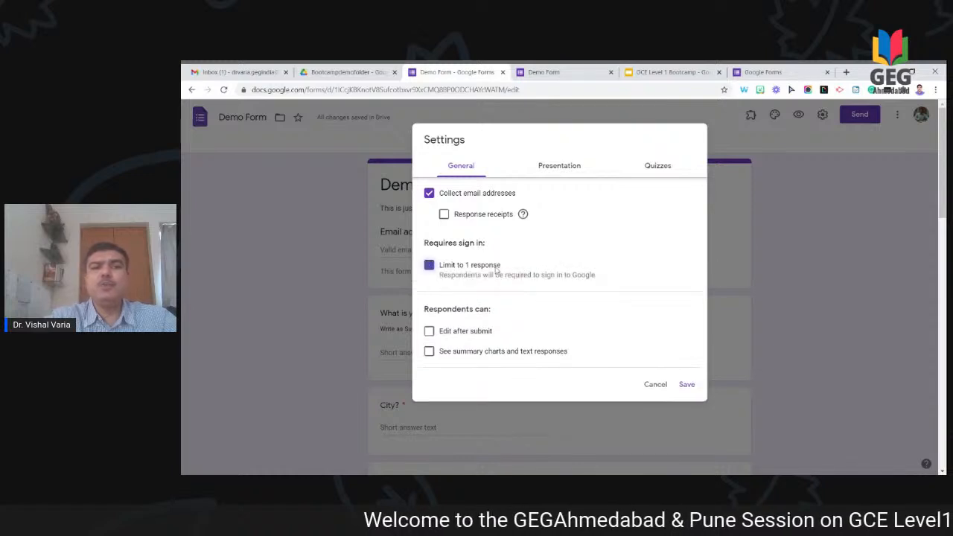
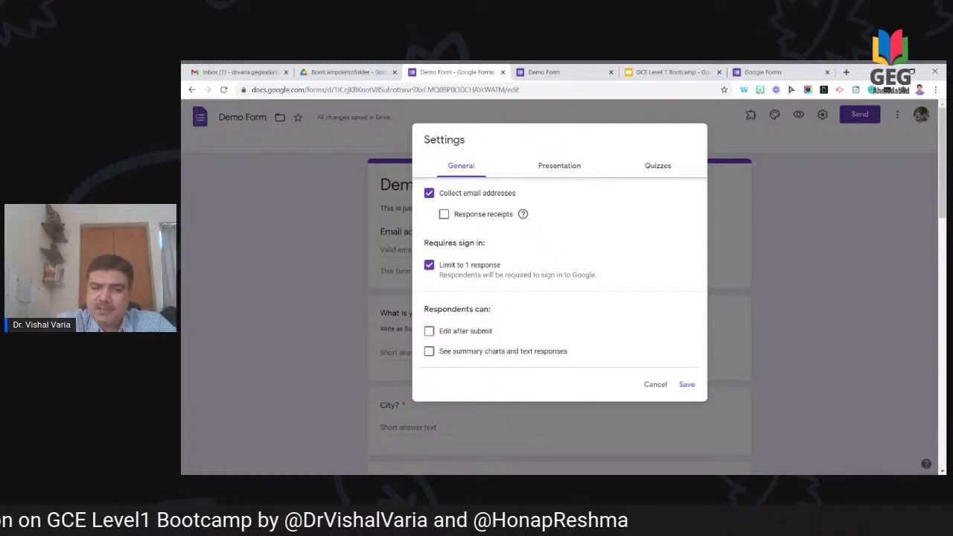
Step: Leave Edit after submit and See summary charts off, then view the Presentation and Quizzes settings
{"action": "left_click", "coordinate": [444, 335]}
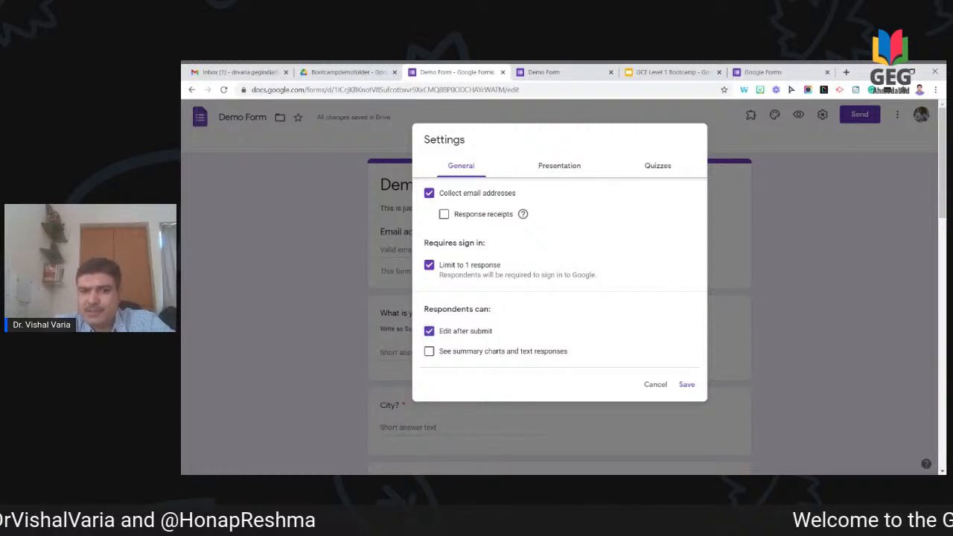
{"action": "left_click", "coordinate": [444, 339]}
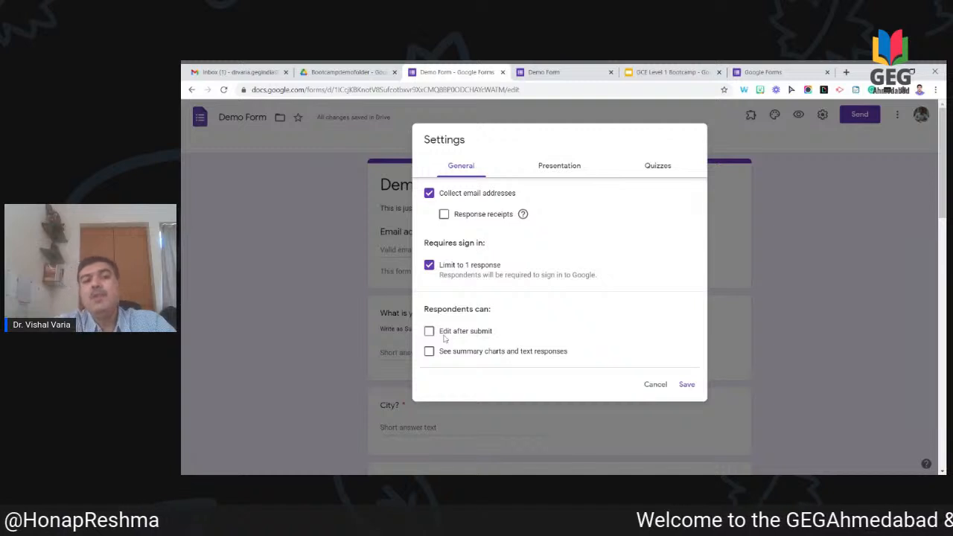
{"action": "left_click", "coordinate": [433, 353]}
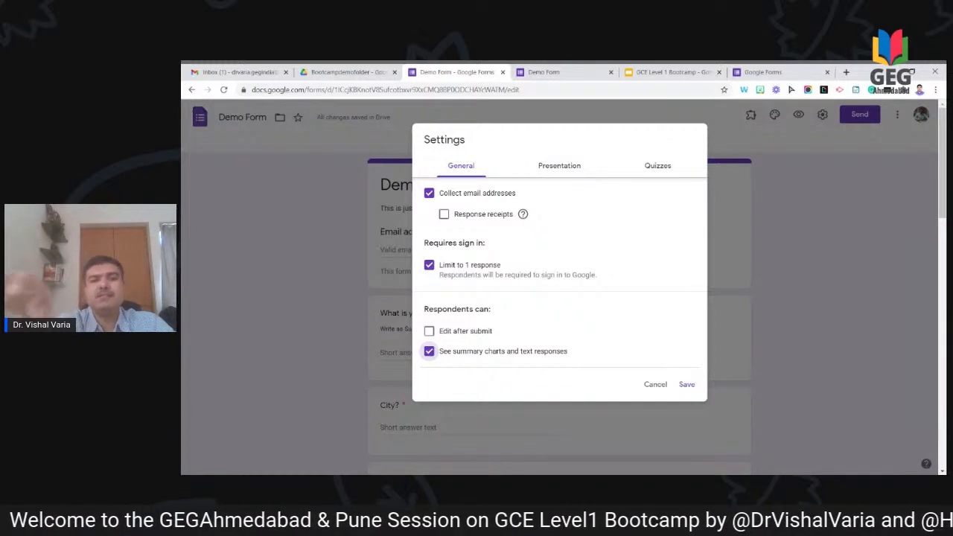
{"action": "left_click", "coordinate": [429, 351]}
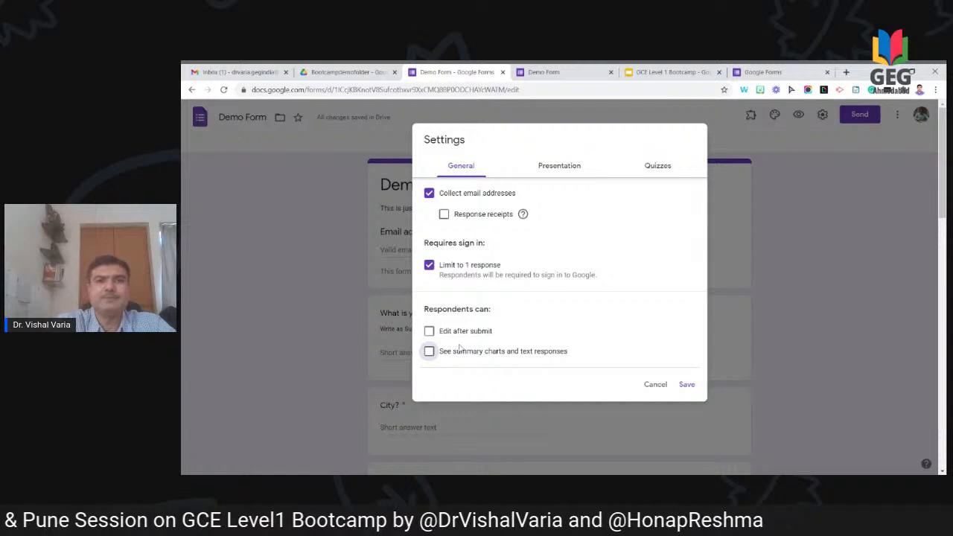
{"action": "left_click", "coordinate": [576, 170]}
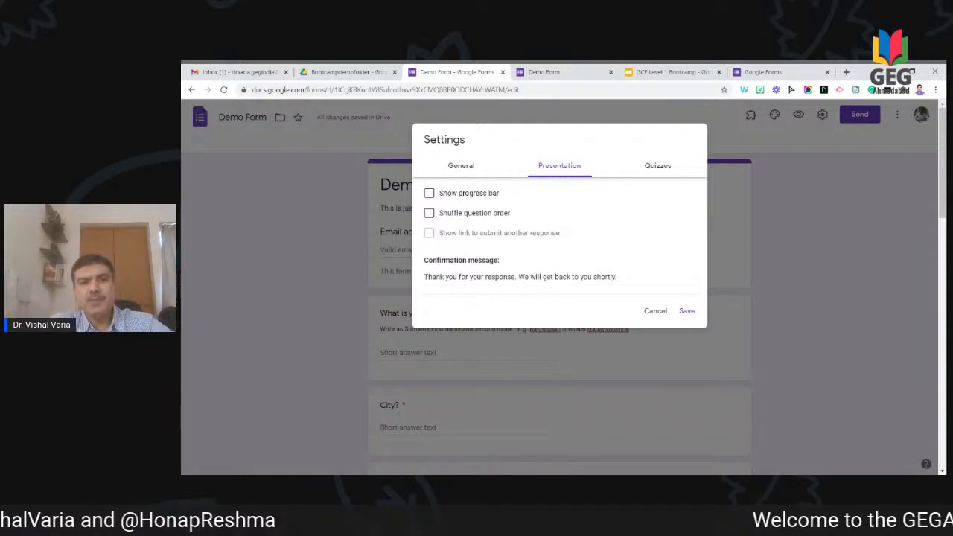
{"action": "left_click", "coordinate": [649, 170]}
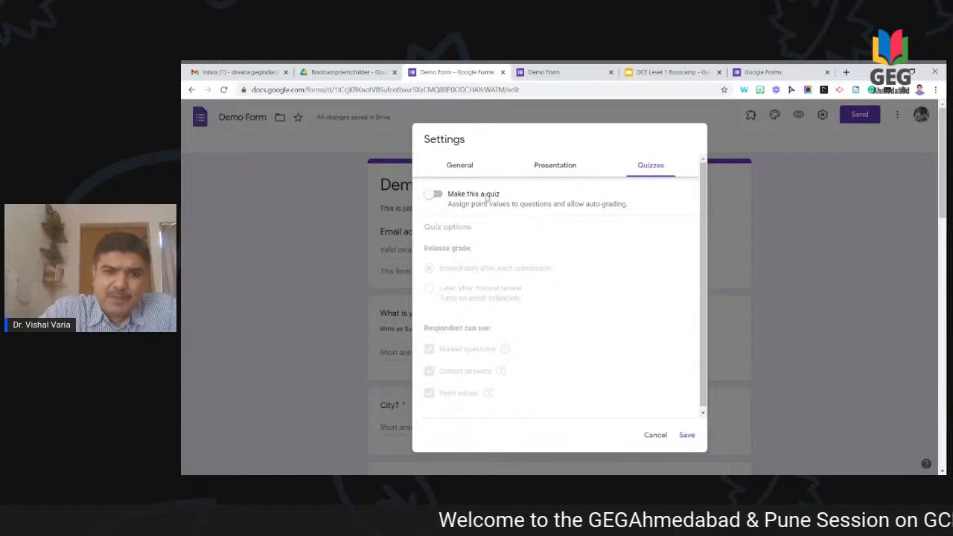
Step: Switch on Make this a quiz with grades released immediately, and save the settings
{"action": "left_click", "coordinate": [439, 200]}
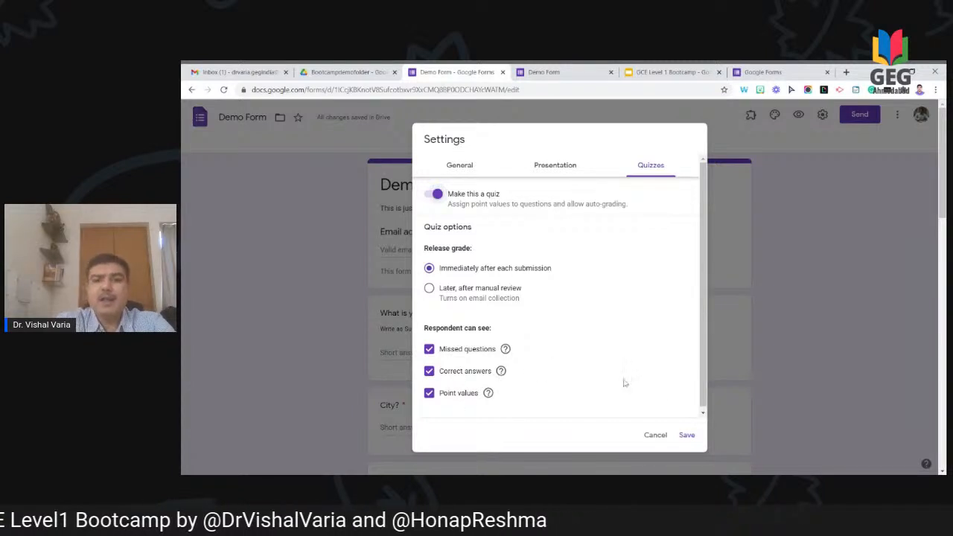
{"action": "left_click", "coordinate": [686, 436]}
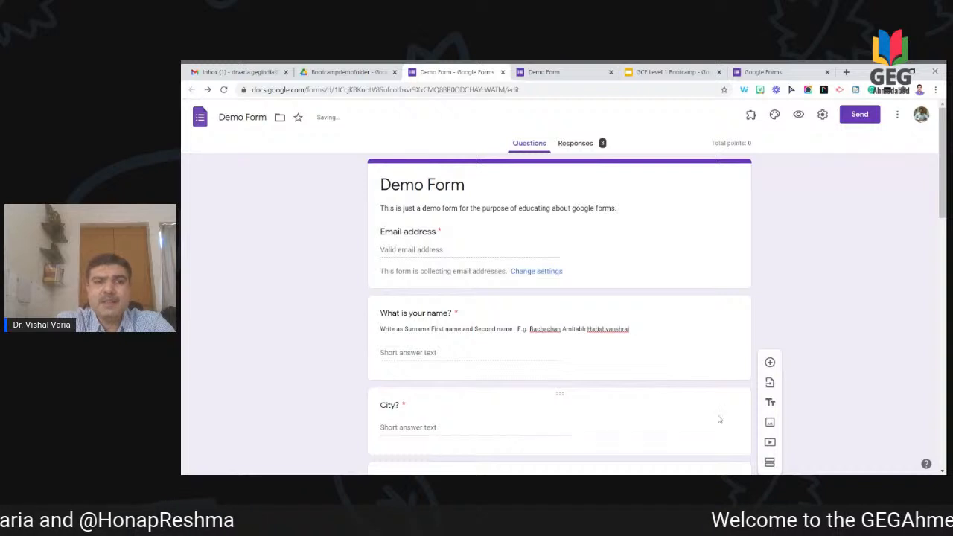
Step: Retitle the Mode of transport question 'Capital of India', keeping it multiple choice
{"action": "scroll", "coordinate": [862, 294], "scroll_direction": "down", "scroll_amount": 6}
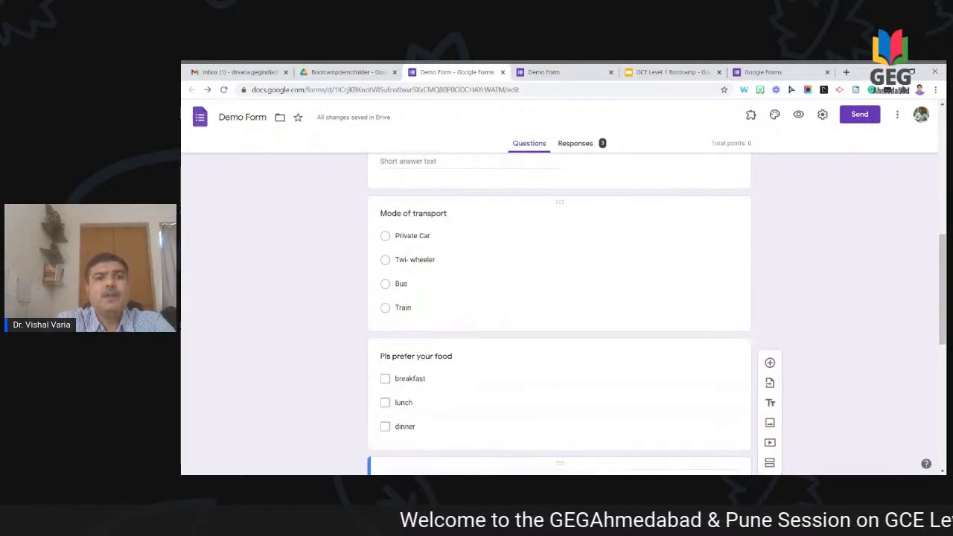
{"action": "left_click", "coordinate": [449, 216]}
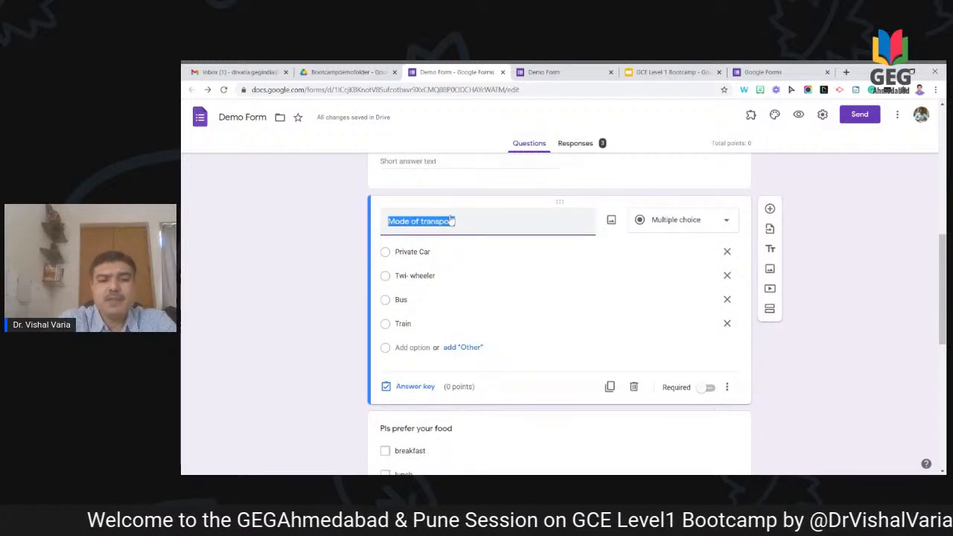
{"action": "type", "text": "Captila o"}
{"action": "key", "text": "BackSpace"}
{"action": "key", "text": "BackSpace"}
{"action": "key", "text": "BackSpace"}
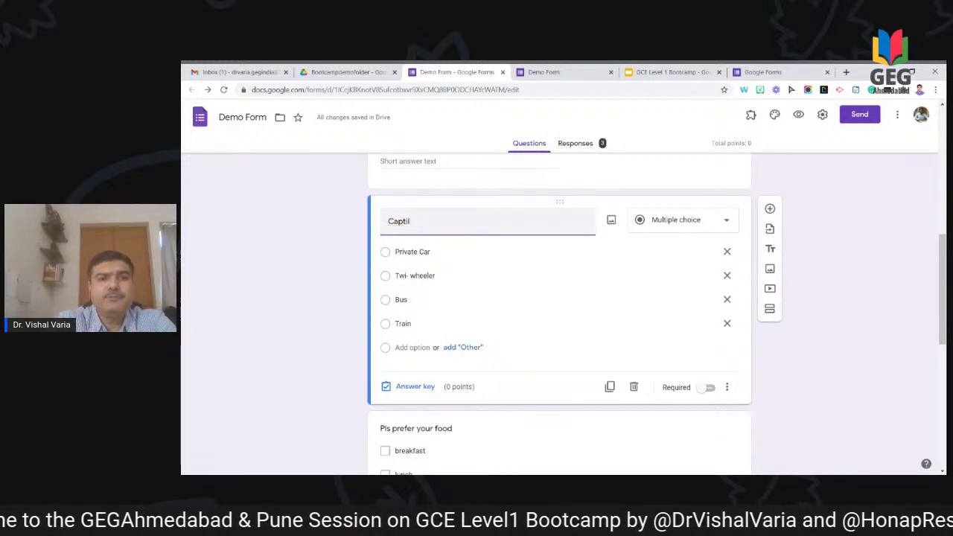
{"action": "type", "text": "of"}
{"action": "key", "text": "BackSpace"}
{"action": "key", "text": "BackSpace"}
{"action": "key", "text": "BackSpace"}
{"action": "key", "text": "BackSpace"}
{"action": "type", "text": "ital of India"}
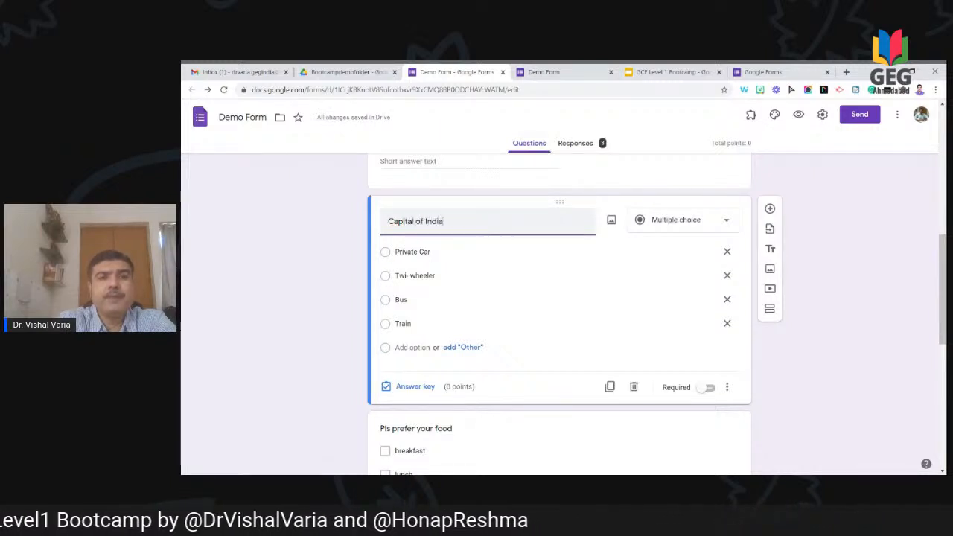
{"action": "left_click", "coordinate": [686, 223]}
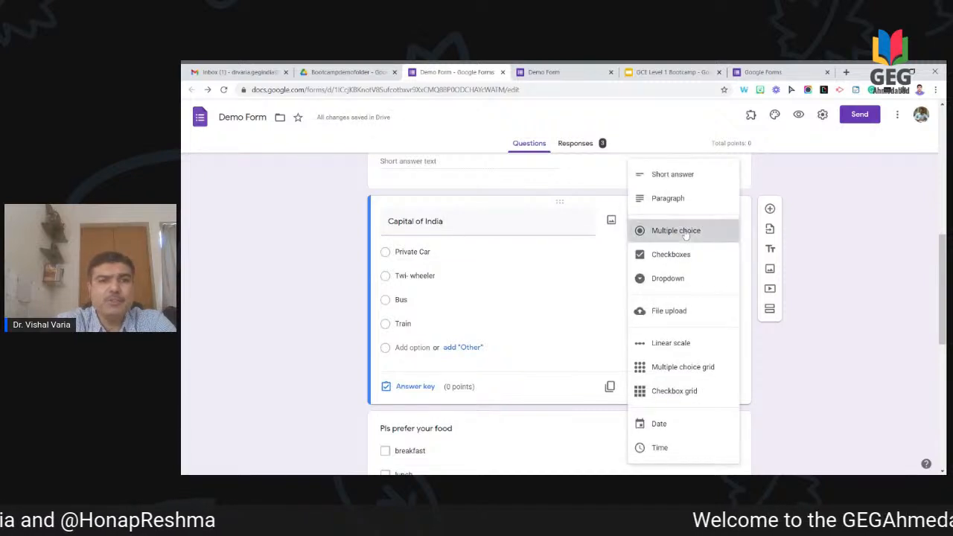
{"action": "left_click", "coordinate": [681, 228]}
Step: Replace its four options with Mumbai, Delhi, New-Delhi and Chennai
{"action": "left_click", "coordinate": [438, 261]}
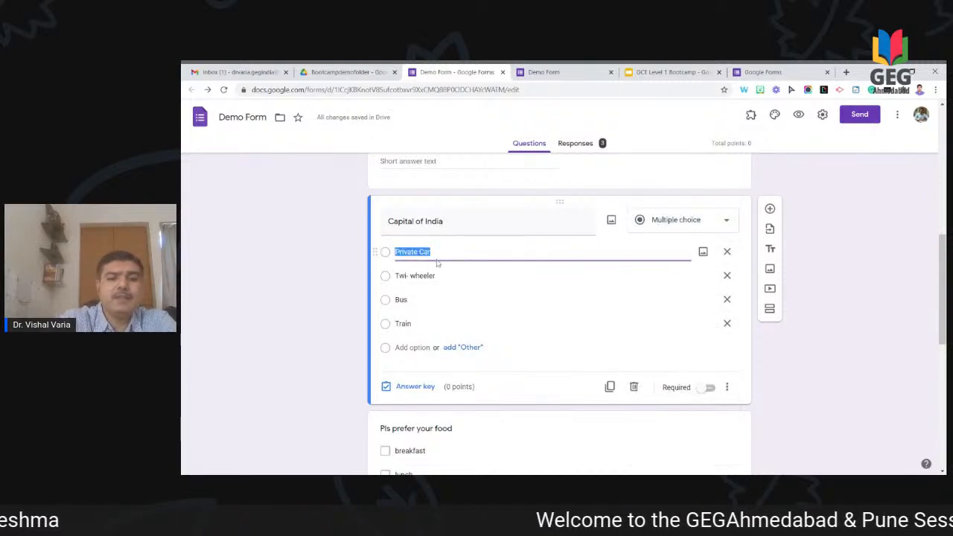
{"action": "type", "text": "Mumba"}
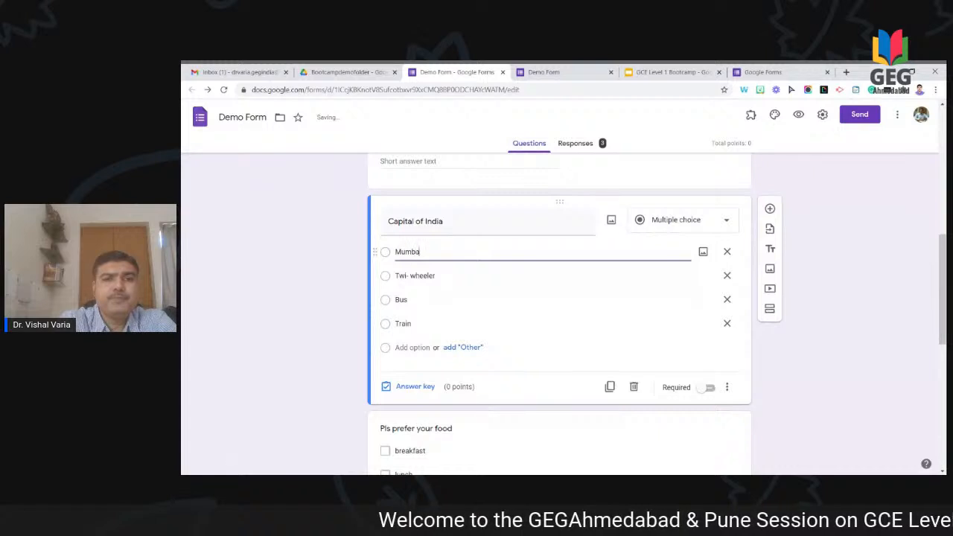
{"action": "left_click", "coordinate": [425, 276]}
{"action": "type", "text": "Delhi"}
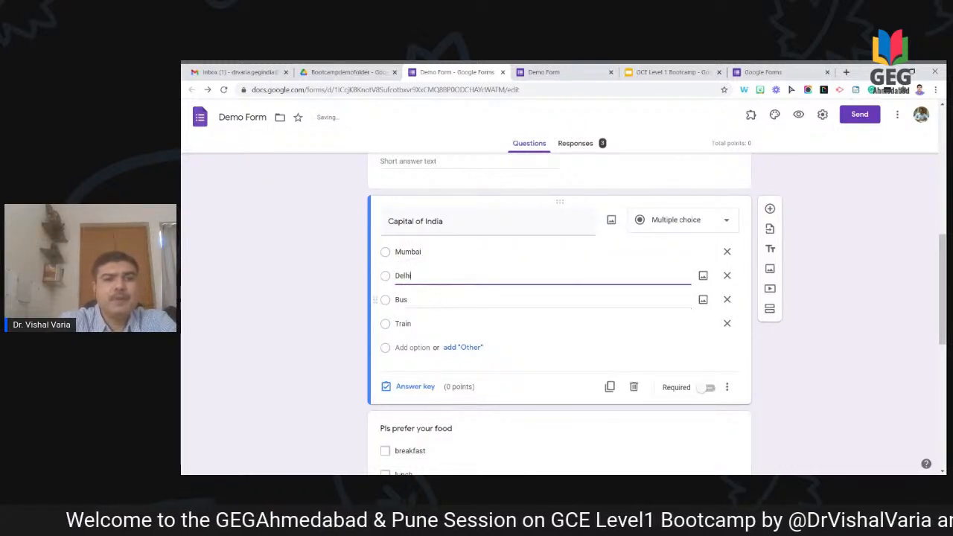
{"action": "left_click", "coordinate": [424, 300]}
{"action": "type", "text": "New-Delhi"}
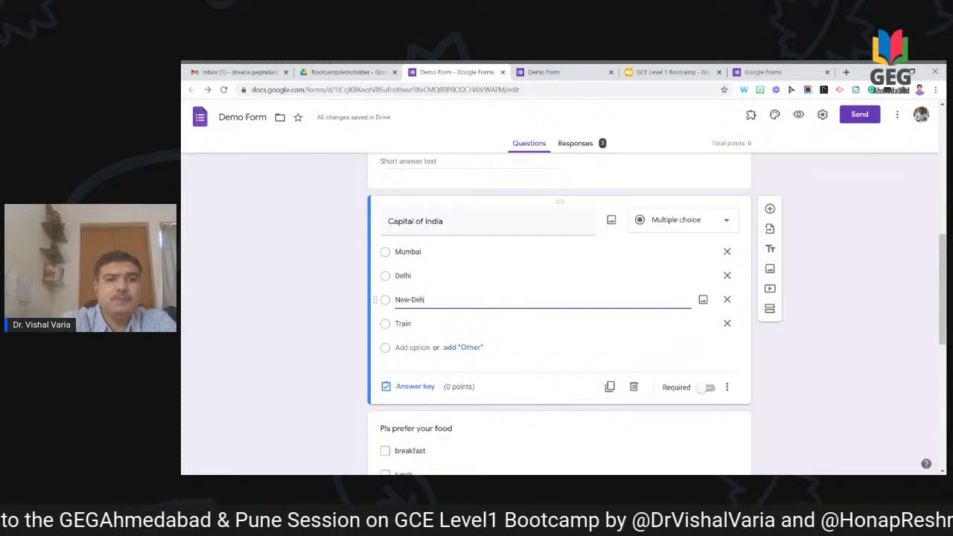
{"action": "key", "text": "BackSpace"}
{"action": "type", "text": "hi"}
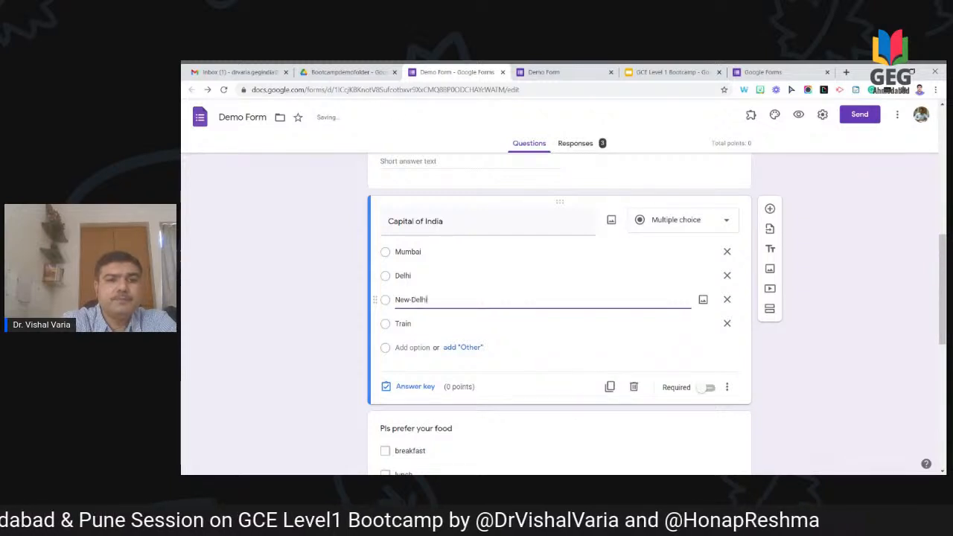
{"action": "left_click", "coordinate": [408, 326]}
{"action": "type", "text": "Chennai"}
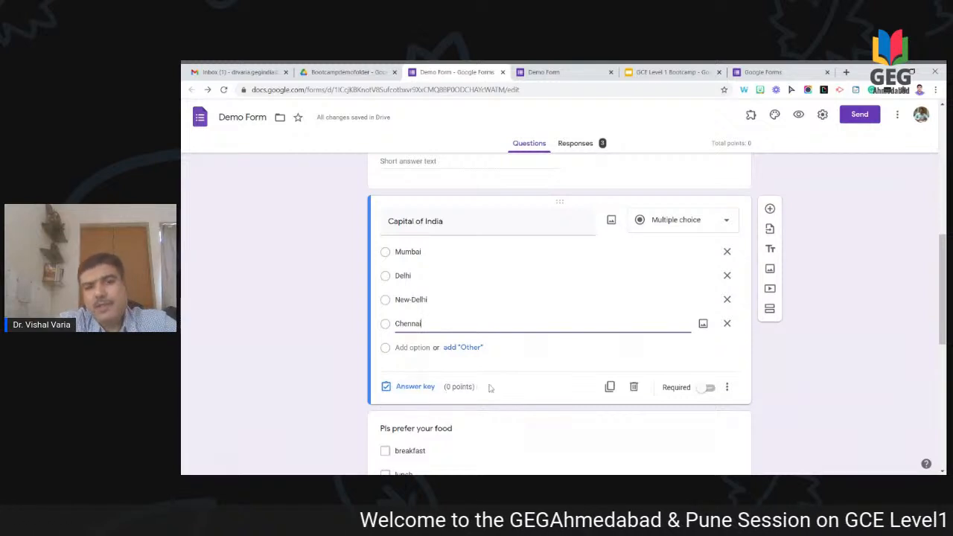
Step: Mark New-Delhi correct and add incorrect-answer feedback 'The correct answer is New-Delhi'
{"action": "left_click", "coordinate": [420, 389]}
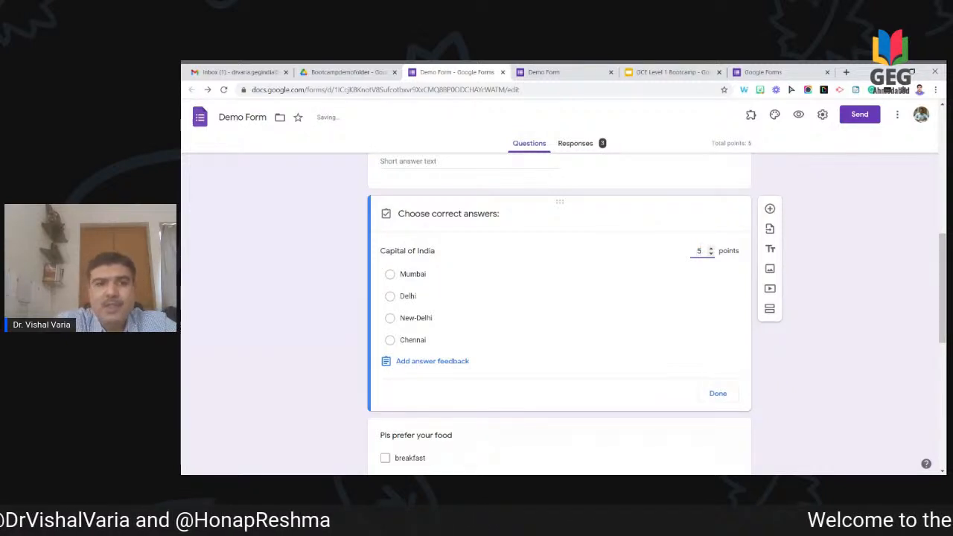
{"action": "left_click", "coordinate": [407, 319]}
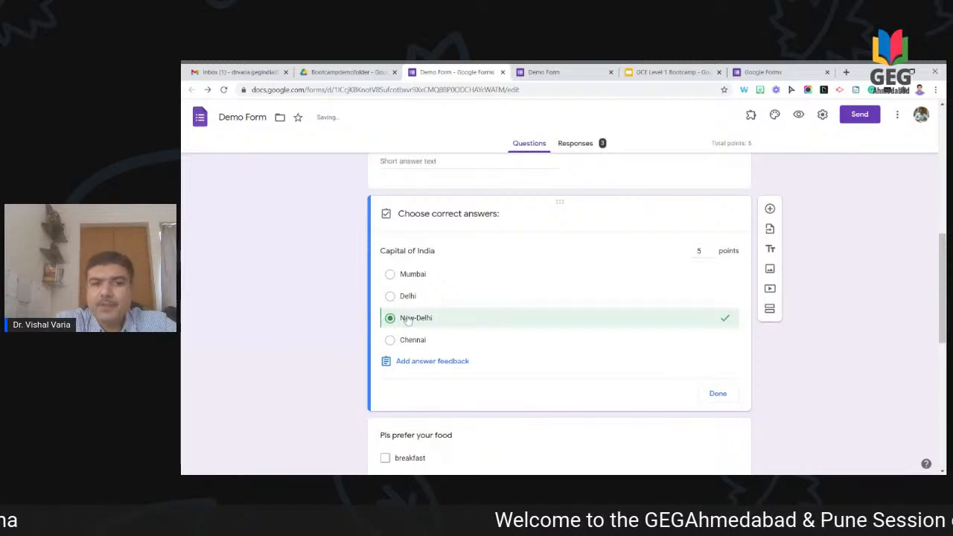
{"action": "left_click", "coordinate": [420, 365]}
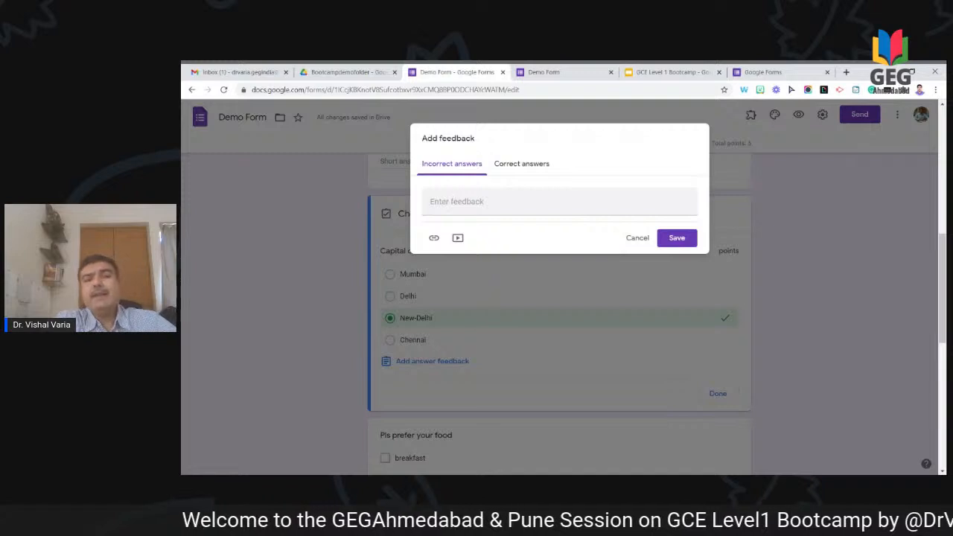
{"action": "left_click", "coordinate": [451, 198]}
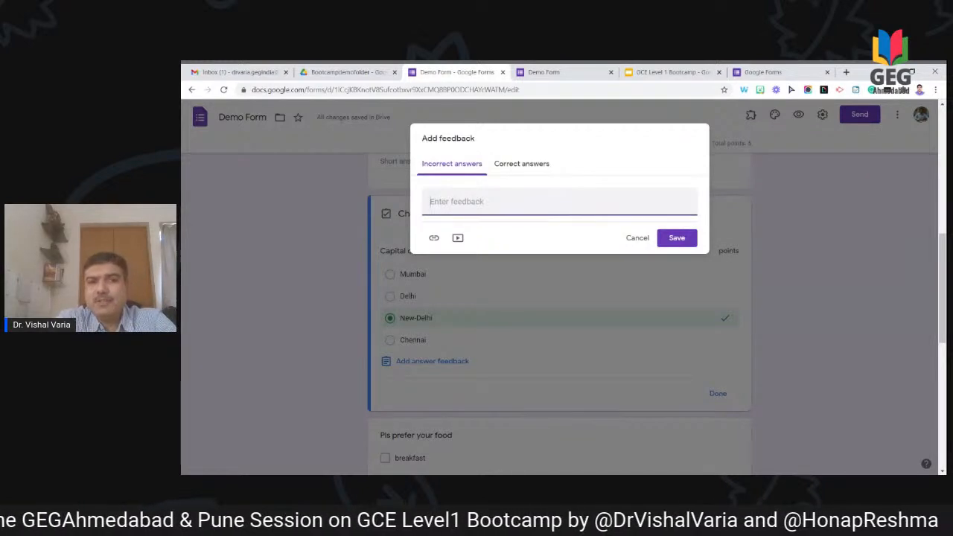
{"action": "type", "text": "The cor"}
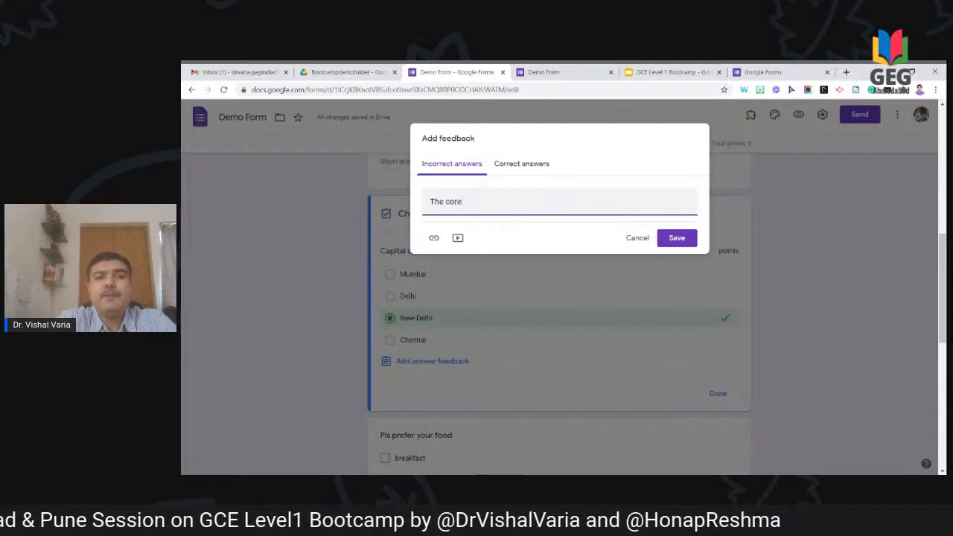
{"action": "type", "text": "rect ans"}
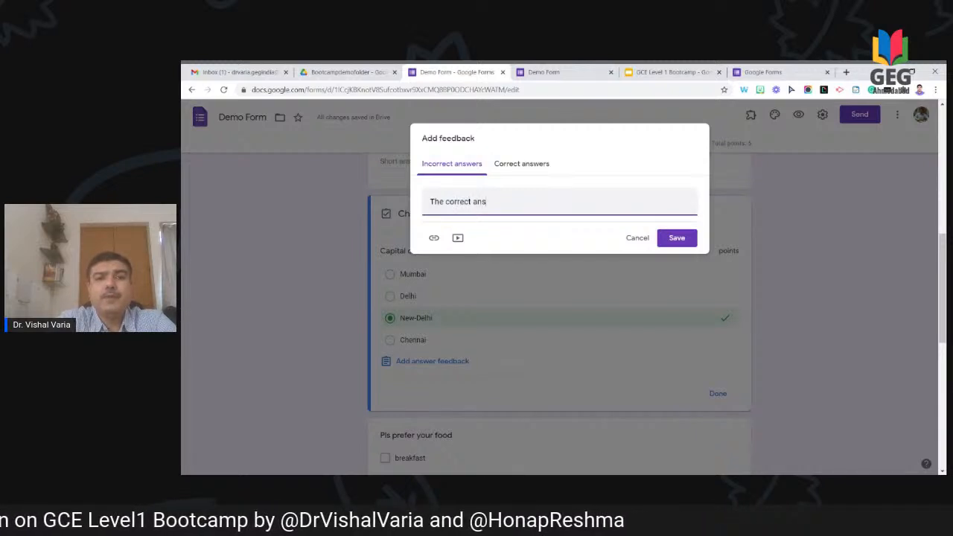
{"action": "type", "text": "wer"}
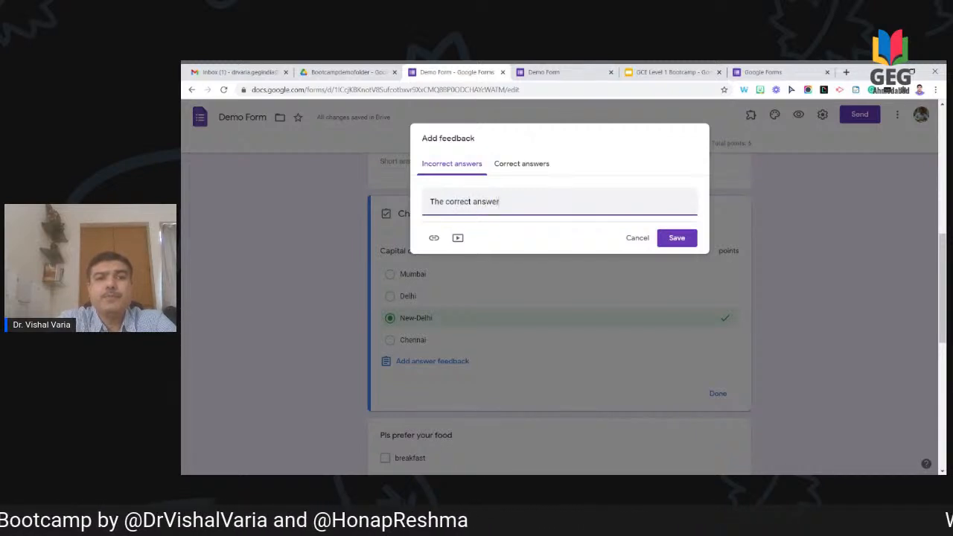
{"action": "type", "text": " is new"}
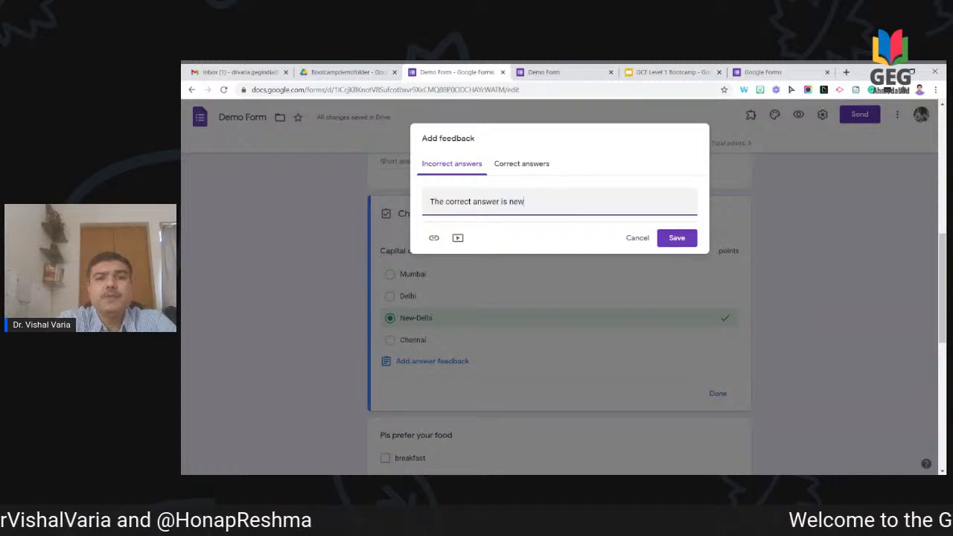
{"action": "key", "text": "BackSpace"}
{"action": "type", "text": "New"}
{"action": "type", "text": "-Dhel"}
{"action": "type", "text": "lhi"}
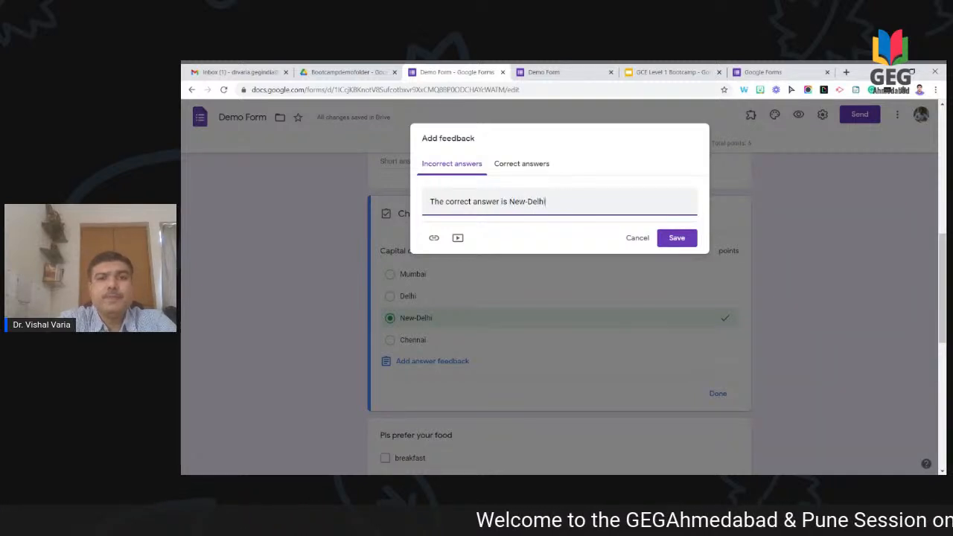
Step: Add correct-answer feedback 'Good. You have correctly answered.' and save the feedback
{"action": "left_click", "coordinate": [522, 168]}
{"action": "left_click", "coordinate": [513, 202]}
{"action": "type", "text": "Good."}
{"action": "type", "text": " YOu have"}
{"action": "key", "text": "BackSpace"}
{"action": "key", "text": "BackSpace"}
{"action": "key", "text": "BackSpace"}
{"action": "key", "text": "BackSpace"}
{"action": "key", "text": "BackSpace"}
{"action": "key", "text": "BackSpace"}
{"action": "type", "text": "o"}
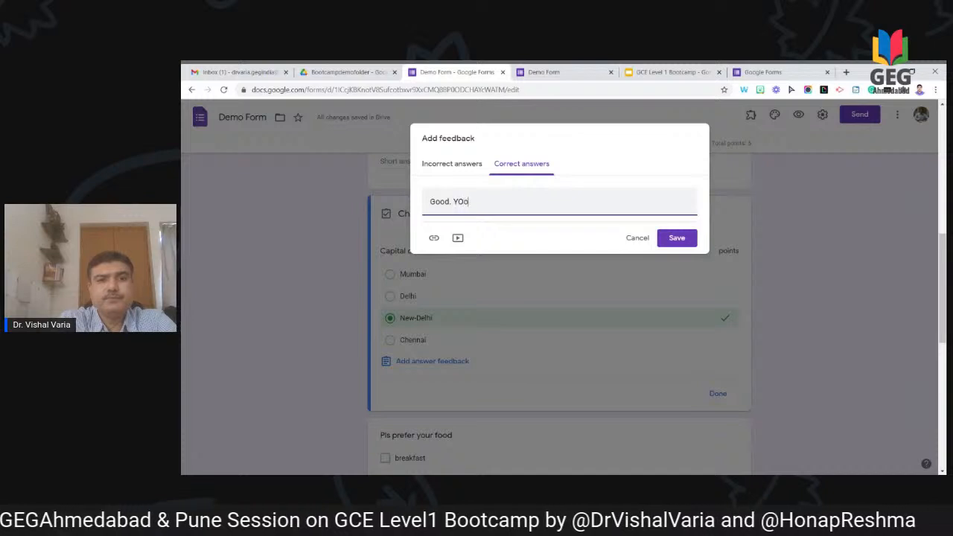
{"action": "type", "text": "u have cro"}
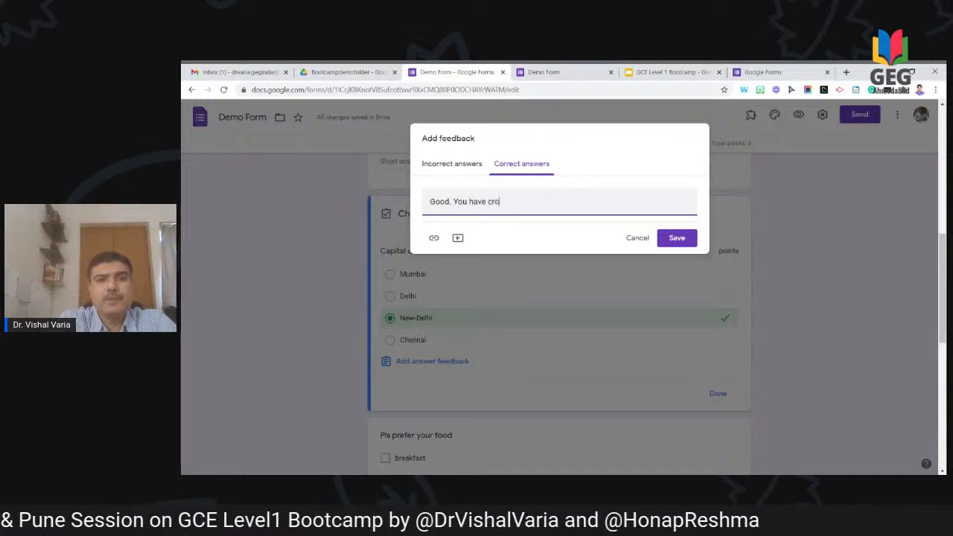
{"action": "key", "text": "BackSpace"}
{"action": "key", "text": "BackSpace"}
{"action": "type", "text": "orrectly answere"}
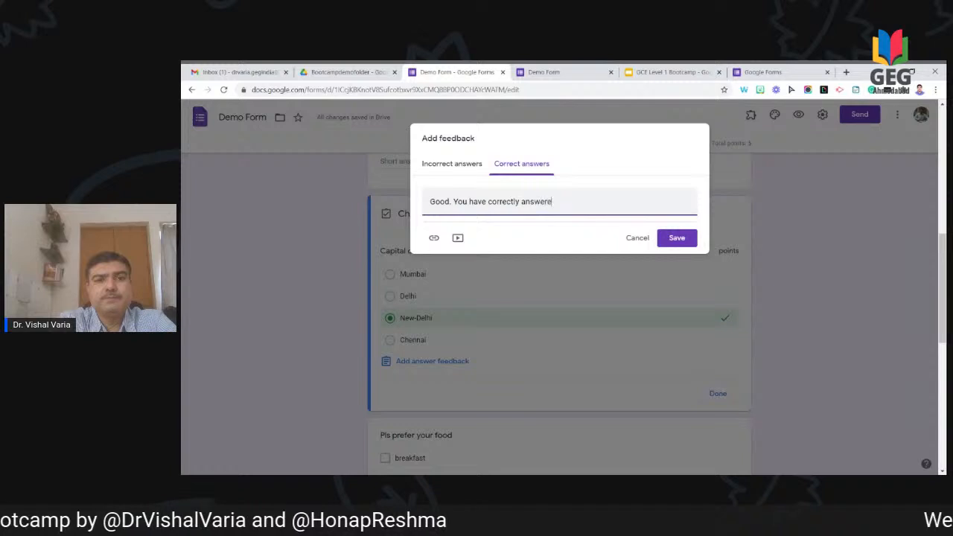
{"action": "type", "text": "d."}
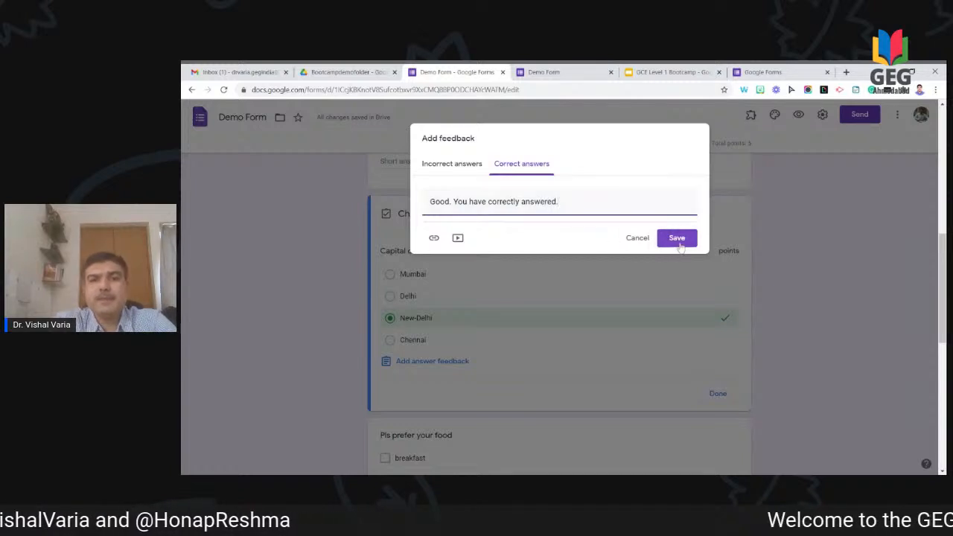
{"action": "left_click", "coordinate": [676, 239]}
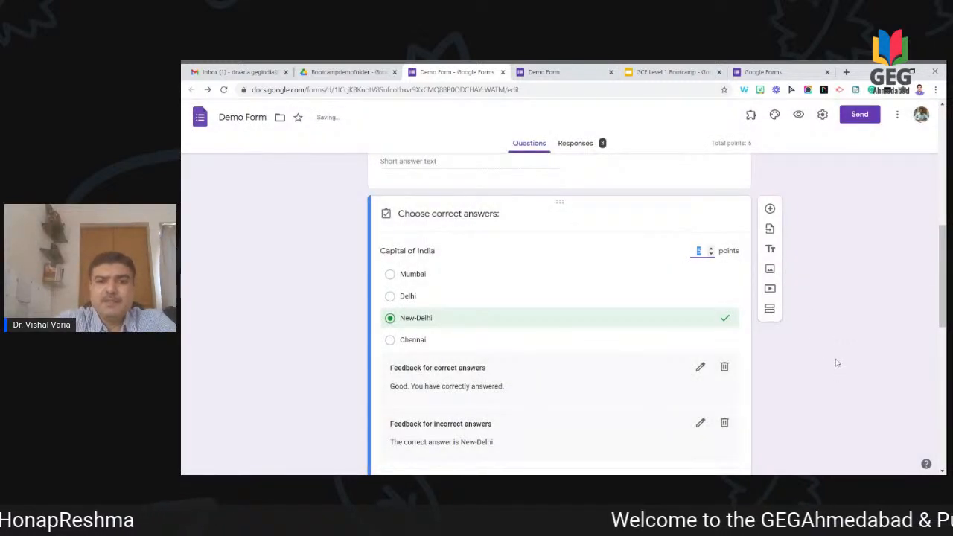
Step: Retitle the food question 'Capital of Gujarat' and make it multiple choice
{"action": "scroll", "coordinate": [839, 364], "scroll_direction": "down", "scroll_amount": 3}
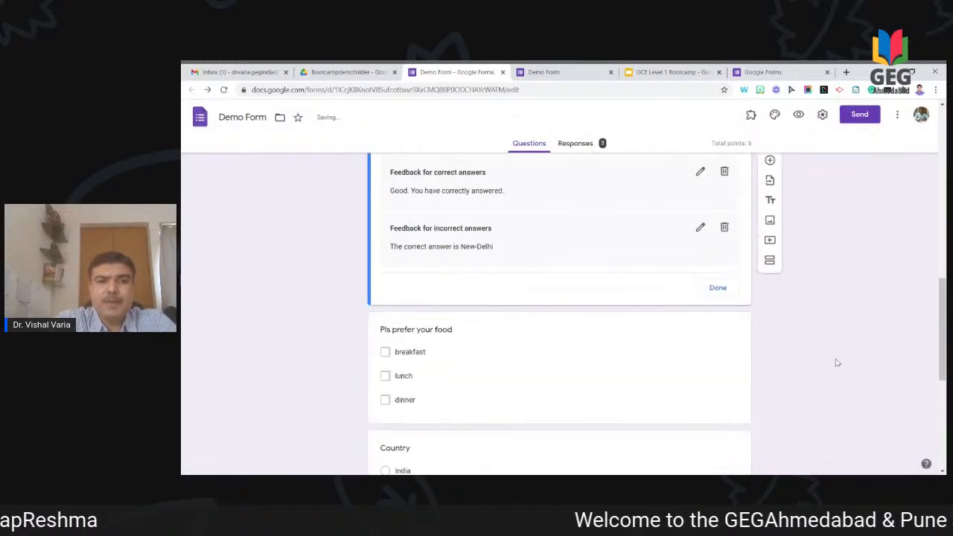
{"action": "left_click", "coordinate": [485, 336]}
{"action": "type", "text": "CVa"}
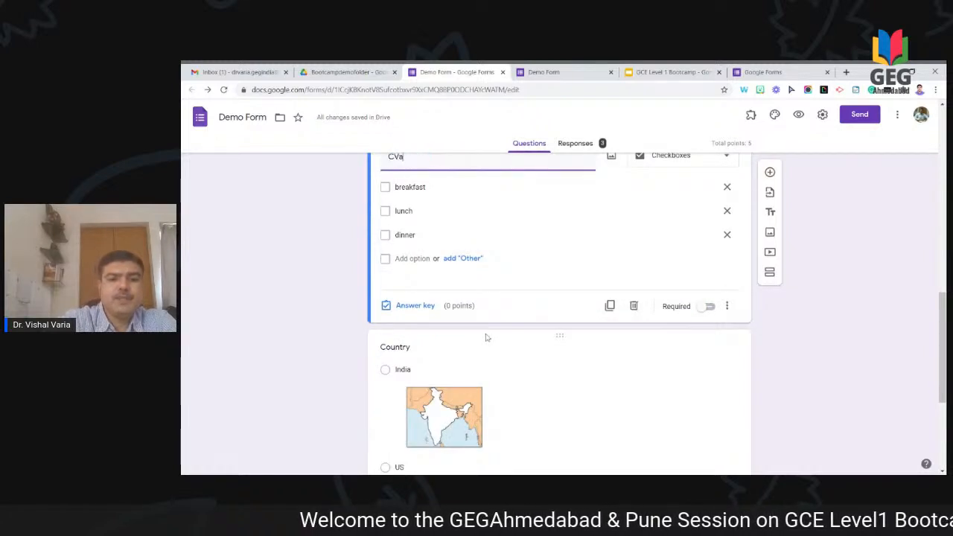
{"action": "type", "text": "ptil"}
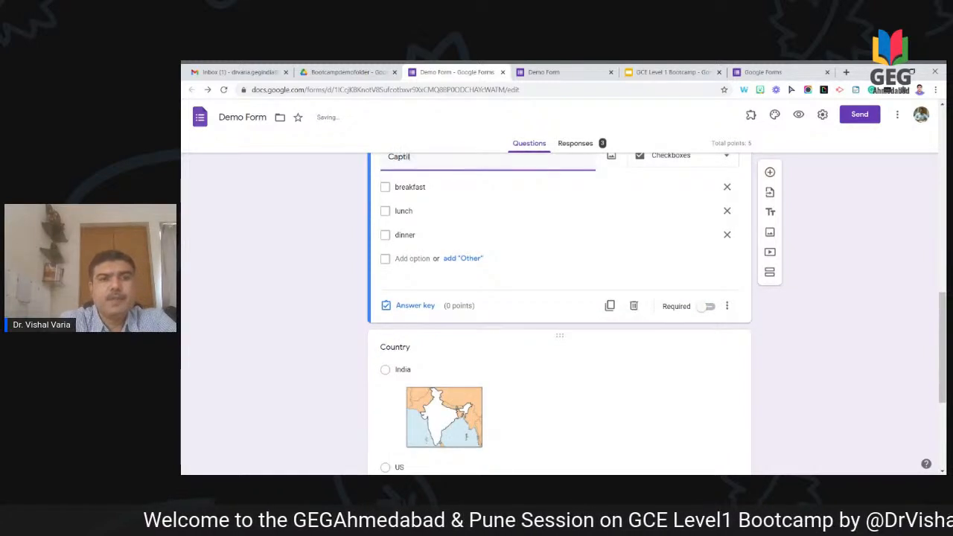
{"action": "type", "text": "a of"}
{"action": "key", "text": "BackSpace"}
{"action": "key", "text": "BackSpace"}
{"action": "key", "text": "BackSpace"}
{"action": "key", "text": "BackSpace"}
{"action": "key", "text": "BackSpace"}
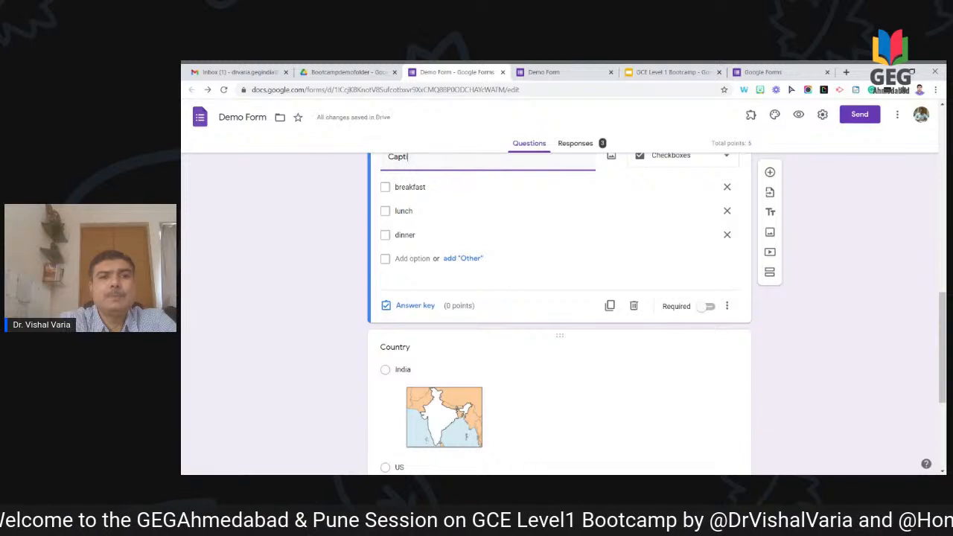
{"action": "type", "text": "tal of Gujarat"}
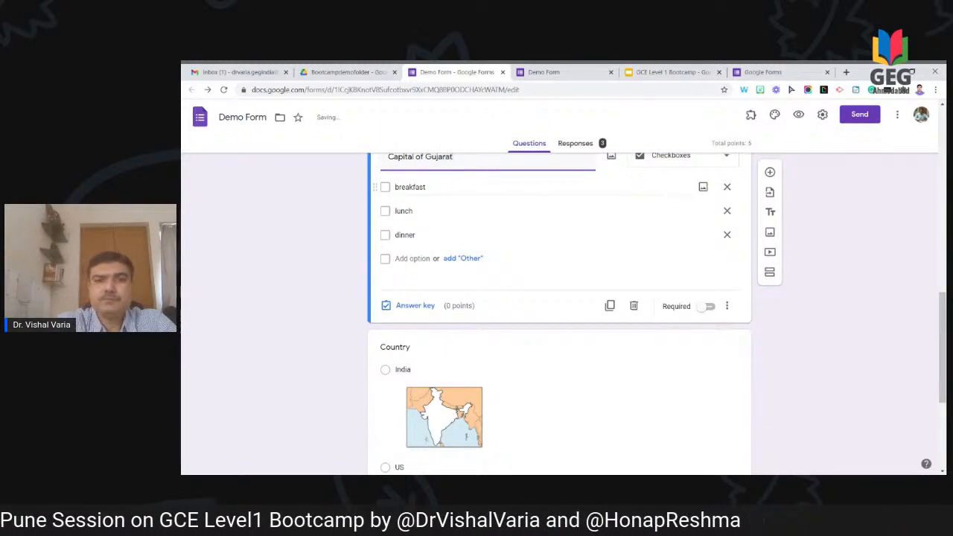
{"action": "left_click", "coordinate": [669, 162]}
{"action": "left_click", "coordinate": [674, 184]}
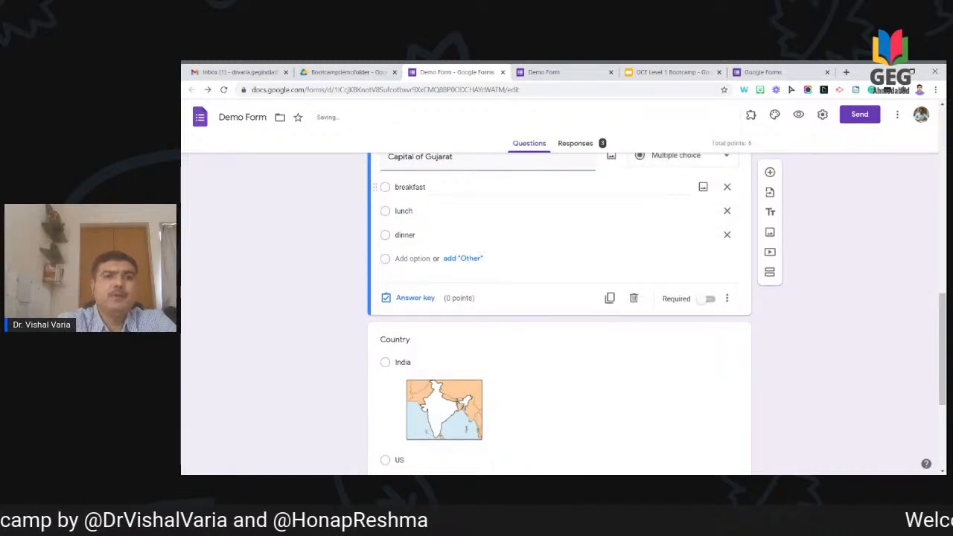
Step: Replace the meal options with Ahmedabad, Rajkot and Gandhinagar, and add Surat
{"action": "left_click", "coordinate": [544, 186]}
{"action": "type", "text": "Ahd"}
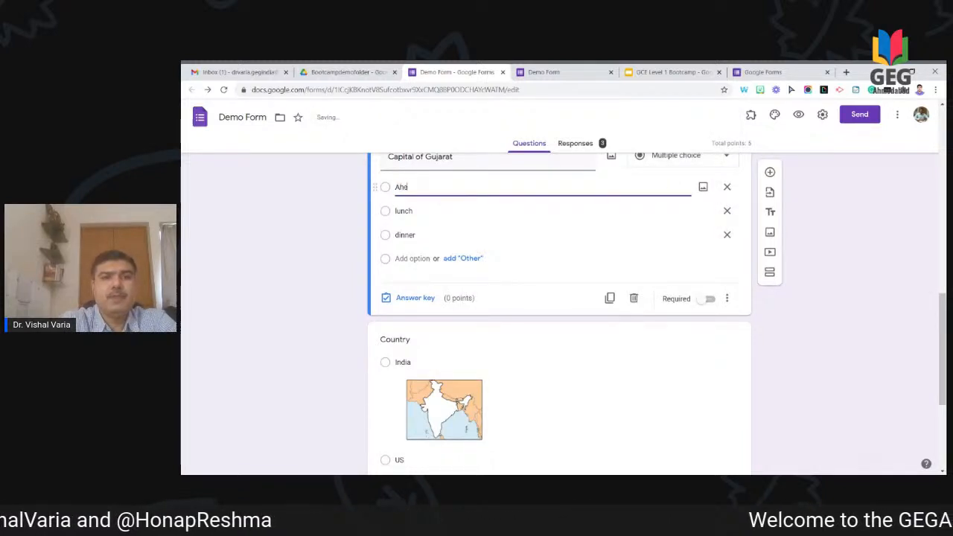
{"action": "type", "text": "edabad"}
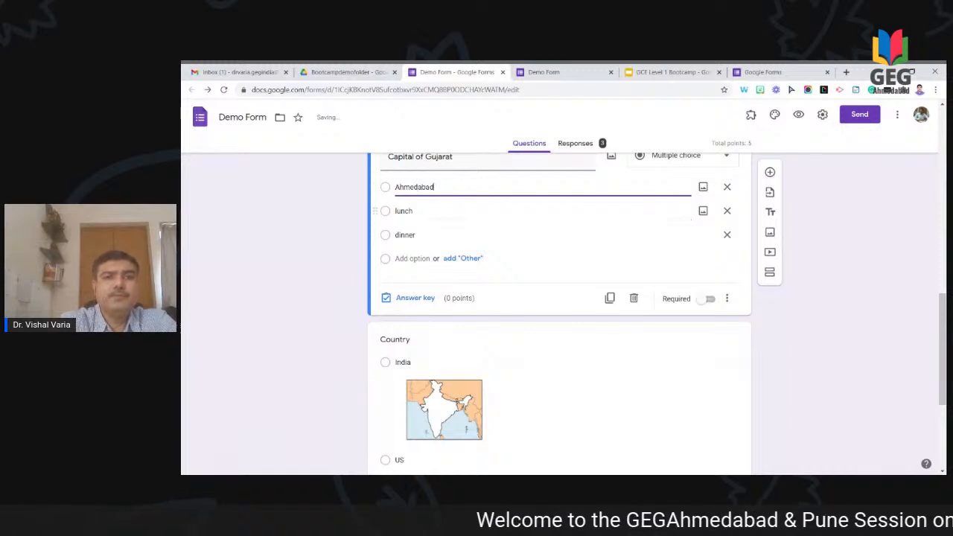
{"action": "left_click", "coordinate": [435, 208]}
{"action": "type", "text": "Ra"}
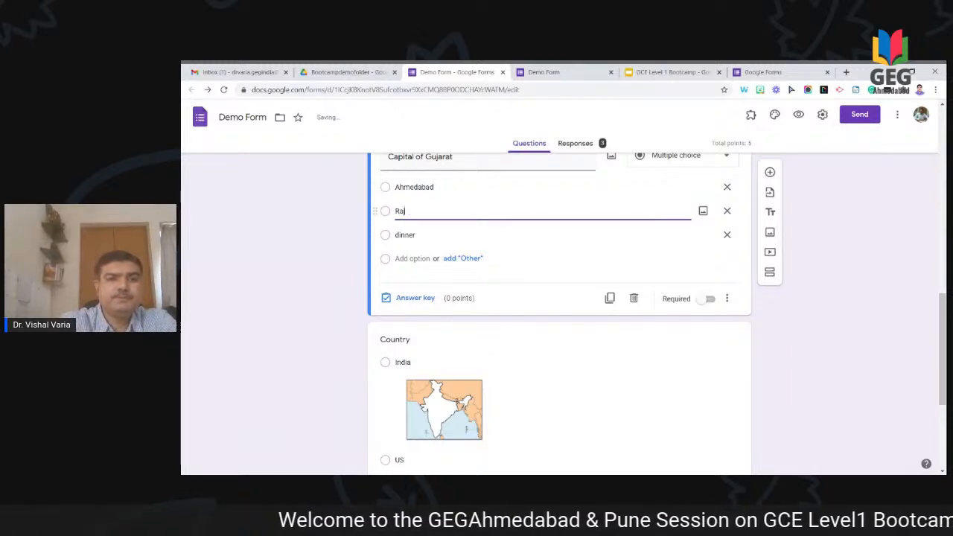
{"action": "type", "text": "jkot"}
{"action": "left_click", "coordinate": [431, 235]}
{"action": "type", "text": "Gandhinagar"}
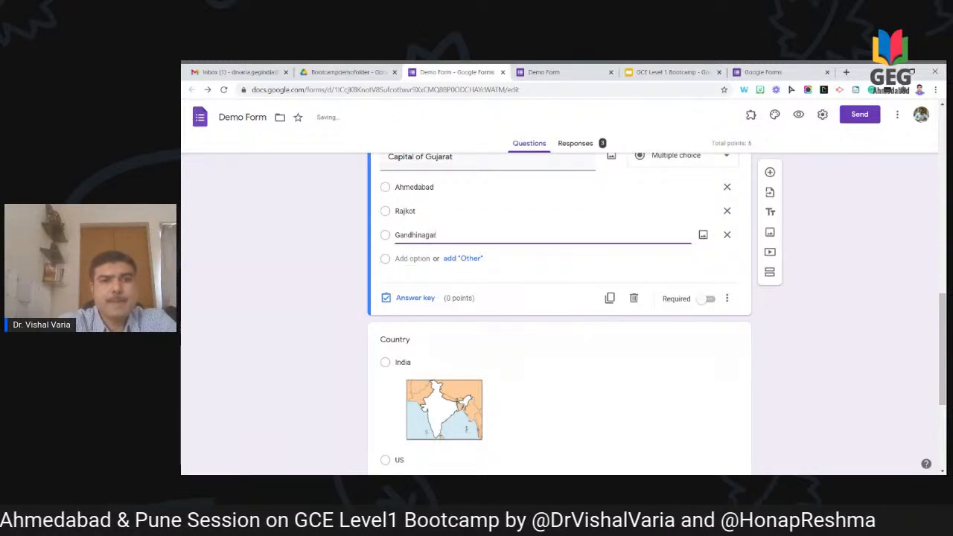
{"action": "left_click", "coordinate": [414, 258]}
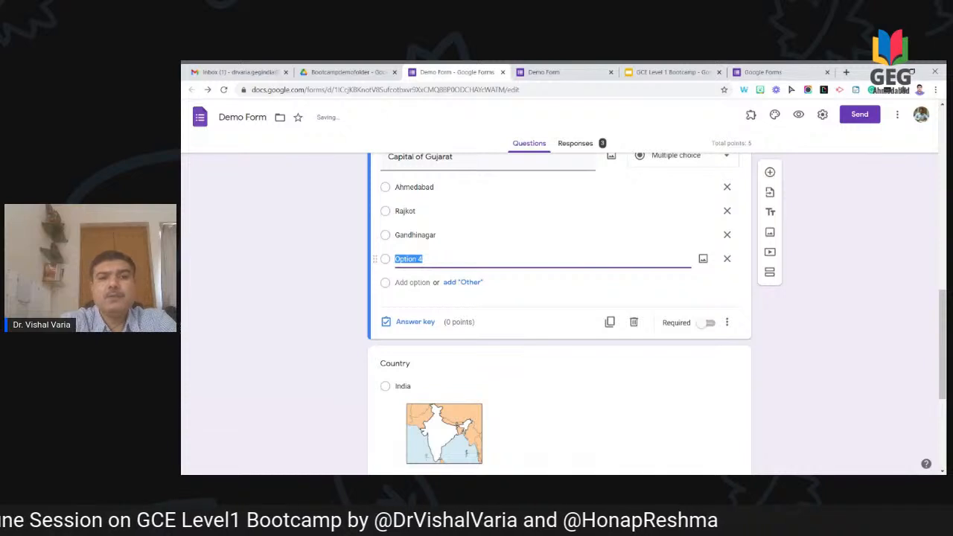
{"action": "type", "text": "Sura"}
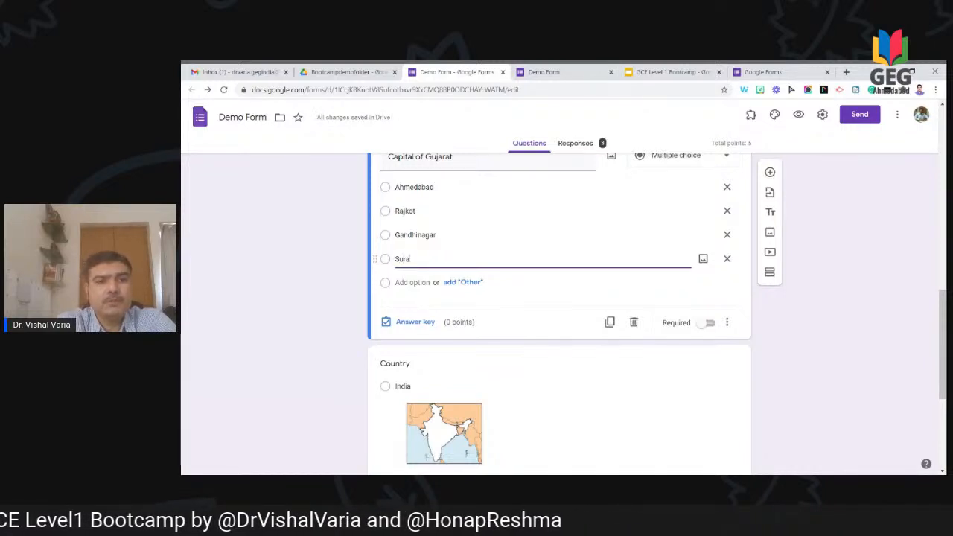
{"action": "type", "text": "t"}
{"action": "left_click", "coordinate": [417, 322]}
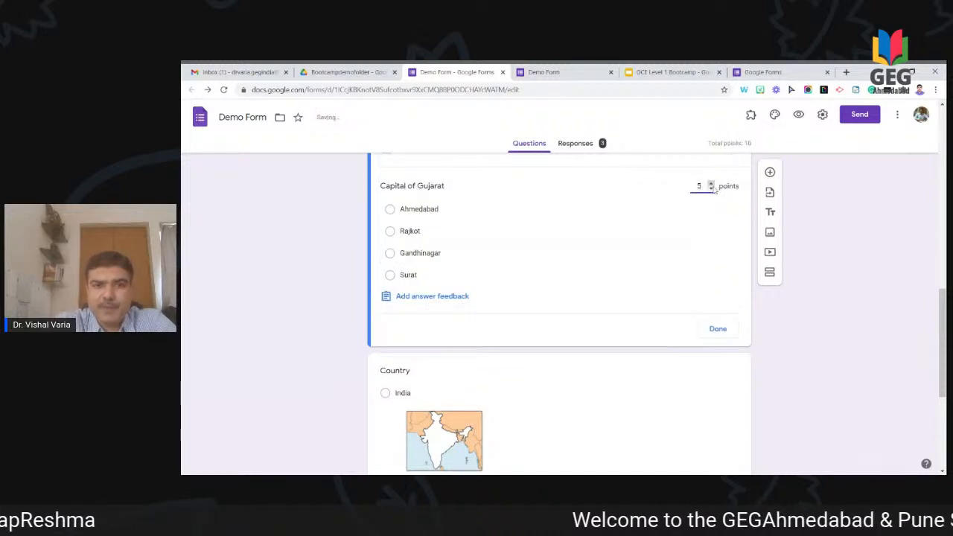
Step: Mark Gandhinagar correct and add incorrect-answer feedback naming "Gandhinagar" as the answer
{"action": "left_click", "coordinate": [418, 254]}
{"action": "left_click", "coordinate": [420, 299]}
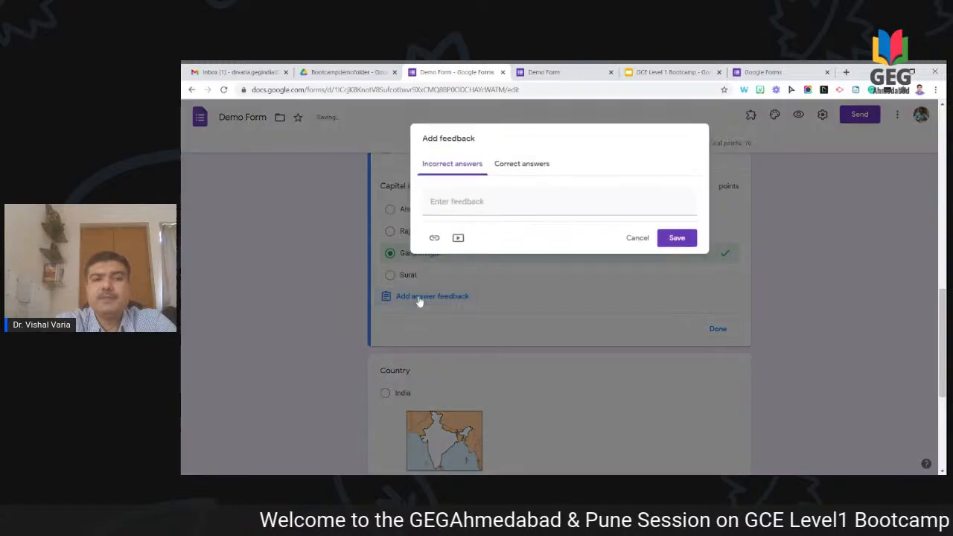
{"action": "left_click", "coordinate": [479, 202]}
{"action": "type", "text": "The correction"}
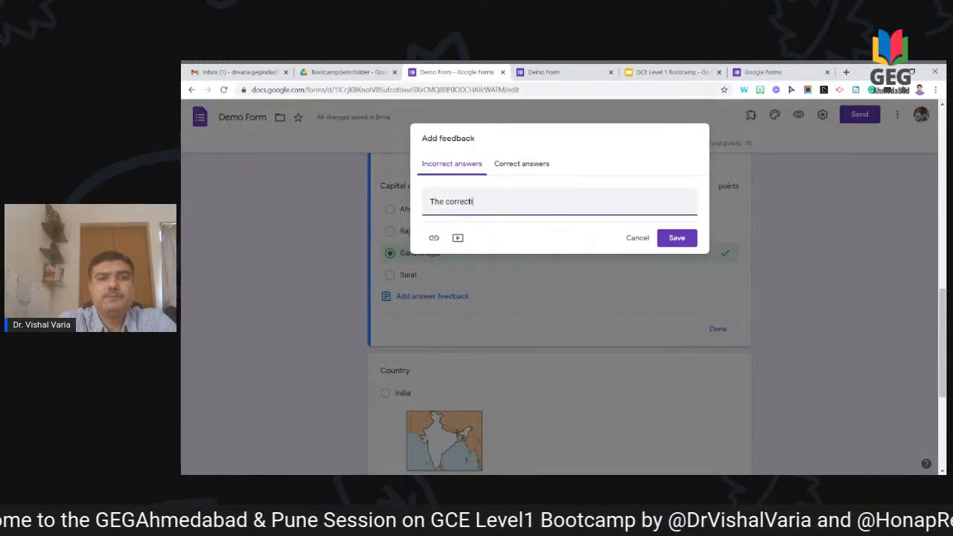
{"action": "type", "text": "wer is"}
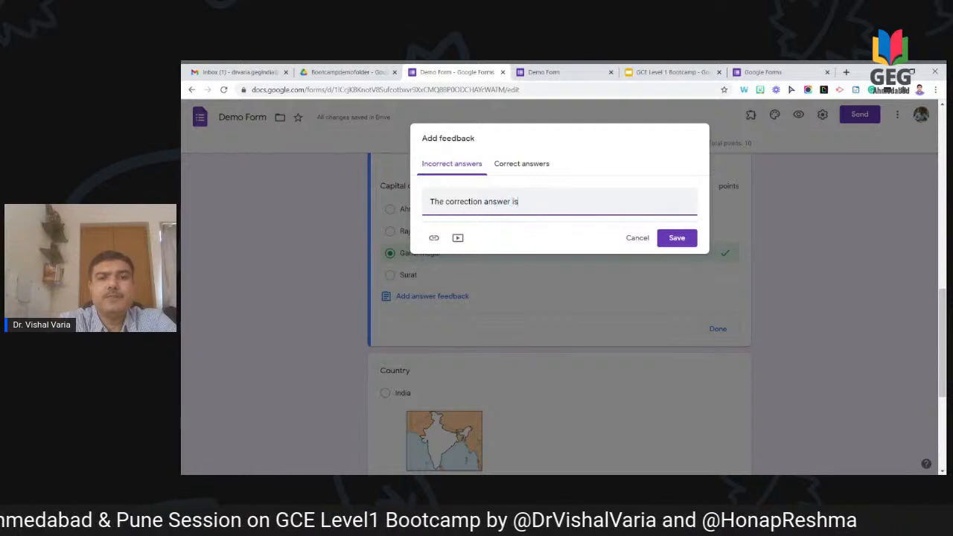
{"action": "type", "text": " \"Gandhina"}
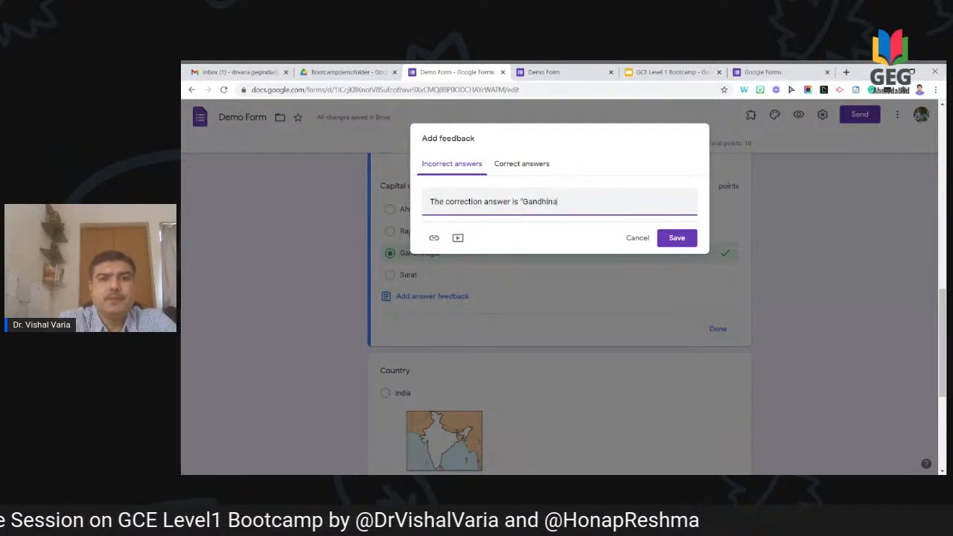
{"action": "type", "text": "gar\""}
Step: Add correct-answer feedback 'Good. You answered it correctly.' and save it
{"action": "left_click", "coordinate": [512, 170]}
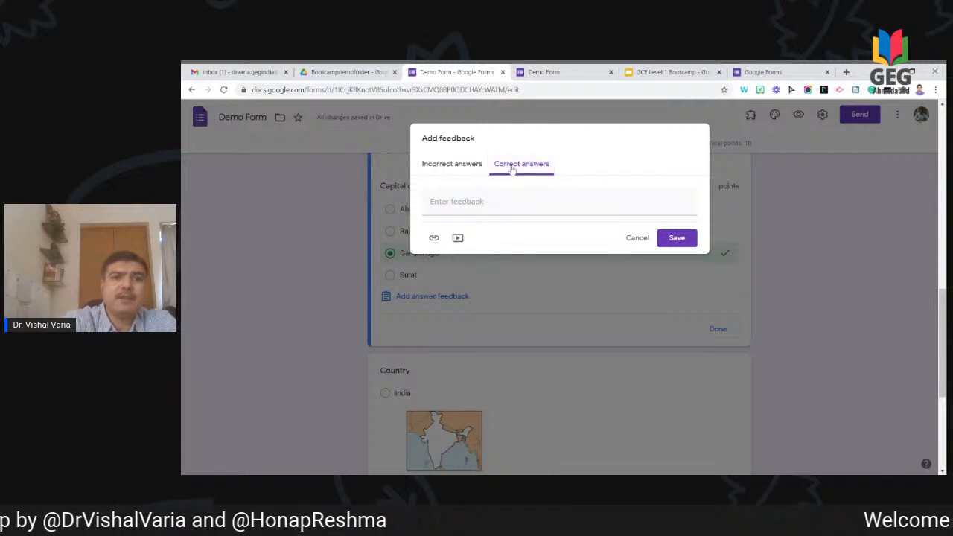
{"action": "left_click", "coordinate": [557, 201]}
{"action": "type", "text": "Go"}
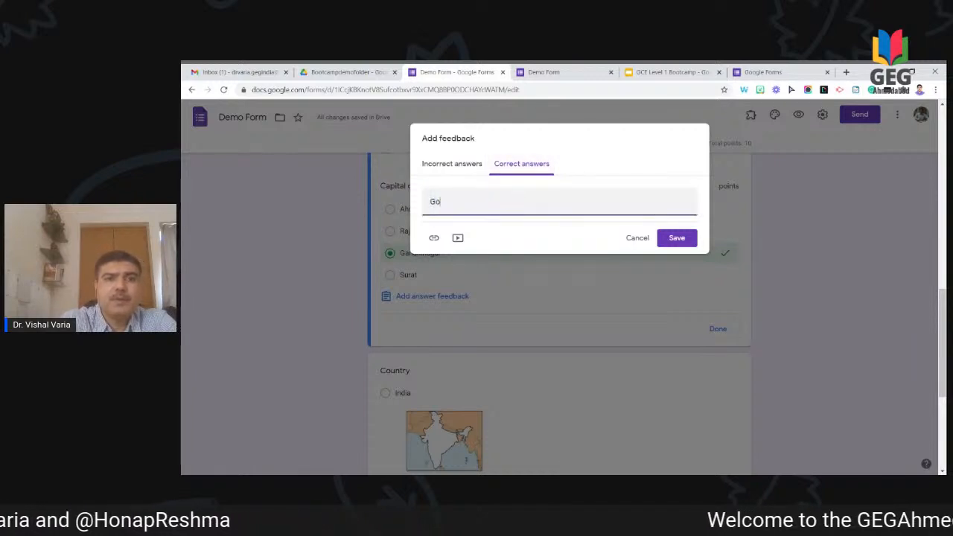
{"action": "type", "text": "od. Y"}
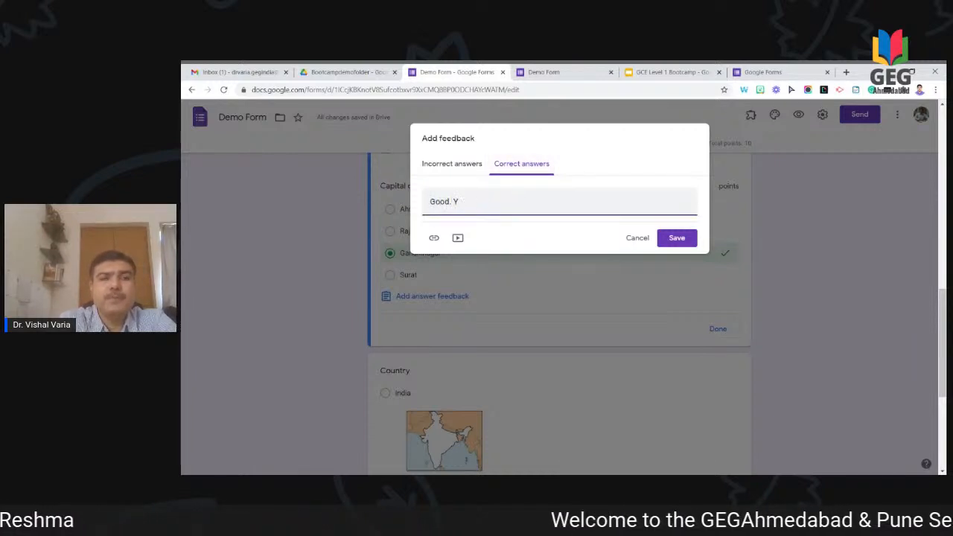
{"action": "type", "text": "ou answered it"}
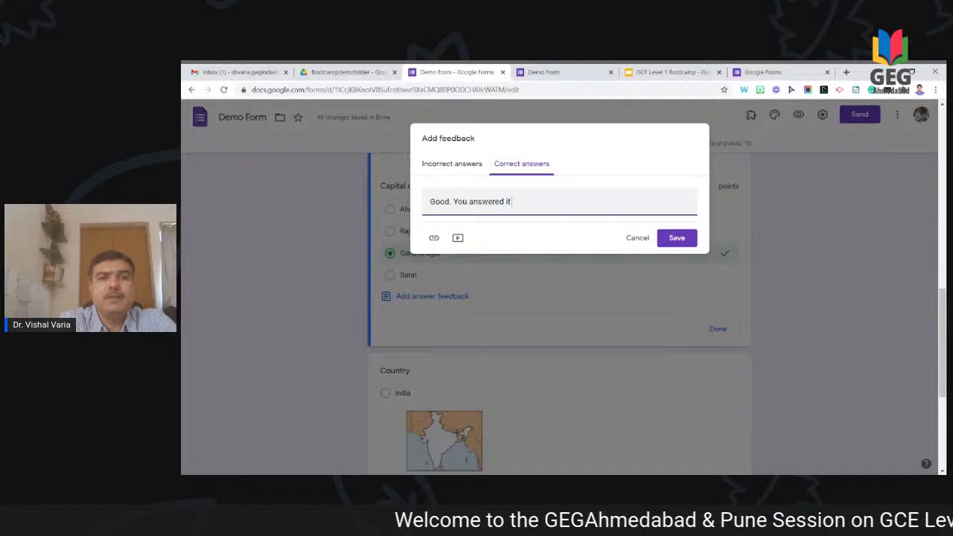
{"action": "type", "text": " core"}
{"action": "key", "text": "BackSpace"}
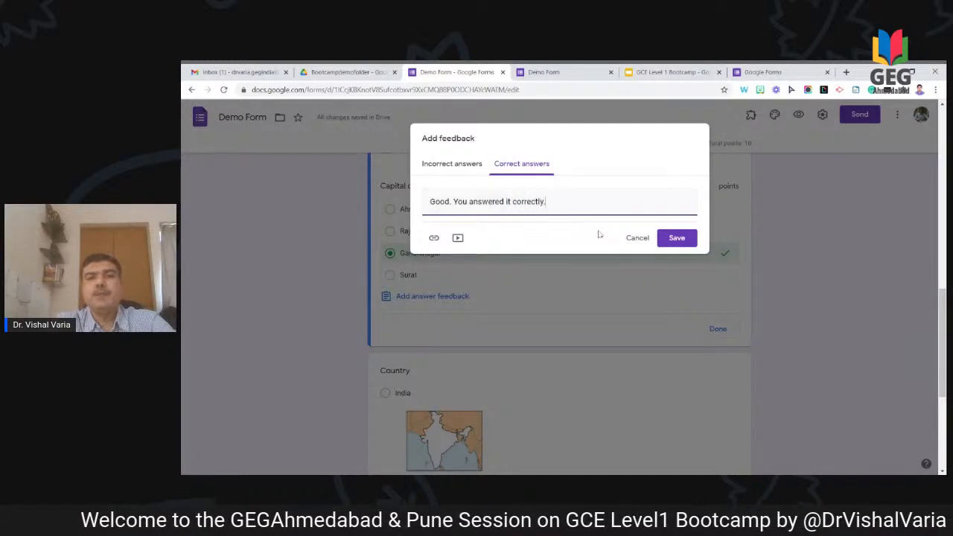
{"action": "left_click", "coordinate": [674, 238]}
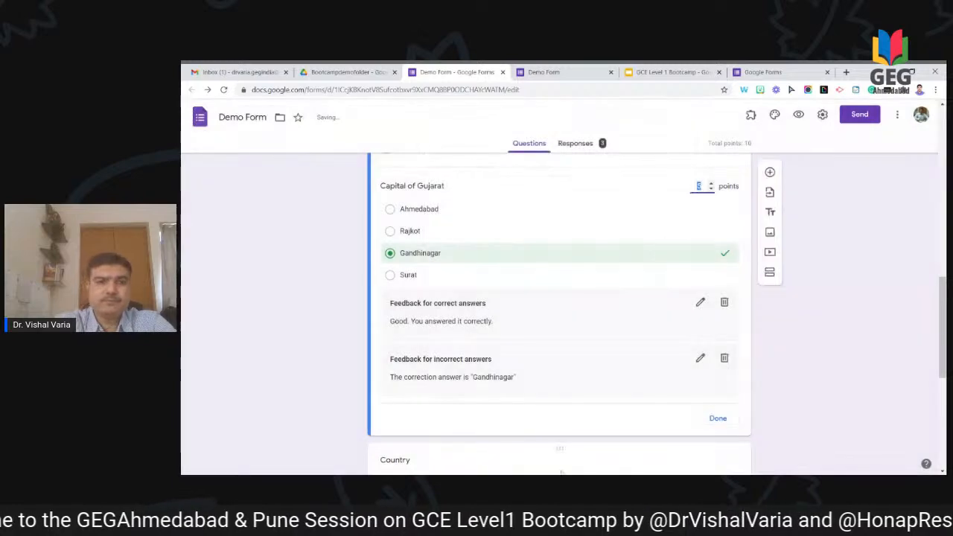
Step: Uncheck Collect email addresses in the General settings and save
{"action": "scroll", "coordinate": [818, 370], "scroll_direction": "down", "scroll_amount": 2}
{"action": "scroll", "coordinate": [817, 371], "scroll_direction": "up", "scroll_amount": 15}
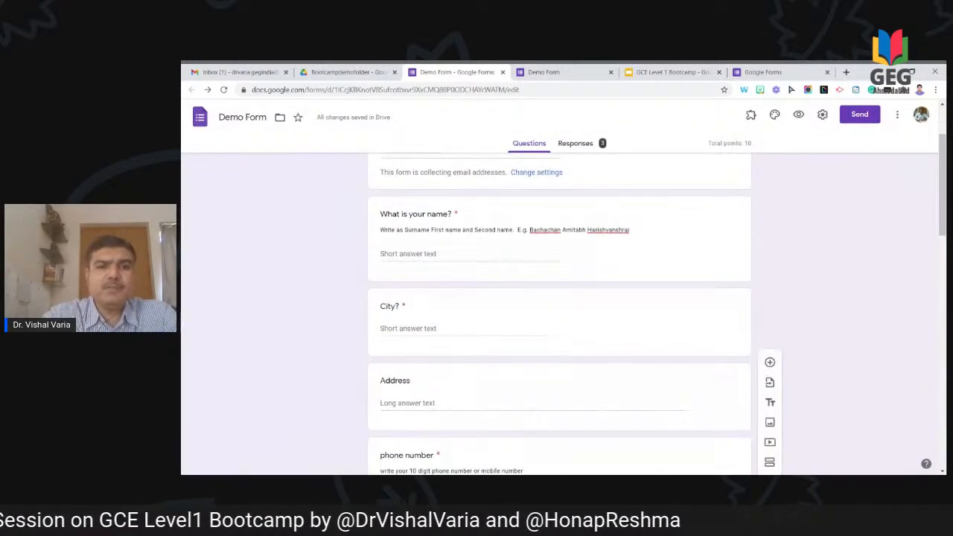
{"action": "scroll", "coordinate": [537, 255], "scroll_direction": "up", "scroll_amount": 3}
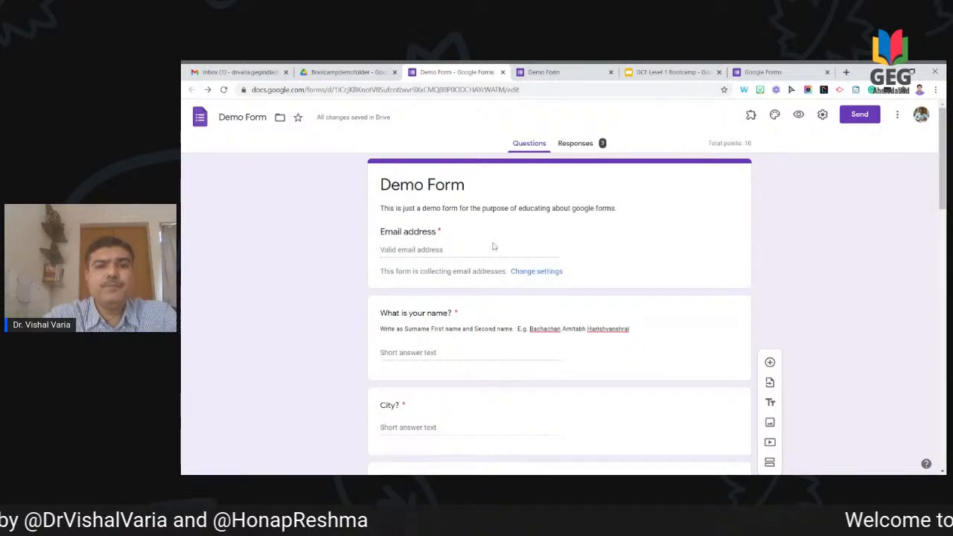
{"action": "left_click", "coordinate": [821, 116]}
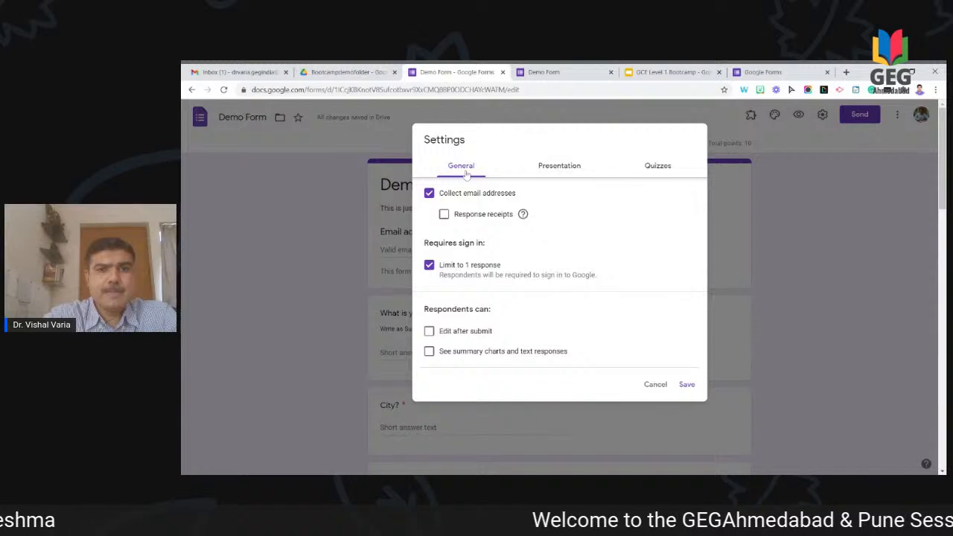
{"action": "left_click", "coordinate": [469, 196]}
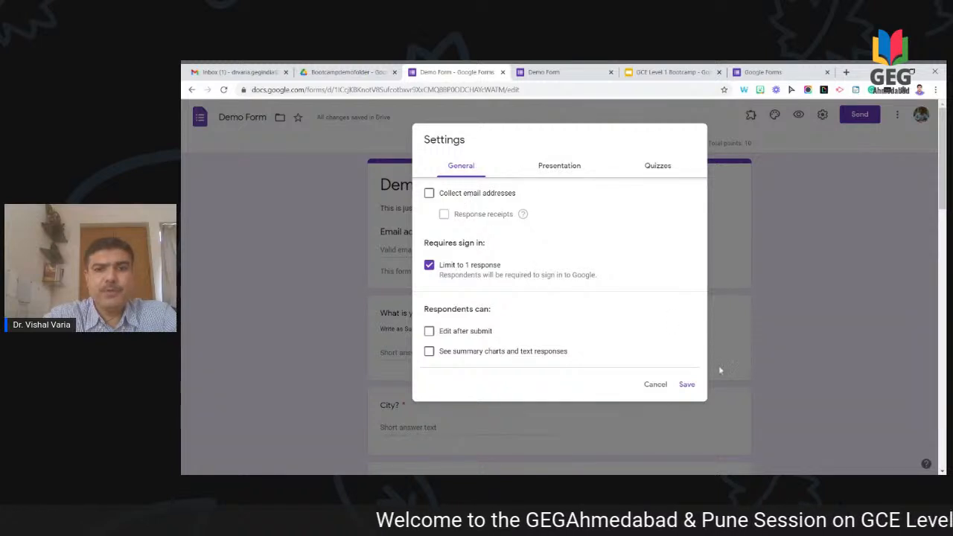
{"action": "left_click", "coordinate": [685, 386]}
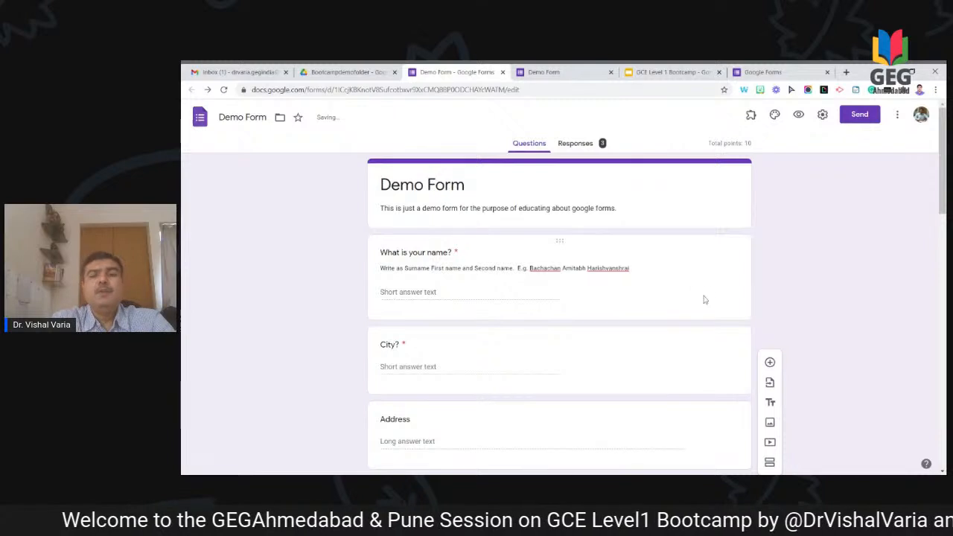
Step: Open the form preview and close the old response-confirmation tab
{"action": "scroll", "coordinate": [704, 298], "scroll_direction": "down", "scroll_amount": 3}
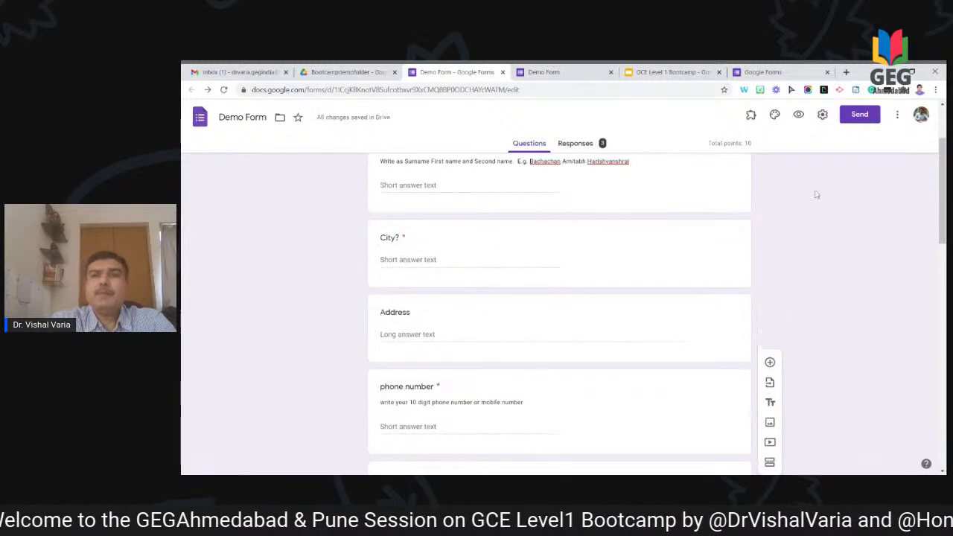
{"action": "left_click", "coordinate": [798, 115]}
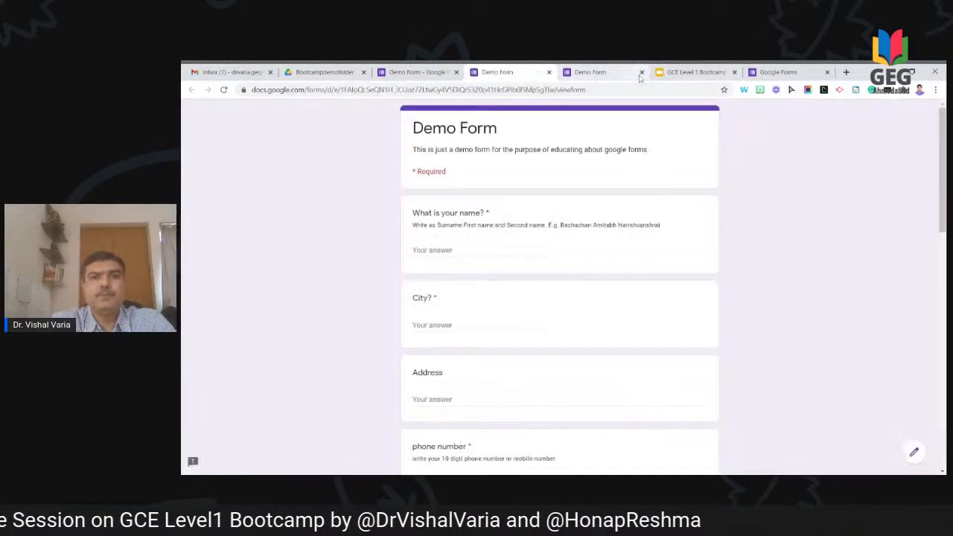
{"action": "left_click", "coordinate": [640, 78]}
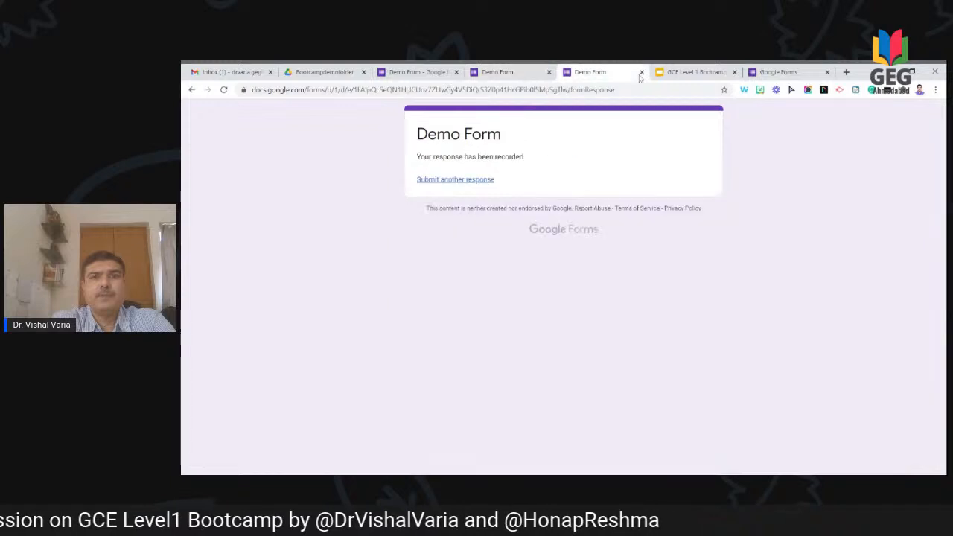
{"action": "left_click", "coordinate": [641, 73]}
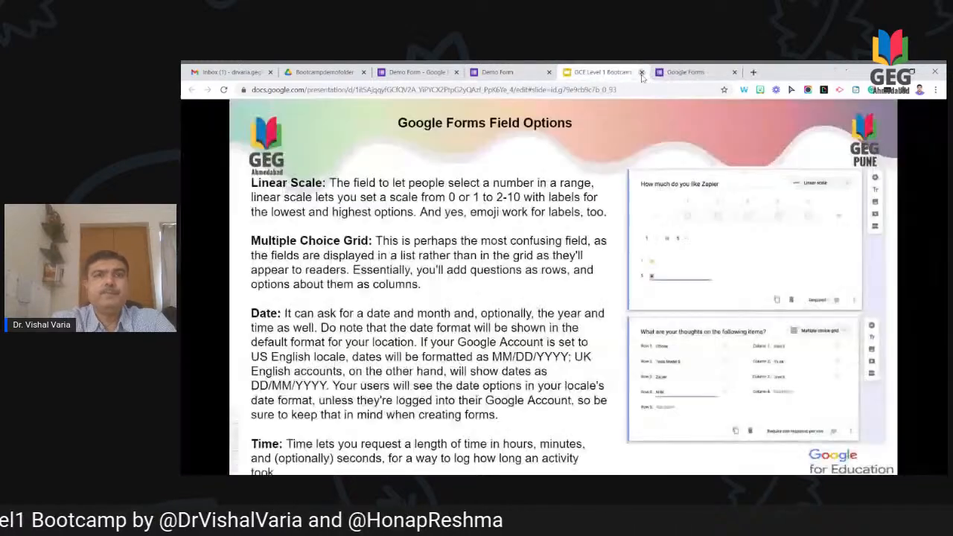
{"action": "left_click", "coordinate": [512, 75]}
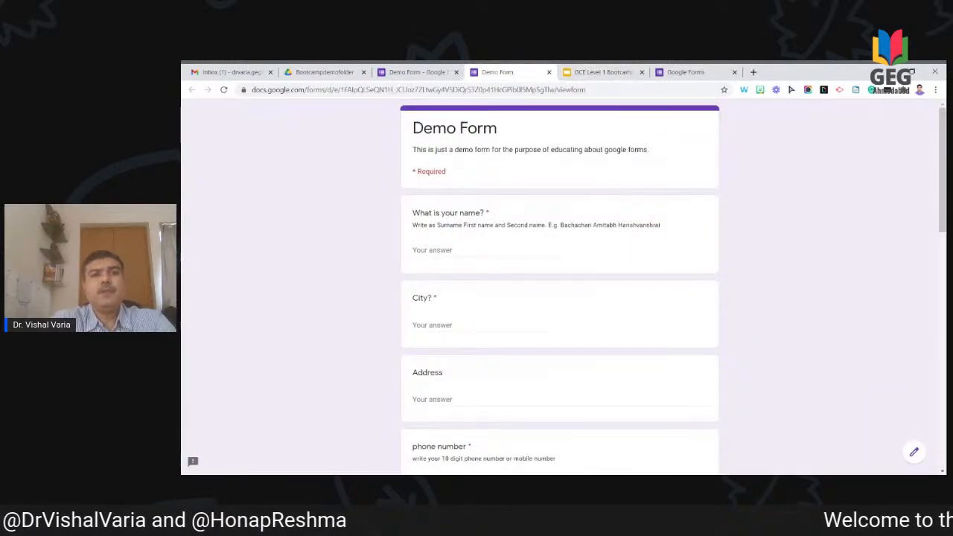
Step: Fill in the respondent's name, city Rajkot and a phone number
{"action": "left_click", "coordinate": [413, 250]}
{"action": "type", "text": "Amit"}
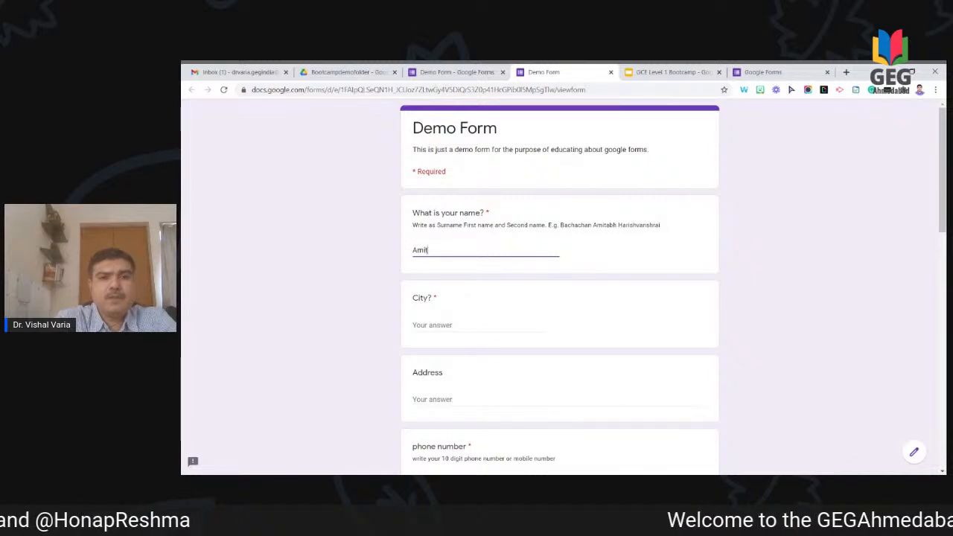
{"action": "key", "text": "BackSpace"}
{"action": "key", "text": "BackSpace"}
{"action": "key", "text": "BackSpace"}
{"action": "key", "text": "BackSpace"}
{"action": "type", "text": "Patel"}
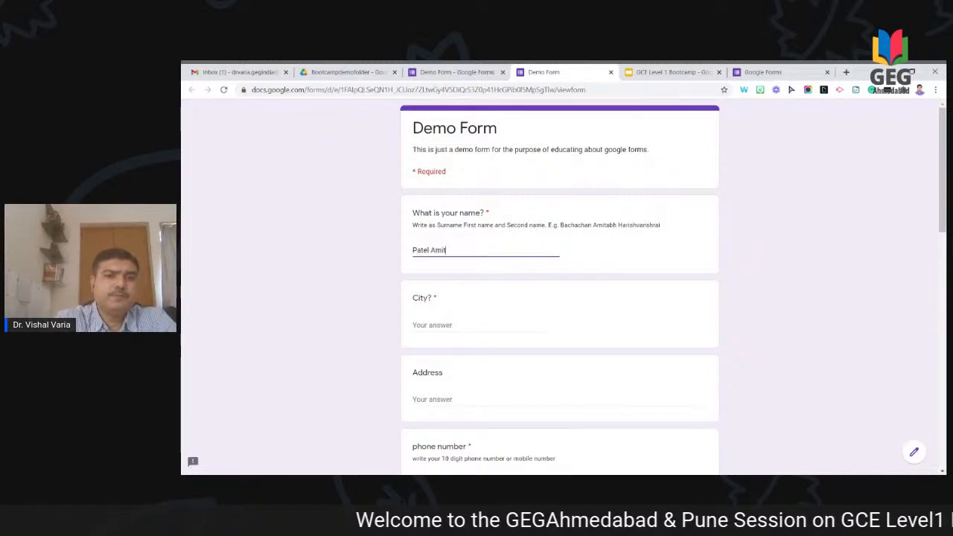
{"action": "key", "text": "Tab"}
{"action": "type", "text": "Rajk"}
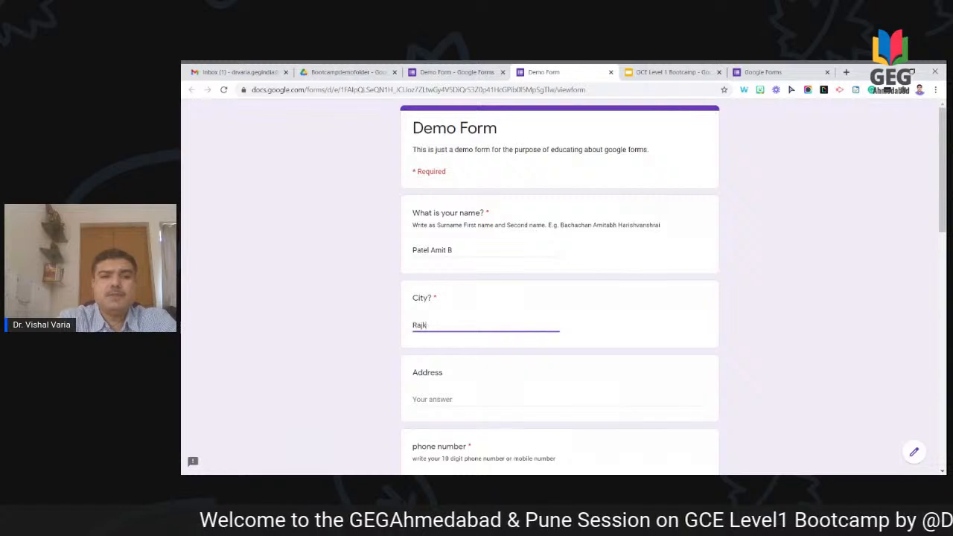
{"action": "key", "text": "Tab"}
{"action": "key", "text": "Tab"}
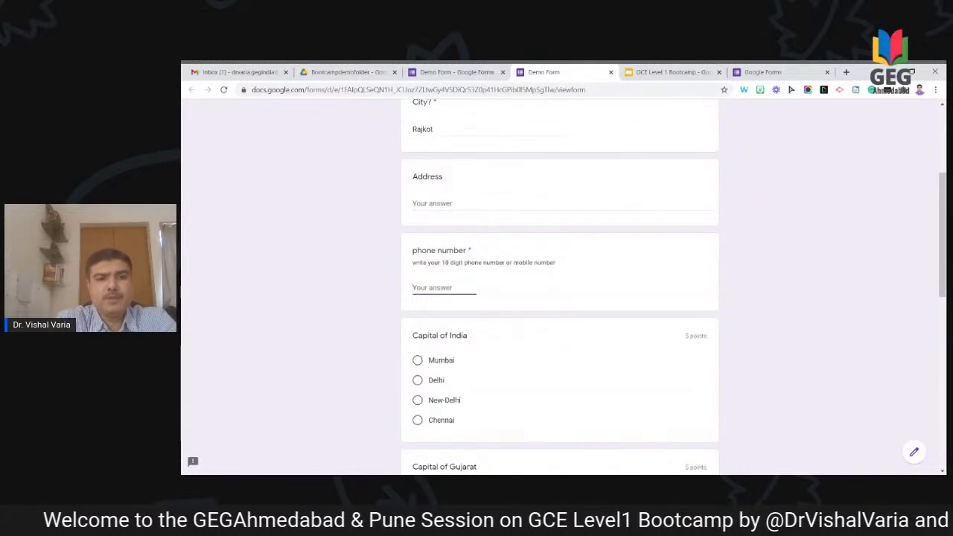
{"action": "type", "text": "9898"}
{"action": "key", "text": "Tab"}
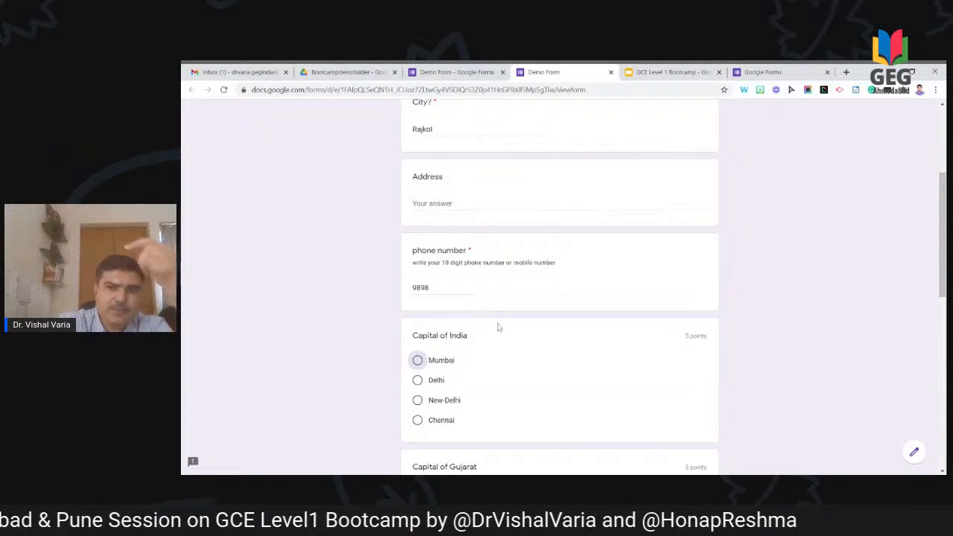
Step: Answer Mumbai for Capital of India, Gandhinagar for Capital of Gujarat, and India for Country
{"action": "scroll", "coordinate": [767, 344], "scroll_direction": "down", "scroll_amount": 1}
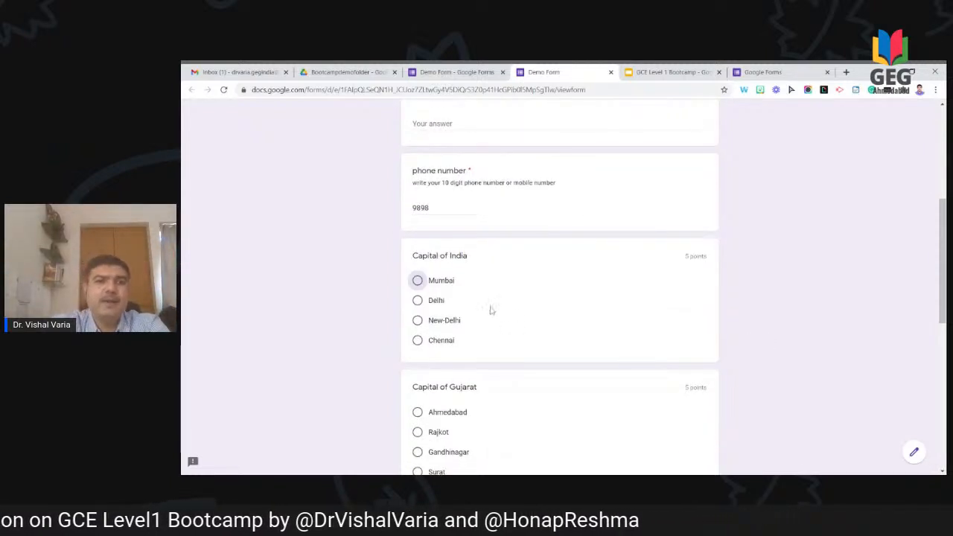
{"action": "left_click", "coordinate": [442, 286]}
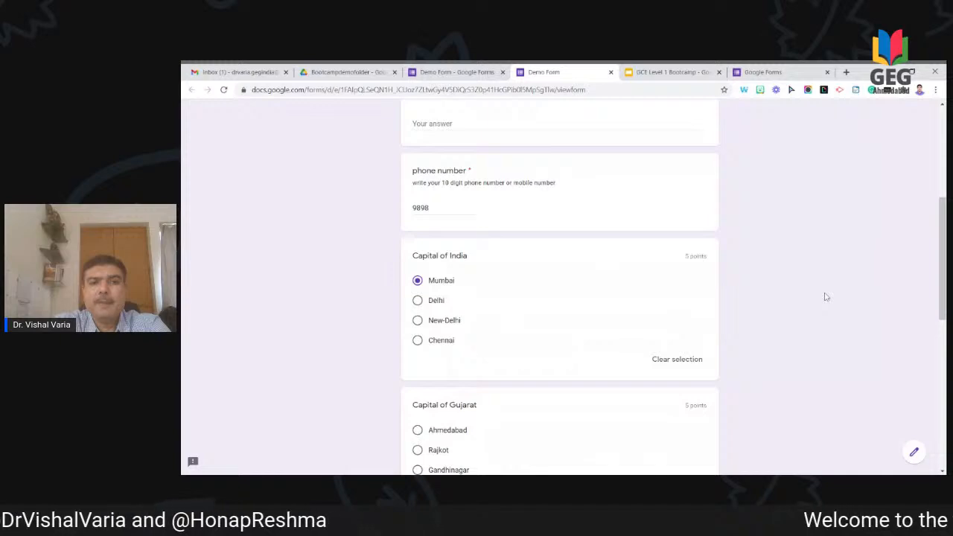
{"action": "scroll", "coordinate": [825, 297], "scroll_direction": "down", "scroll_amount": 2}
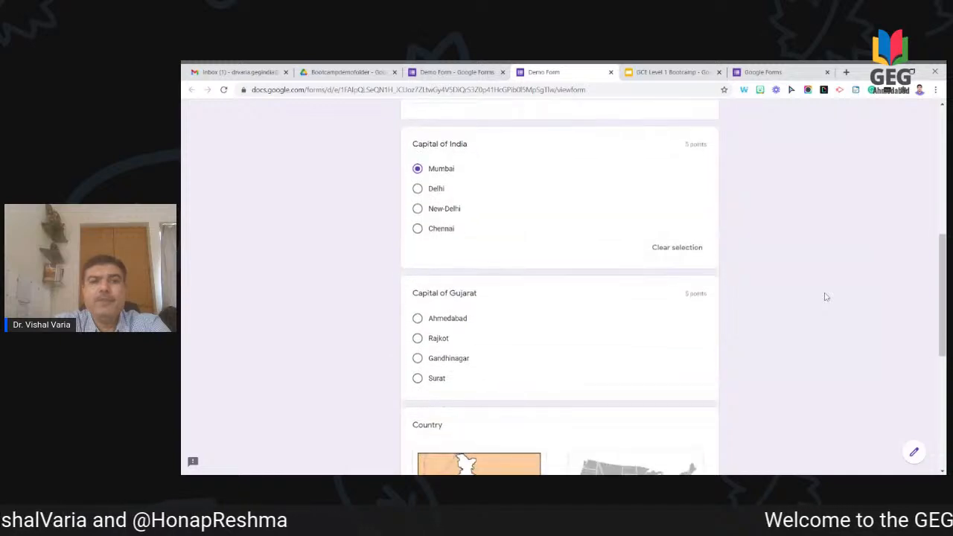
{"action": "left_click", "coordinate": [457, 360]}
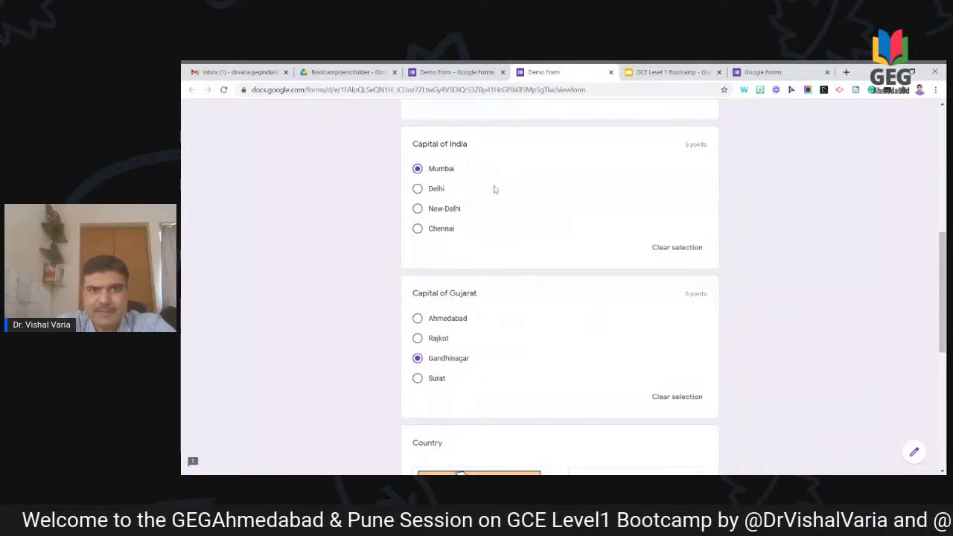
{"action": "scroll", "coordinate": [487, 341], "scroll_direction": "down", "scroll_amount": 3}
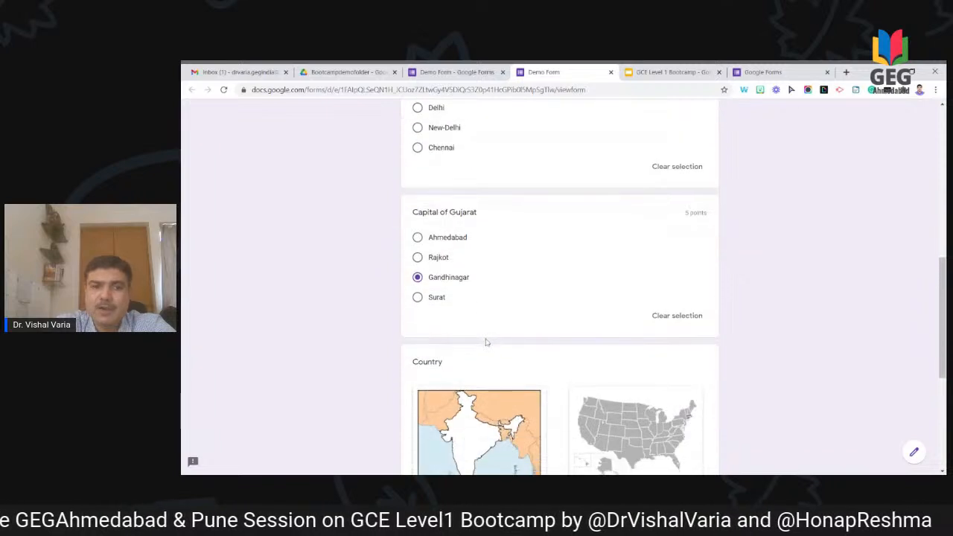
{"action": "left_click", "coordinate": [439, 355]}
{"action": "scroll", "coordinate": [519, 358], "scroll_direction": "down", "scroll_amount": 2}
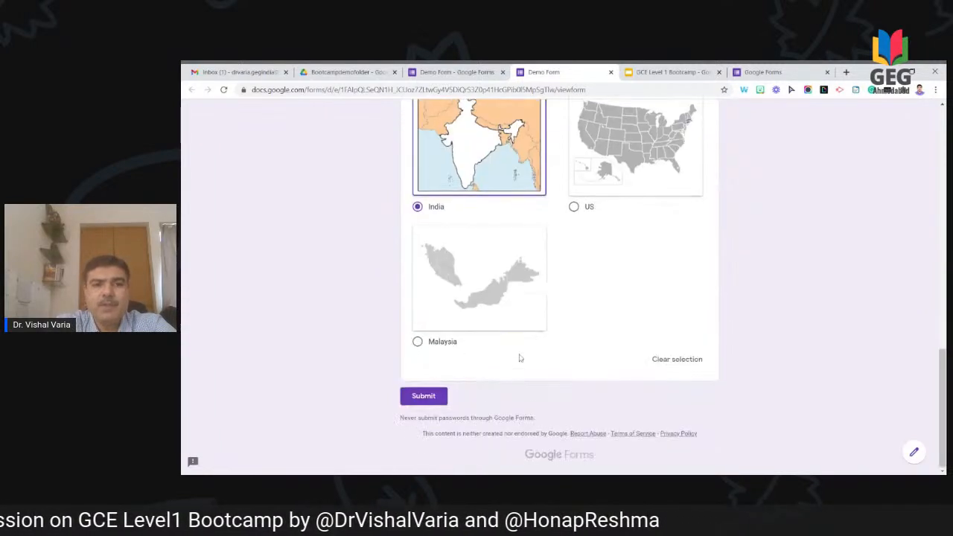
Step: Submit the test response, review its 5/10 score with correct answers and feedback, then close it
{"action": "left_click", "coordinate": [433, 401]}
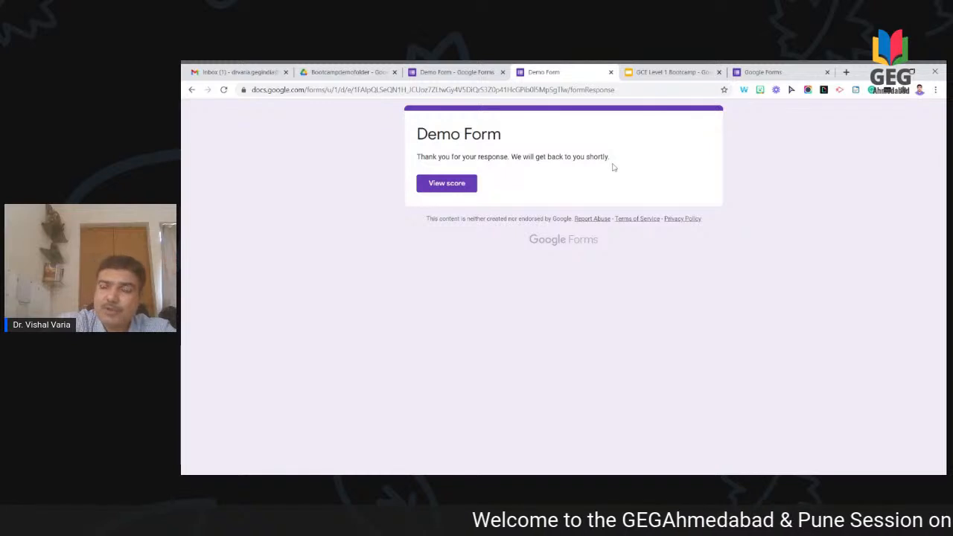
{"action": "left_click", "coordinate": [456, 186]}
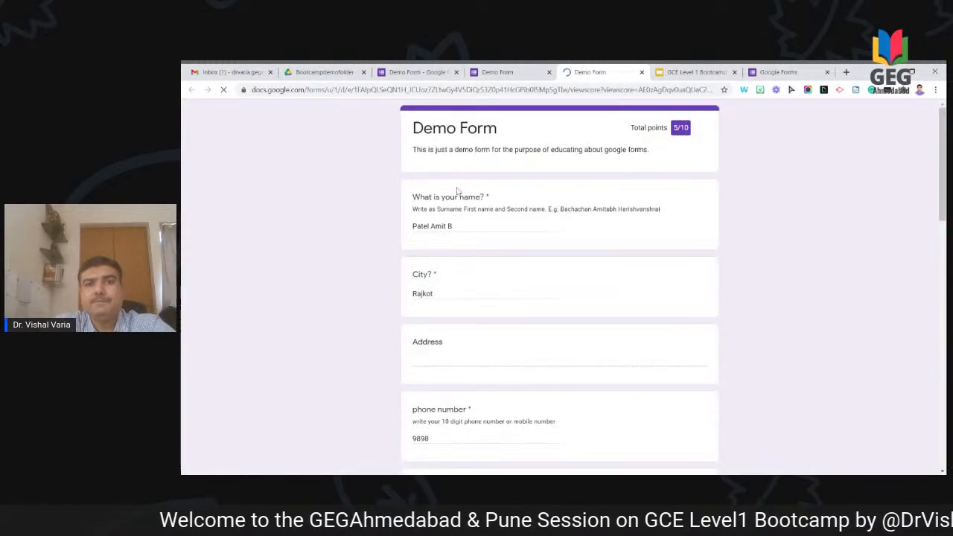
{"action": "scroll", "coordinate": [592, 319], "scroll_direction": "down", "scroll_amount": 3}
{"action": "scroll", "coordinate": [592, 319], "scroll_direction": "up", "scroll_amount": 2}
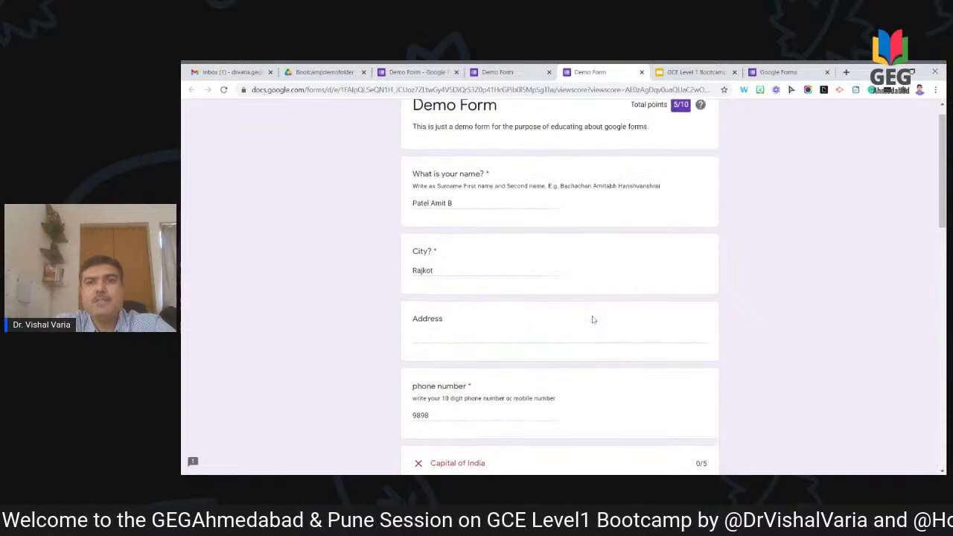
{"action": "scroll", "coordinate": [676, 121], "scroll_direction": "down", "scroll_amount": 2}
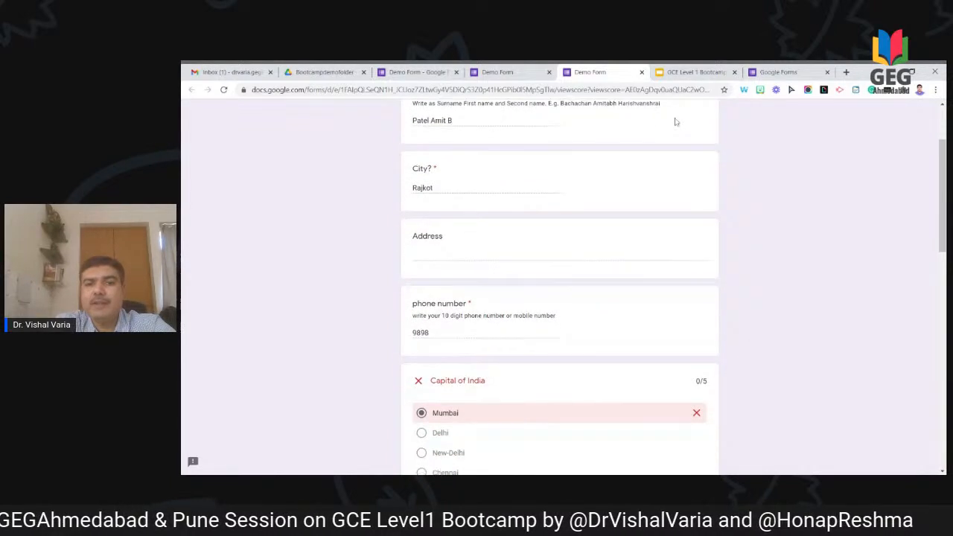
{"action": "scroll", "coordinate": [547, 321], "scroll_direction": "down", "scroll_amount": 1}
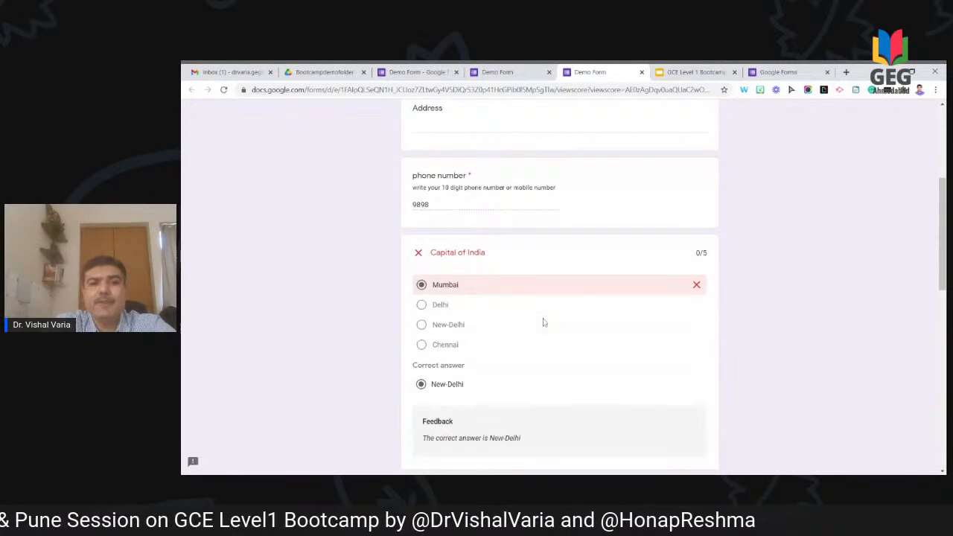
{"action": "scroll", "coordinate": [544, 321], "scroll_direction": "down", "scroll_amount": 1}
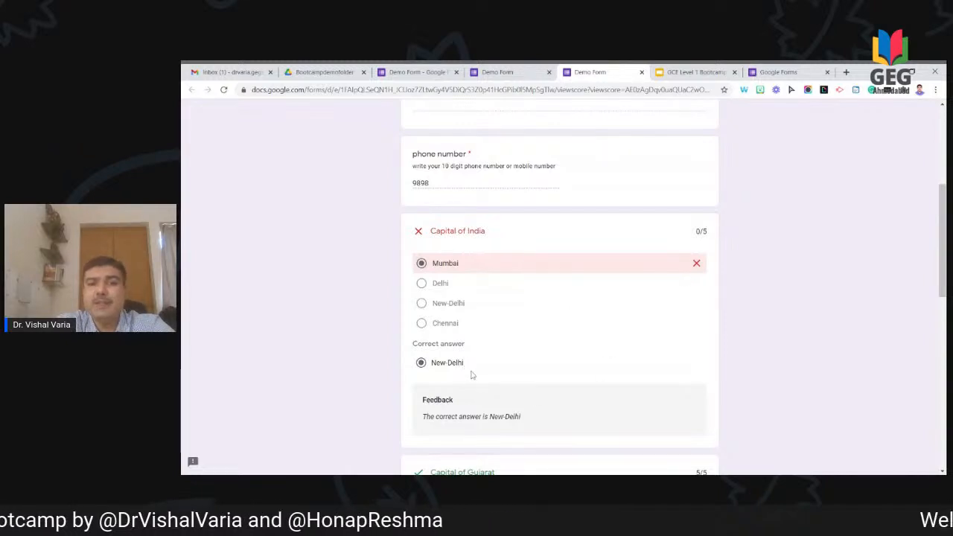
{"action": "scroll", "coordinate": [528, 425], "scroll_direction": "down", "scroll_amount": 2}
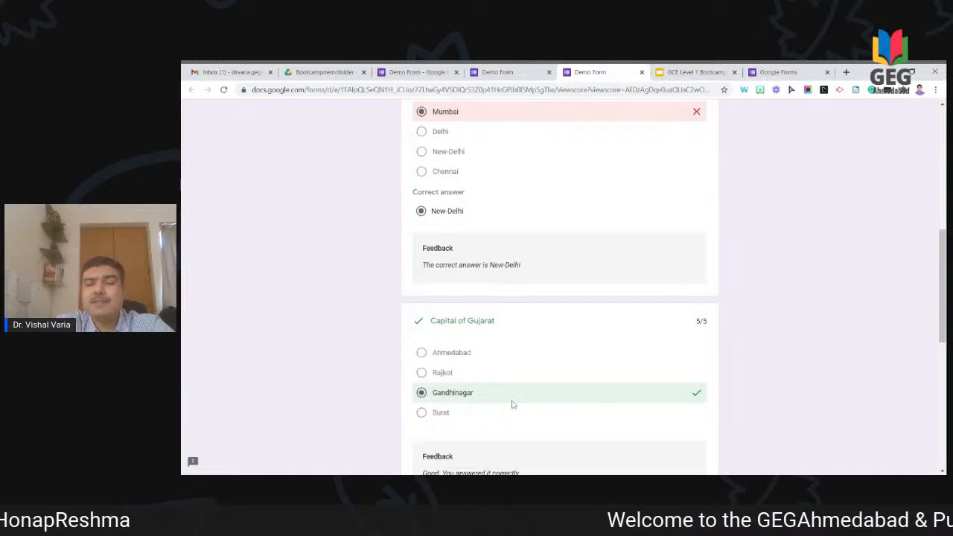
{"action": "scroll", "coordinate": [511, 404], "scroll_direction": "down", "scroll_amount": 2}
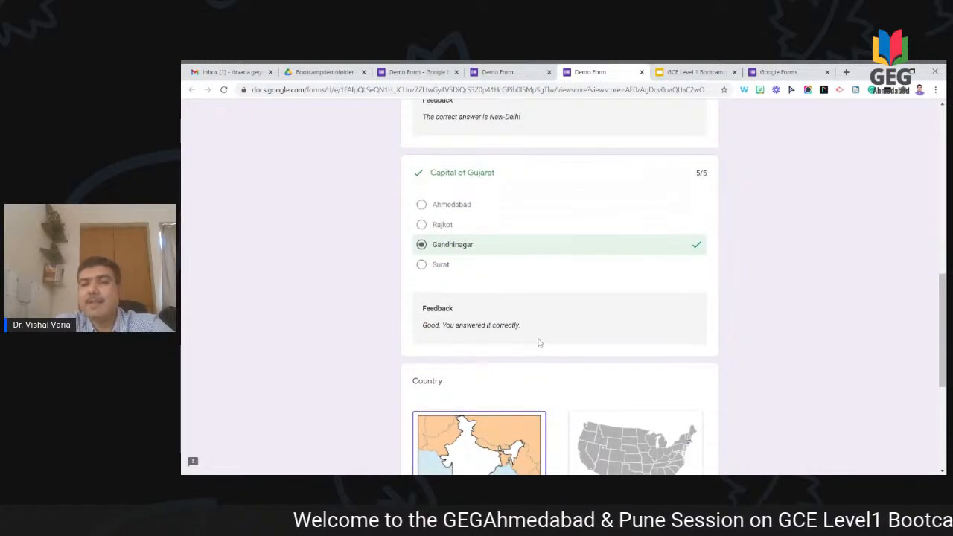
{"action": "scroll", "coordinate": [788, 301], "scroll_direction": "down", "scroll_amount": 3}
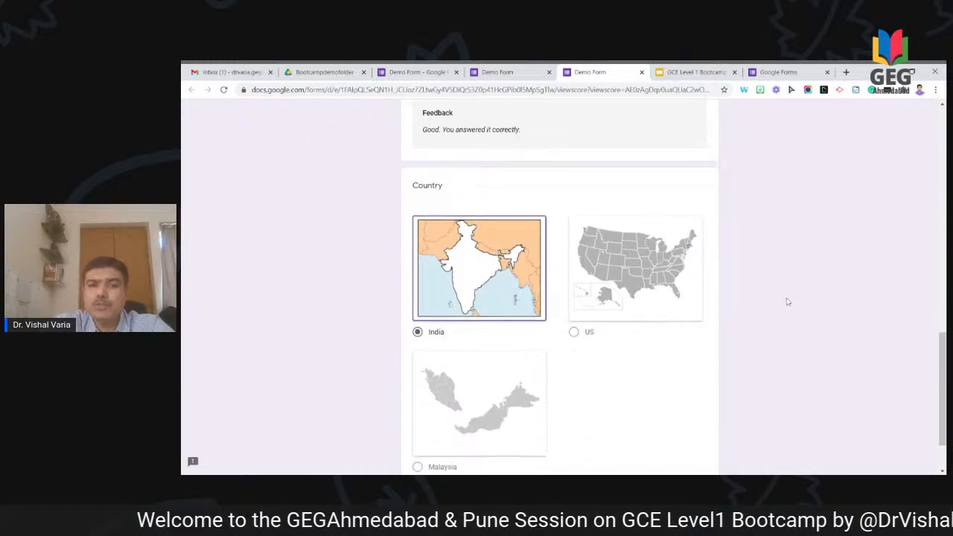
{"action": "scroll", "coordinate": [788, 302], "scroll_direction": "down", "scroll_amount": 1}
{"action": "scroll", "coordinate": [788, 302], "scroll_direction": "up", "scroll_amount": 6}
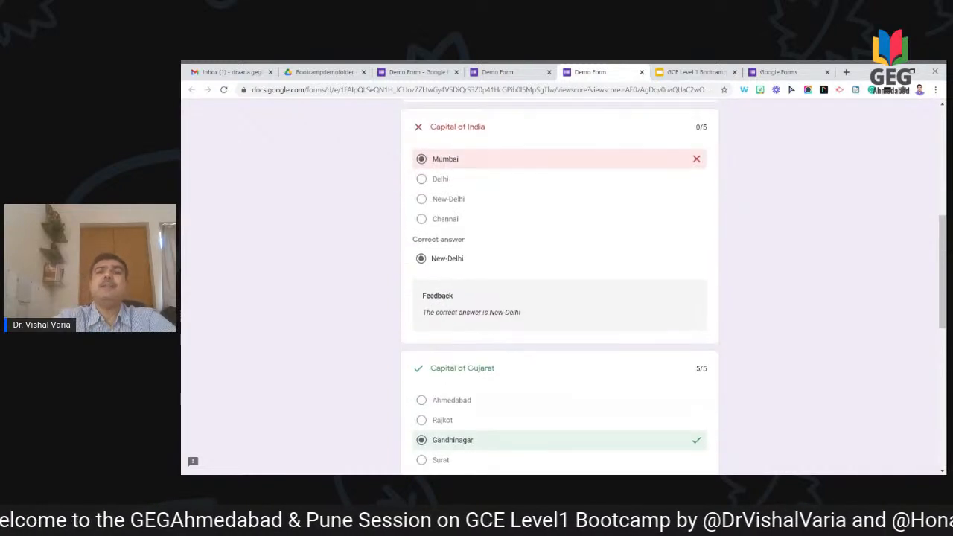
{"action": "scroll", "coordinate": [560, 286], "scroll_direction": "up", "scroll_amount": 1}
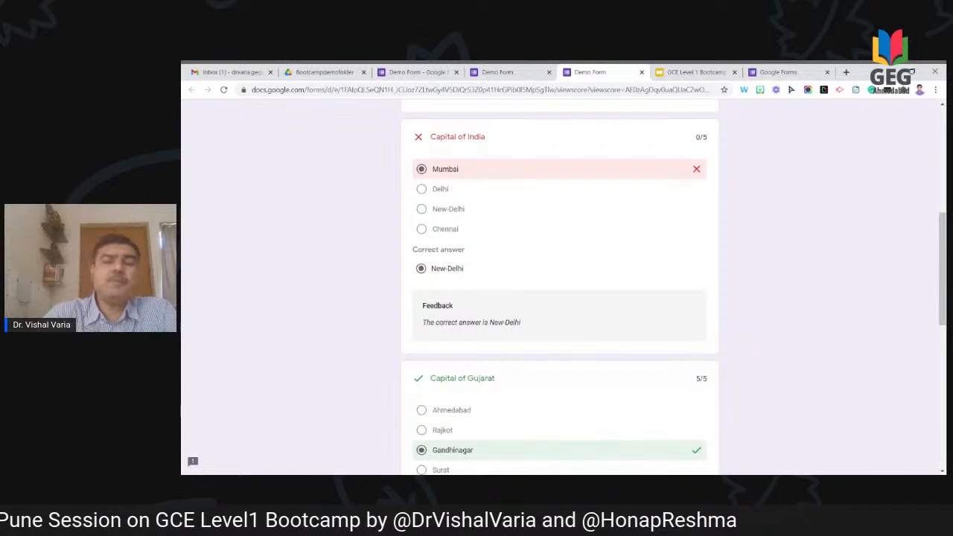
{"action": "scroll", "coordinate": [560, 287], "scroll_direction": "up", "scroll_amount": 6}
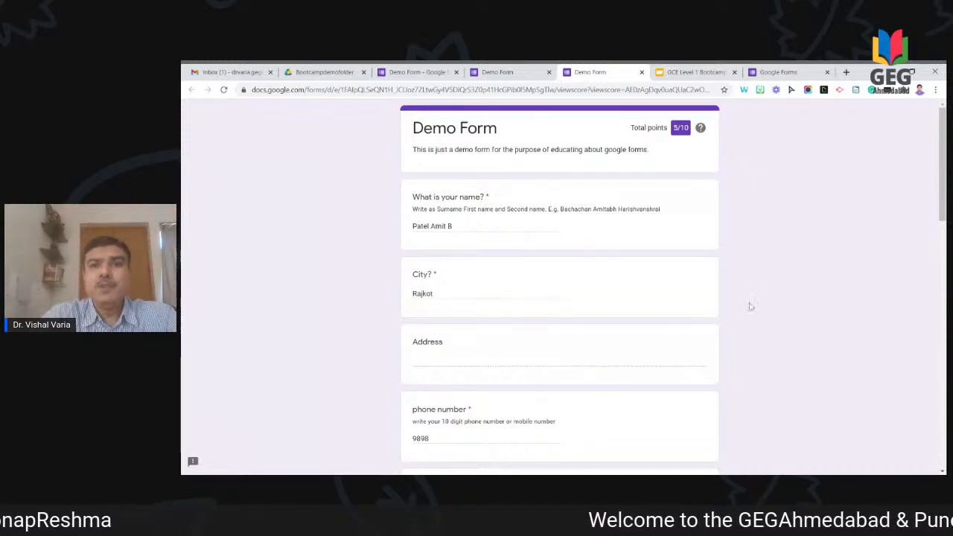
{"action": "left_click", "coordinate": [641, 72]}
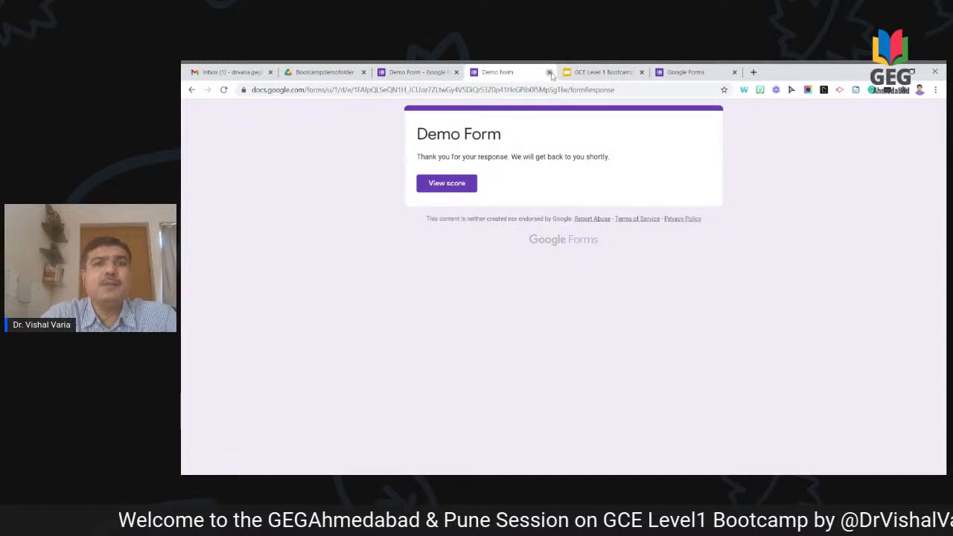
Step: Close the thank-you tab and review the Summary of Demo Form's 4 responses
{"action": "left_click", "coordinate": [549, 72]}
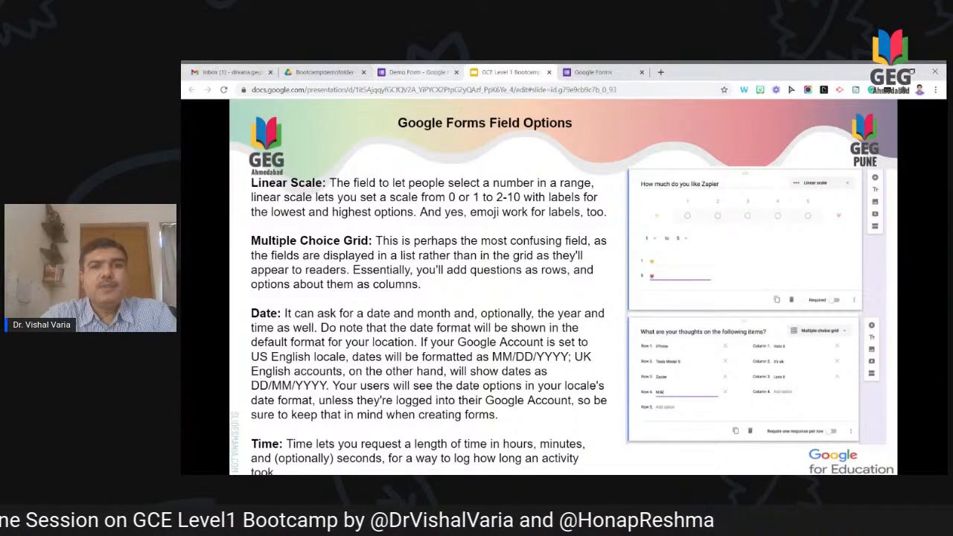
{"action": "left_click", "coordinate": [414, 72]}
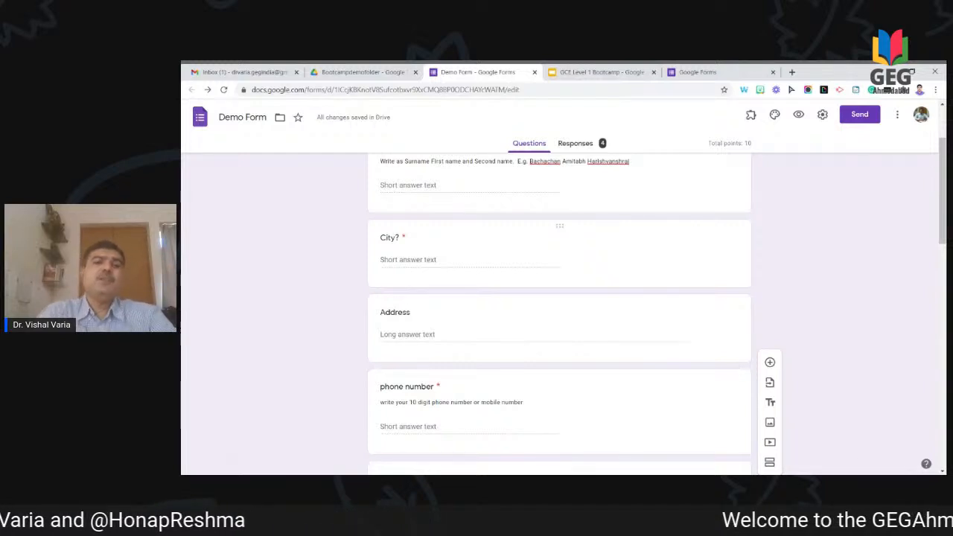
{"action": "left_click", "coordinate": [576, 149]}
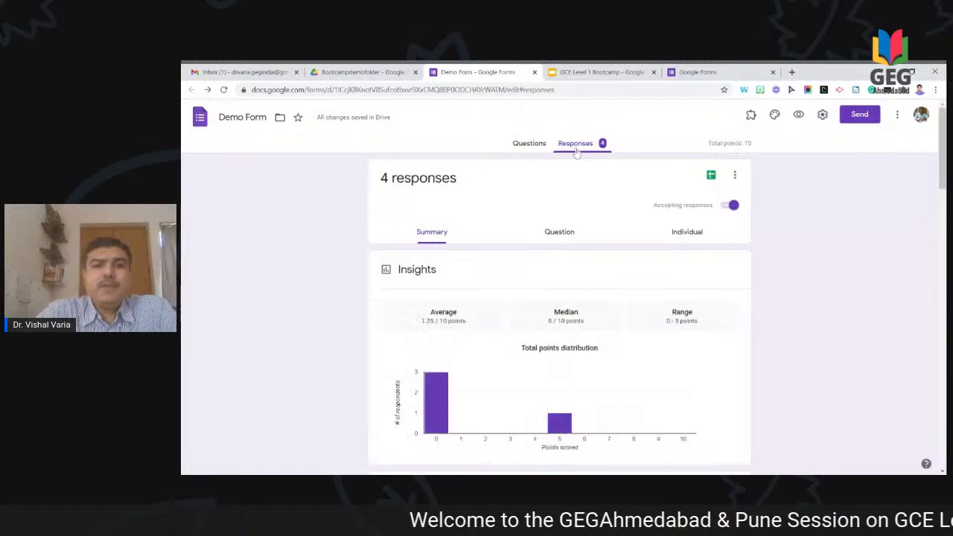
{"action": "scroll", "coordinate": [703, 356], "scroll_direction": "down", "scroll_amount": 3}
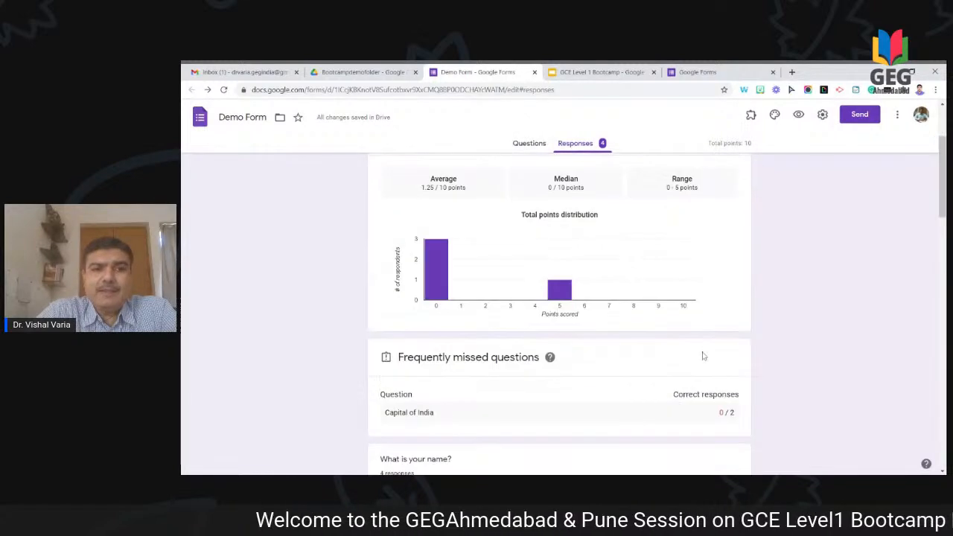
{"action": "scroll", "coordinate": [704, 356], "scroll_direction": "down", "scroll_amount": 5}
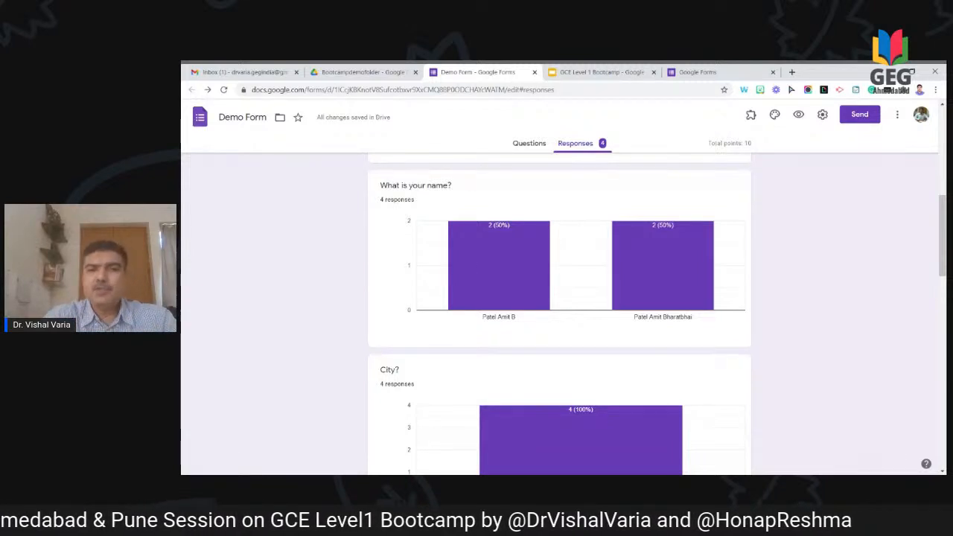
{"action": "scroll", "coordinate": [805, 321], "scroll_direction": "down", "scroll_amount": 2}
{"action": "scroll", "coordinate": [805, 321], "scroll_direction": "up", "scroll_amount": 10}
{"action": "scroll", "coordinate": [578, 230], "scroll_direction": "up", "scroll_amount": 1}
{"action": "scroll", "coordinate": [578, 230], "scroll_direction": "down", "scroll_amount": 2}
{"action": "scroll", "coordinate": [578, 230], "scroll_direction": "up", "scroll_amount": 2}
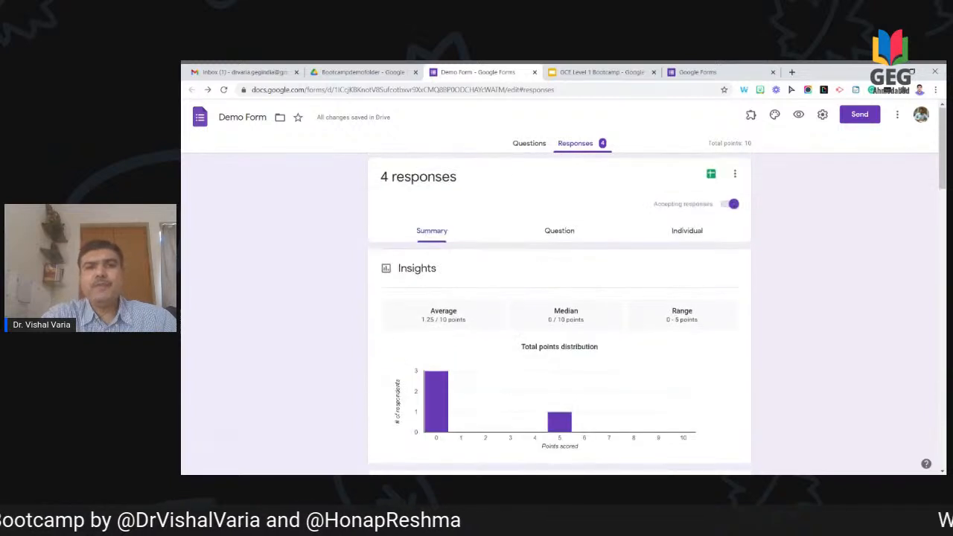
Step: Browse responses by question and individually, then switch off Accepting responses
{"action": "left_click", "coordinate": [578, 230]}
{"action": "scroll", "coordinate": [583, 301], "scroll_direction": "down", "scroll_amount": 1}
{"action": "scroll", "coordinate": [582, 301], "scroll_direction": "up", "scroll_amount": 1}
{"action": "left_click", "coordinate": [685, 232]}
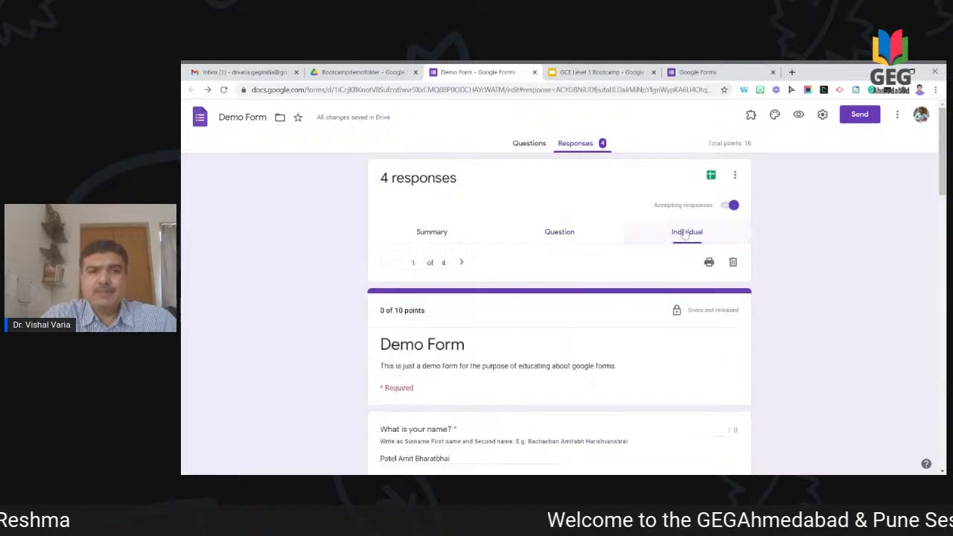
{"action": "scroll", "coordinate": [609, 349], "scroll_direction": "down", "scroll_amount": 4}
{"action": "scroll", "coordinate": [608, 350], "scroll_direction": "down", "scroll_amount": 10}
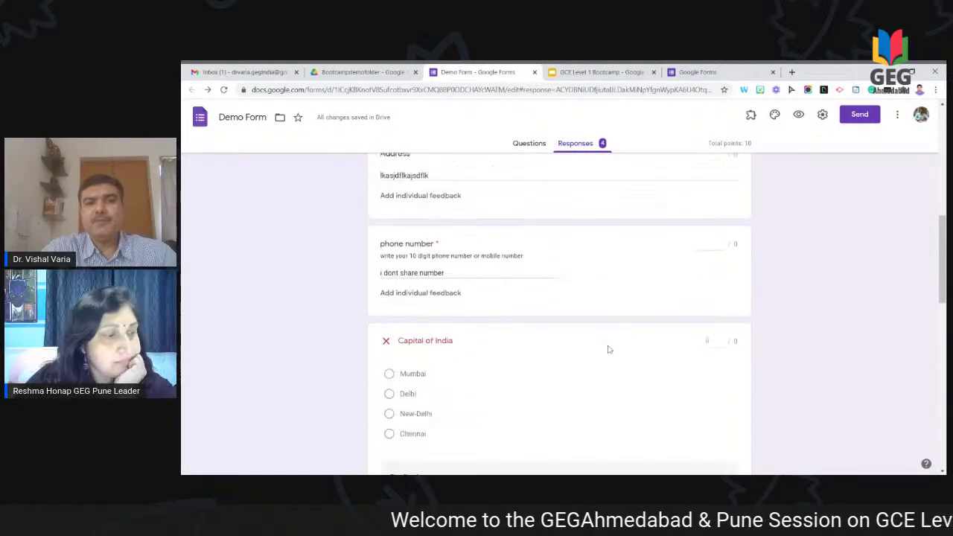
{"action": "scroll", "coordinate": [560, 313], "scroll_direction": "down", "scroll_amount": 3}
{"action": "scroll", "coordinate": [559, 313], "scroll_direction": "up", "scroll_amount": 15}
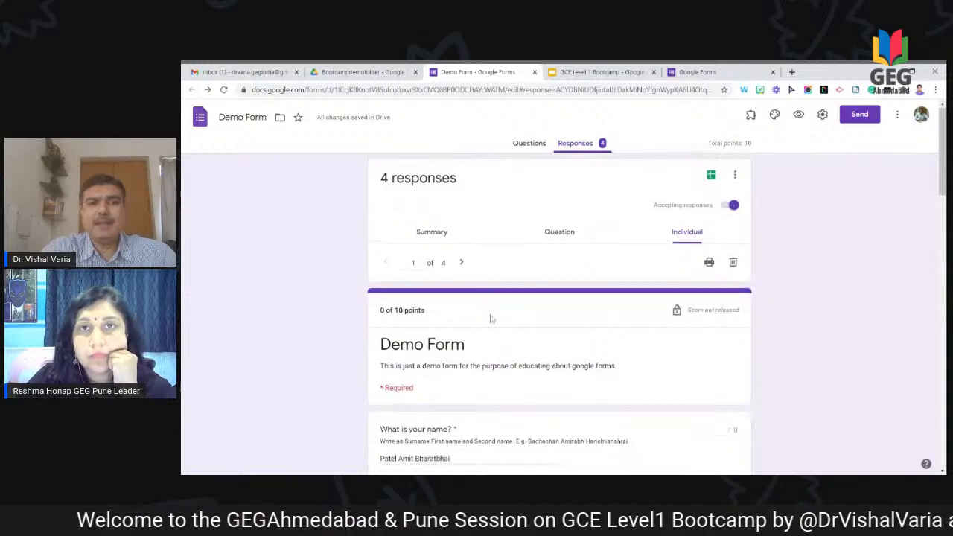
{"action": "left_click", "coordinate": [461, 262]}
{"action": "left_click", "coordinate": [461, 262]}
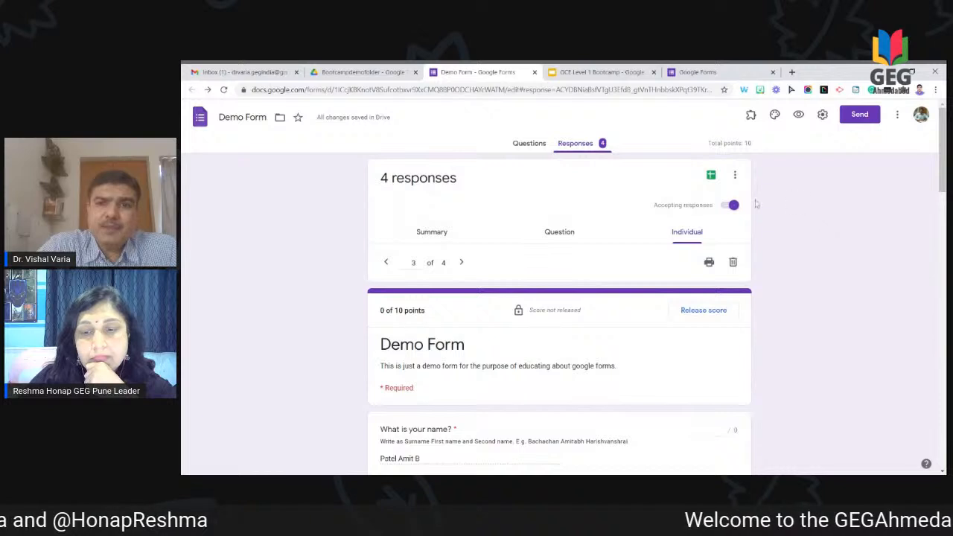
{"action": "left_click", "coordinate": [732, 207]}
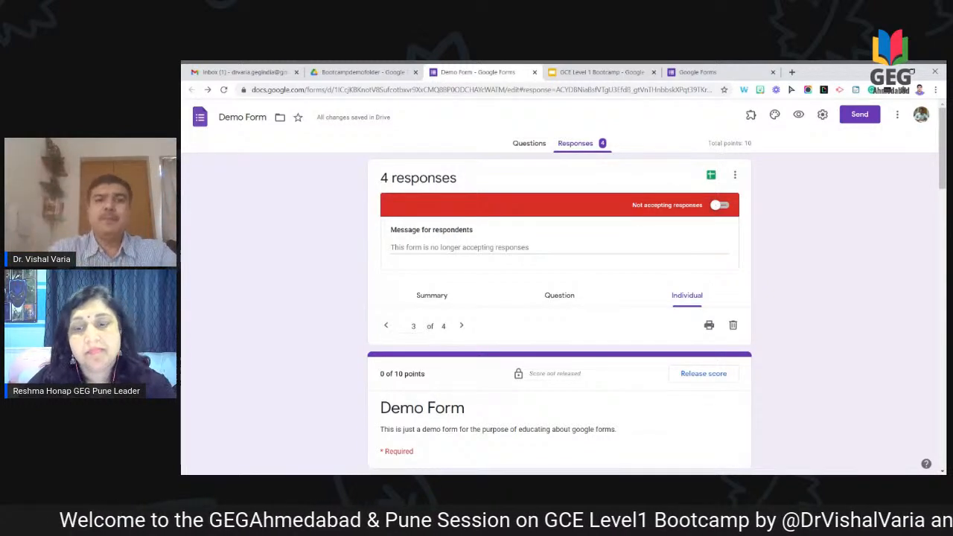
{"action": "left_click", "coordinate": [712, 178]}
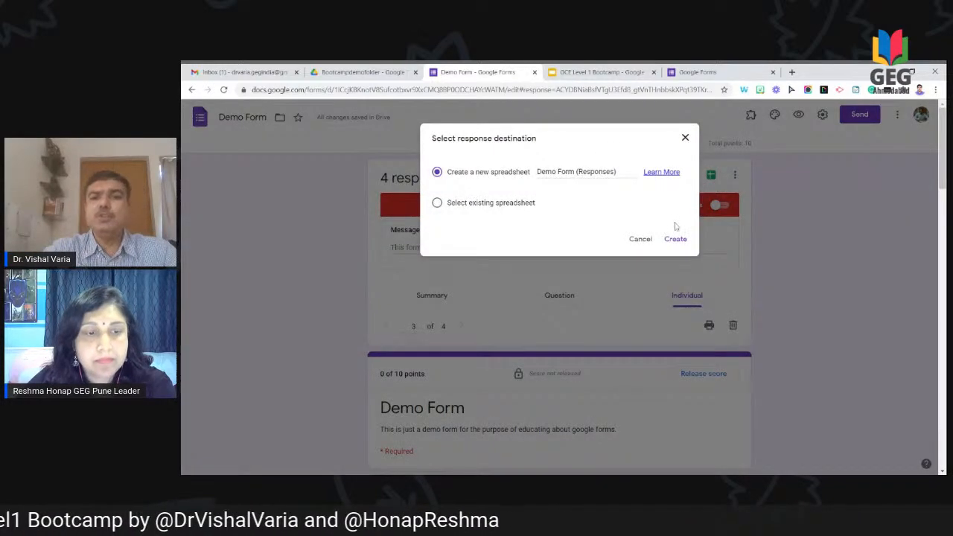
Step: Create the linked Demo Form (Responses) spreadsheet and look over the four scored responses
{"action": "left_click", "coordinate": [677, 246]}
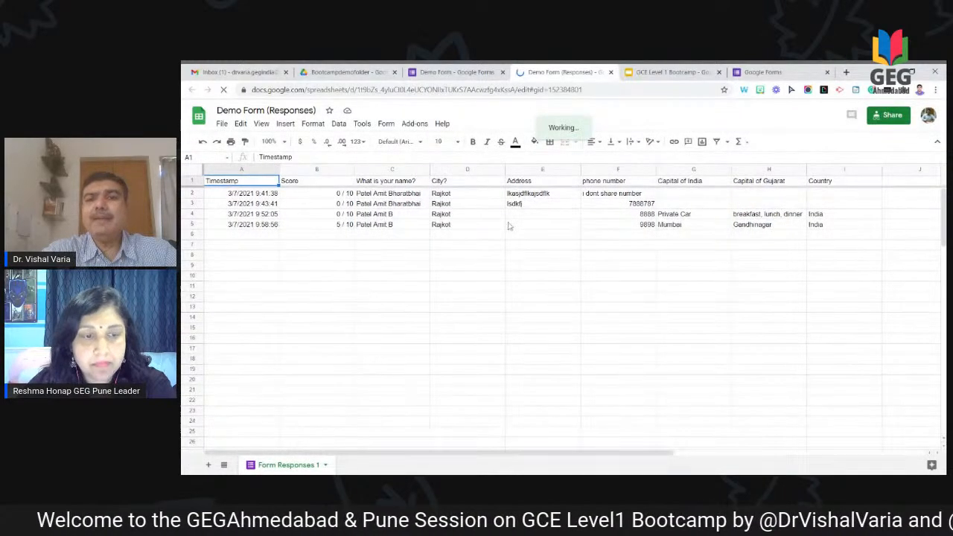
{"action": "scroll", "coordinate": [509, 225], "scroll_direction": "down", "scroll_amount": 1}
{"action": "scroll", "coordinate": [509, 226], "scroll_direction": "up", "scroll_amount": 1}
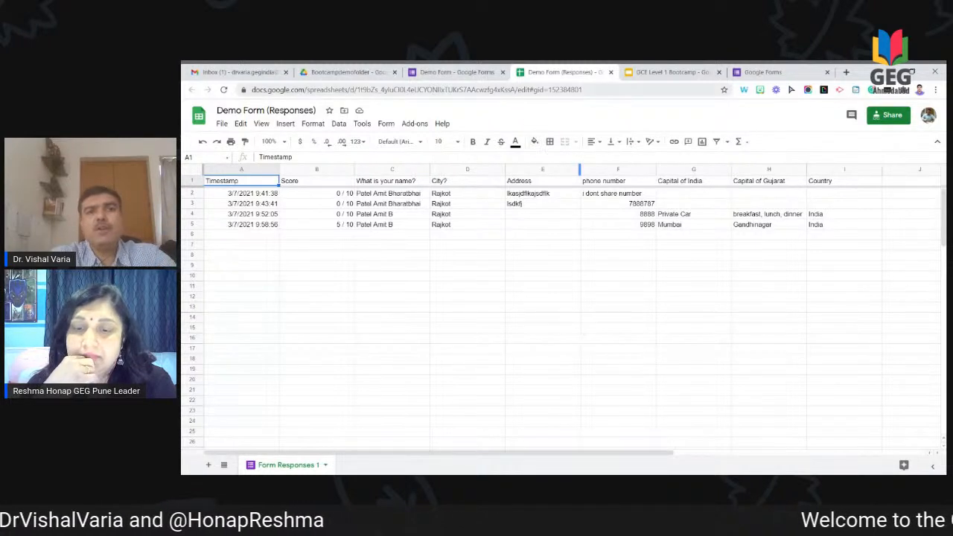
Step: Compare the spreadsheet against the form's responses page, then bring up the form's settings
{"action": "left_click", "coordinate": [471, 75]}
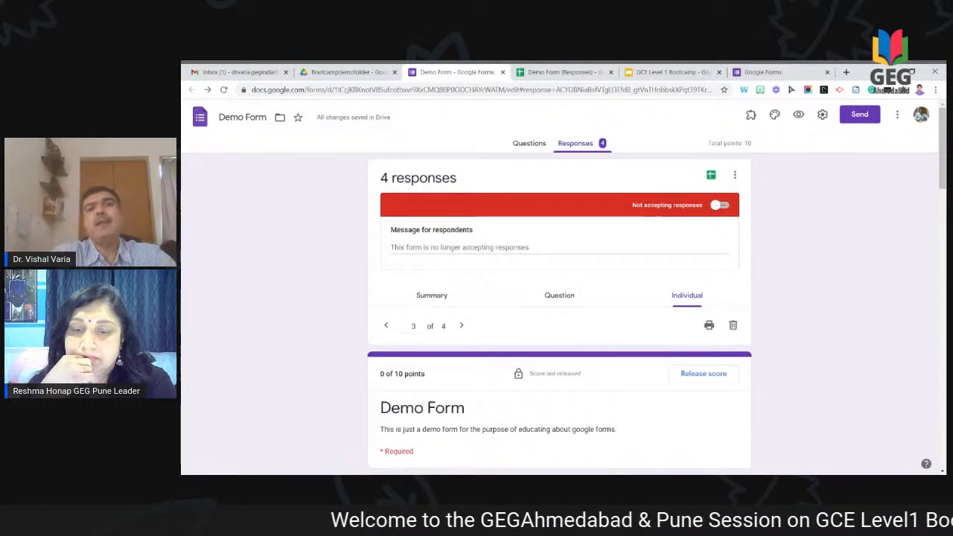
{"action": "left_click", "coordinate": [546, 74]}
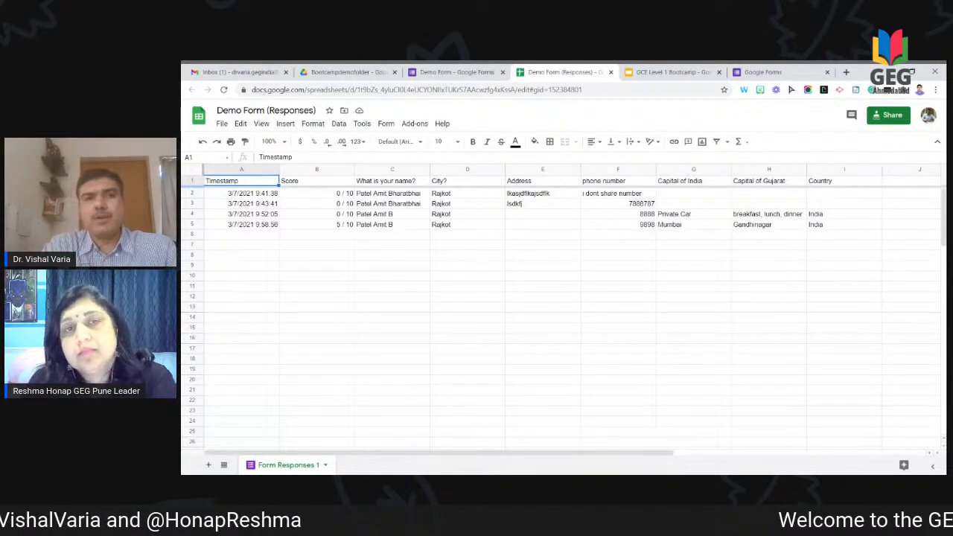
{"action": "left_click", "coordinate": [461, 76]}
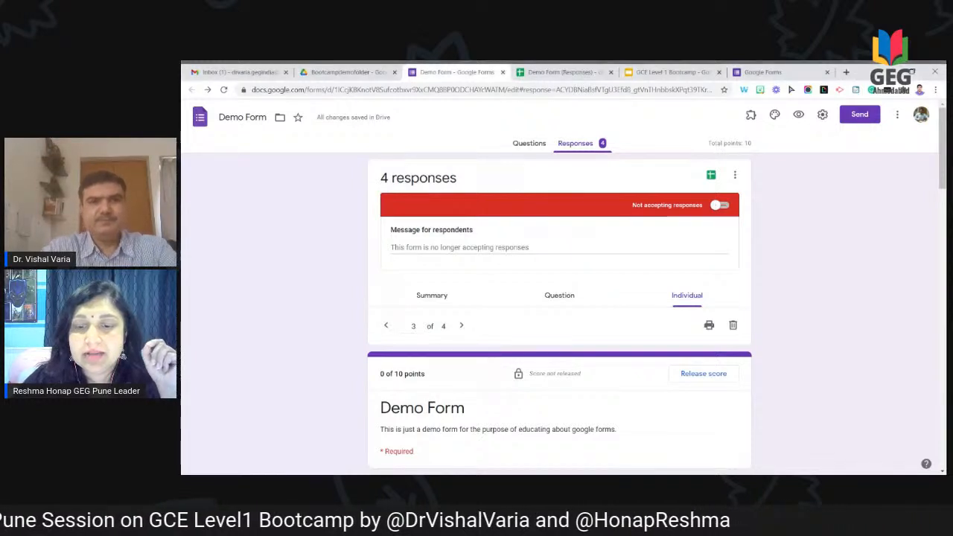
{"action": "left_click", "coordinate": [823, 113]}
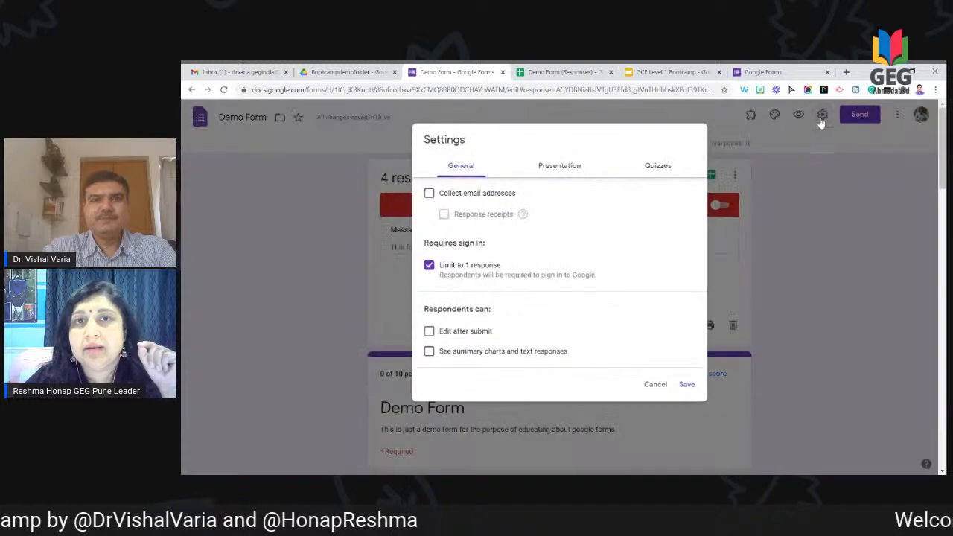
Step: Review the Quizzes grade-release options without changing them, then preview the form as a respondent
{"action": "left_click", "coordinate": [659, 167]}
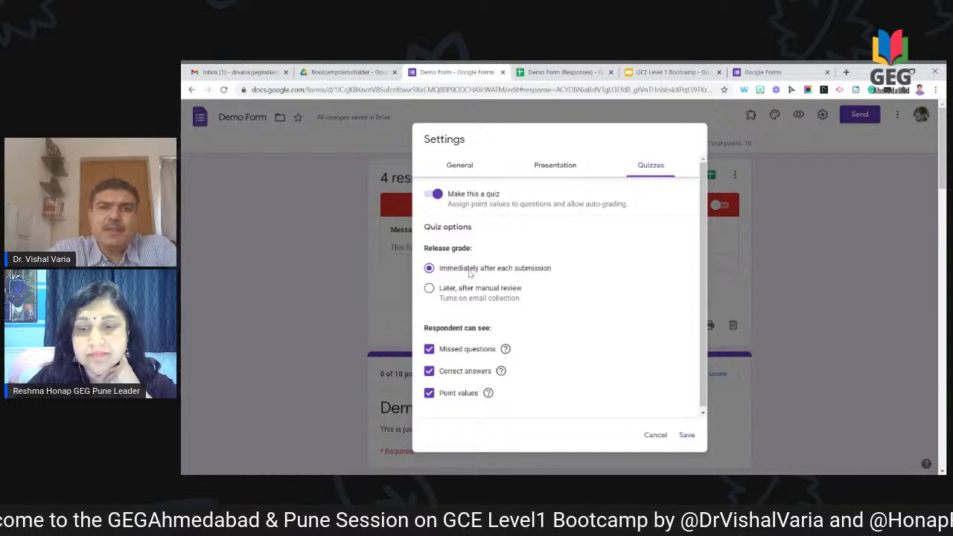
{"action": "left_click", "coordinate": [803, 175]}
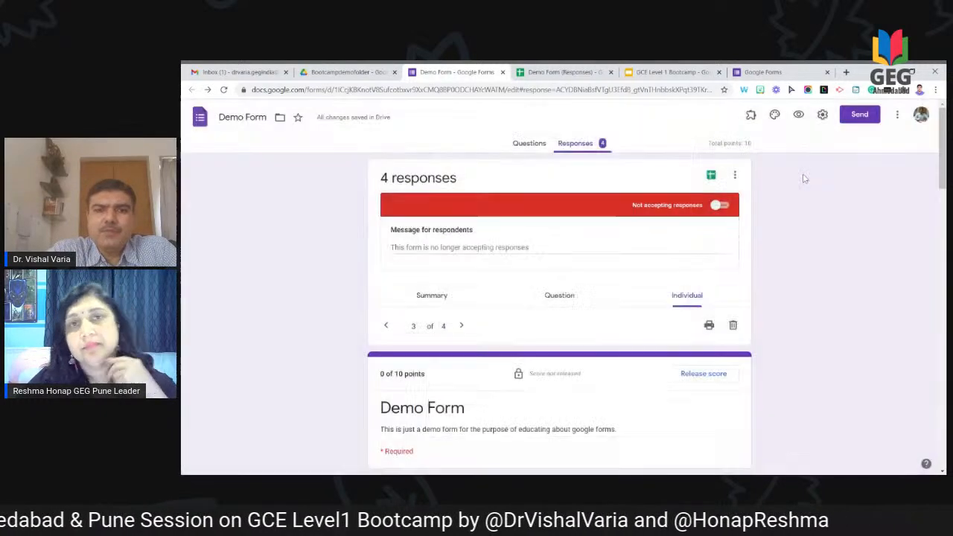
{"action": "left_click", "coordinate": [800, 119]}
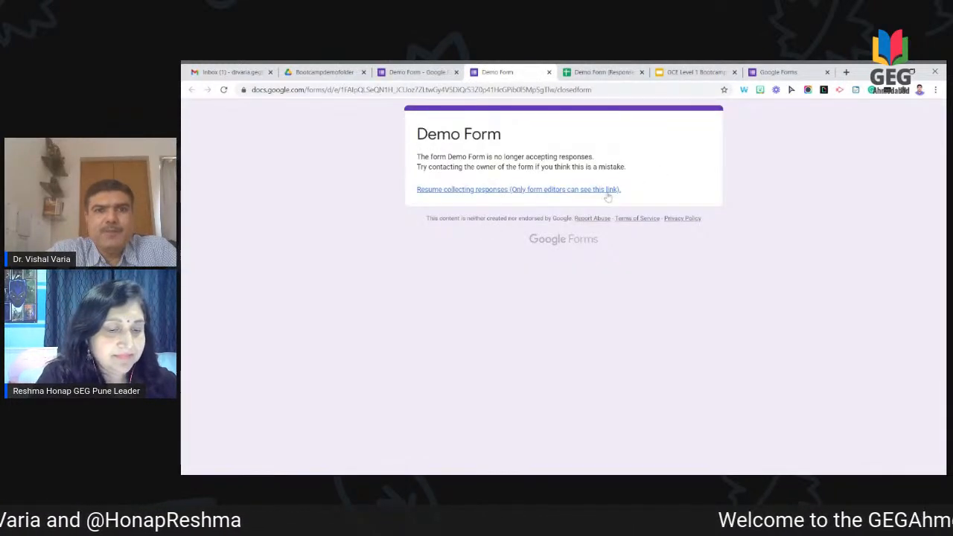
Step: Turn Accepting responses back on for Demo Form and preview it again
{"action": "left_click", "coordinate": [431, 76]}
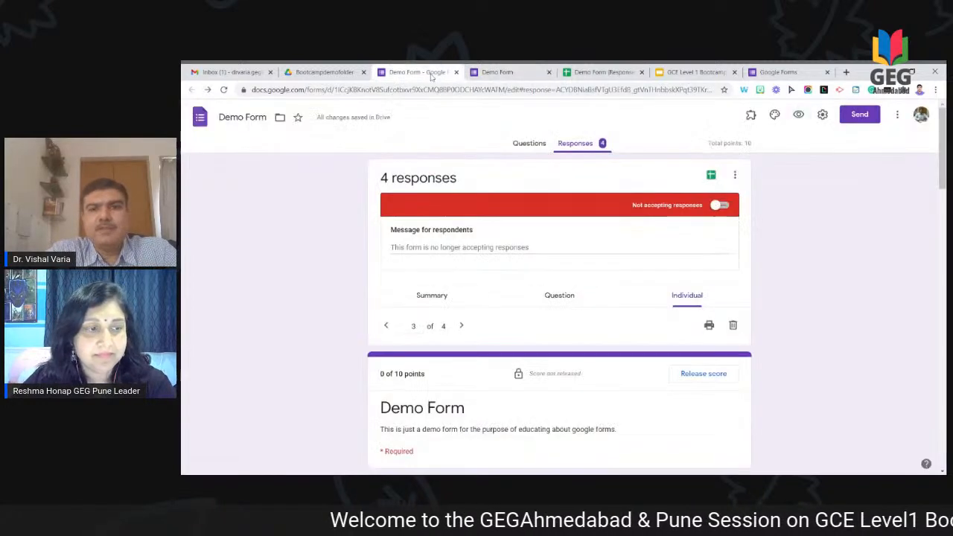
{"action": "left_click", "coordinate": [722, 207]}
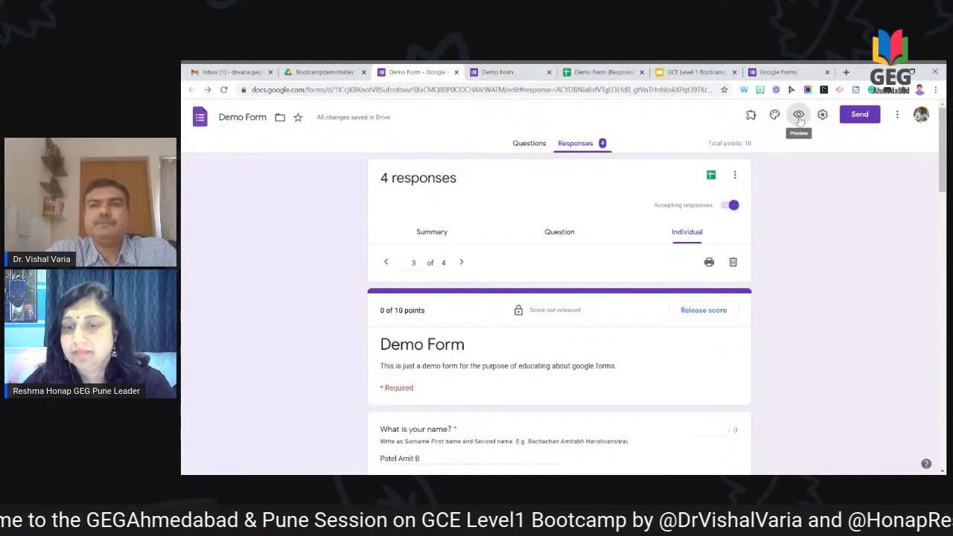
{"action": "left_click", "coordinate": [798, 117]}
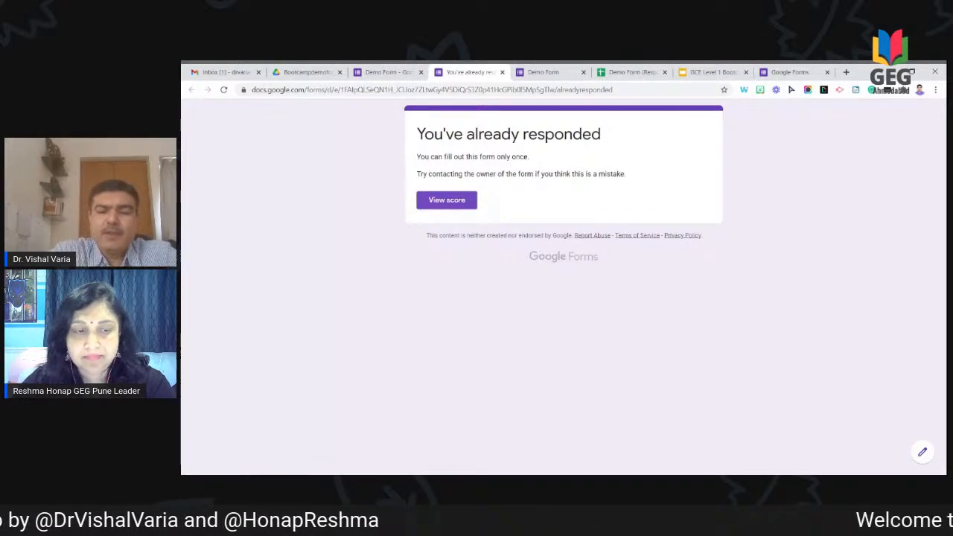
Step: Check the respondent's 5/10 scored answers, then return to the form's responses page
{"action": "left_click", "coordinate": [462, 206]}
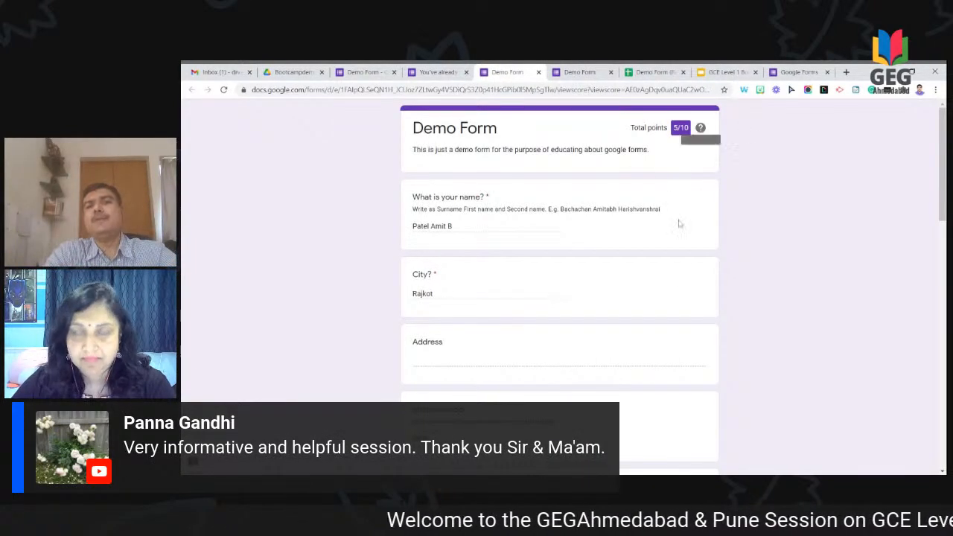
{"action": "scroll", "coordinate": [678, 221], "scroll_direction": "down", "scroll_amount": 5}
{"action": "scroll", "coordinate": [676, 276], "scroll_direction": "down", "scroll_amount": 2}
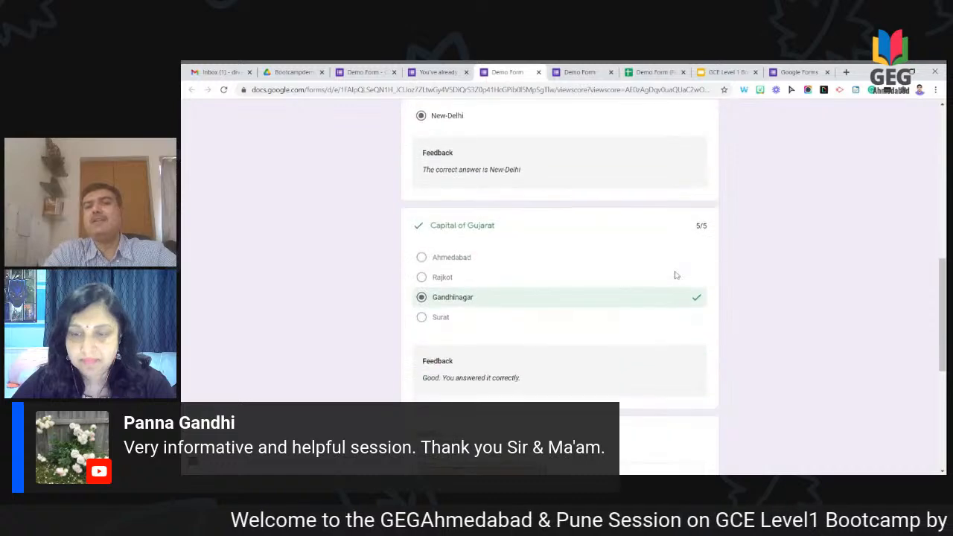
{"action": "scroll", "coordinate": [675, 276], "scroll_direction": "up", "scroll_amount": 5}
{"action": "scroll", "coordinate": [559, 287], "scroll_direction": "up", "scroll_amount": 2}
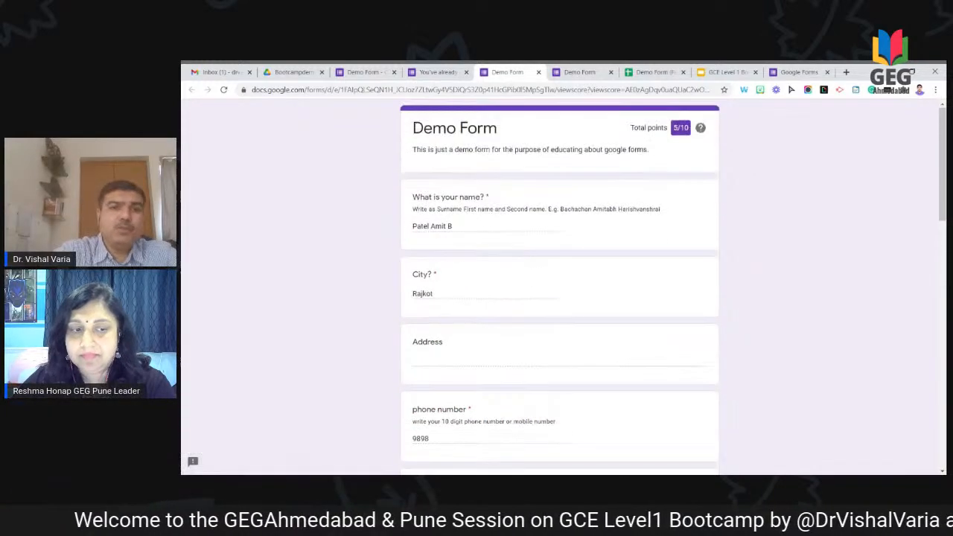
{"action": "left_click", "coordinate": [539, 72]}
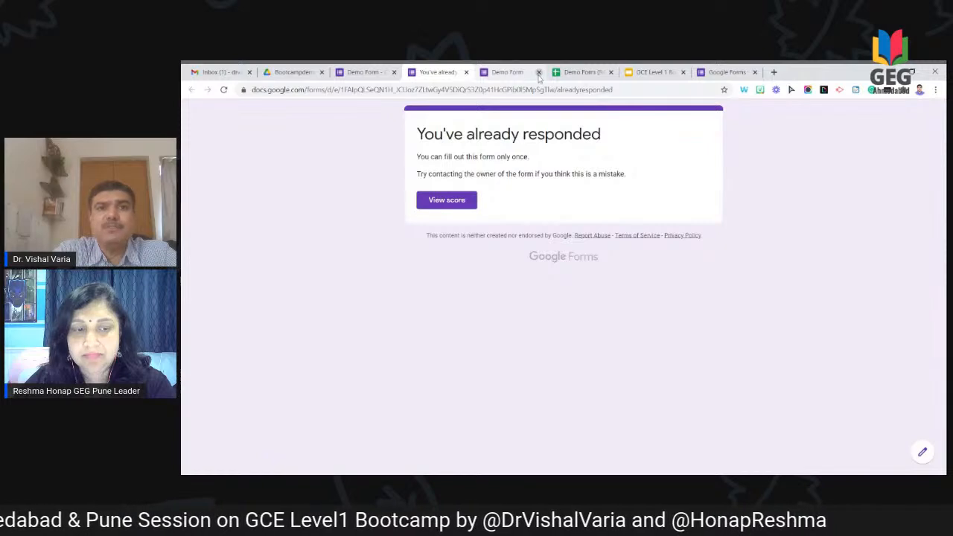
{"action": "left_click", "coordinate": [366, 73]}
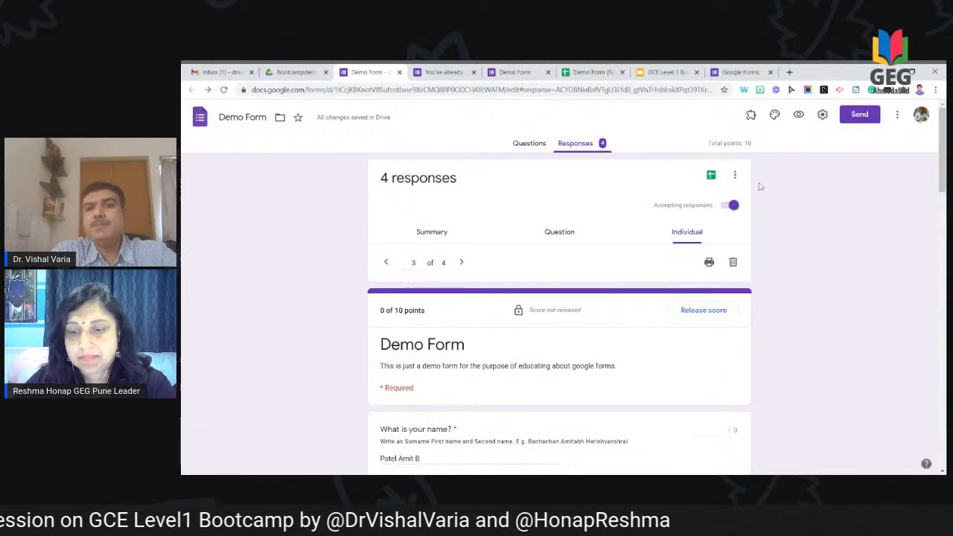
Step: Set quiz grades to release 'Later, after manual review', save, and preview the form
{"action": "left_click", "coordinate": [823, 115]}
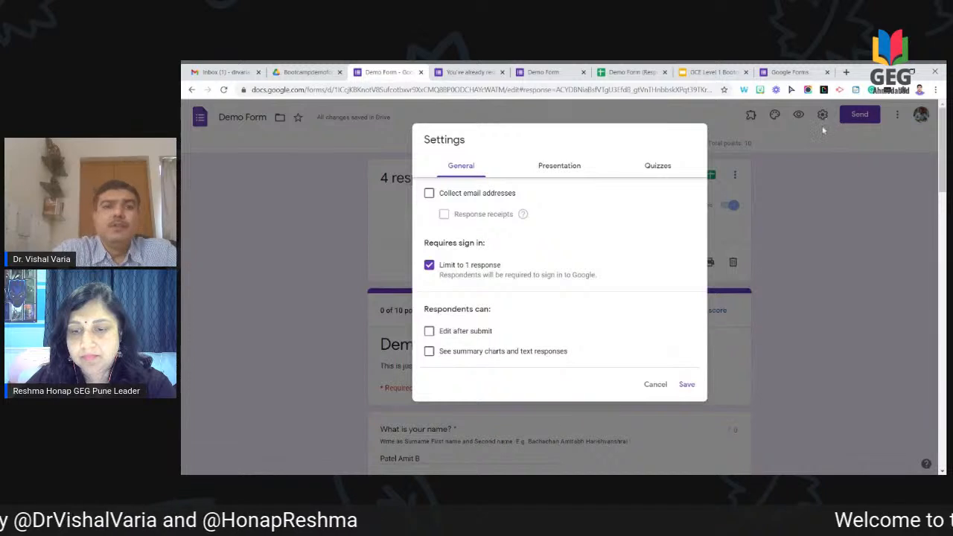
{"action": "left_click", "coordinate": [665, 168]}
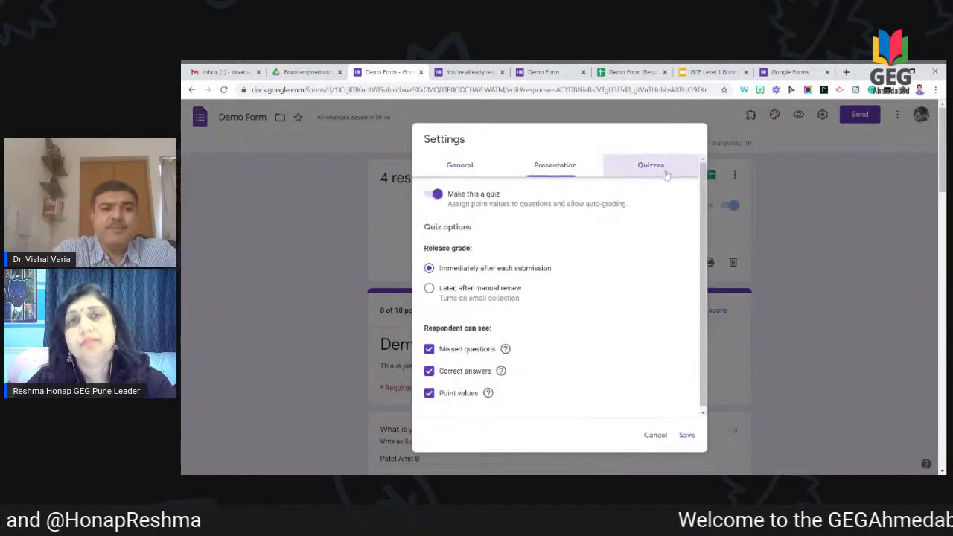
{"action": "left_click", "coordinate": [460, 294]}
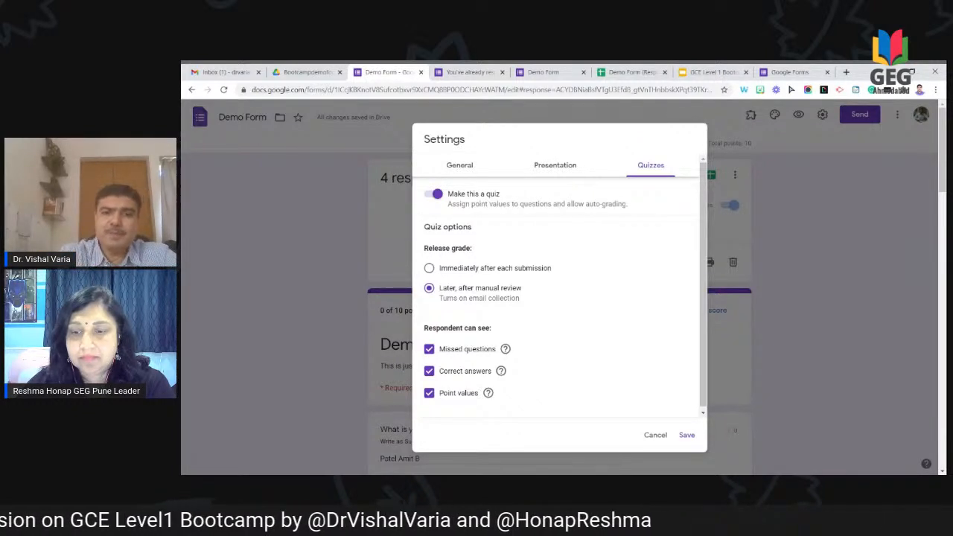
{"action": "left_click", "coordinate": [684, 435]}
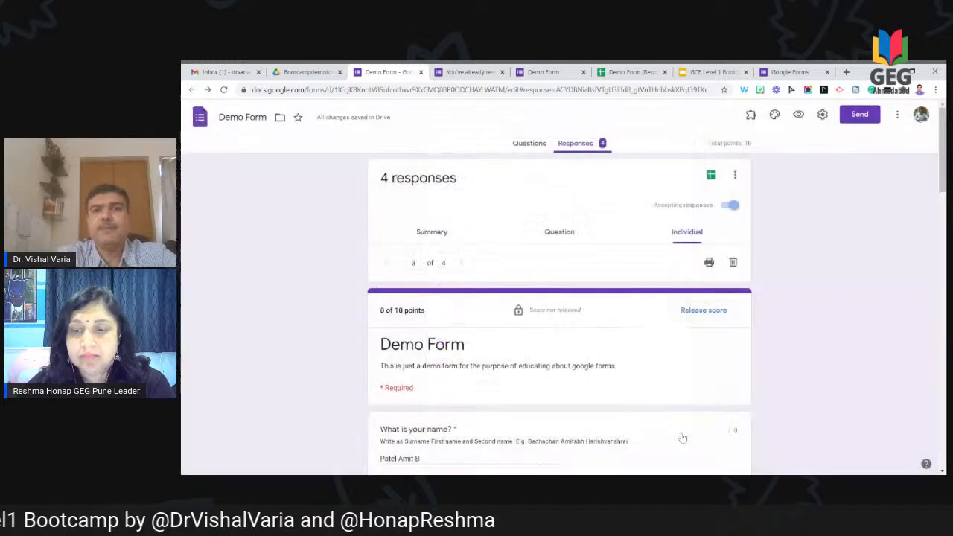
{"action": "left_click", "coordinate": [799, 120]}
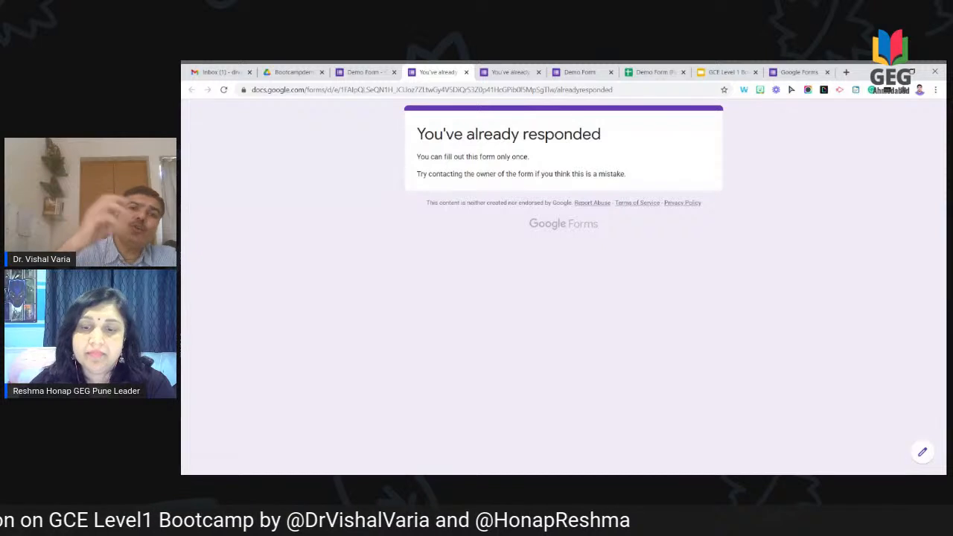
Step: Confirm Collect email addresses is on and grades release after manual review, then save settings
{"action": "left_click", "coordinate": [467, 72]}
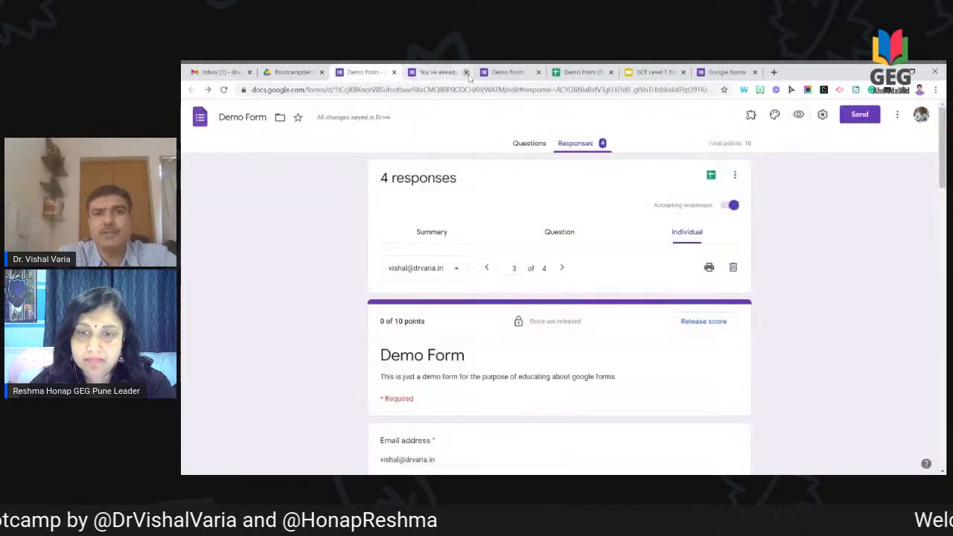
{"action": "left_click", "coordinate": [823, 114]}
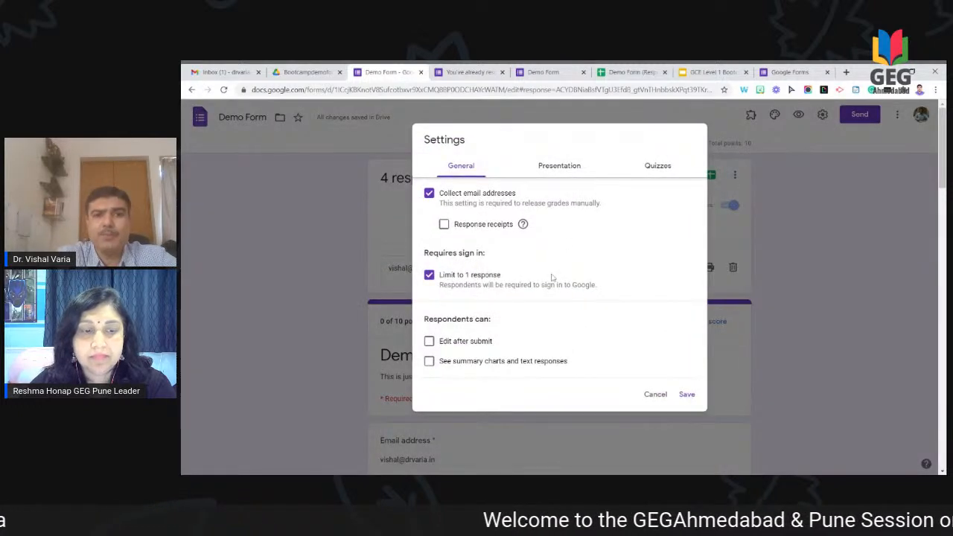
{"action": "left_click", "coordinate": [650, 165]}
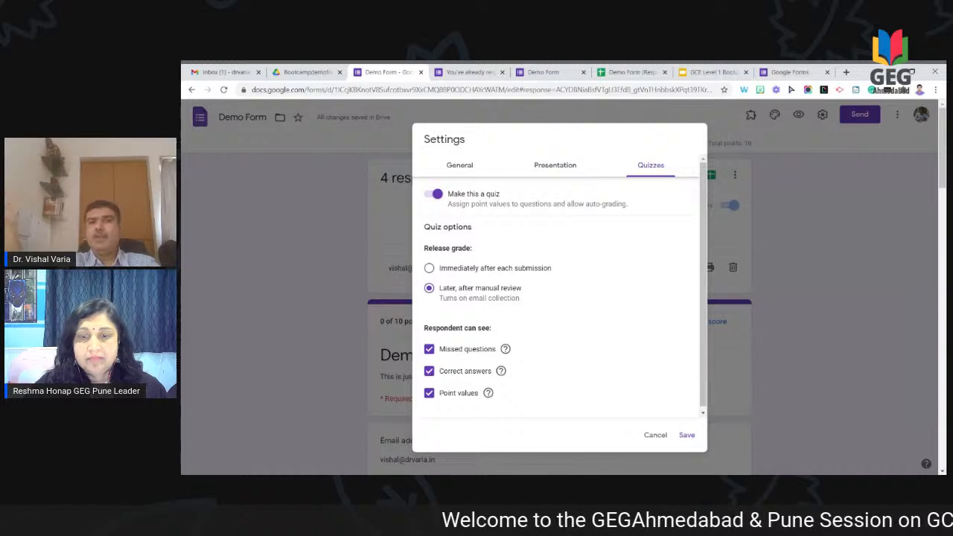
{"action": "left_click", "coordinate": [687, 436]}
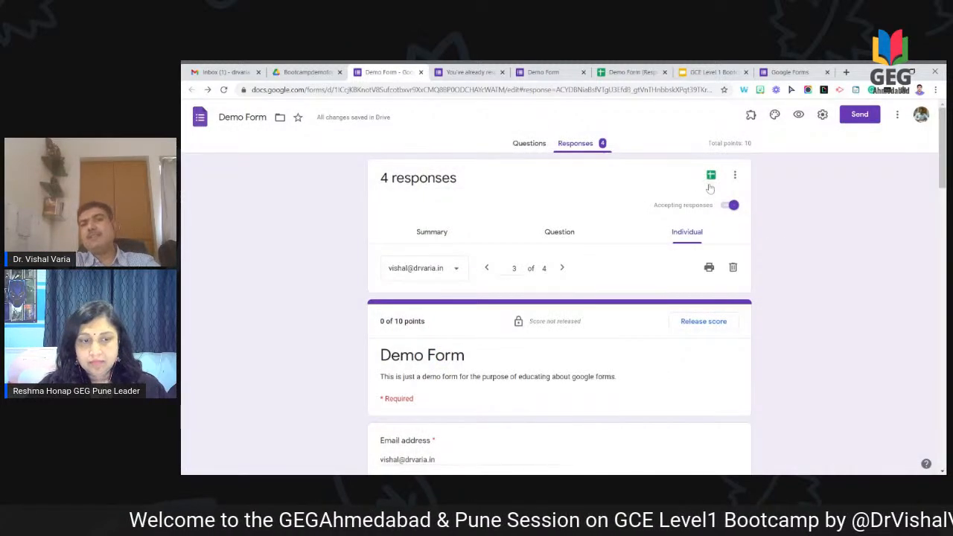
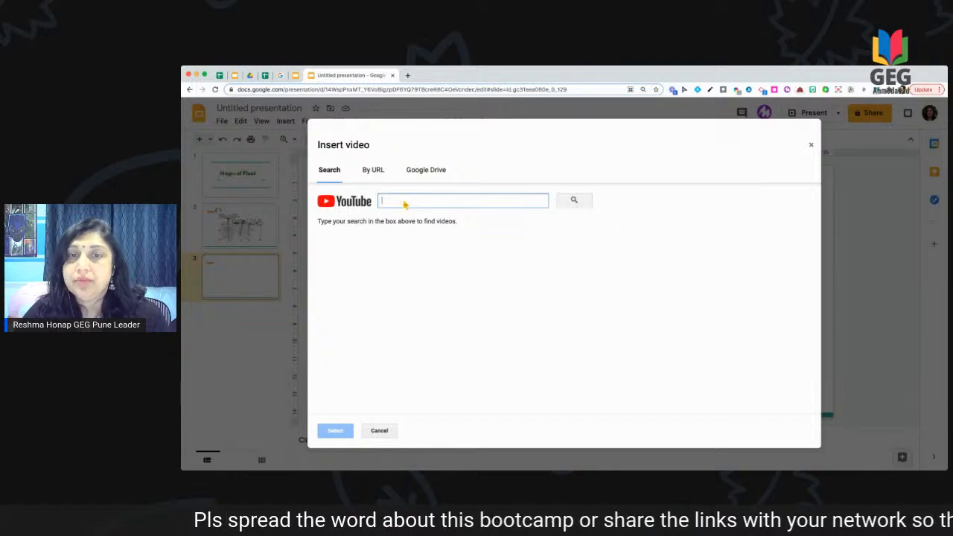
Step: Search YouTube for 'Stages of plant growth' and insert 'The Plant Life Cycle' on the Video slide
{"action": "type", "text": "Stages of plant growth"}
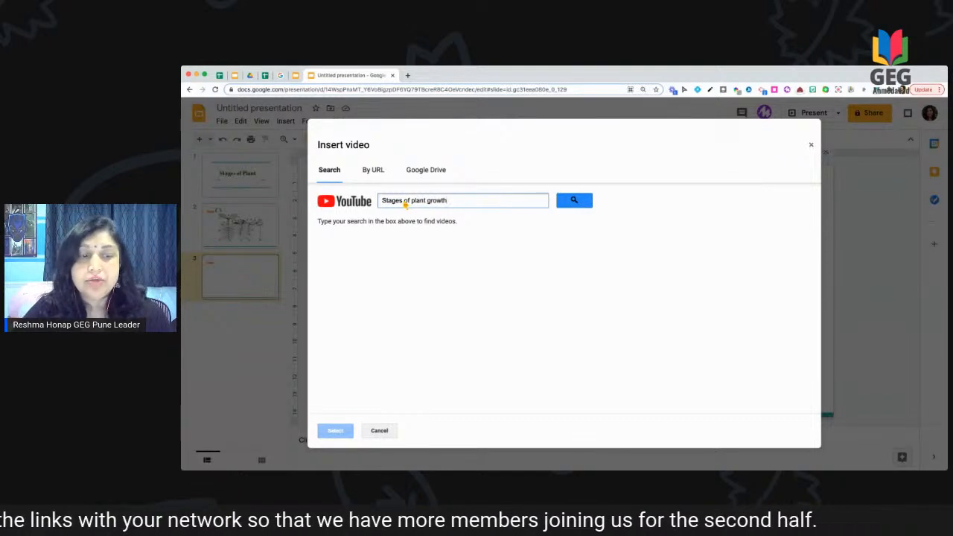
{"action": "left_click", "coordinate": [573, 202]}
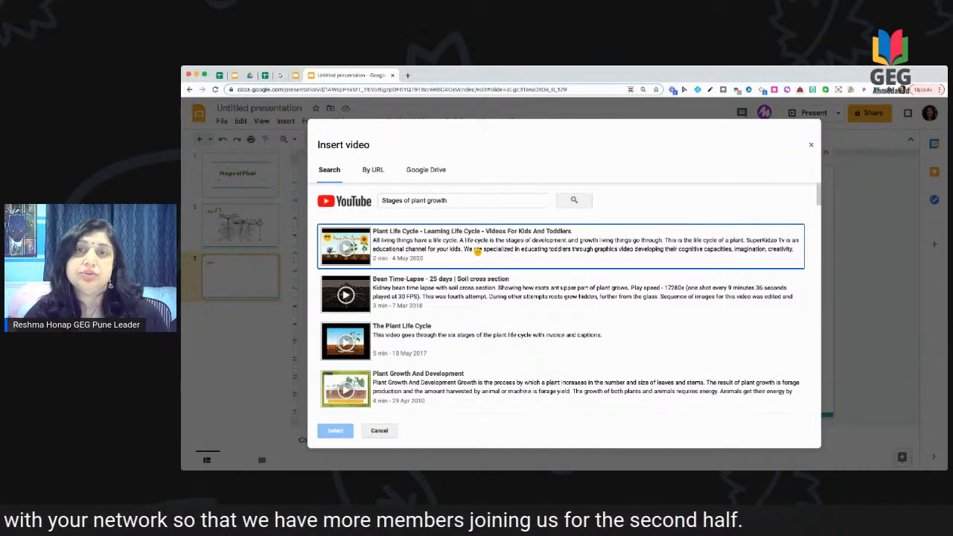
{"action": "left_click", "coordinate": [482, 344]}
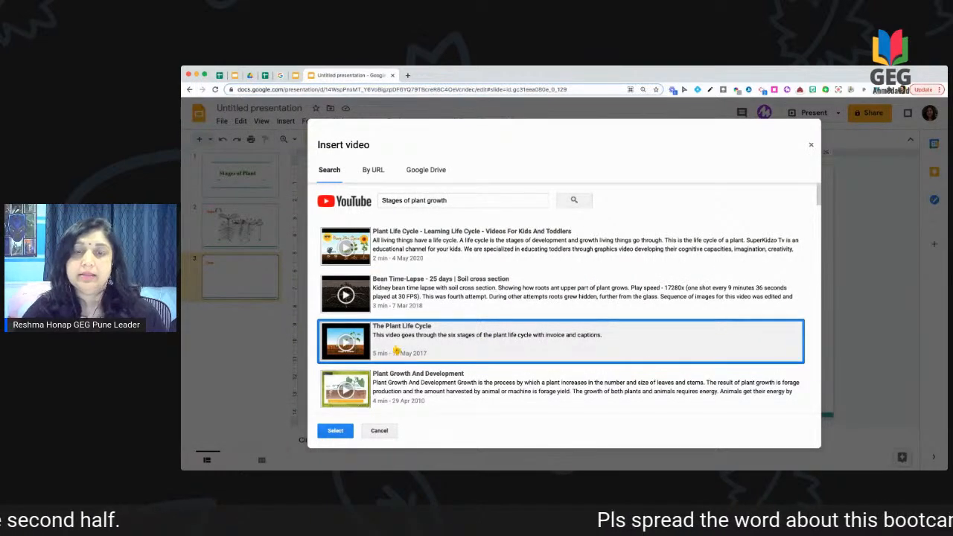
{"action": "left_click", "coordinate": [337, 436]}
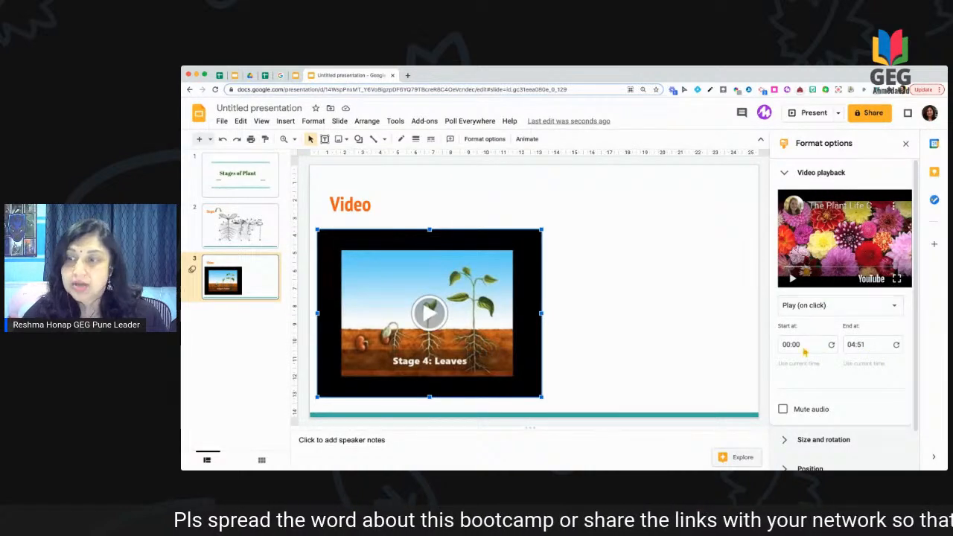
Step: Set the video's playback start to 1:00 and its end time to 04:00
{"action": "left_click_drag", "start_coordinate": [805, 348], "coordinate": [779, 350]}
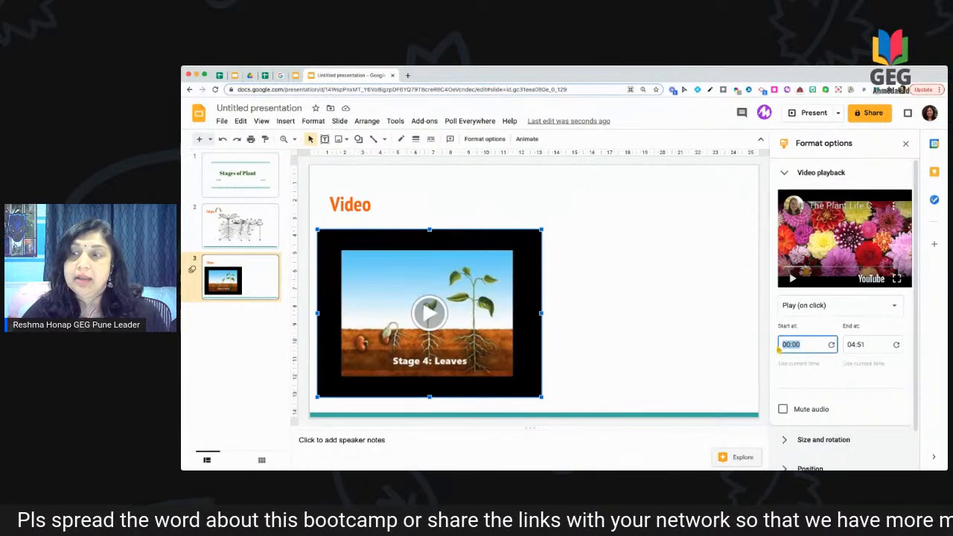
{"action": "type", "text": "1:00"}
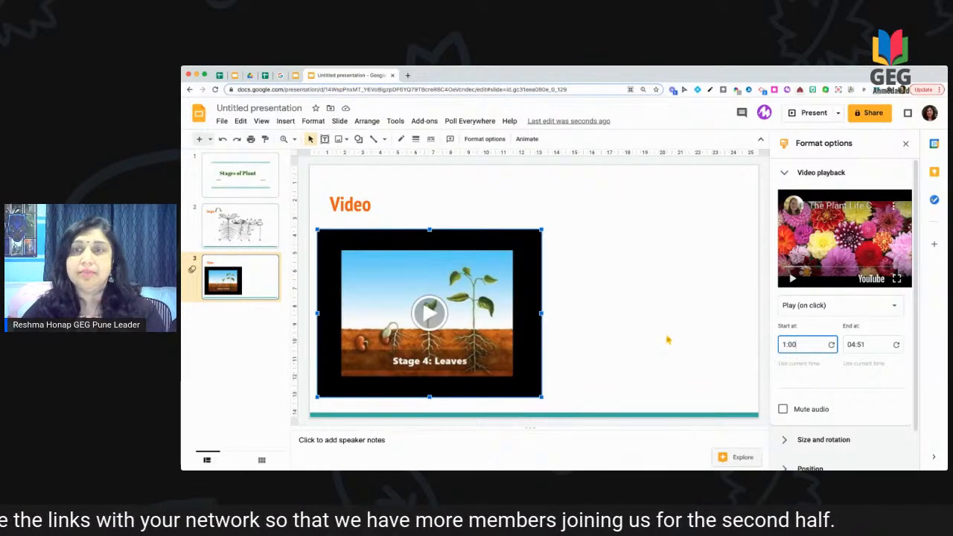
{"action": "left_click", "coordinate": [869, 348]}
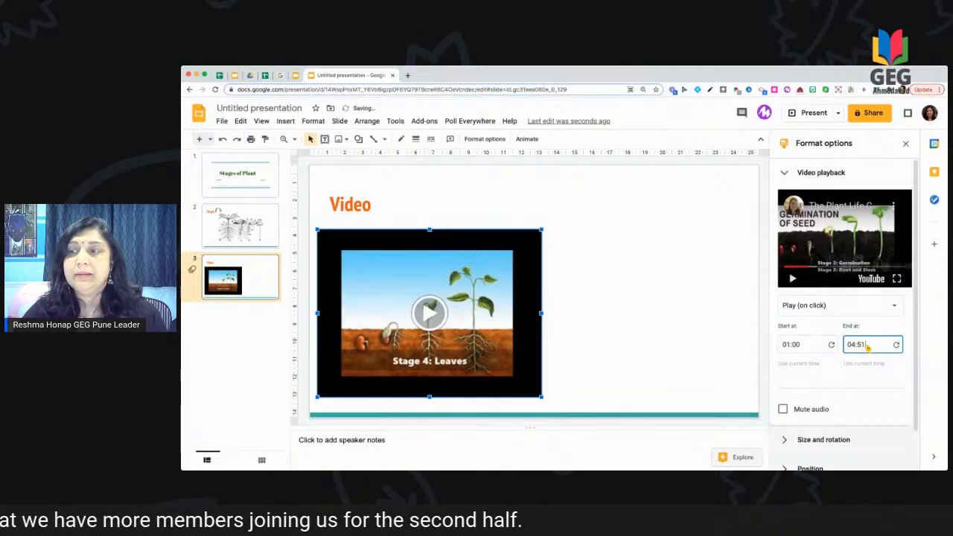
{"action": "left_click_drag", "start_coordinate": [868, 347], "coordinate": [860, 339]}
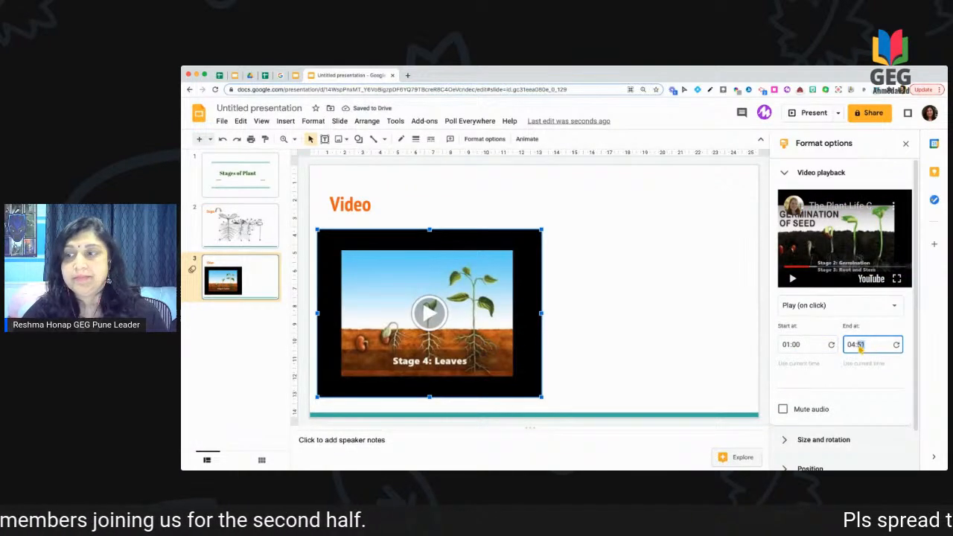
{"action": "type", "text": "00"}
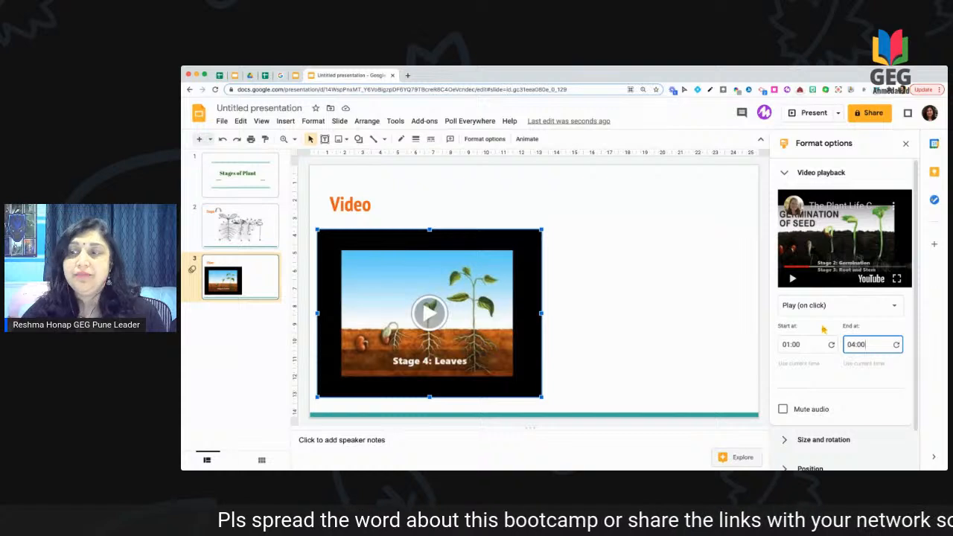
{"action": "scroll", "coordinate": [835, 380], "scroll_direction": "down", "scroll_amount": 2}
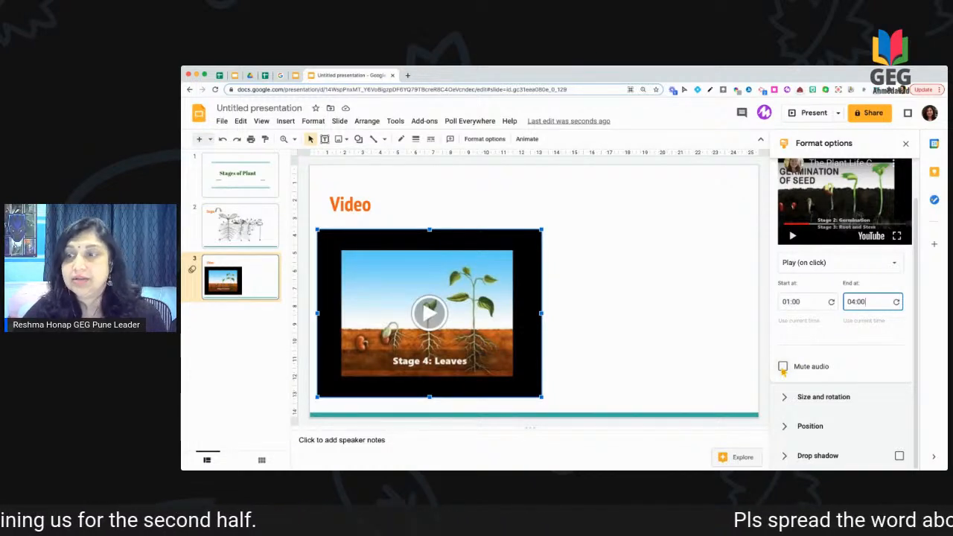
Step: Turn on the video's drop shadow, make it green, and close Format options
{"action": "left_click", "coordinate": [862, 402]}
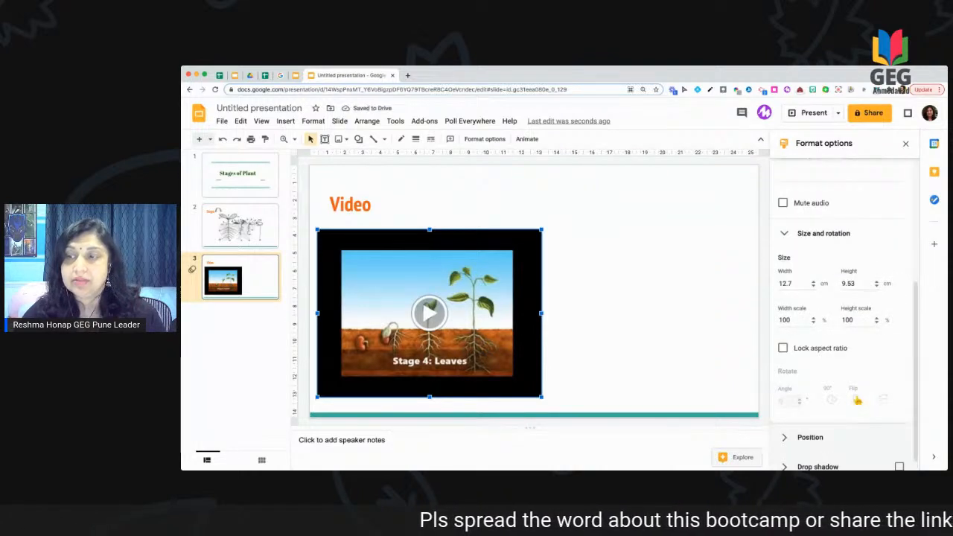
{"action": "left_click", "coordinate": [808, 426]}
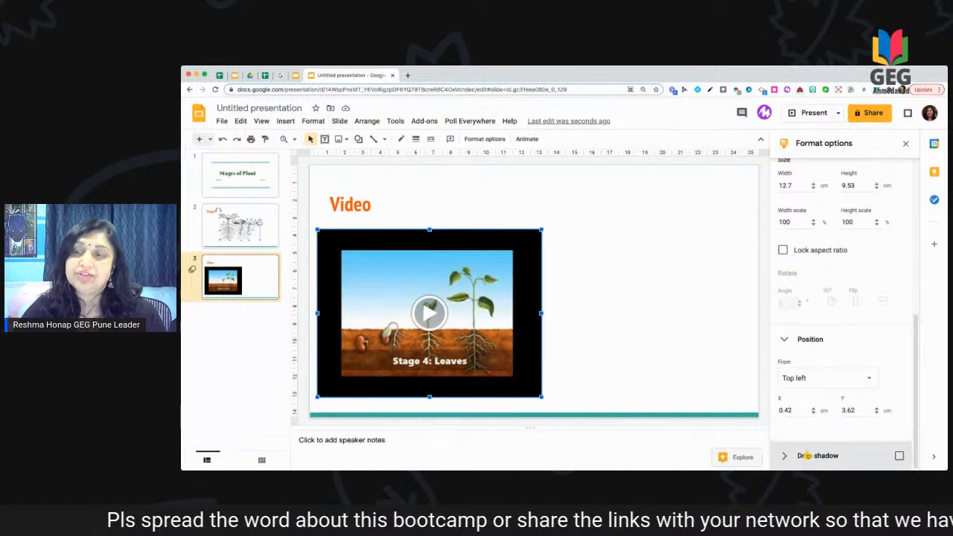
{"action": "left_click", "coordinate": [899, 456]}
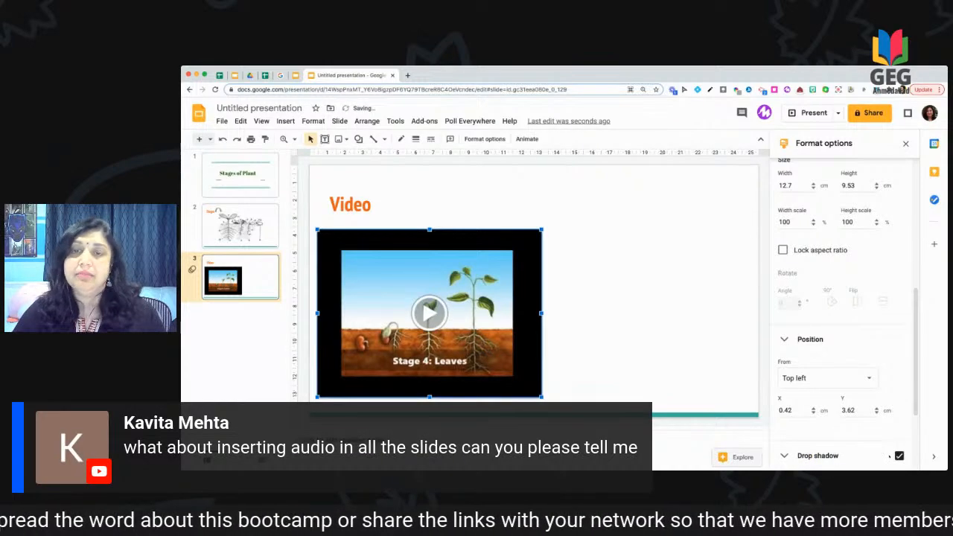
{"action": "scroll", "coordinate": [801, 330], "scroll_direction": "up", "scroll_amount": 10}
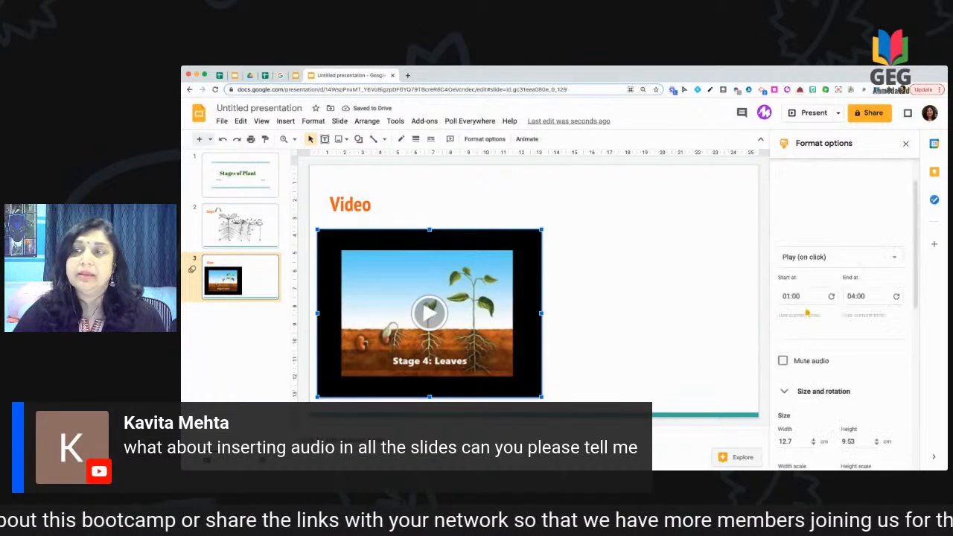
{"action": "scroll", "coordinate": [806, 313], "scroll_direction": "down", "scroll_amount": 10}
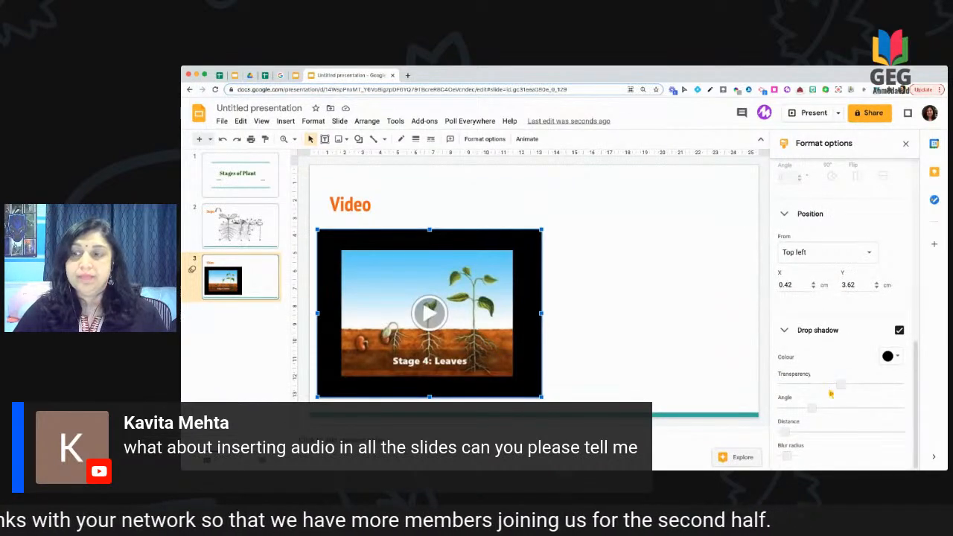
{"action": "left_click", "coordinate": [892, 357]}
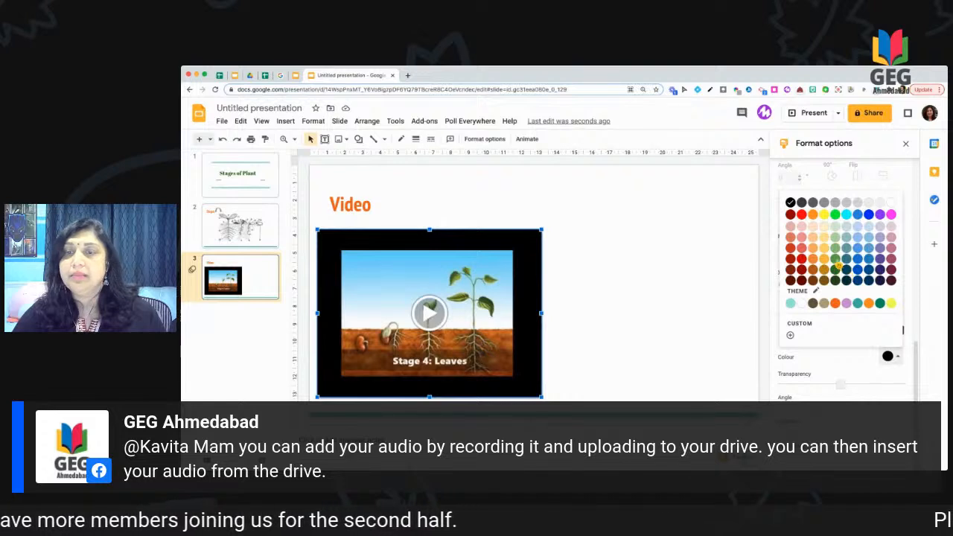
{"action": "left_click", "coordinate": [836, 258]}
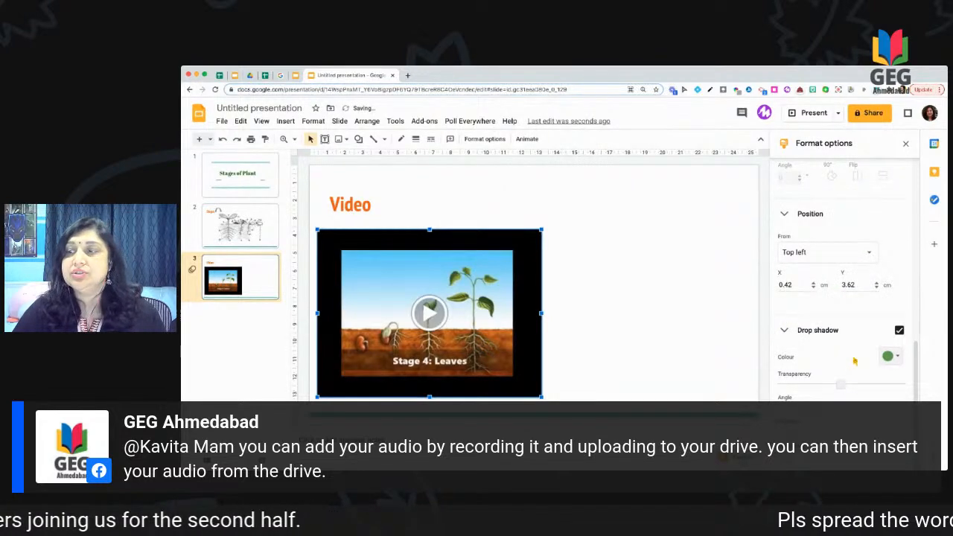
{"action": "scroll", "coordinate": [845, 360], "scroll_direction": "up", "scroll_amount": 5}
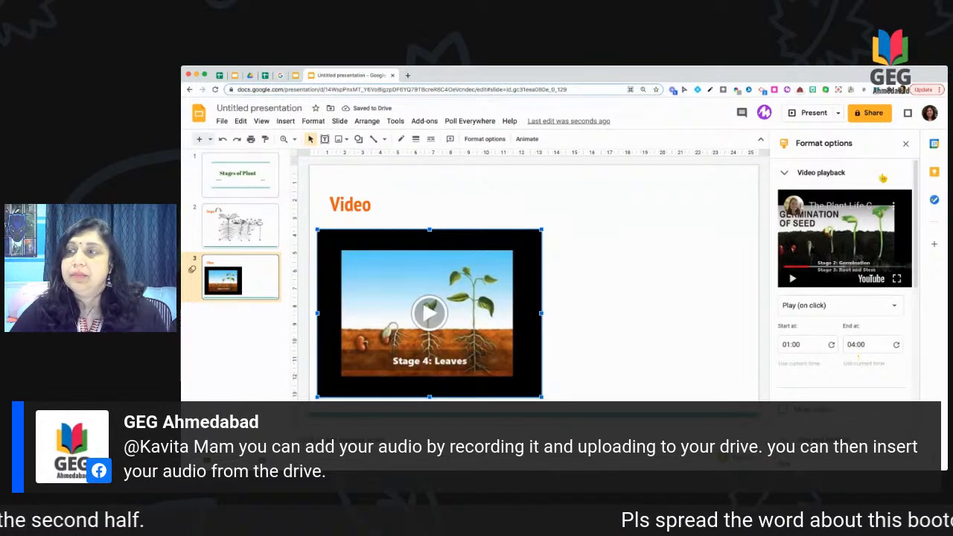
{"action": "left_click", "coordinate": [906, 145]}
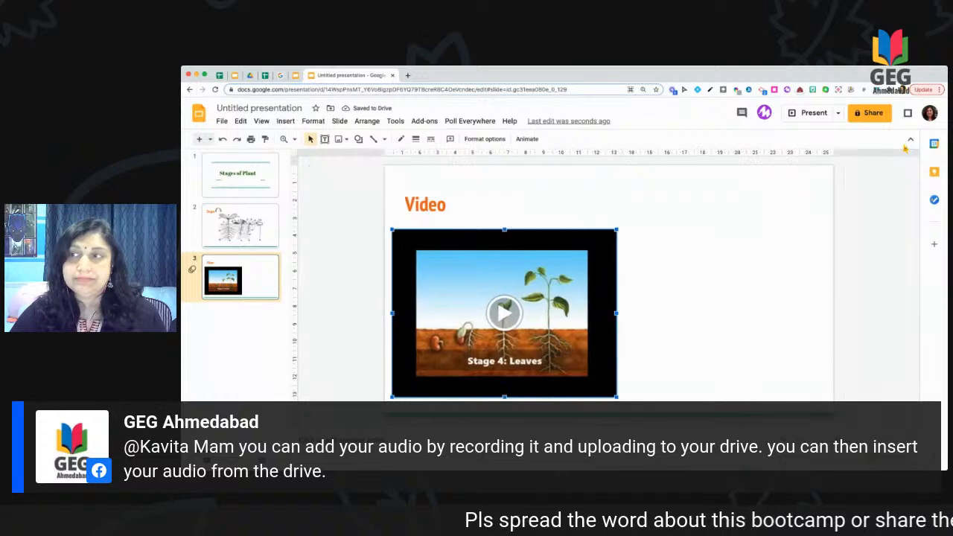
Step: Drag the video right and slightly up on the slide, then deselect it
{"action": "left_click_drag", "start_coordinate": [538, 236], "coordinate": [655, 211]}
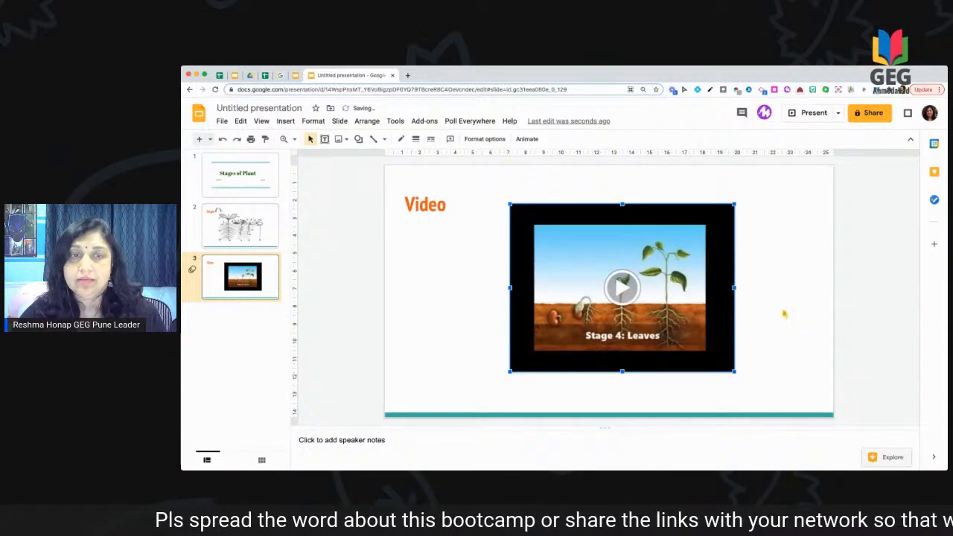
{"action": "left_click", "coordinate": [783, 341]}
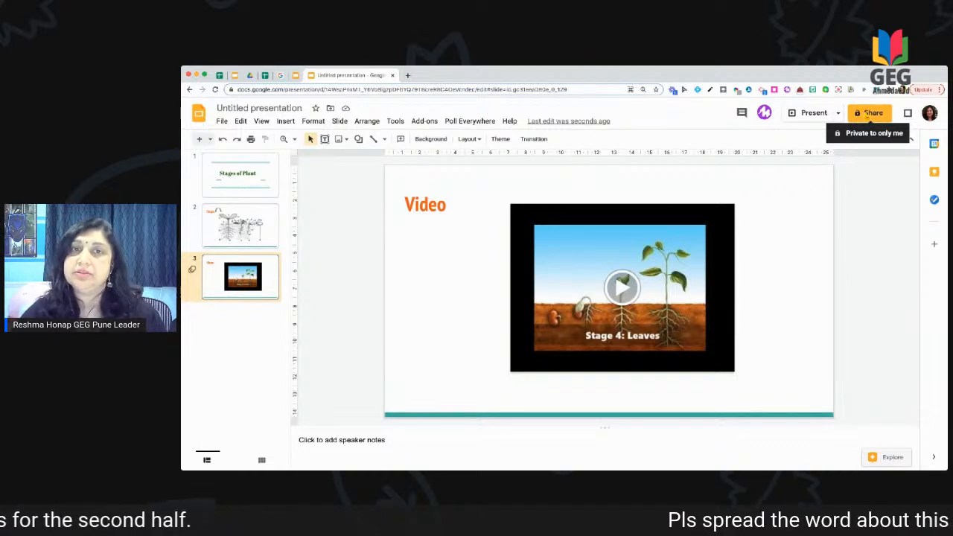
Step: Rename the presentation to 'Demo-Slides'
{"action": "left_click", "coordinate": [287, 109]}
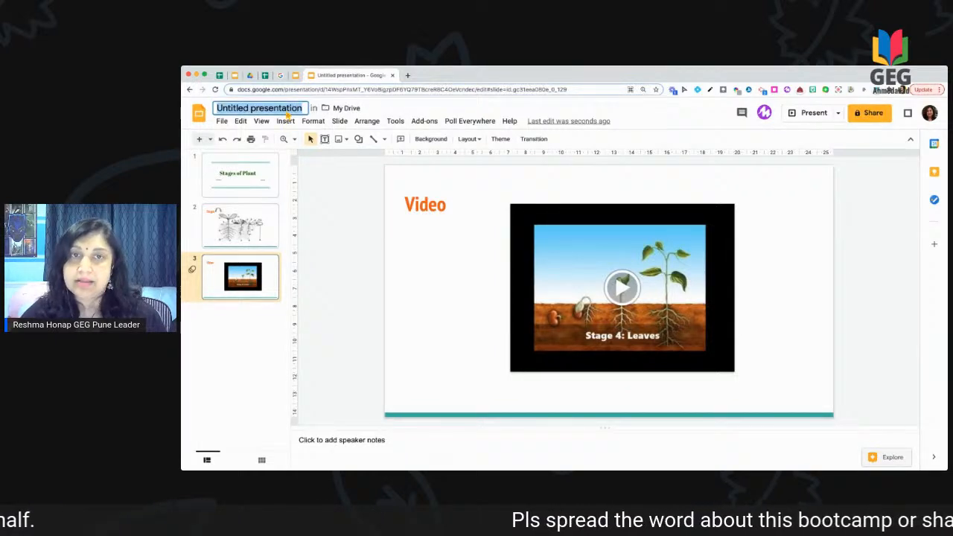
{"action": "type", "text": "Demo"}
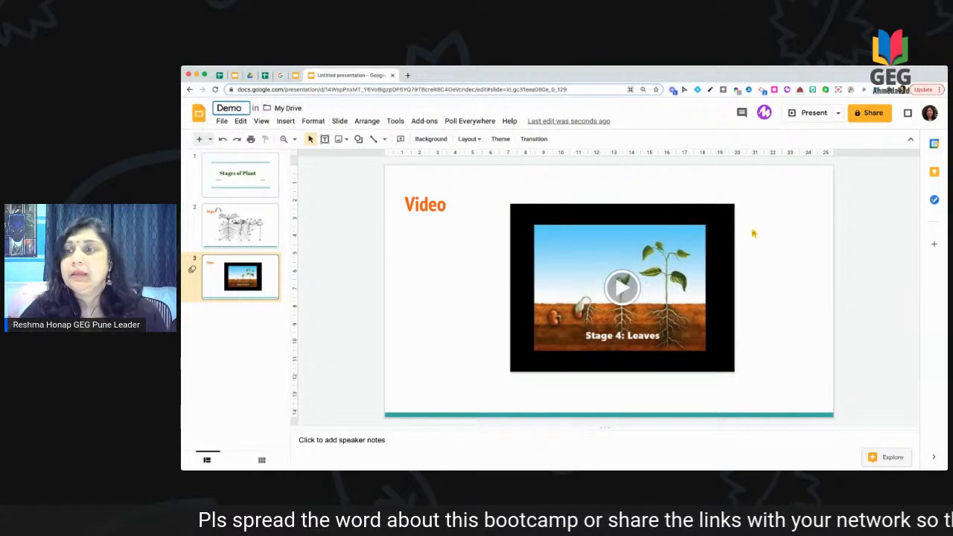
{"action": "key", "text": "Return"}
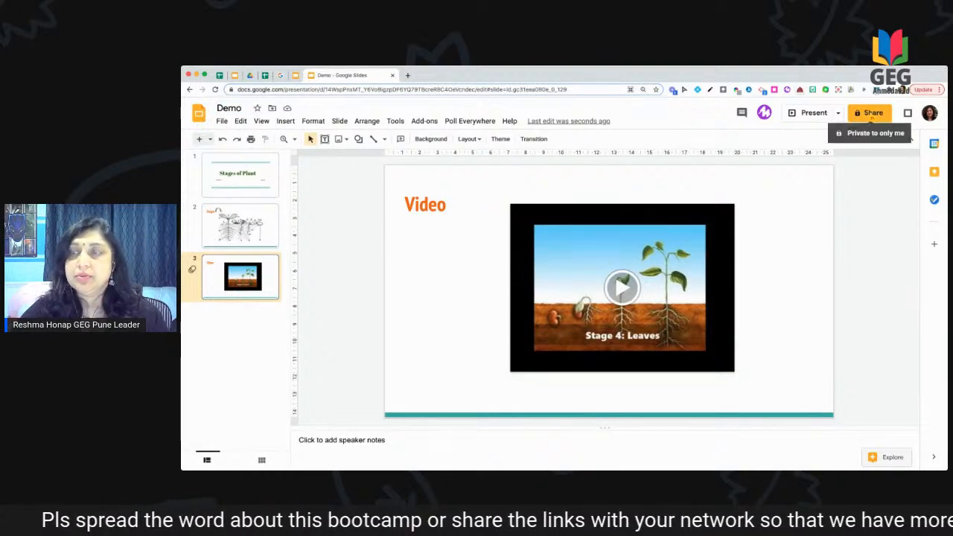
{"action": "left_click", "coordinate": [249, 111]}
{"action": "type", "text": "-Slides"}
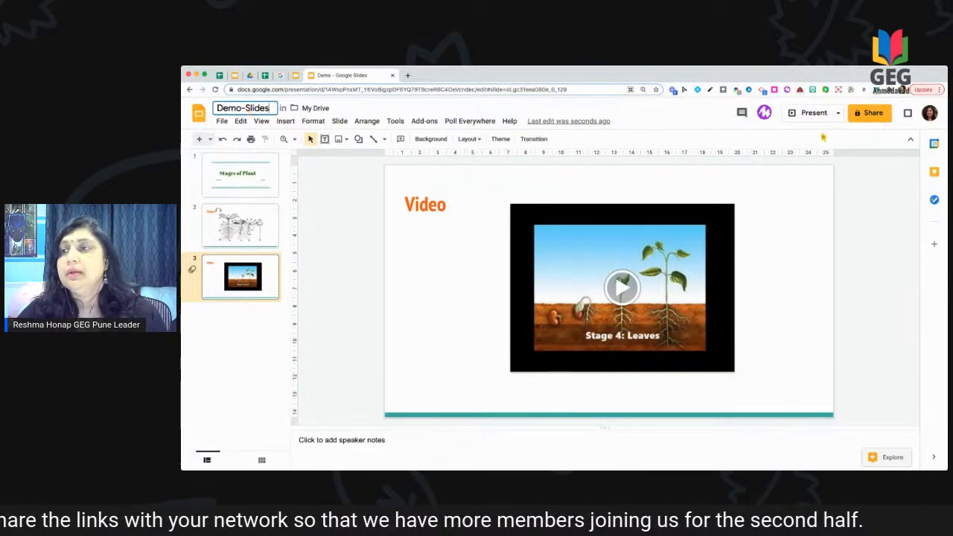
Step: Share it with the suggested contact as Editor, noting 'Please check and edit as required'
{"action": "left_click", "coordinate": [866, 118]}
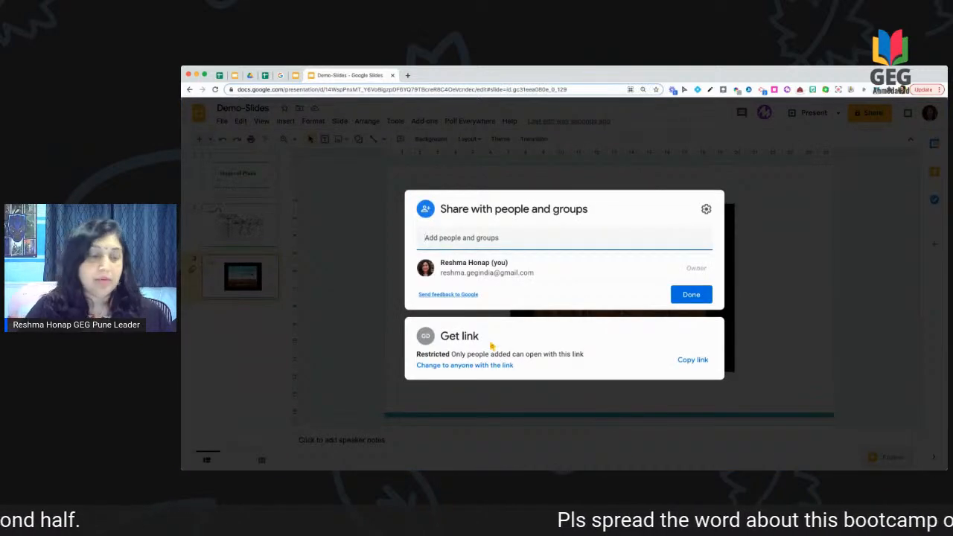
{"action": "type", "text": "vishal"}
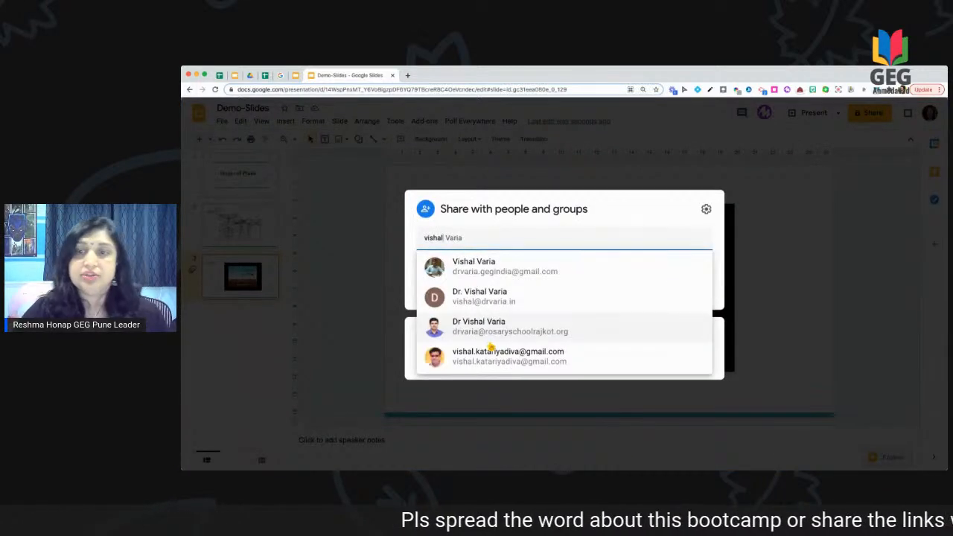
{"action": "left_click", "coordinate": [485, 265]}
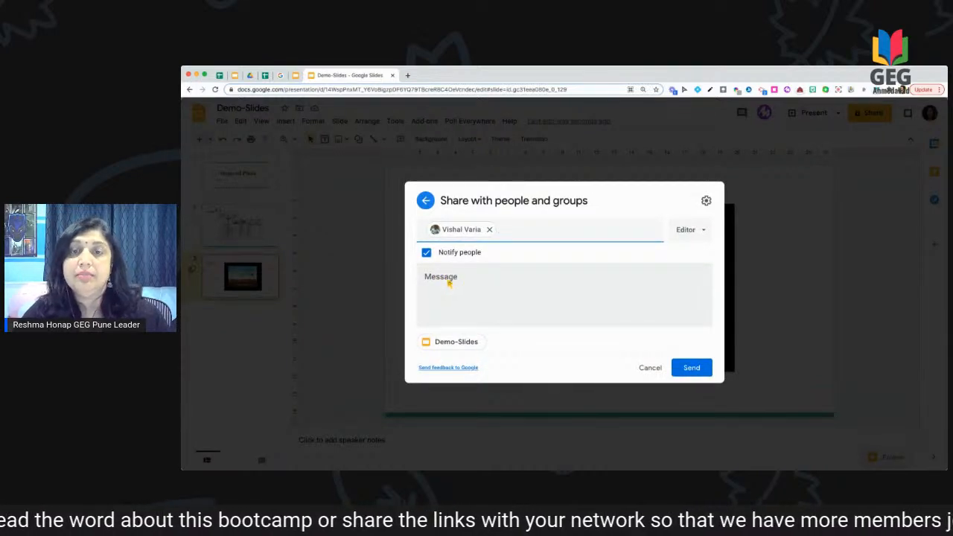
{"action": "left_click", "coordinate": [477, 289]}
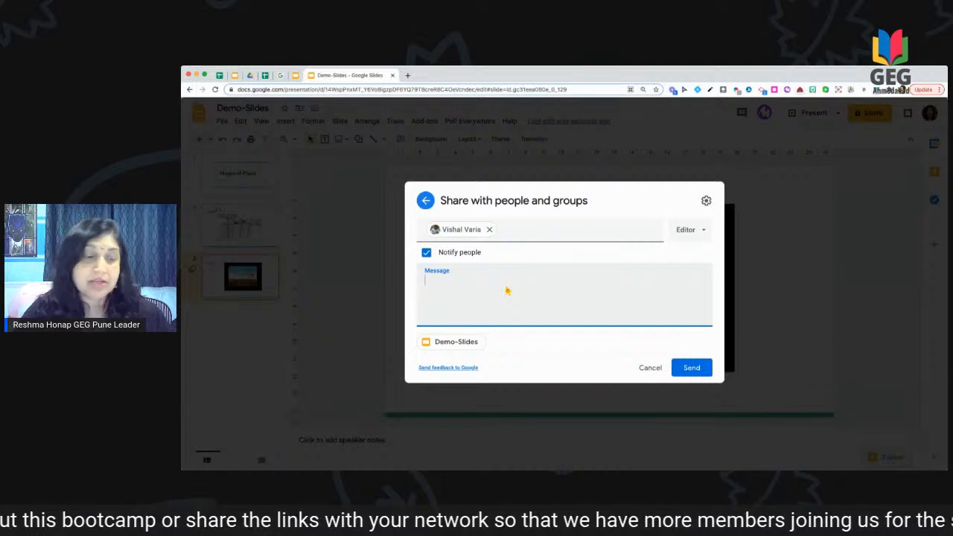
{"action": "type", "text": "Please "}
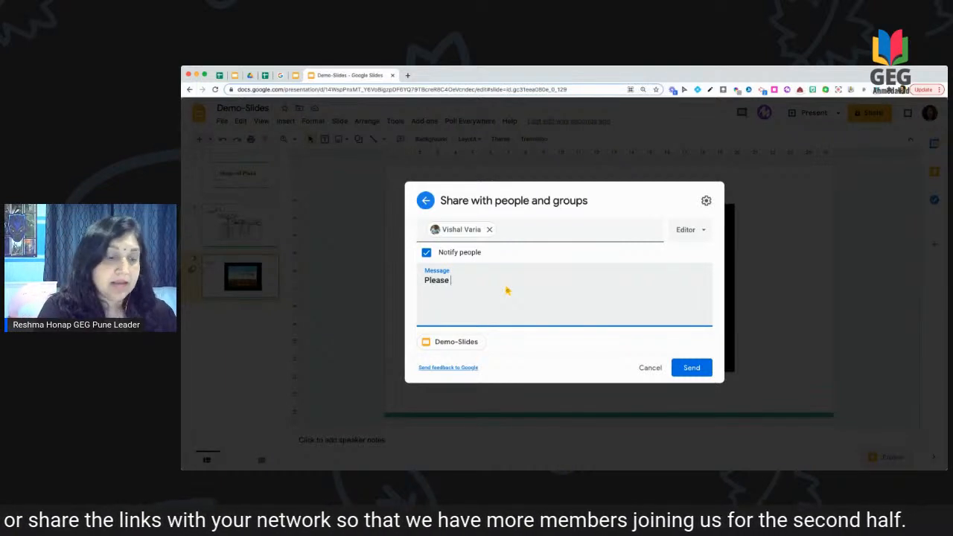
{"action": "type", "text": "chcek the"}
{"action": "key", "text": "BackSpace"}
{"action": "key", "text": "BackSpace"}
{"action": "key", "text": "BackSpace"}
{"action": "key", "text": "BackSpace"}
{"action": "key", "text": "BackSpace"}
{"action": "key", "text": "BackSpace"}
{"action": "key", "text": "BackSpace"}
{"action": "key", "text": "BackSpace"}
{"action": "type", "text": "eck"}
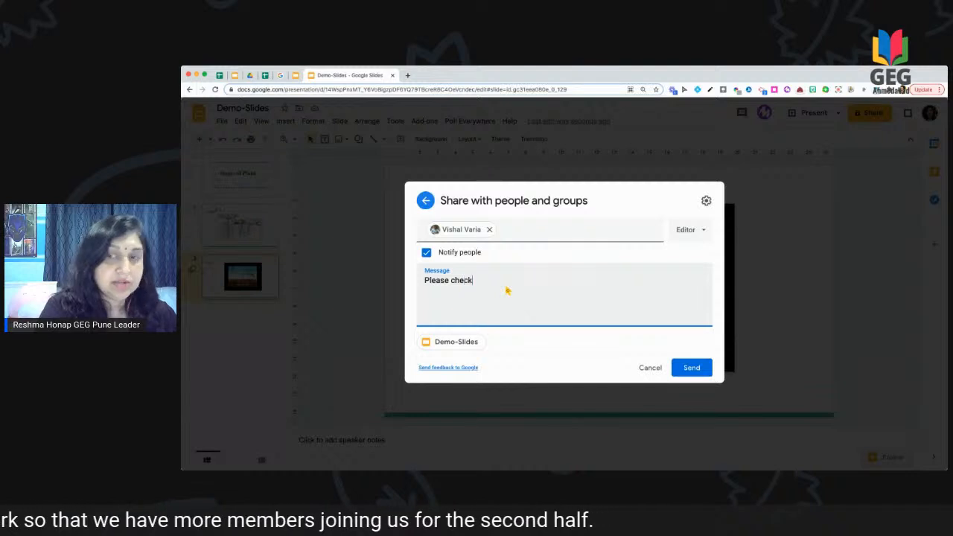
{"action": "type", "text": " and "}
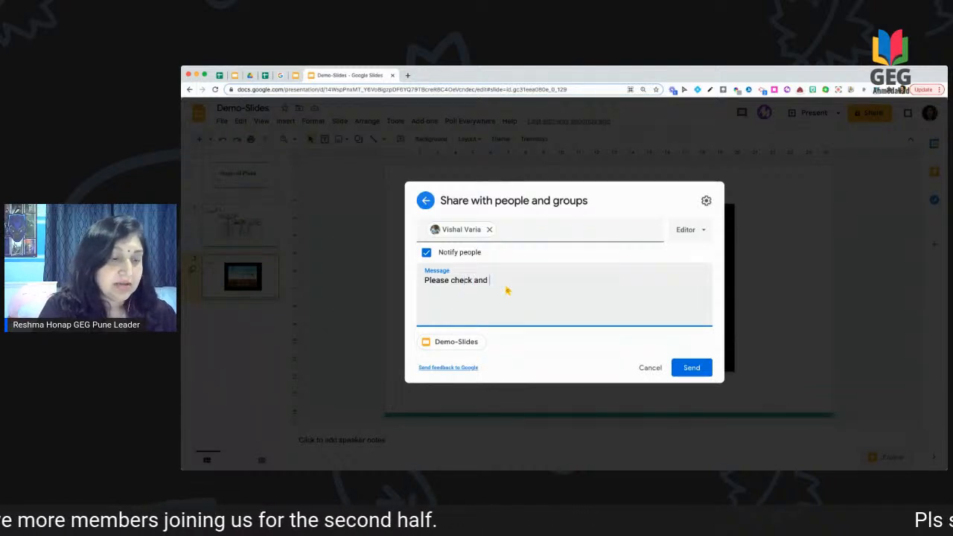
{"action": "type", "text": "edit as required"}
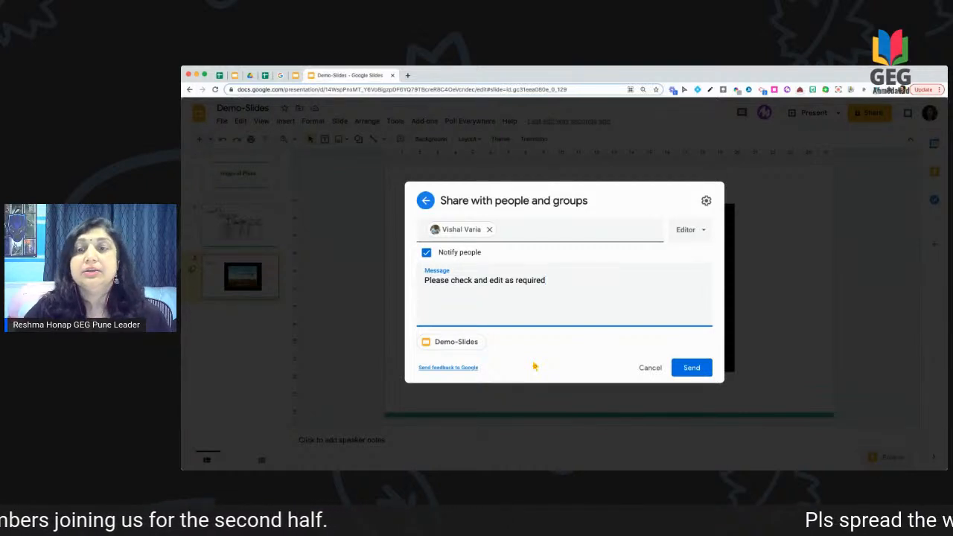
{"action": "left_click", "coordinate": [703, 231]}
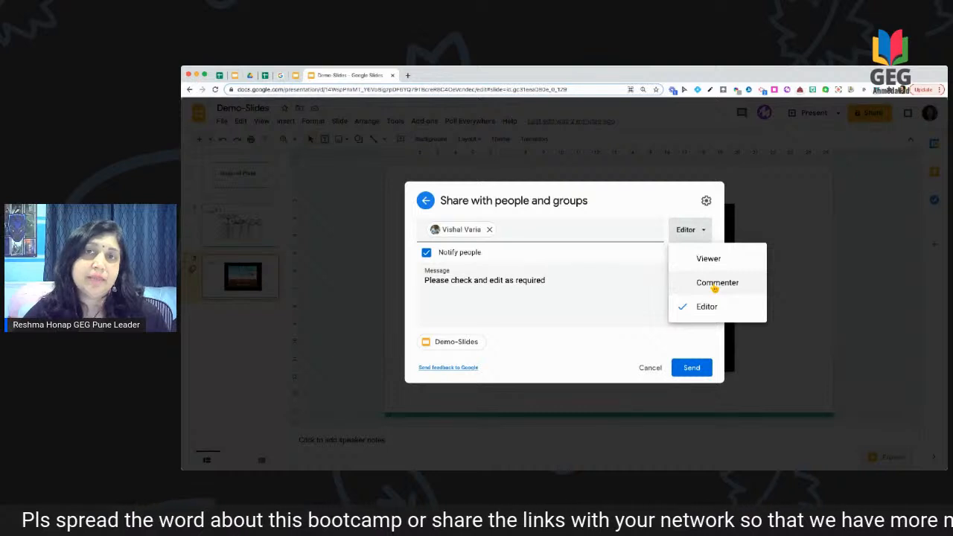
{"action": "left_click", "coordinate": [704, 233]}
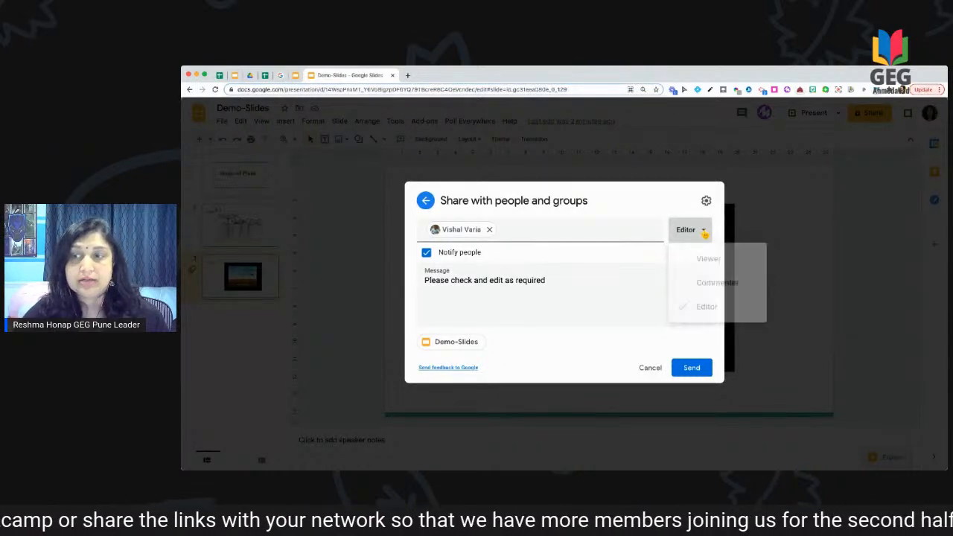
{"action": "left_click", "coordinate": [681, 372]}
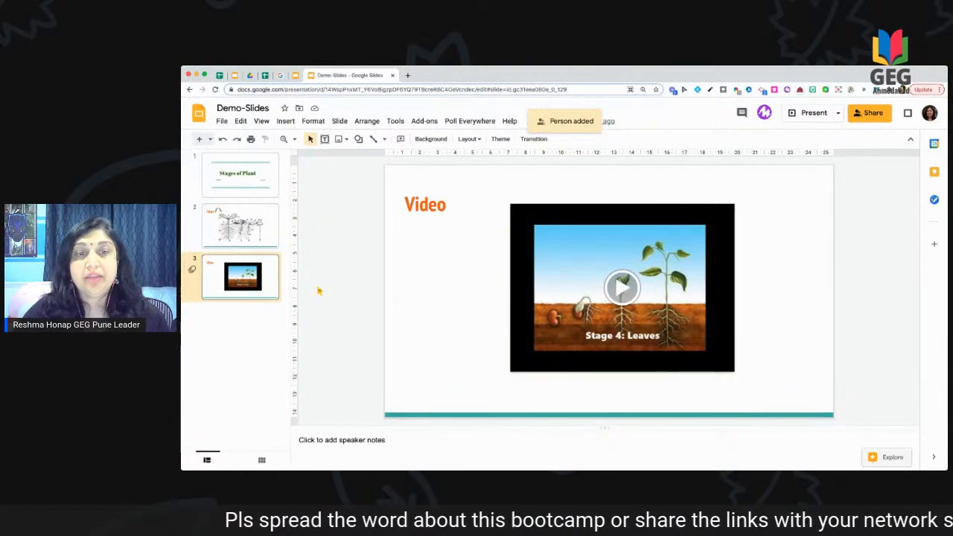
Step: Add a new fourth slide titled 'Audio'
{"action": "left_click", "coordinate": [199, 140]}
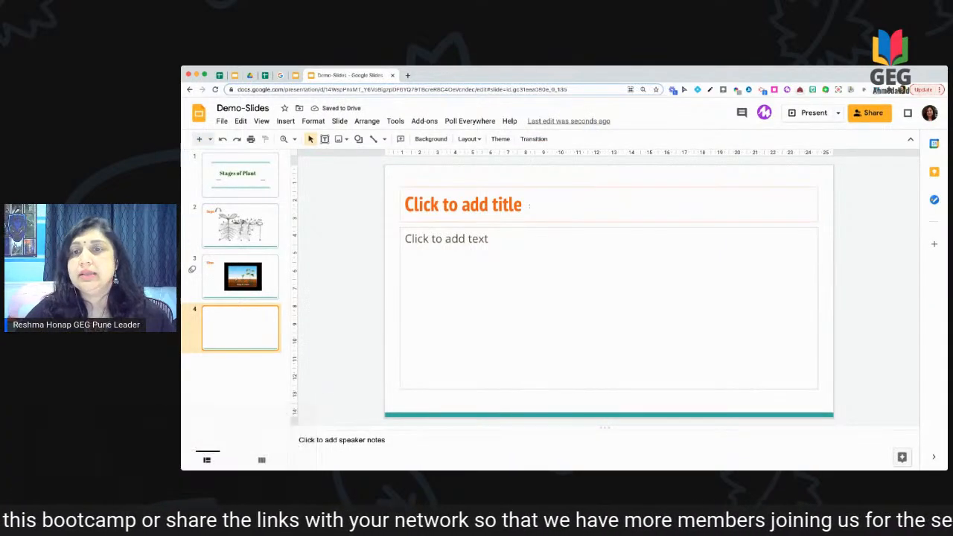
{"action": "left_click", "coordinate": [390, 212]}
{"action": "type", "text": "Audio"}
{"action": "left_click", "coordinate": [557, 245]}
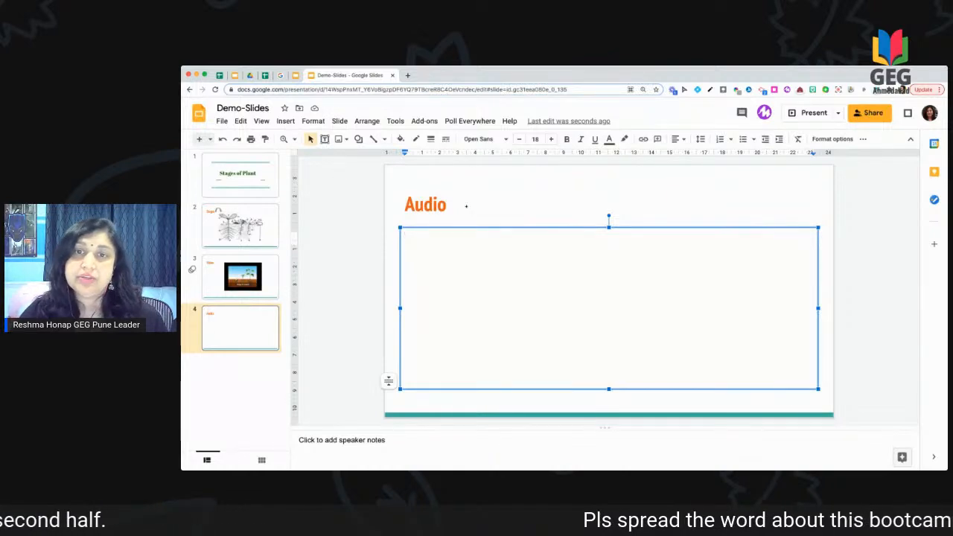
Step: Insert Mirage.mp3 from My Drive onto the Audio slide
{"action": "left_click", "coordinate": [291, 122]}
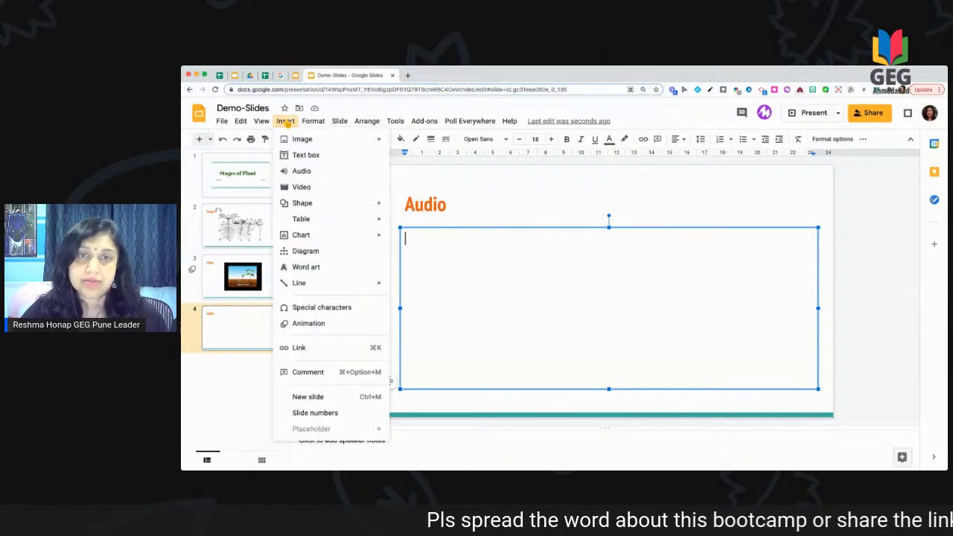
{"action": "left_click", "coordinate": [301, 172]}
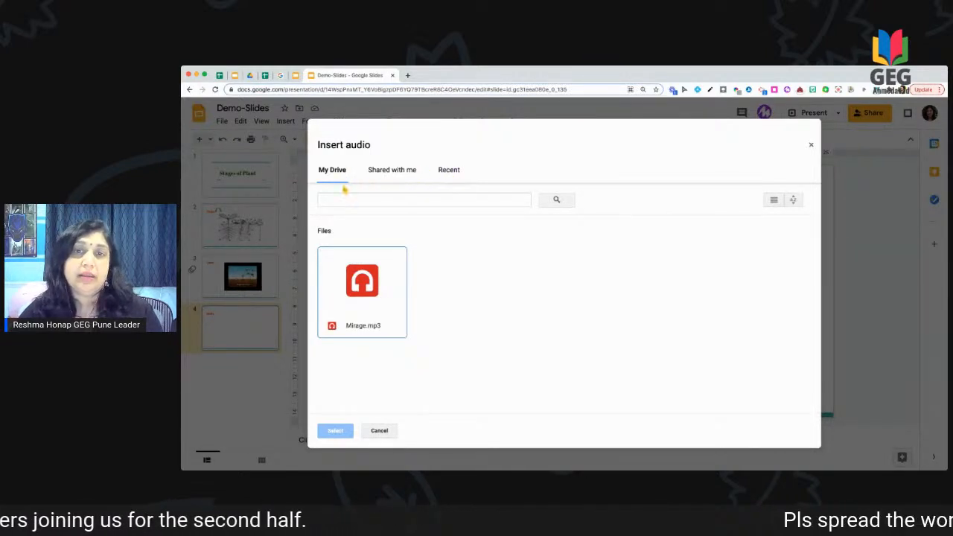
{"action": "left_click", "coordinate": [358, 206]}
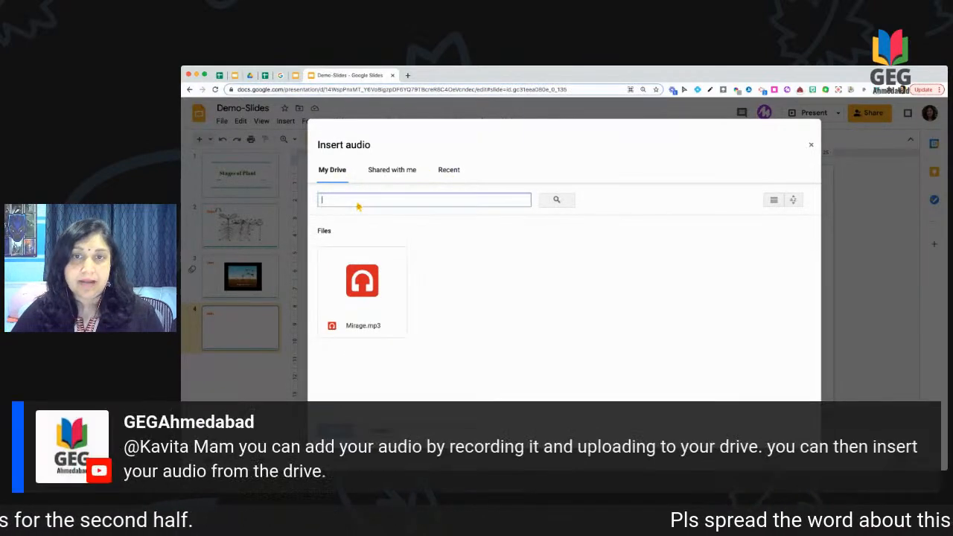
{"action": "left_click", "coordinate": [378, 316]}
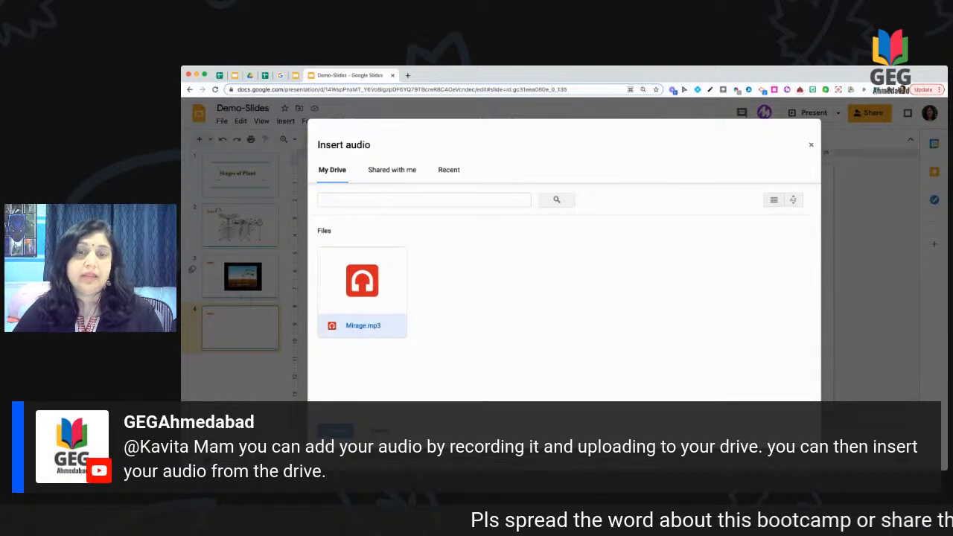
{"action": "left_click", "coordinate": [335, 432]}
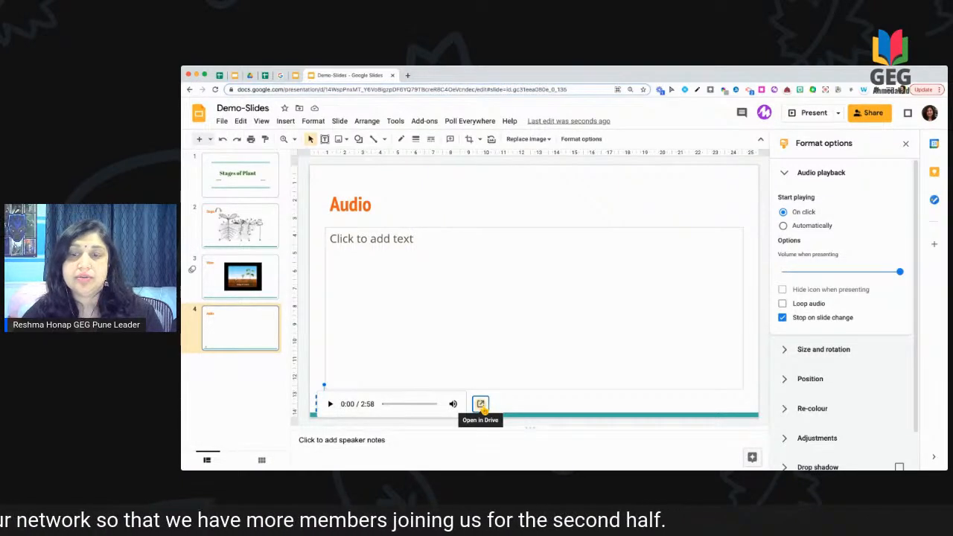
{"action": "left_click", "coordinate": [481, 405]}
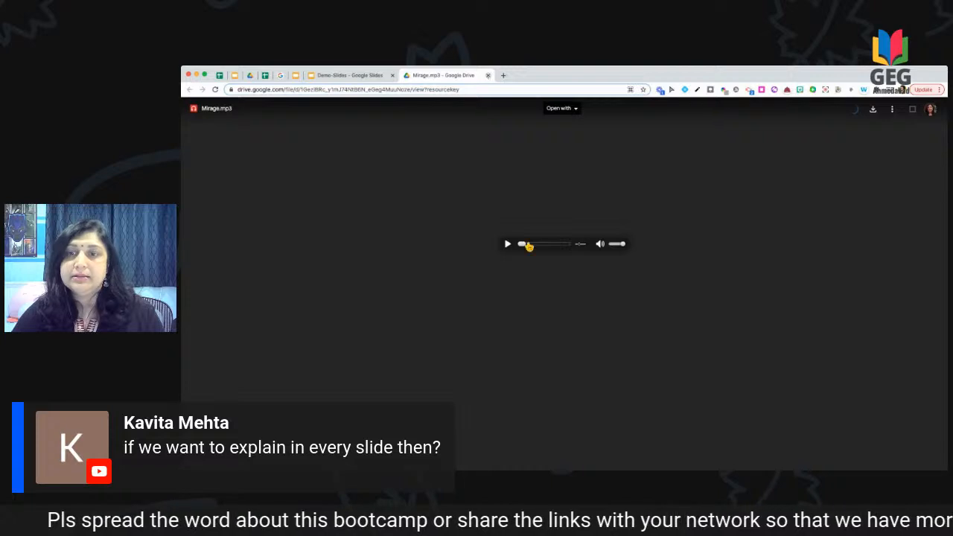
{"action": "left_click", "coordinate": [488, 75]}
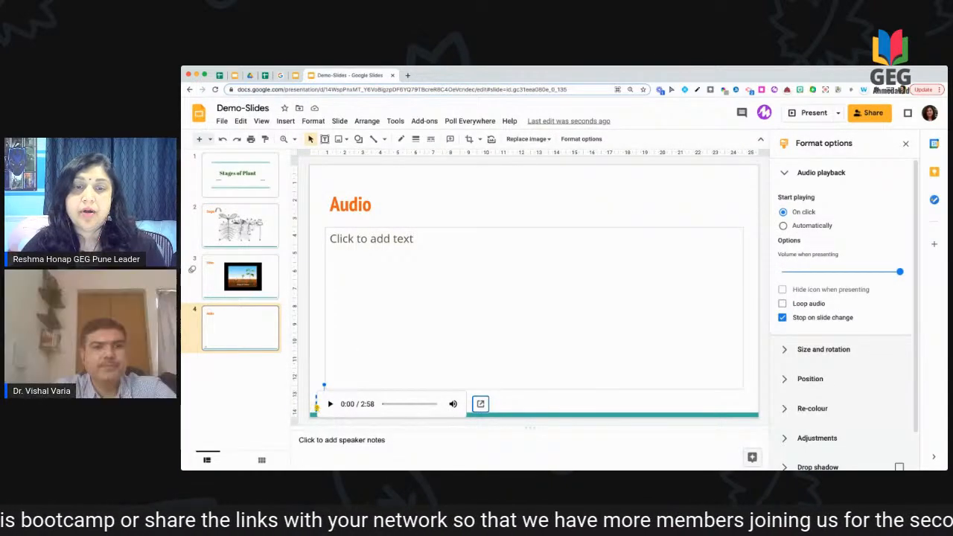
{"action": "left_click_drag", "start_coordinate": [315, 402], "coordinate": [336, 318]}
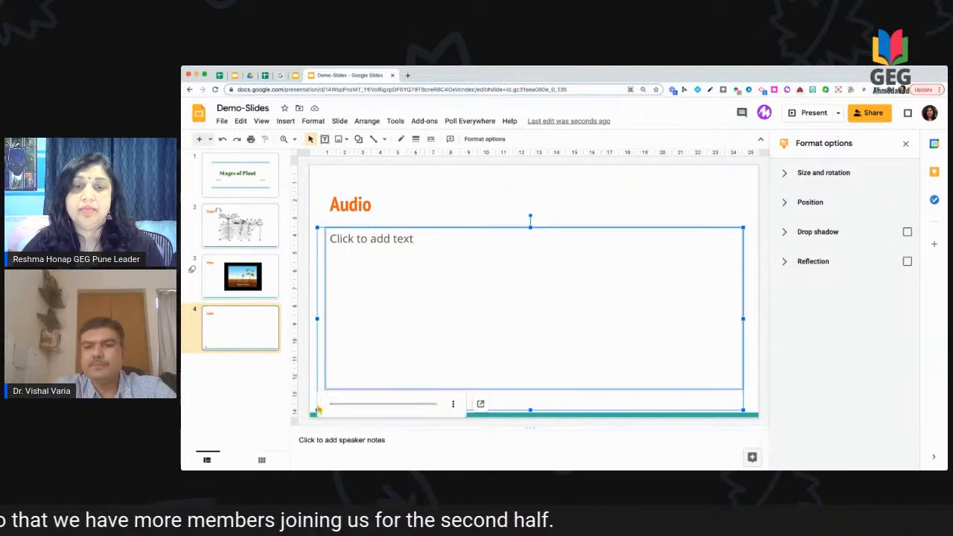
{"action": "left_click", "coordinate": [321, 385]}
{"action": "left_click_drag", "start_coordinate": [316, 406], "coordinate": [387, 315]}
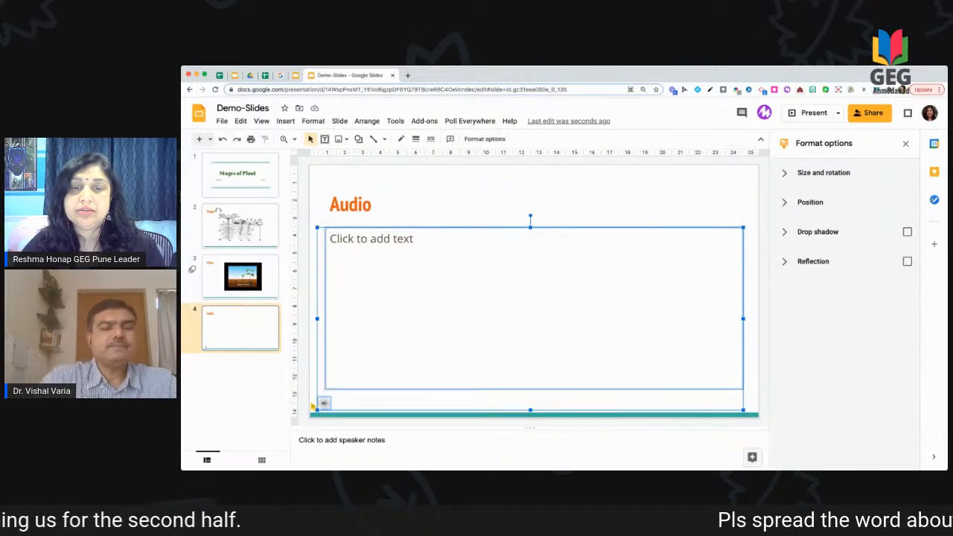
{"action": "left_click", "coordinate": [313, 407]}
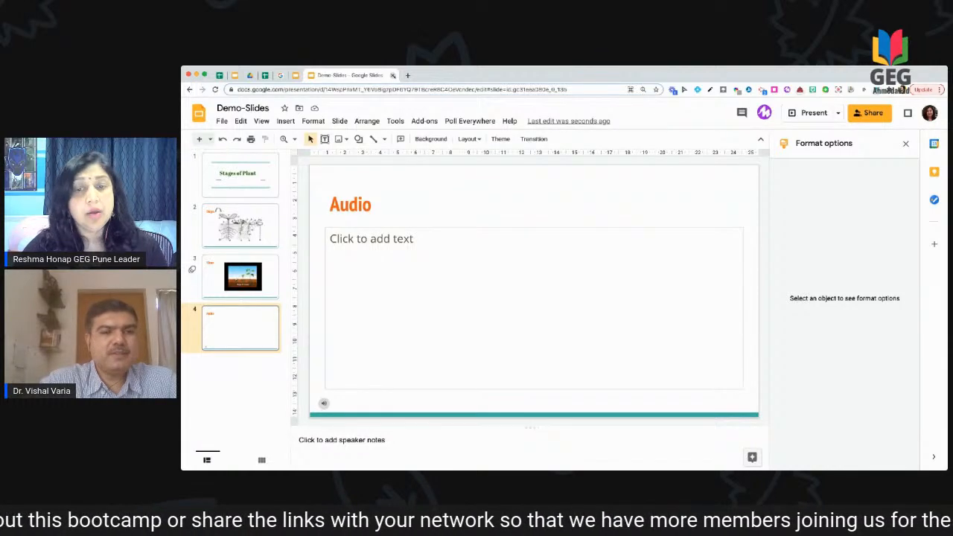
{"action": "left_click", "coordinate": [266, 236]}
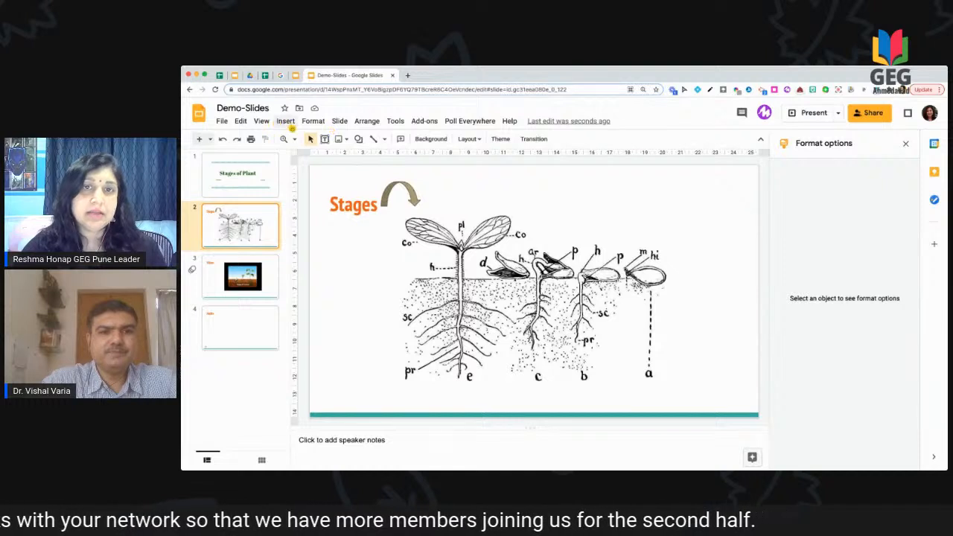
Step: Insert Mirage.mp3 from My Drive as audio on the Stages slide
{"action": "left_click", "coordinate": [287, 122]}
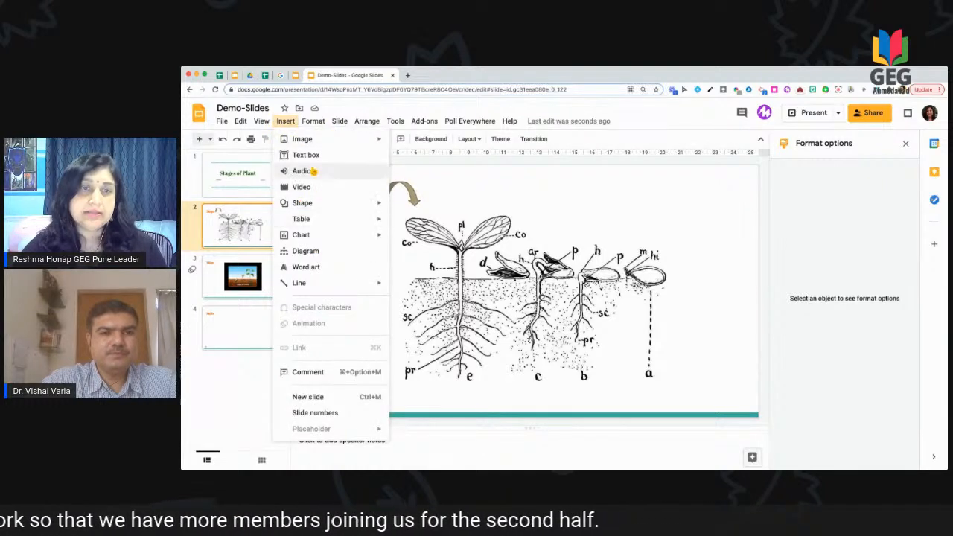
{"action": "left_click", "coordinate": [313, 171]}
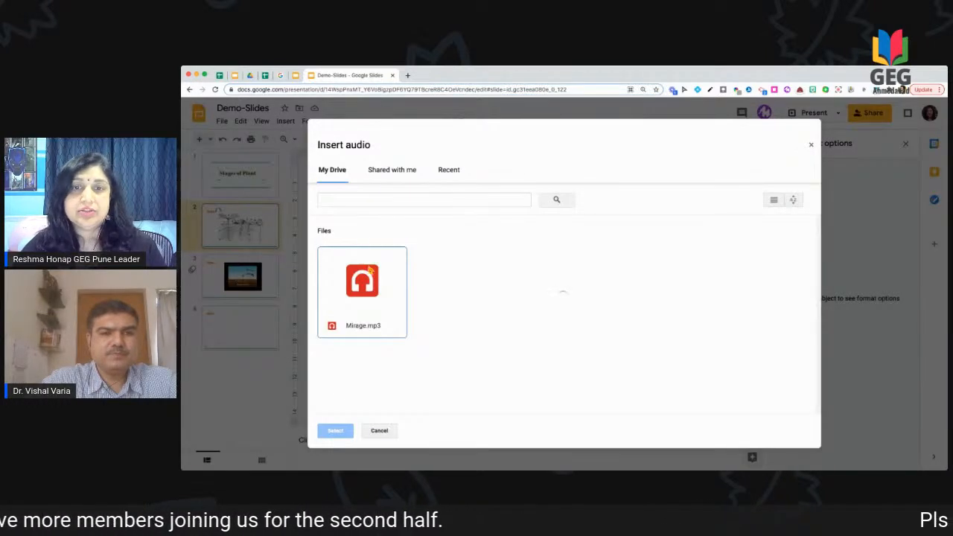
{"action": "left_click", "coordinate": [368, 319]}
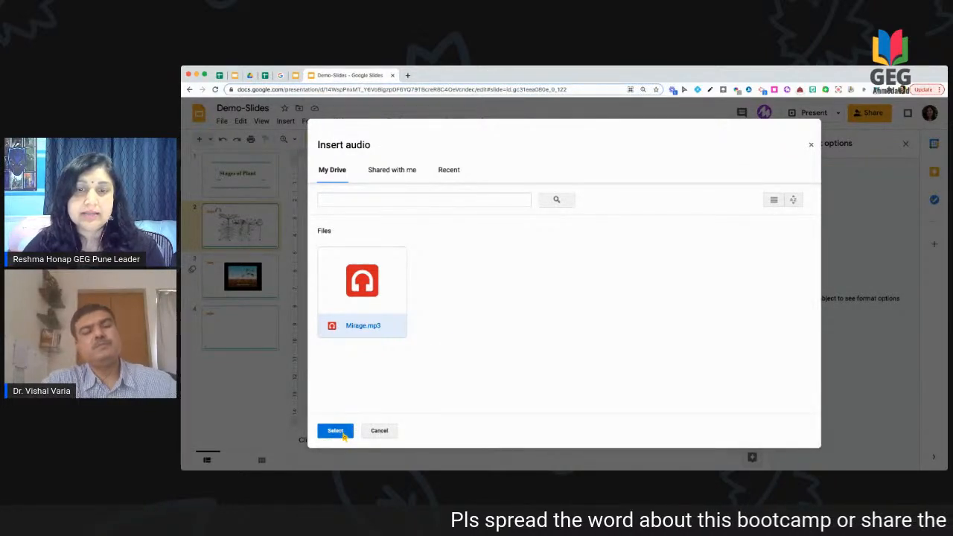
{"action": "left_click", "coordinate": [342, 435]}
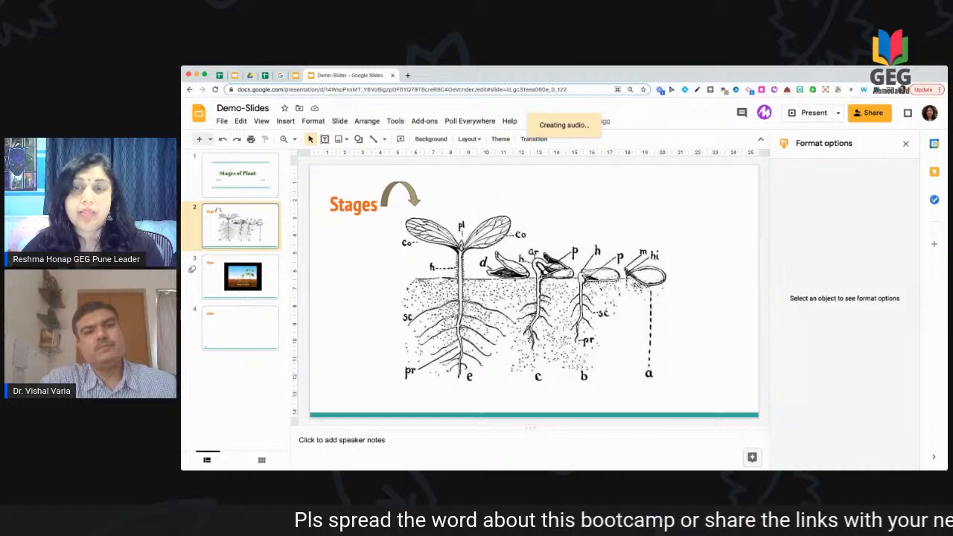
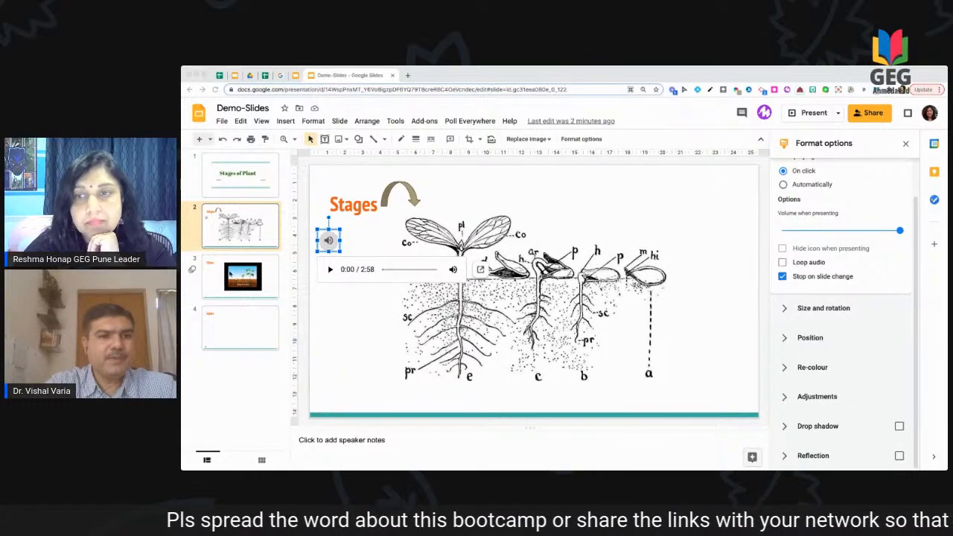
Step: Expand the audio icon's Adjustments options for transparency, brightness and contrast
{"action": "scroll", "coordinate": [827, 268], "scroll_direction": "up", "scroll_amount": 1}
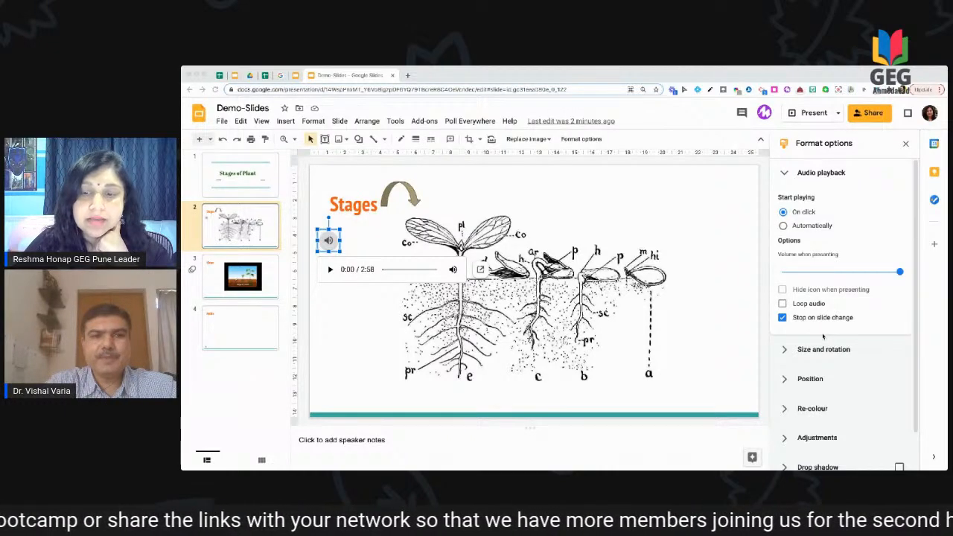
{"action": "scroll", "coordinate": [823, 336], "scroll_direction": "down", "scroll_amount": 1}
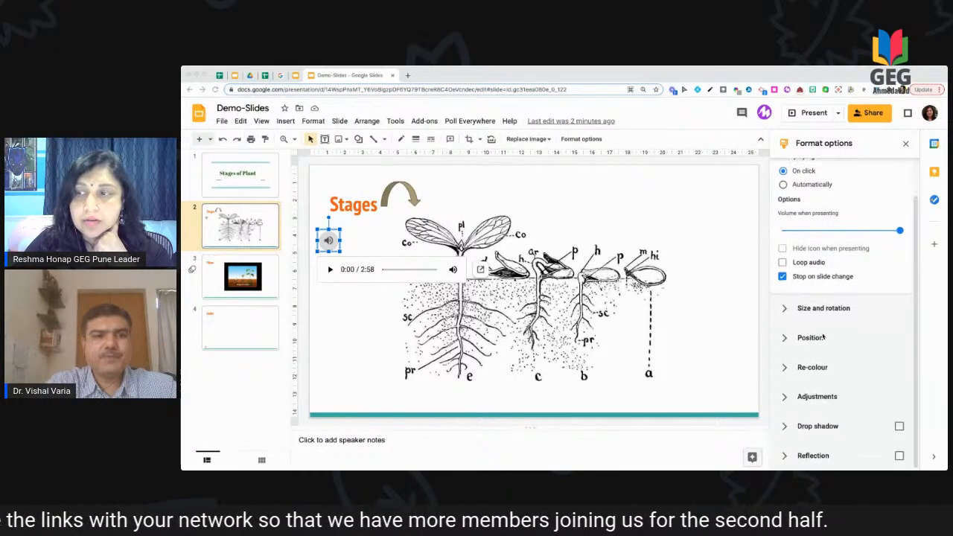
{"action": "left_click", "coordinate": [787, 397]}
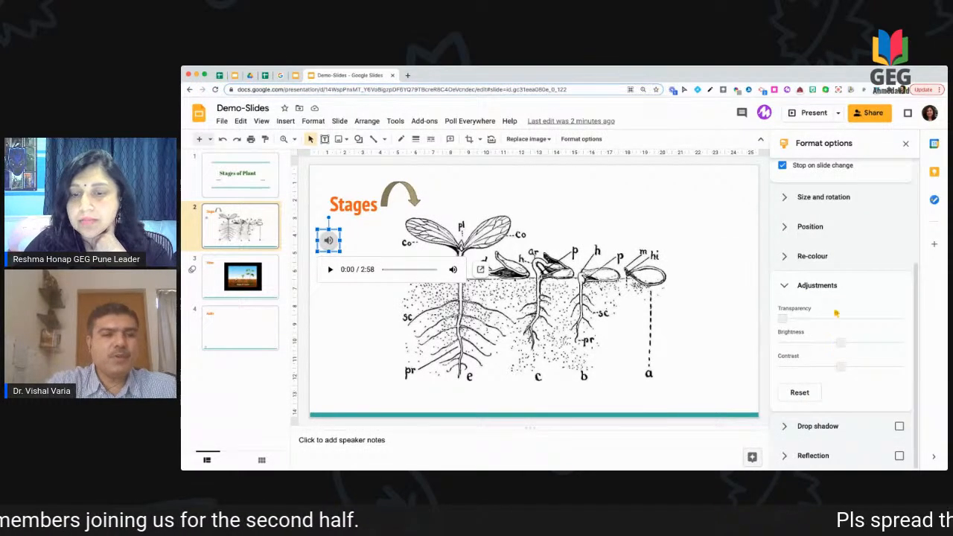
{"action": "scroll", "coordinate": [836, 314], "scroll_direction": "up", "scroll_amount": 3}
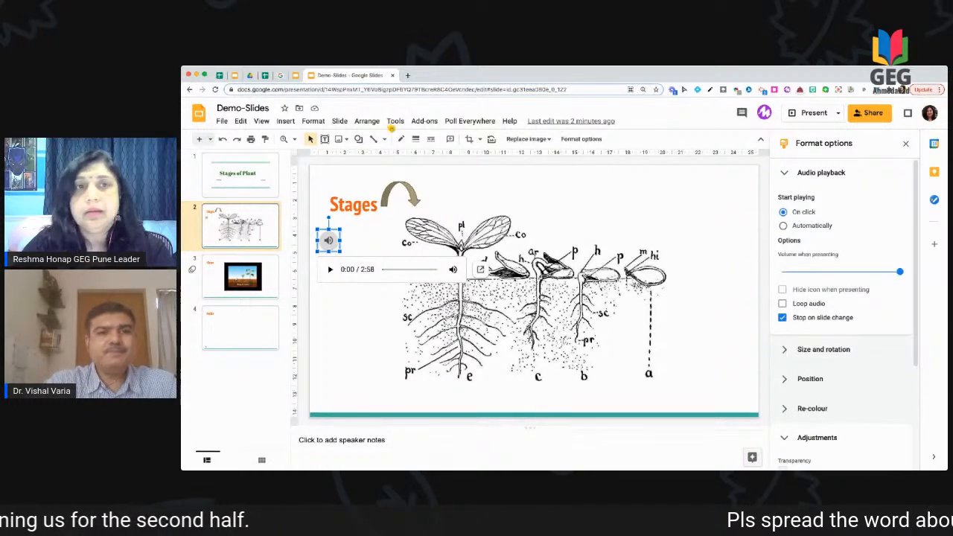
{"action": "left_click", "coordinate": [235, 75]}
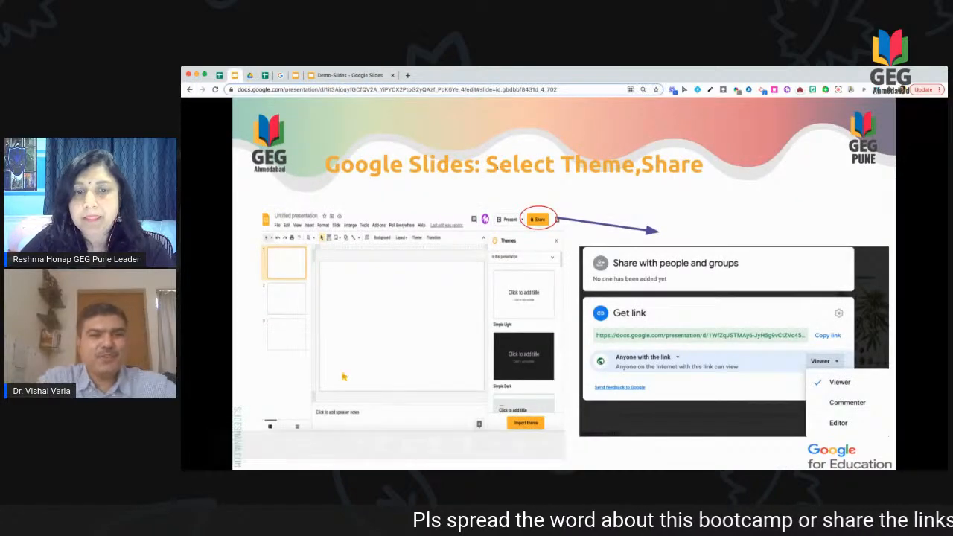
Step: Advance the bootcamp presentation two slides to reach the Google Calendar slide
{"action": "left_click", "coordinate": [268, 445]}
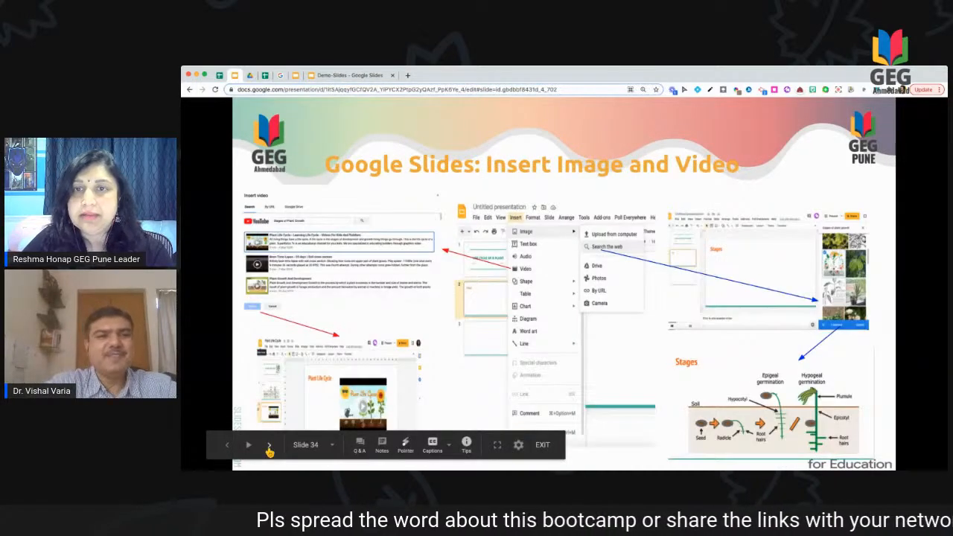
{"action": "left_click", "coordinate": [269, 446]}
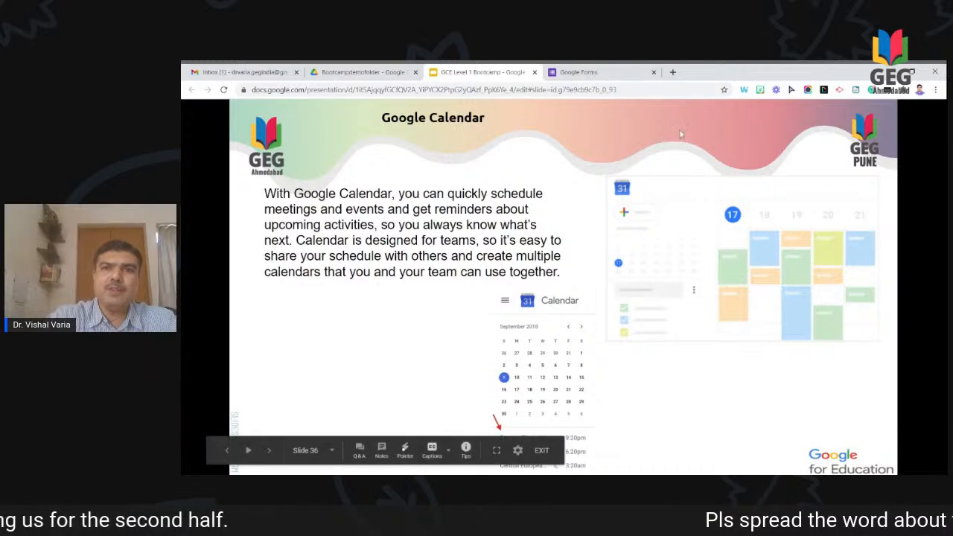
{"action": "left_click", "coordinate": [673, 72]}
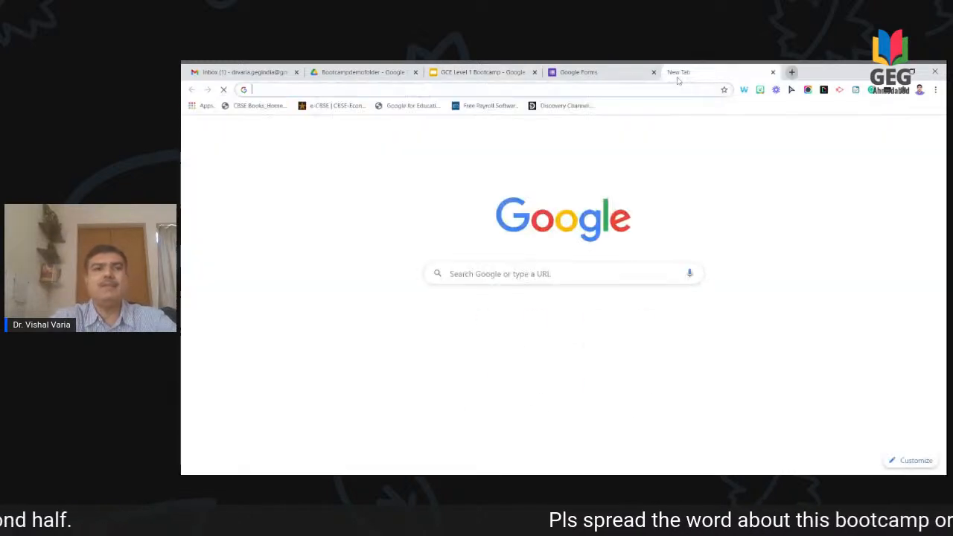
Step: Load calendar.google.com in the new Chrome tab
{"action": "type", "text": "calendea"}
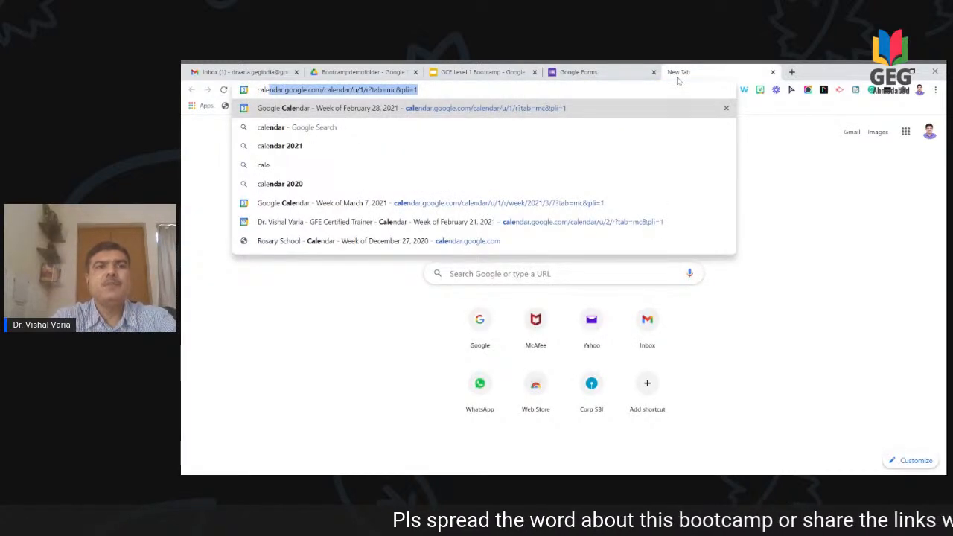
{"action": "key", "text": "BackSpace"}
{"action": "key", "text": "BackSpace"}
{"action": "type", "text": "ar.g"}
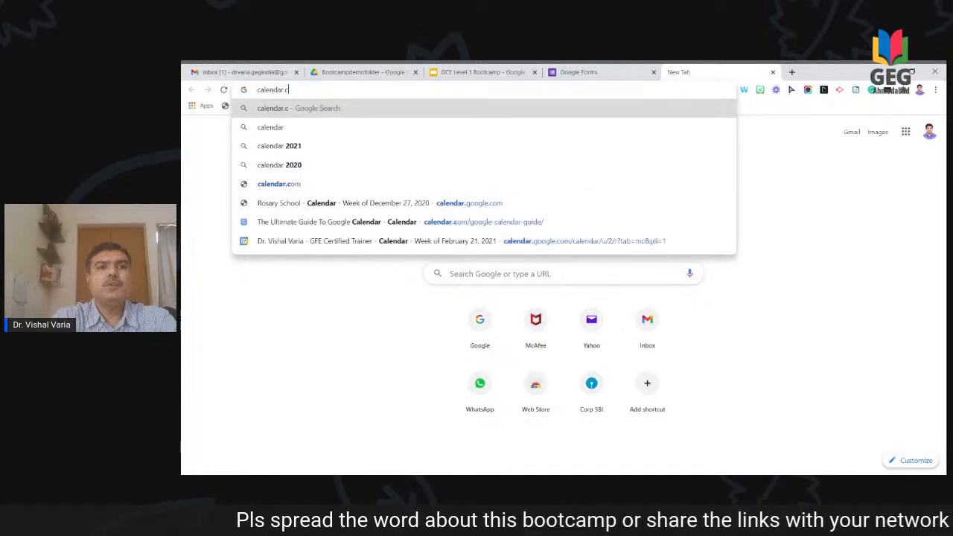
{"action": "type", "text": "oogle"}
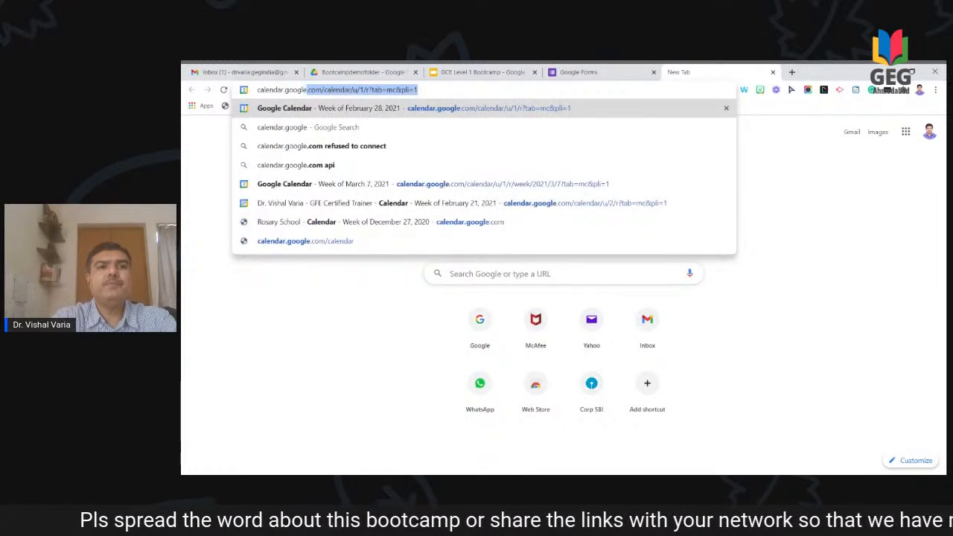
{"action": "type", "text": ".com"}
{"action": "key", "text": "Return"}
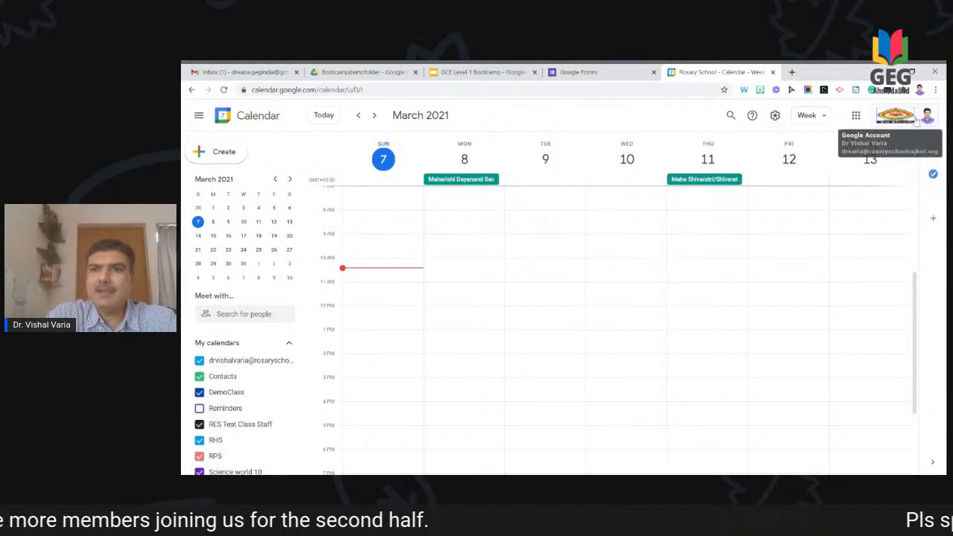
{"action": "left_click", "coordinate": [915, 122]}
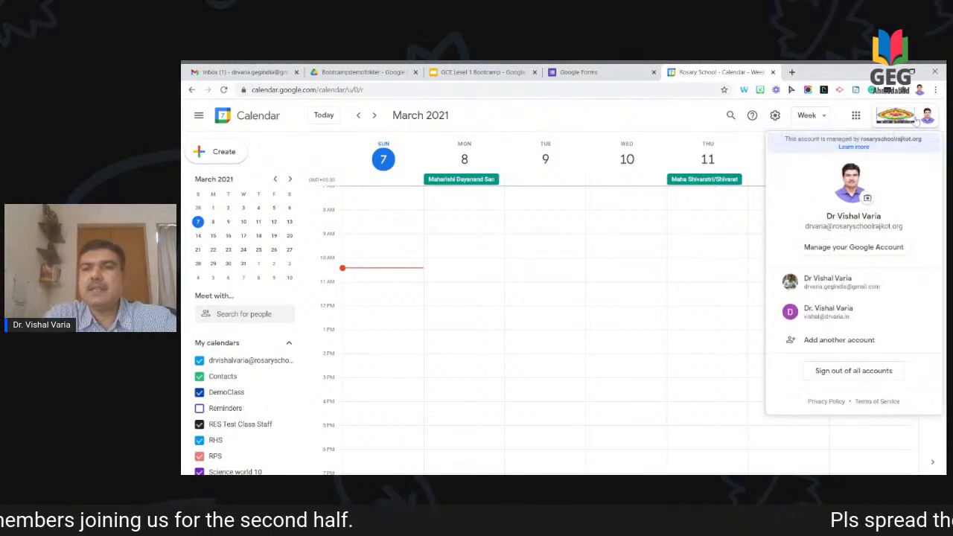
Step: Switch to the other Gmail account's calendar for the week of March 7, 2021
{"action": "left_click", "coordinate": [836, 283]}
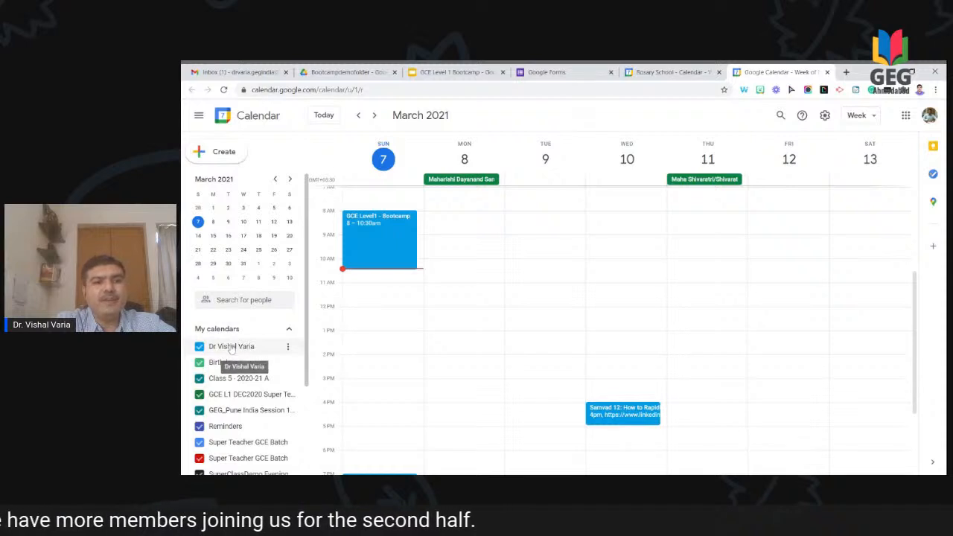
{"action": "scroll", "coordinate": [231, 350], "scroll_direction": "down", "scroll_amount": 2}
{"action": "scroll", "coordinate": [232, 348], "scroll_direction": "up", "scroll_amount": 2}
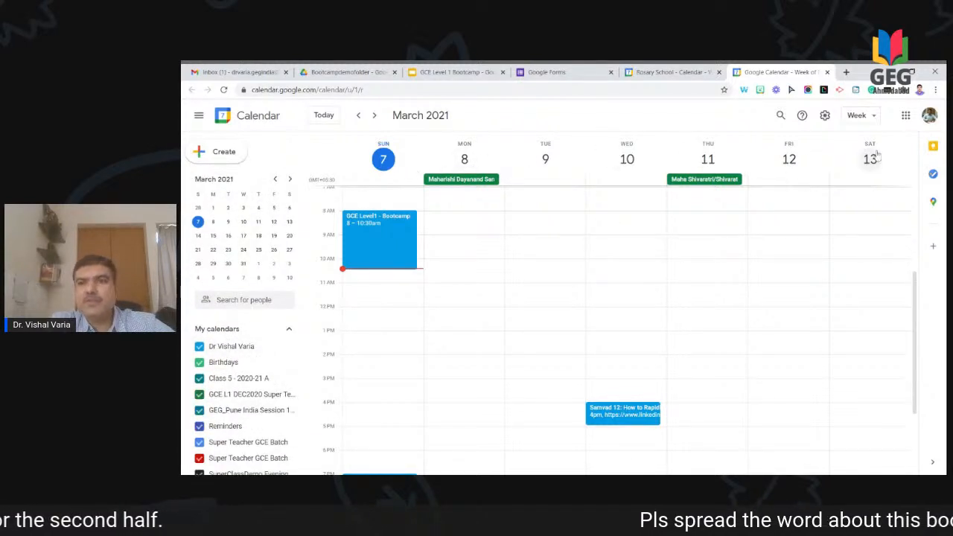
{"action": "left_click", "coordinate": [873, 118]}
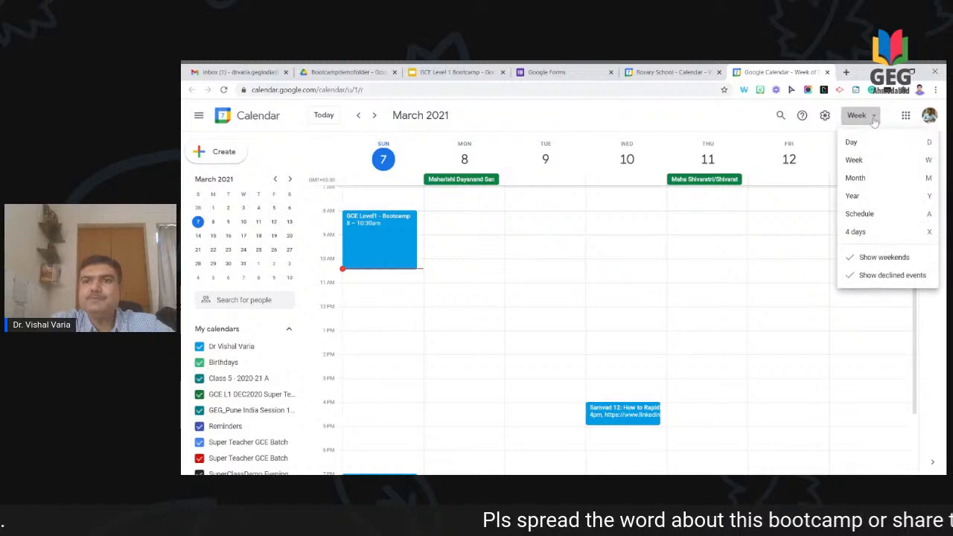
{"action": "left_click", "coordinate": [867, 178]}
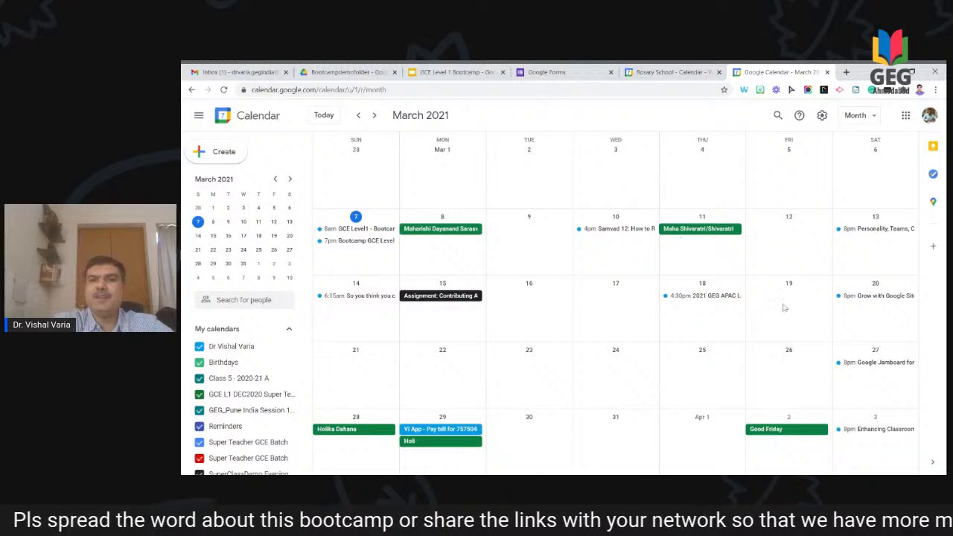
{"action": "left_click", "coordinate": [857, 116]}
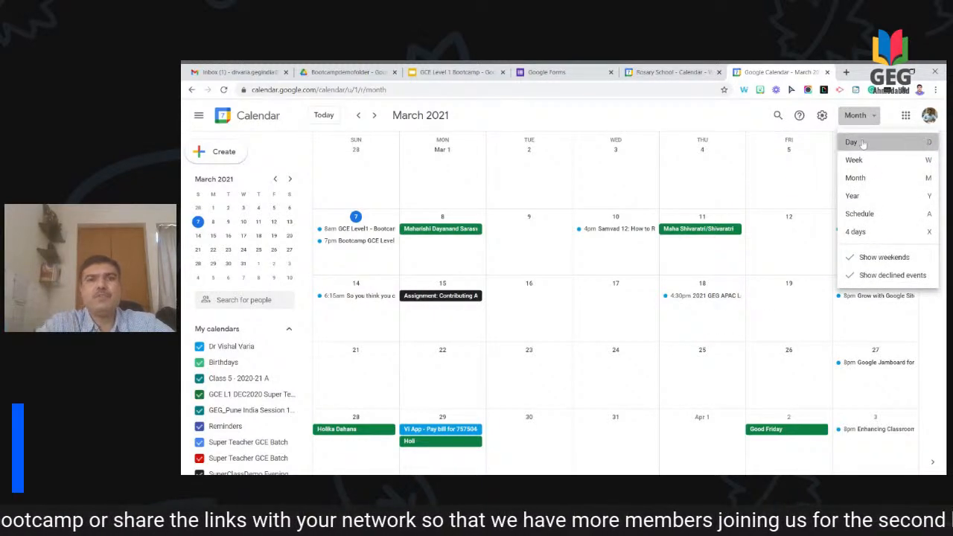
{"action": "left_click", "coordinate": [863, 143]}
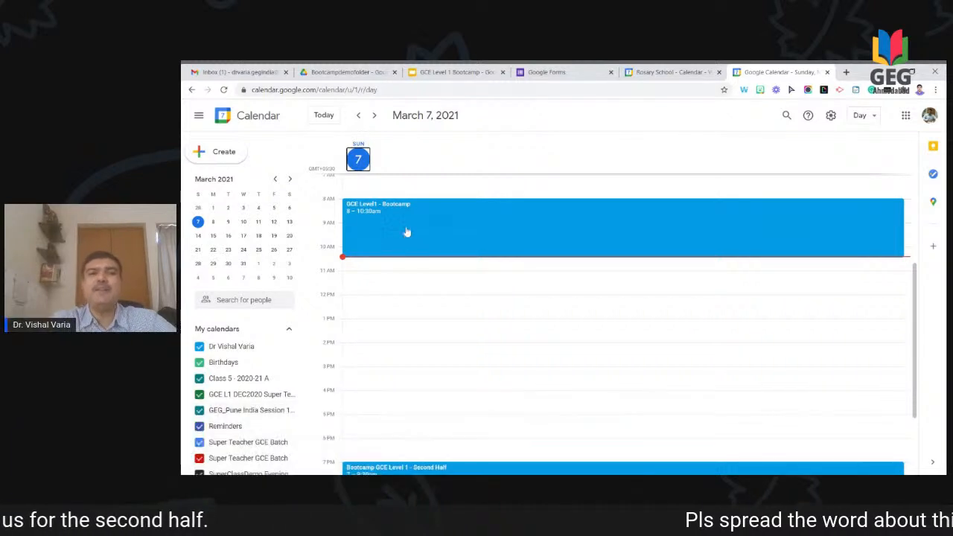
{"action": "scroll", "coordinate": [420, 317], "scroll_direction": "down", "scroll_amount": 3}
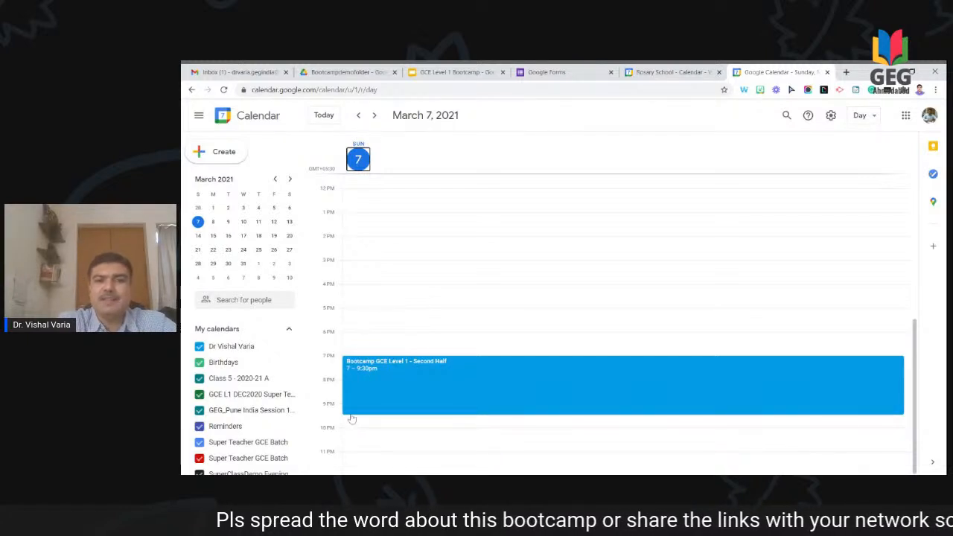
{"action": "scroll", "coordinate": [478, 398], "scroll_direction": "up", "scroll_amount": 4}
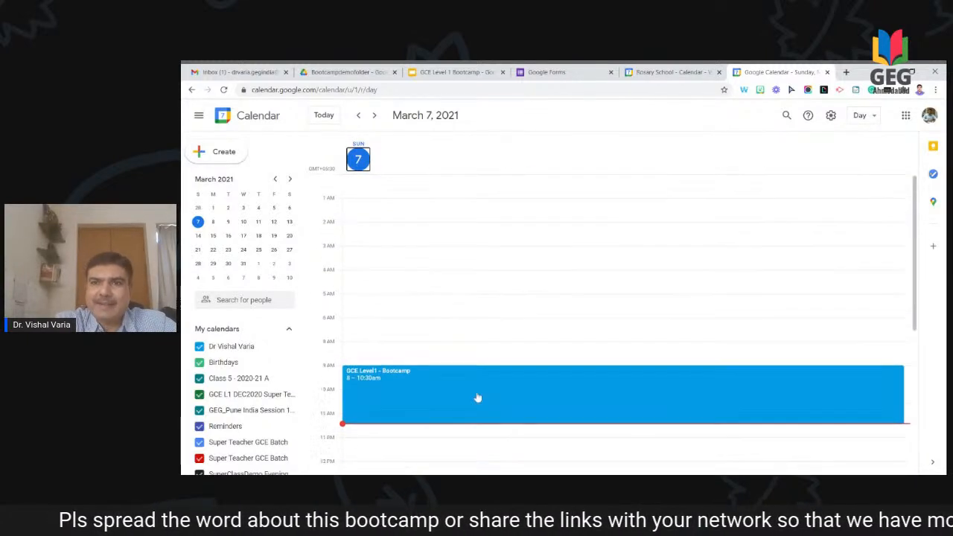
{"action": "left_click", "coordinate": [860, 117]}
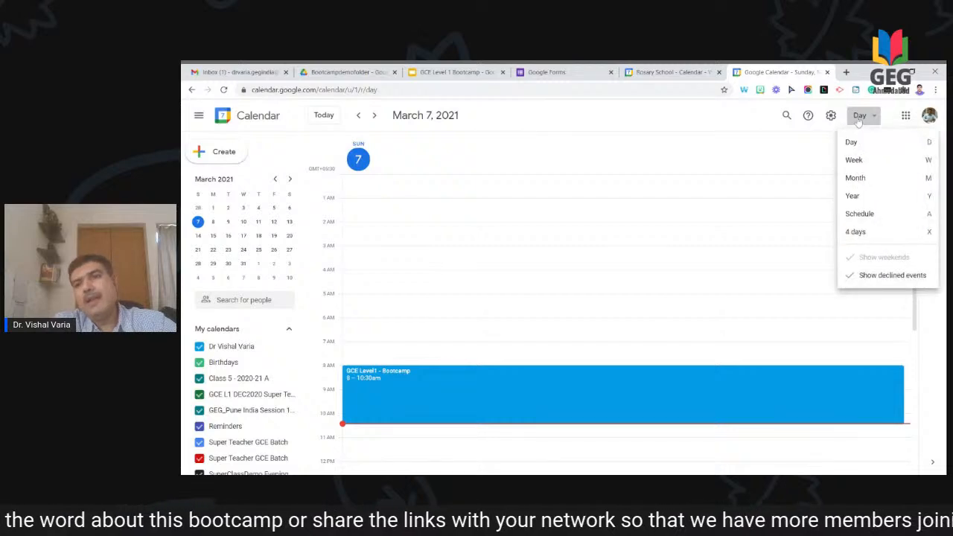
{"action": "left_click", "coordinate": [854, 160]}
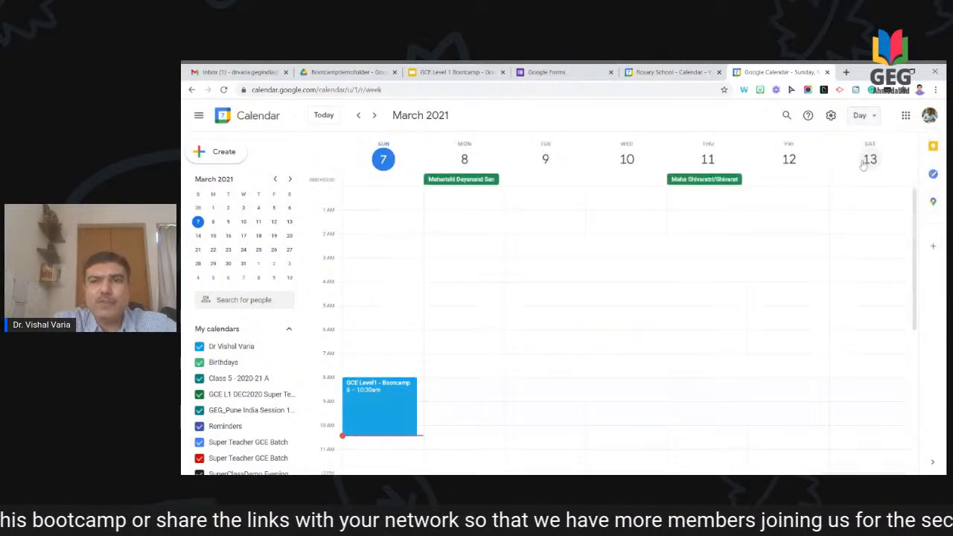
{"action": "scroll", "coordinate": [719, 286], "scroll_direction": "down", "scroll_amount": 3}
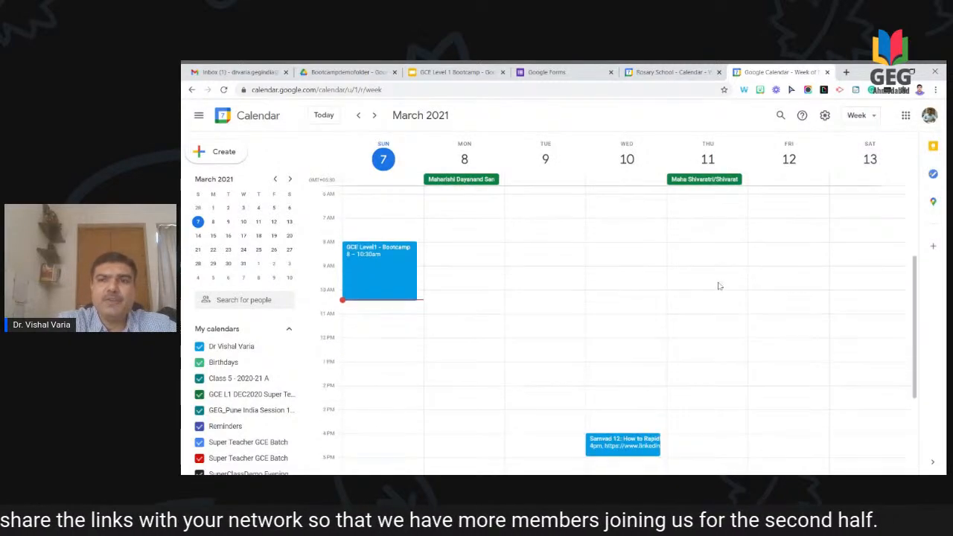
{"action": "scroll", "coordinate": [719, 286], "scroll_direction": "down", "scroll_amount": 4}
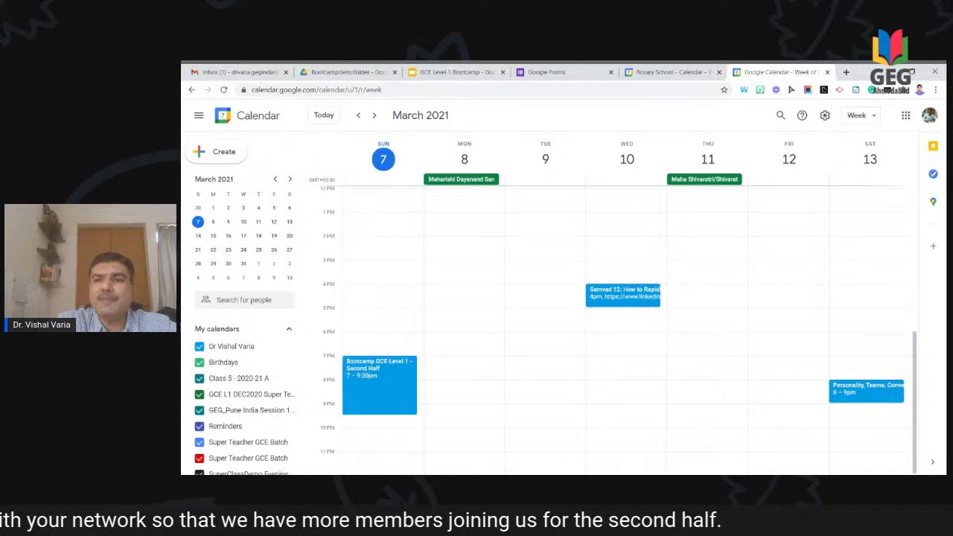
{"action": "scroll", "coordinate": [625, 328], "scroll_direction": "up", "scroll_amount": 7}
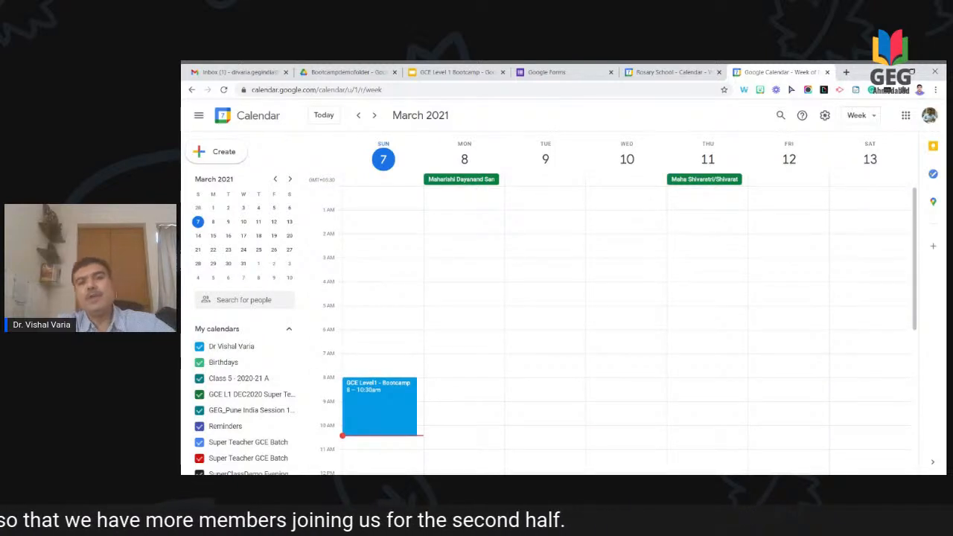
{"action": "scroll", "coordinate": [577, 345], "scroll_direction": "down", "scroll_amount": 2}
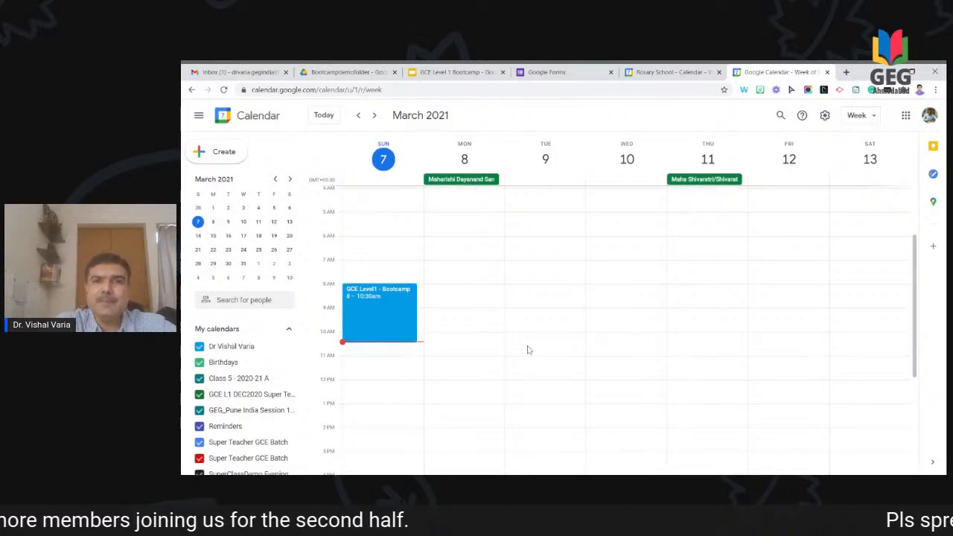
{"action": "scroll", "coordinate": [515, 215], "scroll_direction": "up", "scroll_amount": 3}
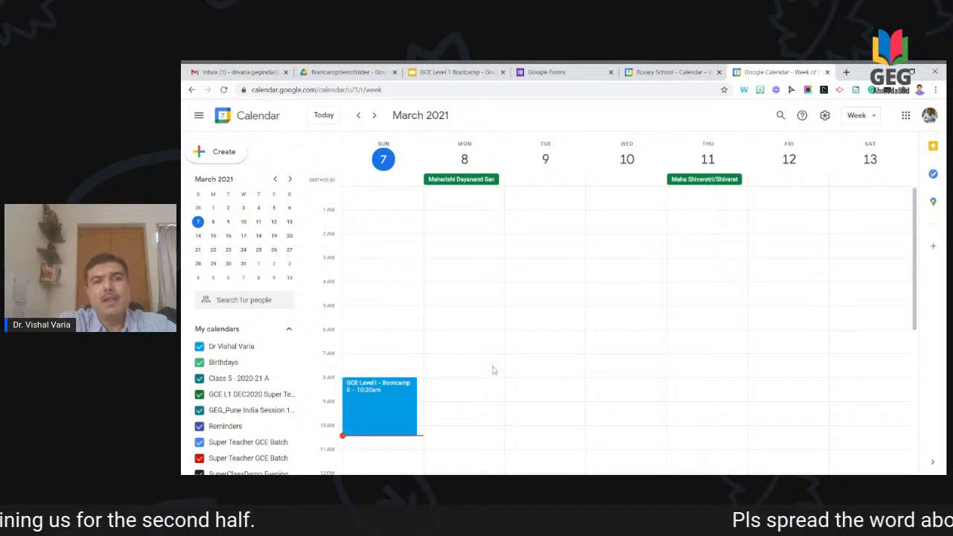
{"action": "scroll", "coordinate": [509, 352], "scroll_direction": "down", "scroll_amount": 2}
{"action": "scroll", "coordinate": [510, 352], "scroll_direction": "down", "scroll_amount": 2}
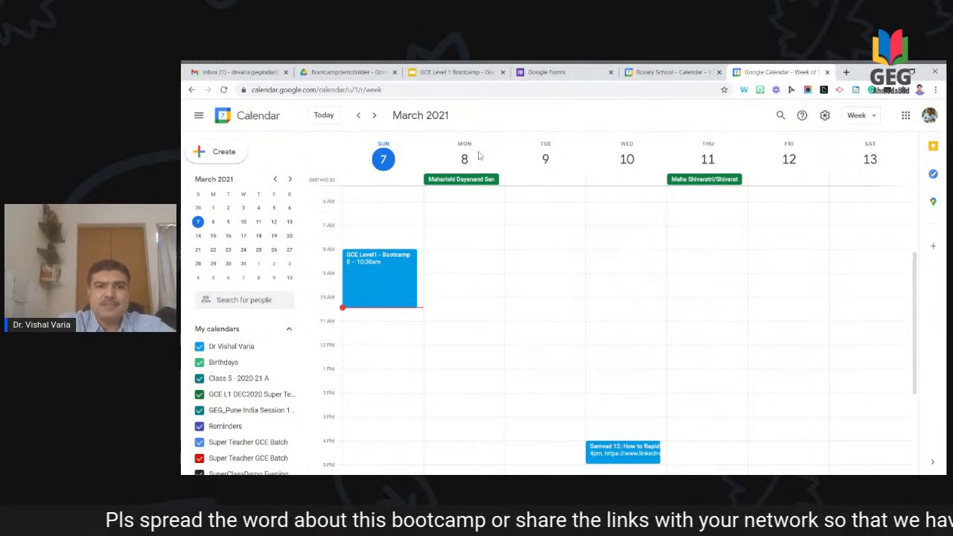
Step: Create 'Meeting with the Principal' on Monday March 8, 10–11am, and open its edit page
{"action": "left_click", "coordinate": [470, 302]}
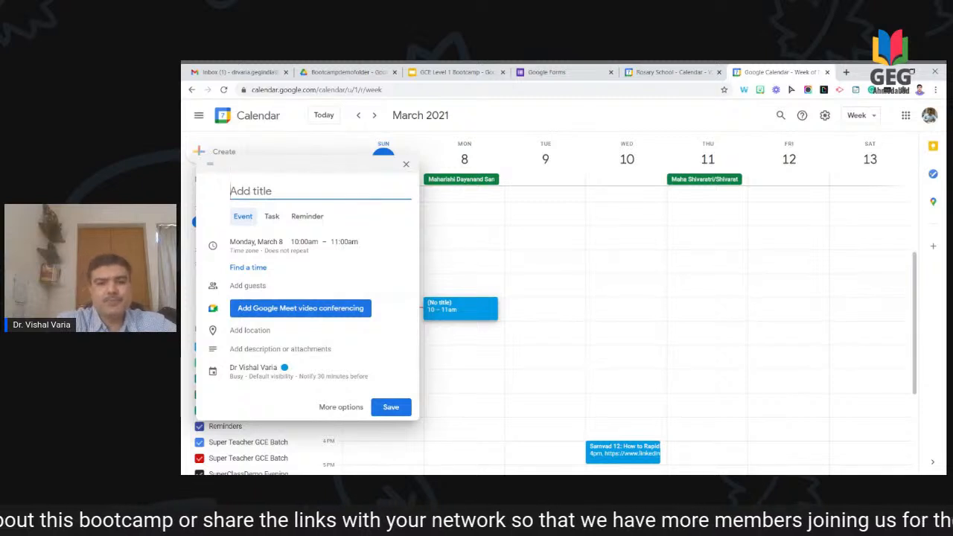
{"action": "type", "text": "Meeting iwth"}
{"action": "key", "text": "BackSpace"}
{"action": "key", "text": "BackSpace"}
{"action": "key", "text": "BackSpace"}
{"action": "key", "text": "BackSpace"}
{"action": "type", "text": "wht t"}
{"action": "key", "text": "BackSpace"}
{"action": "key", "text": "BackSpace"}
{"action": "key", "text": "BackSpace"}
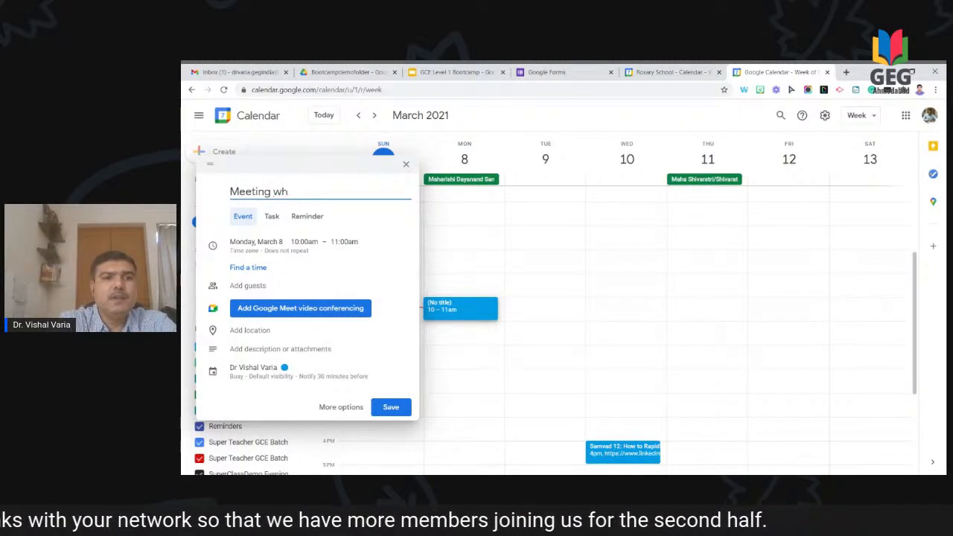
{"action": "type", "text": "it ht"}
{"action": "key", "text": "BackSpace"}
{"action": "key", "text": "BackSpace"}
{"action": "type", "text": "h the Principal"}
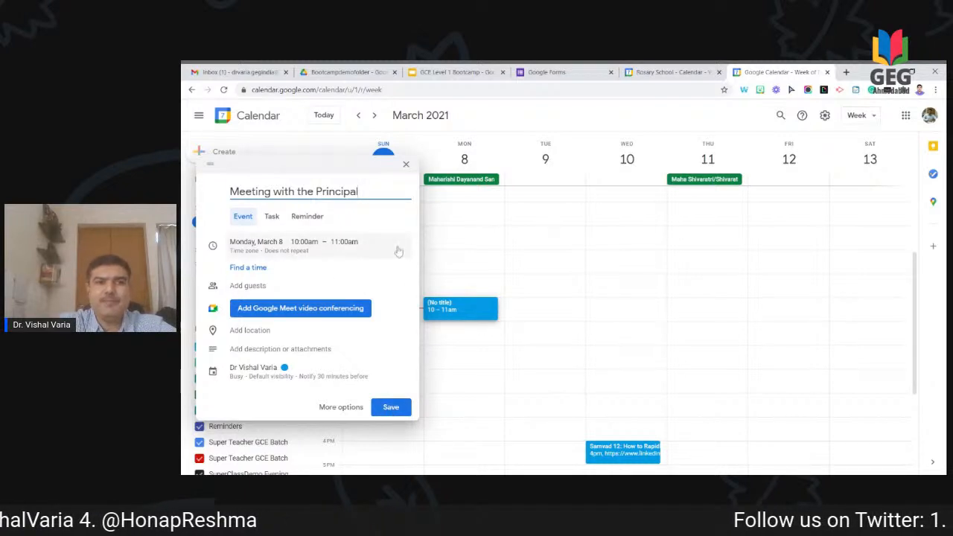
{"action": "left_click", "coordinate": [393, 410]}
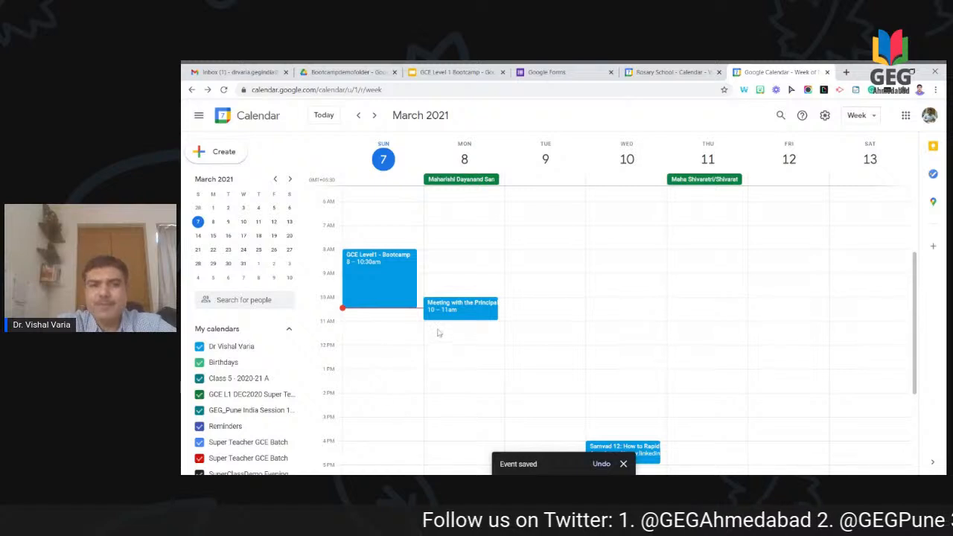
{"action": "left_click", "coordinate": [455, 313]}
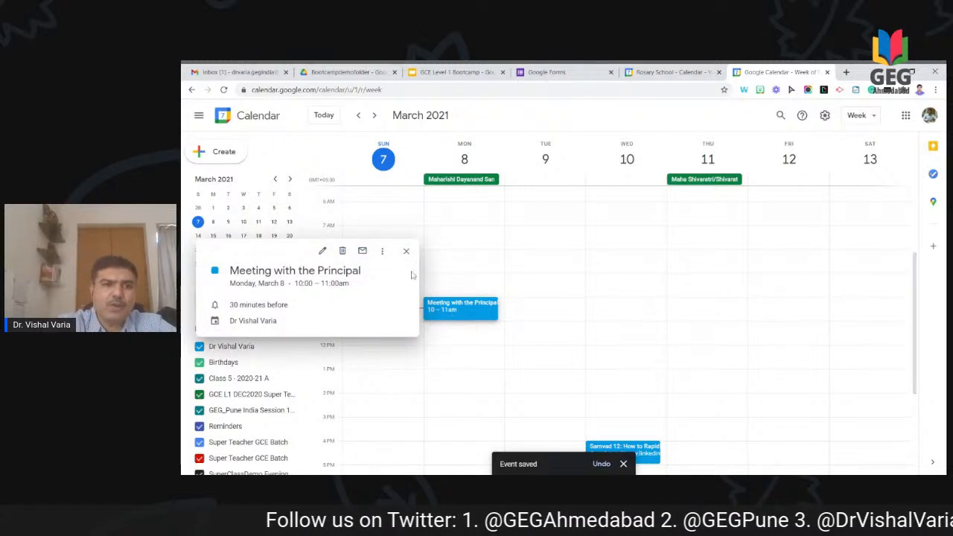
{"action": "left_click", "coordinate": [323, 251]}
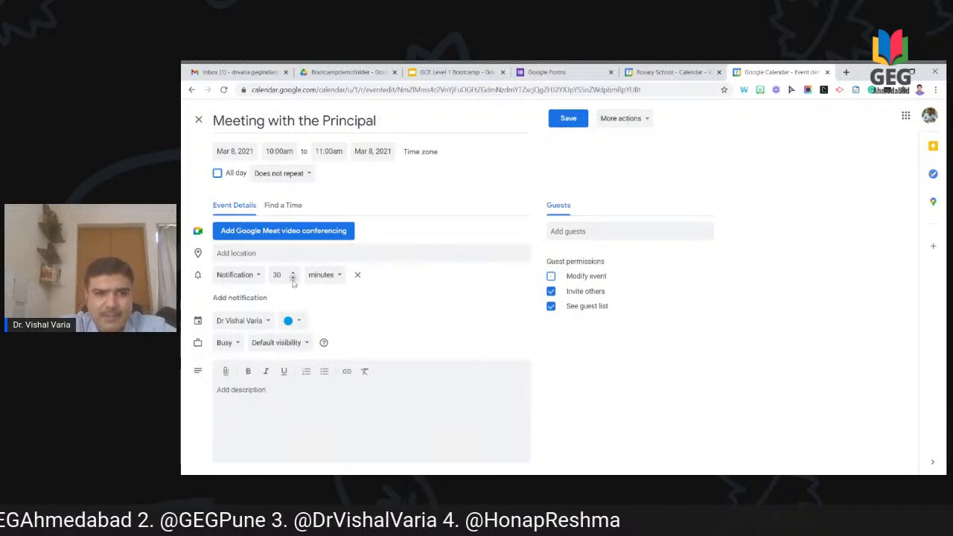
{"action": "left_click", "coordinate": [319, 277]}
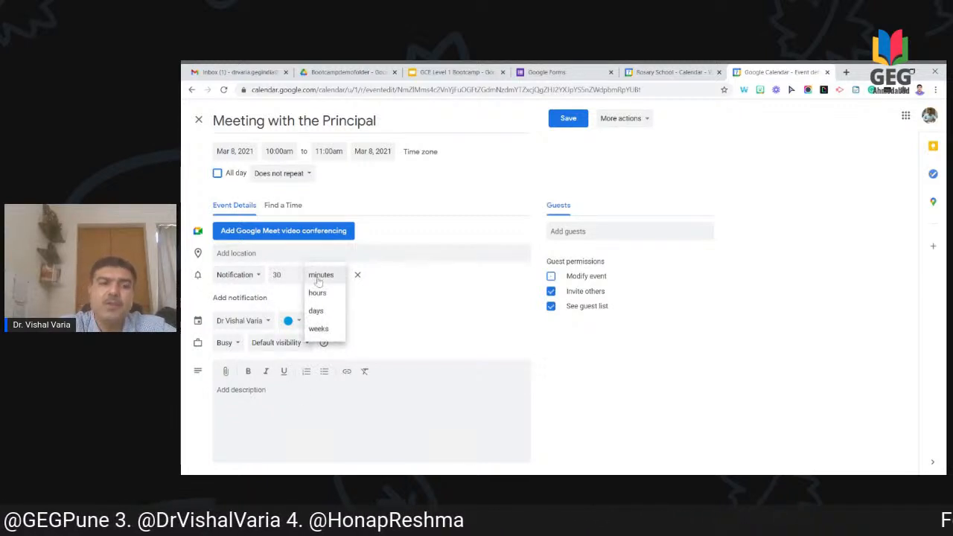
{"action": "left_click", "coordinate": [373, 313]}
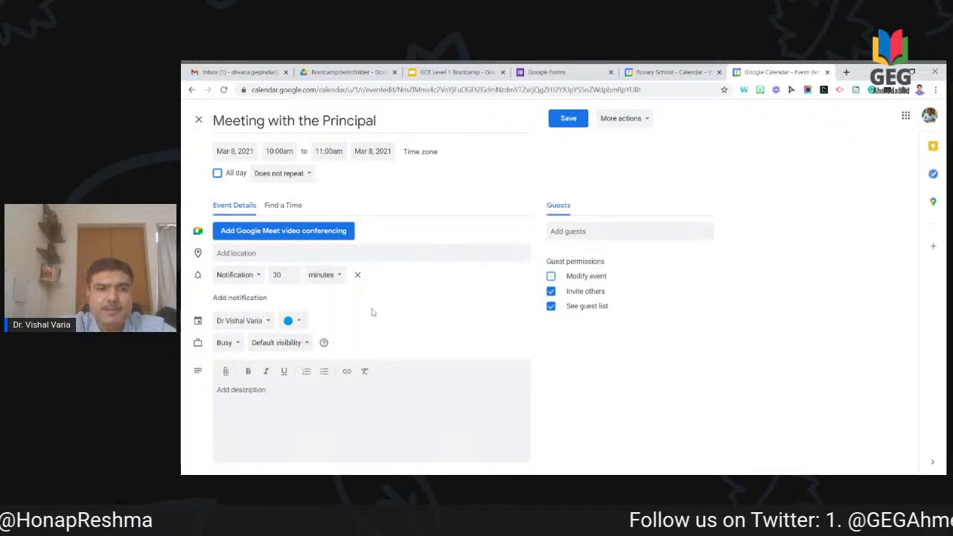
{"action": "left_click", "coordinate": [329, 276]}
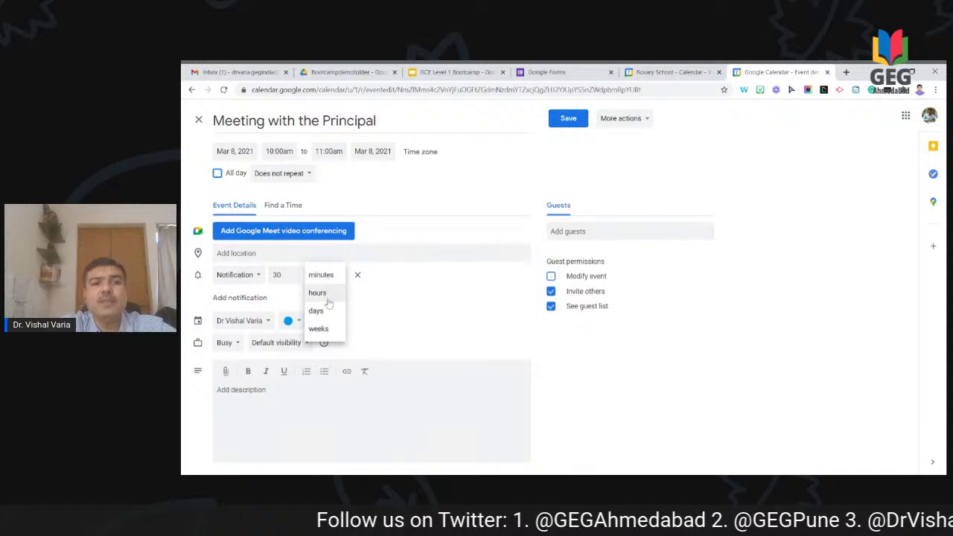
{"action": "left_click", "coordinate": [320, 310]}
{"action": "left_click", "coordinate": [283, 276]}
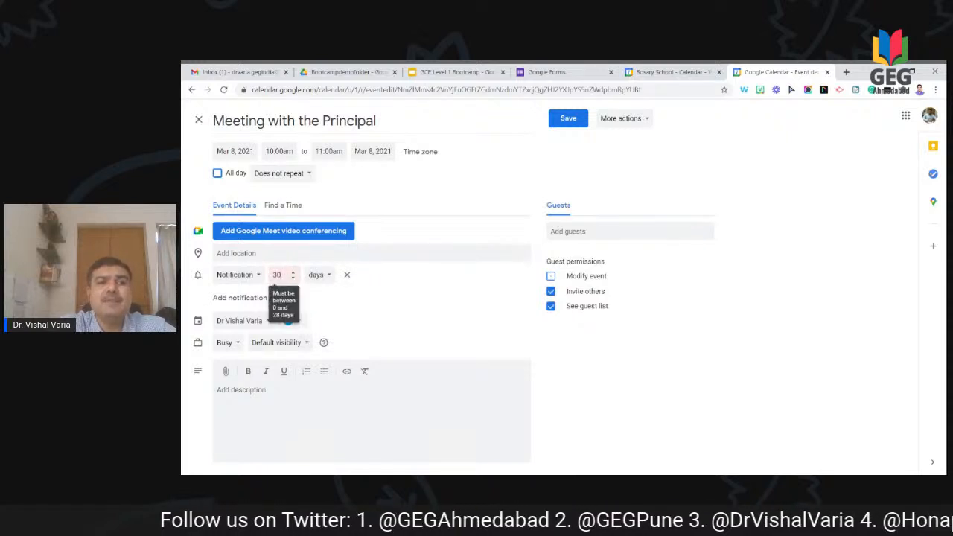
{"action": "key", "text": "BackSpace"}
{"action": "key", "text": "BackSpace"}
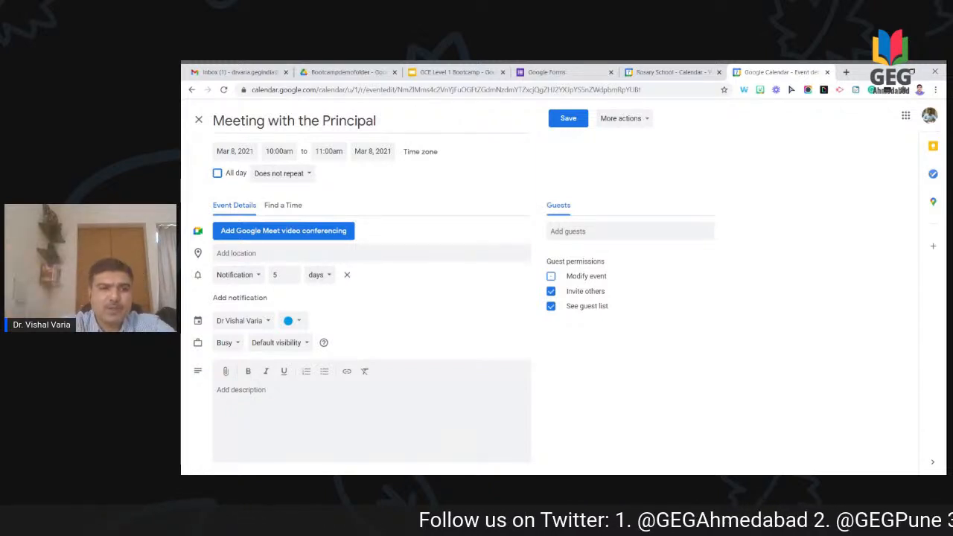
{"action": "left_click", "coordinate": [319, 275]}
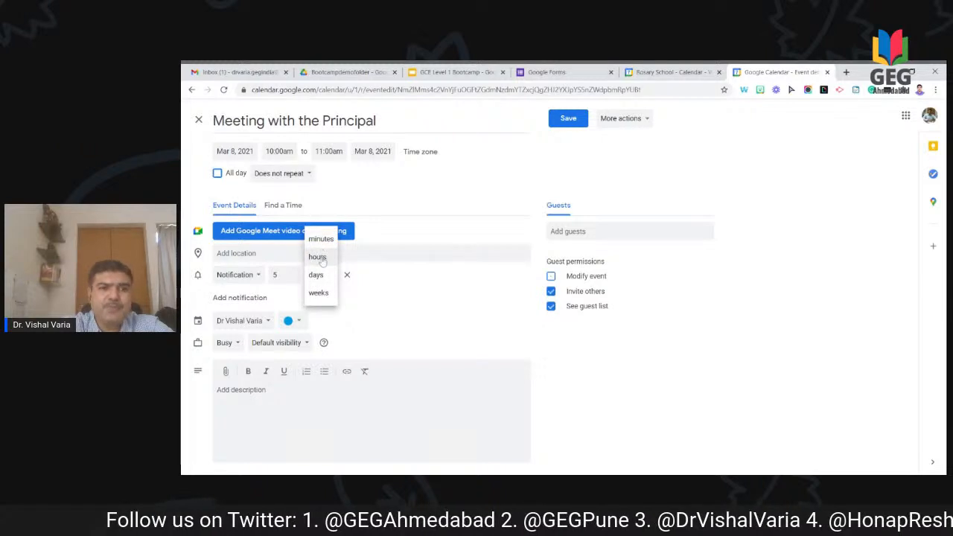
{"action": "left_click", "coordinate": [318, 256]}
{"action": "left_click", "coordinate": [319, 275]}
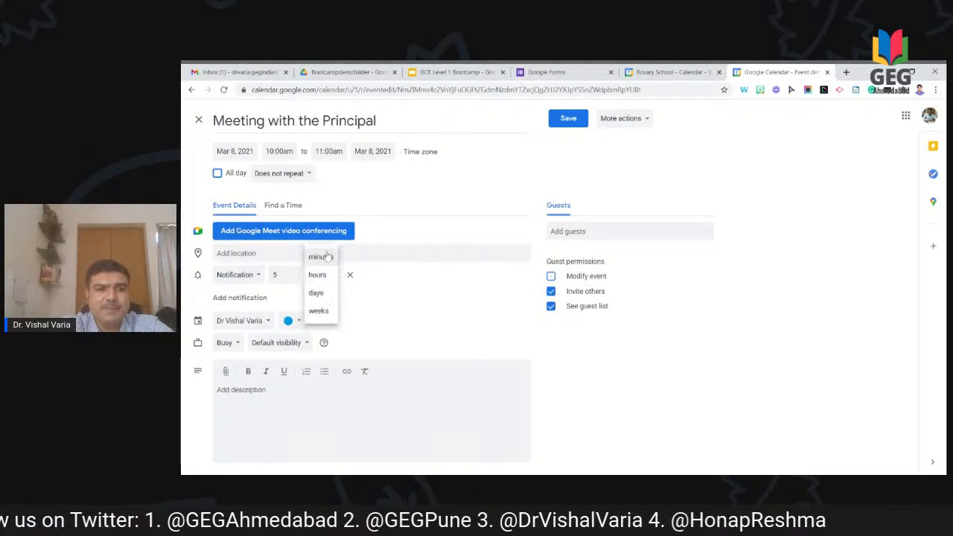
{"action": "left_click", "coordinate": [322, 257]}
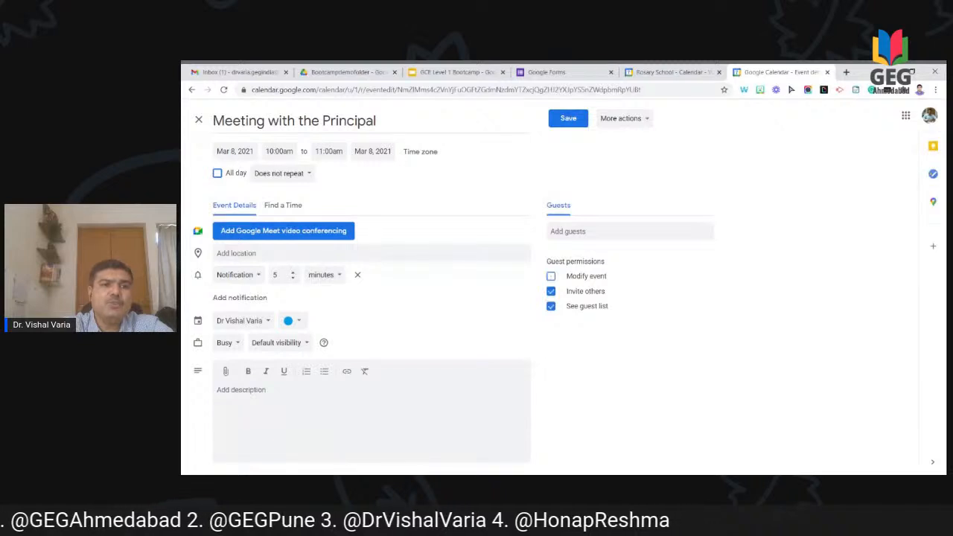
{"action": "type", "text": "3"}
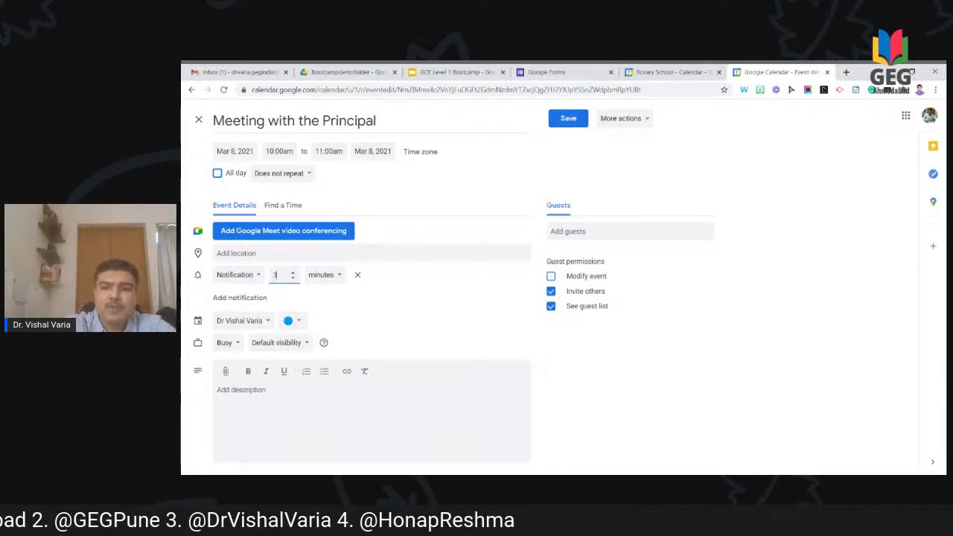
{"action": "type", "text": "0"}
{"action": "left_click", "coordinate": [405, 333]}
{"action": "left_click", "coordinate": [245, 391]}
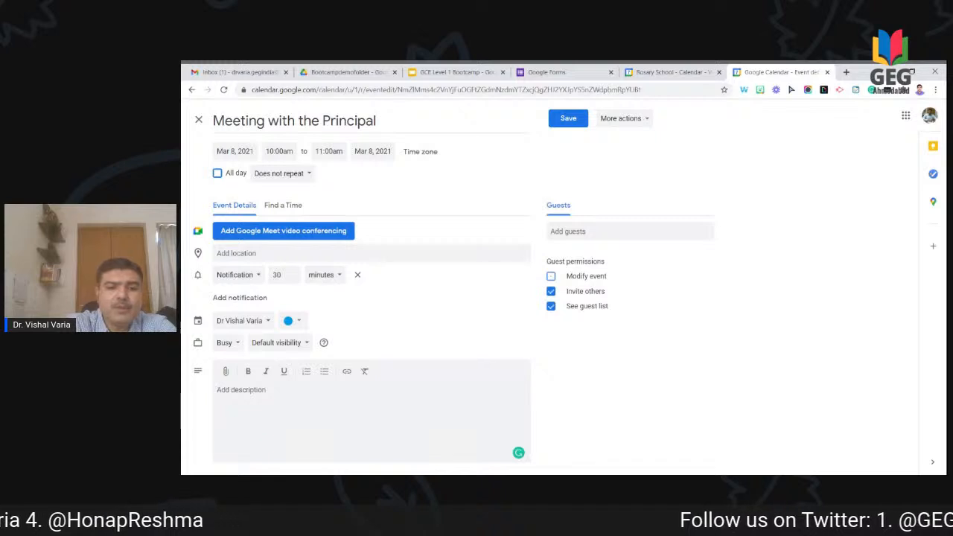
{"action": "type", "text": "AG"}
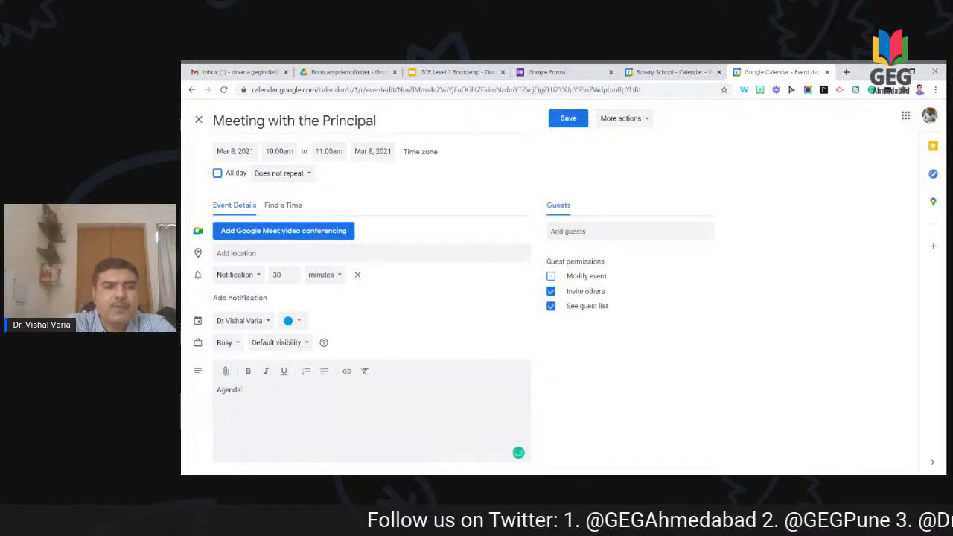
{"action": "type", "text": "1"}
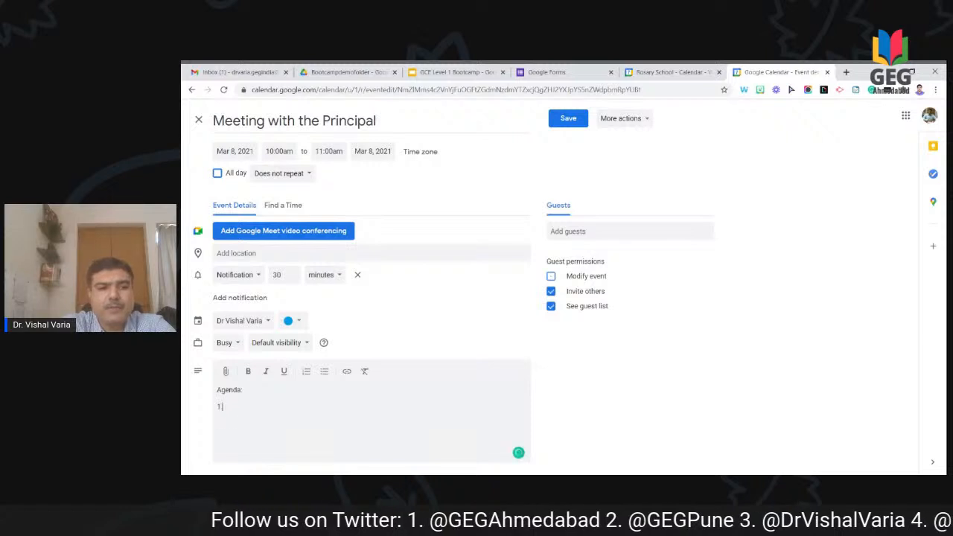
{"action": "type", "text": ". tod dis"}
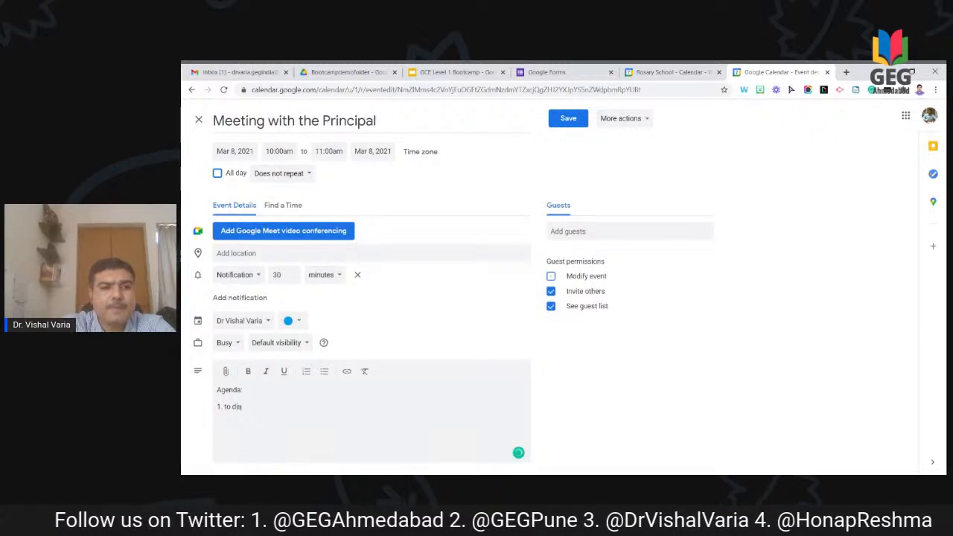
{"action": "type", "text": "cussa bout"}
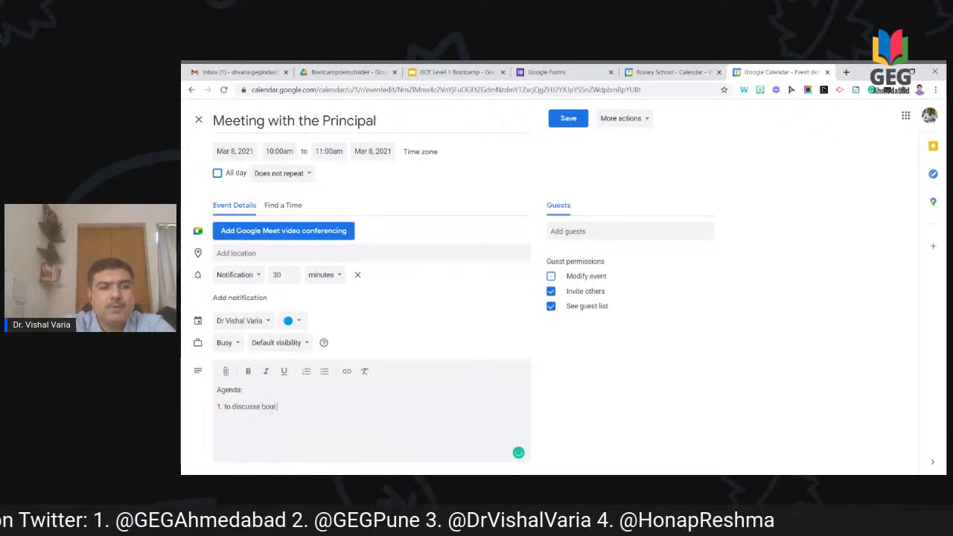
Step: Add agenda items '2. discuss about score' and '3. to finalize future syllabus', then save
{"action": "key", "text": "BackSpace"}
{"action": "key", "text": "BackSpace"}
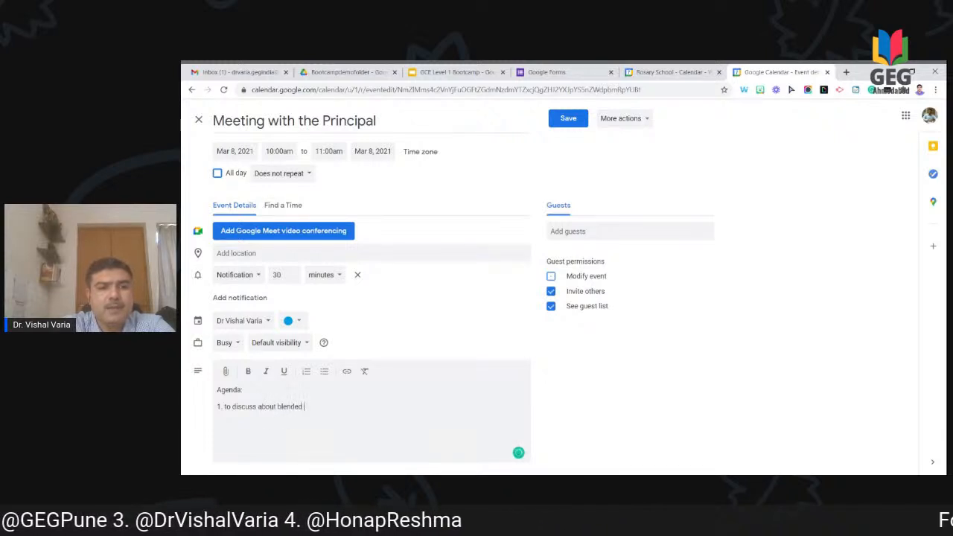
{"action": "type", "text": "about blended learning."}
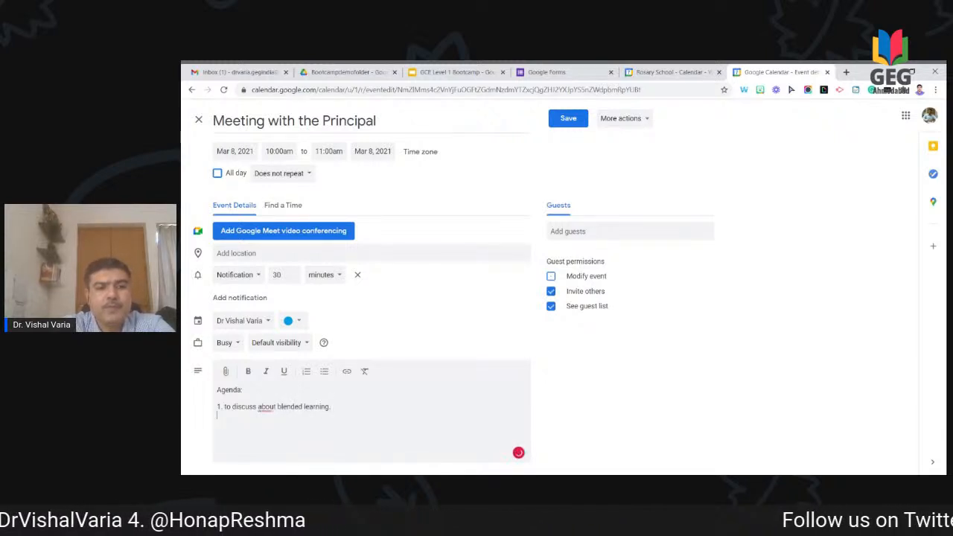
{"action": "type", "text": " discu"}
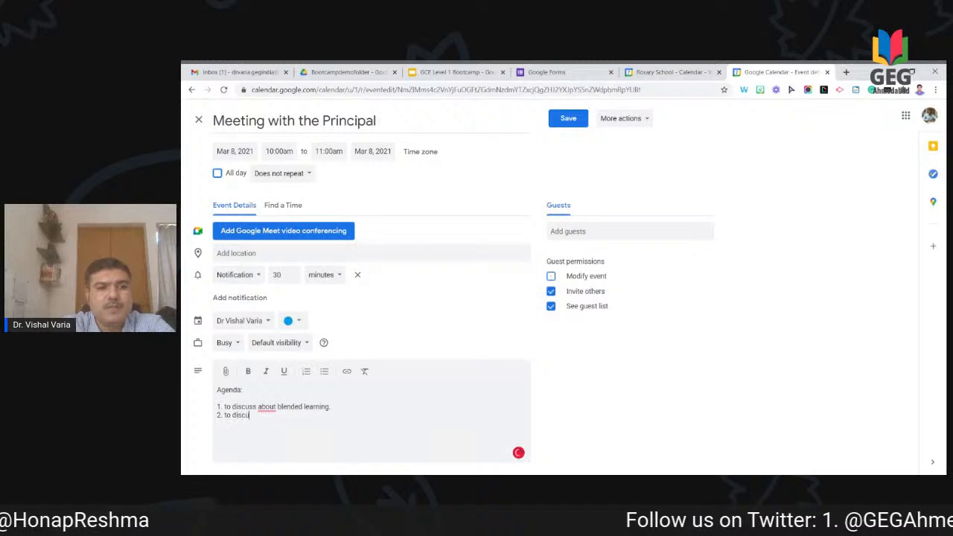
{"action": "type", "text": "ss about sc"}
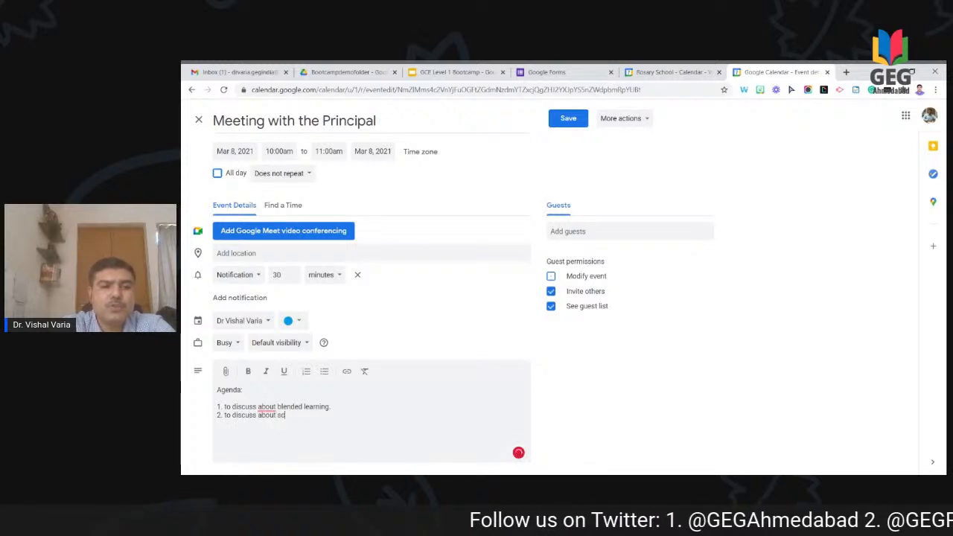
{"action": "type", "text": "ore3. "}
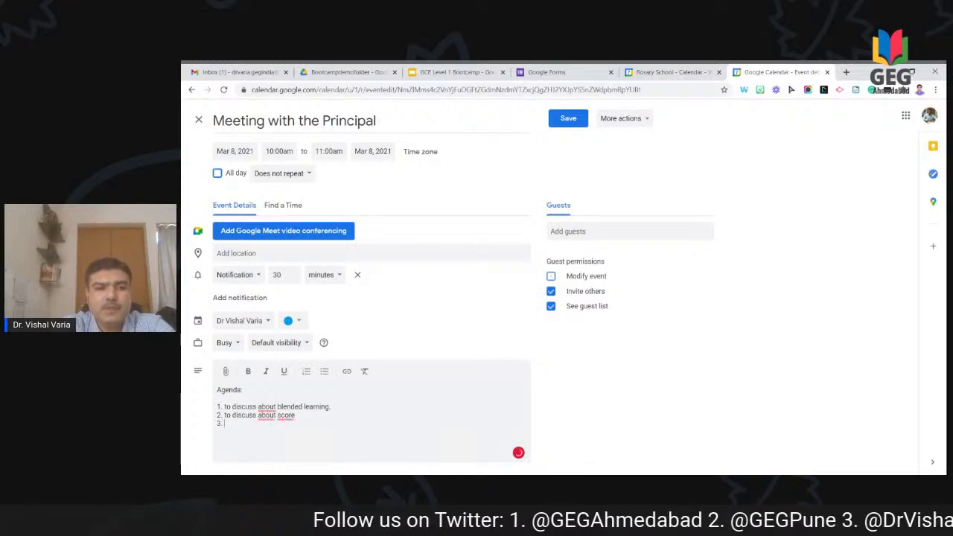
{"action": "type", "text": "to finalize"}
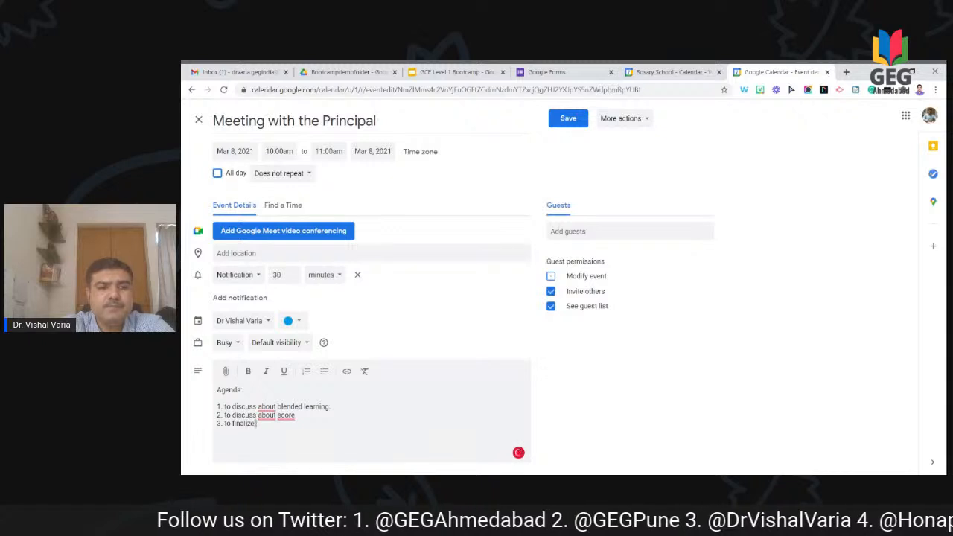
{"action": "type", "text": " furure"}
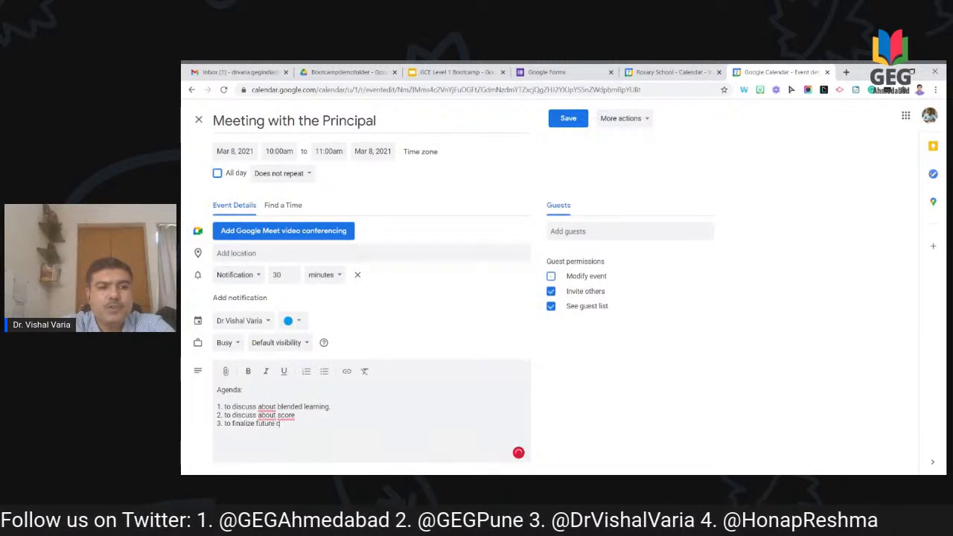
{"action": "type", "text": " syllabus."}
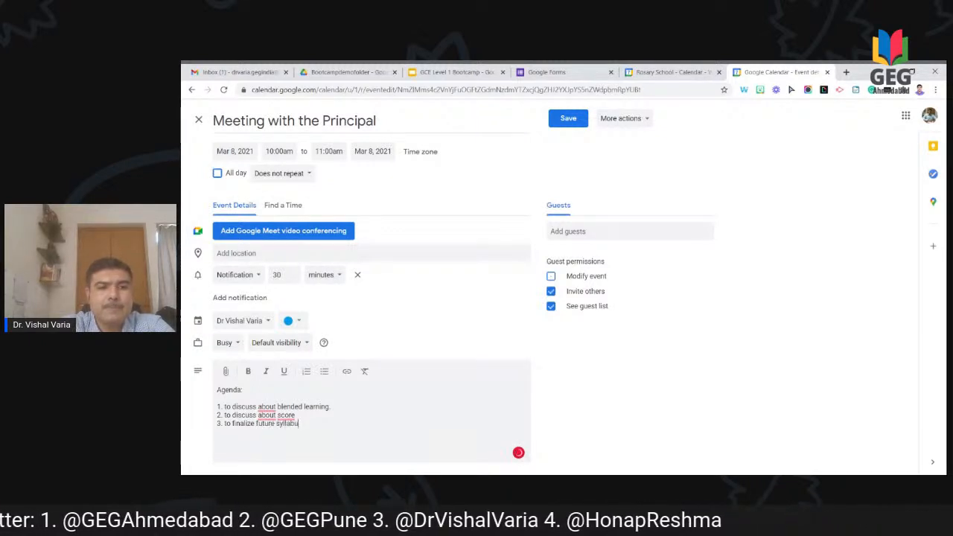
{"action": "left_click", "coordinate": [571, 119]}
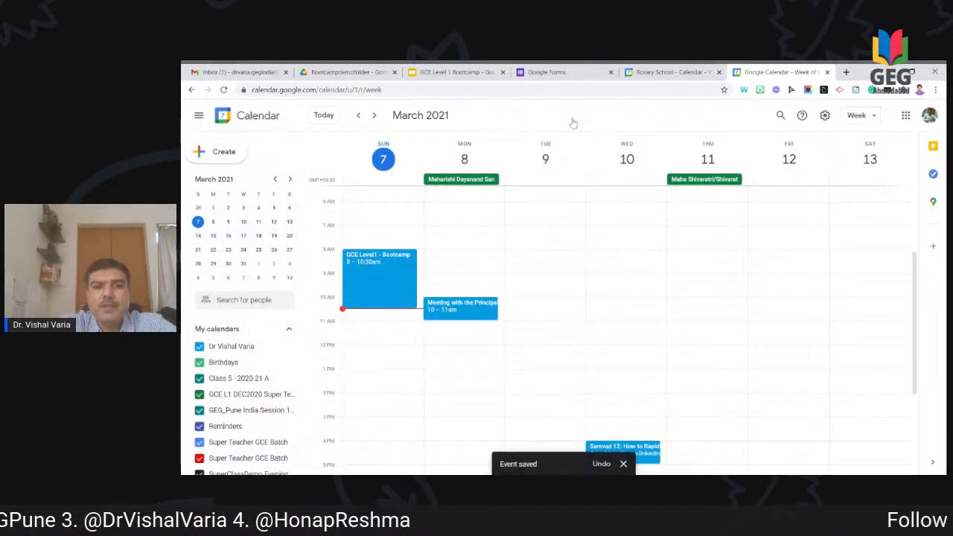
Step: Reopen the Monday 10am meeting for editing and retitle it 'Meeting with the Parent'
{"action": "left_click", "coordinate": [473, 313]}
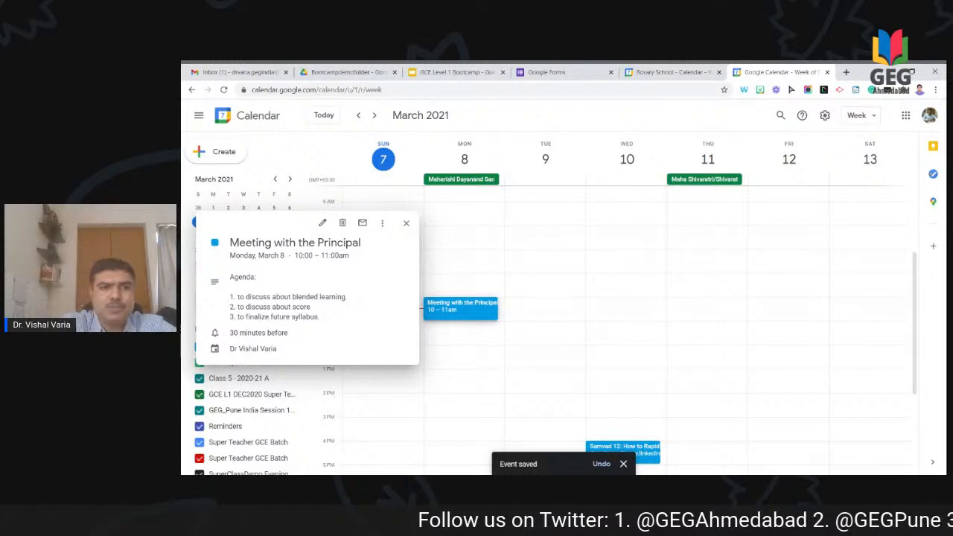
{"action": "left_click", "coordinate": [324, 224]}
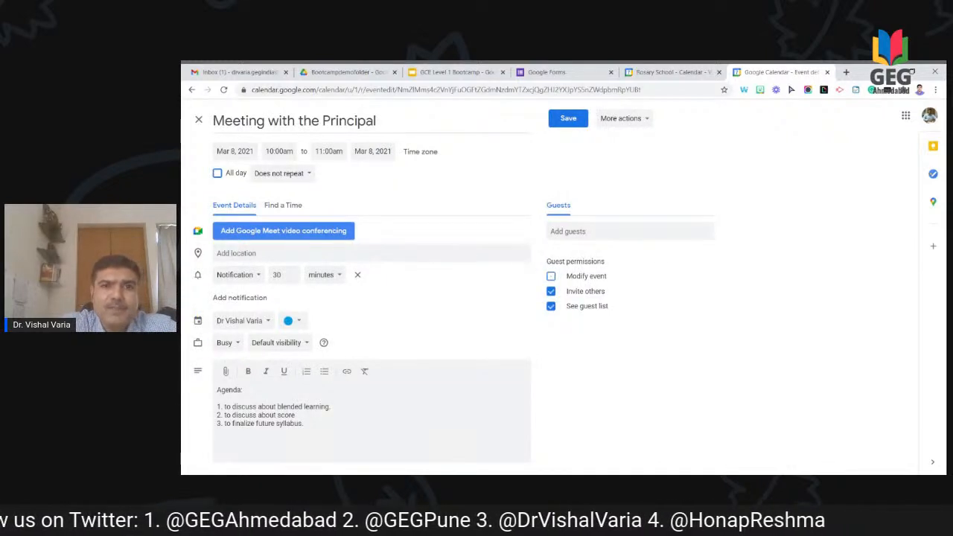
{"action": "left_click", "coordinate": [392, 120]}
{"action": "key", "text": "BackSpace"}
{"action": "key", "text": "BackSpace"}
{"action": "key", "text": "BackSpace"}
{"action": "key", "text": "BackSpace"}
{"action": "key", "text": "BackSpace"}
{"action": "key", "text": "BackSpace"}
{"action": "key", "text": "BackSpace"}
{"action": "key", "text": "BackSpace"}
{"action": "key", "text": "BackSpace"}
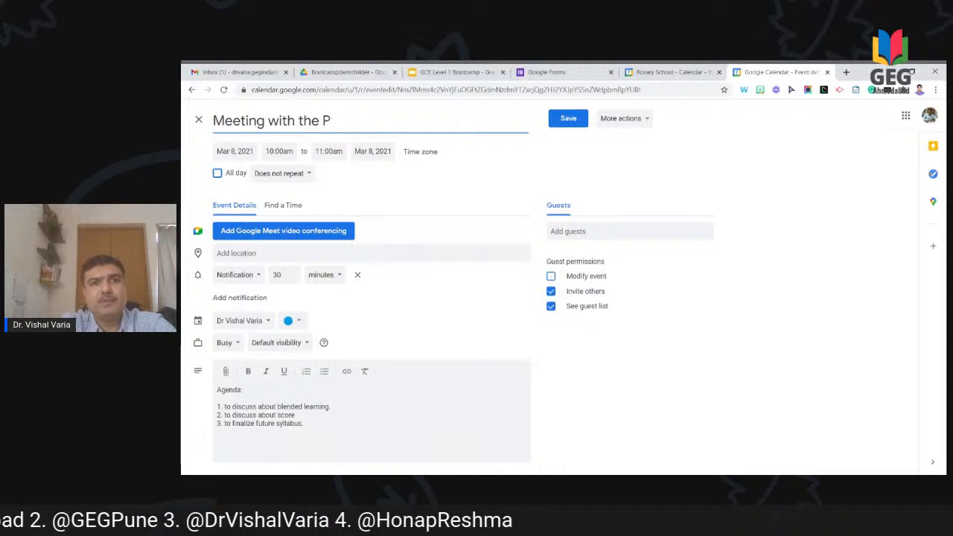
{"action": "type", "text": "Parent"}
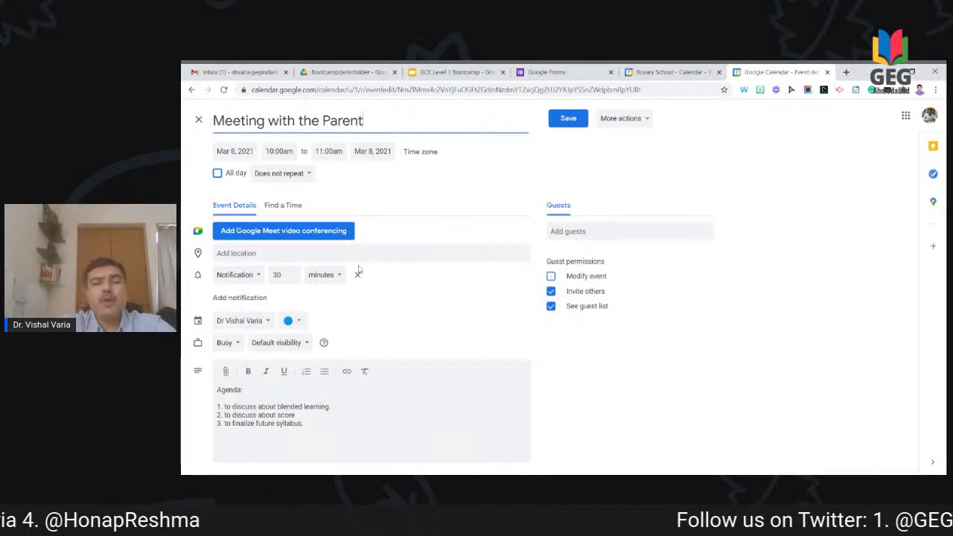
{"action": "left_click", "coordinate": [596, 232]}
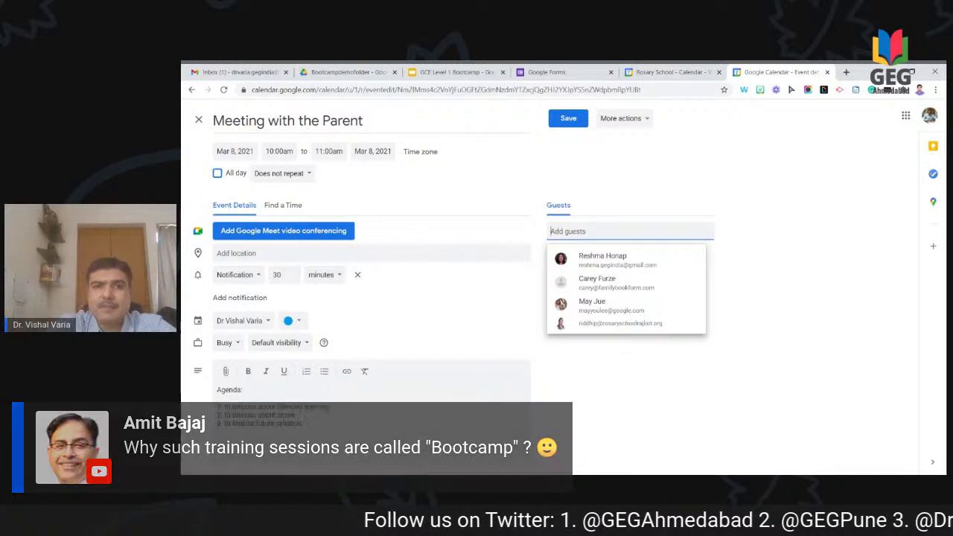
Step: Invite the suggested colleague as a guest, save, and send the invitation emails
{"action": "left_click", "coordinate": [596, 261]}
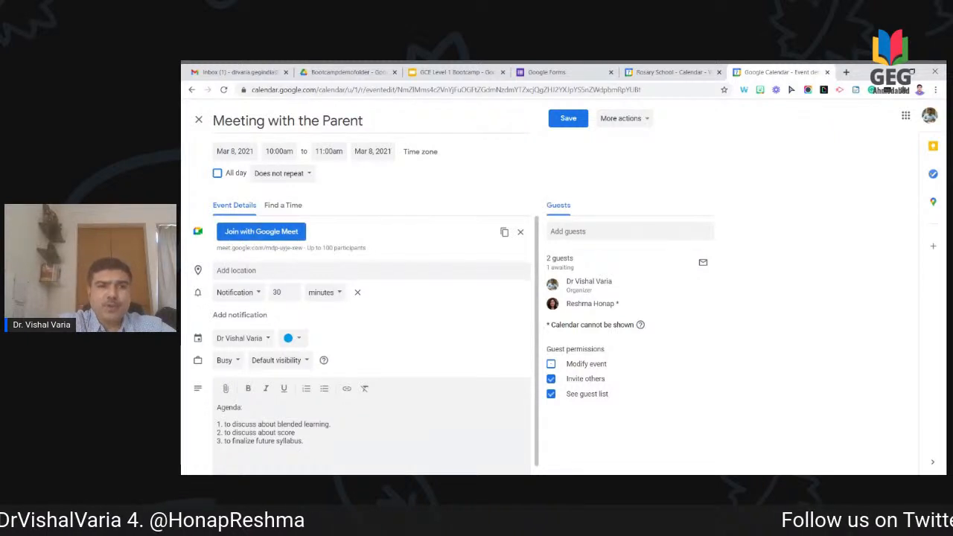
{"action": "left_click", "coordinate": [574, 122]}
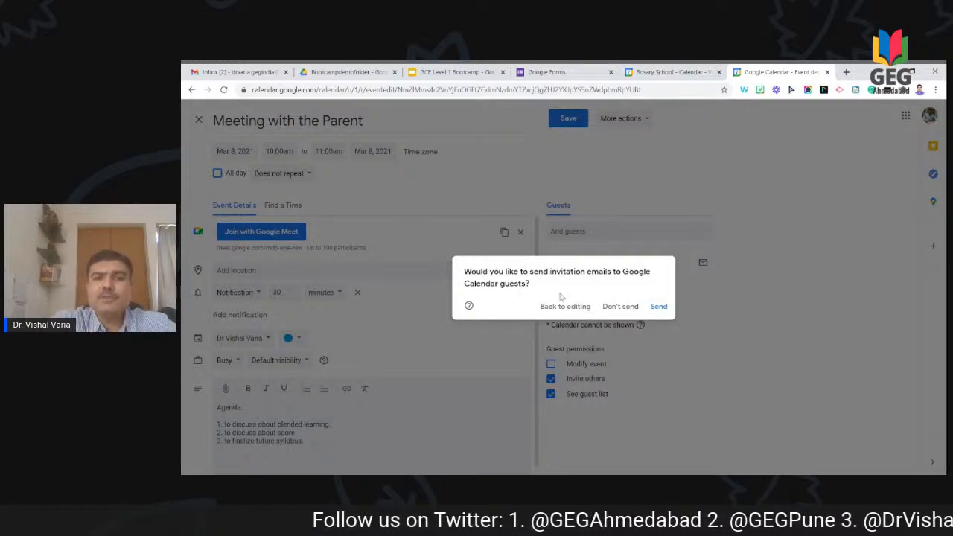
{"action": "left_click", "coordinate": [660, 307]}
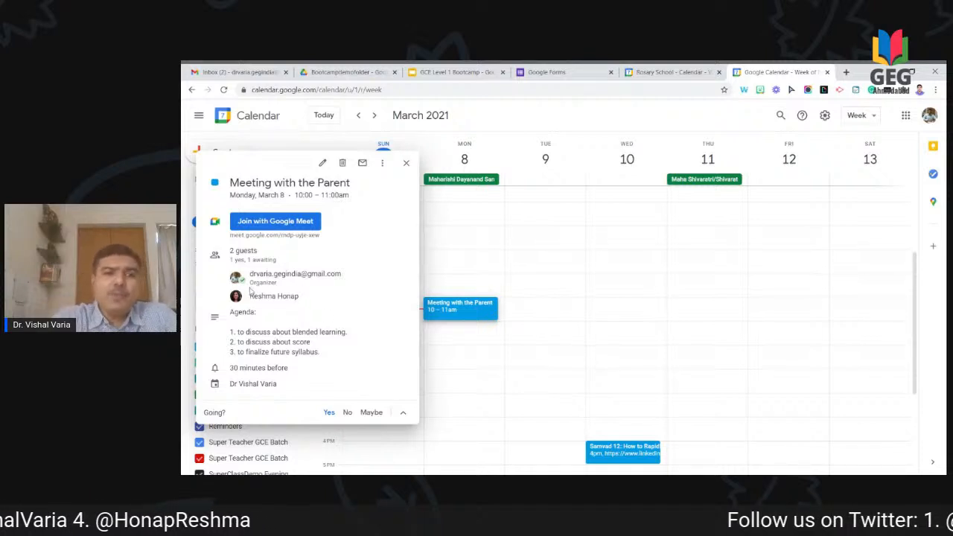
Step: Check the GCE Level1 Bootcamp and Second Half event details, then open Meeting with the Parent
{"action": "mouse_move", "coordinate": [245, 289]}
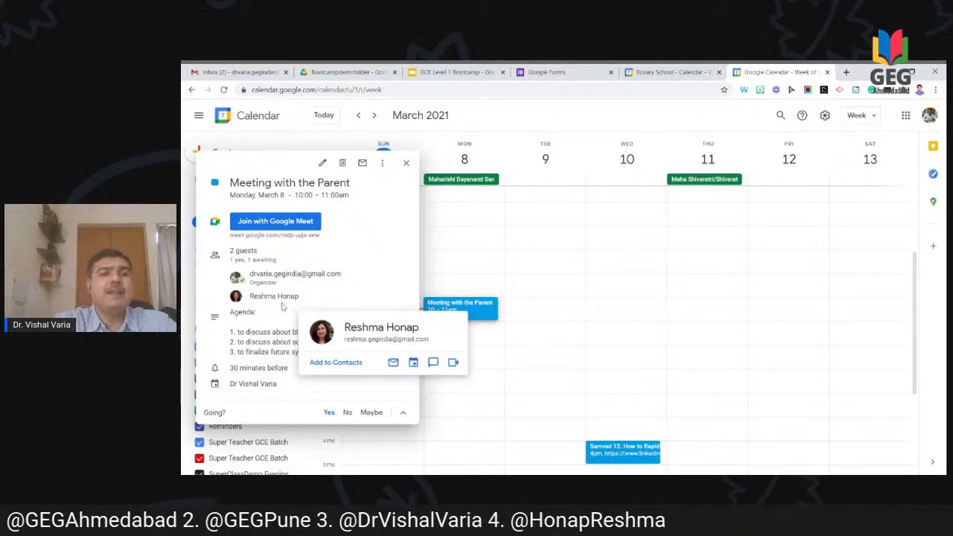
{"action": "left_click", "coordinate": [532, 266]}
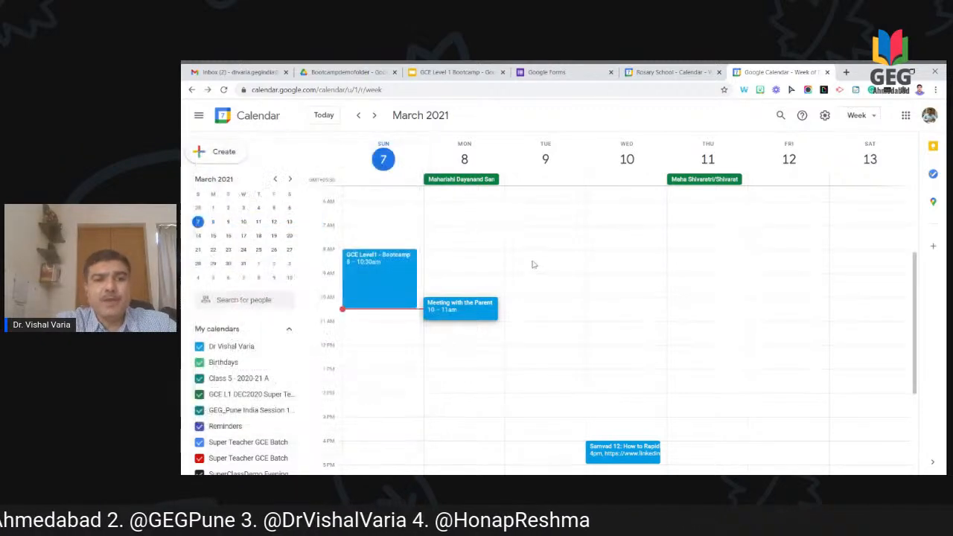
{"action": "left_click", "coordinate": [393, 291]}
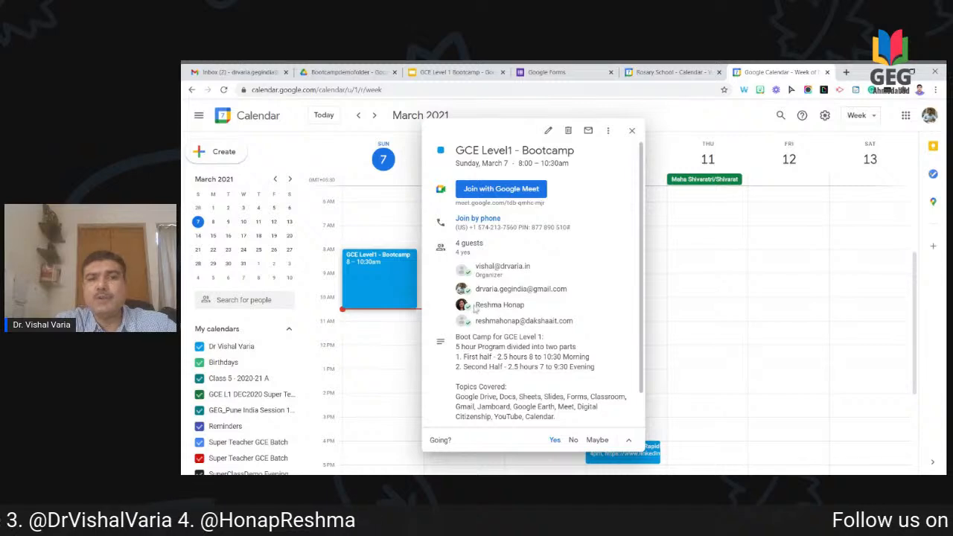
{"action": "left_click", "coordinate": [679, 307]}
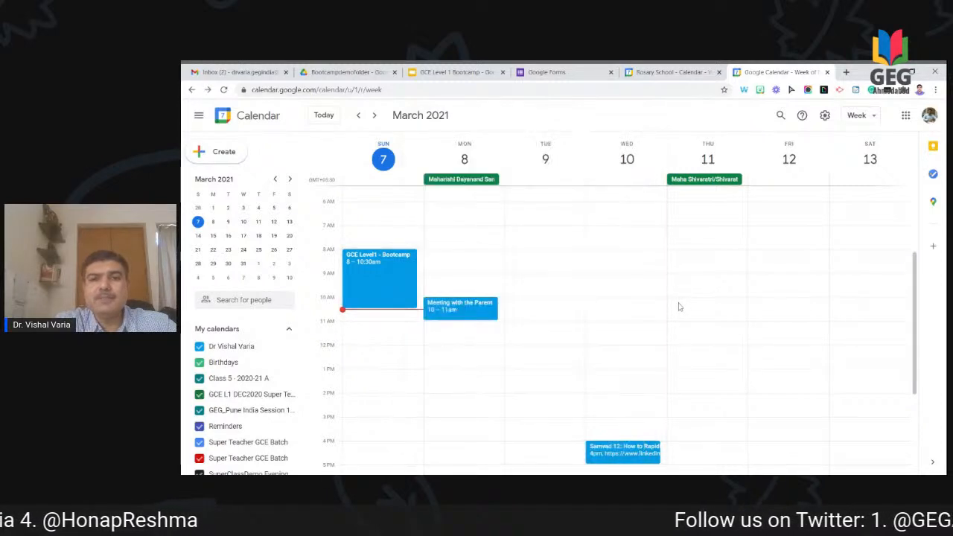
{"action": "scroll", "coordinate": [679, 307], "scroll_direction": "down", "scroll_amount": 4}
{"action": "left_click", "coordinate": [403, 410]}
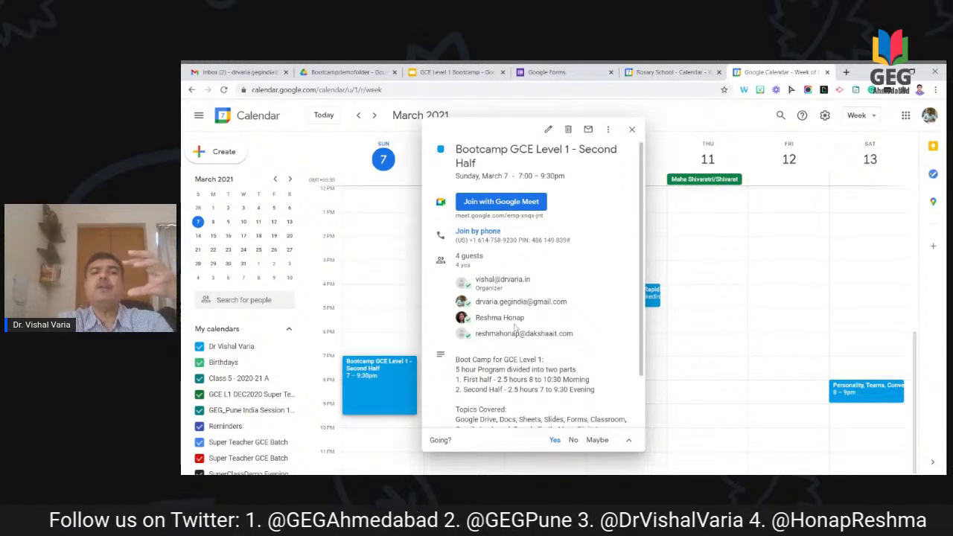
{"action": "left_click", "coordinate": [717, 299]}
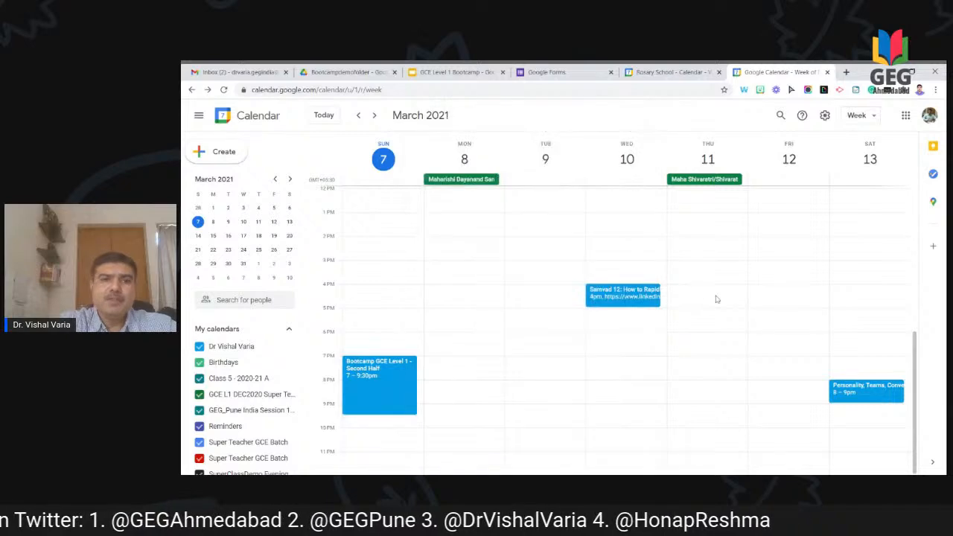
{"action": "scroll", "coordinate": [717, 300], "scroll_direction": "up", "scroll_amount": 3}
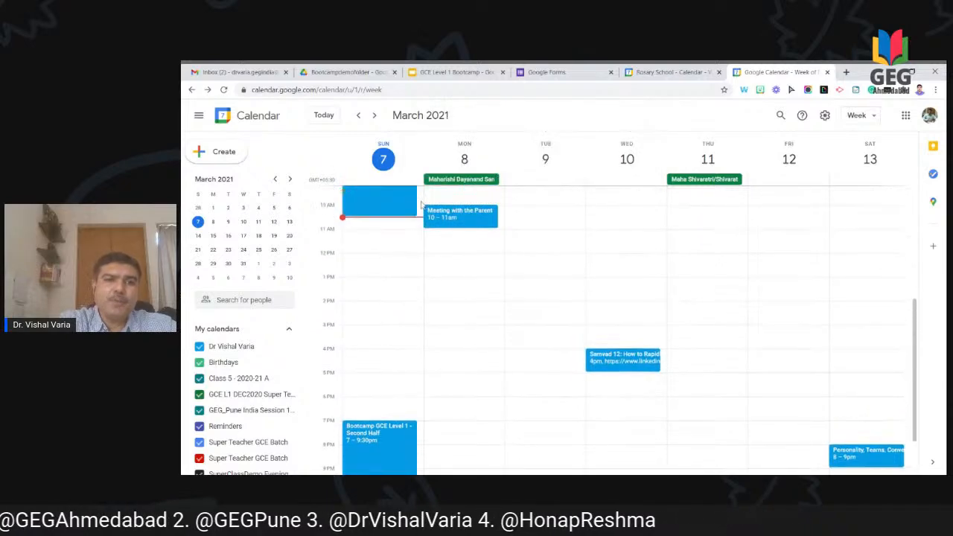
{"action": "left_click", "coordinate": [462, 220]}
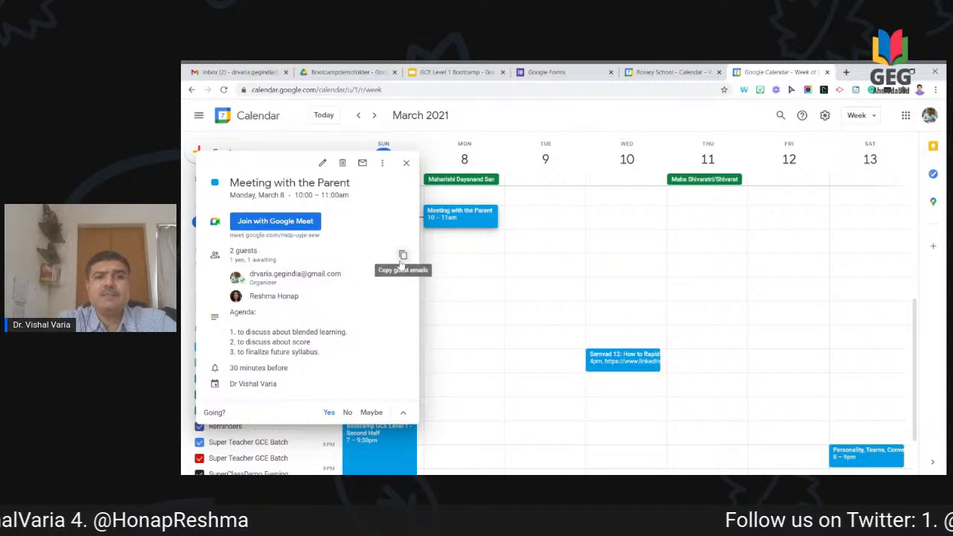
Step: Copy the meeting guests' email addresses, then reopen the parent meeting and save it again
{"action": "left_click", "coordinate": [401, 261]}
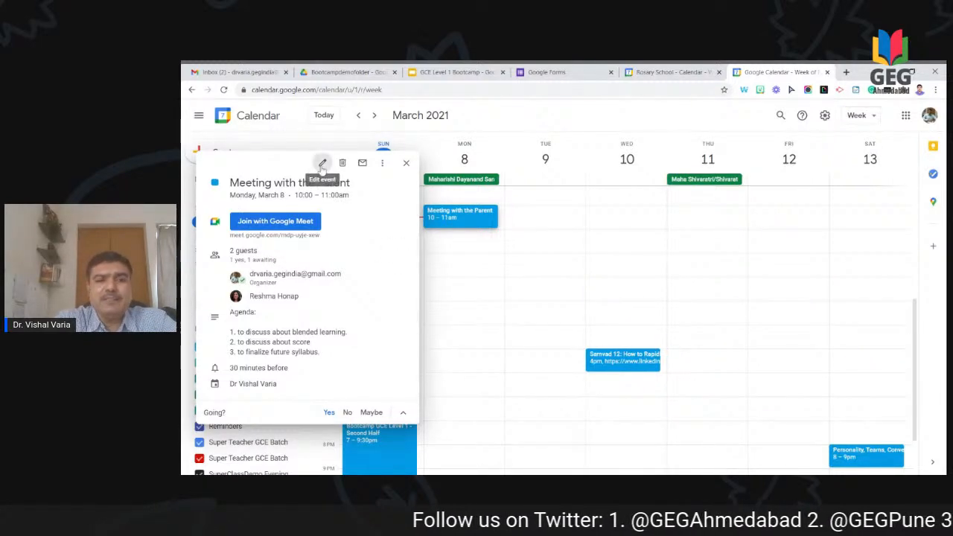
{"action": "left_click", "coordinate": [322, 164]}
{"action": "left_click", "coordinate": [630, 232]}
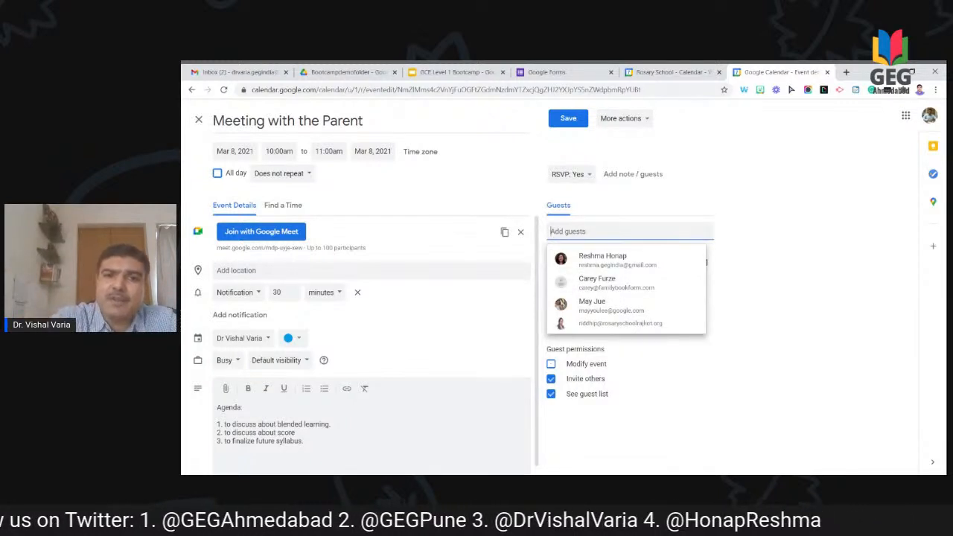
{"action": "left_click", "coordinate": [567, 118]}
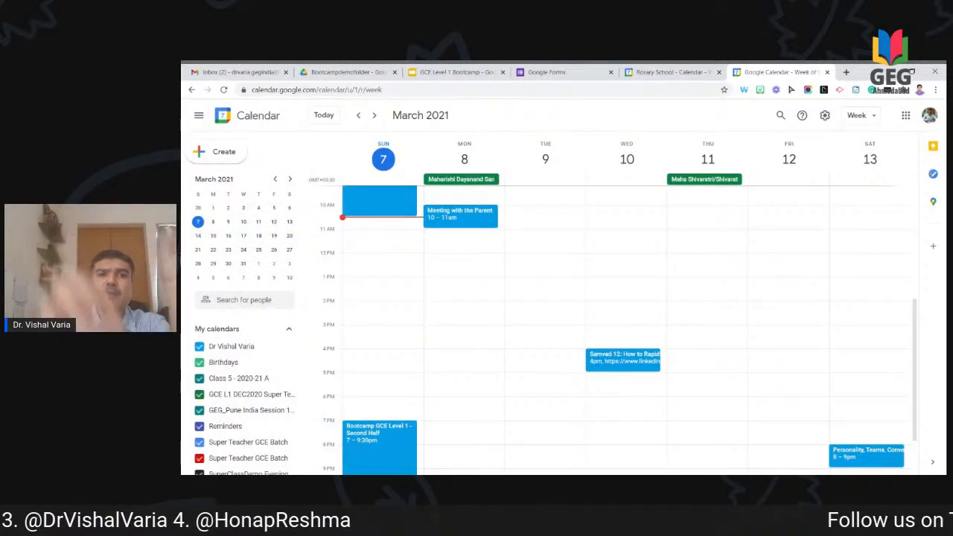
{"action": "left_click", "coordinate": [451, 233]}
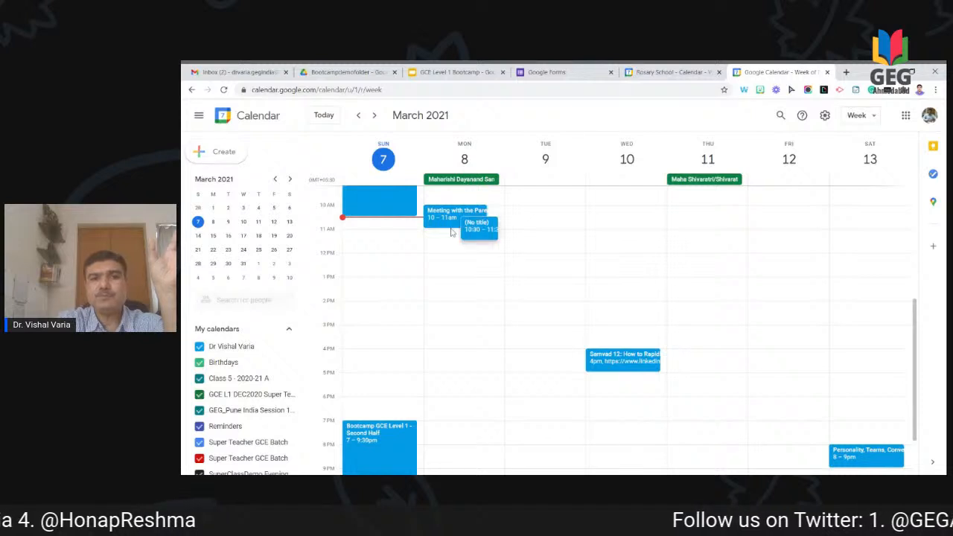
{"action": "left_click", "coordinate": [477, 224]}
{"action": "left_click", "coordinate": [486, 225]}
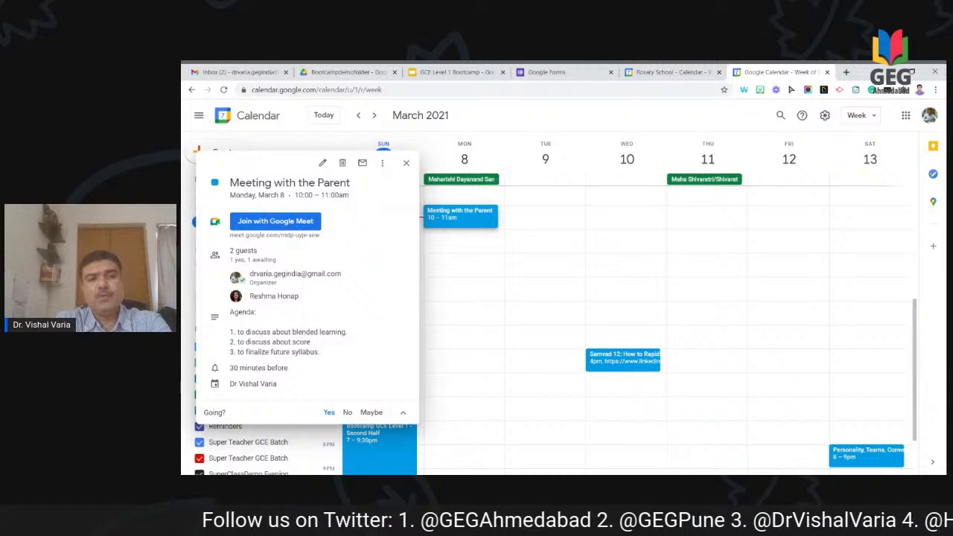
{"action": "key", "text": "Escape"}
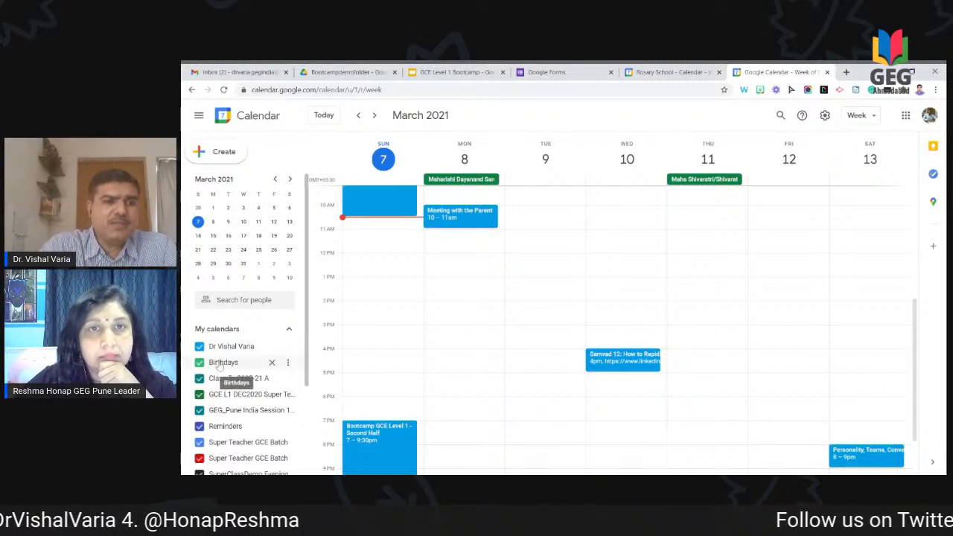
{"action": "scroll", "coordinate": [234, 344], "scroll_direction": "down", "scroll_amount": 1}
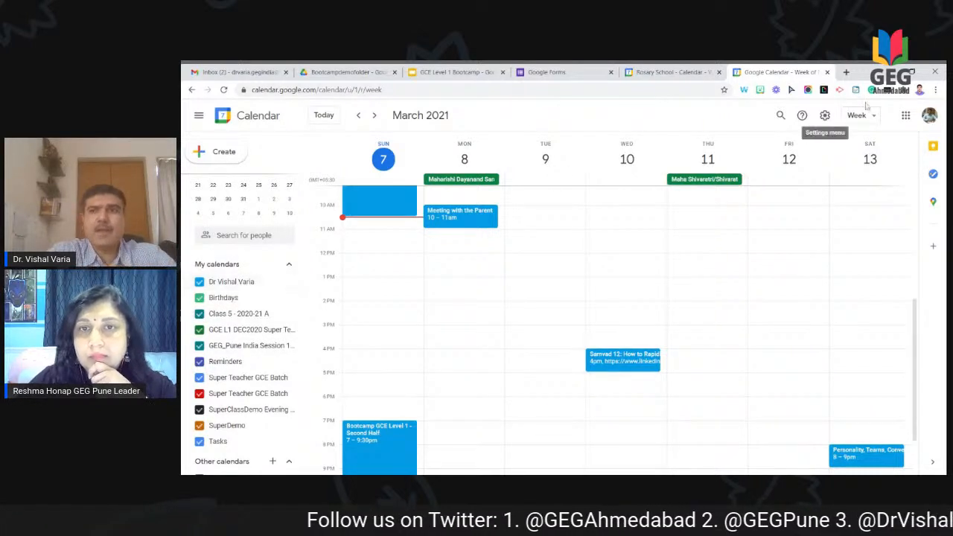
Step: View the signed-in Google accounts in the account panel, then dismiss it
{"action": "left_click", "coordinate": [929, 116]}
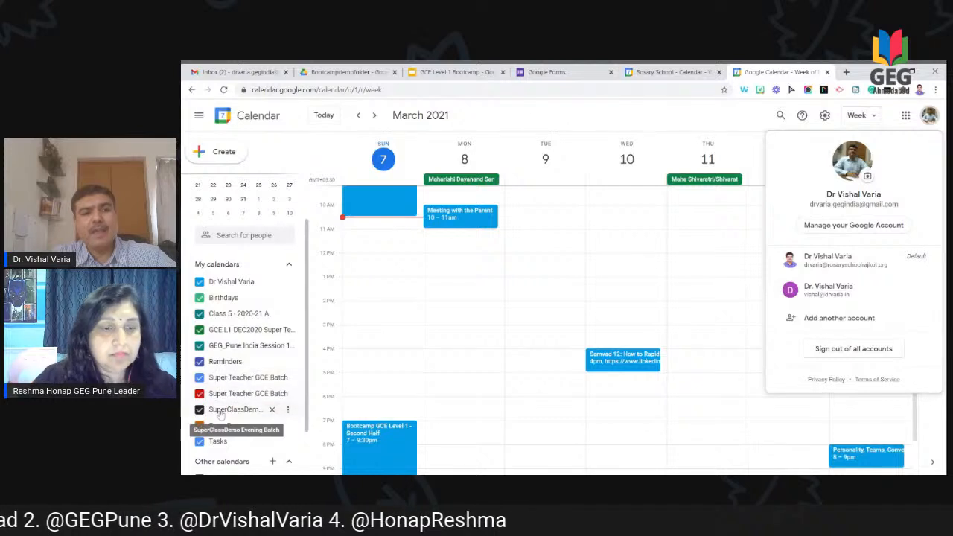
{"action": "scroll", "coordinate": [233, 370], "scroll_direction": "down", "scroll_amount": 2}
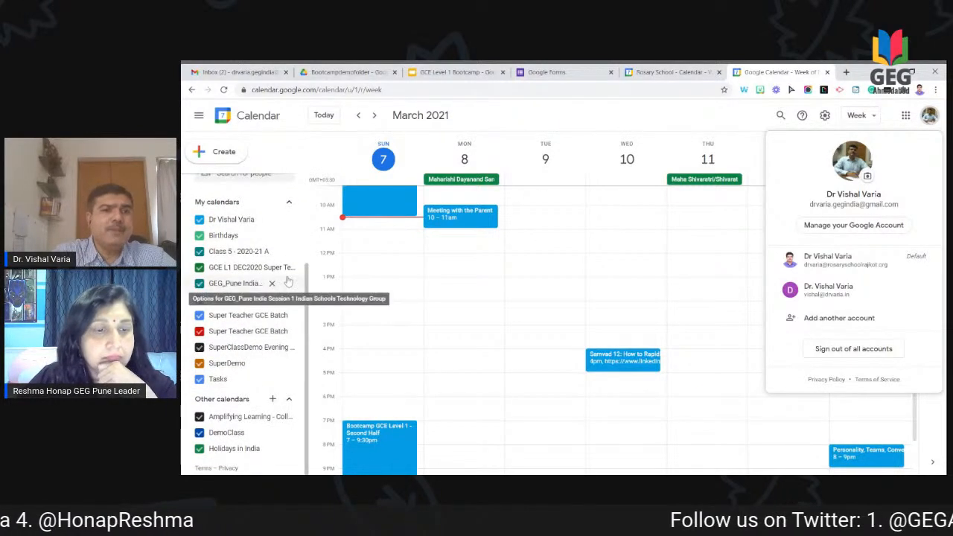
{"action": "left_click", "coordinate": [436, 137]}
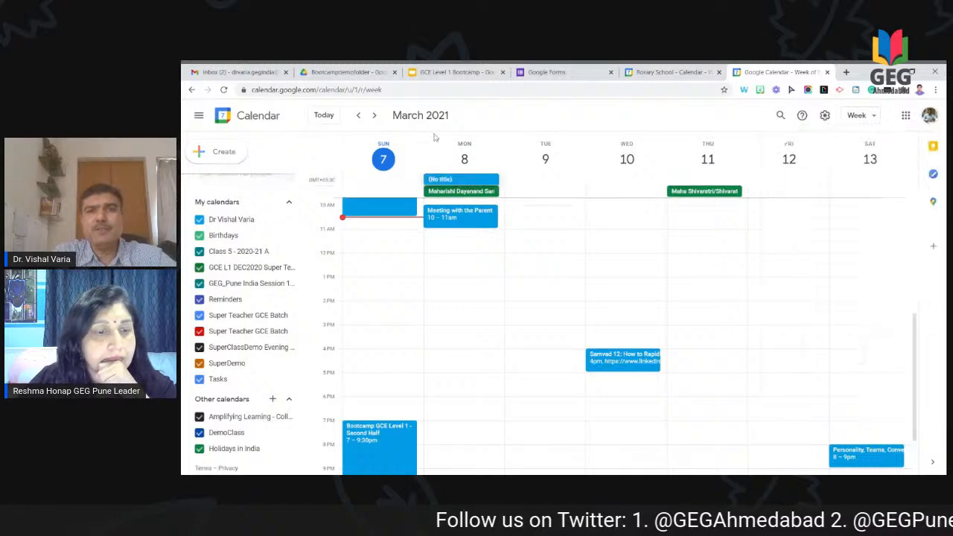
Step: Discard the untitled draft and step back week by week to January 3–9, 2021
{"action": "left_click", "coordinate": [355, 118]}
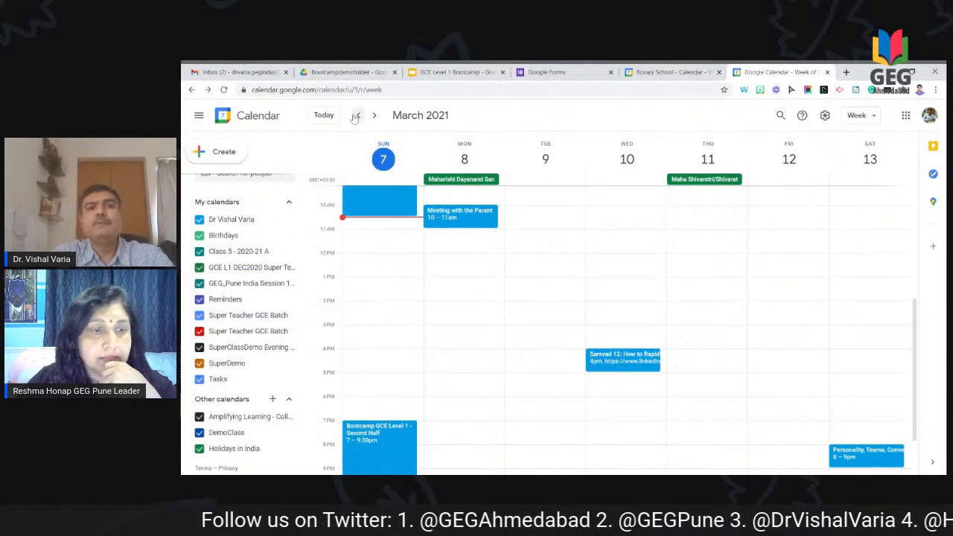
{"action": "left_click", "coordinate": [354, 119]}
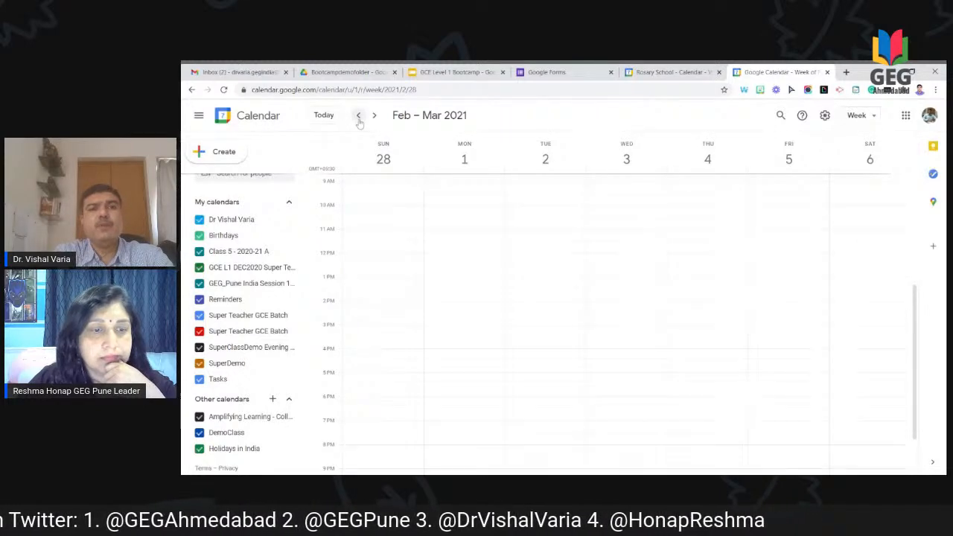
{"action": "left_click", "coordinate": [358, 120]}
{"action": "left_click", "coordinate": [359, 117]}
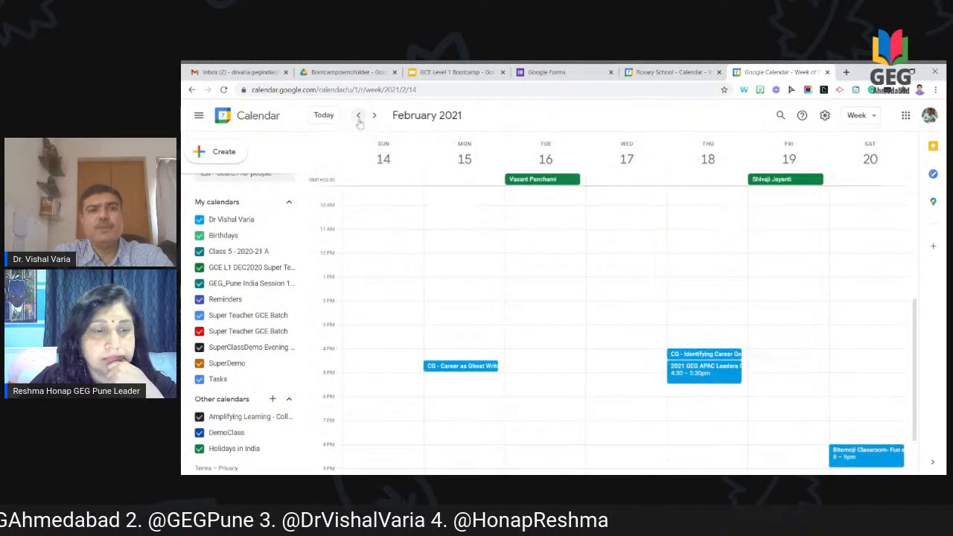
{"action": "left_click", "coordinate": [359, 117]}
{"action": "left_click", "coordinate": [358, 117]}
{"action": "left_click", "coordinate": [358, 117]}
{"action": "left_click", "coordinate": [359, 117]}
{"action": "left_click", "coordinate": [358, 117]}
{"action": "left_click", "coordinate": [359, 117]}
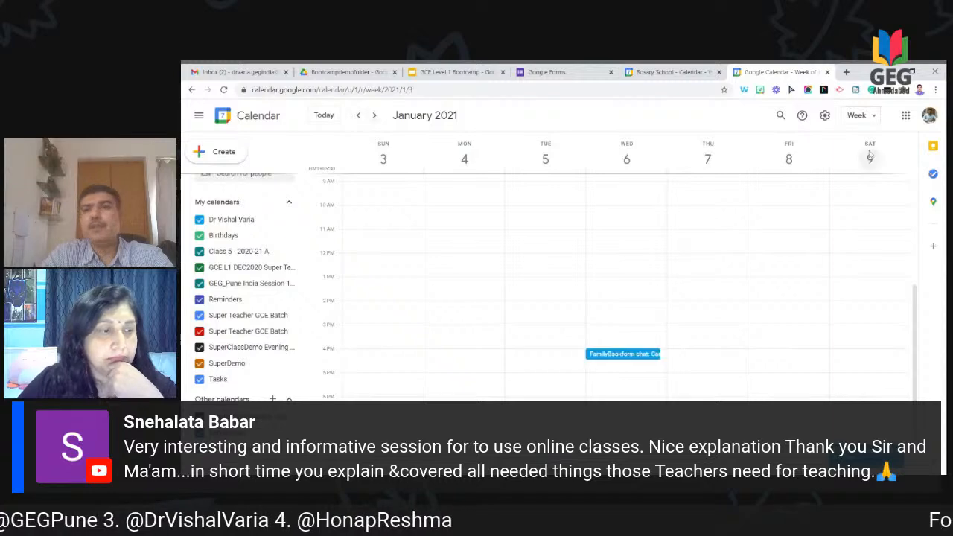
{"action": "left_click", "coordinate": [854, 119]}
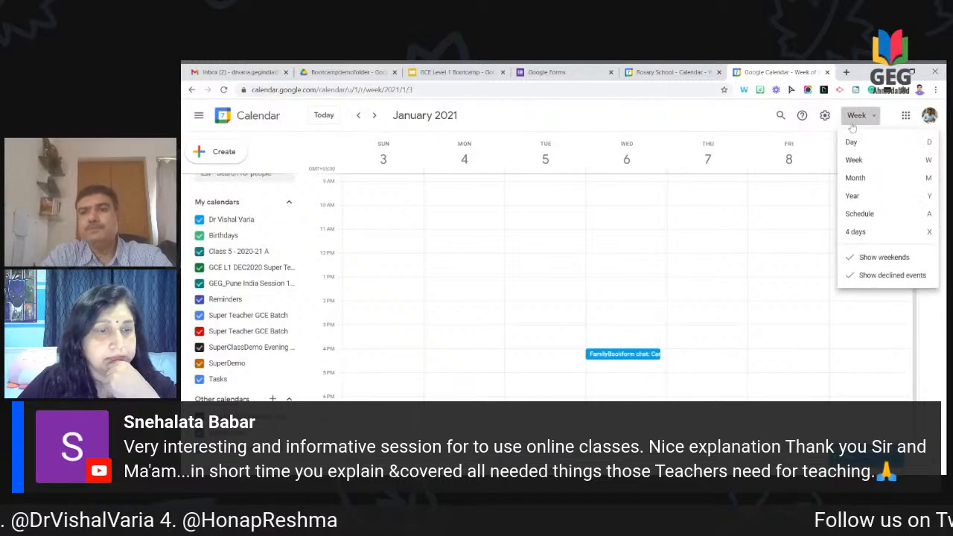
Step: Switch to Month view and scroll back through the months to November 2020
{"action": "left_click", "coordinate": [857, 179]}
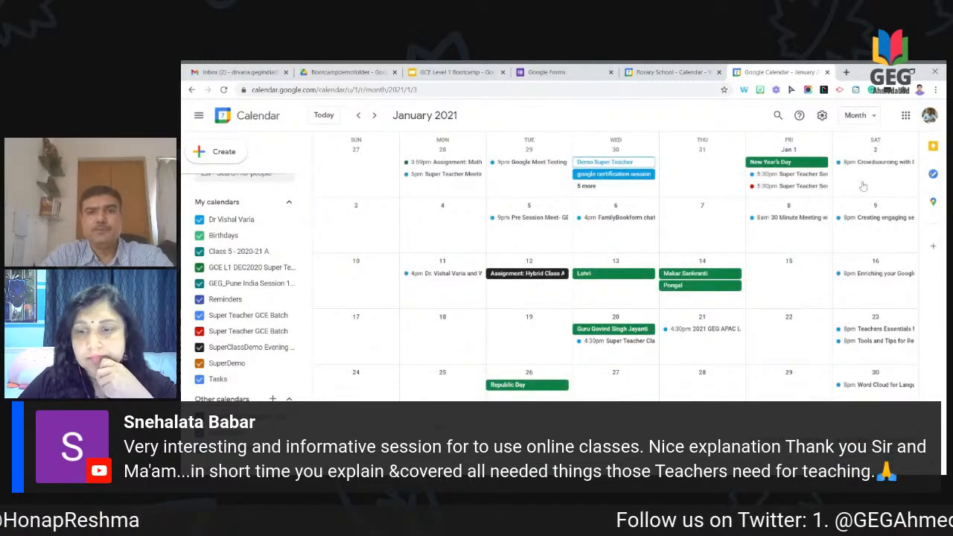
{"action": "scroll", "coordinate": [724, 287], "scroll_direction": "up", "scroll_amount": 1}
{"action": "scroll", "coordinate": [725, 287], "scroll_direction": "down", "scroll_amount": 1}
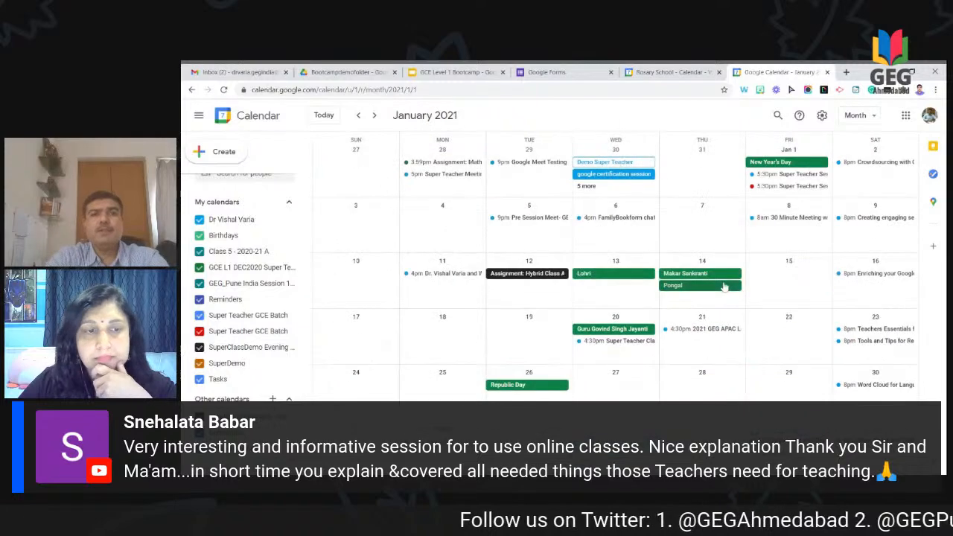
{"action": "scroll", "coordinate": [725, 287], "scroll_direction": "up", "scroll_amount": 1}
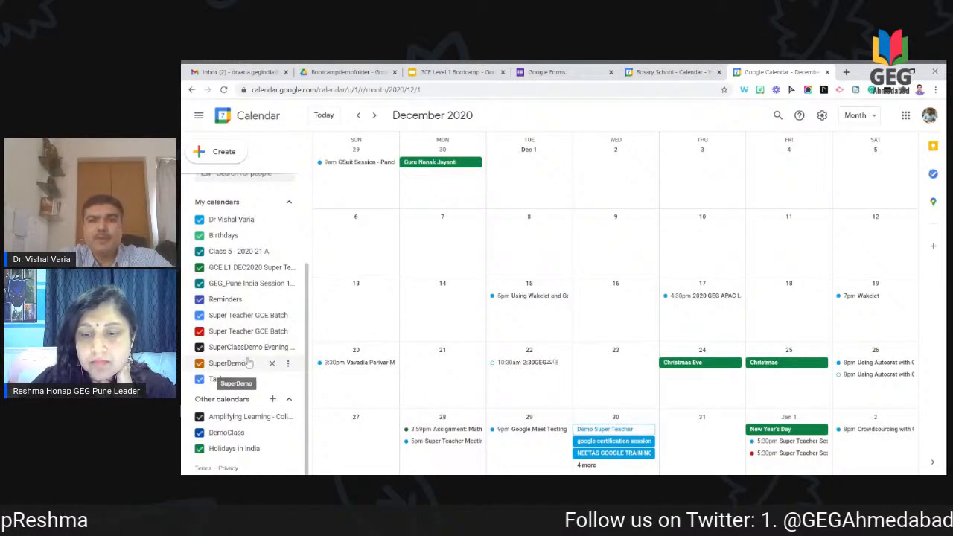
{"action": "scroll", "coordinate": [552, 338], "scroll_direction": "up", "scroll_amount": 1}
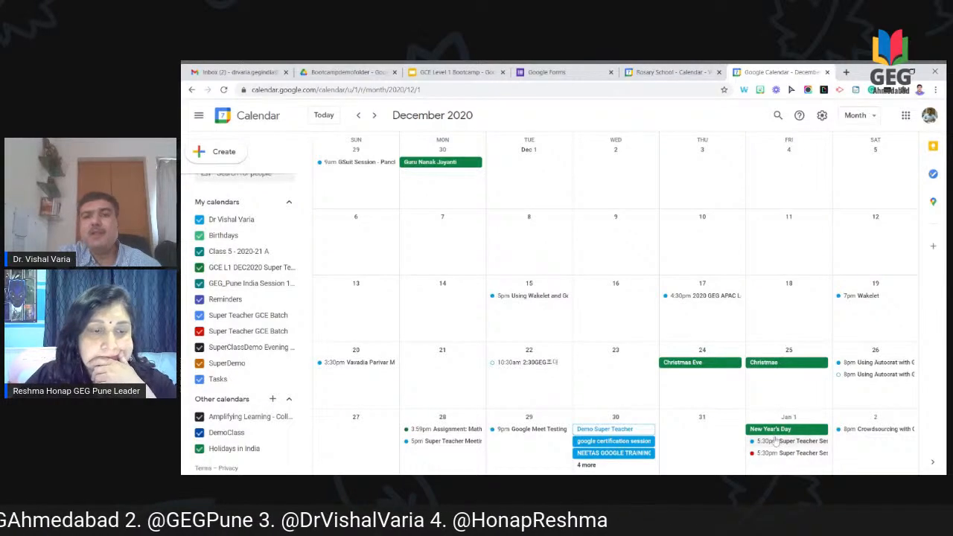
{"action": "scroll", "coordinate": [752, 350], "scroll_direction": "up", "scroll_amount": 2}
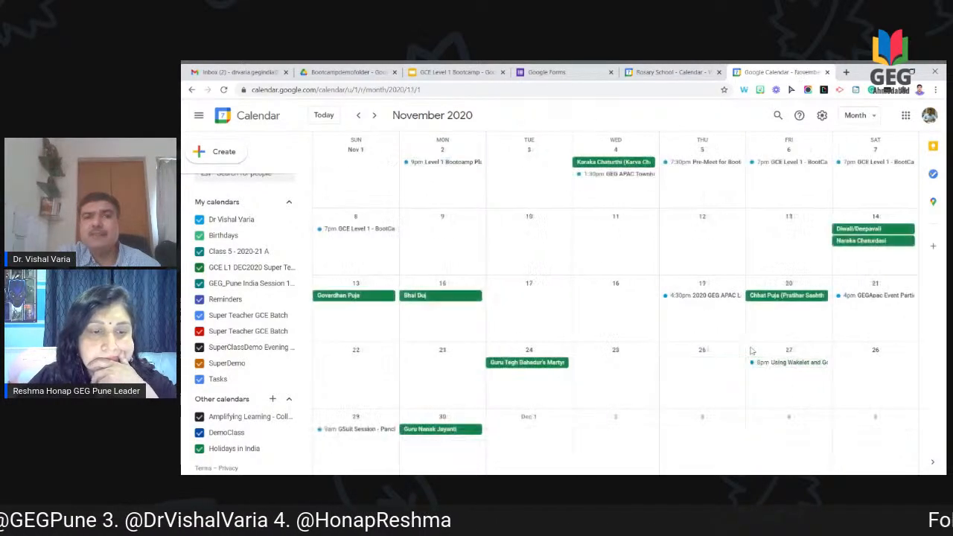
Step: Browse the month grid back to September 2020, then forward to March 2021
{"action": "scroll", "coordinate": [752, 350], "scroll_direction": "down", "scroll_amount": 1}
{"action": "scroll", "coordinate": [752, 350], "scroll_direction": "up", "scroll_amount": 1}
{"action": "scroll", "coordinate": [615, 301], "scroll_direction": "up", "scroll_amount": 1}
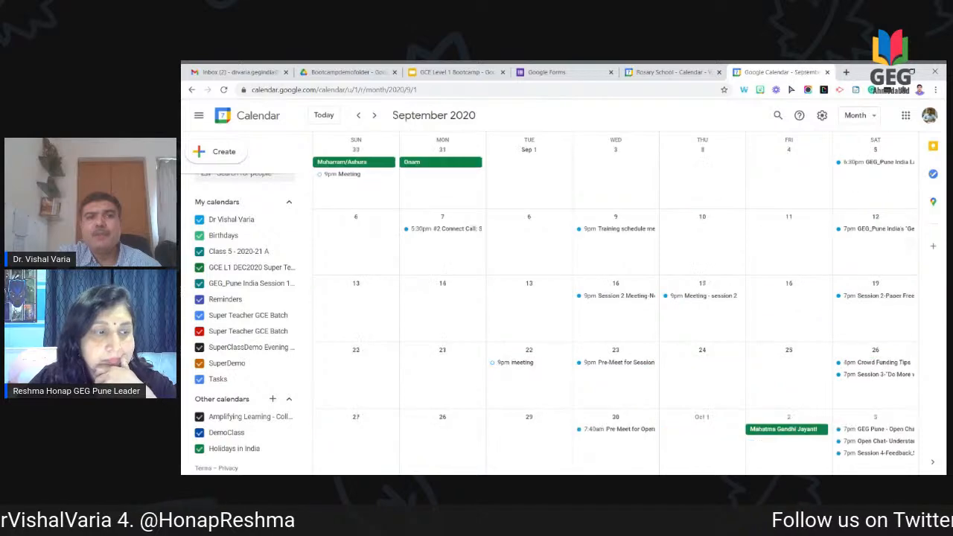
{"action": "scroll", "coordinate": [615, 302], "scroll_direction": "down", "scroll_amount": 1}
{"action": "scroll", "coordinate": [616, 302], "scroll_direction": "up", "scroll_amount": 1}
{"action": "scroll", "coordinate": [616, 302], "scroll_direction": "down", "scroll_amount": 2}
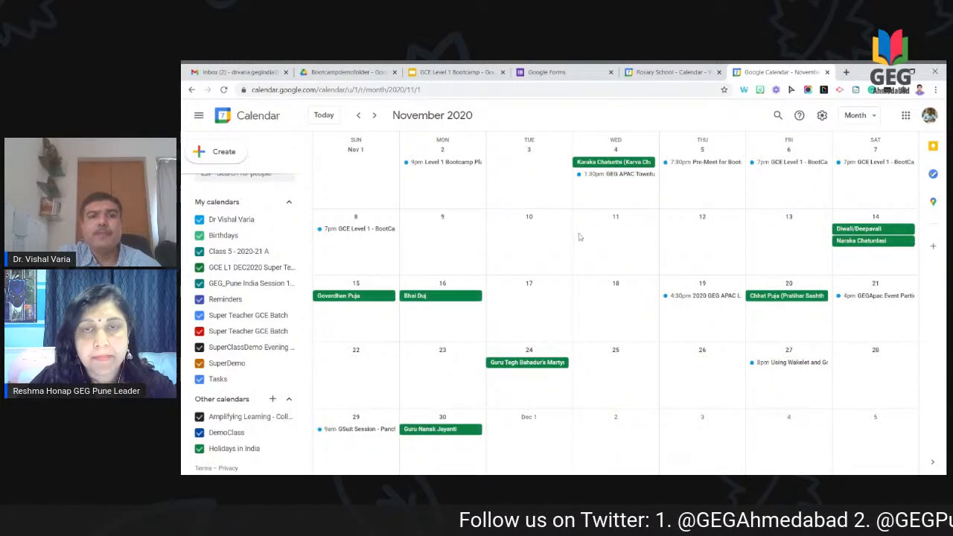
{"action": "scroll", "coordinate": [580, 236], "scroll_direction": "down", "scroll_amount": 1}
{"action": "scroll", "coordinate": [579, 236], "scroll_direction": "down", "scroll_amount": 1}
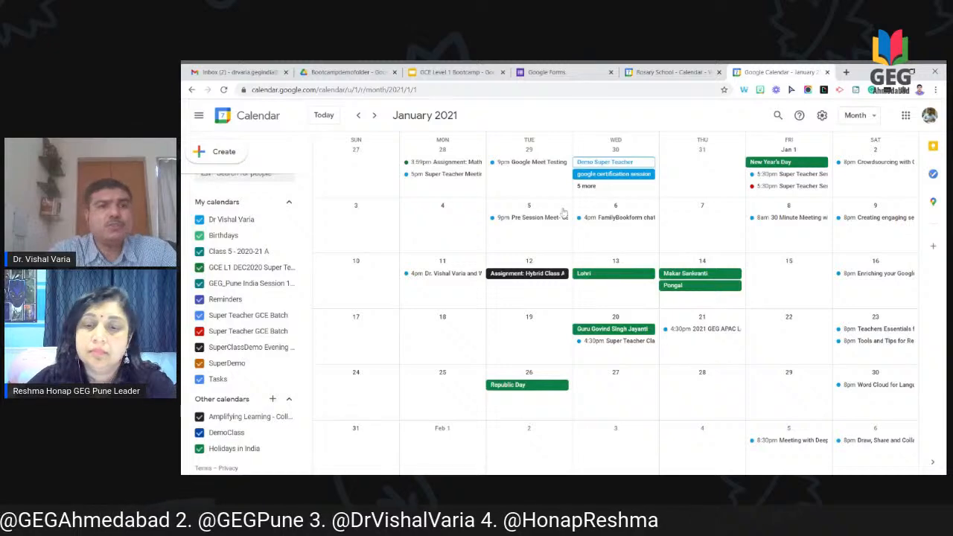
{"action": "left_click", "coordinate": [375, 117]}
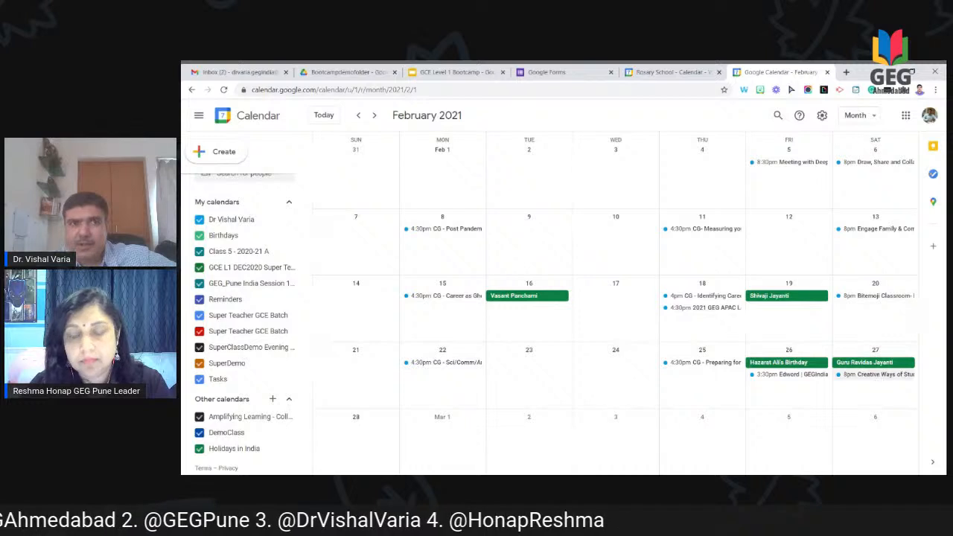
{"action": "left_click", "coordinate": [374, 116]}
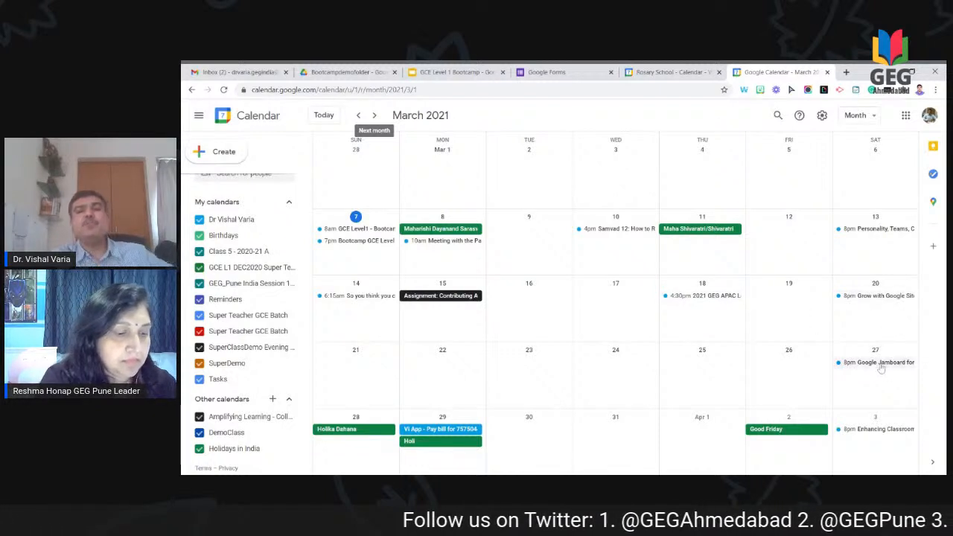
Step: Switch to Week view and advance to March 7–13, 2021, showing Meeting with the Parent
{"action": "left_click", "coordinate": [856, 117]}
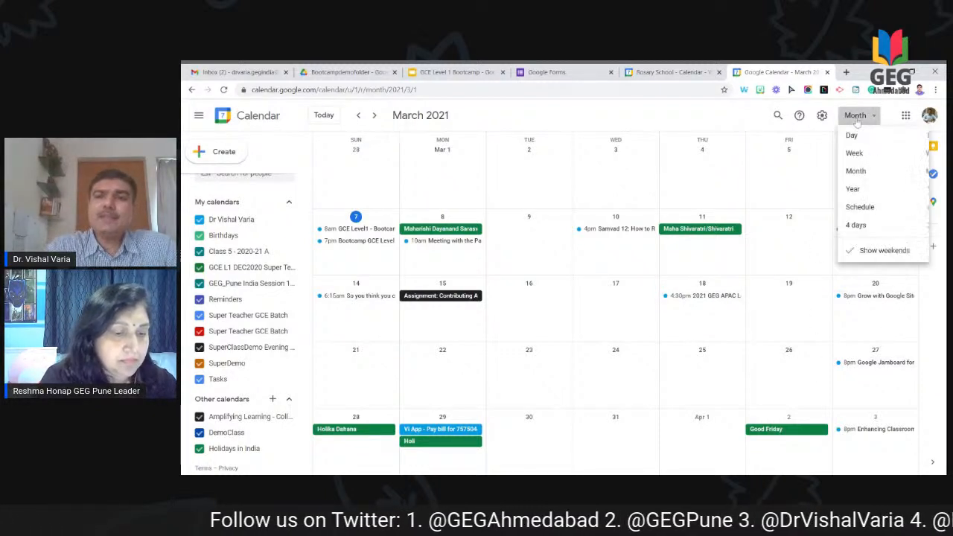
{"action": "left_click", "coordinate": [862, 165]}
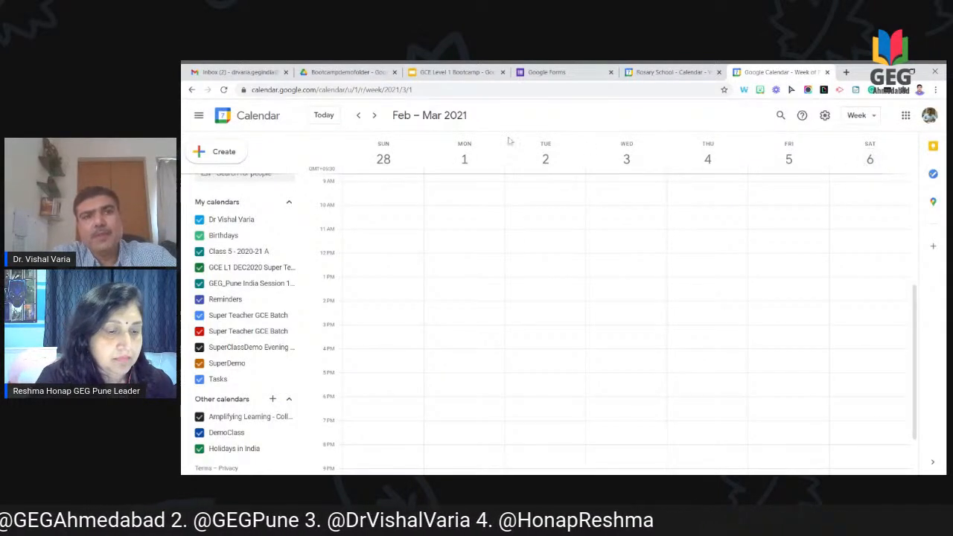
{"action": "left_click", "coordinate": [374, 116]}
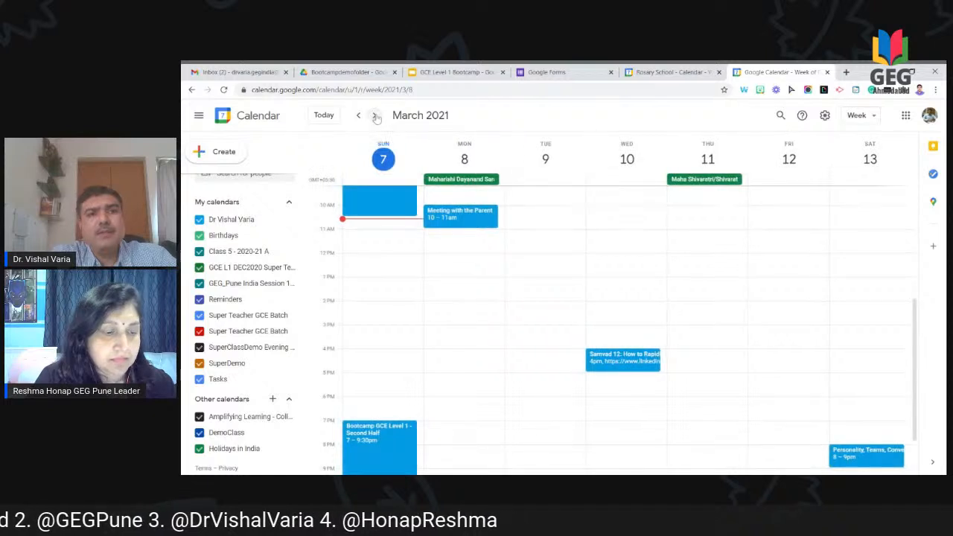